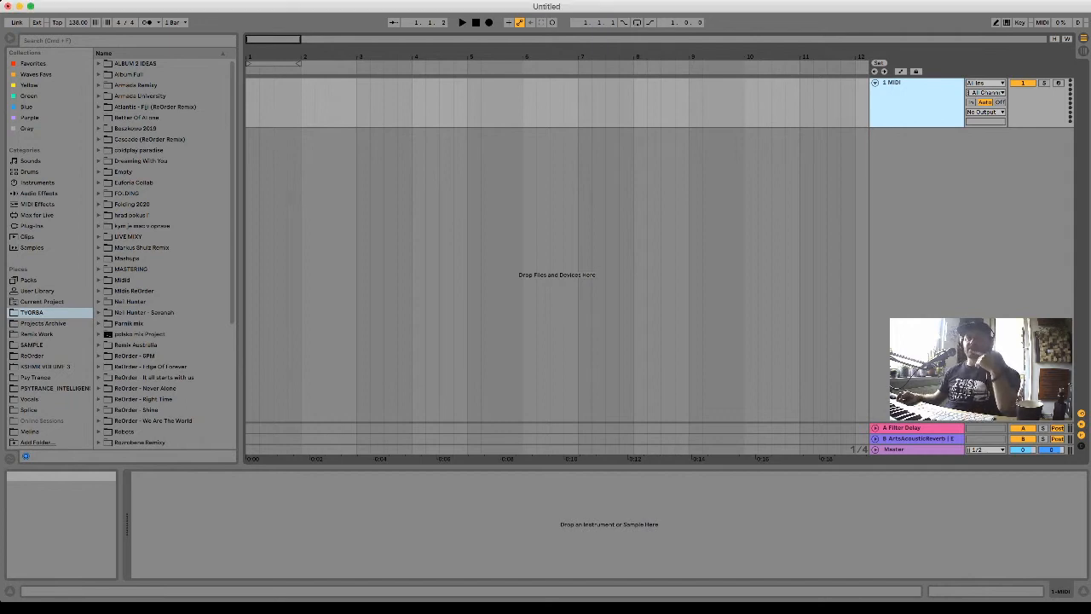
Load the Wavetable instrument onto the MIDI track and check its two oscillator pages.
{"action": "left_click", "coordinate": [37, 182]}
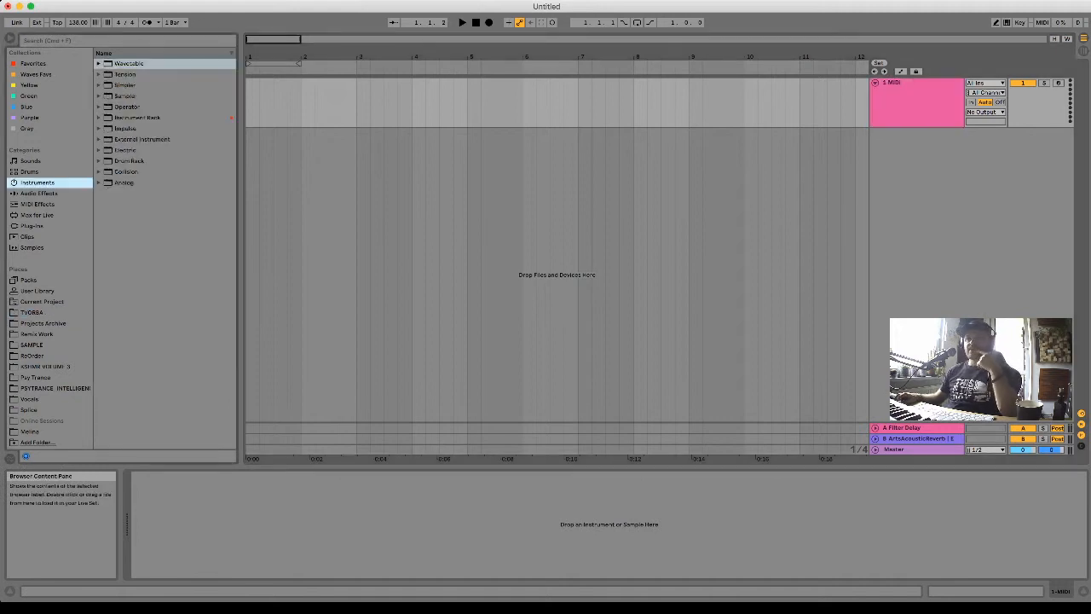
{"action": "double_click", "coordinate": [129, 64]}
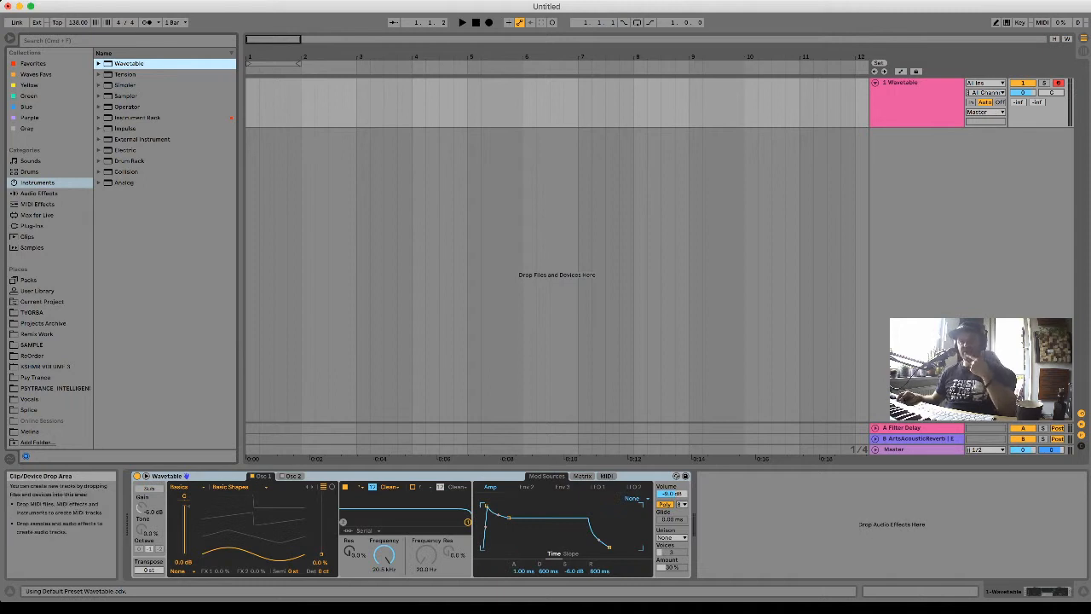
{"action": "left_click", "coordinate": [292, 476]}
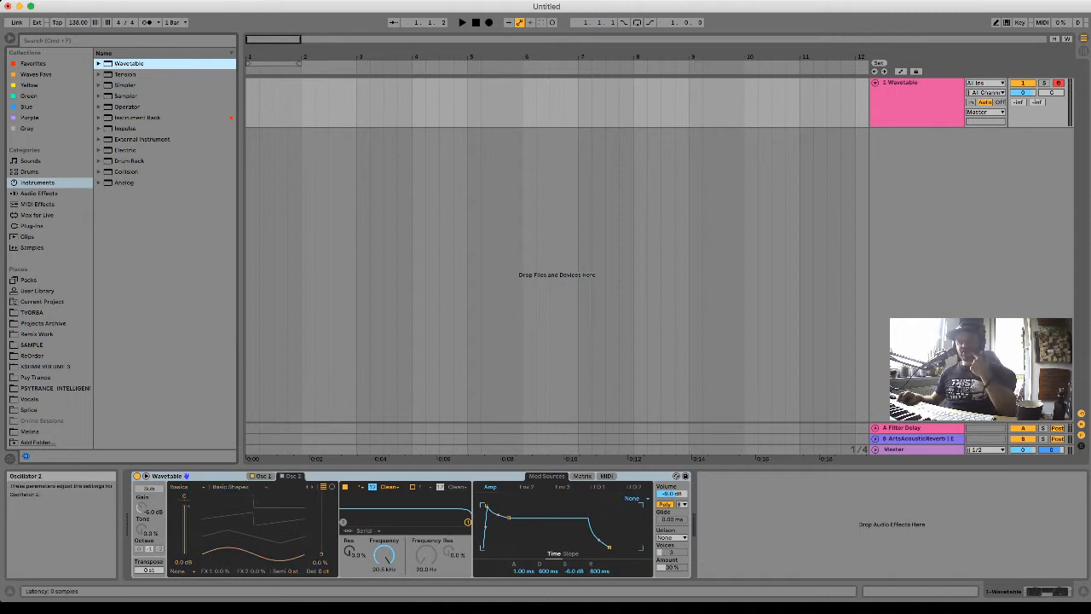
{"action": "left_click", "coordinate": [263, 475]}
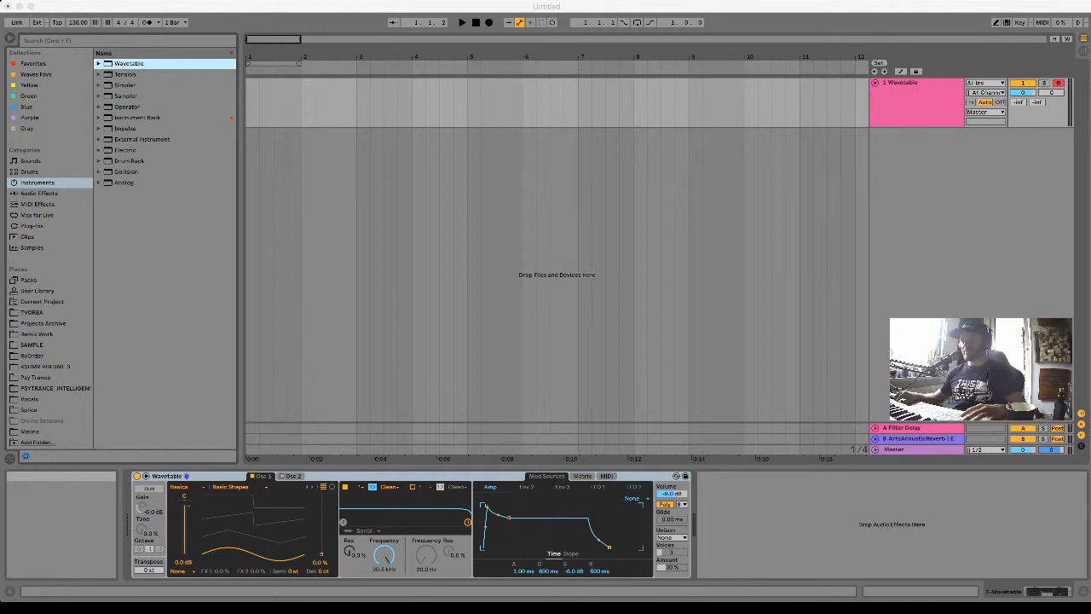
Rename the Wavetable track as TRANCE PAD.
{"action": "left_click", "coordinate": [917, 95]}
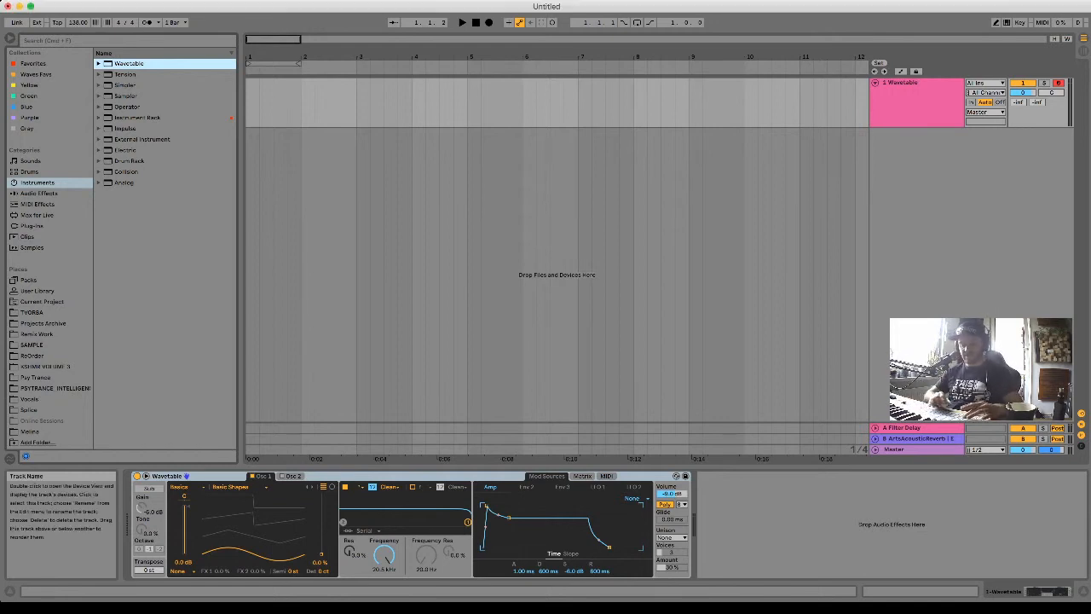
{"action": "key", "text": "super+r"}
{"action": "type", "text": "A"}
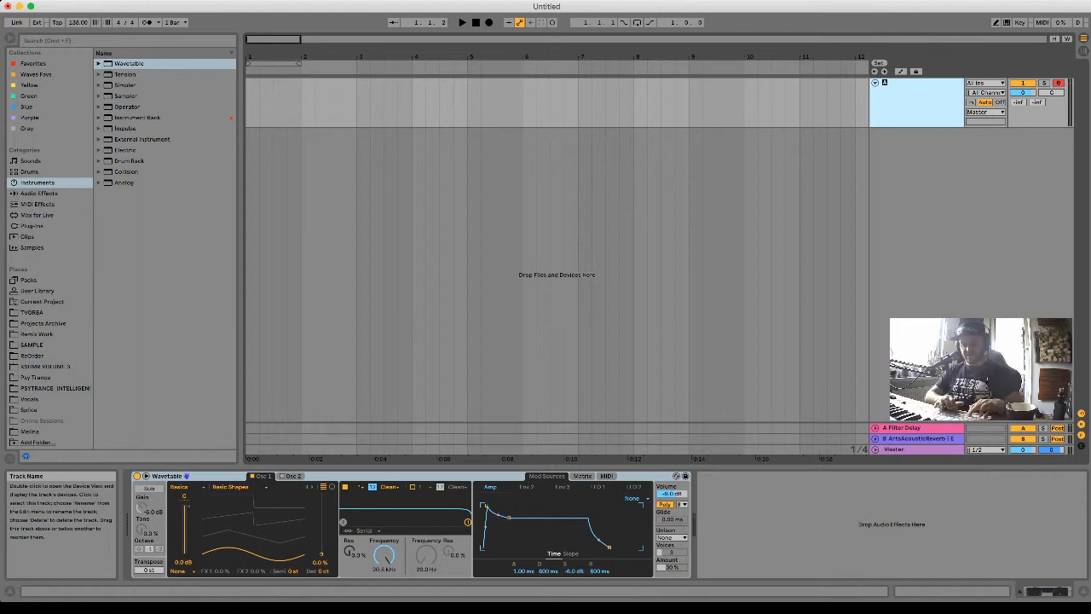
{"action": "type", "text": "RANCE PA"}
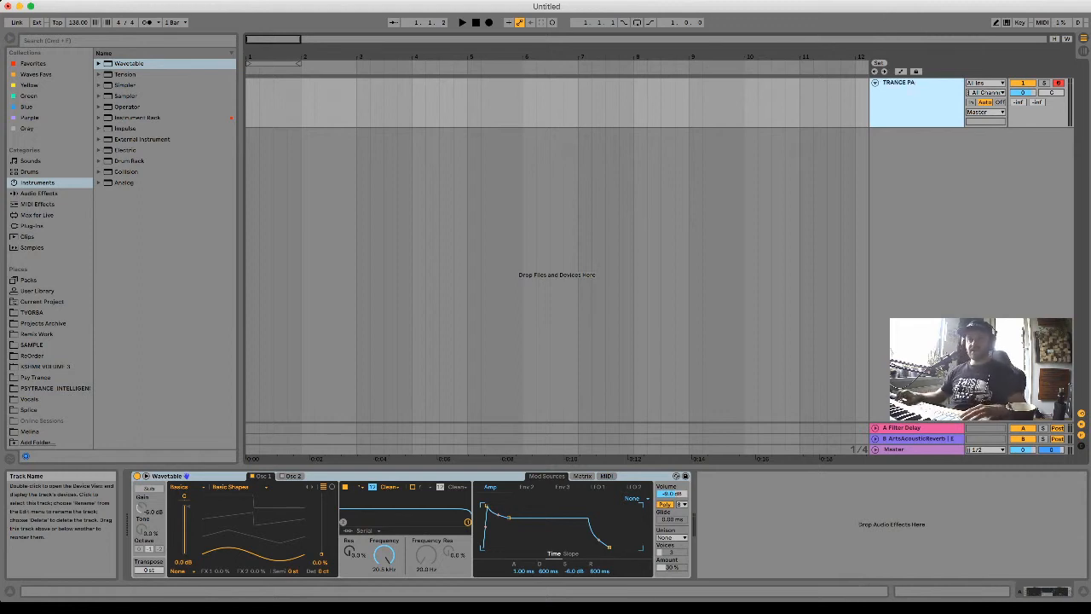
{"action": "type", "text": "D"}
{"action": "key", "text": "Return"}
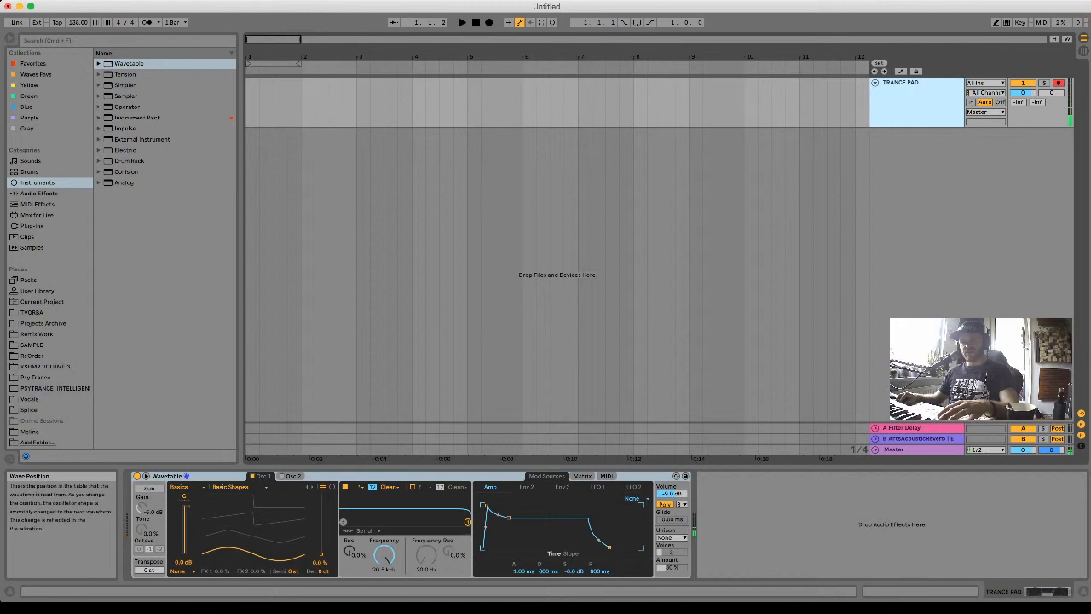
Set oscillator 1's wave position to 65% and apply Shimmer unison with more voices and a 40% amount.
{"action": "left_click_drag", "start_coordinate": [321, 553], "coordinate": [321, 515]}
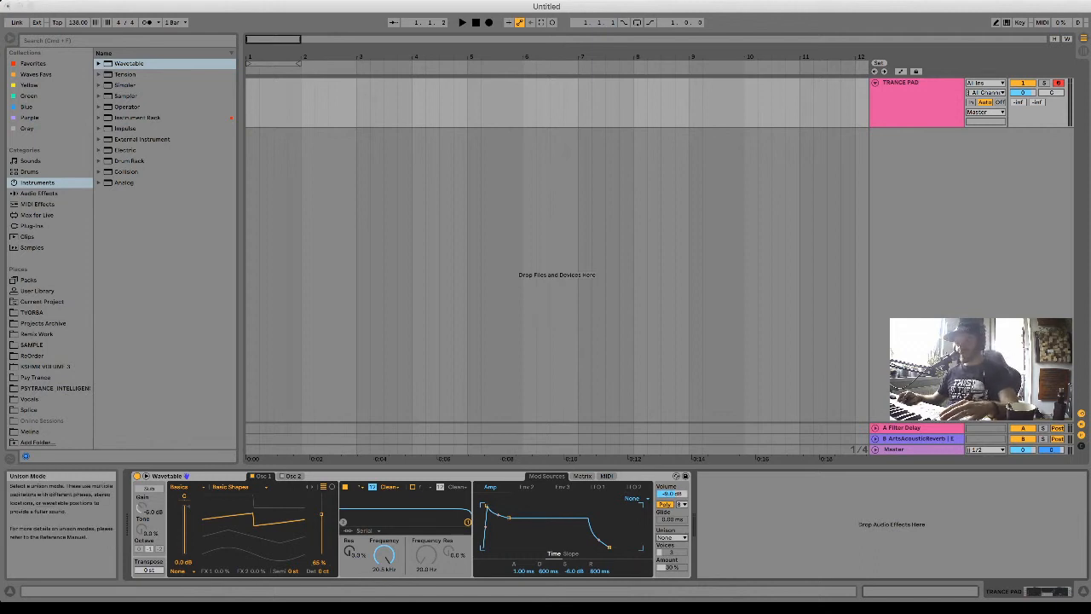
{"action": "left_click", "coordinate": [671, 558]}
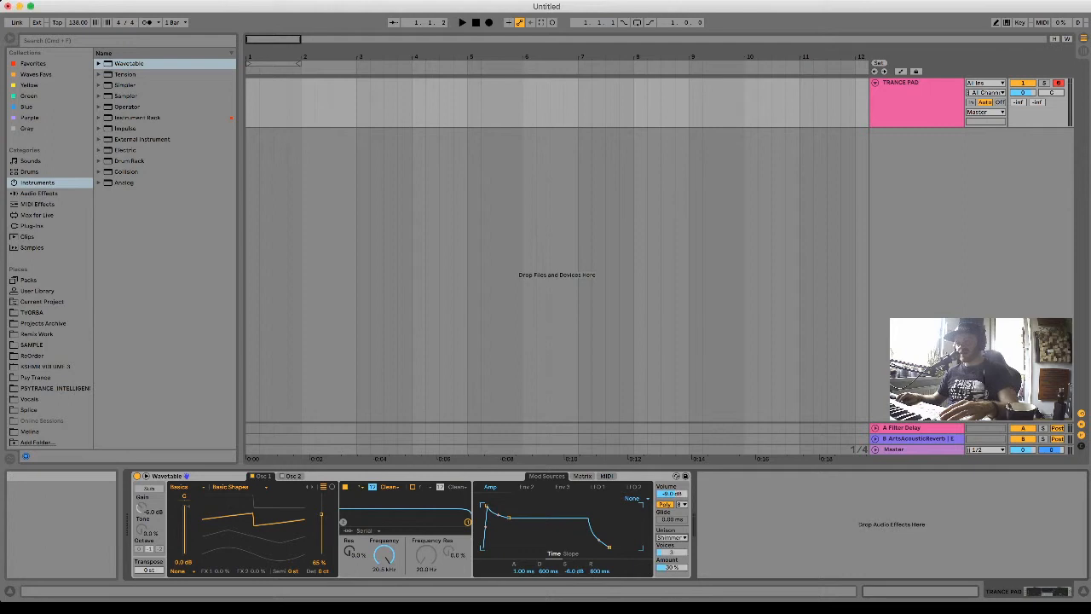
{"action": "left_click_drag", "start_coordinate": [671, 552], "coordinate": [671, 526]}
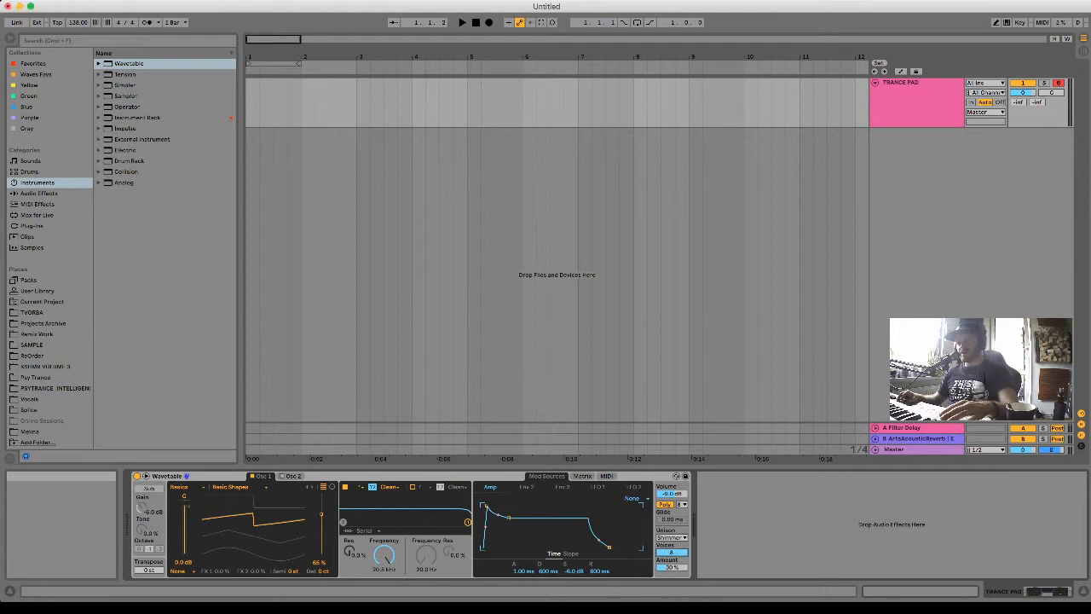
{"action": "left_click", "coordinate": [671, 566]}
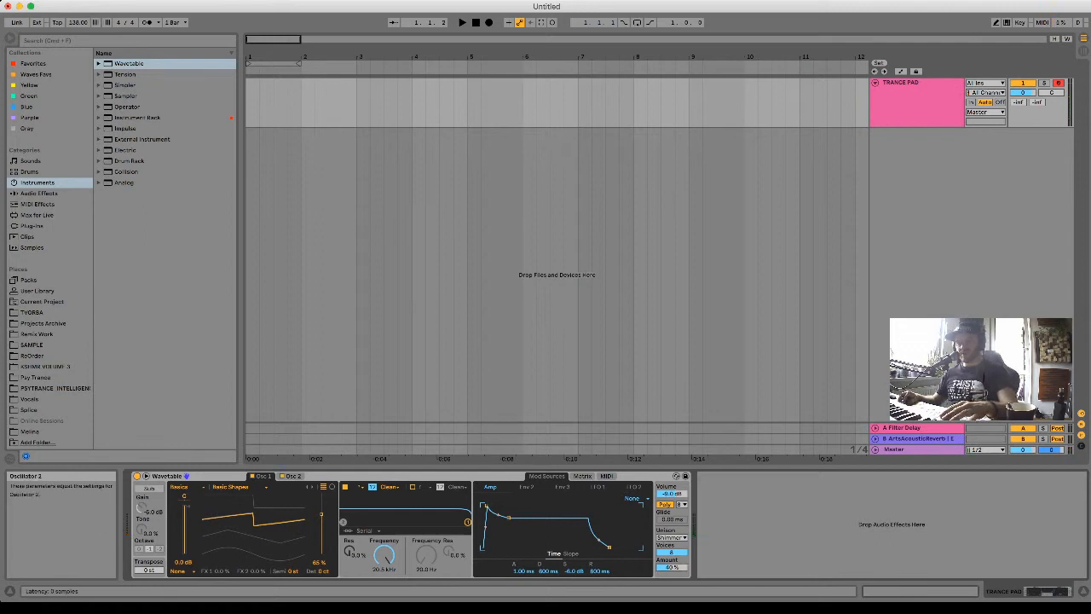
Enable oscillator 2 and set its wave position to 65%.
{"action": "left_click", "coordinate": [291, 475]}
{"action": "left_click_drag", "start_coordinate": [321, 516], "coordinate": [321, 514]}
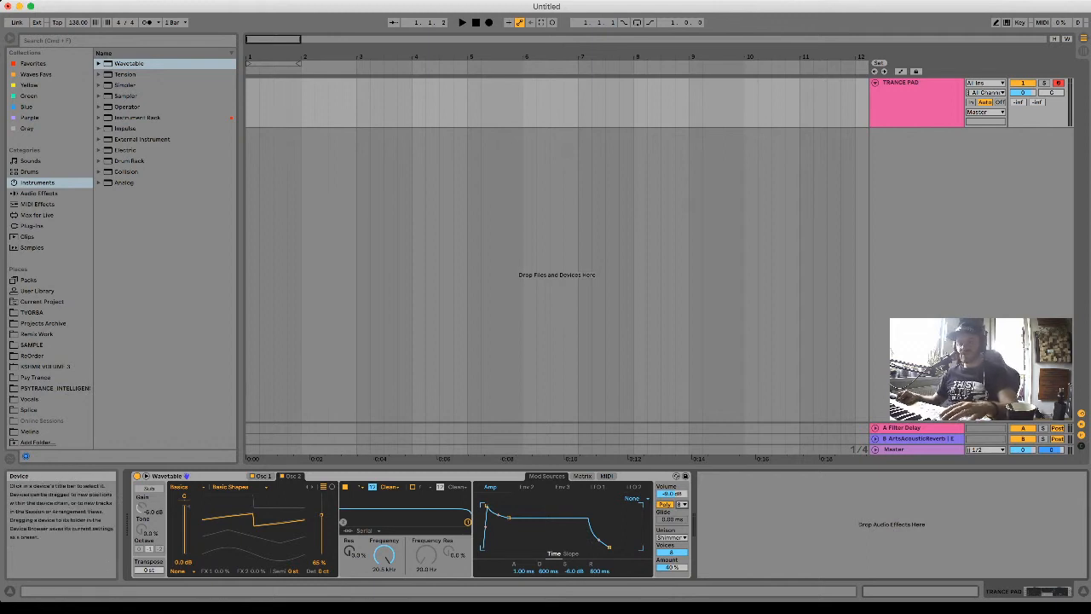
{"action": "mouse_move", "coordinate": [467, 521]}
{"action": "left_mouse_down"}
{"action": "mouse_move", "coordinate": [385, 522]}
{"action": "mouse_move", "coordinate": [467, 522]}
{"action": "left_mouse_up"}
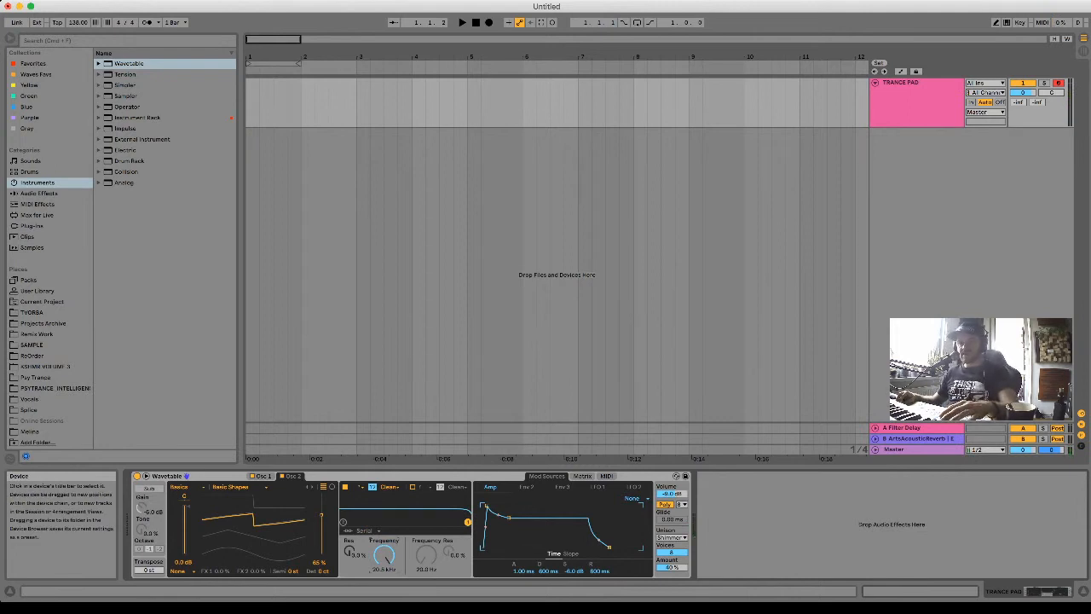
Modulate oscillator 1's wave position with LFO 1 by 4.7 in the modulation matrix.
{"action": "left_click", "coordinate": [597, 487]}
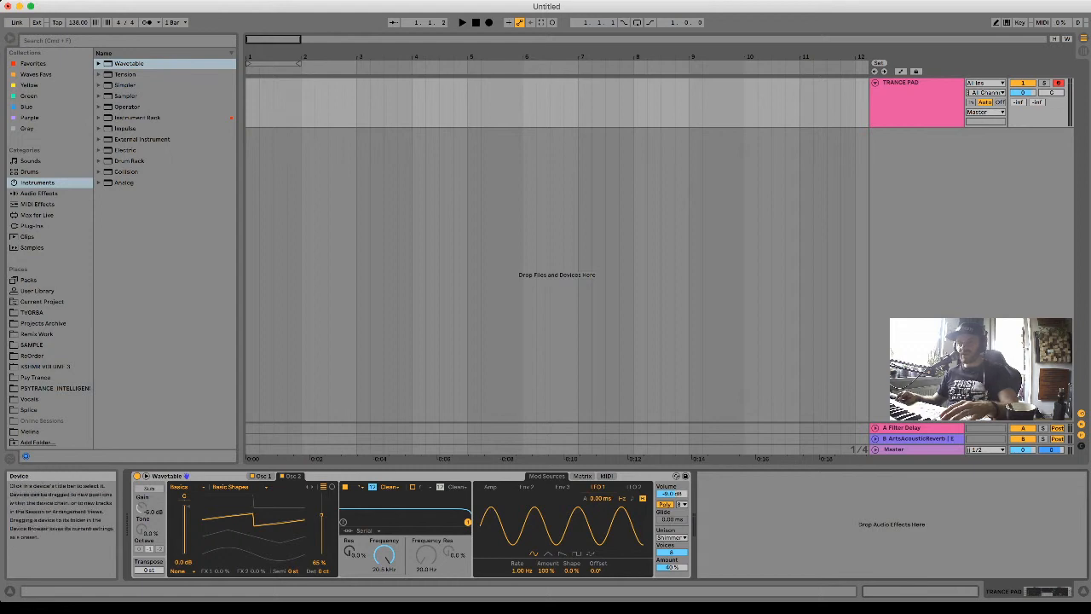
{"action": "left_click", "coordinate": [582, 475]}
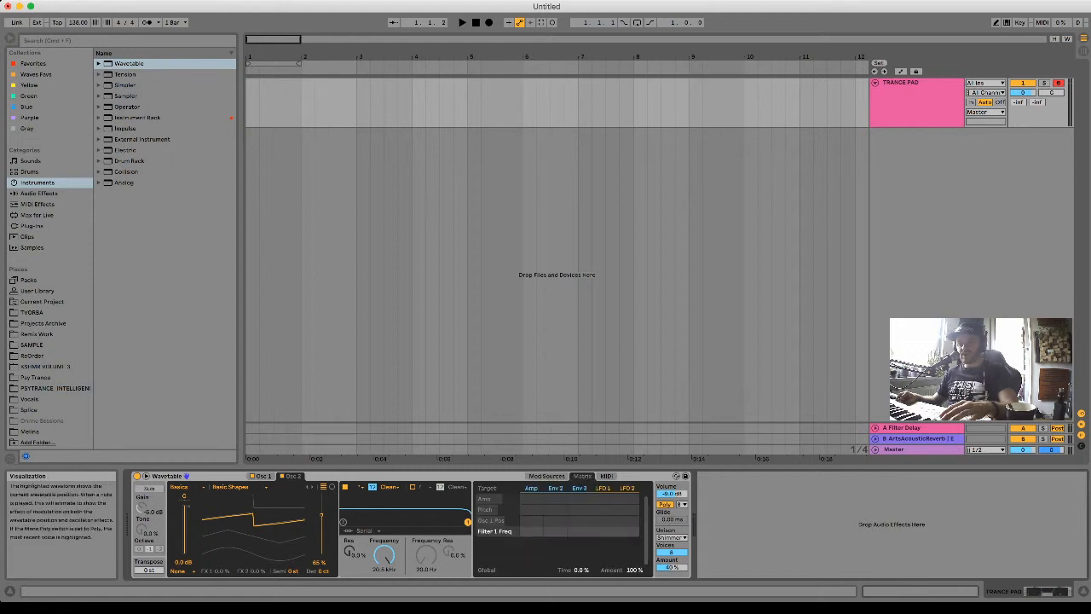
{"action": "left_click", "coordinate": [322, 514]}
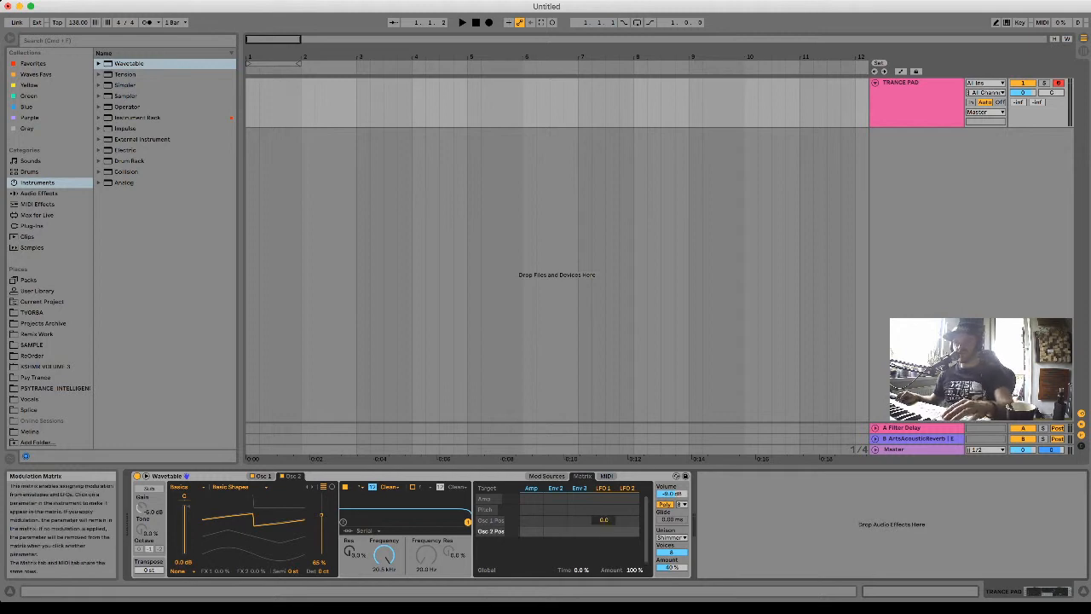
{"action": "left_click_drag", "start_coordinate": [603, 519], "coordinate": [603, 512]}
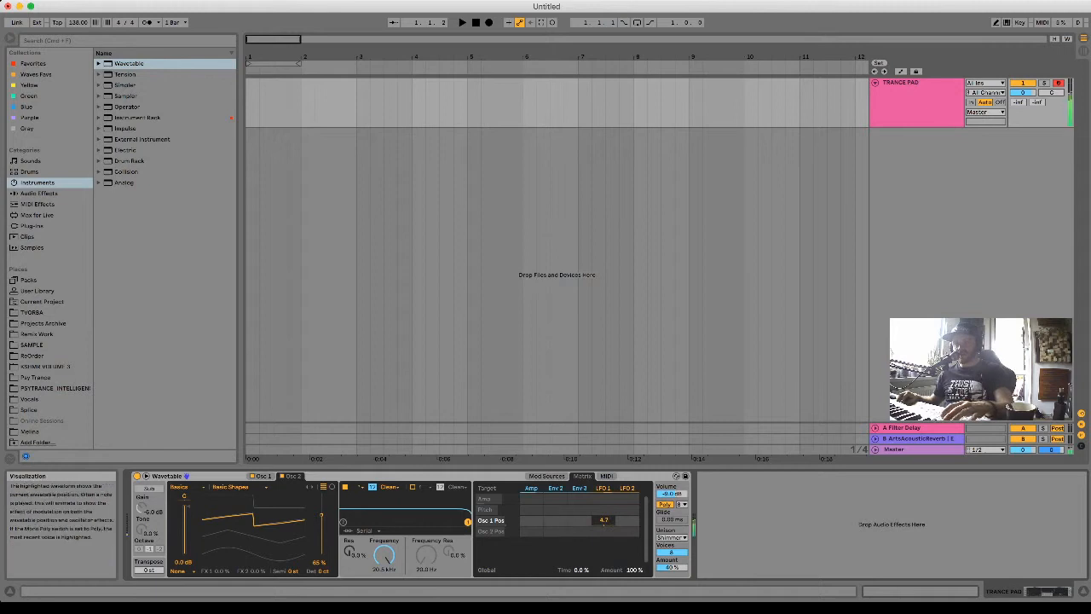
Modulate oscillator 2's wave position with LFO 2 by -4.7 in the modulation matrix.
{"action": "left_click", "coordinate": [260, 475]}
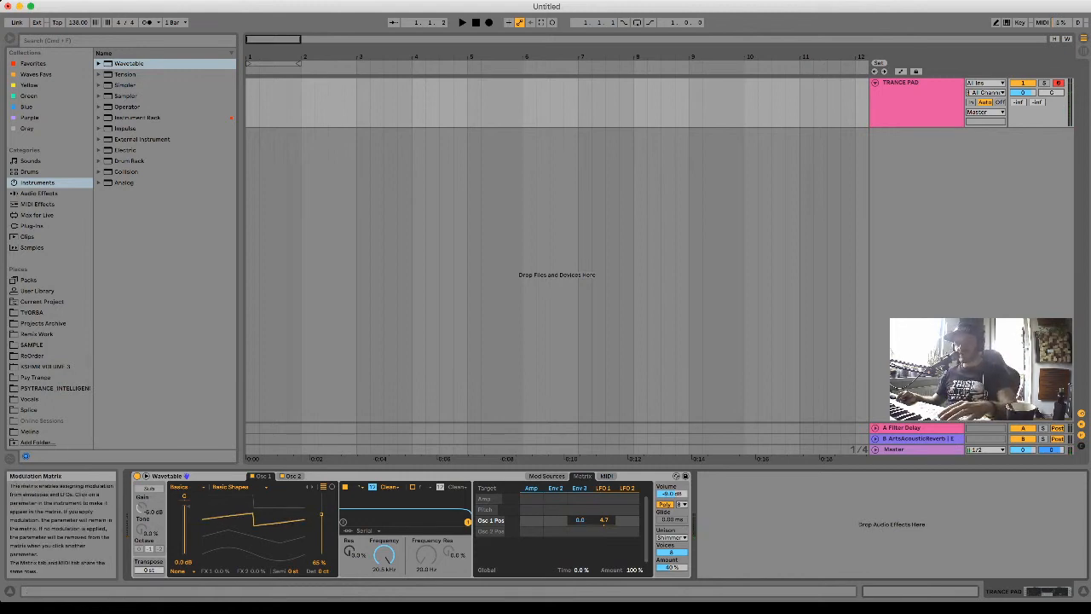
{"action": "left_click", "coordinate": [627, 530]}
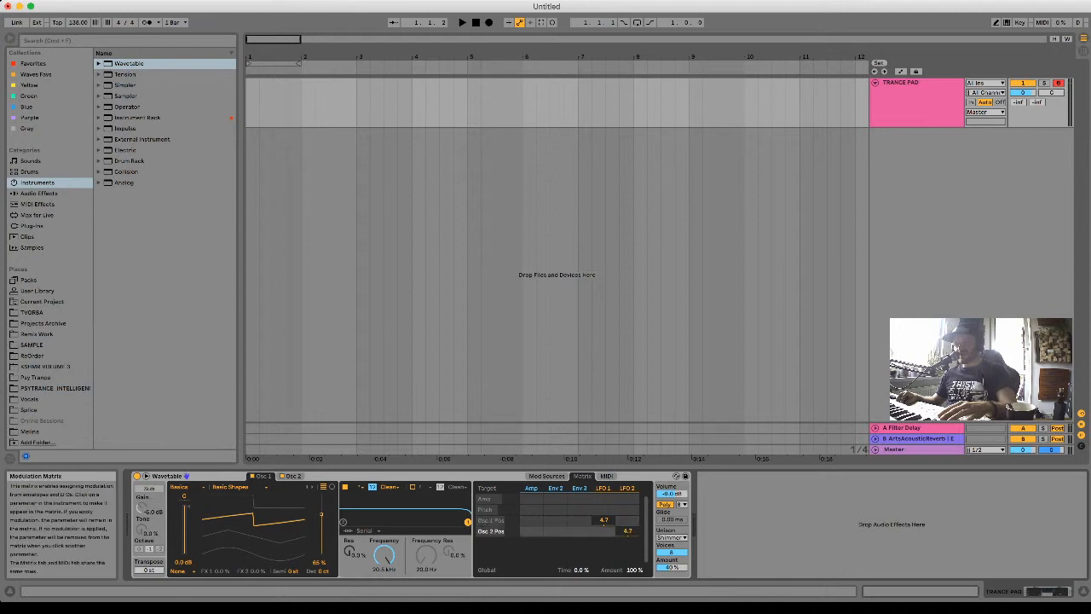
{"action": "left_click_drag", "start_coordinate": [627, 530], "coordinate": [627, 530]}
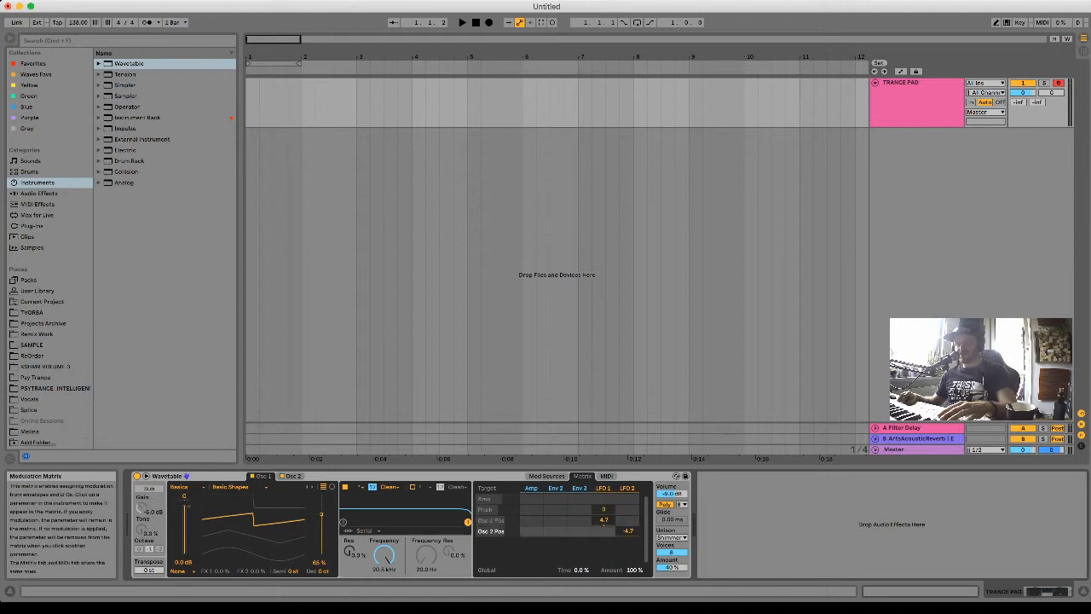
Slow the LFO 2 rate to 0.32 Hz.
{"action": "left_click", "coordinate": [546, 476]}
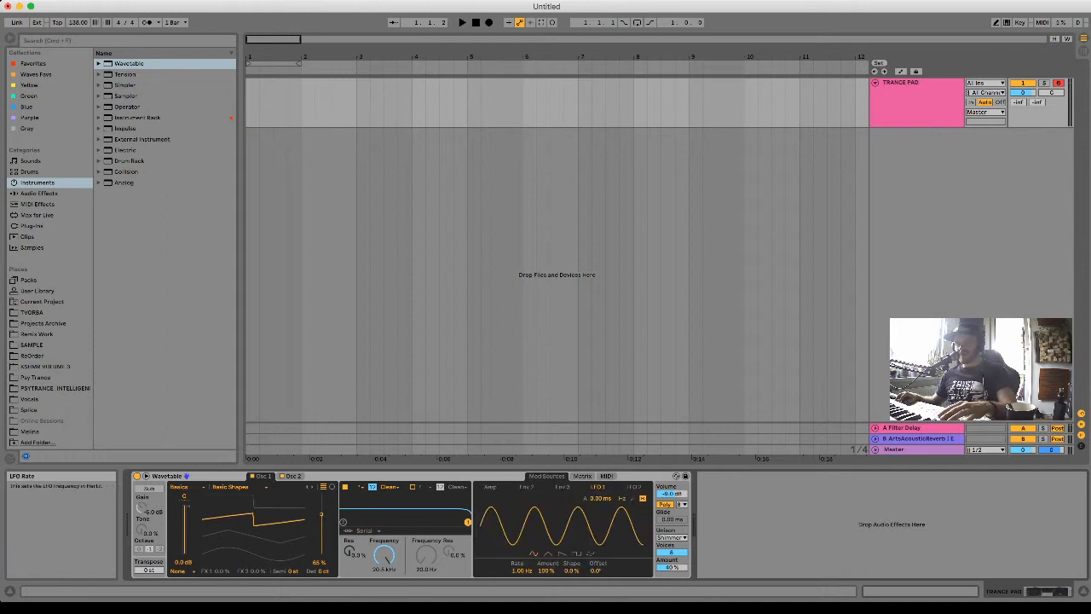
{"action": "left_click", "coordinate": [634, 487]}
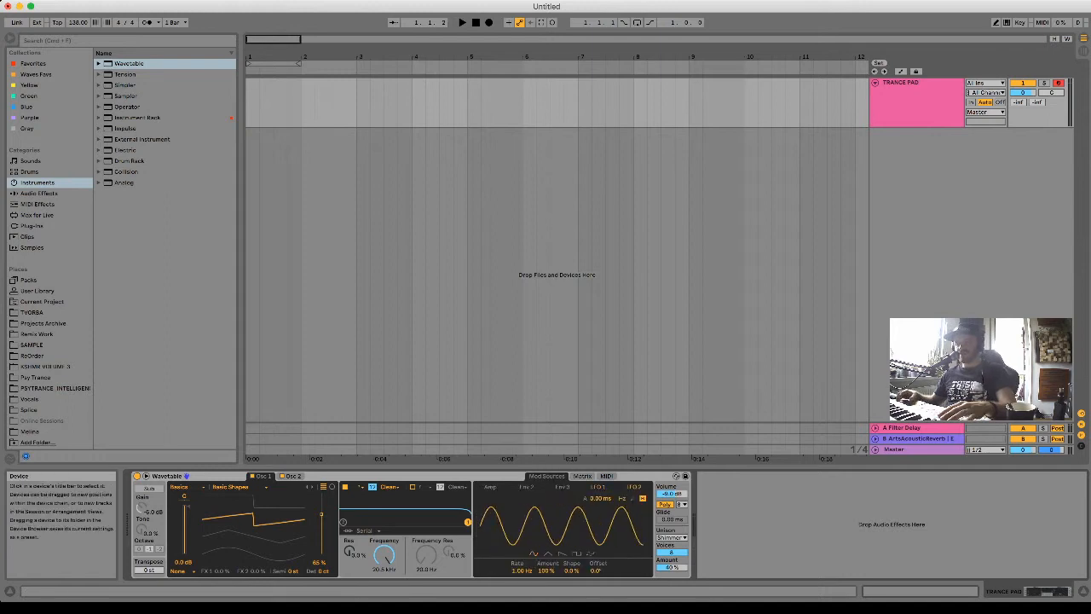
{"action": "left_click_drag", "start_coordinate": [520, 570], "coordinate": [521, 595]}
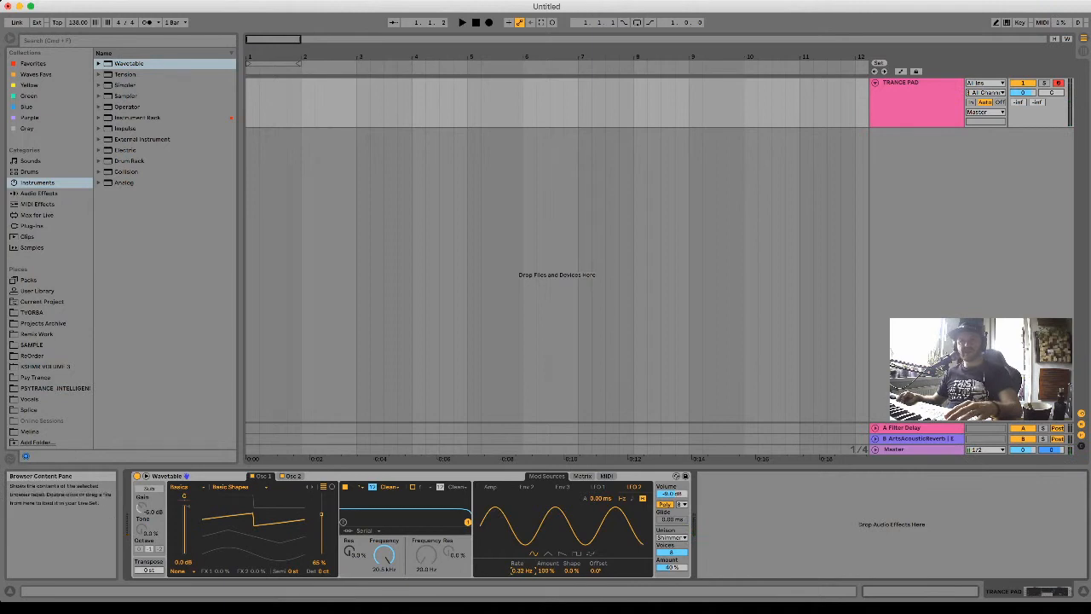
Add EQ Eight after Wavetable and shape its curve with a low cut, a slight high lift and a top-end cut.
{"action": "left_click", "coordinate": [39, 193]}
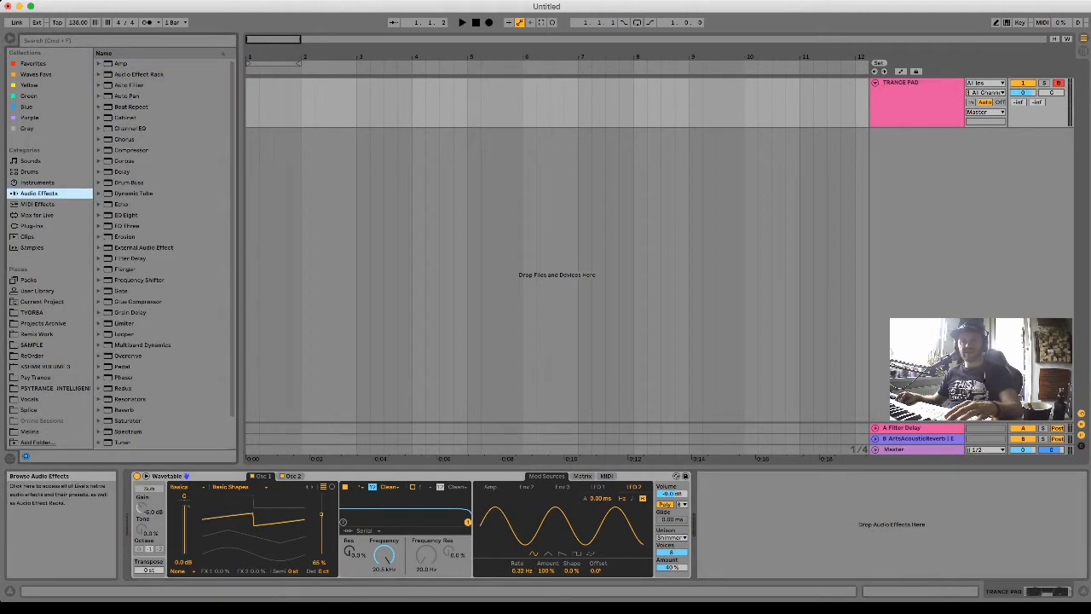
{"action": "mouse_move", "coordinate": [126, 215]}
{"action": "left_mouse_down"}
{"action": "mouse_move", "coordinate": [511, 409]}
{"action": "mouse_move", "coordinate": [818, 524]}
{"action": "left_mouse_up"}
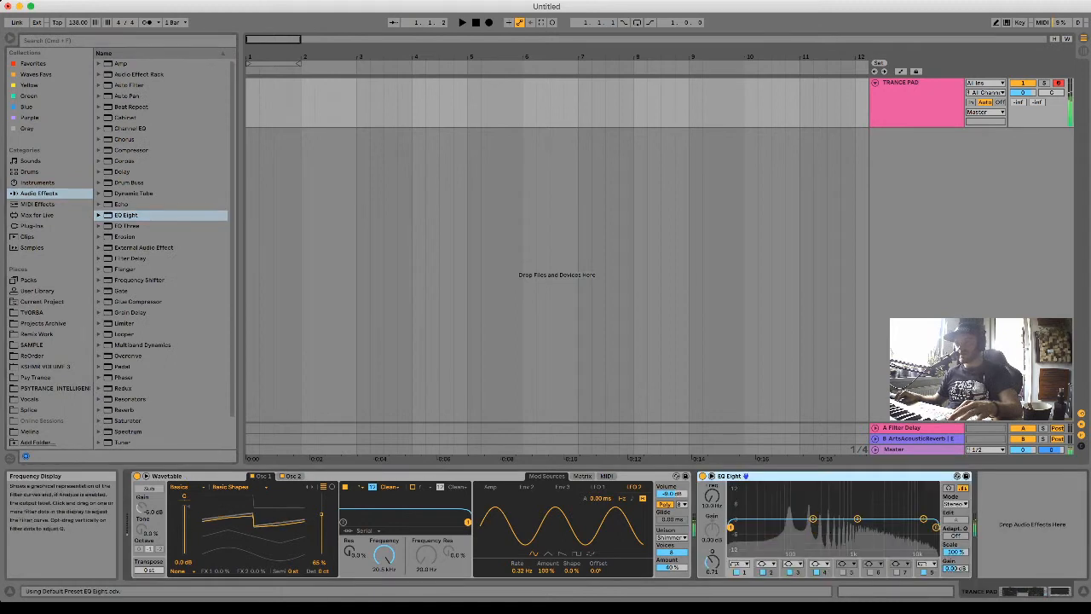
{"action": "left_click_drag", "start_coordinate": [731, 527], "coordinate": [767, 541]}
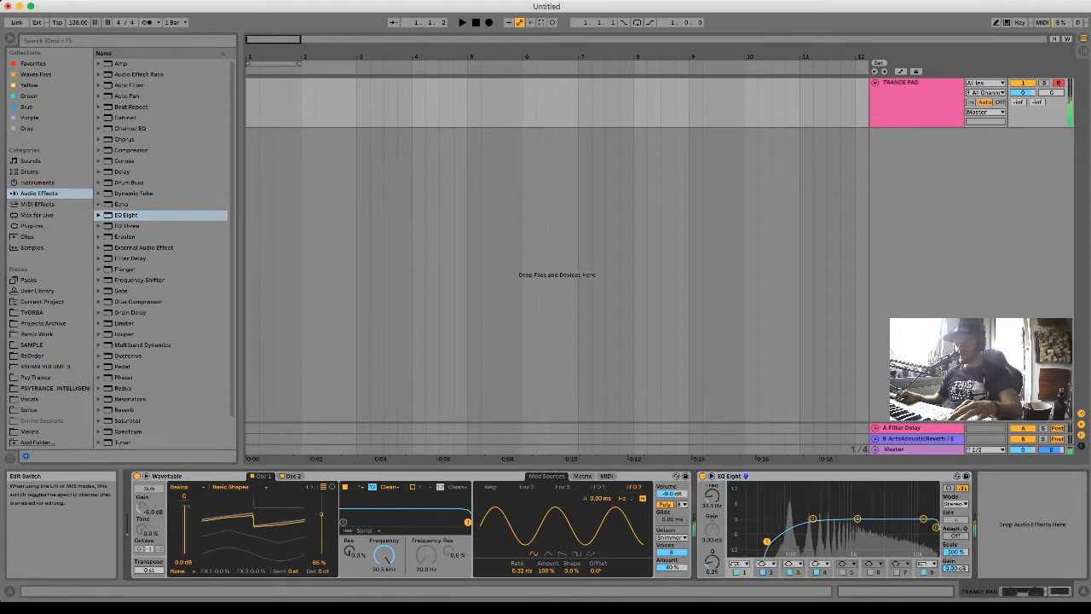
{"action": "left_click_drag", "start_coordinate": [923, 518], "coordinate": [928, 529]}
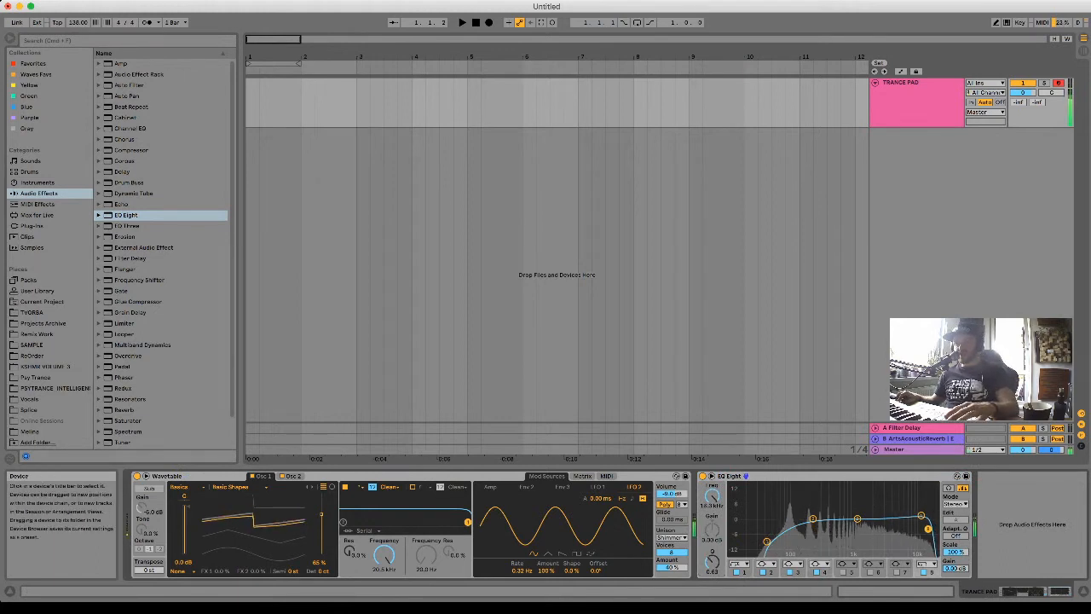
Shape the amp envelope with a 2.20 s attack, 3.87 s decay and 0.0 dB sustain.
{"action": "left_click", "coordinate": [490, 486]}
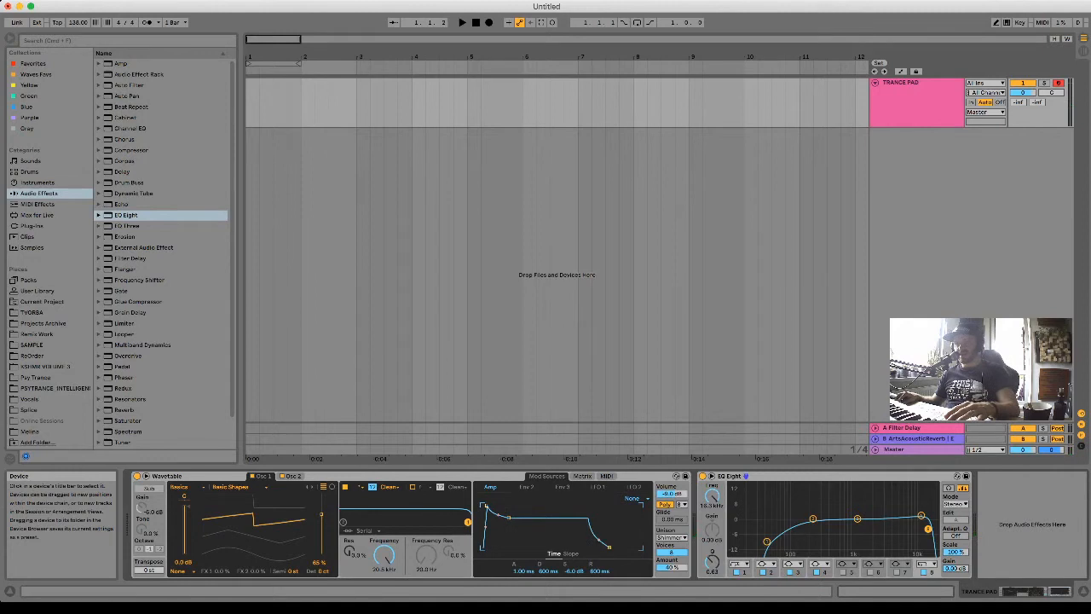
{"action": "left_click_drag", "start_coordinate": [487, 505], "coordinate": [531, 506]}
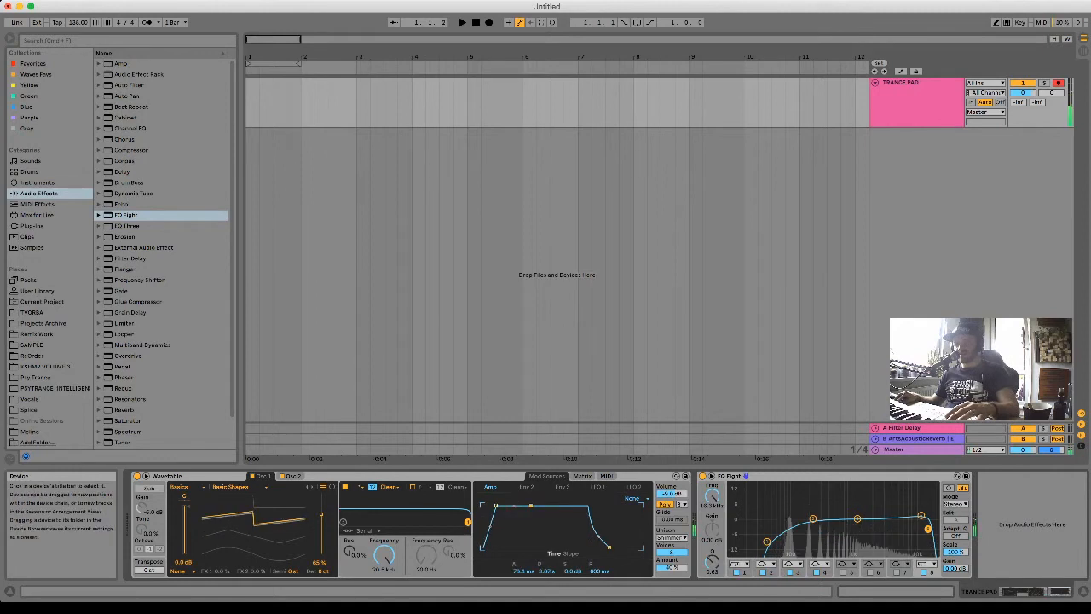
{"action": "left_click_drag", "start_coordinate": [495, 506], "coordinate": [513, 506]}
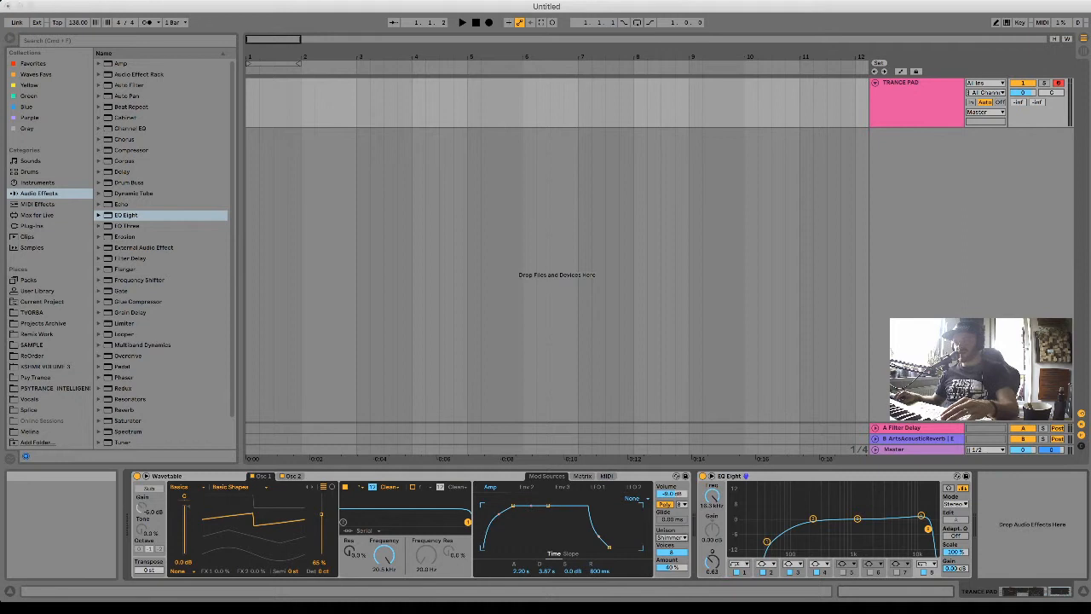
Try the Classic unison mode on Wavetable, and switch back to Shimmer.
{"action": "left_click", "coordinate": [672, 527]}
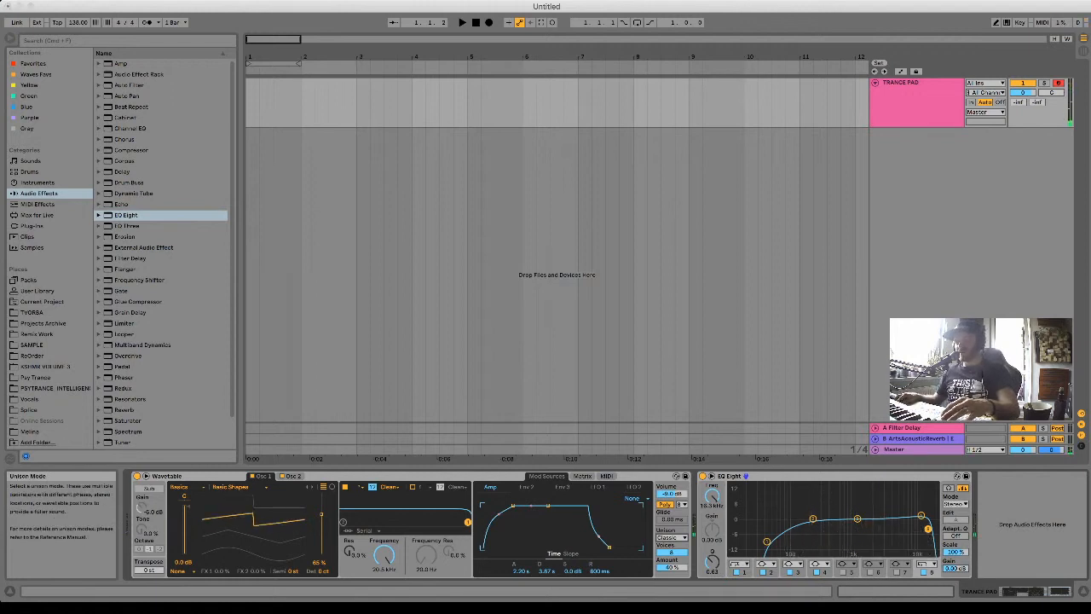
{"action": "left_click", "coordinate": [672, 548]}
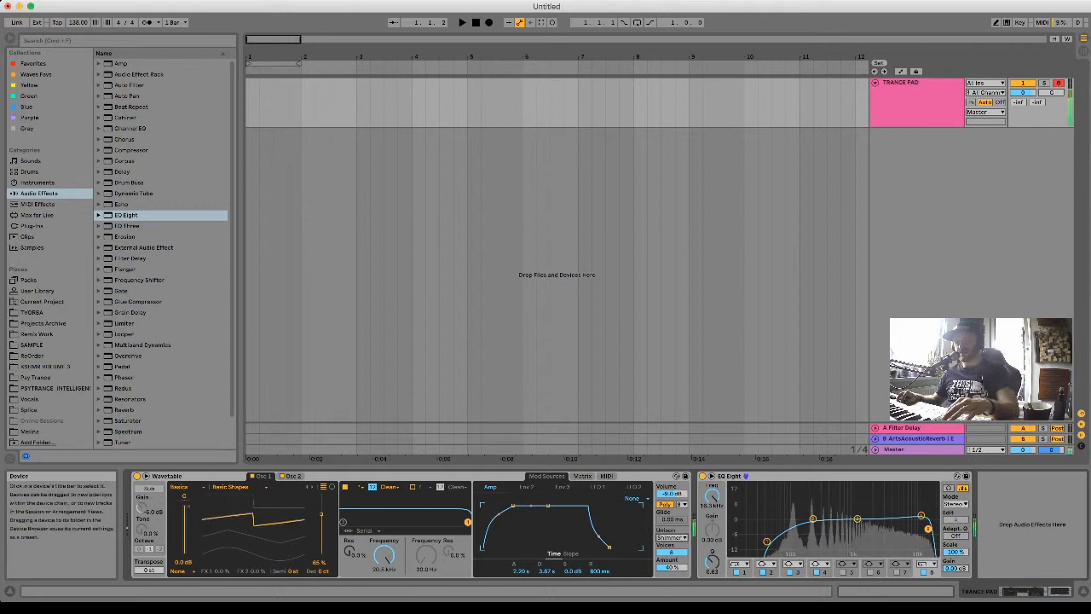
Create an eight-bar MIDI clip on the TRANCE PAD track and capture the played four-note bass line into it.
{"action": "mouse_move", "coordinate": [383, 555]}
{"action": "left_mouse_down"}
{"action": "mouse_move", "coordinate": [383, 595]}
{"action": "mouse_move", "coordinate": [383, 555]}
{"action": "left_mouse_up"}
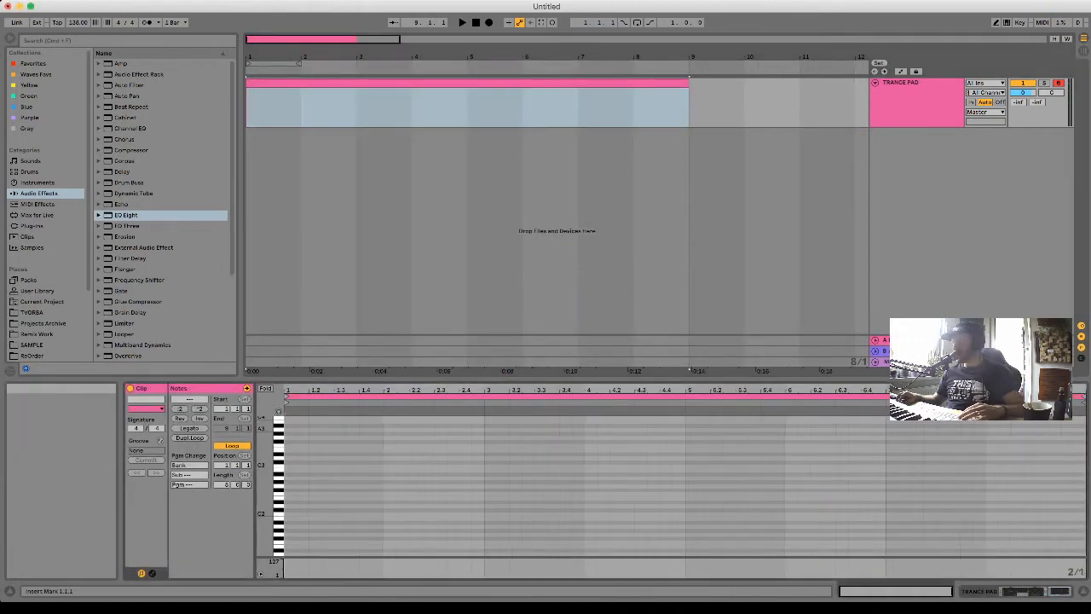
{"action": "key", "text": "b"}
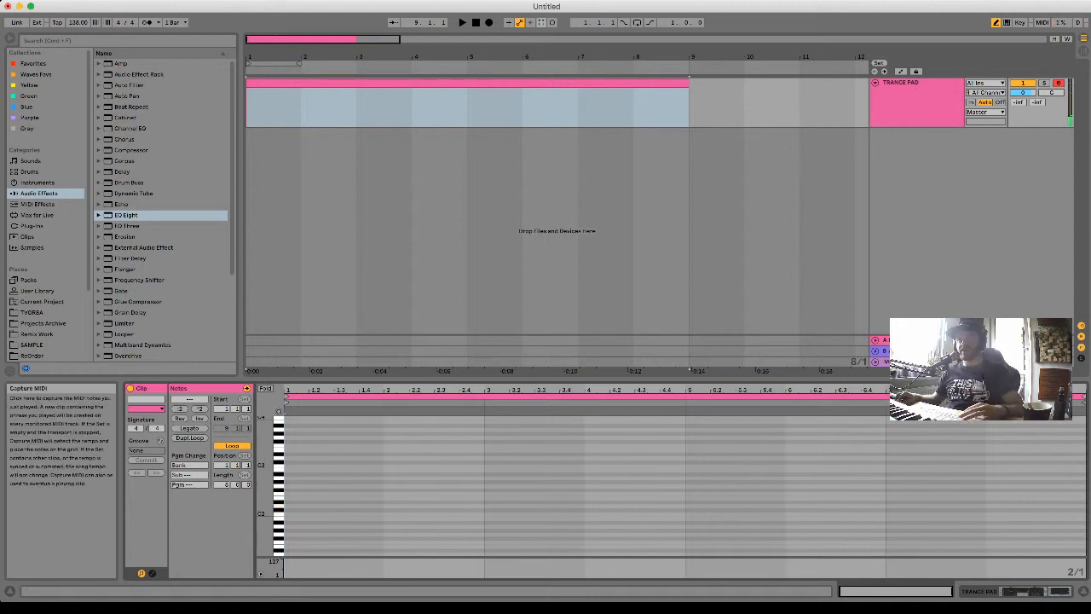
{"action": "left_click", "coordinate": [541, 23]}
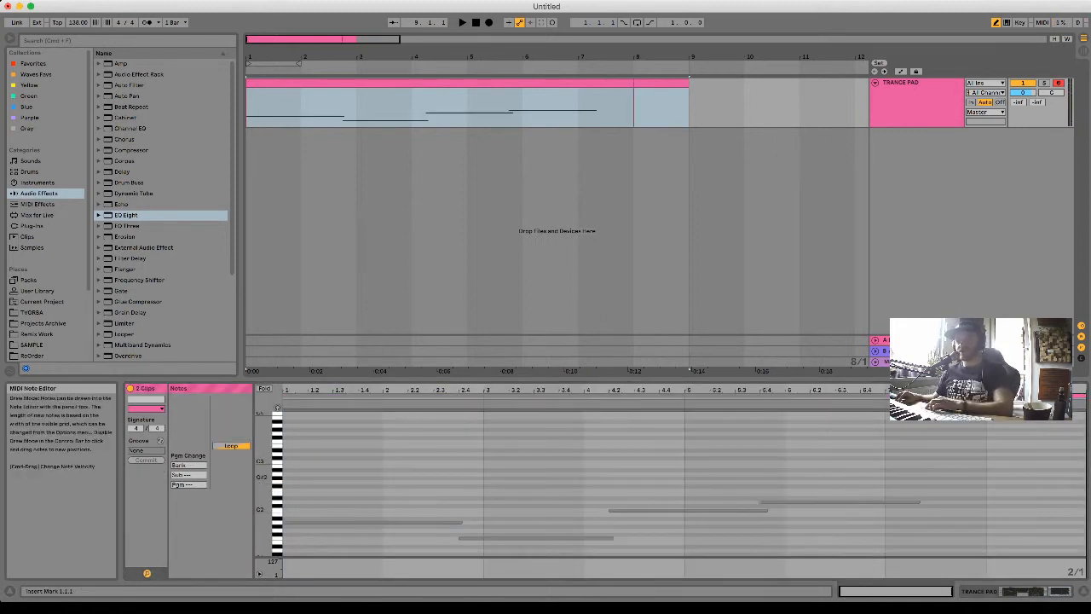
Shift the second, third and fourth captured notes so they start at arrangement bars 3, 5 and 7.
{"action": "key", "text": "b"}
{"action": "left_click_drag", "start_coordinate": [534, 488], "coordinate": [810, 565]}
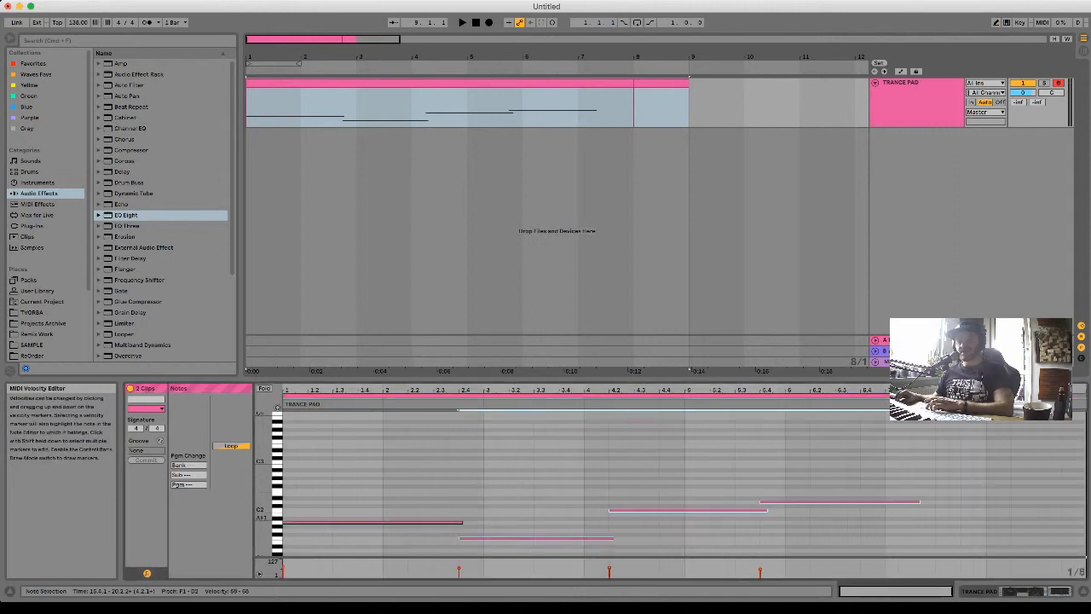
{"action": "key", "text": "Right"}
{"action": "key", "text": "Right"}
{"action": "left_click_drag", "start_coordinate": [681, 467], "coordinate": [818, 513]}
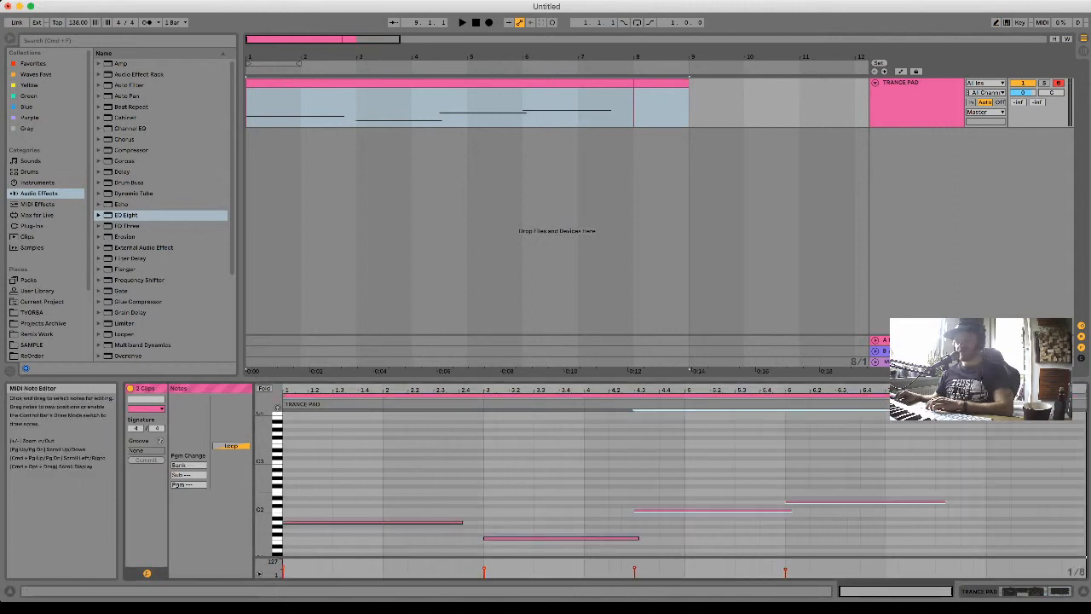
{"action": "key", "text": "Right"}
{"action": "key", "text": "Right"}
{"action": "key", "text": "Right"}
{"action": "key", "text": "Right"}
{"action": "left_click_drag", "start_coordinate": [876, 475], "coordinate": [953, 501]}
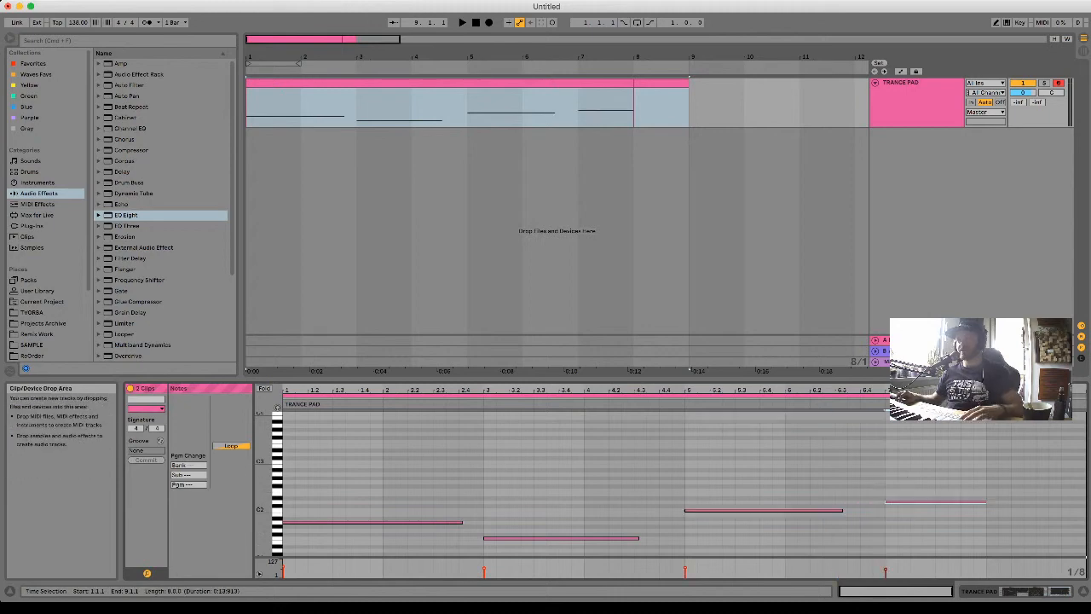
Extend the captured clip to the end of bar 8 and lengthen each of its four notes to two full bars.
{"action": "left_click", "coordinate": [545, 84]}
{"action": "left_click_drag", "start_coordinate": [633, 84], "coordinate": [689, 84]}
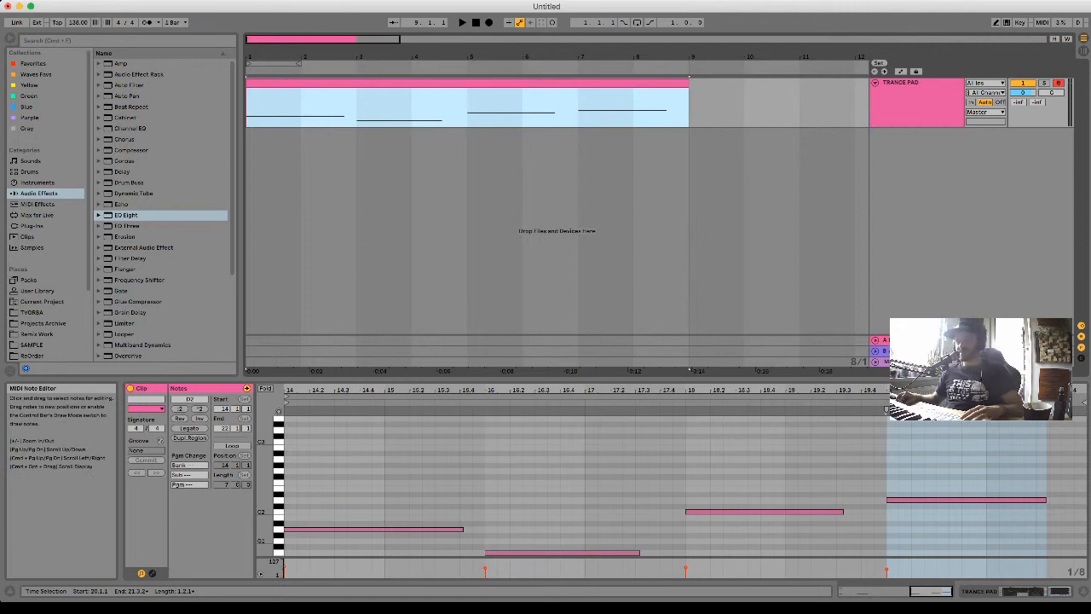
{"action": "left_click", "coordinate": [406, 431]}
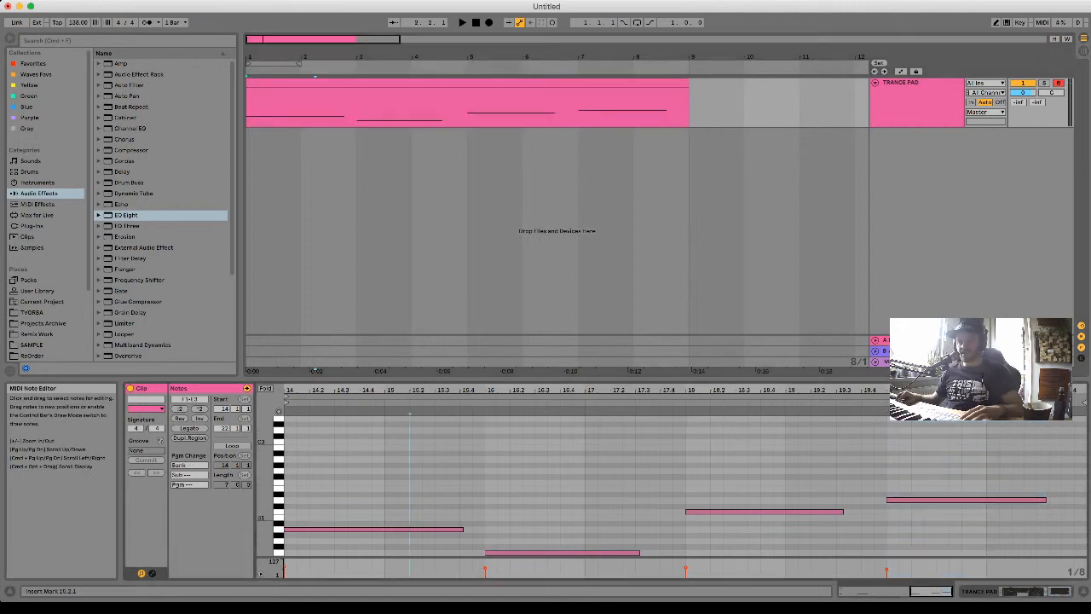
{"action": "left_click_drag", "start_coordinate": [462, 529], "coordinate": [484, 529]}
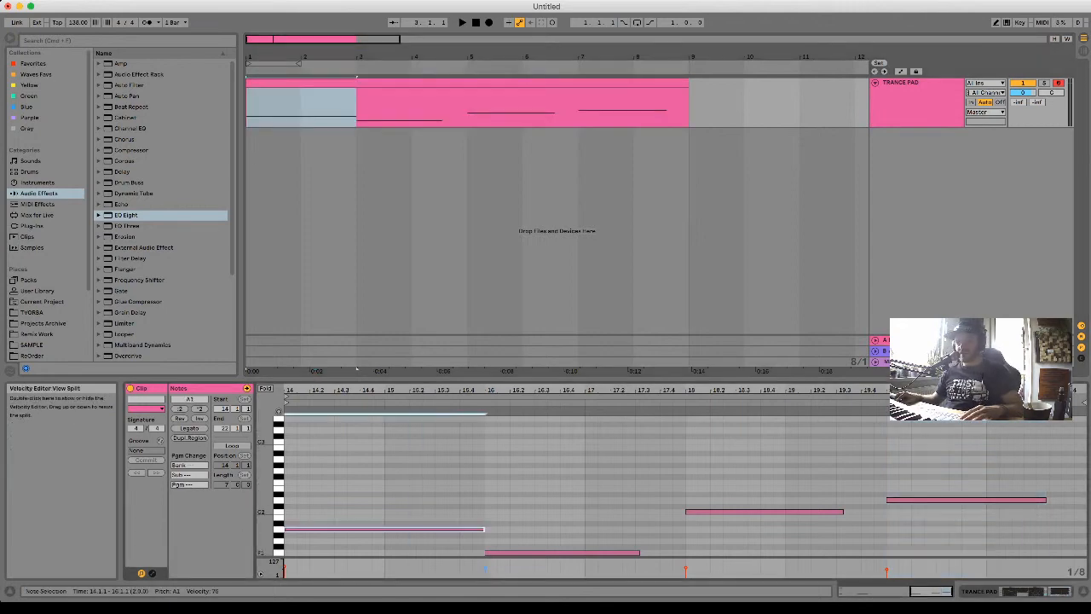
{"action": "left_click_drag", "start_coordinate": [639, 552], "coordinate": [686, 552]}
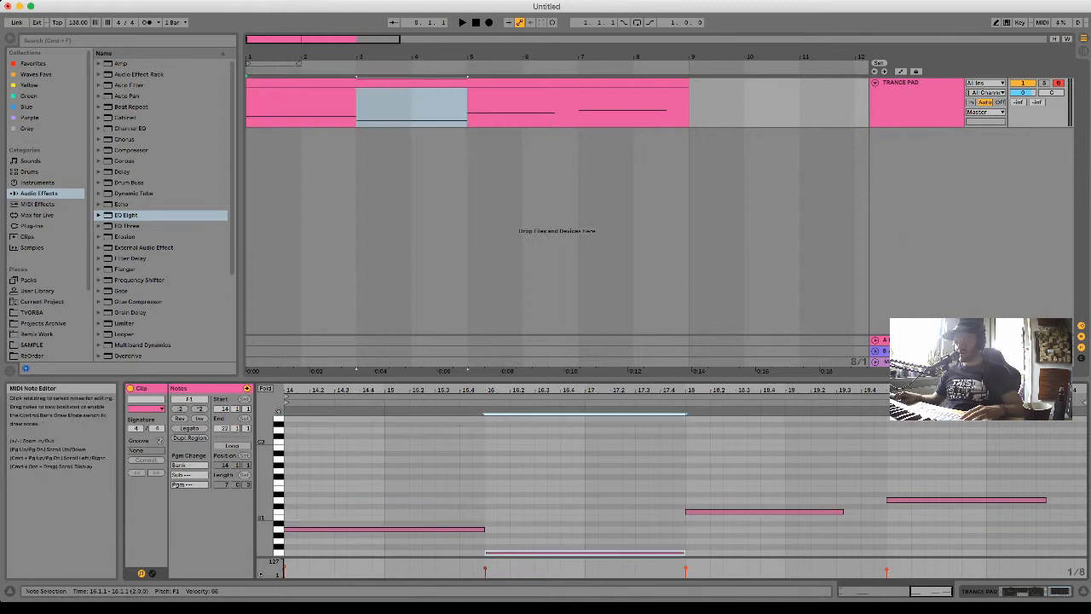
{"action": "left_click_drag", "start_coordinate": [842, 511], "coordinate": [886, 511]}
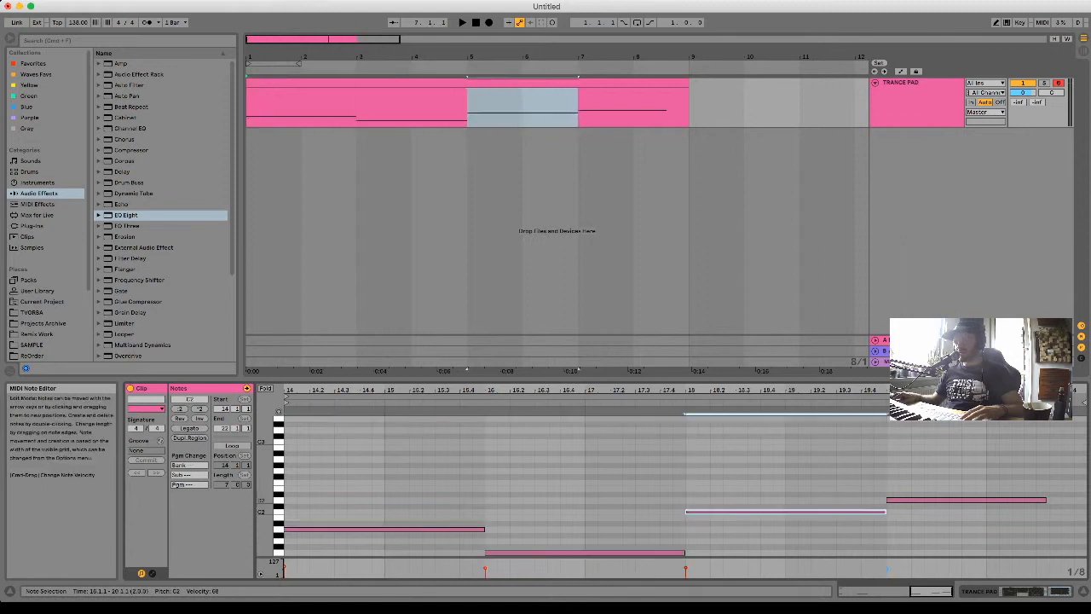
{"action": "left_click_drag", "start_coordinate": [1046, 499], "coordinate": [1071, 499]}
{"action": "left_click_drag", "start_coordinate": [1084, 500], "coordinate": [1088, 501]}
{"action": "left_click_drag", "start_coordinate": [266, 524], "coordinate": [252, 505]}
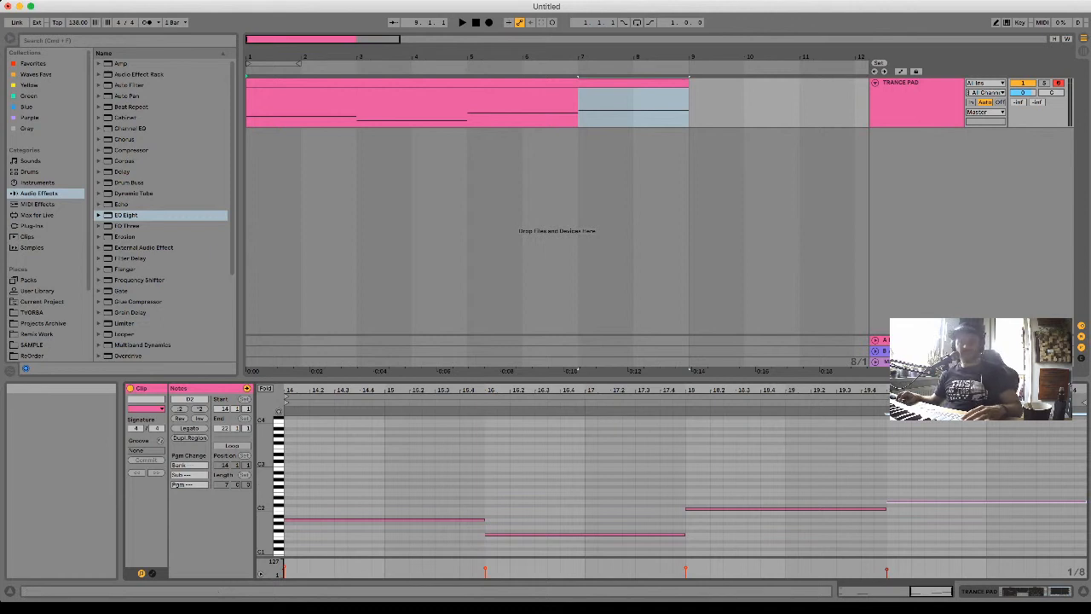
Copy each root note upward to build triads: A1-C2-E2, F1-A1-C2, C2-E2-G2 and D2-F2-A2.
{"action": "left_click_drag", "start_coordinate": [354, 483], "coordinate": [372, 558]}
{"action": "left_click_drag", "start_coordinate": [368, 519], "coordinate": [368, 494]}
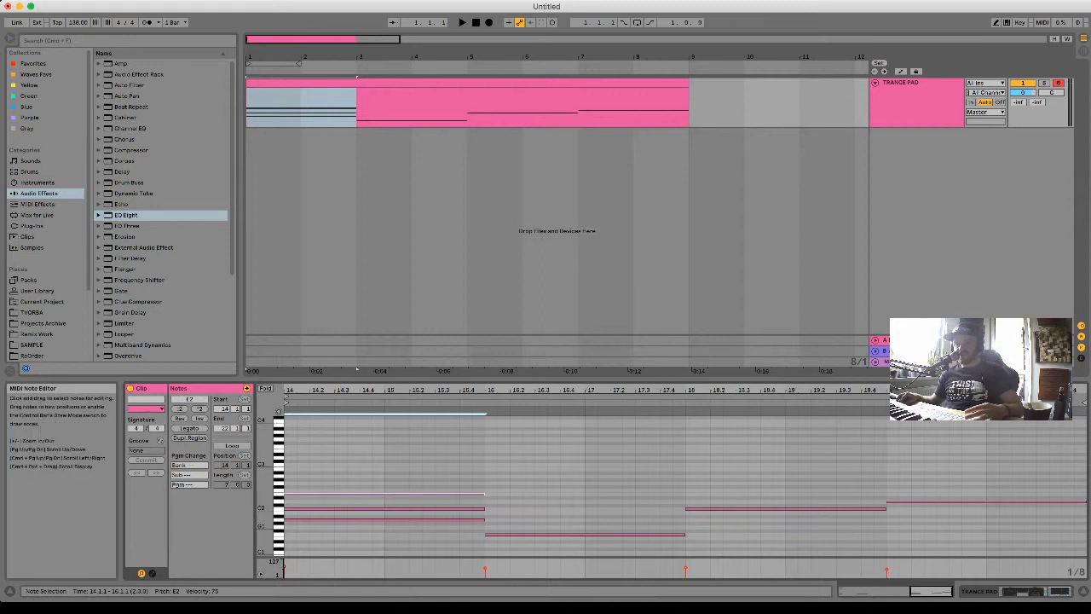
{"action": "left_click_drag", "start_coordinate": [554, 535], "coordinate": [554, 509]}
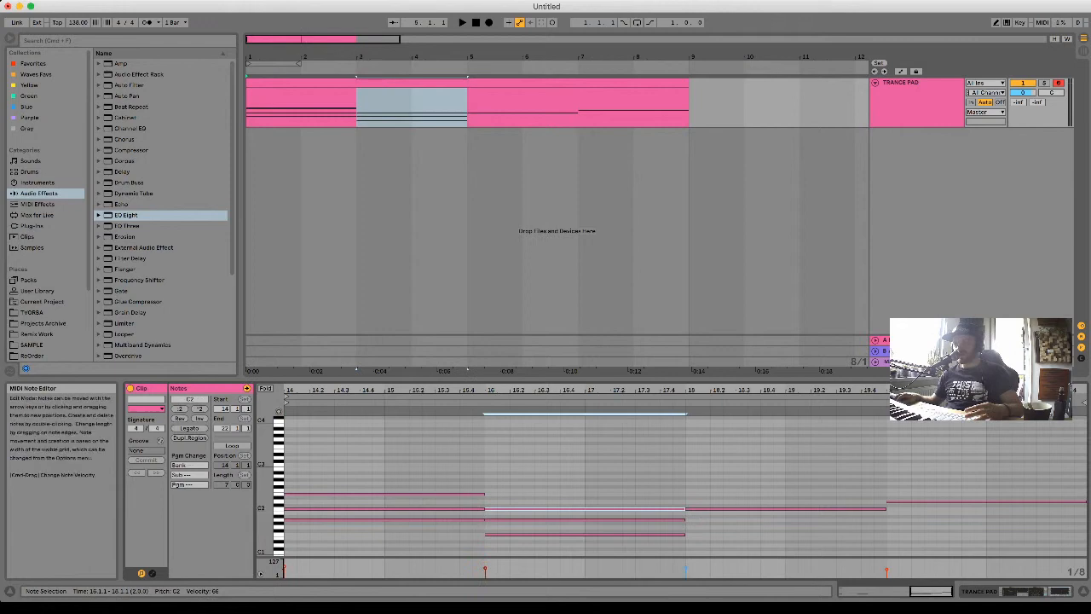
{"action": "left_click_drag", "start_coordinate": [741, 509], "coordinate": [741, 483]}
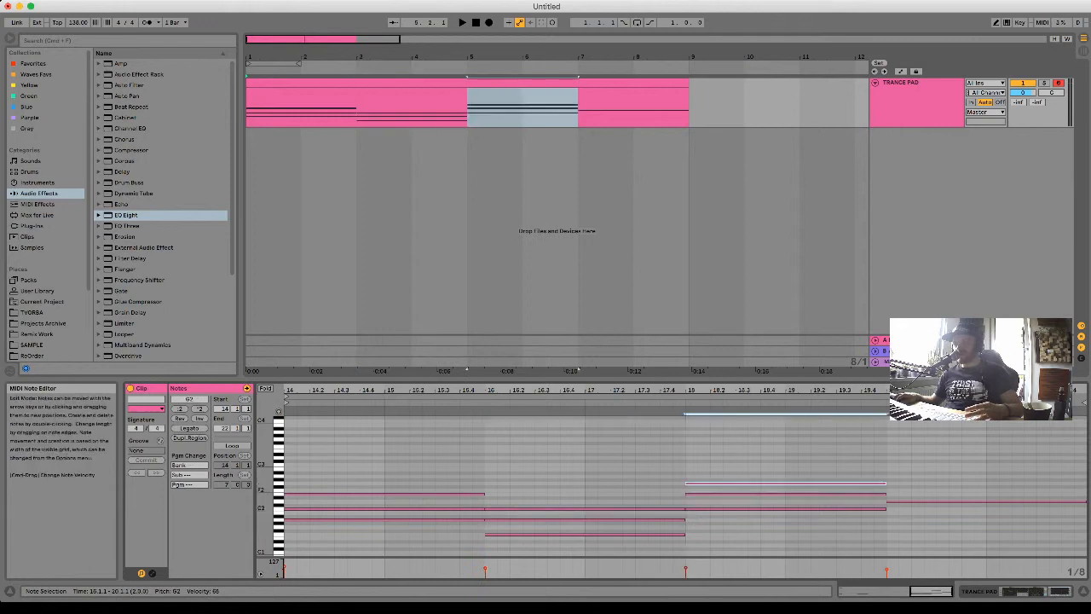
{"action": "left_click", "coordinate": [899, 460]}
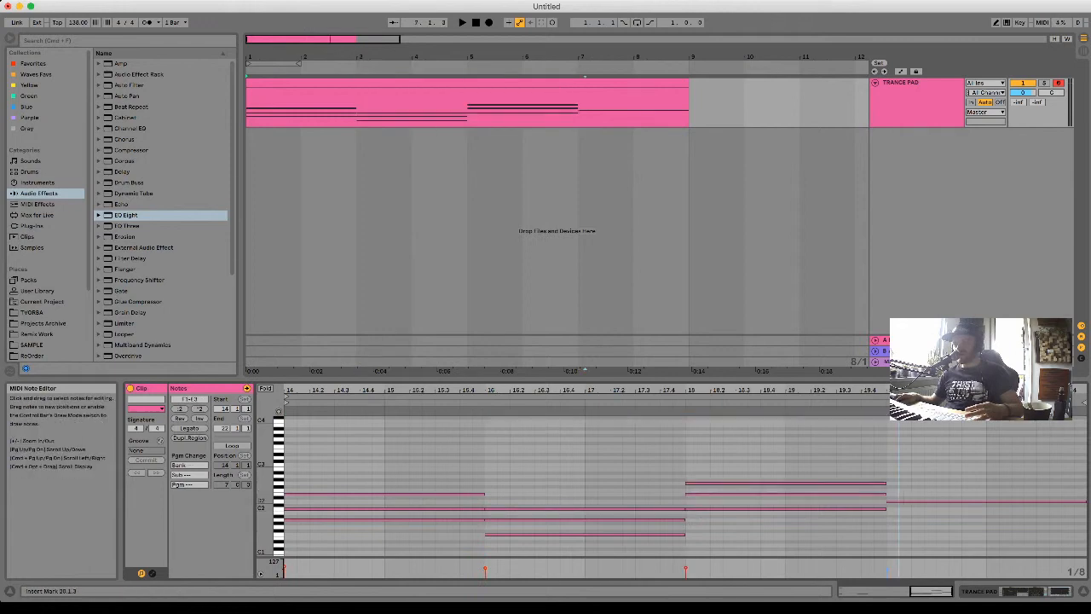
{"action": "left_click_drag", "start_coordinate": [912, 501], "coordinate": [912, 476]}
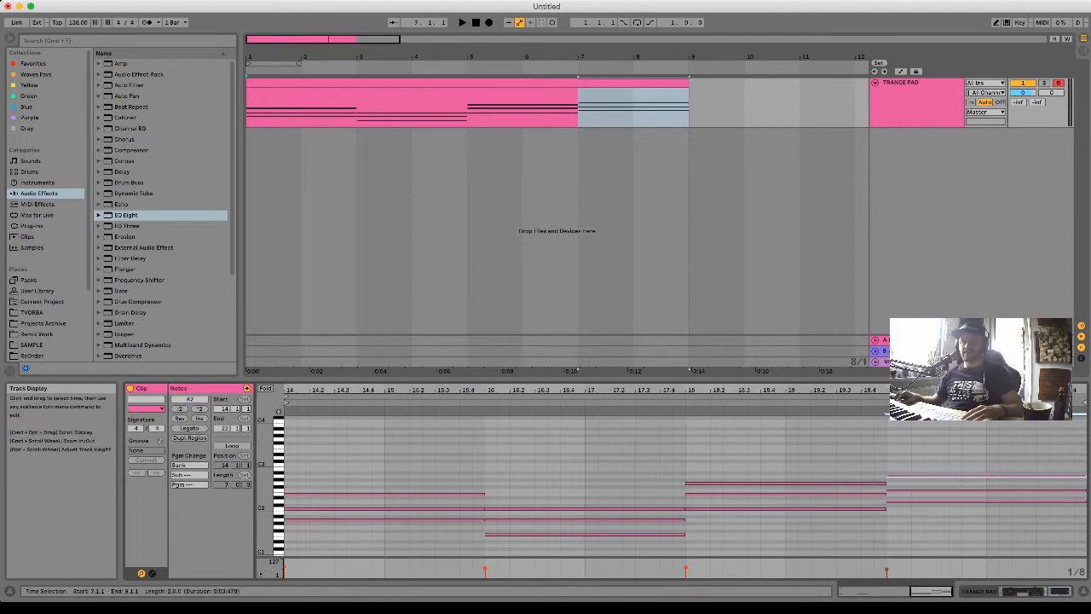
Play the chord progression and lower the TRANCE PAD track volume to -6.6 dB.
{"action": "key", "text": "space"}
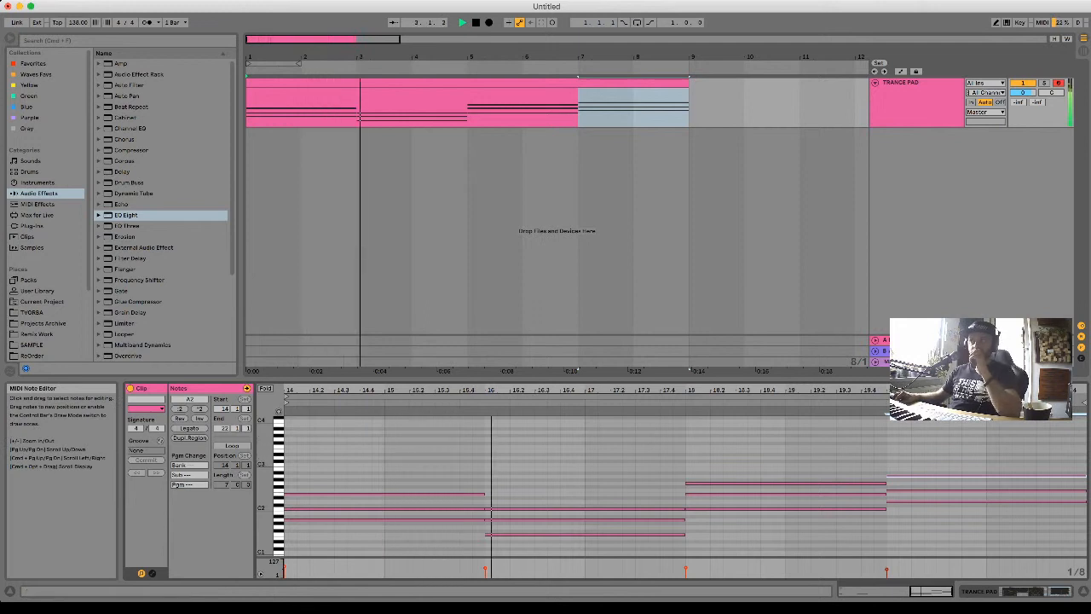
{"action": "left_click_drag", "start_coordinate": [1023, 92], "coordinate": [1023, 104]}
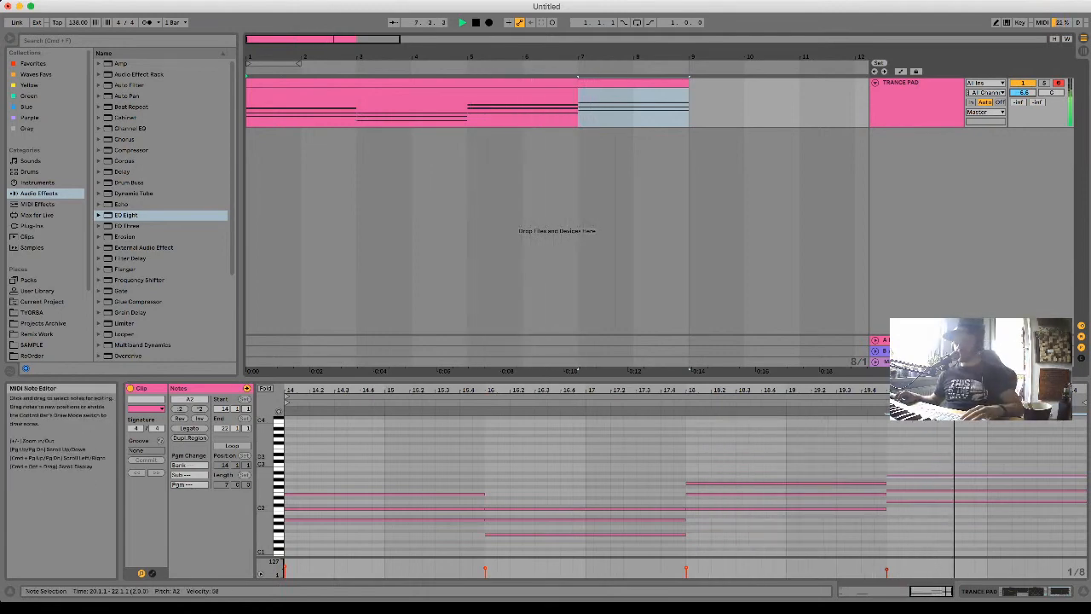
{"action": "key", "text": "space"}
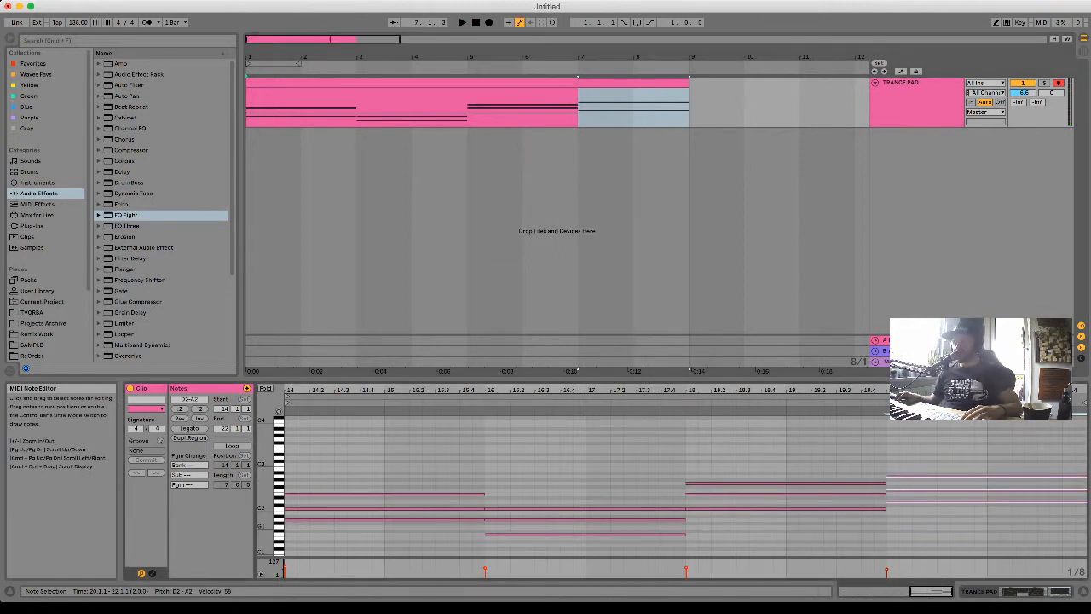
Change the last chord to G major (G1, B1, D2) and transpose all four chords up one octave.
{"action": "key", "text": "Down"}
{"action": "key", "text": "Down"}
{"action": "key", "text": "Down"}
{"action": "key", "text": "Down"}
{"action": "key", "text": "Down"}
{"action": "key", "text": "Down"}
{"action": "key", "text": "Down"}
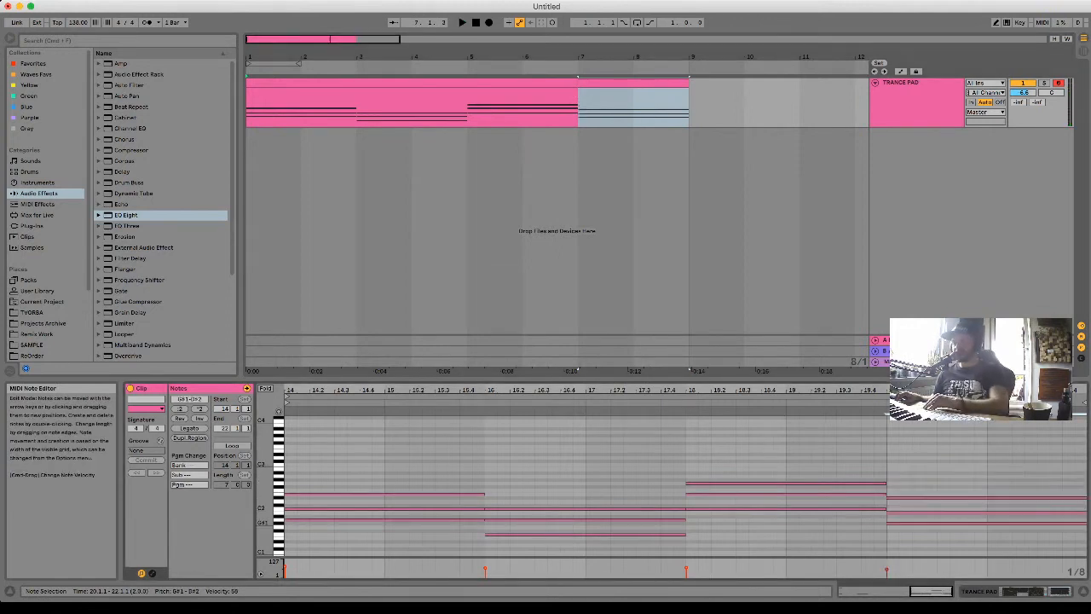
{"action": "left_click", "coordinate": [895, 510]}
{"action": "left_click", "coordinate": [896, 515]}
{"action": "key", "text": "Up"}
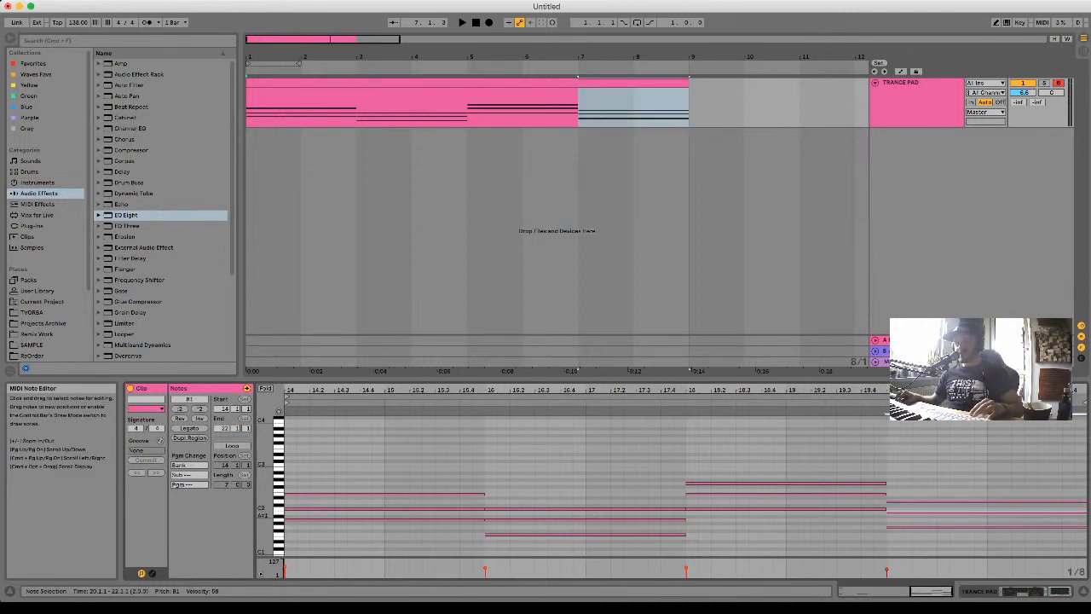
{"action": "key", "text": "super+a"}
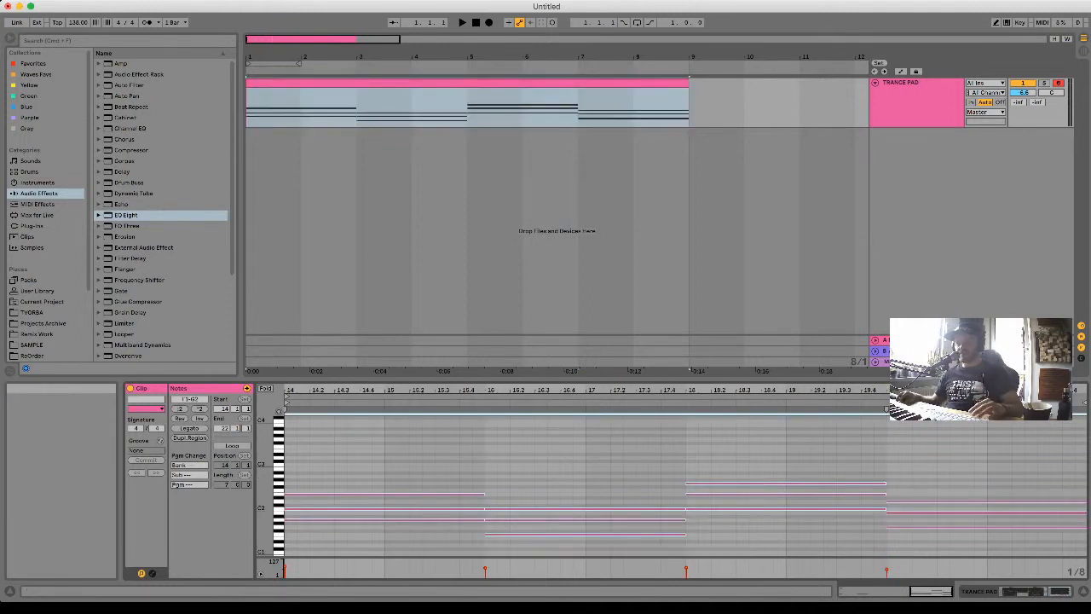
{"action": "key", "text": "shift+Up"}
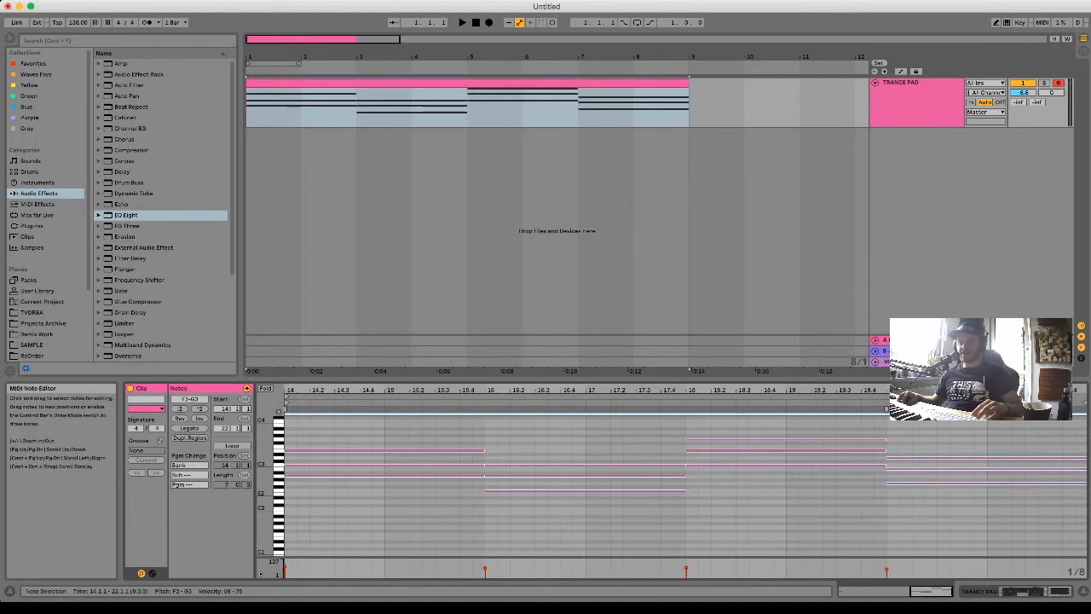
Duplicate the root note of every chord one octave lower as a bass layer and play back the progression.
{"action": "left_click_drag", "start_coordinate": [450, 490], "coordinate": [444, 478]}
{"action": "left_click_drag", "start_coordinate": [537, 512], "coordinate": [524, 491]}
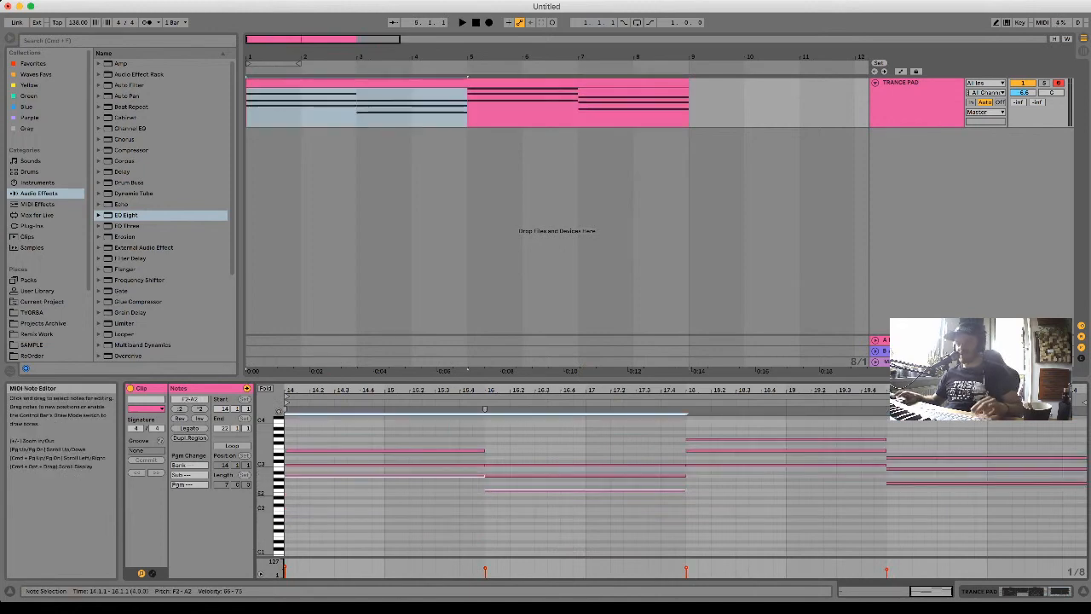
{"action": "left_click_drag", "start_coordinate": [828, 493], "coordinate": [822, 465]}
{"action": "left_click_drag", "start_coordinate": [926, 498], "coordinate": [917, 479]}
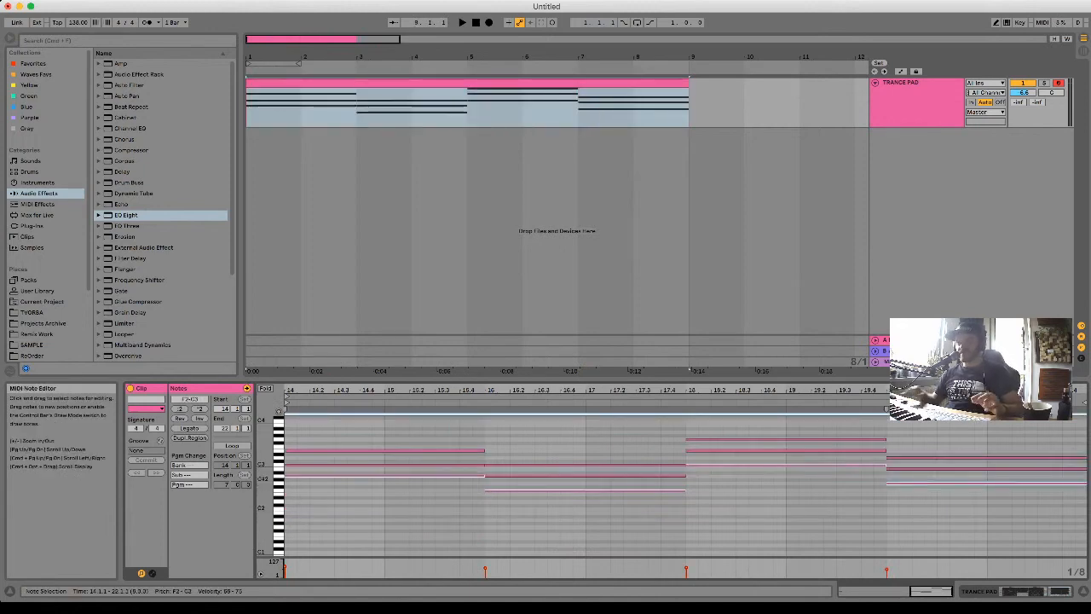
{"action": "key", "text": "shift+Down"}
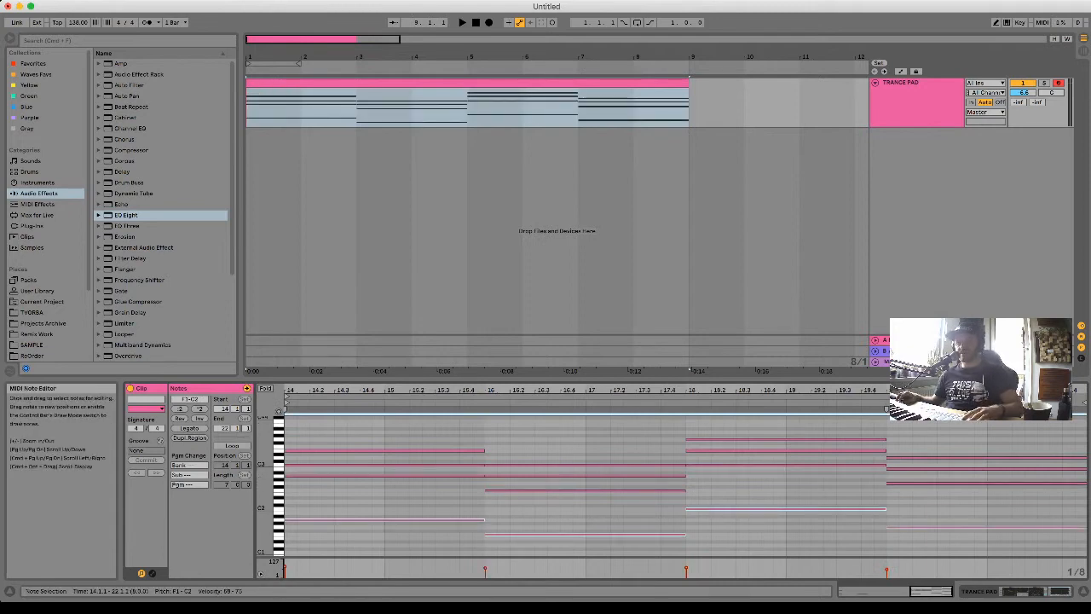
{"action": "key", "text": "space"}
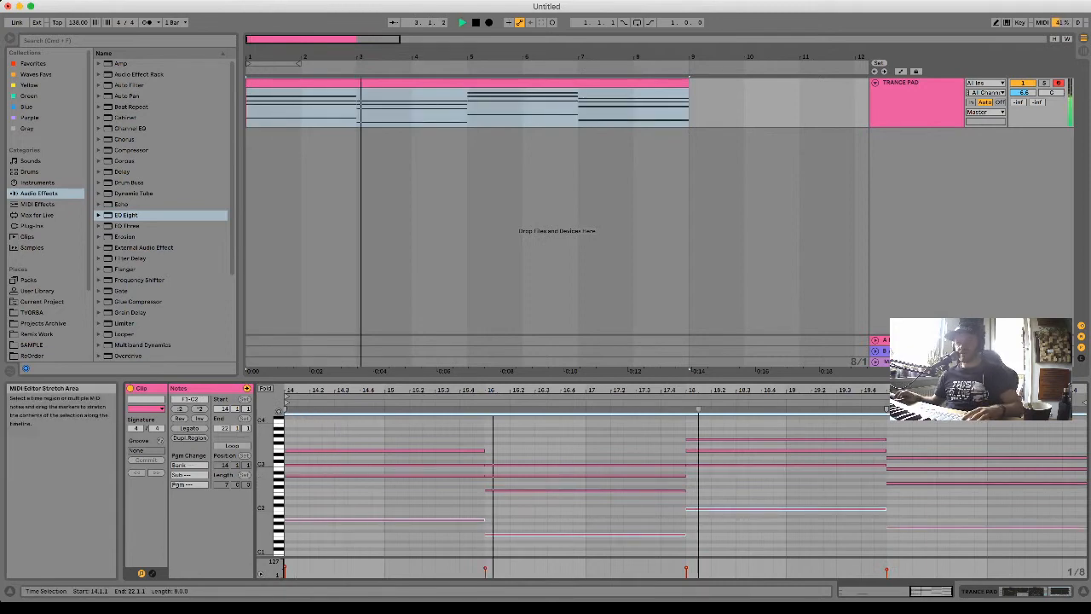
{"action": "left_click", "coordinate": [698, 401]}
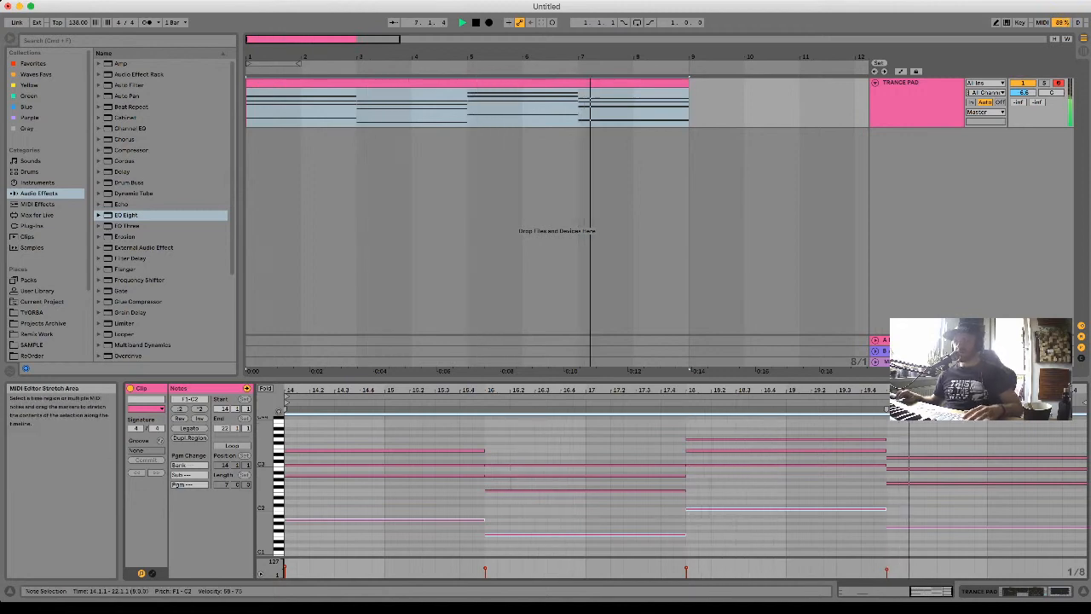
{"action": "key", "text": "space"}
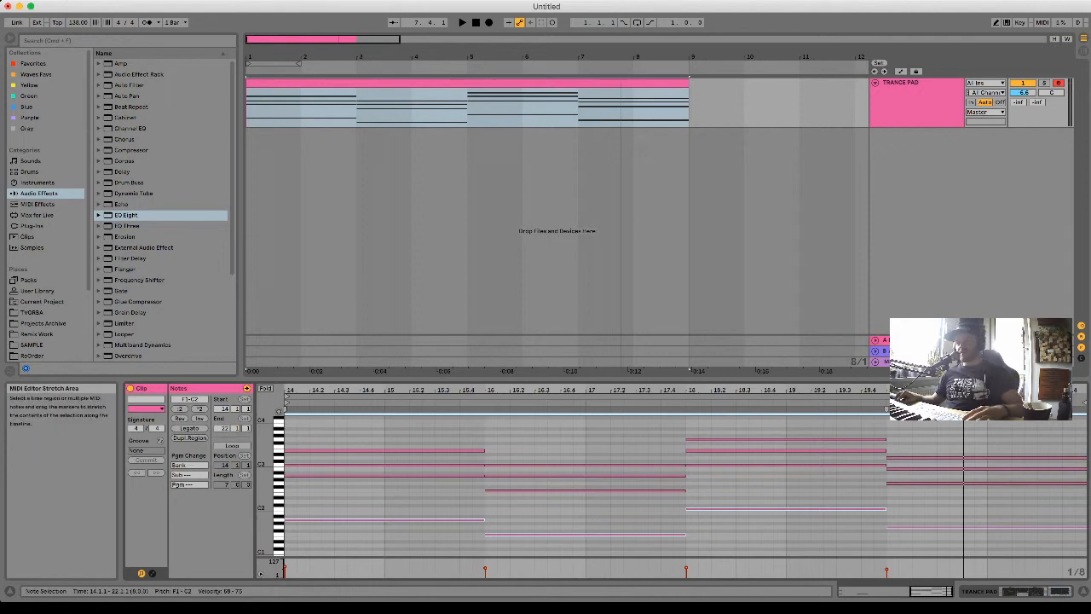
Revoice the first chord by moving its top note E3 down an octave to E2.
{"action": "left_click_drag", "start_coordinate": [457, 437], "coordinate": [935, 493]}
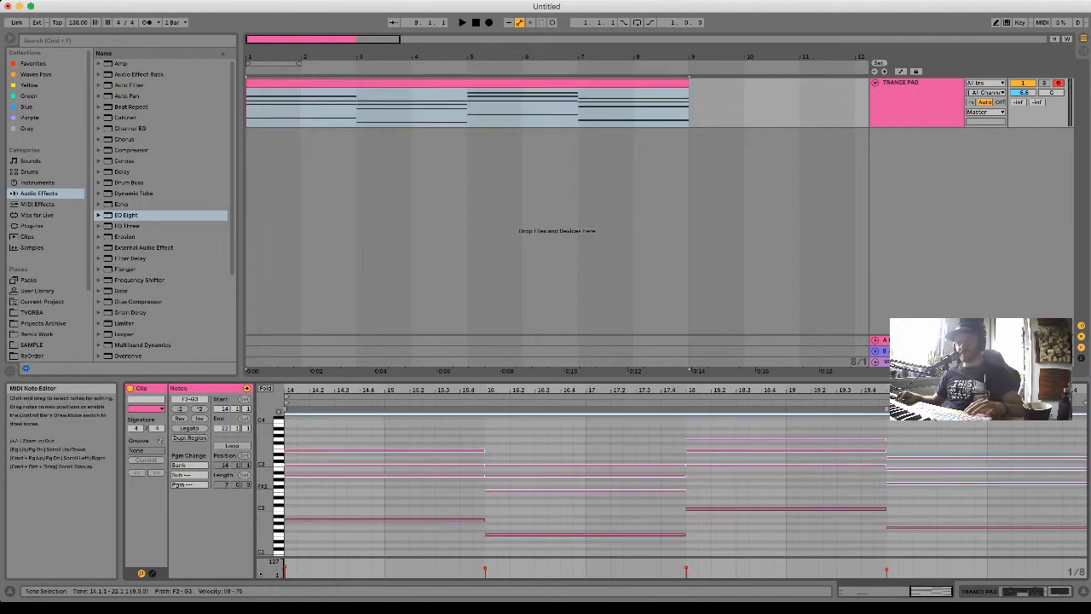
{"action": "left_click_drag", "start_coordinate": [462, 442], "coordinate": [470, 460]}
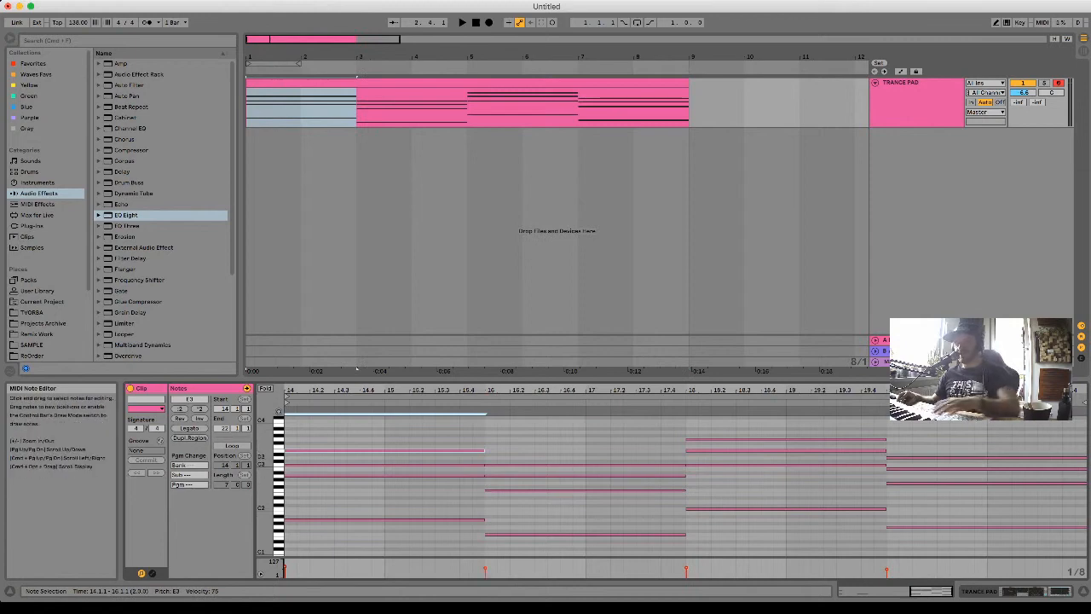
{"action": "left_click", "coordinate": [441, 457]}
{"action": "key", "text": "Delete"}
{"action": "left_click_drag", "start_coordinate": [439, 442], "coordinate": [447, 461]}
{"action": "key", "text": "shift+Down"}
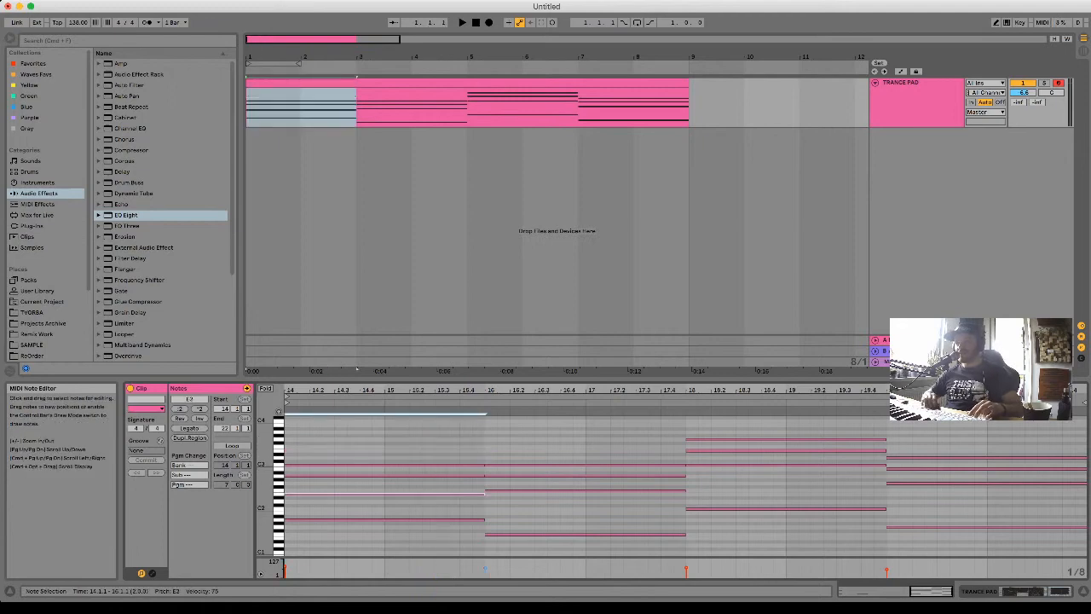
Move the third chord's E3 and G3 and the last chord's D3 down one octave.
{"action": "left_click_drag", "start_coordinate": [720, 428], "coordinate": [723, 458]}
{"action": "key", "text": "shift+Down"}
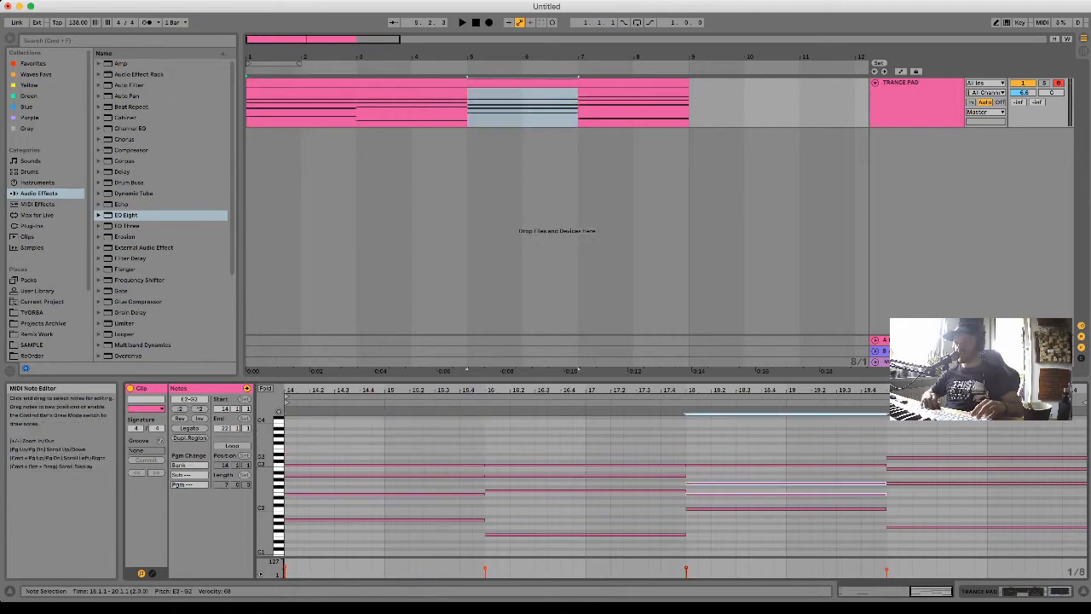
{"action": "left_click_drag", "start_coordinate": [899, 449], "coordinate": [901, 461]}
{"action": "key", "text": "shift+Down"}
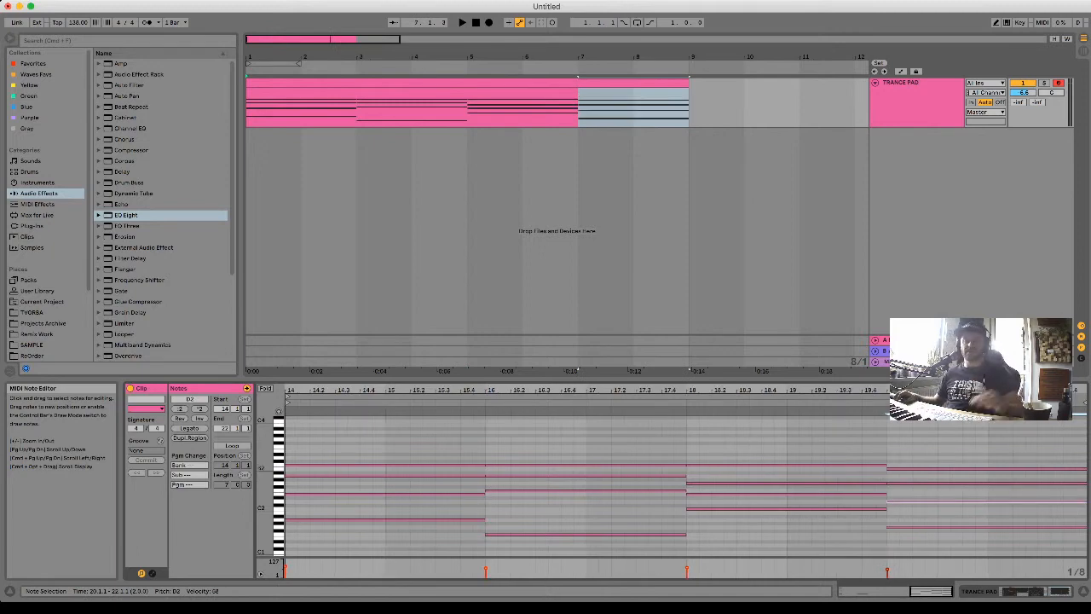
Play back the chord progression and insert a new MIDI track below TRANCE PAD.
{"action": "key", "text": "space"}
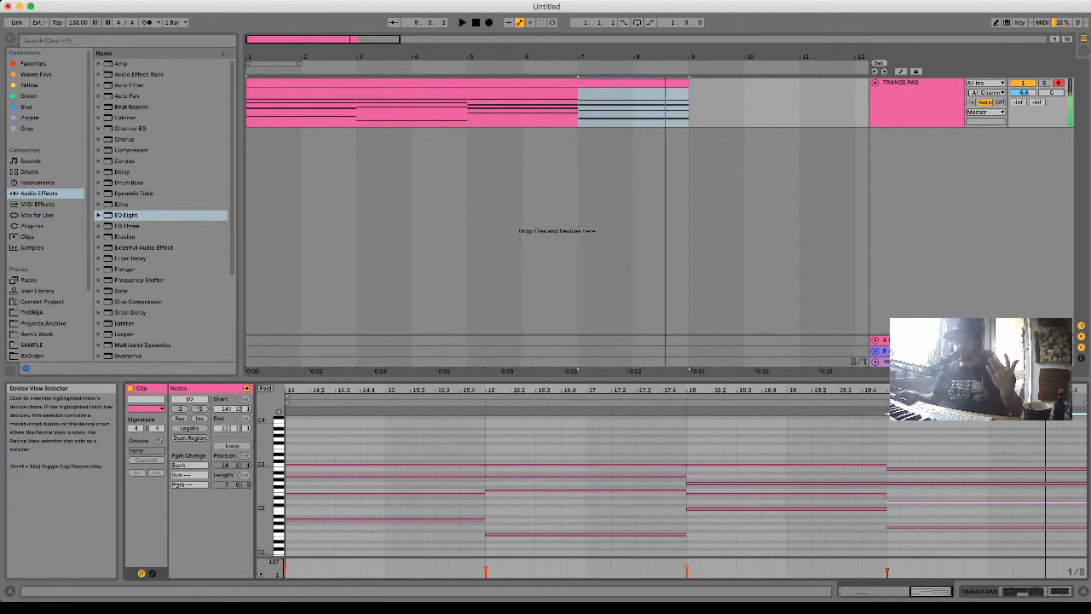
{"action": "key", "text": "shift+Tab"}
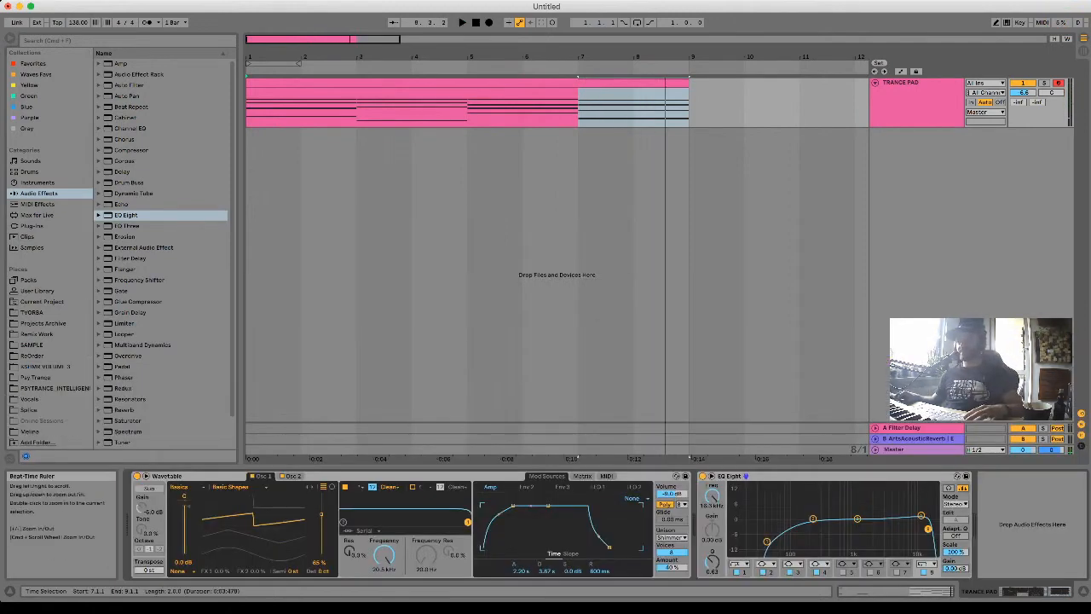
{"action": "left_click", "coordinate": [916, 90]}
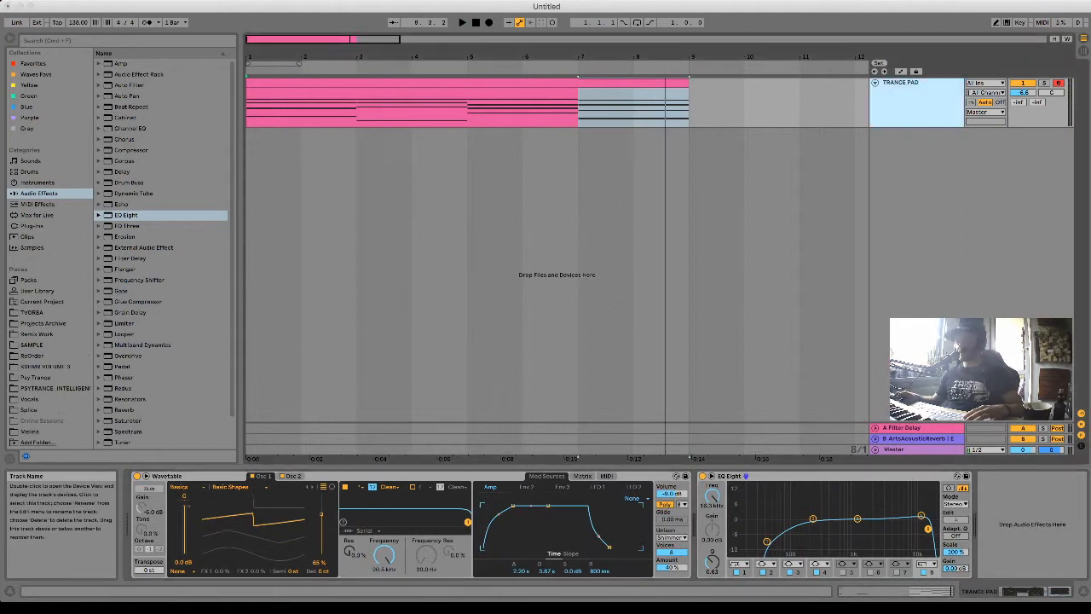
{"action": "key", "text": "super+shift+t"}
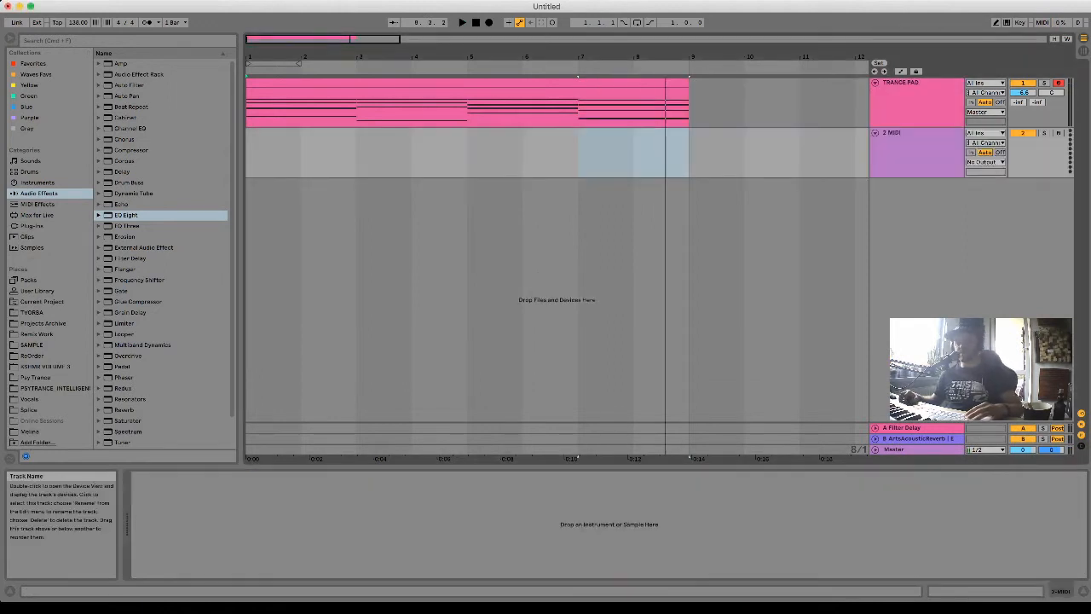
Copy the Wavetable instrument from TRANCE PAD onto the new MIDI track.
{"action": "left_click", "coordinate": [916, 89]}
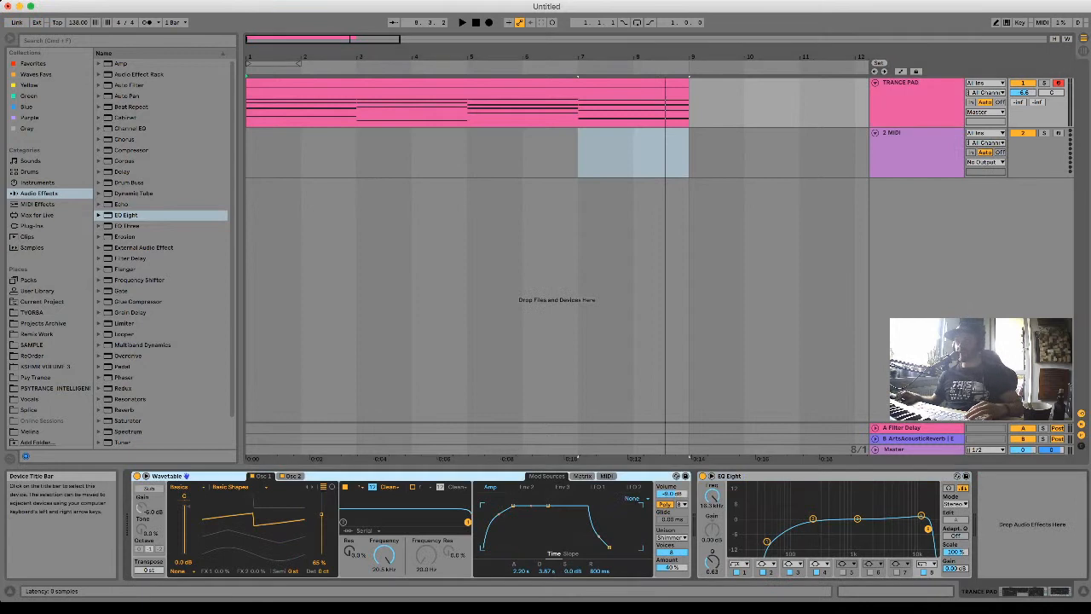
{"action": "left_click", "coordinate": [916, 133]}
{"action": "left_click", "coordinate": [426, 477]}
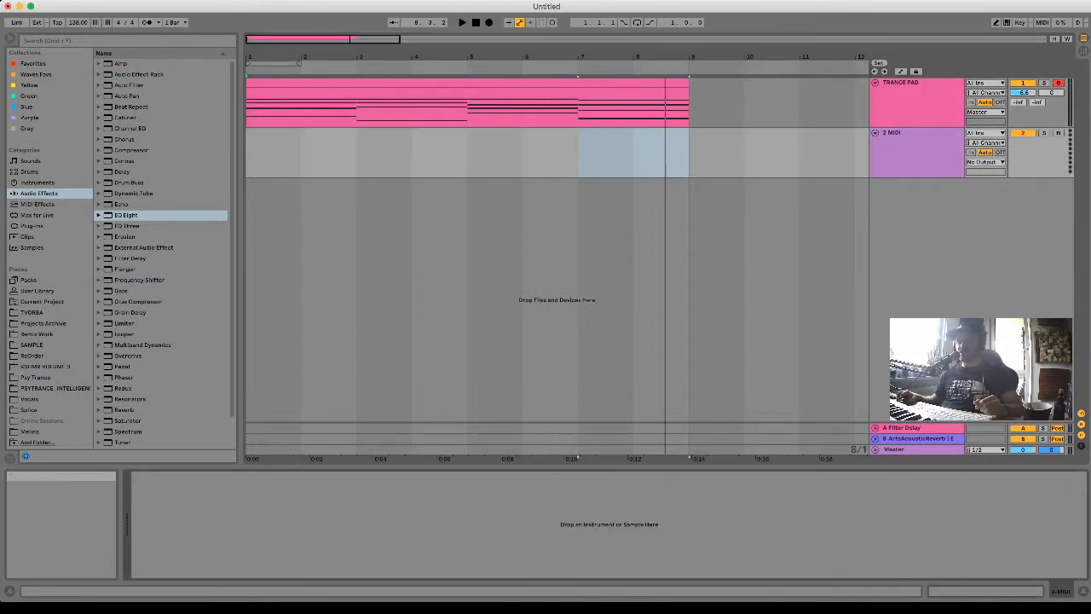
{"action": "key", "text": "super+v"}
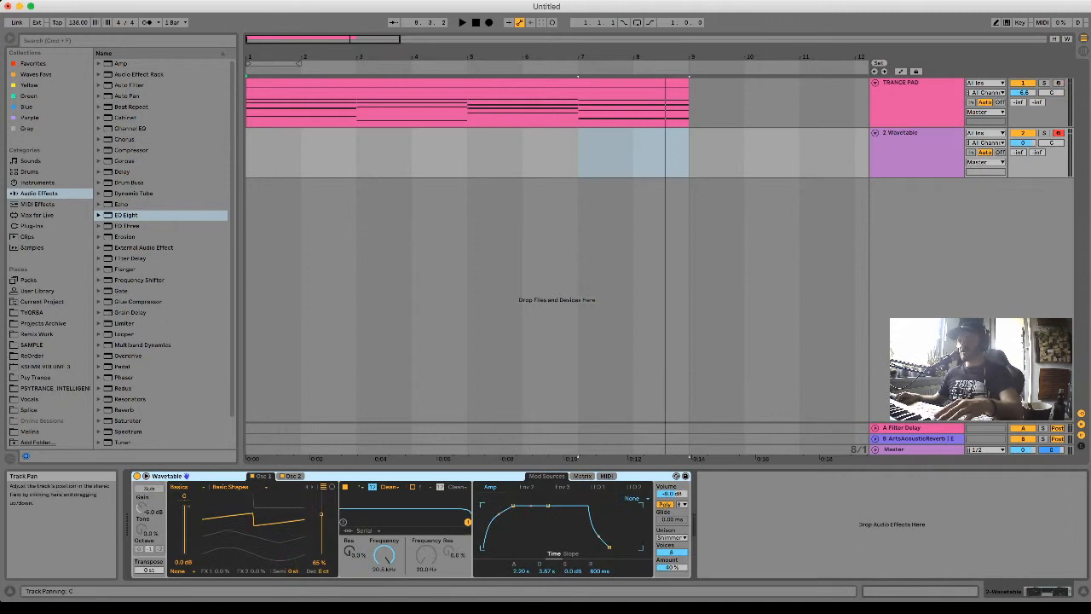
Mute TRANCE PAD and set the copied Wavetable's amp envelope to 0.00 ms attack, 2.75 s decay and about -5.8 dB sustain.
{"action": "left_click", "coordinate": [921, 83]}
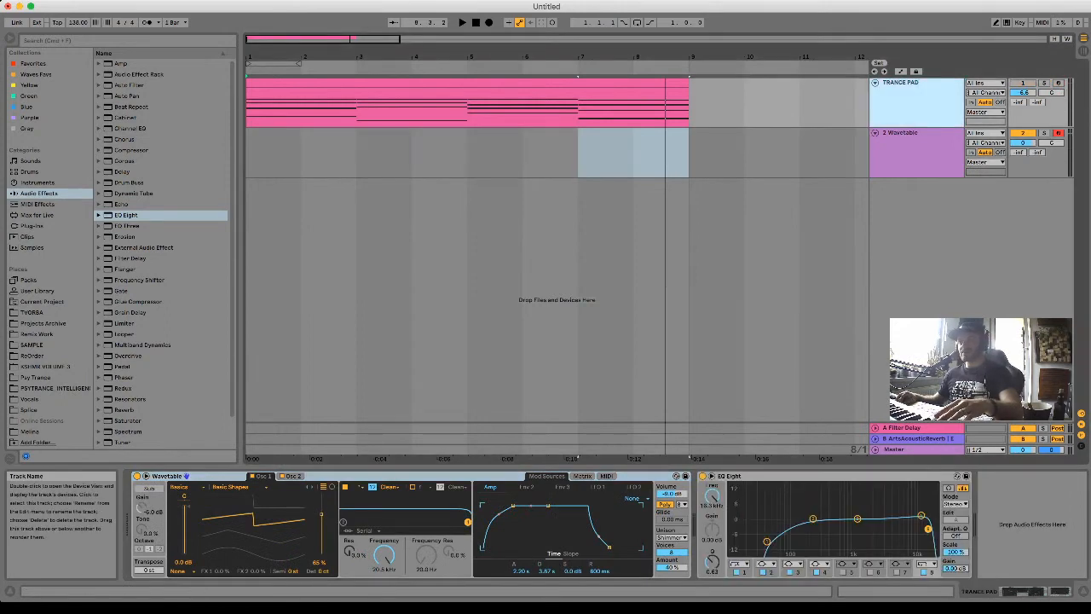
{"action": "left_click", "coordinate": [137, 476]}
{"action": "left_click", "coordinate": [925, 136]}
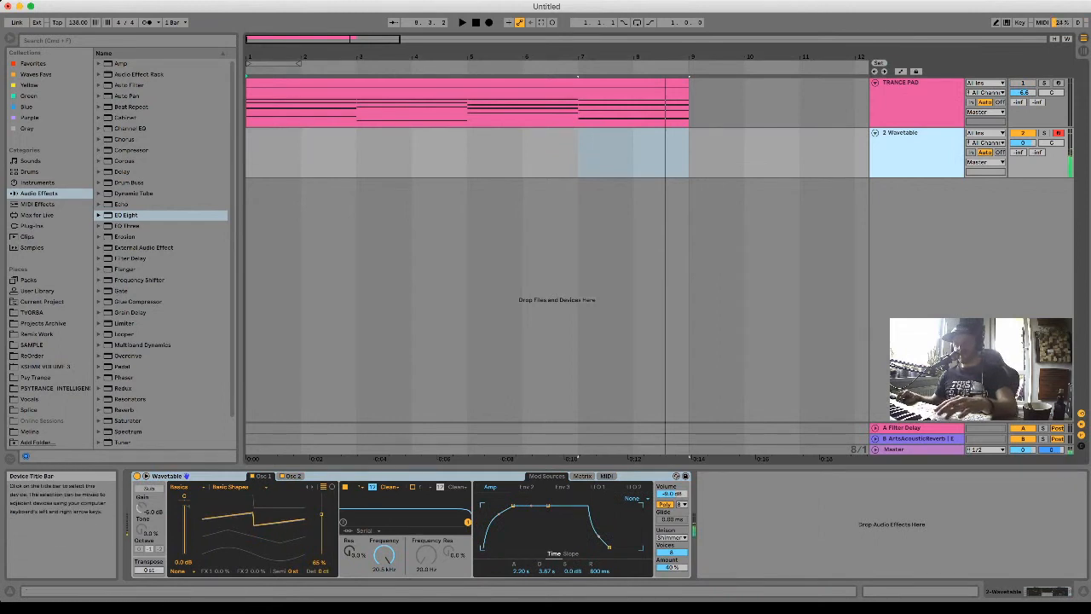
{"action": "mouse_move", "coordinate": [513, 505]}
{"action": "left_mouse_down"}
{"action": "mouse_move", "coordinate": [483, 505]}
{"action": "mouse_move", "coordinate": [515, 508]}
{"action": "mouse_move", "coordinate": [513, 518]}
{"action": "left_mouse_up"}
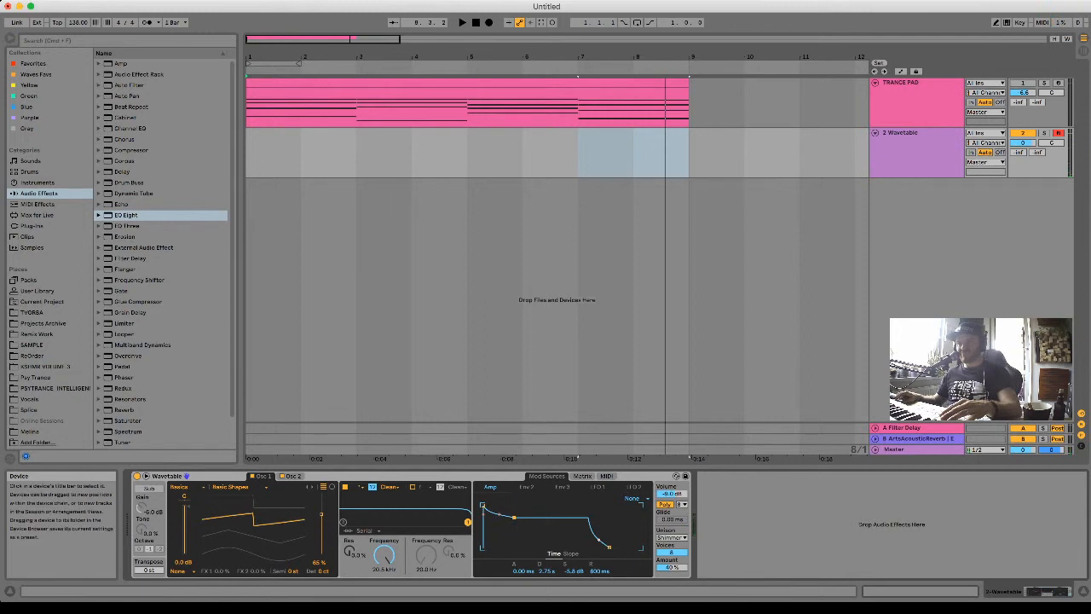
Modulate Wavetable's Pitch with Env 3 by an amount of 12 in the modulation matrix.
{"action": "left_click", "coordinate": [527, 486]}
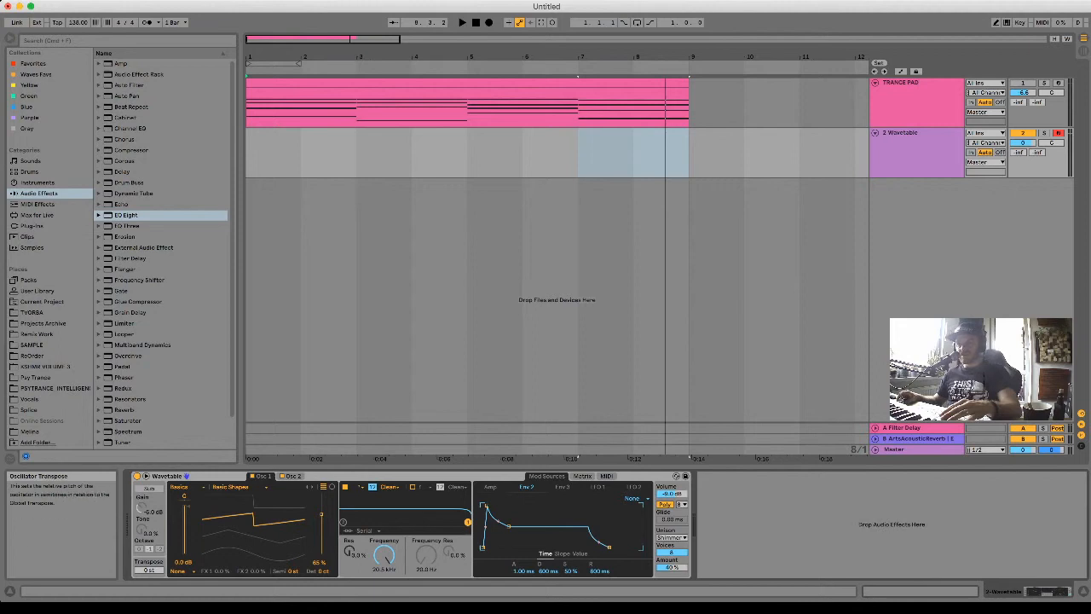
{"action": "left_click", "coordinate": [582, 476]}
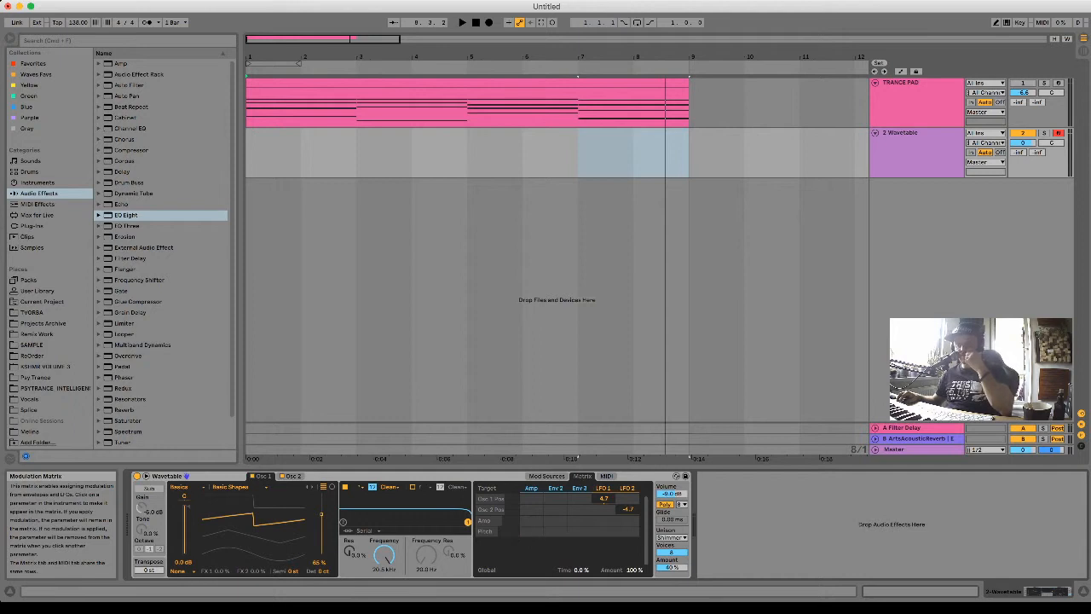
{"action": "left_click_drag", "start_coordinate": [579, 530], "coordinate": [579, 512]}
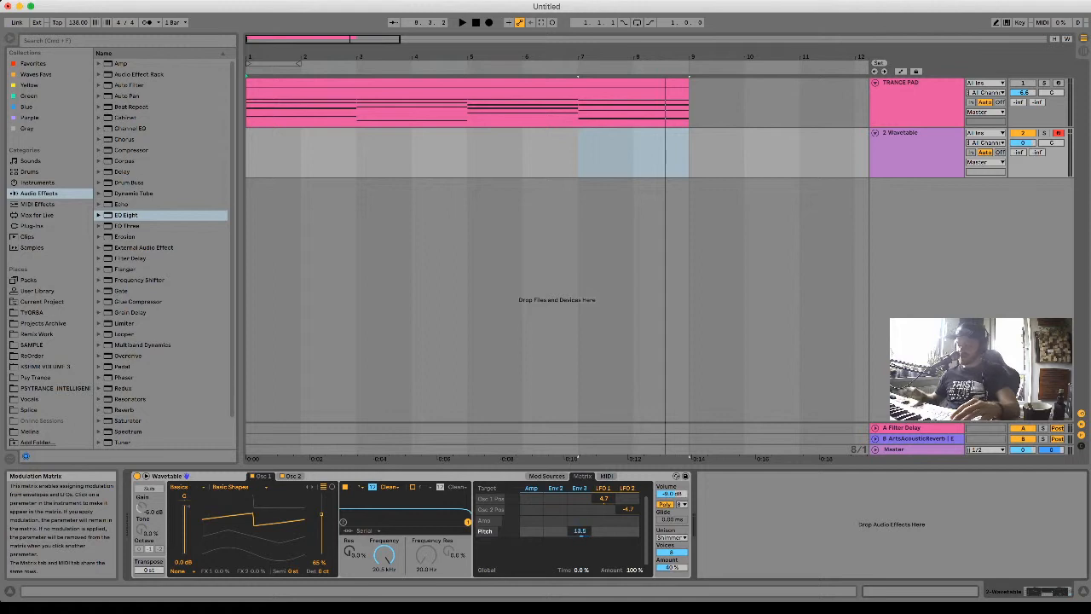
{"action": "double_click", "coordinate": [580, 531]}
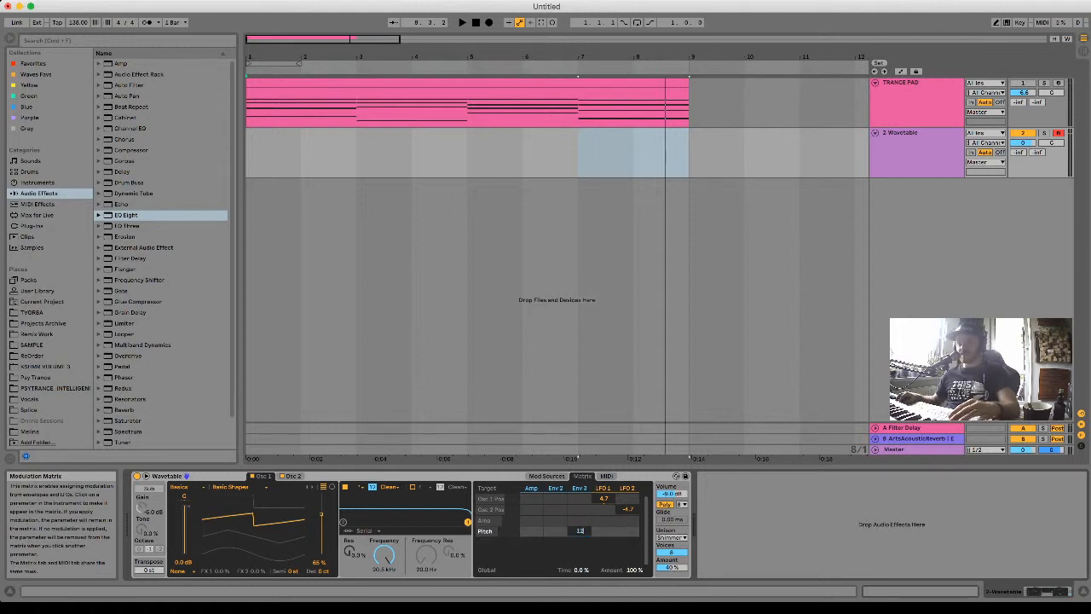
{"action": "left_click", "coordinate": [547, 476]}
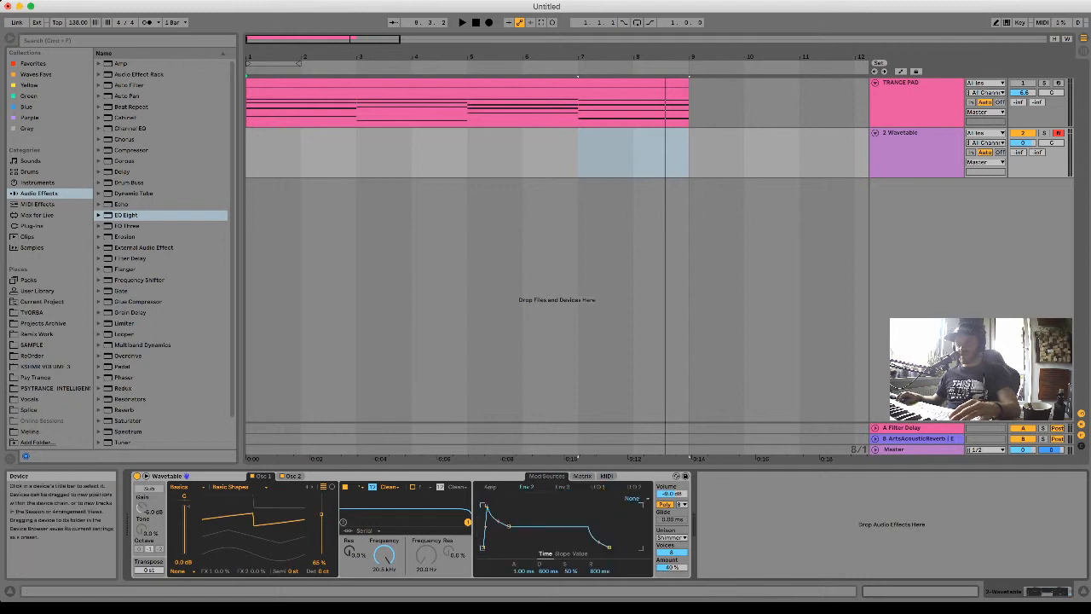
{"action": "left_click", "coordinate": [582, 477]}
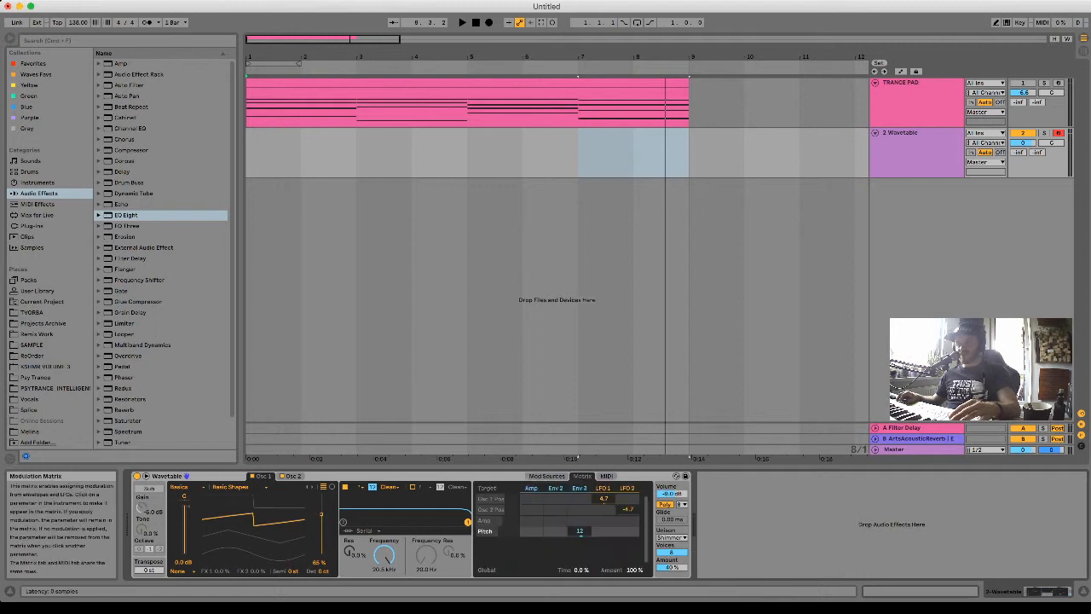
Shape Env 3 into a short pitch pluck with 0.00 ms attack, 19.0 ms decay, 0.0 % sustain and 1.50 s release.
{"action": "left_click", "coordinate": [546, 476]}
{"action": "left_click", "coordinate": [562, 486]}
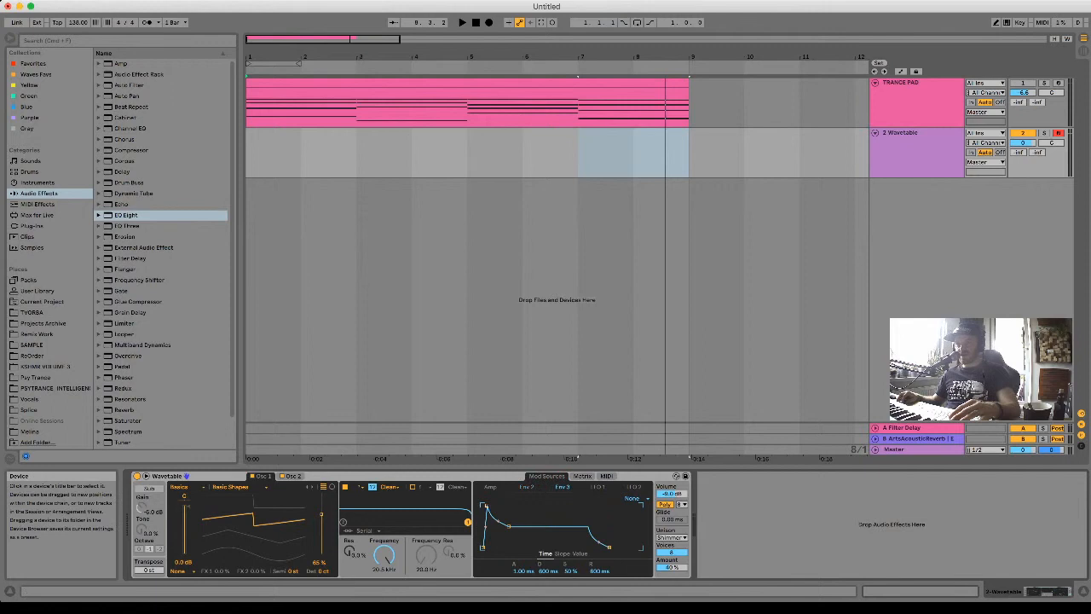
{"action": "mouse_move", "coordinate": [503, 527]}
{"action": "left_mouse_down"}
{"action": "mouse_move", "coordinate": [502, 548]}
{"action": "mouse_move", "coordinate": [493, 542]}
{"action": "left_mouse_up"}
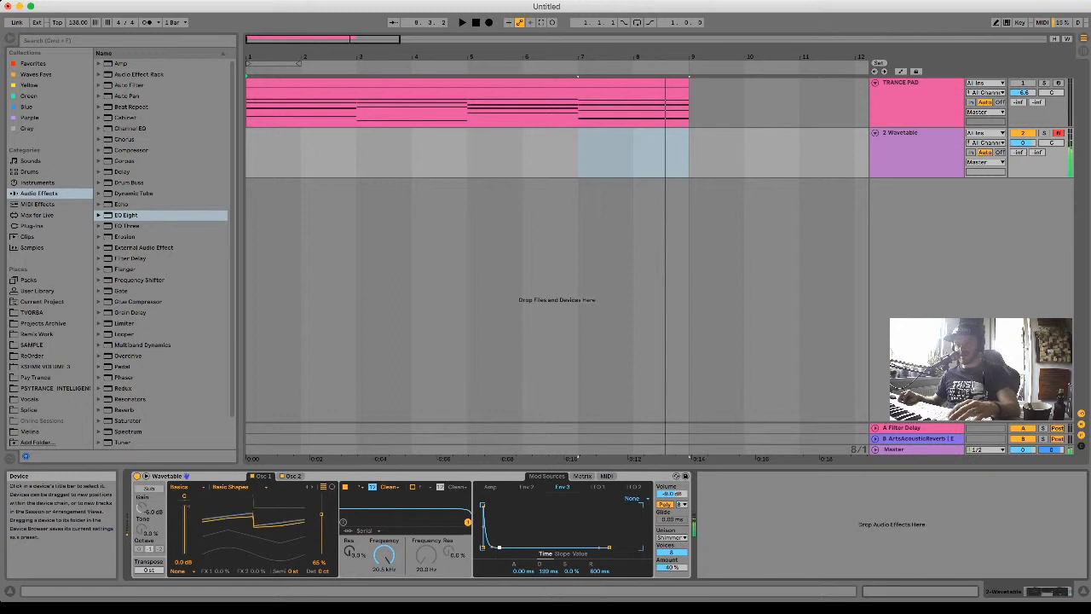
{"action": "left_click_drag", "start_coordinate": [502, 548], "coordinate": [492, 548]}
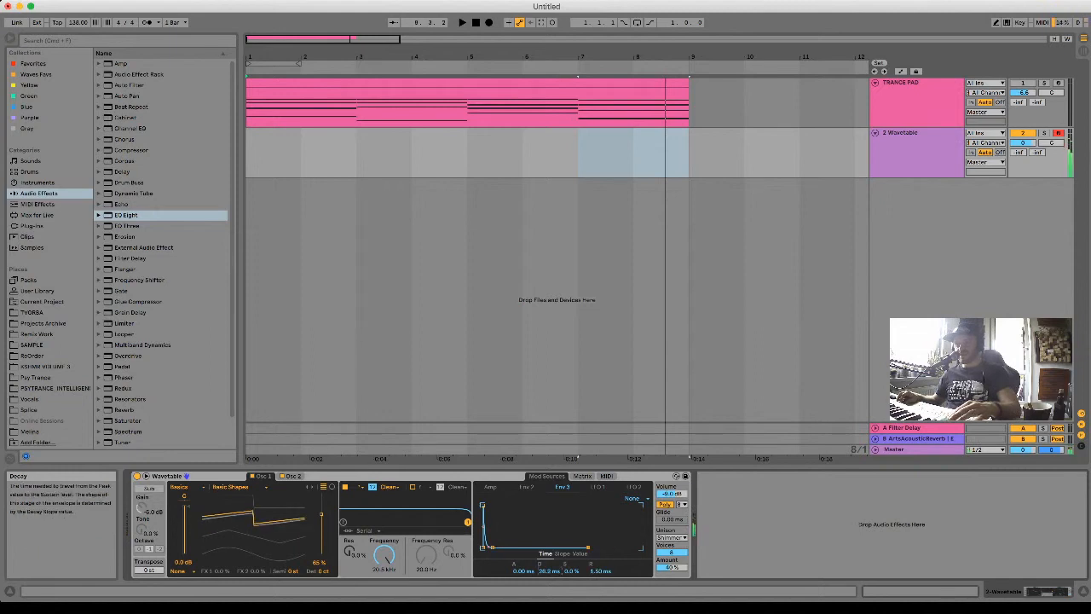
{"action": "left_click_drag", "start_coordinate": [549, 571], "coordinate": [549, 578]}
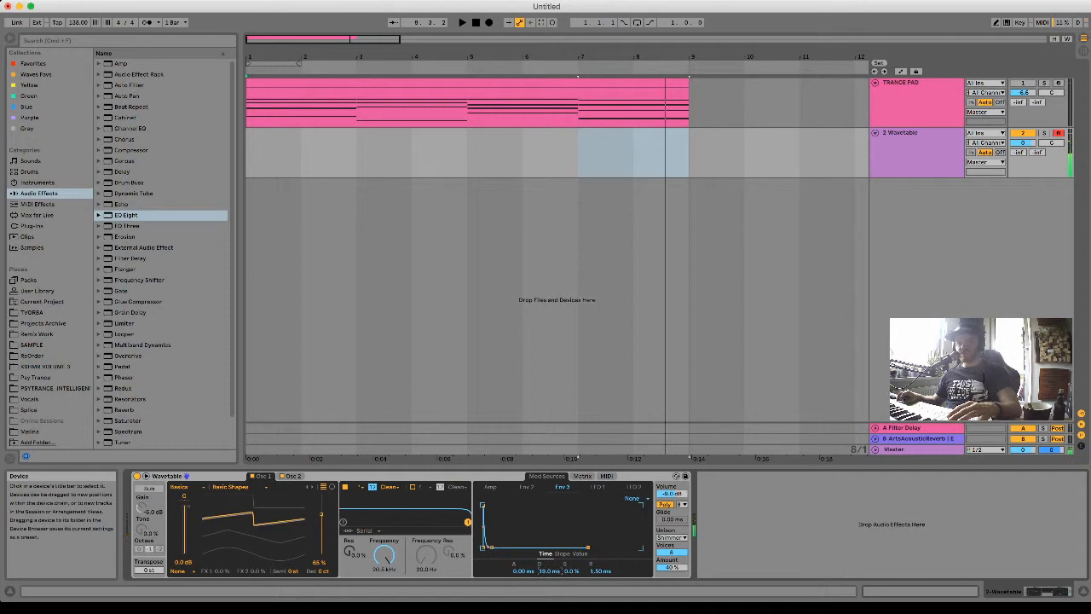
Modulate Filter 1 Freq with Env 2 by an amount of 100 and set Env 2's attack to 0.00 ms.
{"action": "left_click", "coordinate": [526, 487]}
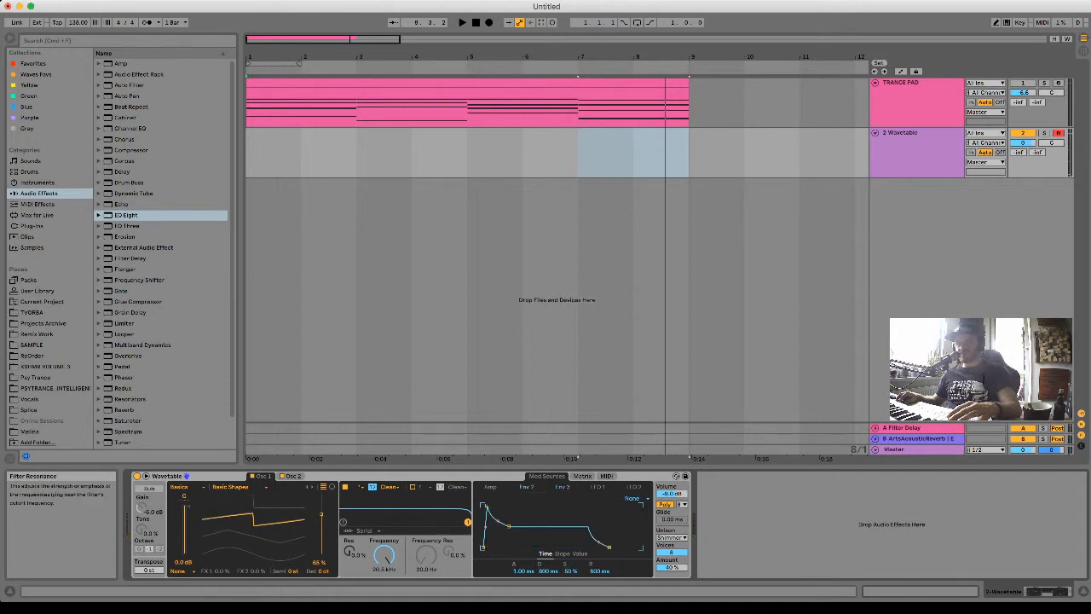
{"action": "left_click", "coordinate": [582, 476]}
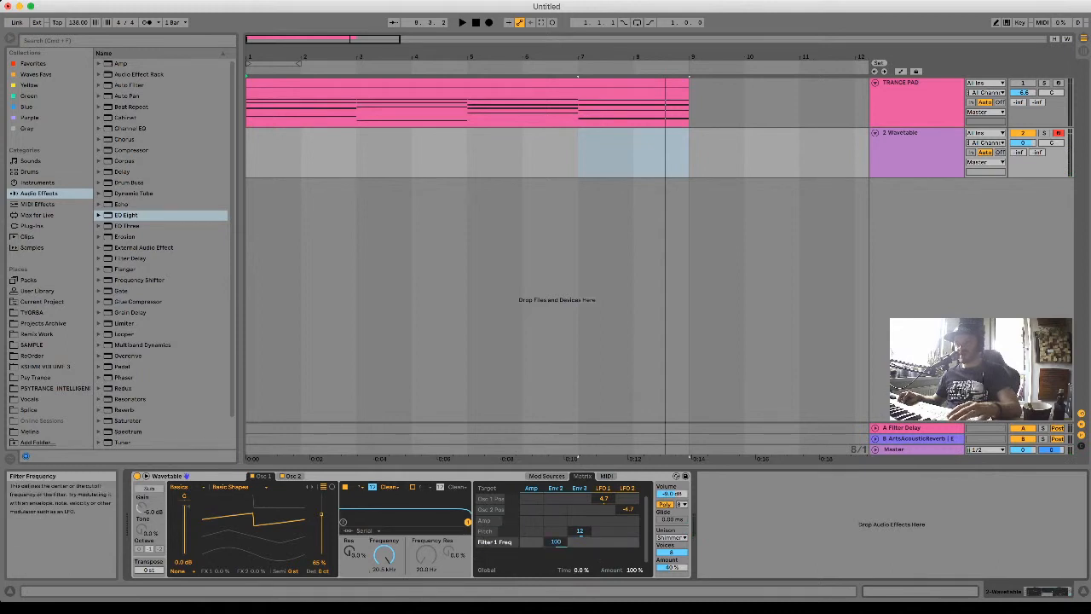
{"action": "left_click", "coordinate": [547, 476]}
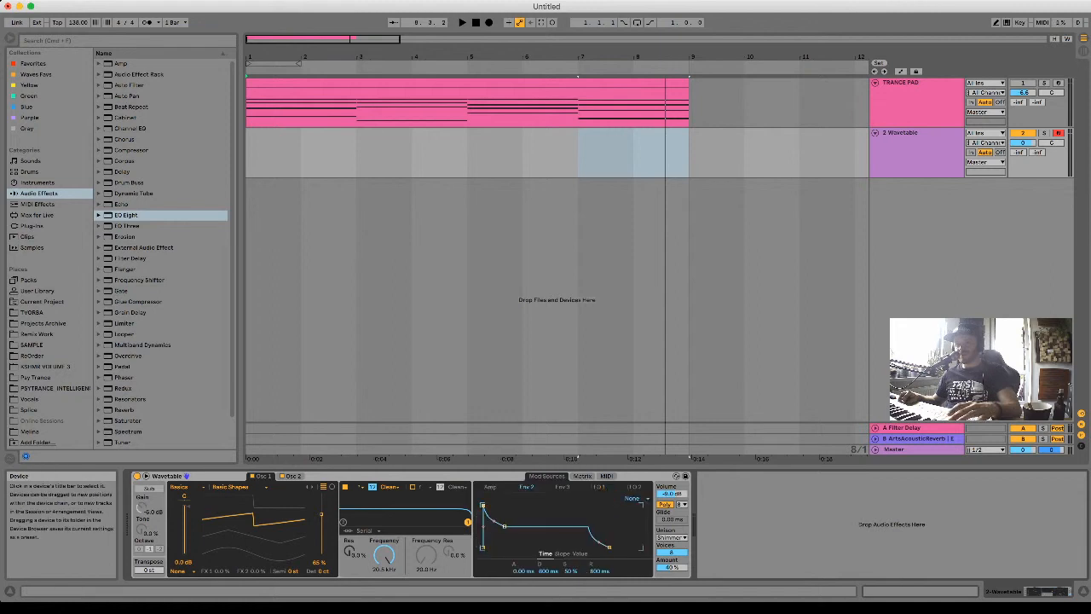
Set filter 1 to a 24 dB slope at 70.0 Hz and Env 2 to 525 ms decay, 0.0 % sustain and 1.25 s release.
{"action": "left_click_drag", "start_coordinate": [504, 526], "coordinate": [374, 521]}
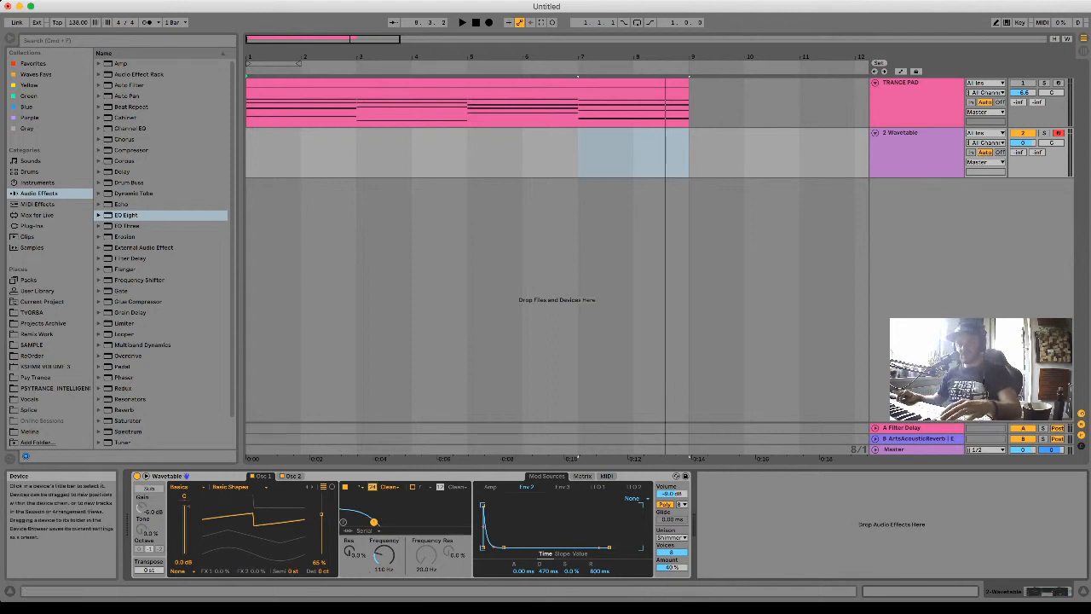
{"action": "left_click_drag", "start_coordinate": [384, 555], "coordinate": [384, 568]}
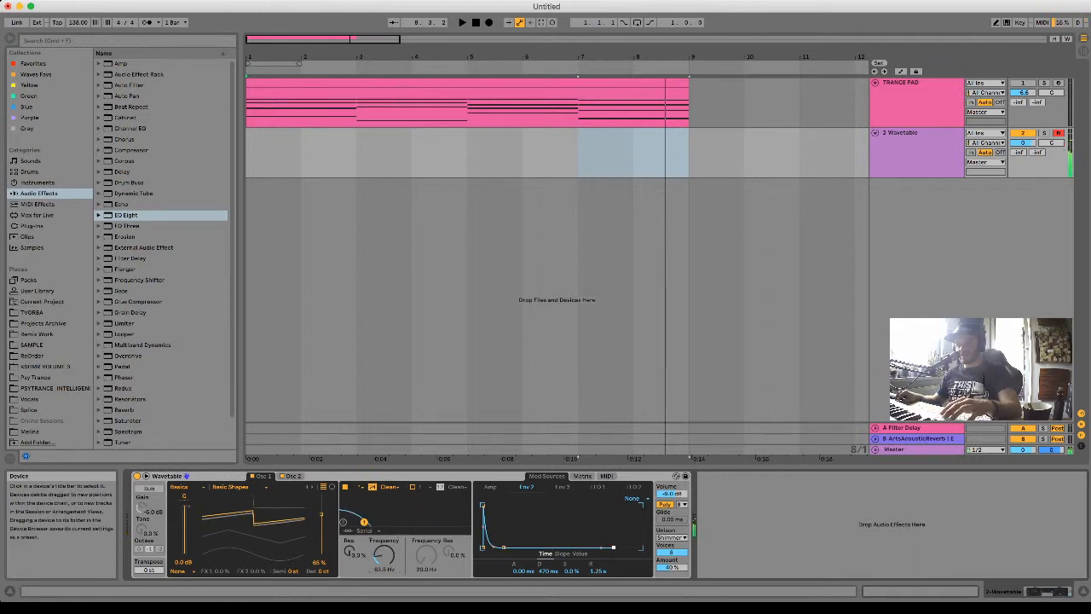
{"action": "left_click_drag", "start_coordinate": [599, 571], "coordinate": [570, 564]}
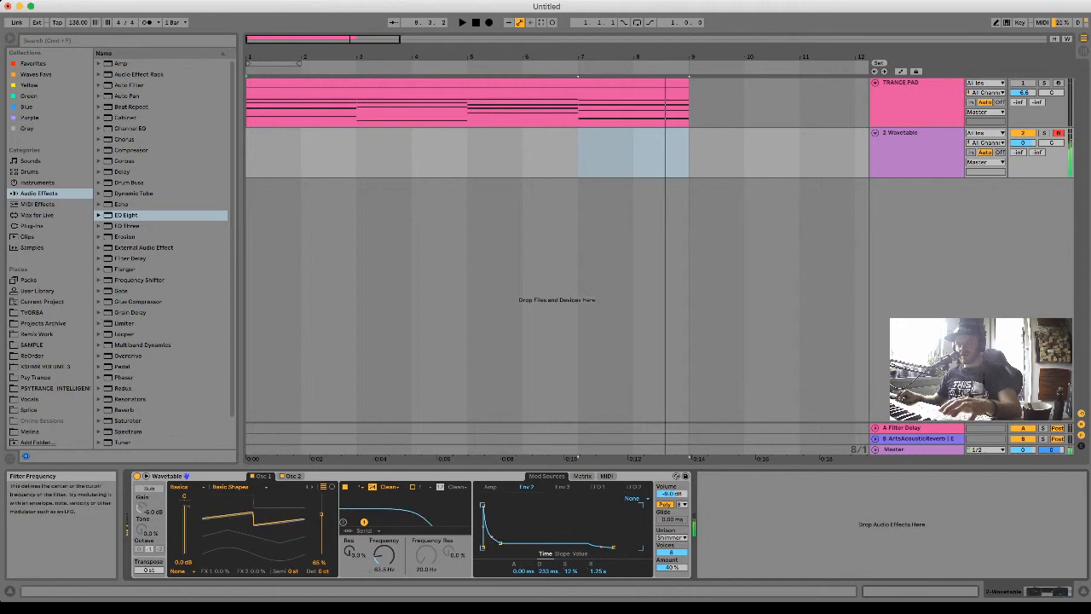
{"action": "mouse_move", "coordinate": [364, 522]}
{"action": "left_mouse_down"}
{"action": "mouse_move", "coordinate": [343, 522]}
{"action": "mouse_move", "coordinate": [380, 522]}
{"action": "mouse_move", "coordinate": [366, 521]}
{"action": "left_mouse_up"}
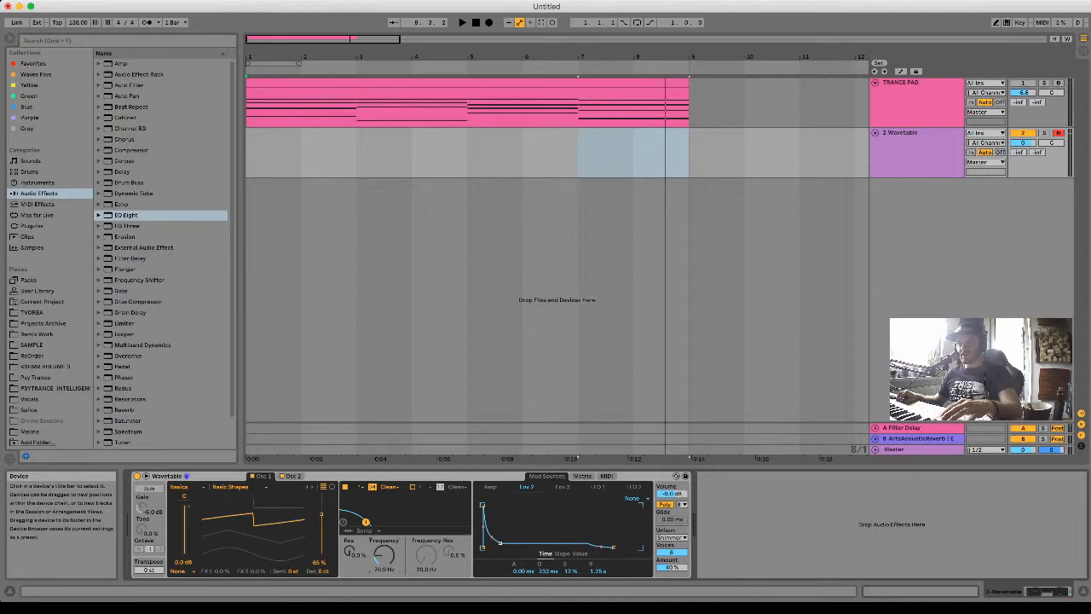
{"action": "mouse_move", "coordinate": [501, 542]}
{"action": "left_mouse_down"}
{"action": "mouse_move", "coordinate": [491, 545]}
{"action": "mouse_move", "coordinate": [504, 546]}
{"action": "left_mouse_up"}
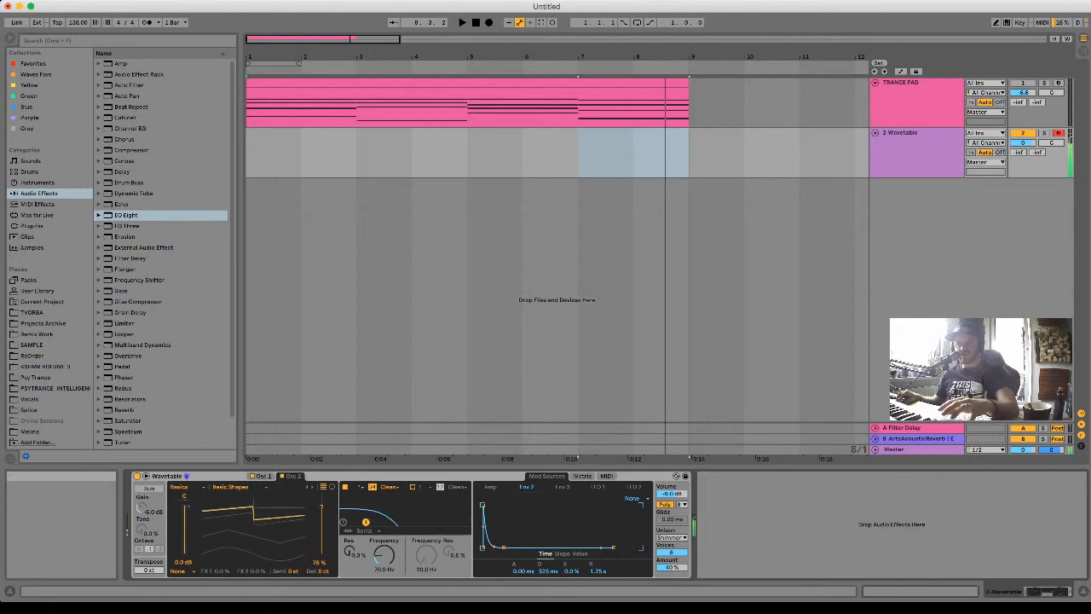
Set Transpose to 12 st and the wavetable positions to 72 % for Osc 2 and 70 % for Osc 1, with the filter at 182 Hz.
{"action": "mouse_move", "coordinate": [384, 555]}
{"action": "left_mouse_down"}
{"action": "mouse_move", "coordinate": [384, 452]}
{"action": "mouse_move", "coordinate": [383, 534]}
{"action": "left_mouse_up"}
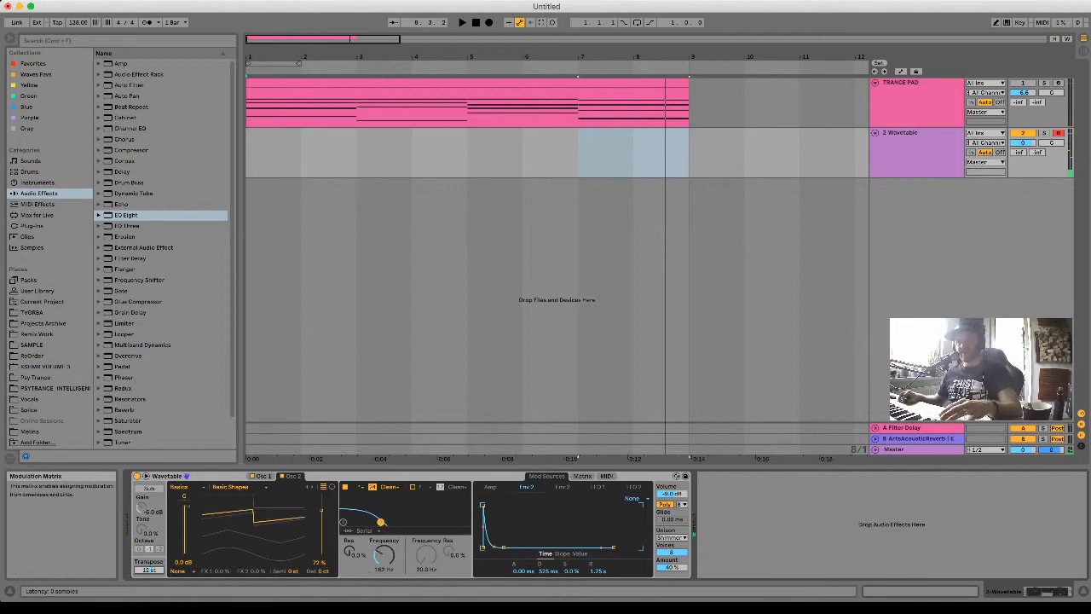
{"action": "left_click", "coordinate": [263, 477]}
{"action": "left_click_drag", "start_coordinate": [321, 501], "coordinate": [321, 512]}
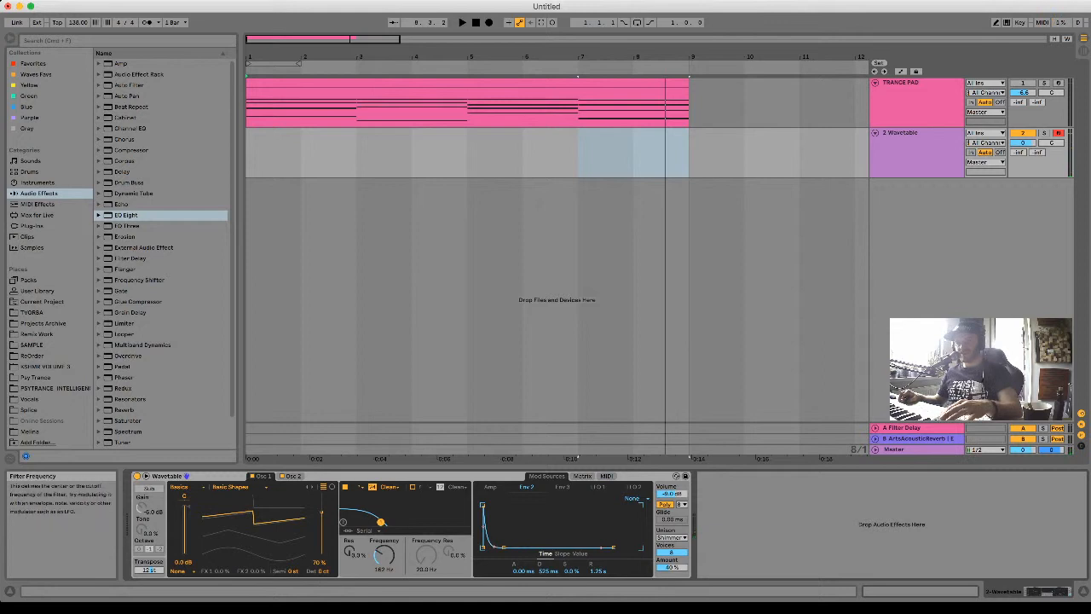
Lower Env 2's peak to about half and set filter 1's frequency to about 51 Hz.
{"action": "left_click_drag", "start_coordinate": [384, 555], "coordinate": [384, 584]}
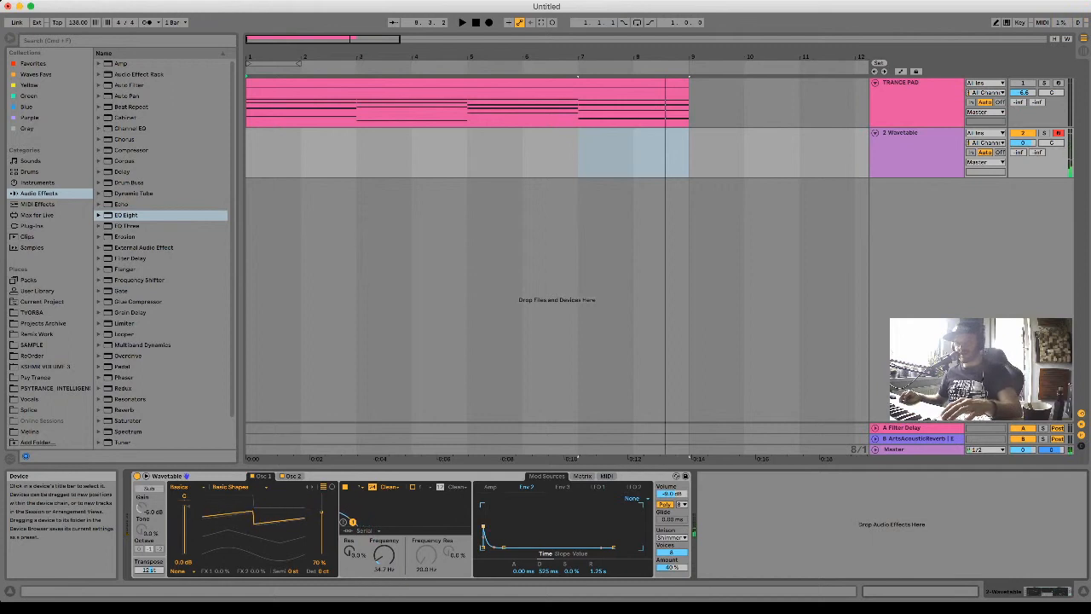
{"action": "left_click_drag", "start_coordinate": [352, 521], "coordinate": [384, 558]}
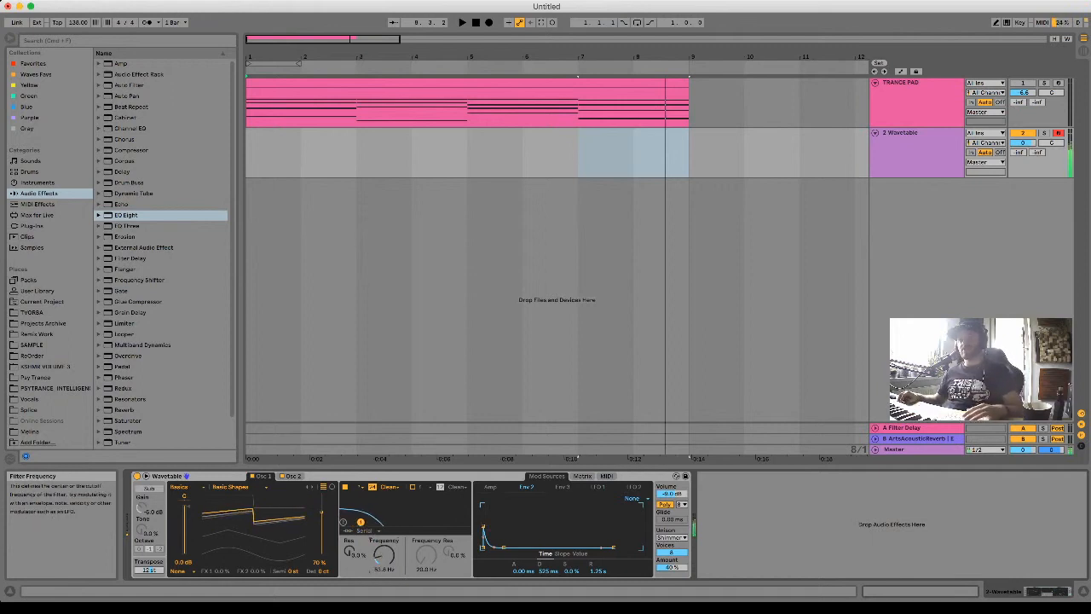
{"action": "key", "text": "space"}
Create an empty eight-bar MIDI clip on the second Wavetable track, from bar 1 to bar 9.
{"action": "left_click", "coordinate": [247, 153]}
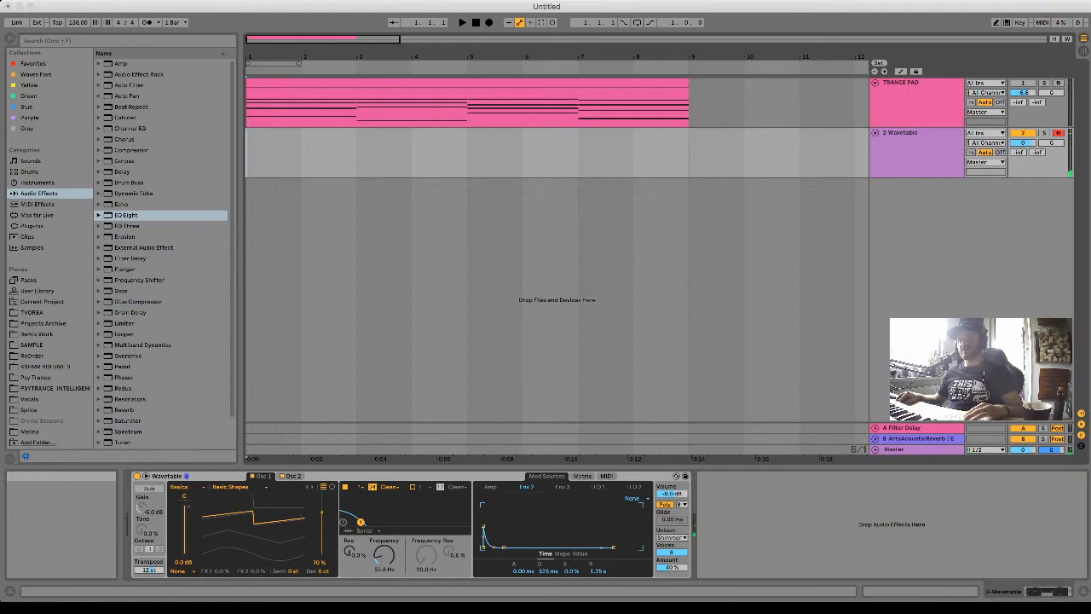
{"action": "left_click_drag", "start_coordinate": [247, 153], "coordinate": [688, 153]}
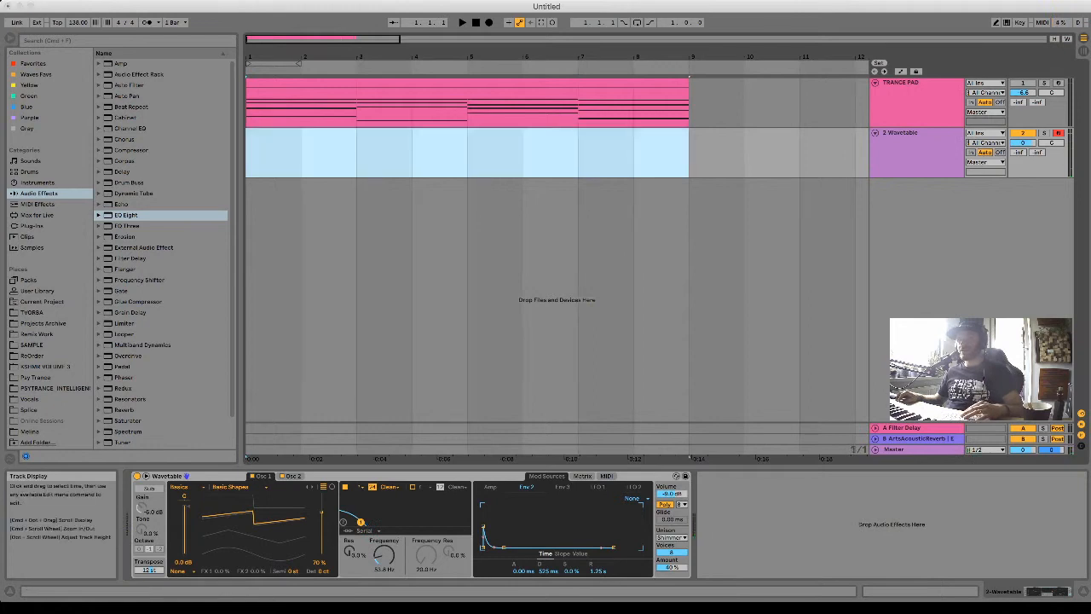
{"action": "key", "text": "super+shift+m"}
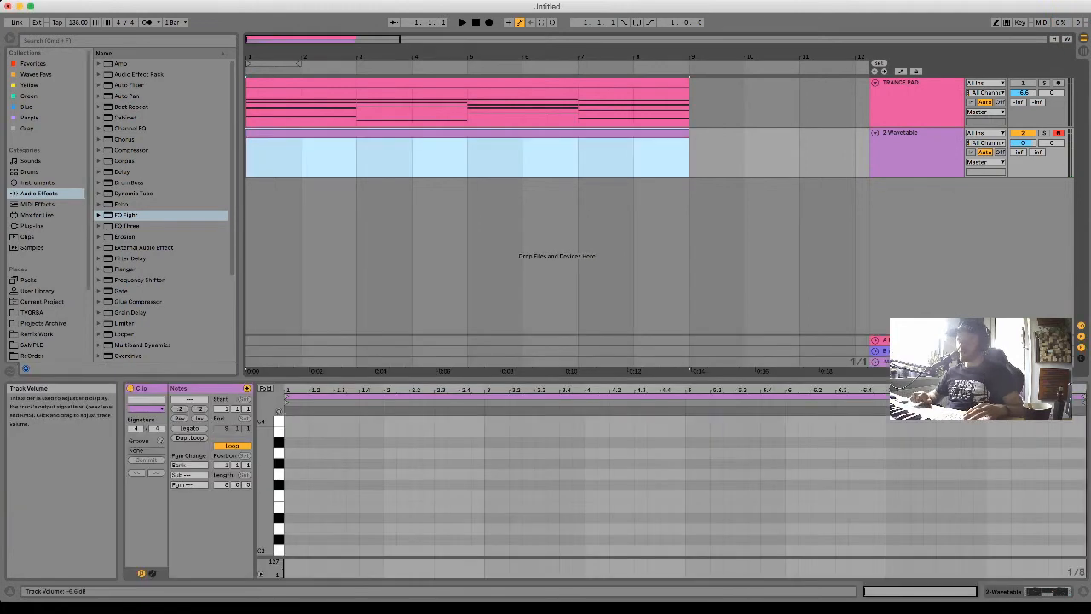
Set the track volume of TRANCE PAD to -12.0 dB and that of the second Wavetable track to -6.0 dB.
{"action": "left_click", "coordinate": [1022, 93]}
{"action": "key", "text": "Delete"}
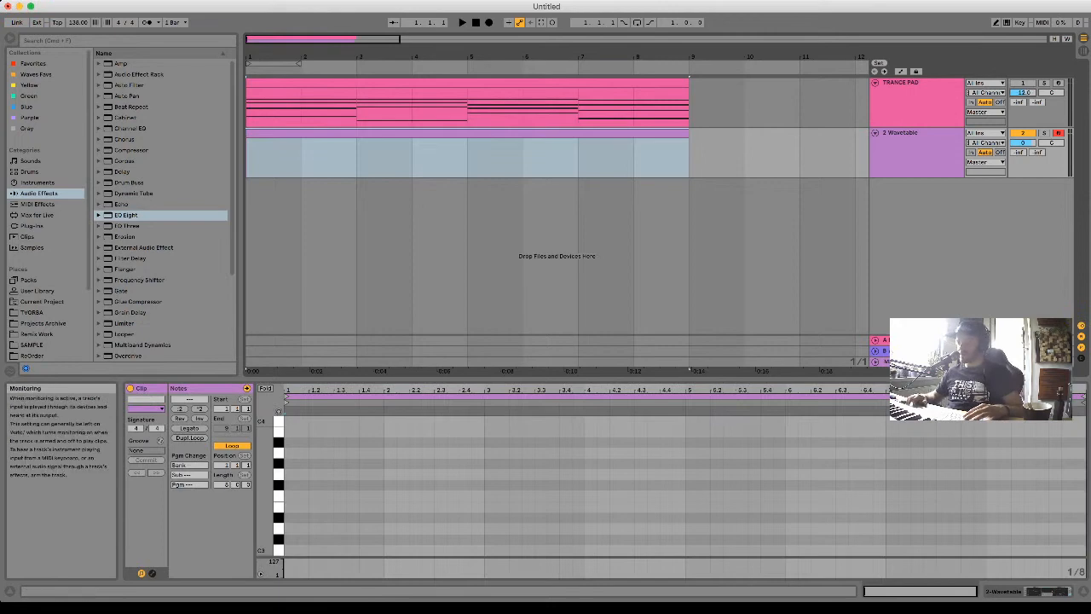
{"action": "type", "text": "-6."}
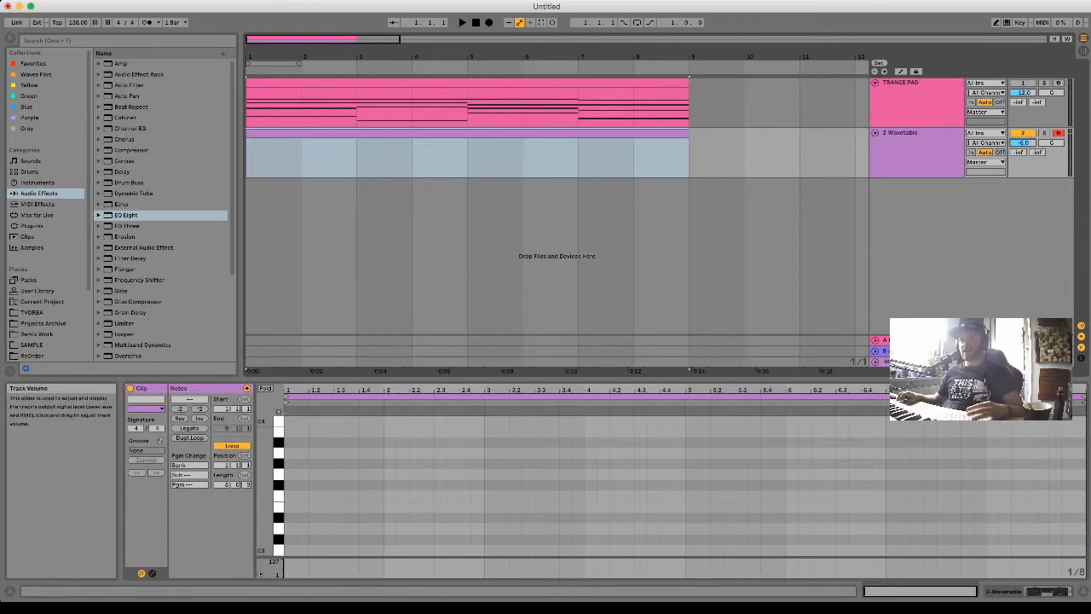
{"action": "key", "text": "Return"}
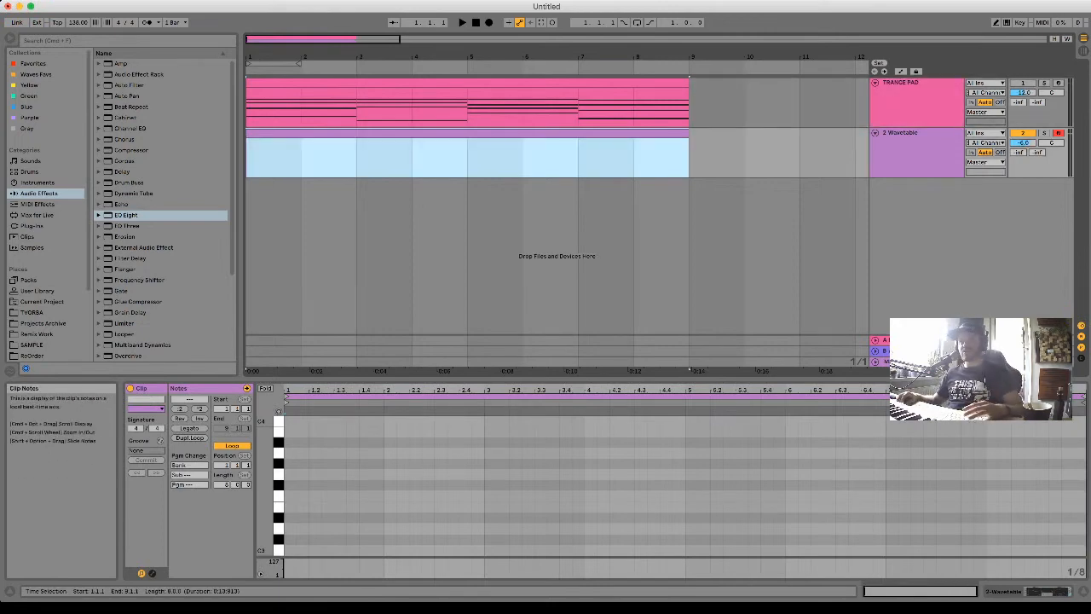
Select the clips of both tracks for multi-clip editing and narrow the note grid to 1/16.
{"action": "key", "text": "Up"}
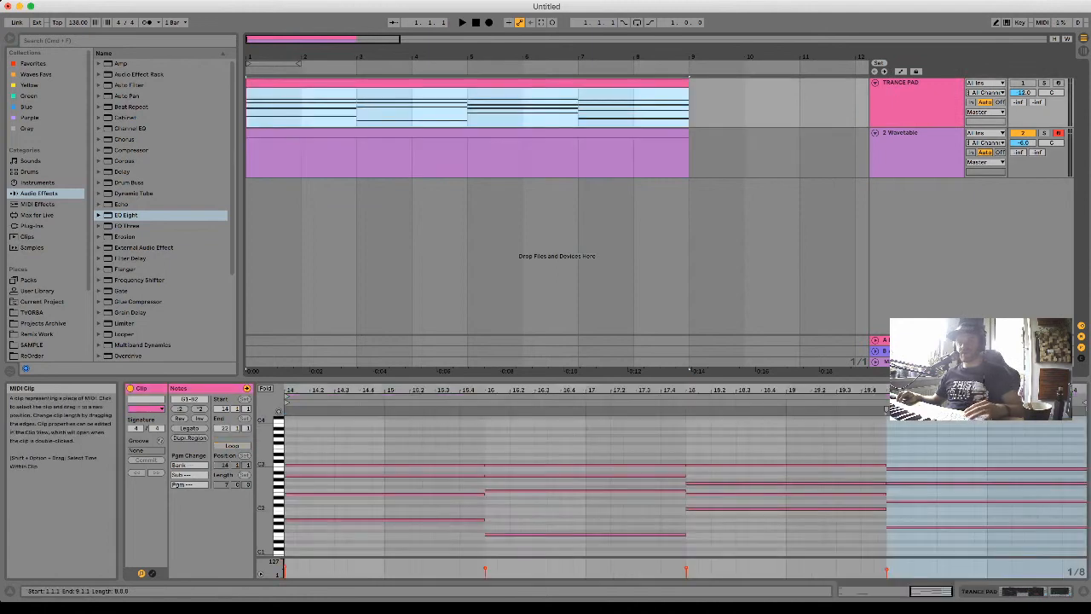
{"action": "key", "text": "shift+Down"}
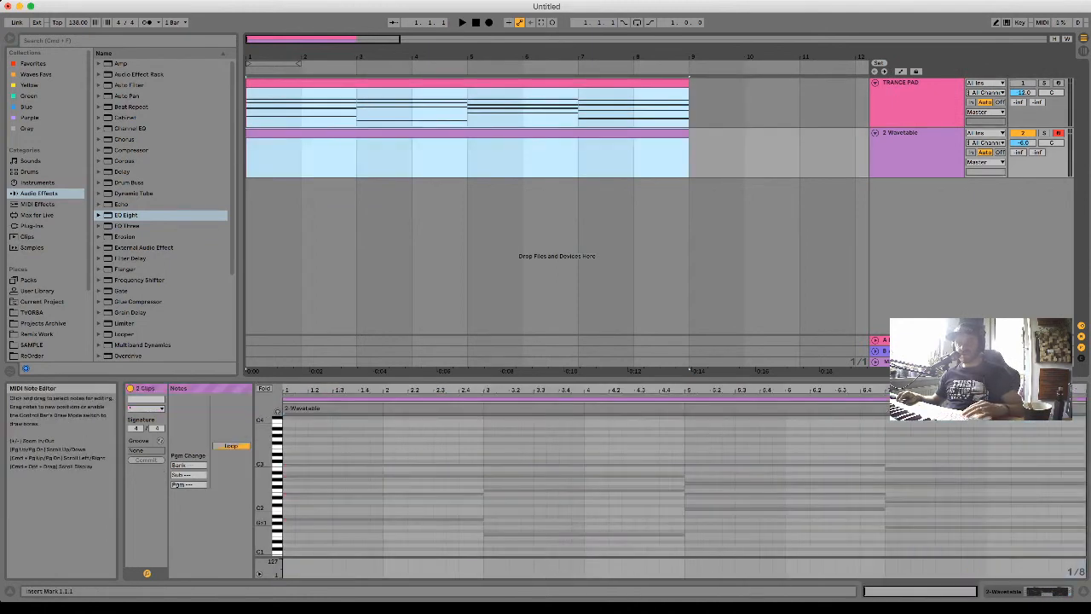
{"action": "key", "text": "super+Tab"}
{"action": "key", "text": "super+Tab"}
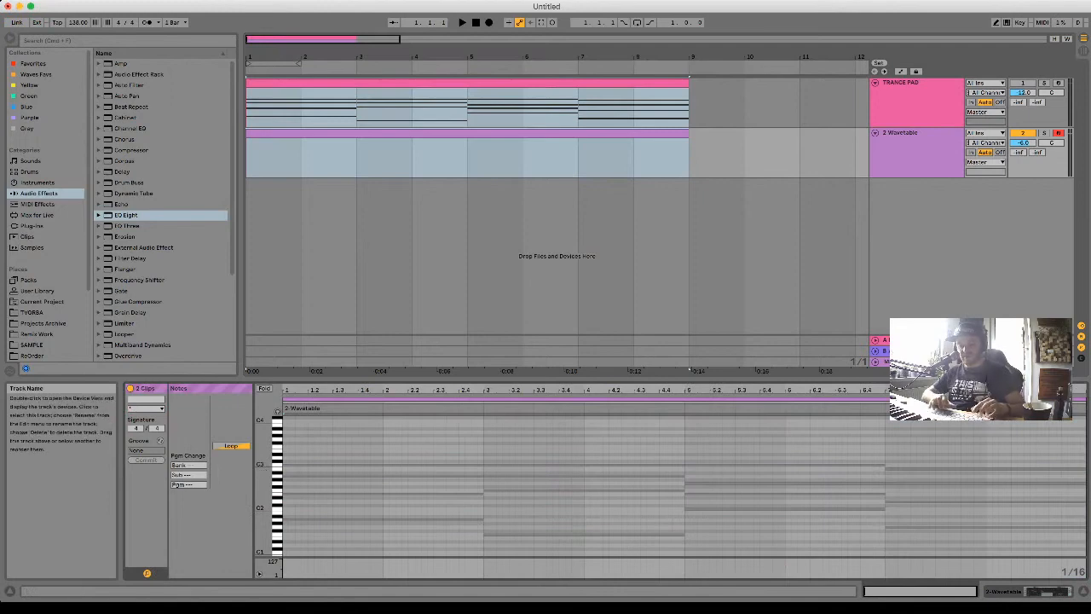
Rename the second Wavetable track as ARP LEAD.
{"action": "left_click", "coordinate": [916, 134]}
{"action": "key", "text": "super+r"}
{"action": "type", "text": "A"}
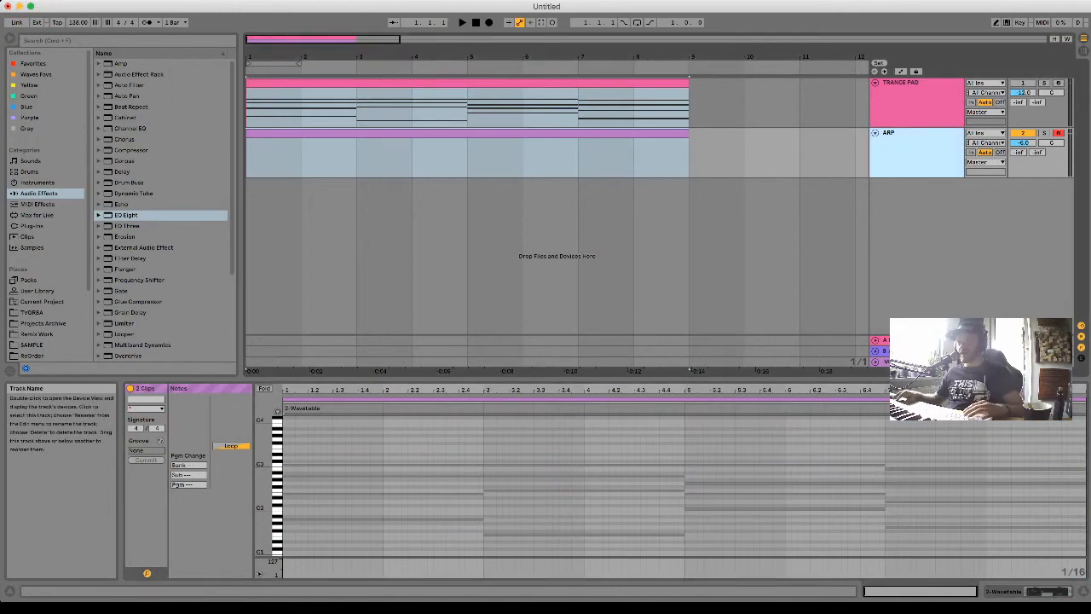
{"action": "key", "text": "Return"}
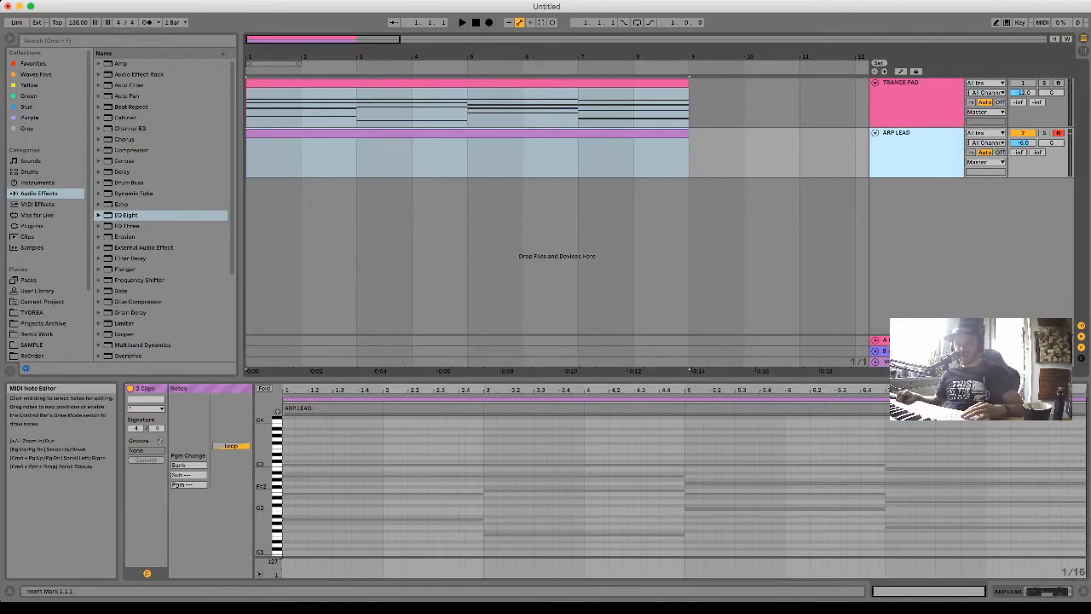
{"action": "left_click", "coordinate": [383, 519]}
{"action": "key", "text": "b"}
{"action": "left_click", "coordinate": [286, 519]}
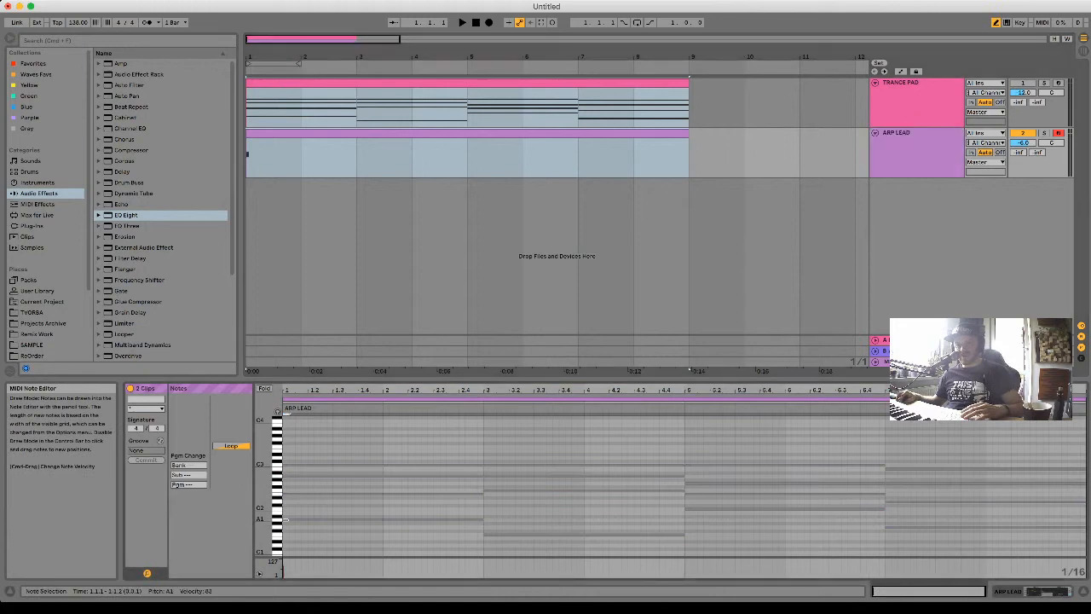
{"action": "key", "text": "b"}
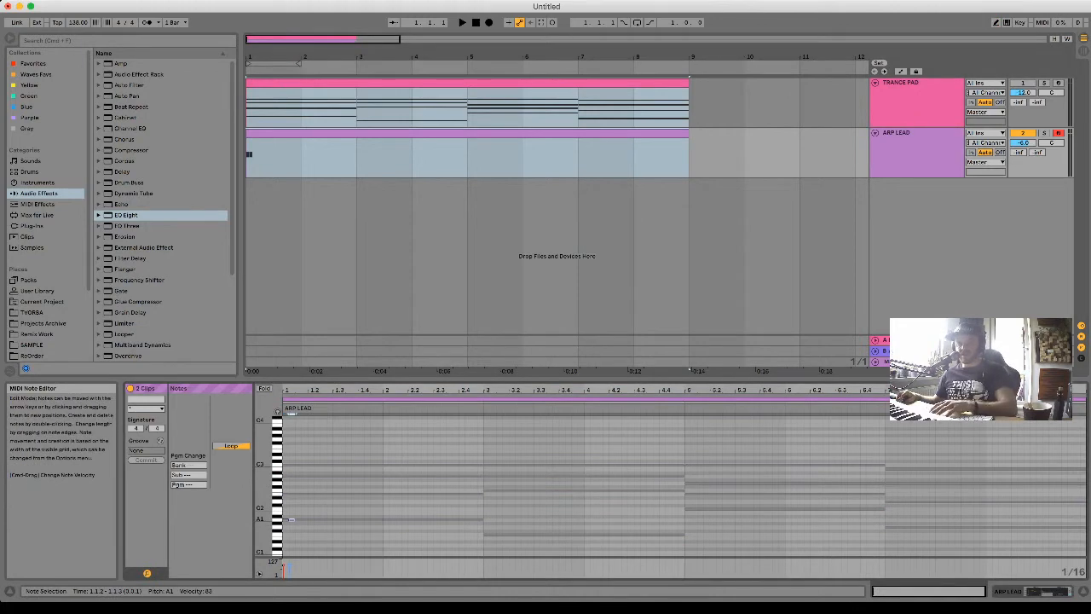
{"action": "key", "text": "Delete"}
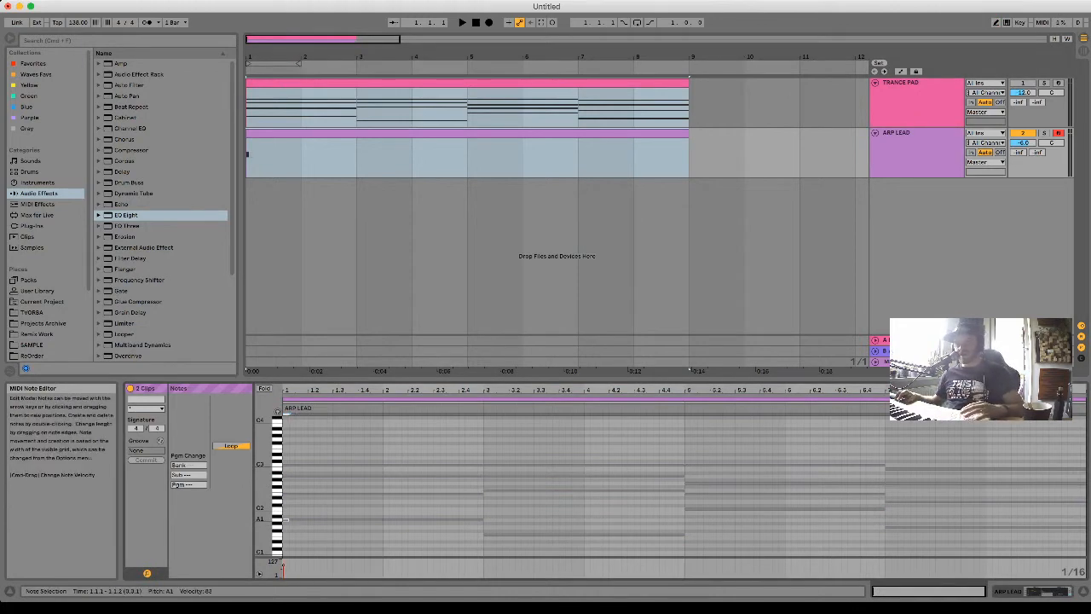
Draw six syncopated E3 sixteenth notes across bar 1 of the ARP LEAD clip.
{"action": "key", "text": "b"}
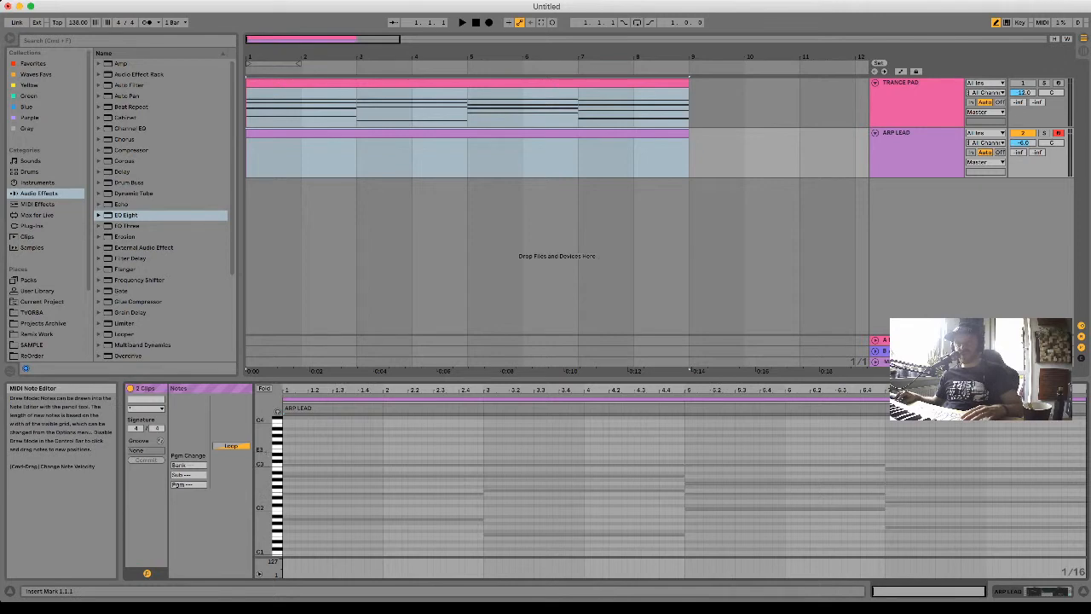
{"action": "left_click", "coordinate": [286, 450]}
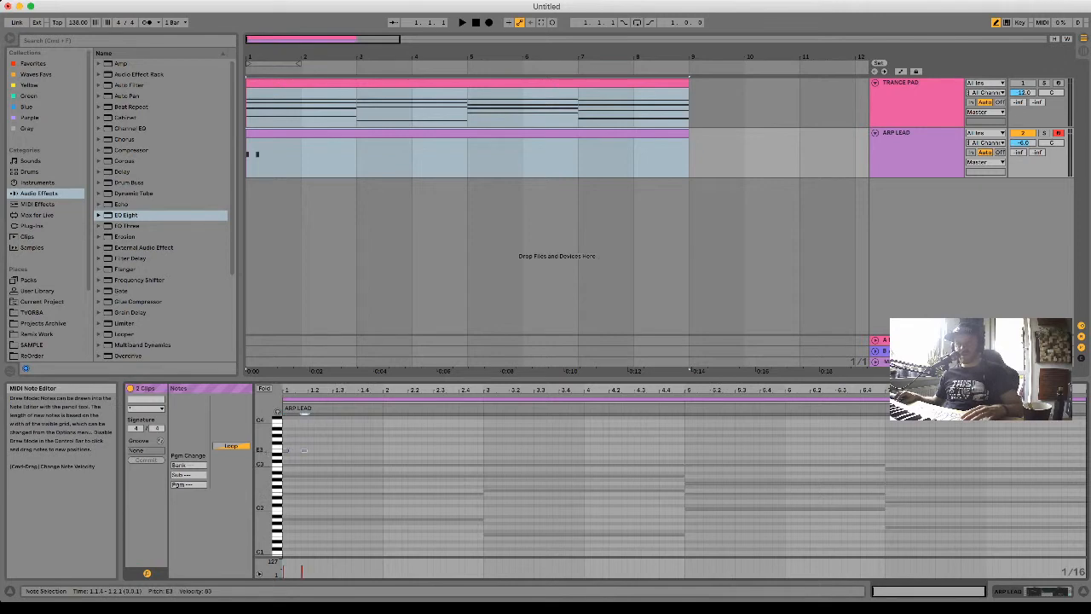
{"action": "left_click", "coordinate": [322, 449]}
{"action": "left_click", "coordinate": [341, 449]}
{"action": "left_click", "coordinate": [373, 449]}
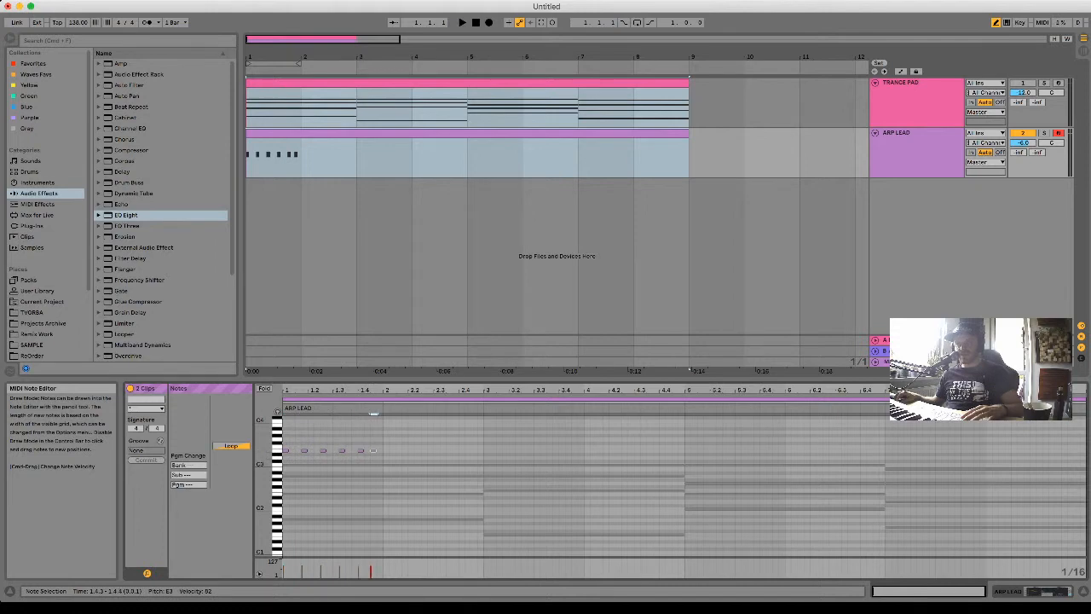
Repeat bar 1's rhythm with C3 sixteenth notes through bars 2, 3 and 4 of the ARP LEAD clip.
{"action": "left_click", "coordinate": [386, 465]}
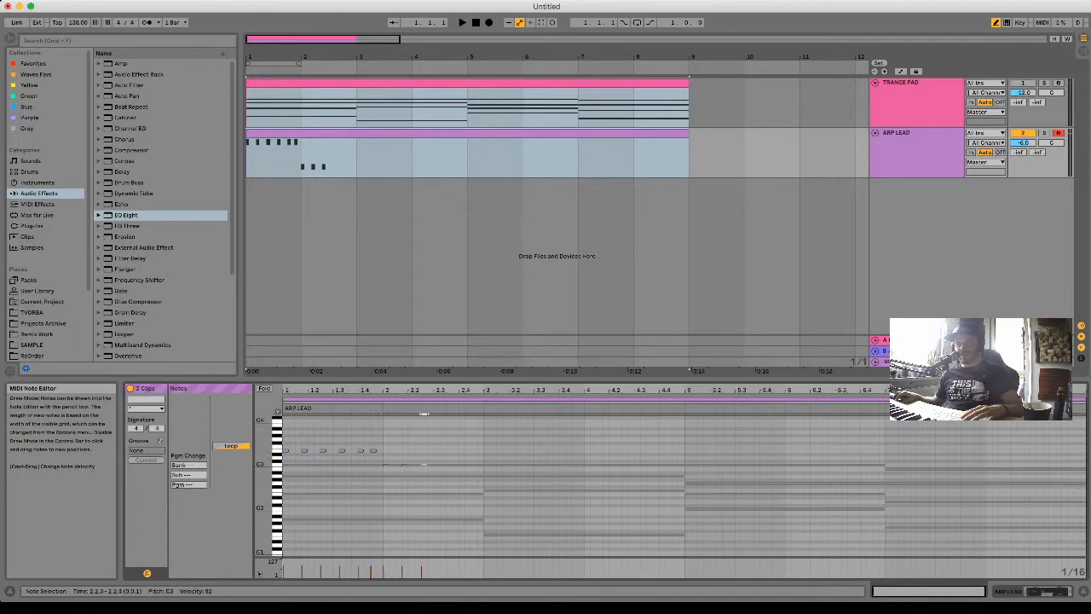
{"action": "left_click_drag", "start_coordinate": [442, 414], "coordinate": [474, 414]}
{"action": "left_click_drag", "start_coordinate": [486, 414], "coordinate": [588, 414]}
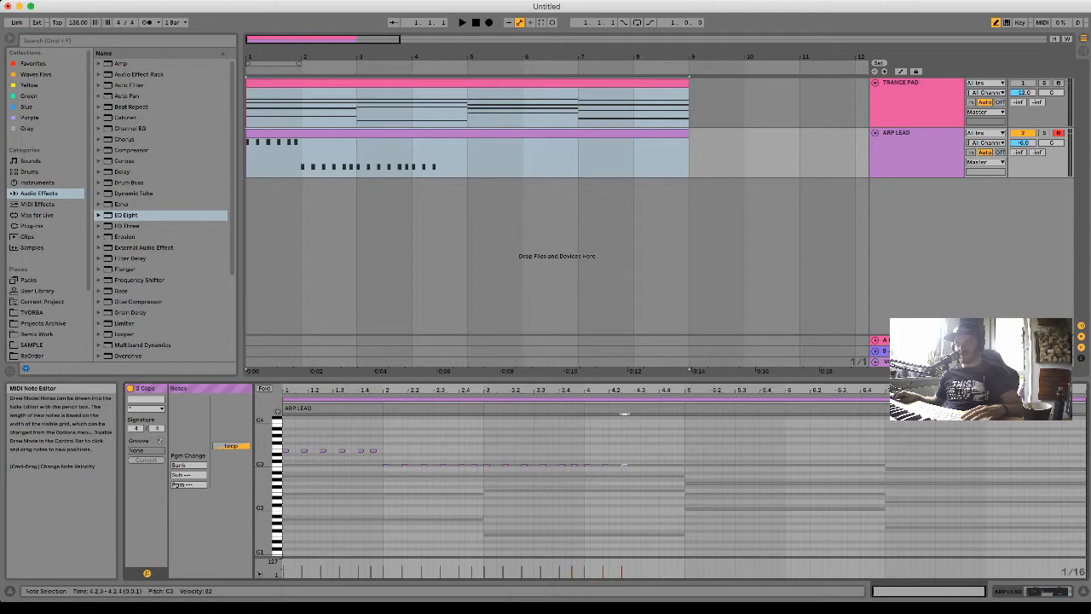
{"action": "left_click_drag", "start_coordinate": [625, 414], "coordinate": [662, 414]}
{"action": "left_click_drag", "start_coordinate": [674, 415], "coordinate": [687, 414]}
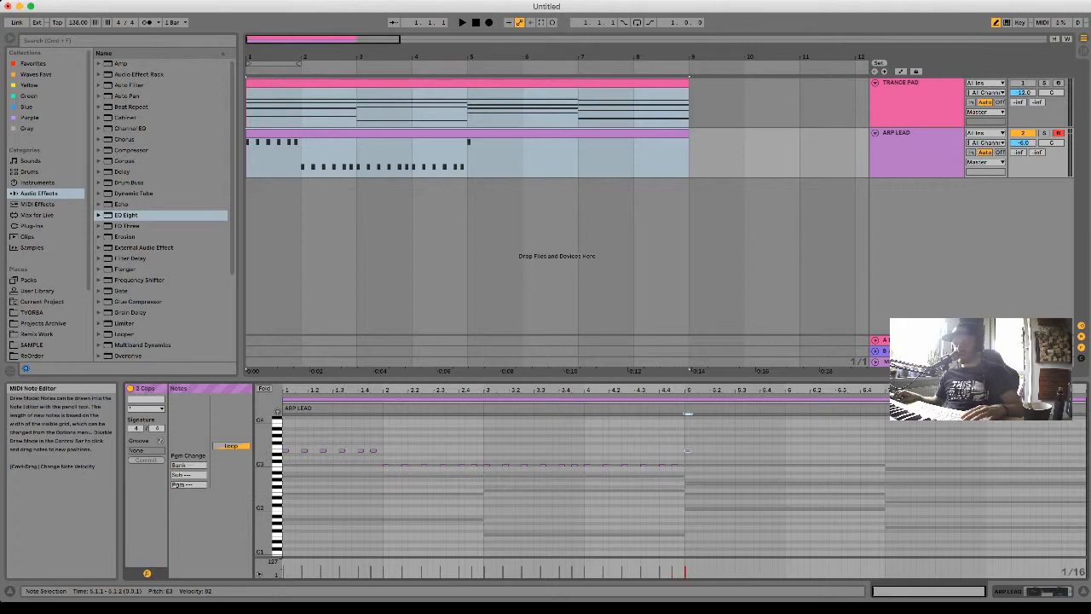
Duplicate the ARP LEAD pattern of bars 1 to 4 into bars 5 to 8 and lower the notes of bars 7 and 8 to B2.
{"action": "left_click", "coordinate": [705, 414]}
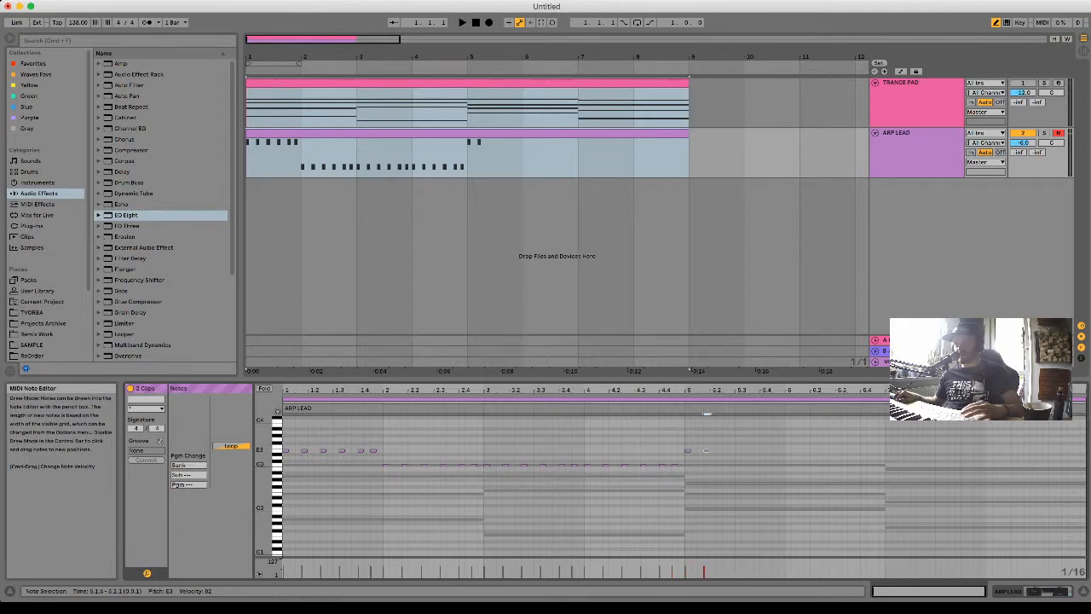
{"action": "left_click", "coordinate": [724, 450]}
{"action": "key", "text": "b"}
{"action": "mouse_move", "coordinate": [682, 441]}
{"action": "left_mouse_down"}
{"action": "mouse_move", "coordinate": [557, 465]}
{"action": "mouse_move", "coordinate": [308, 464]}
{"action": "left_mouse_up"}
{"action": "key", "text": "super+d"}
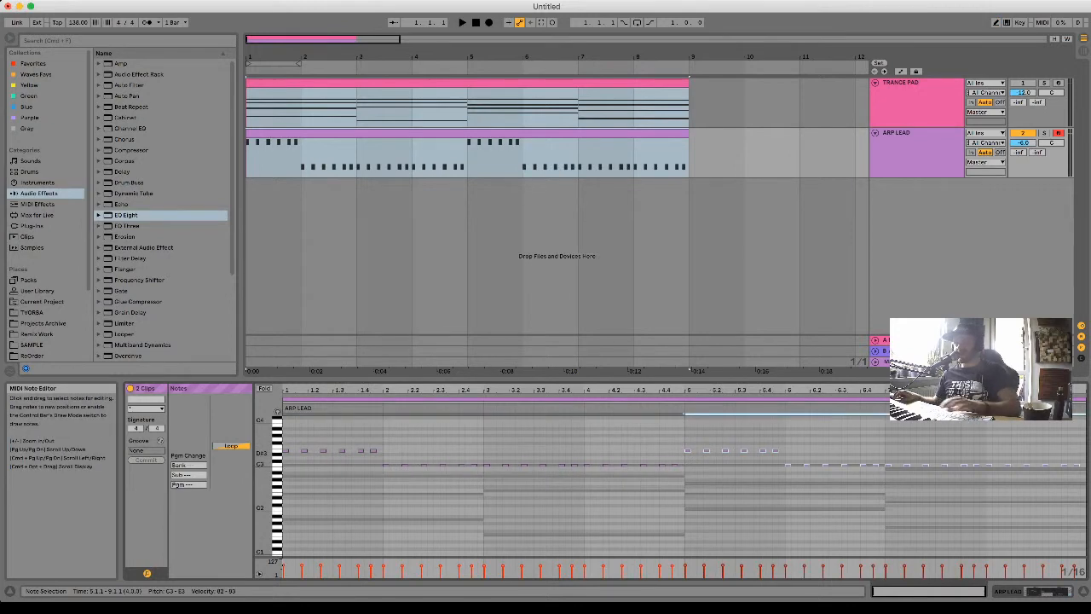
{"action": "left_click_drag", "start_coordinate": [1084, 455], "coordinate": [883, 472]}
{"action": "key", "text": "Down"}
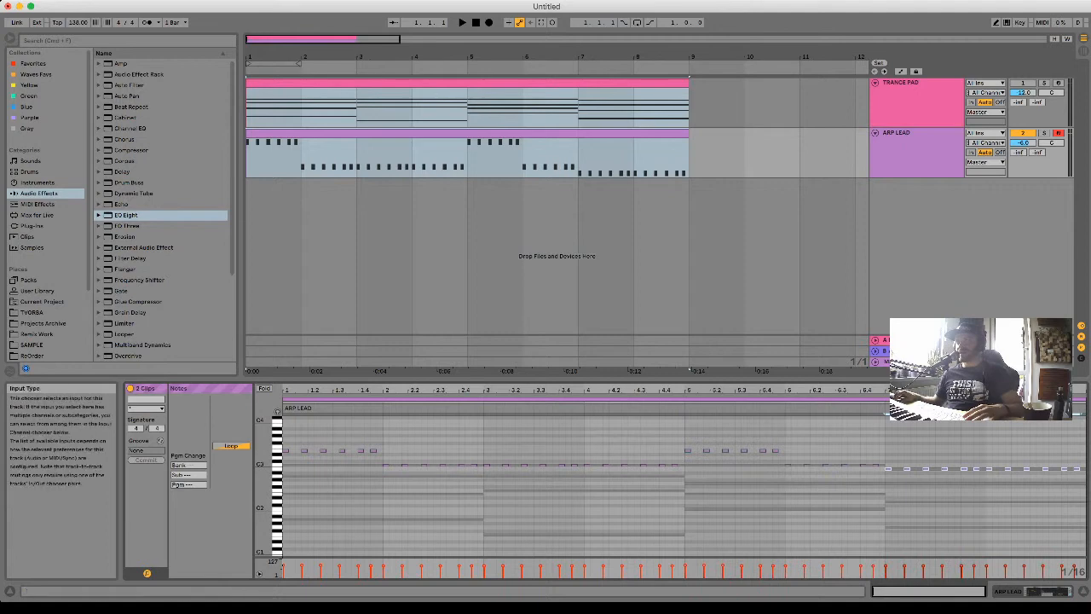
Activate the TRANCE PAD track again, show its devices and briefly play the arrangement.
{"action": "left_click", "coordinate": [1023, 83]}
{"action": "left_click", "coordinate": [916, 84]}
{"action": "double_click", "coordinate": [916, 83]}
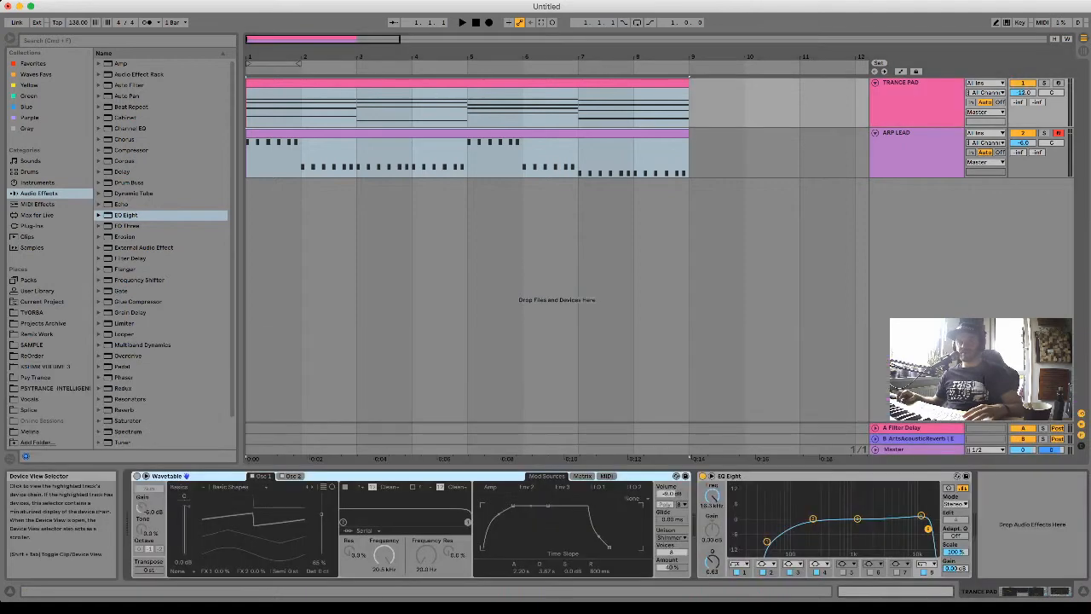
{"action": "key", "text": "space"}
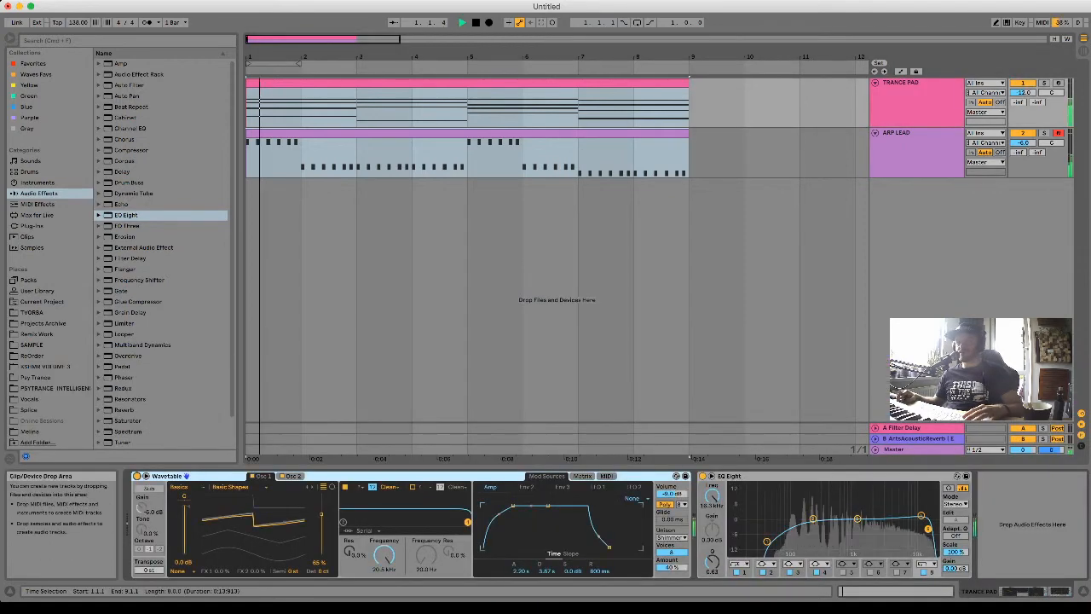
{"action": "key", "text": "space"}
Play both tracks together and raise the ARP LEAD Wavetable's filter 1 frequency to about 514 Hz.
{"action": "left_click", "coordinate": [916, 133]}
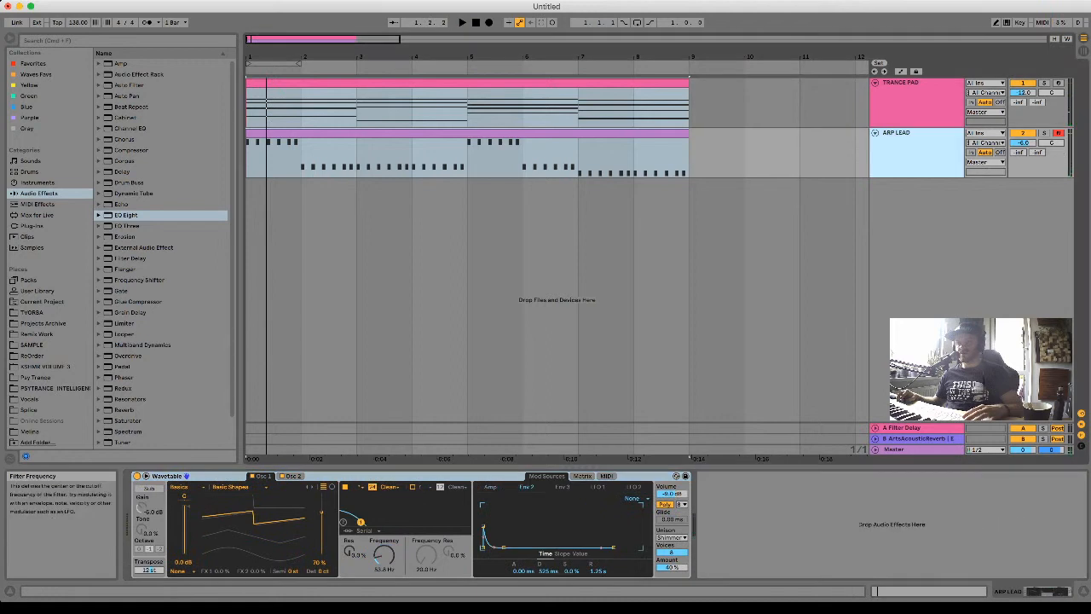
{"action": "key", "text": "space"}
{"action": "left_click_drag", "start_coordinate": [384, 556], "coordinate": [383, 516]}
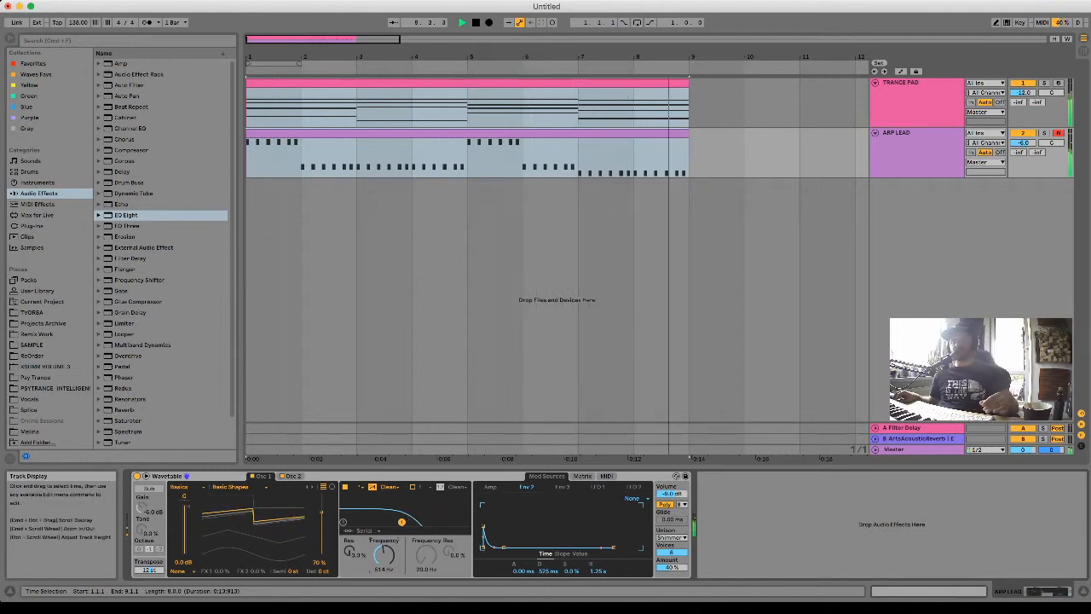
{"action": "key", "text": "space"}
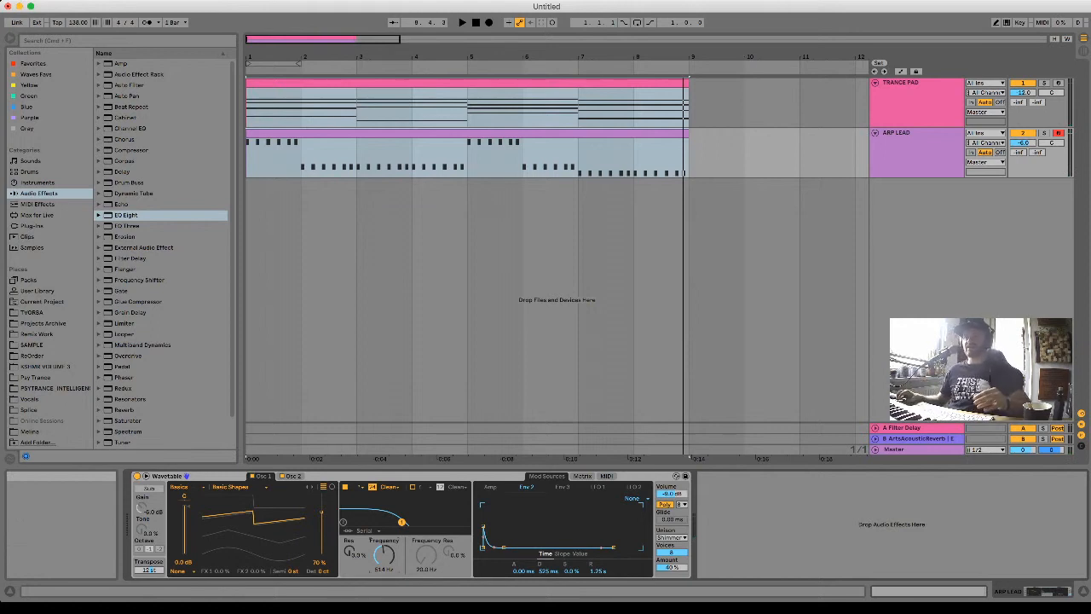
Open the ARP LEAD and TRANCE PAD clips together in the note editor, with ARP LEAD as the editable clip.
{"action": "left_click", "coordinate": [556, 300]}
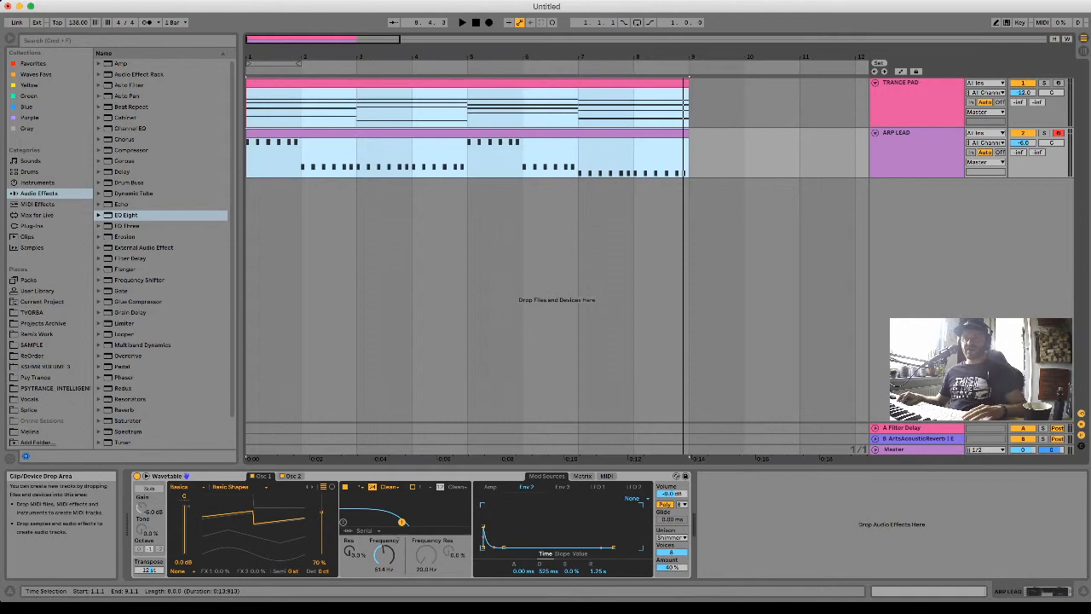
{"action": "double_click", "coordinate": [467, 134]}
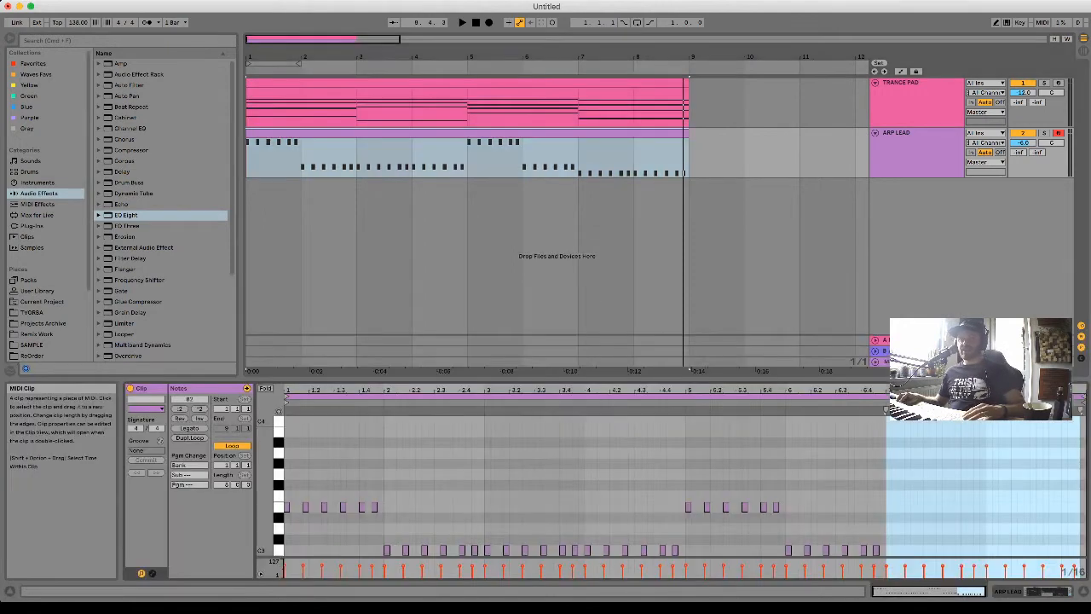
{"action": "scroll", "coordinate": [585, 486], "scroll_direction": "down", "scroll_amount": 3}
{"action": "left_click", "coordinate": [467, 83], "text": "shift"}
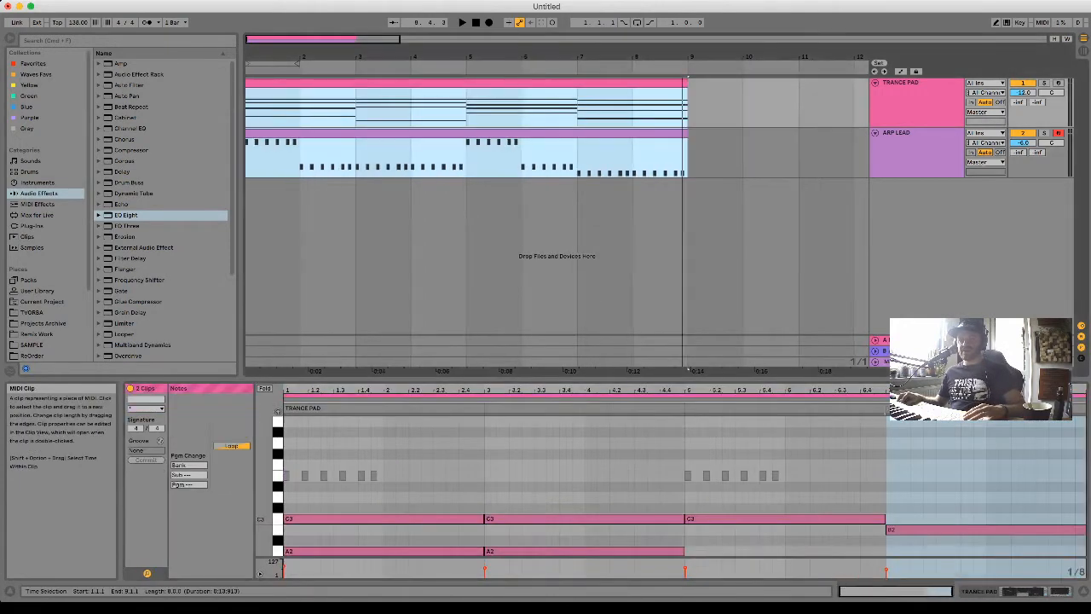
{"action": "scroll", "coordinate": [584, 486], "scroll_direction": "down", "scroll_amount": 5}
{"action": "left_click", "coordinate": [554, 400]}
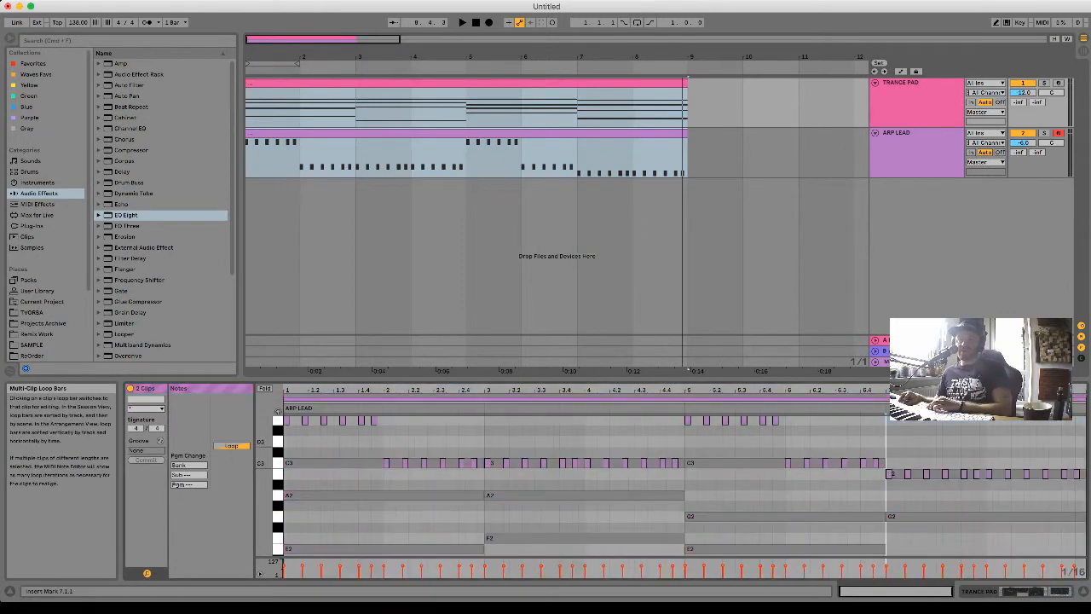
{"action": "left_click_drag", "start_coordinate": [263, 464], "coordinate": [244, 465]}
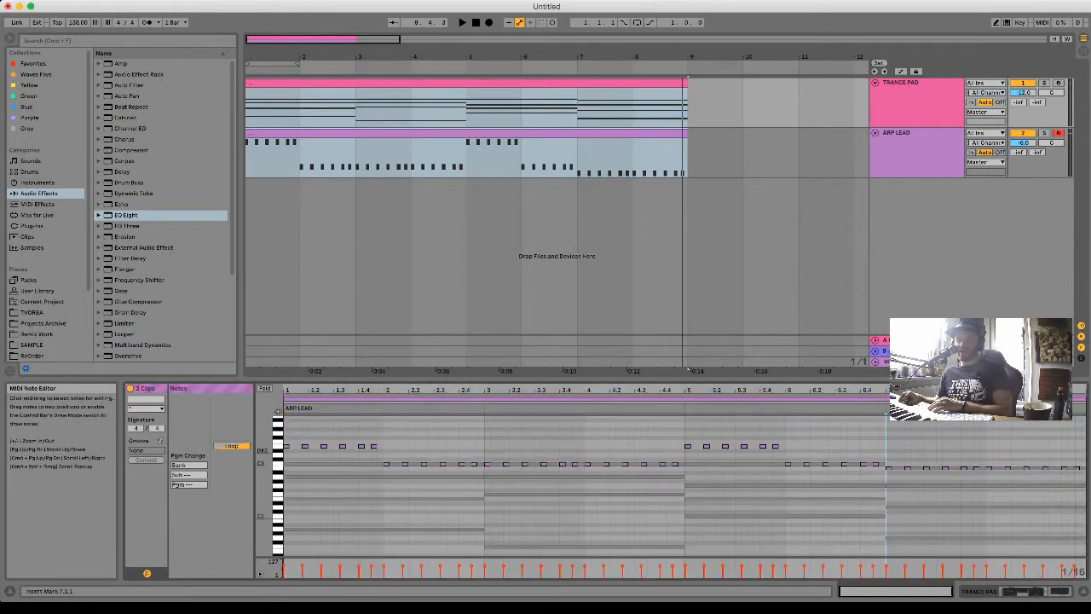
{"action": "left_click", "coordinate": [695, 464]}
{"action": "left_click", "coordinate": [706, 446]}
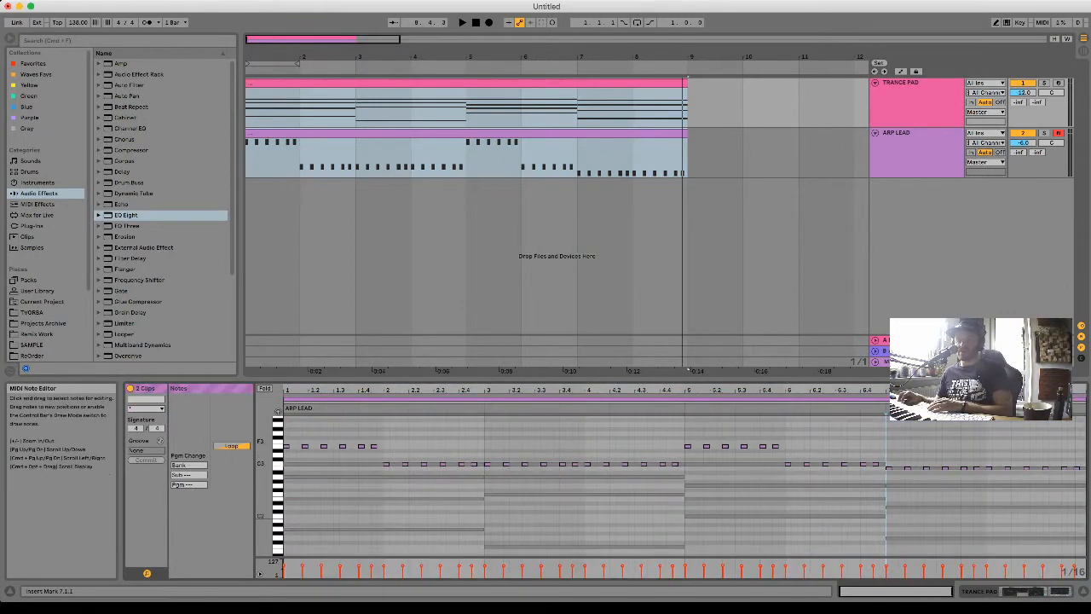
Move the last ARP LEAD notes of bars 1, 4 and 5 to D3 and those of bars 2 and 3 to B2.
{"action": "left_click_drag", "start_coordinate": [372, 444], "coordinate": [372, 454]}
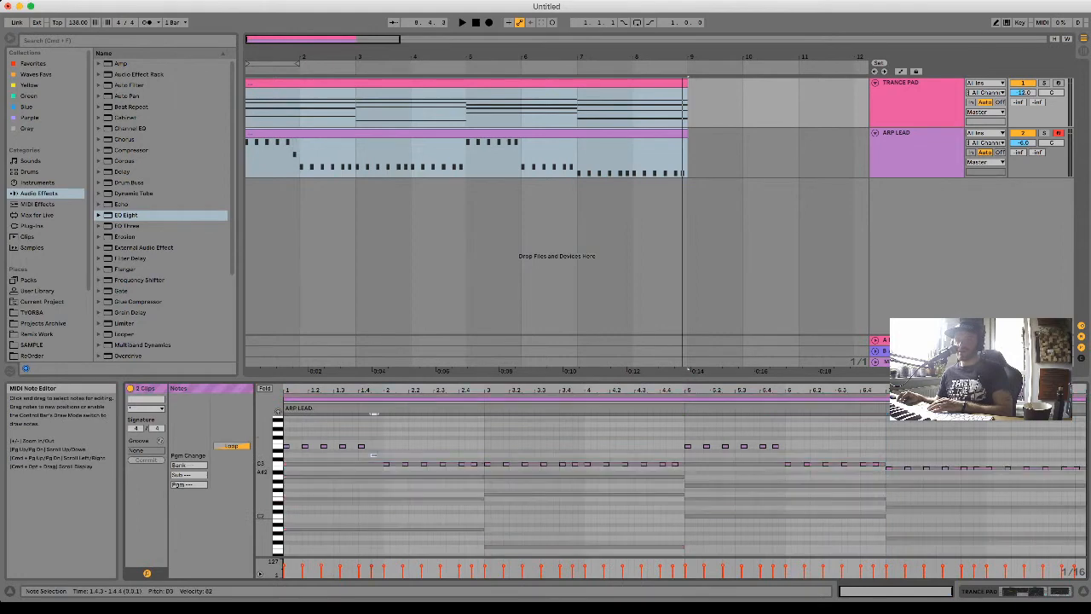
{"action": "left_click_drag", "start_coordinate": [673, 463], "coordinate": [674, 464]}
{"action": "left_click", "coordinate": [675, 474]}
{"action": "left_click", "coordinate": [675, 467]}
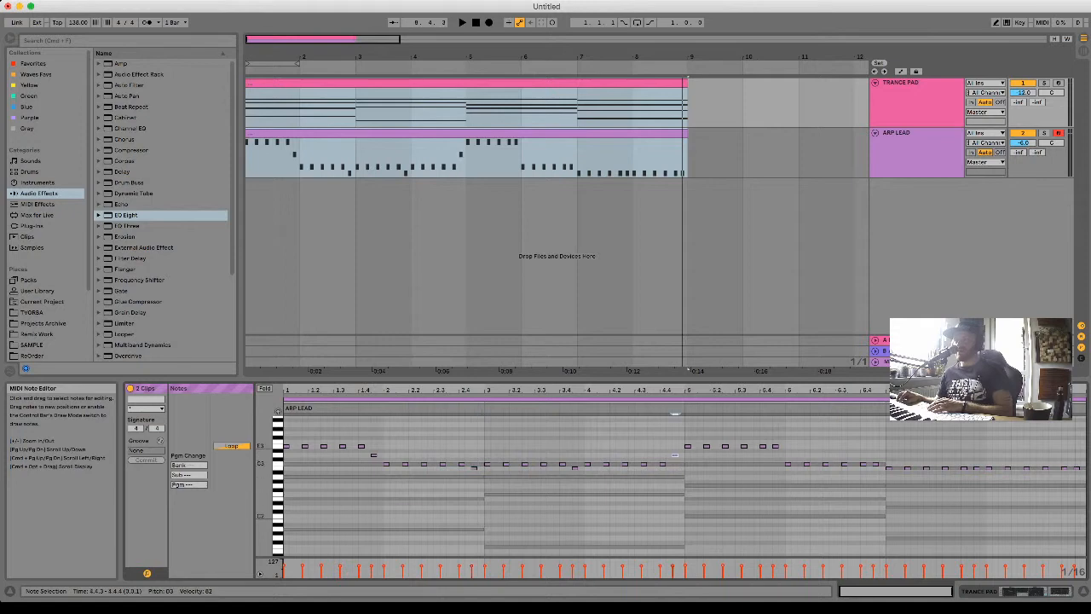
{"action": "left_click_drag", "start_coordinate": [772, 444], "coordinate": [794, 447]}
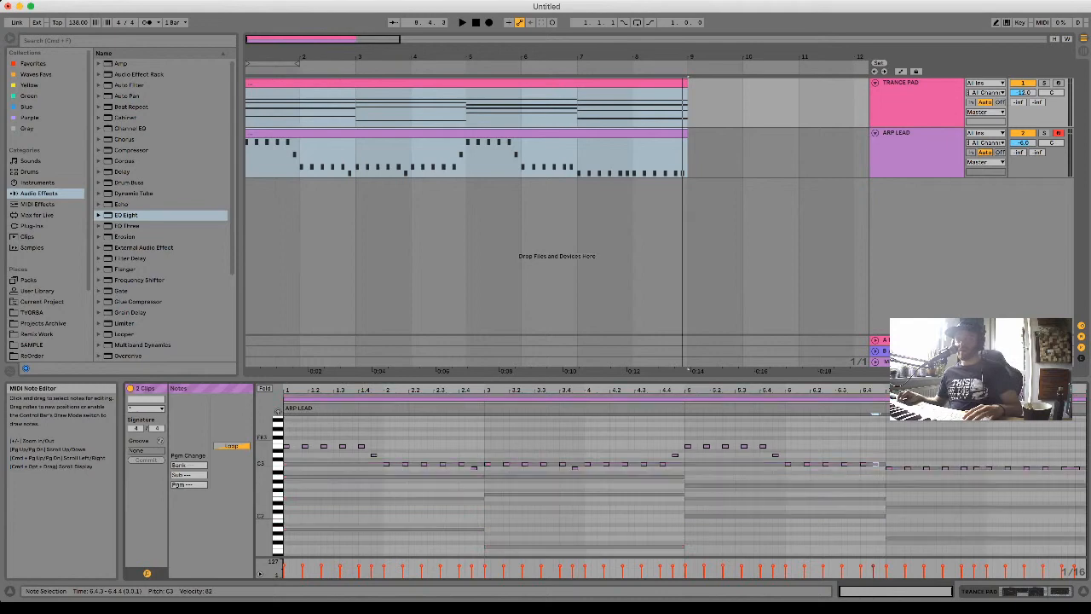
{"action": "key", "text": "shift+Tab"}
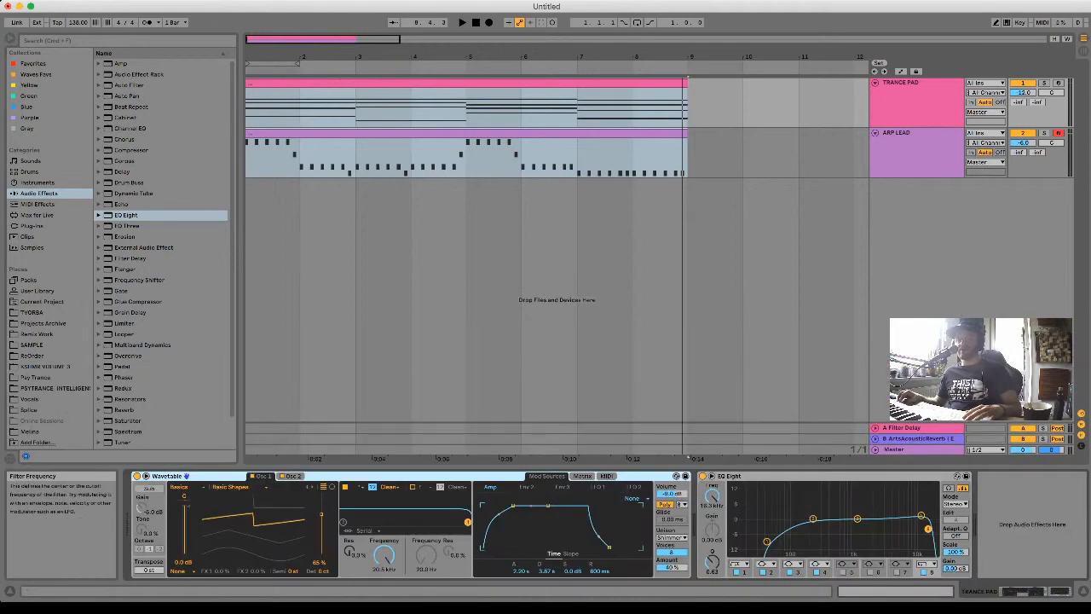
Play the arrangement and raise the ARP LEAD Wavetable's filter 1 frequency to about 4.6 kHz, with oscillator 2 shown.
{"action": "key", "text": "space"}
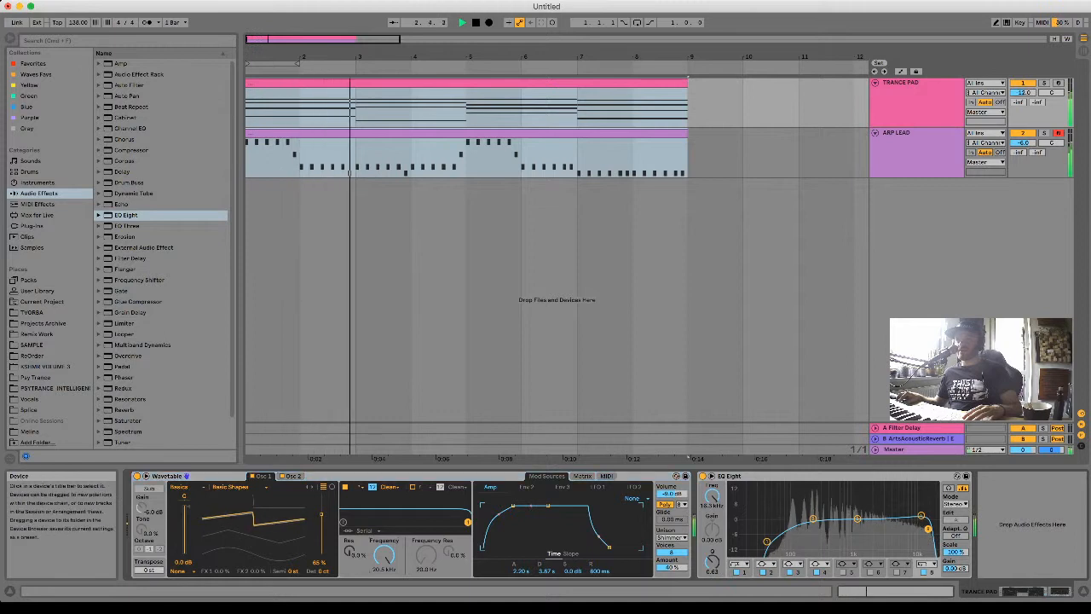
{"action": "left_click", "coordinate": [916, 151]}
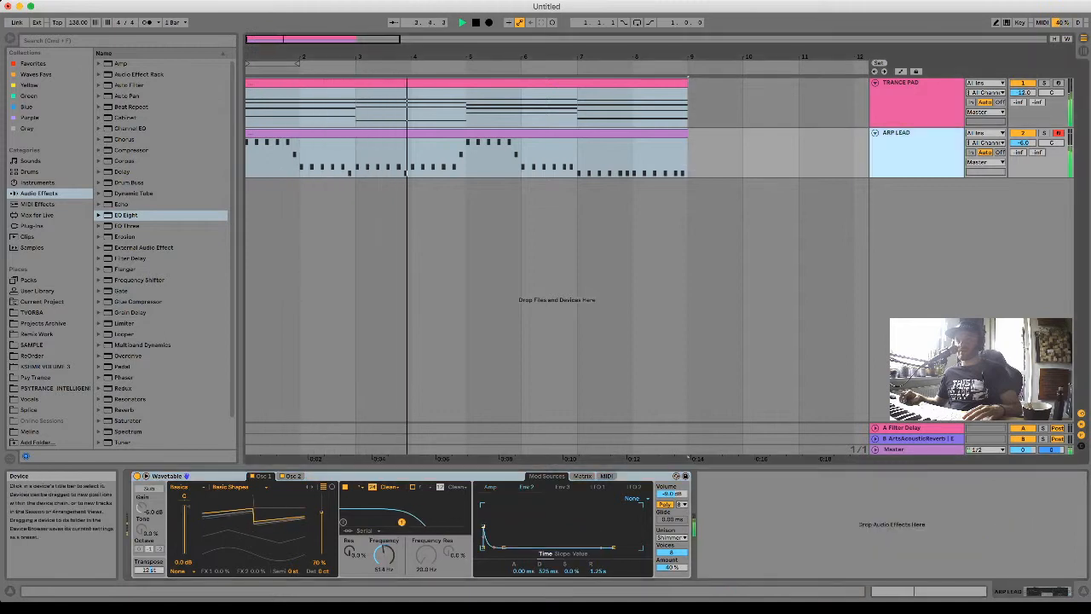
{"action": "left_click_drag", "start_coordinate": [384, 555], "coordinate": [384, 518]}
{"action": "left_click", "coordinate": [292, 477]}
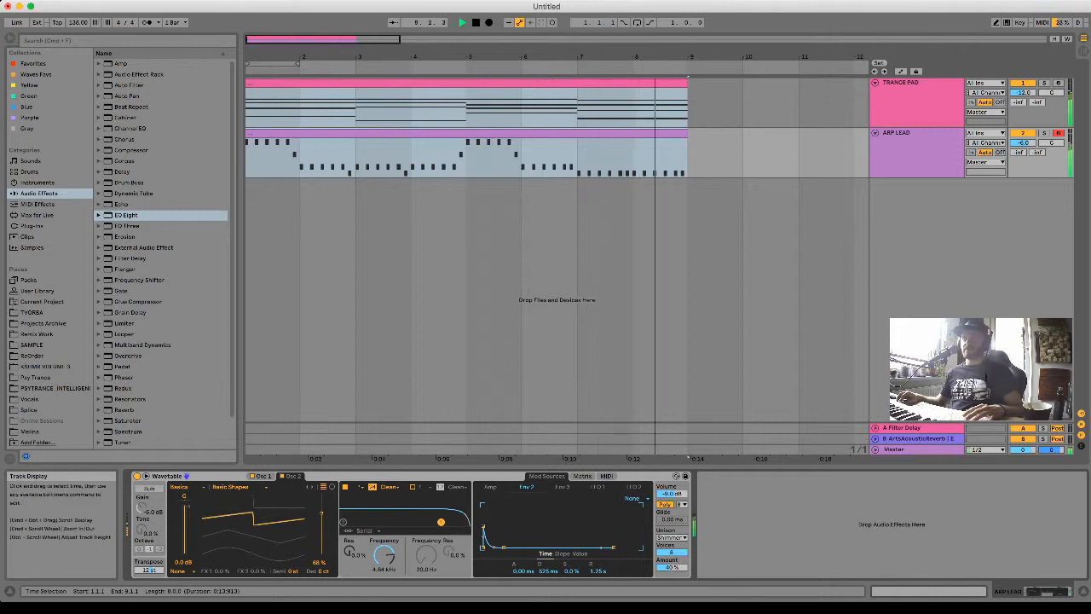
{"action": "key", "text": "space"}
Open the ARP LEAD clip in the note editor, freeze the TRANCE PAD track and play both tracks.
{"action": "double_click", "coordinate": [511, 133]}
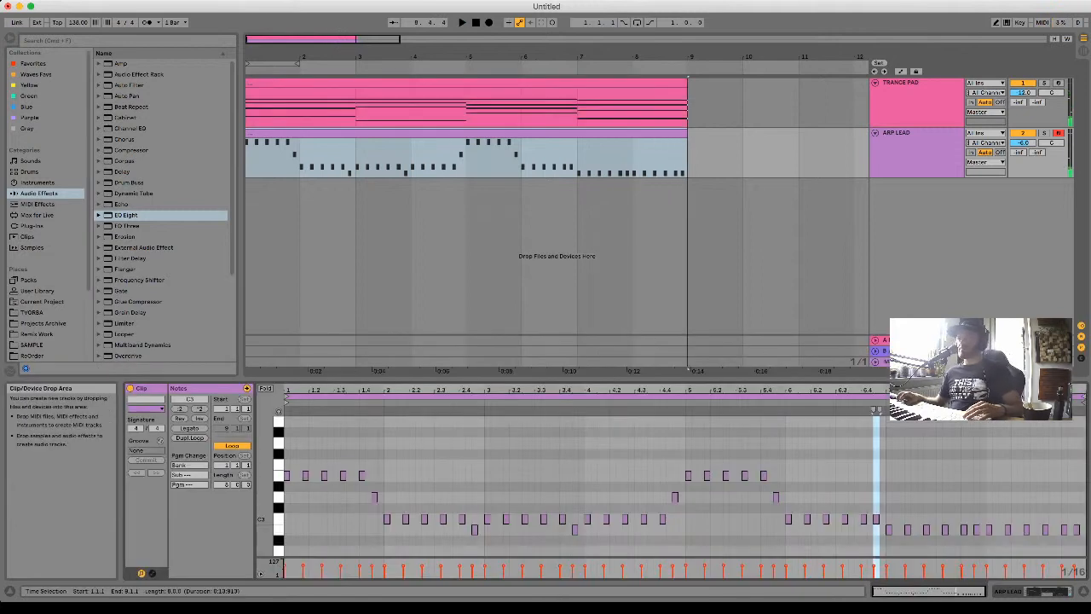
{"action": "left_click", "coordinate": [916, 83]}
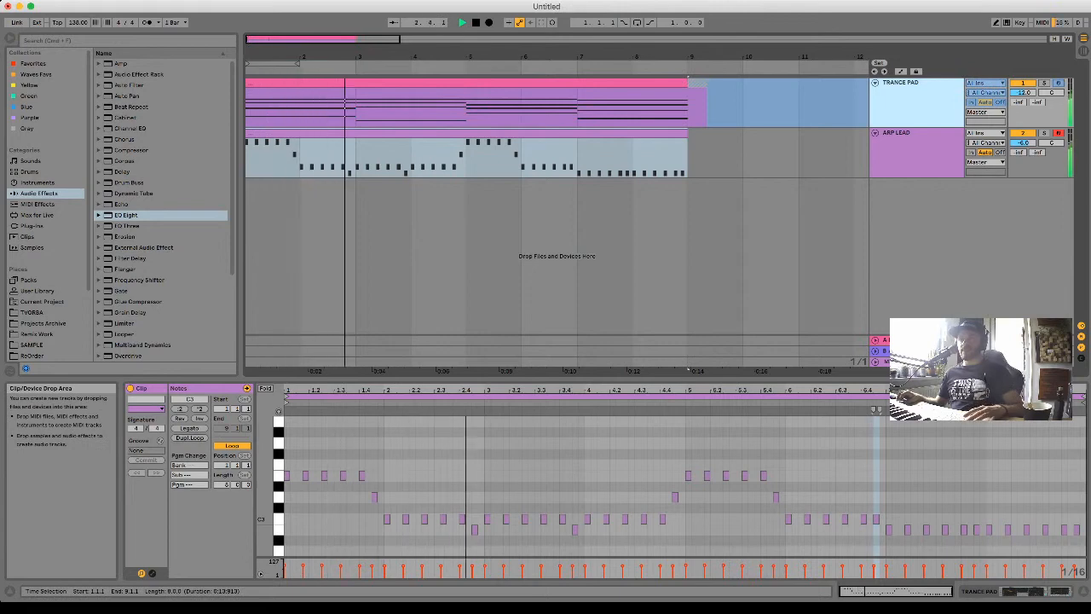
{"action": "scroll", "coordinate": [685, 486], "scroll_direction": "down", "scroll_amount": 2}
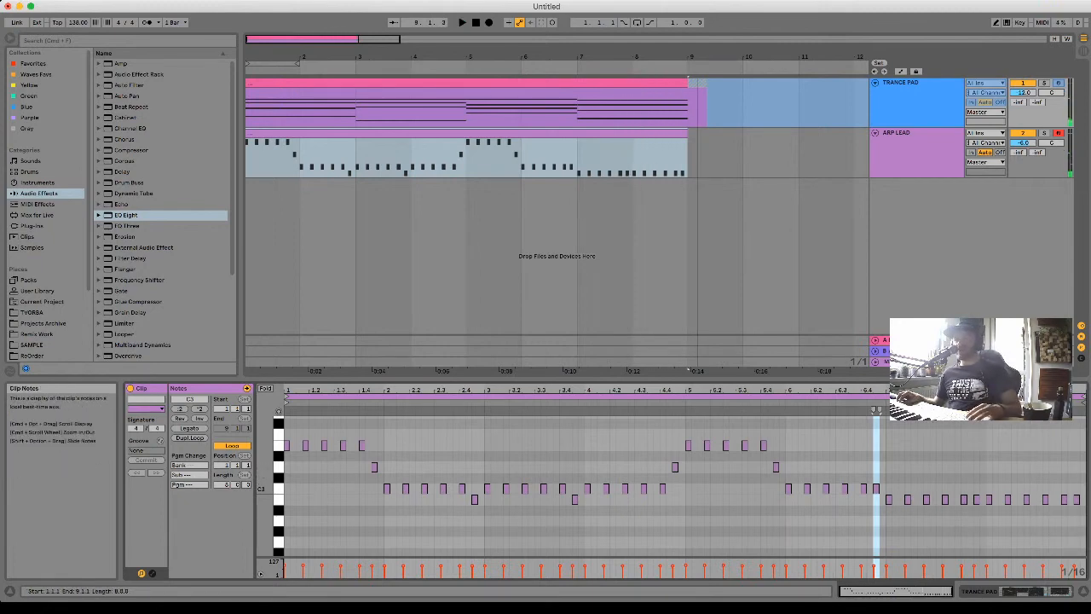
Show the ARP LEAD devices, set the Wavetable's transpose to 0 st and briefly play the arrangement.
{"action": "left_click", "coordinate": [622, 133]}
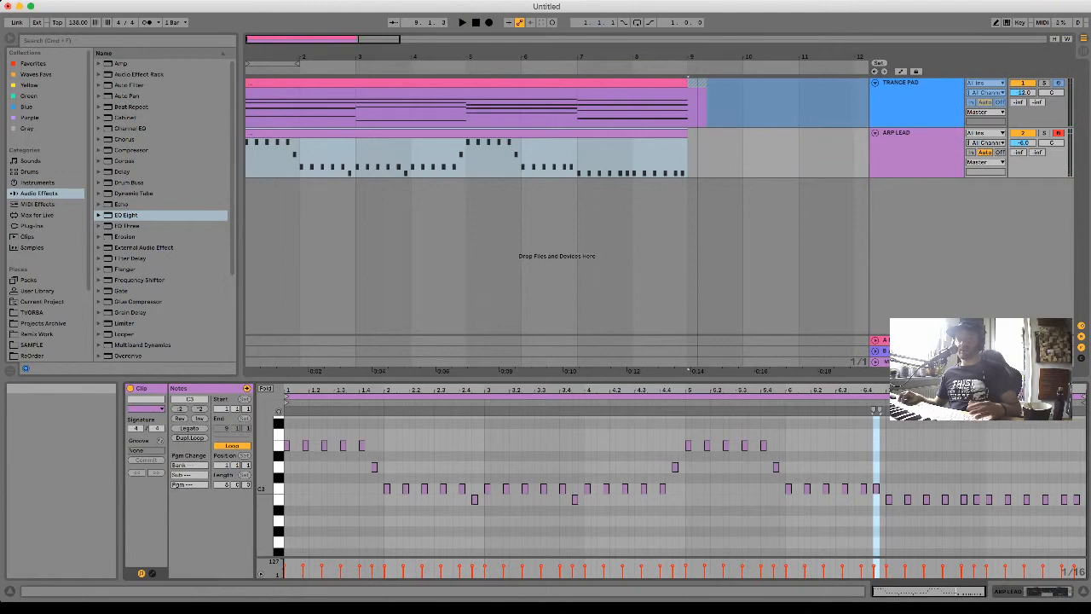
{"action": "key", "text": "shift+Tab"}
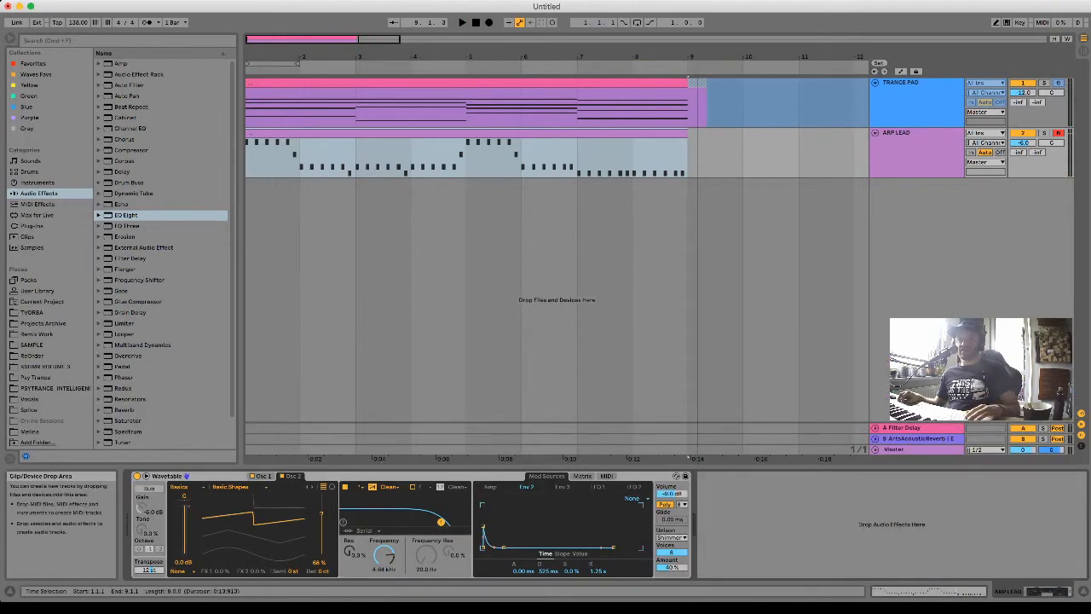
{"action": "key", "text": "space"}
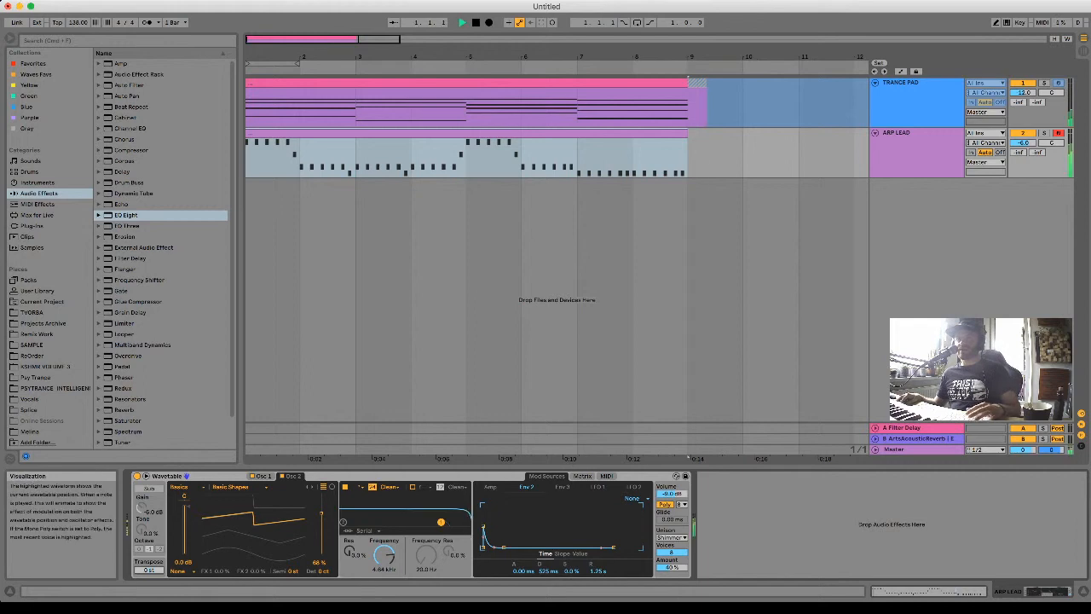
Open both clips together in the note editor and draw short A1 notes across bar 1 of ARP LEAD, between its upper notes.
{"action": "key", "text": "shift+Tab"}
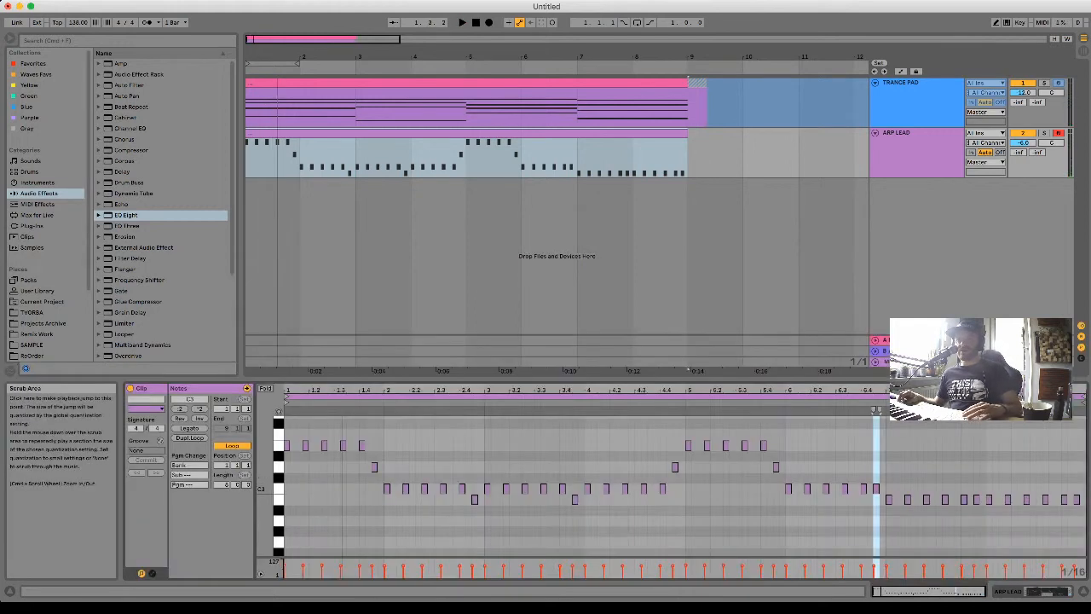
{"action": "left_click", "coordinate": [461, 83]}
{"action": "left_click", "coordinate": [460, 133], "text": "shift"}
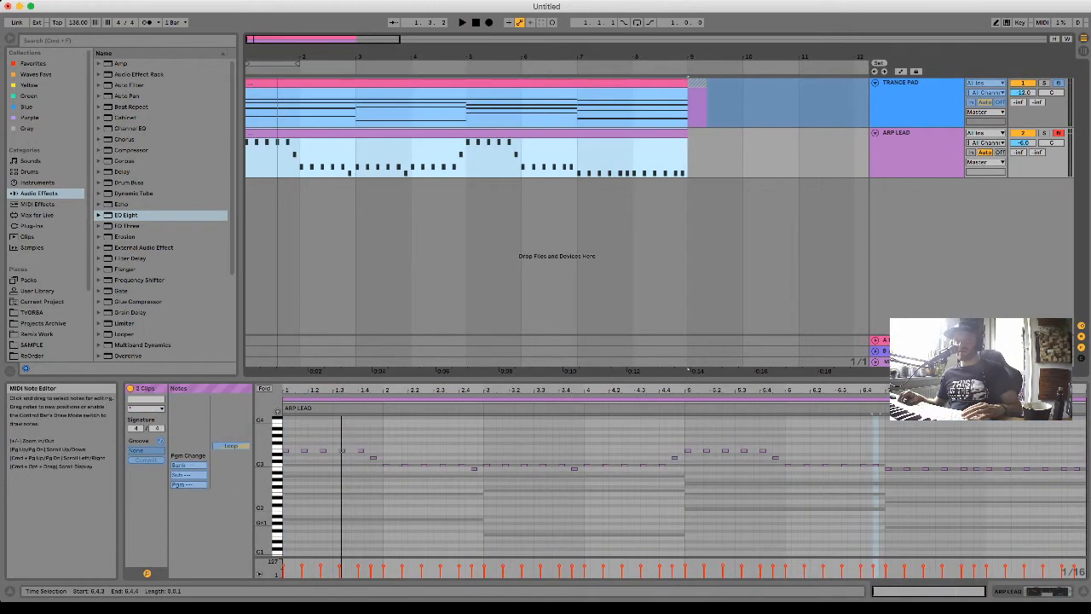
{"action": "left_click_drag", "start_coordinate": [294, 514], "coordinate": [307, 514]}
{"action": "key", "text": "b"}
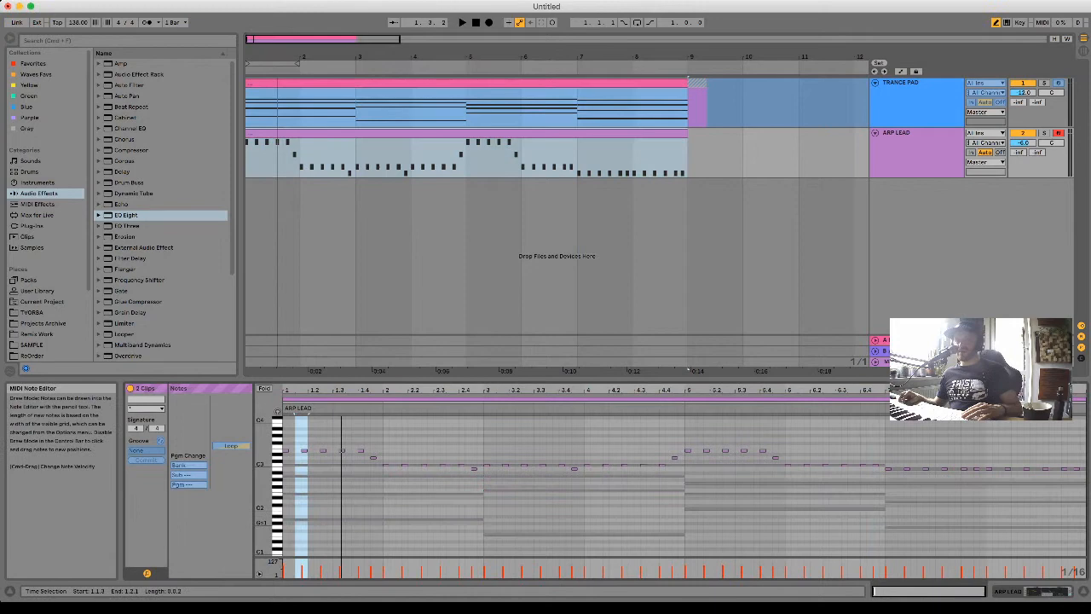
{"action": "left_click", "coordinate": [293, 519]}
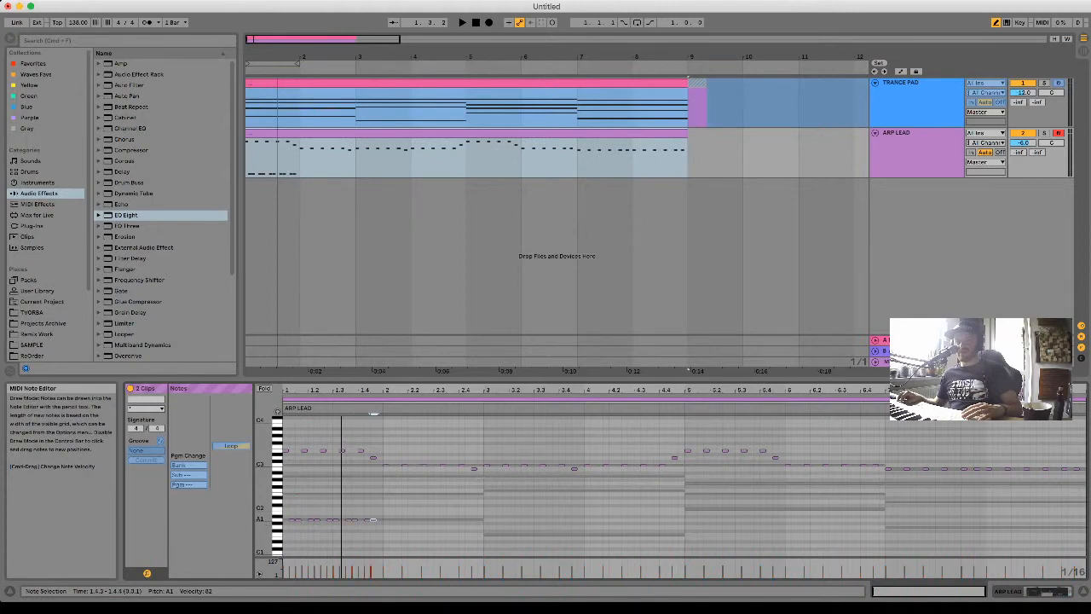
Duplicate bar 1's A1 notes through bar 8, transposing them to F1 in bars 3-4, C2 in bars 5-6 and G1 in bars 7-8.
{"action": "key", "text": "b"}
{"action": "left_click_drag", "start_coordinate": [383, 533], "coordinate": [282, 511]}
{"action": "key", "text": "super+d"}
{"action": "key", "text": "super+d"}
{"action": "key", "text": "Down"}
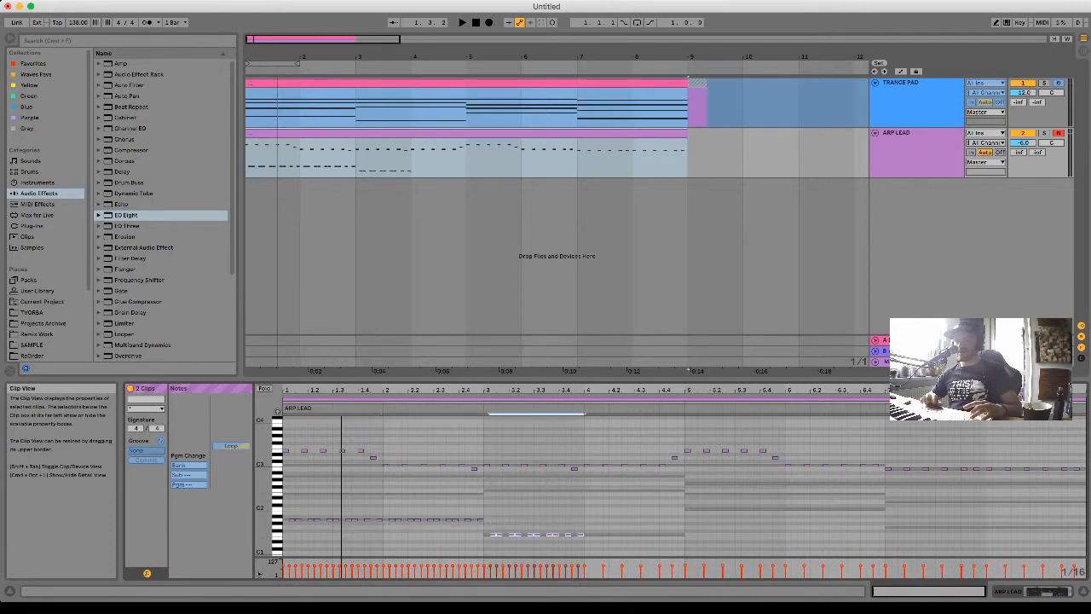
{"action": "key", "text": "super+d"}
{"action": "key", "text": "super+d"}
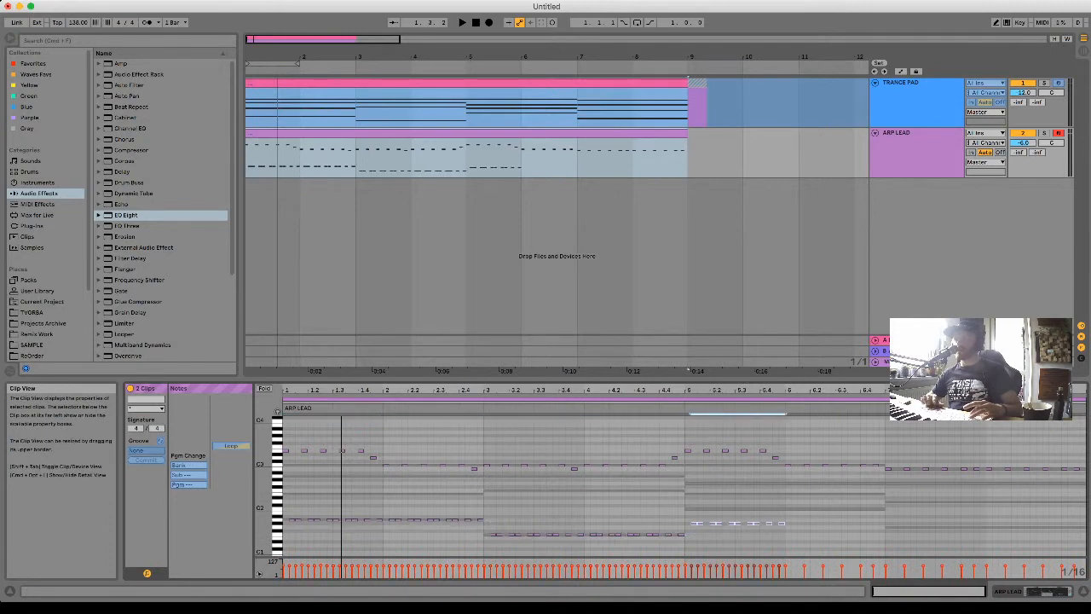
{"action": "key", "text": "super+d"}
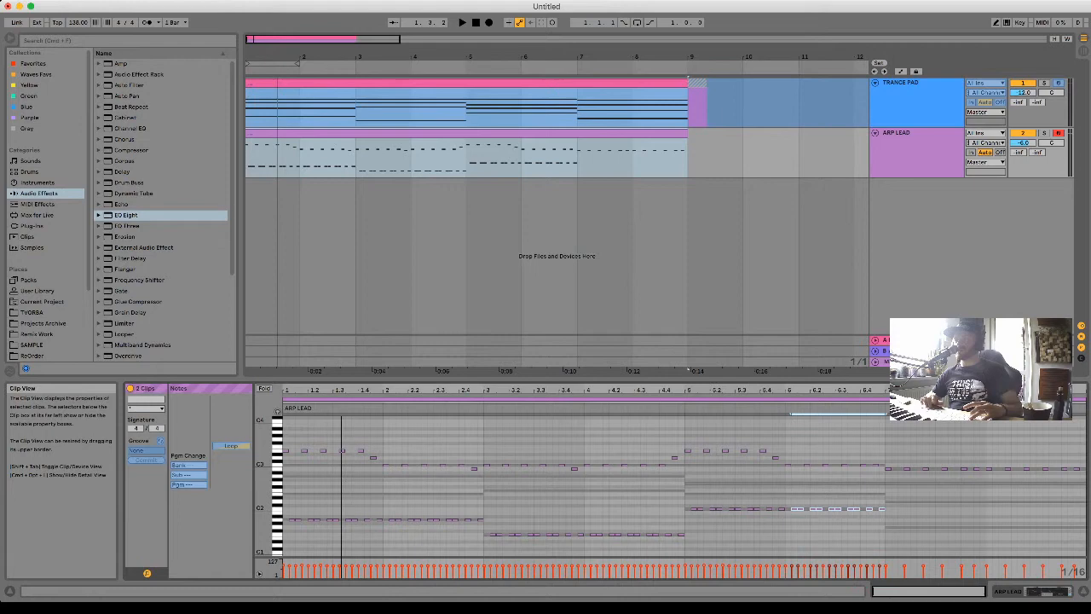
{"action": "key", "text": "super+d"}
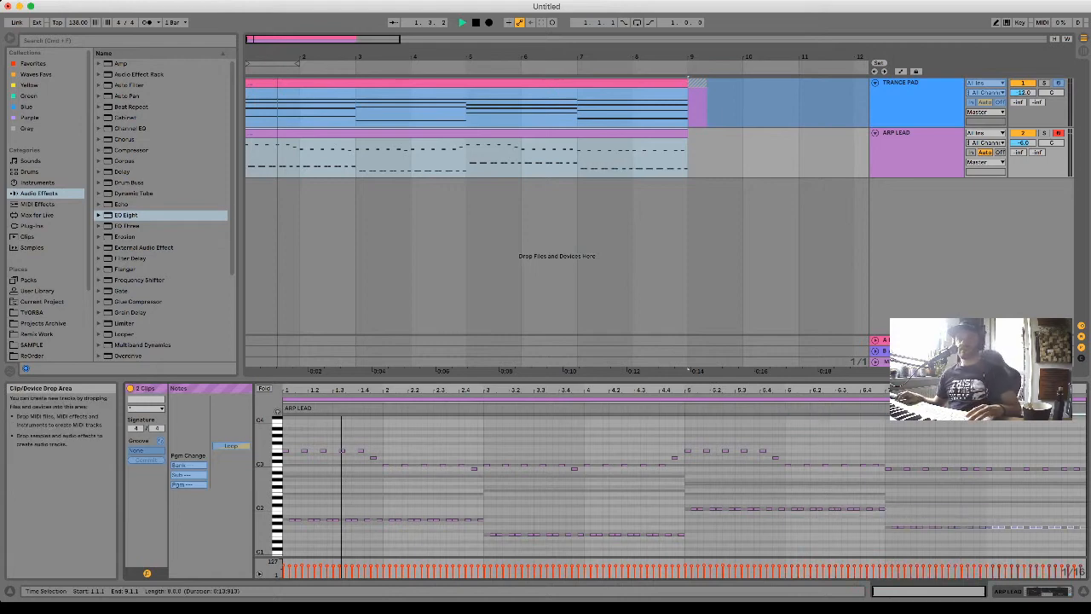
Play the arrangement, deactivate the TRANCE PAD track and listen to ARP LEAD alone.
{"action": "key", "text": "space"}
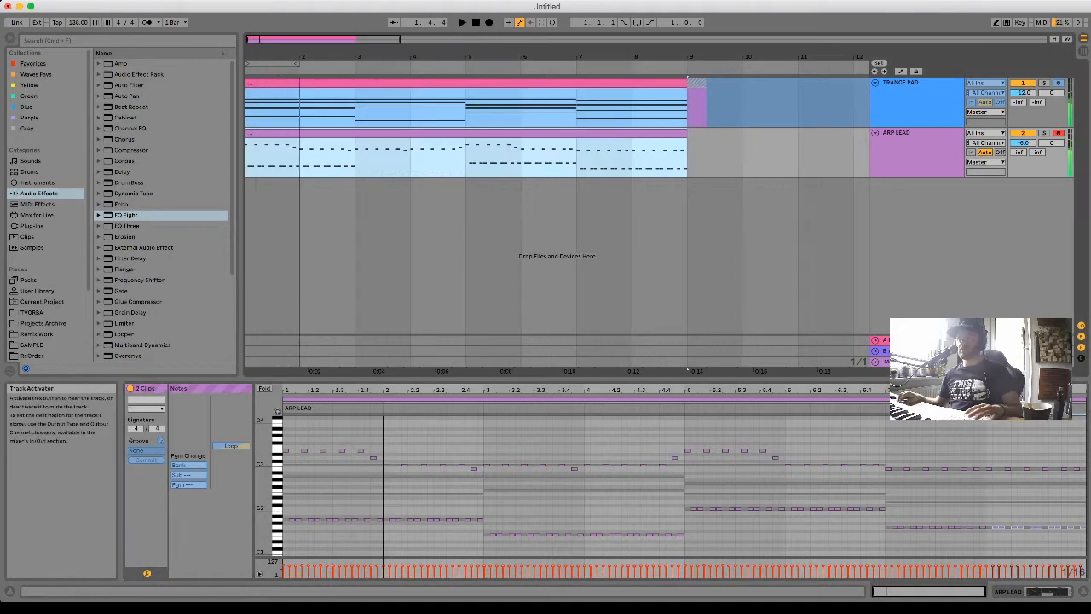
{"action": "key", "text": "space"}
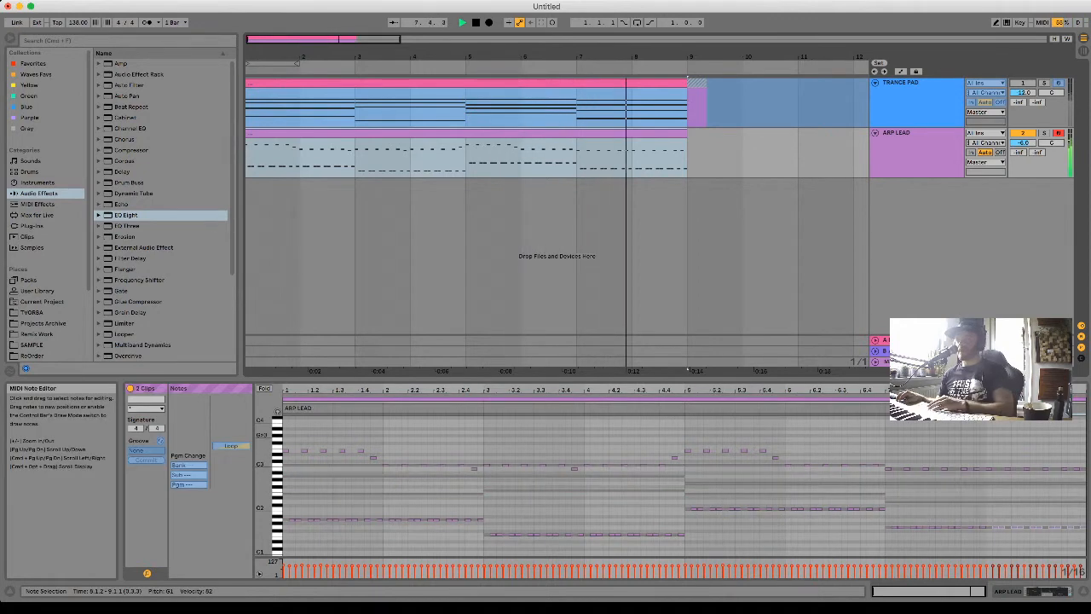
{"action": "key", "text": "space"}
Move the last three upper ARP LEAD notes of bar 8 down to G2 and play the ending.
{"action": "left_click_drag", "start_coordinate": [1041, 458], "coordinate": [1069, 472]}
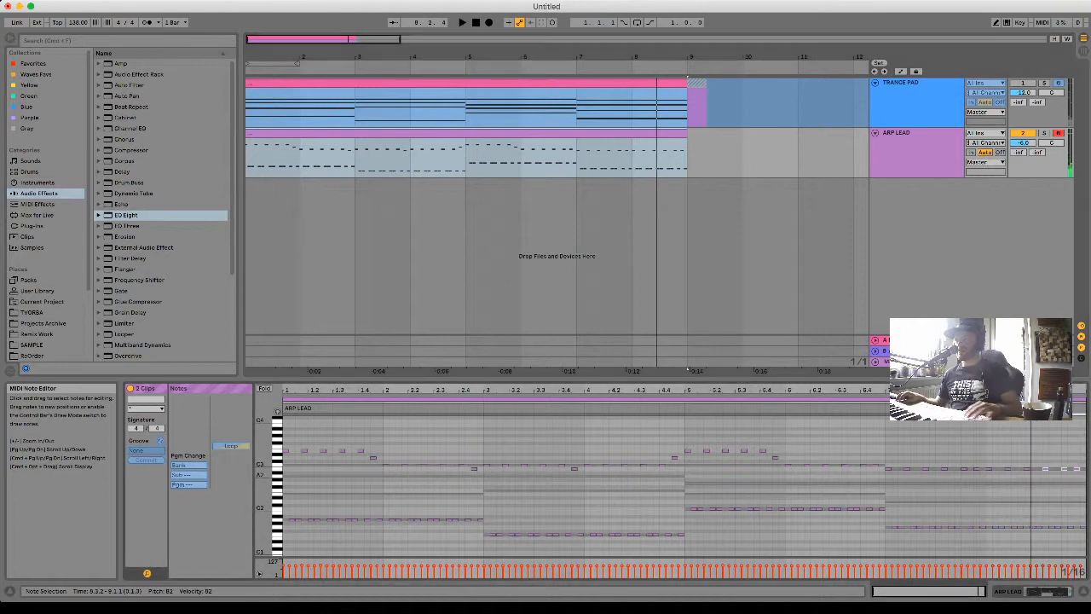
{"action": "key", "text": "Down"}
{"action": "key", "text": "Down"}
{"action": "key", "text": "Down"}
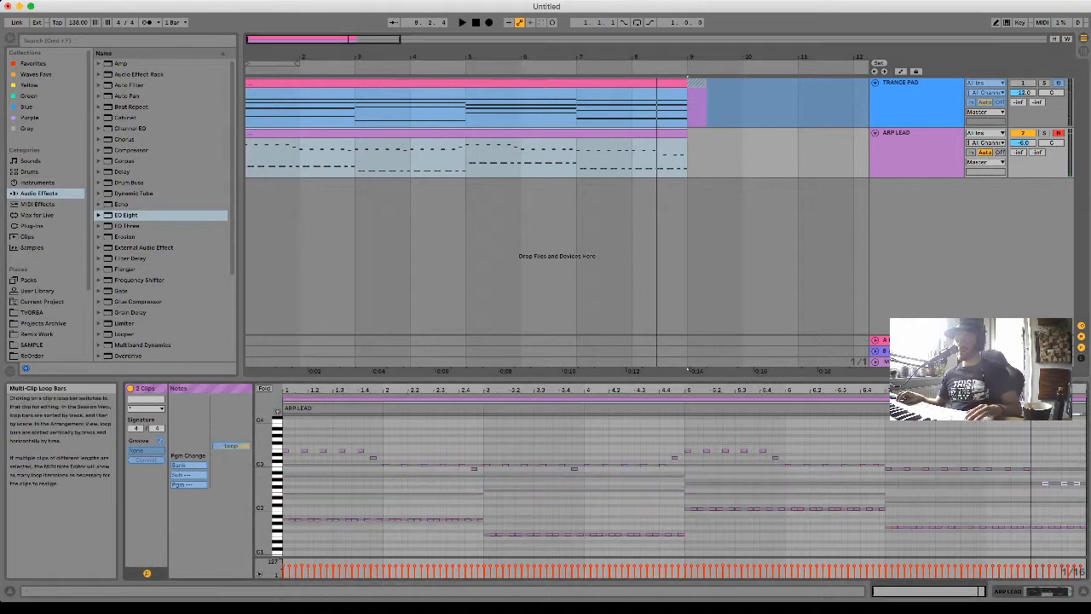
{"action": "key", "text": "space"}
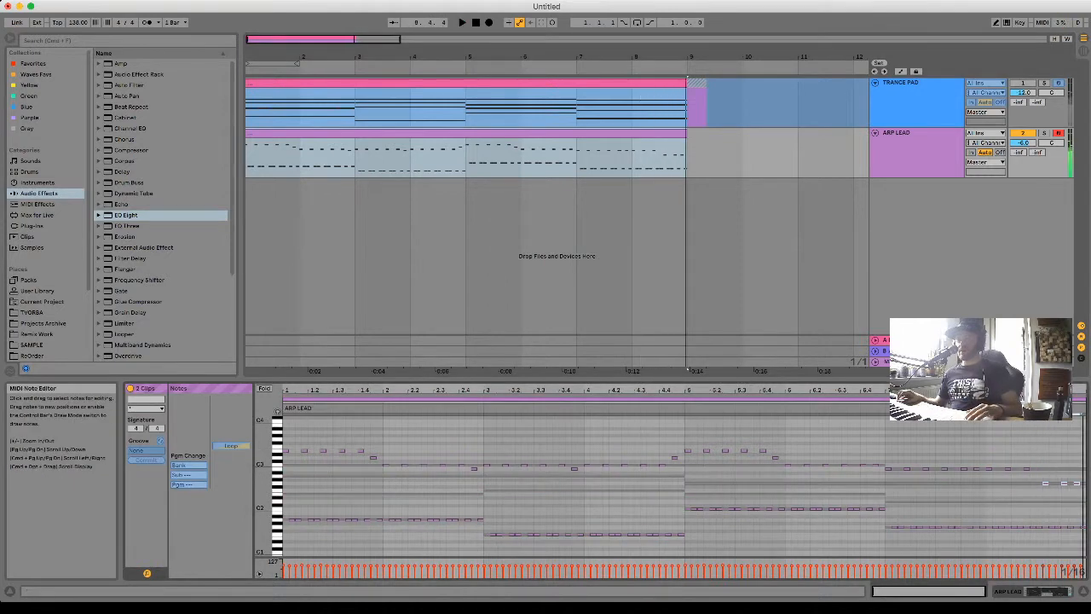
Raise the ARP LEAD Wavetable's filter 1 frequency to about 20.5 kHz, show oscillator 1 and play the arp.
{"action": "key", "text": "shift+Tab"}
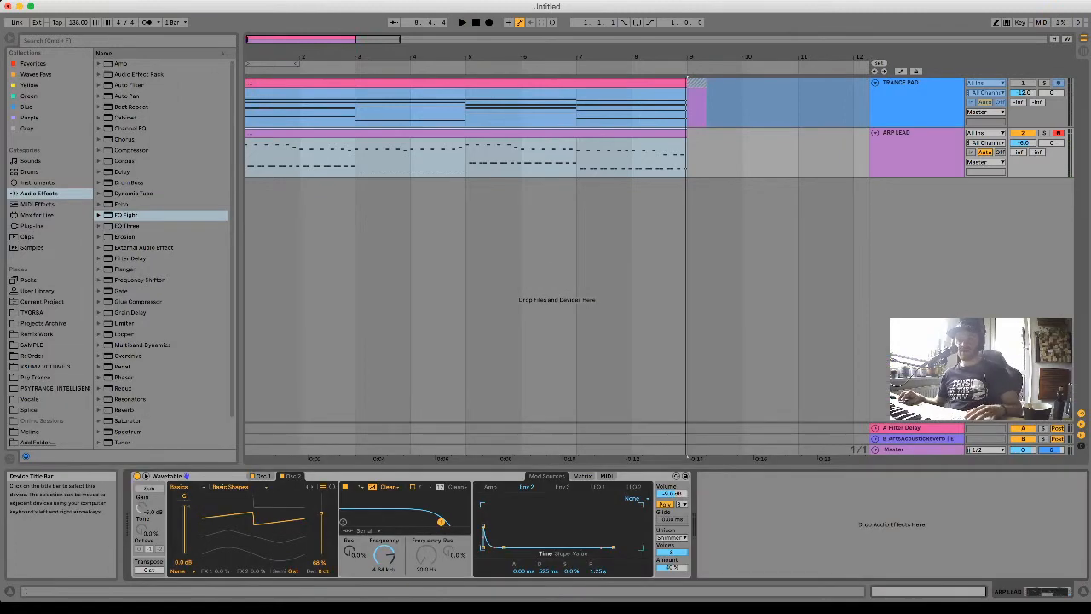
{"action": "left_click_drag", "start_coordinate": [384, 555], "coordinate": [384, 522]}
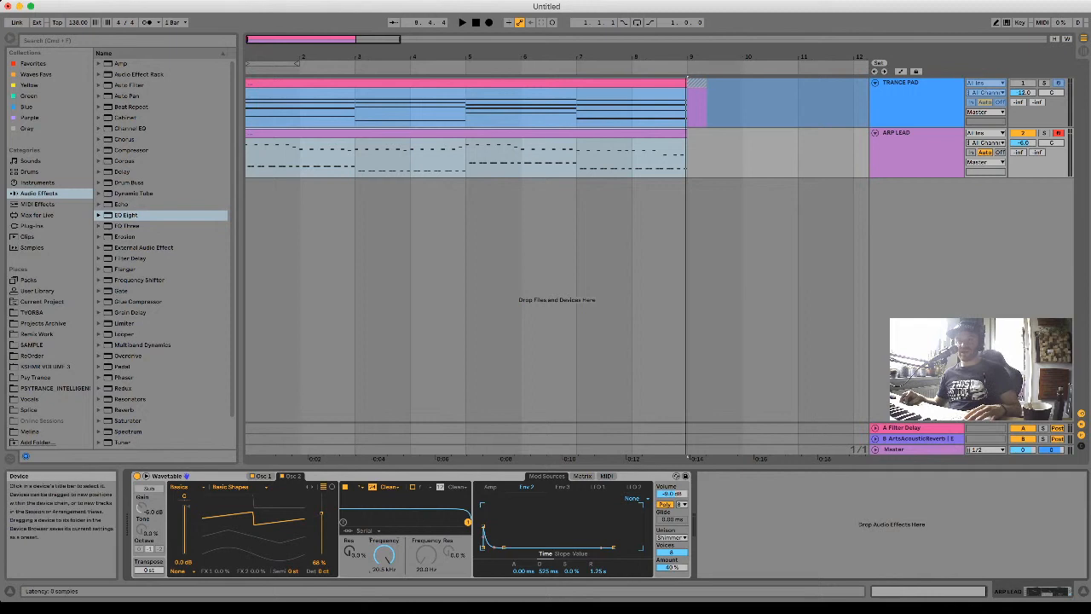
{"action": "left_click", "coordinate": [261, 476]}
{"action": "left_click_drag", "start_coordinate": [256, 521], "coordinate": [256, 528]}
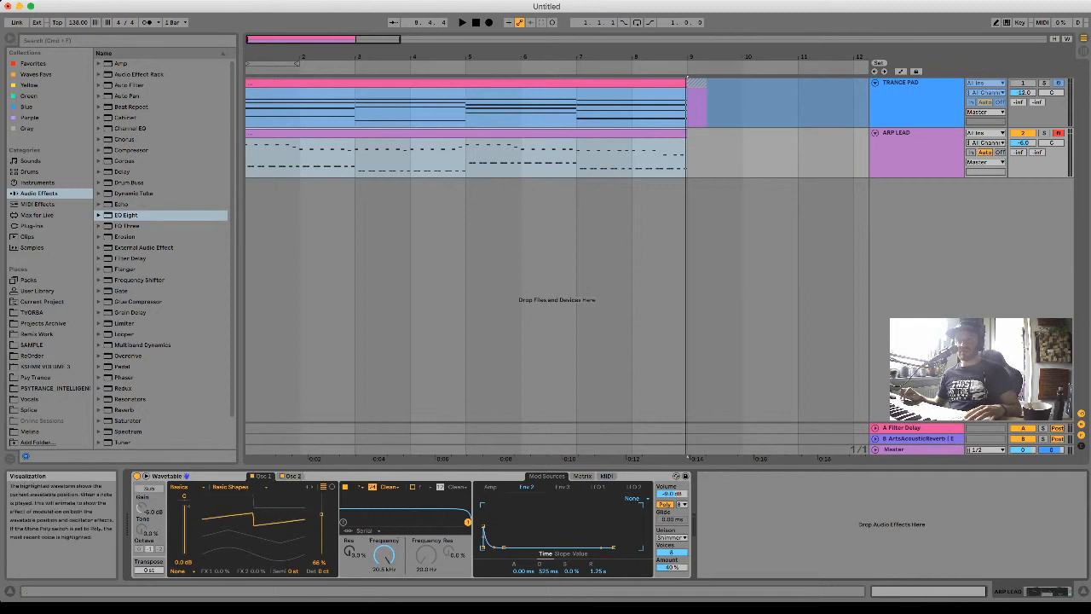
{"action": "key", "text": "space"}
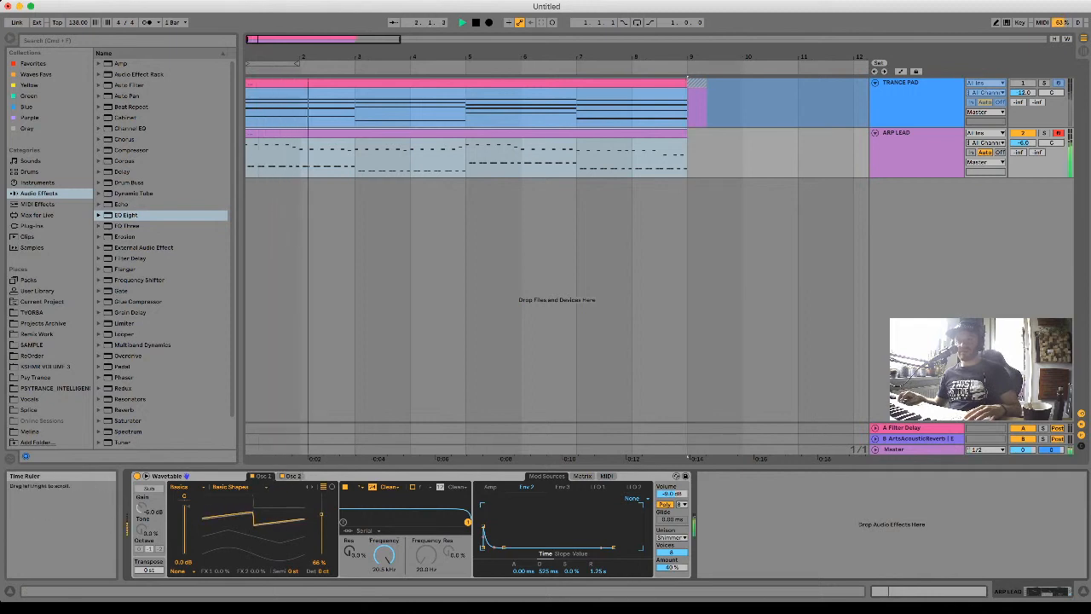
{"action": "key", "text": "space"}
Set the ARP LEAD amp envelope to about 716 ms decay, -16 dB sustain and 958 ms release during playback.
{"action": "left_click", "coordinate": [490, 487]}
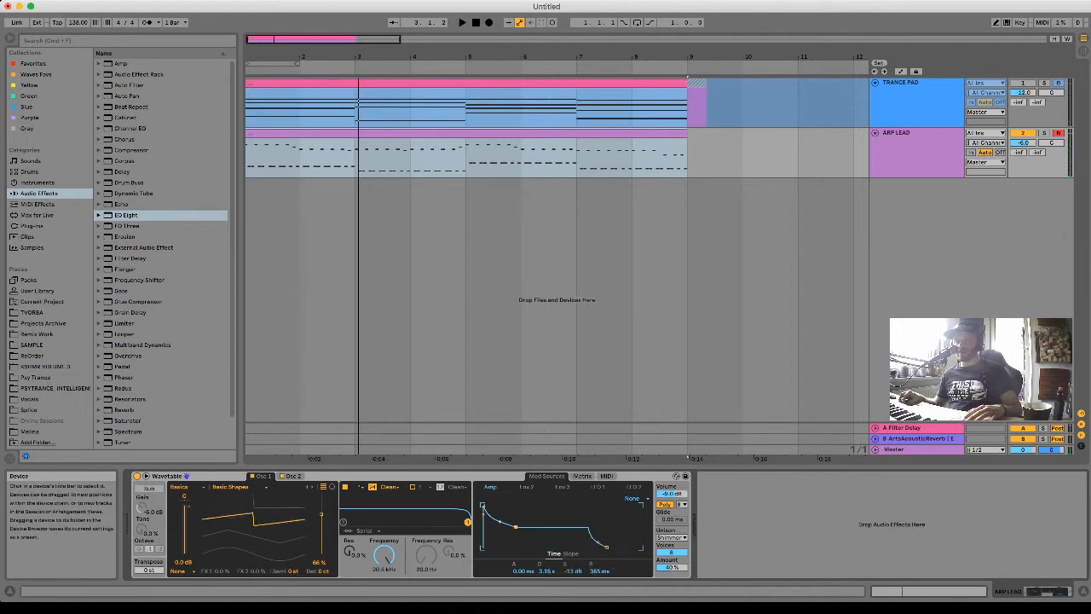
{"action": "left_click_drag", "start_coordinate": [514, 526], "coordinate": [508, 535]}
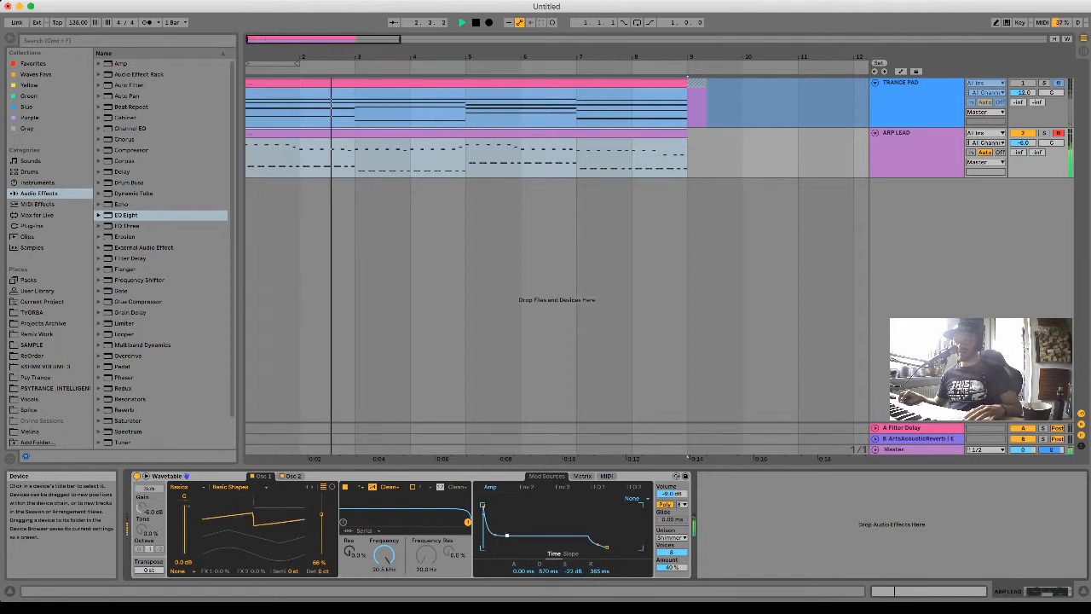
{"action": "left_click_drag", "start_coordinate": [508, 534], "coordinate": [505, 531]}
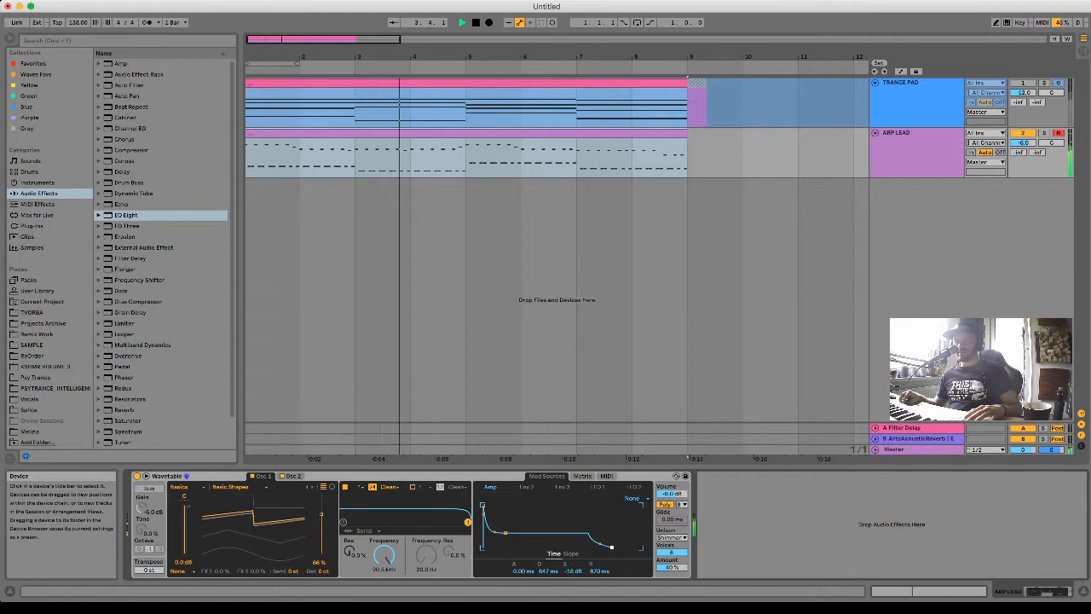
{"action": "left_click_drag", "start_coordinate": [607, 547], "coordinate": [611, 547]}
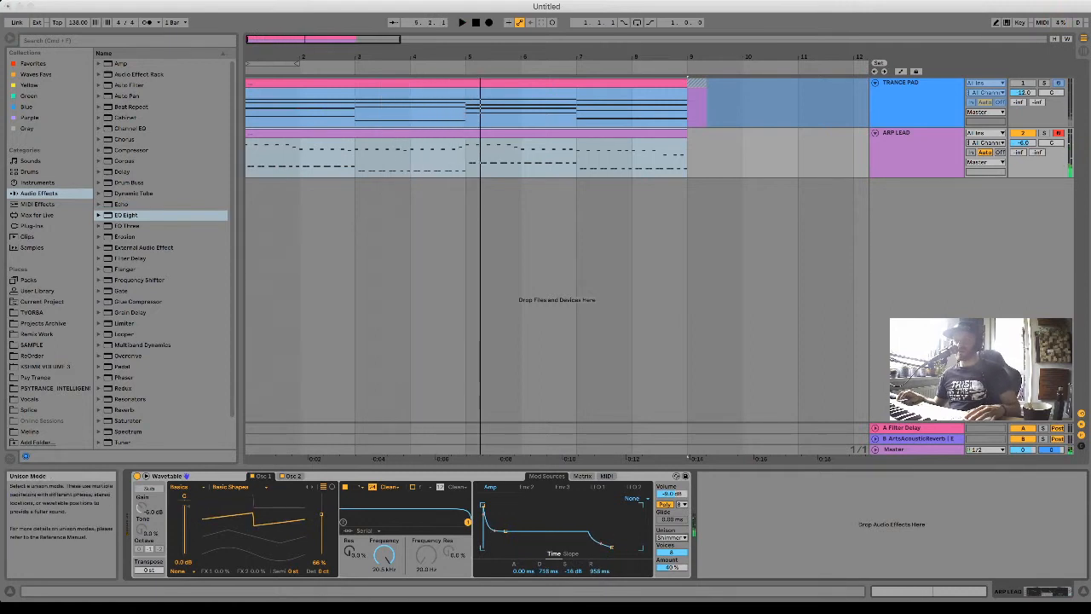
Audition the Classic and Random Note unison modes, trying a higher unison amount, and set the mode to Position Spread.
{"action": "key", "text": "space"}
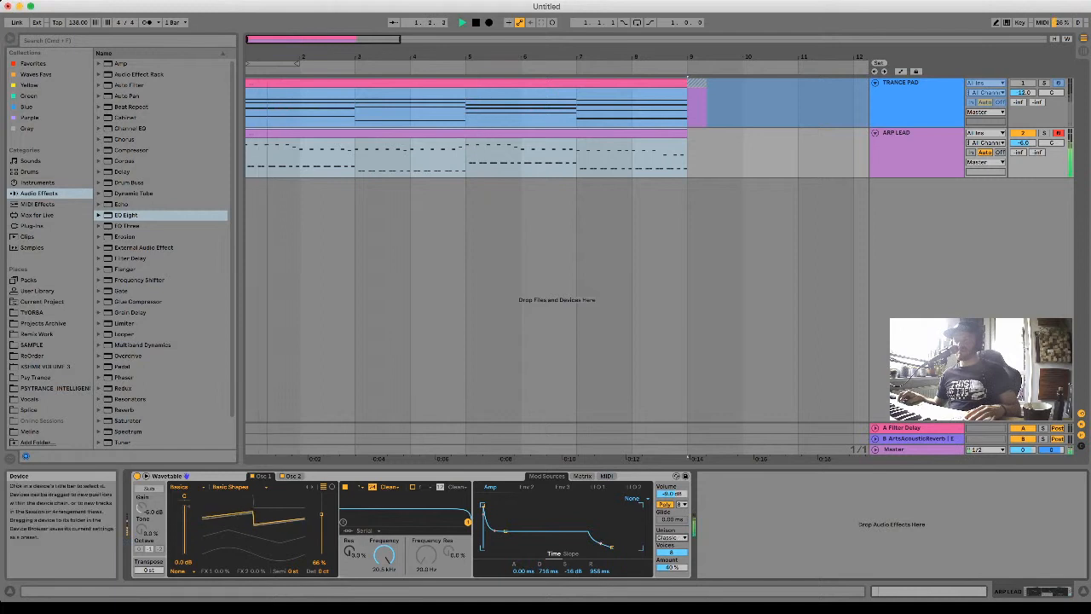
{"action": "left_click_drag", "start_coordinate": [671, 566], "coordinate": [672, 554]}
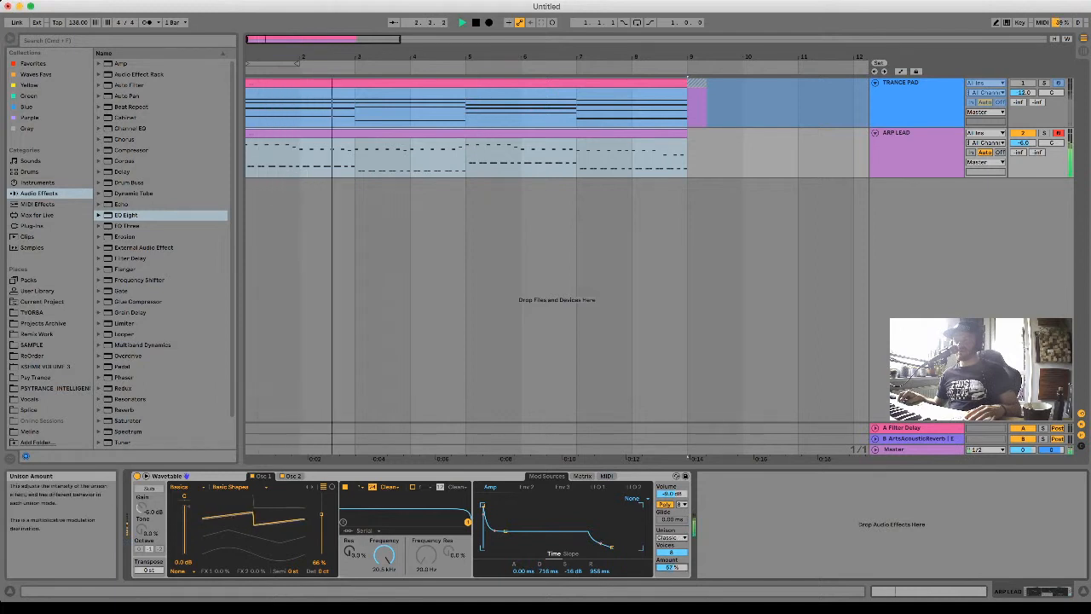
{"action": "key", "text": "space"}
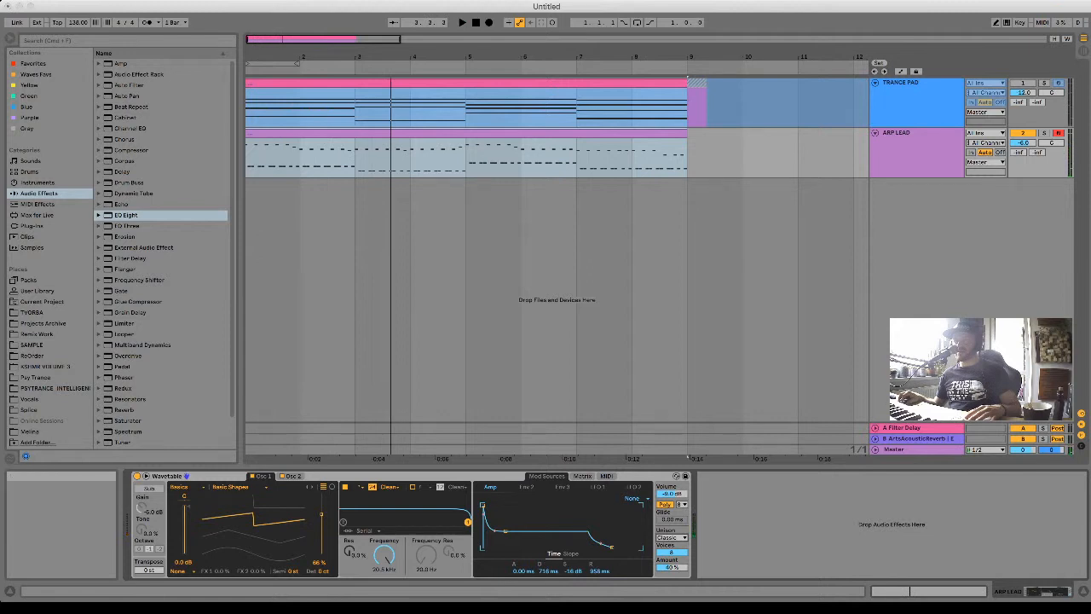
{"action": "key", "text": "space"}
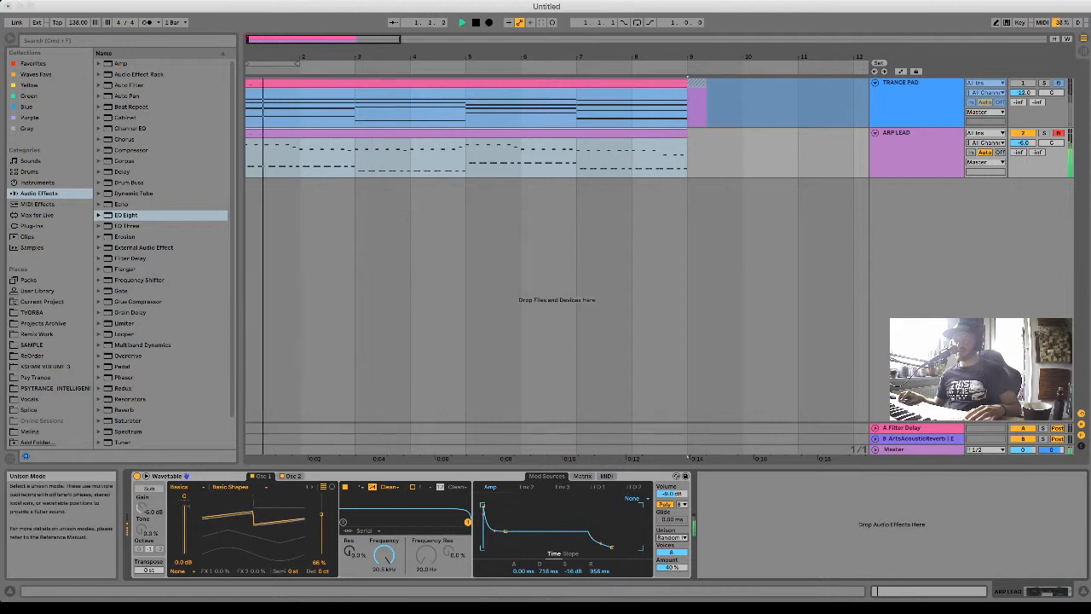
{"action": "left_click", "coordinate": [671, 538]}
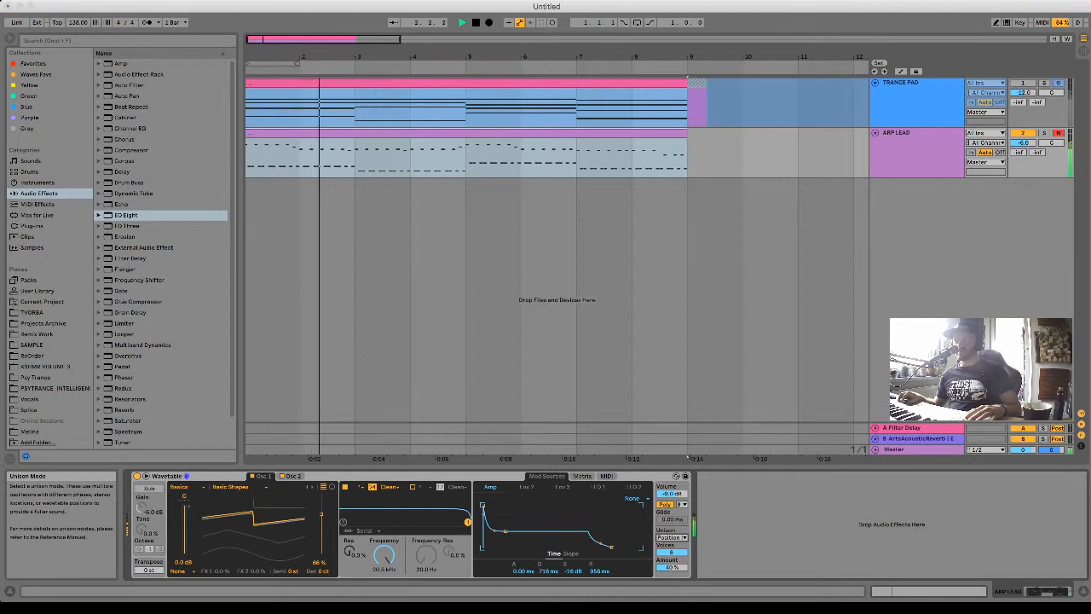
Set the ARP LEAD Wavetable's unison mode to Noise and play the arp briefly.
{"action": "left_click", "coordinate": [672, 526]}
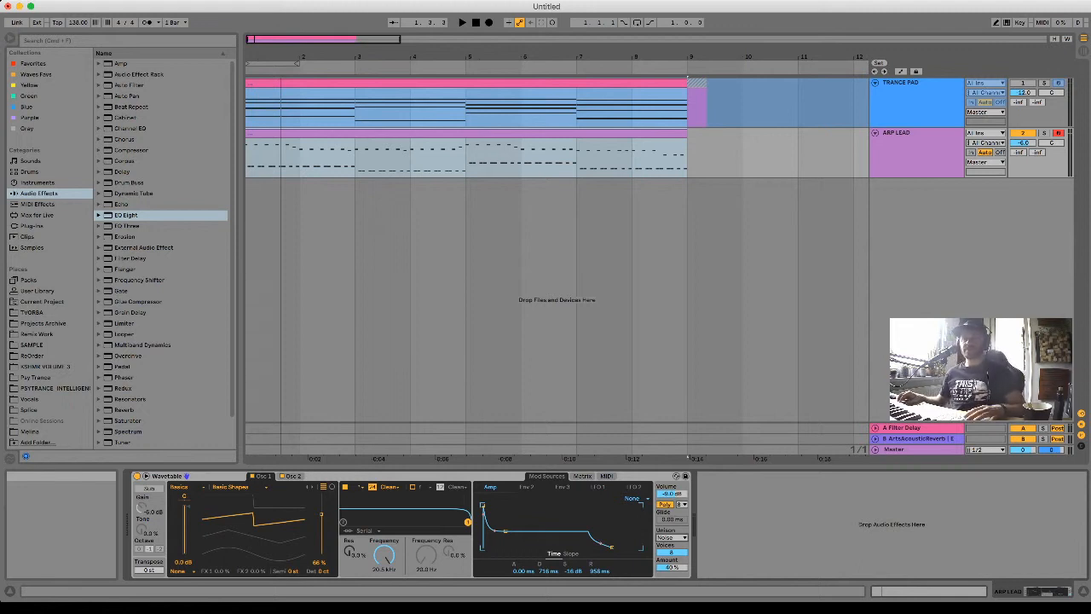
{"action": "key", "text": "space"}
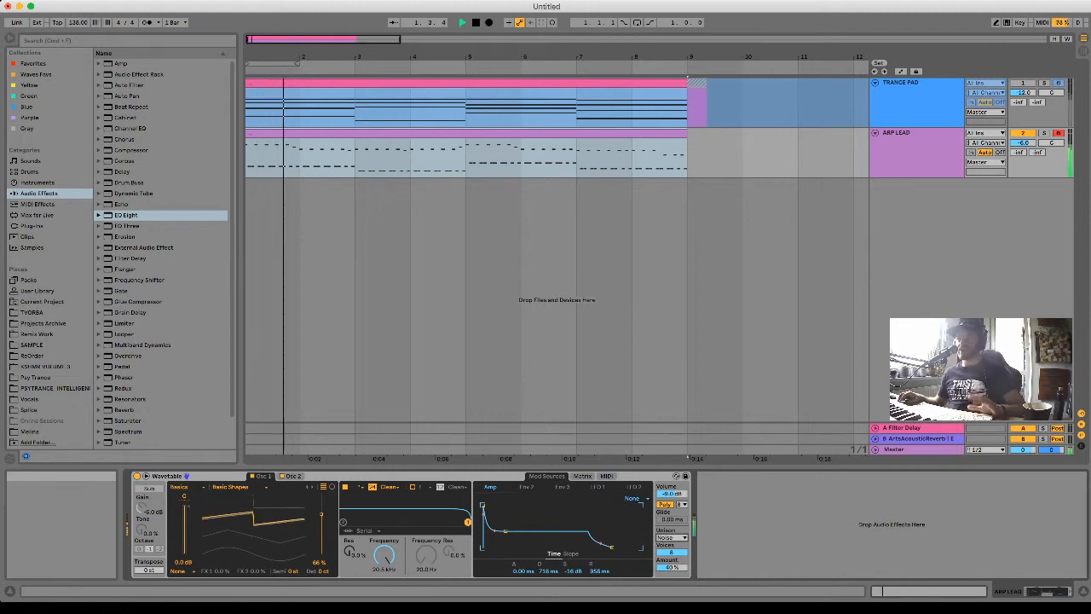
{"action": "key", "text": "space"}
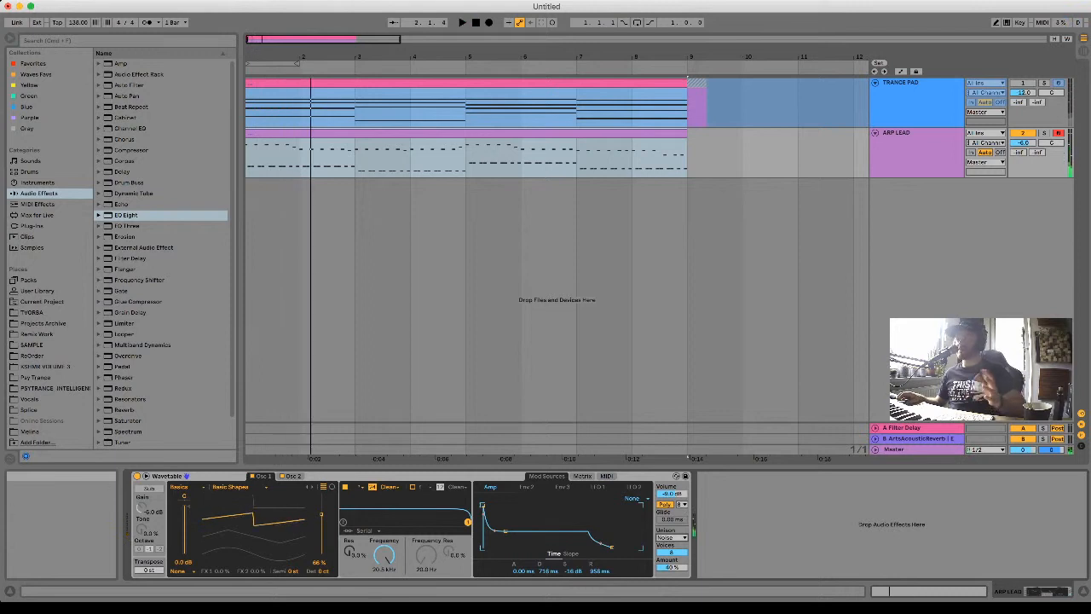
Insert a new MIDI track below ARP LEAD and freeze the ARP LEAD track.
{"action": "left_click", "coordinate": [917, 133]}
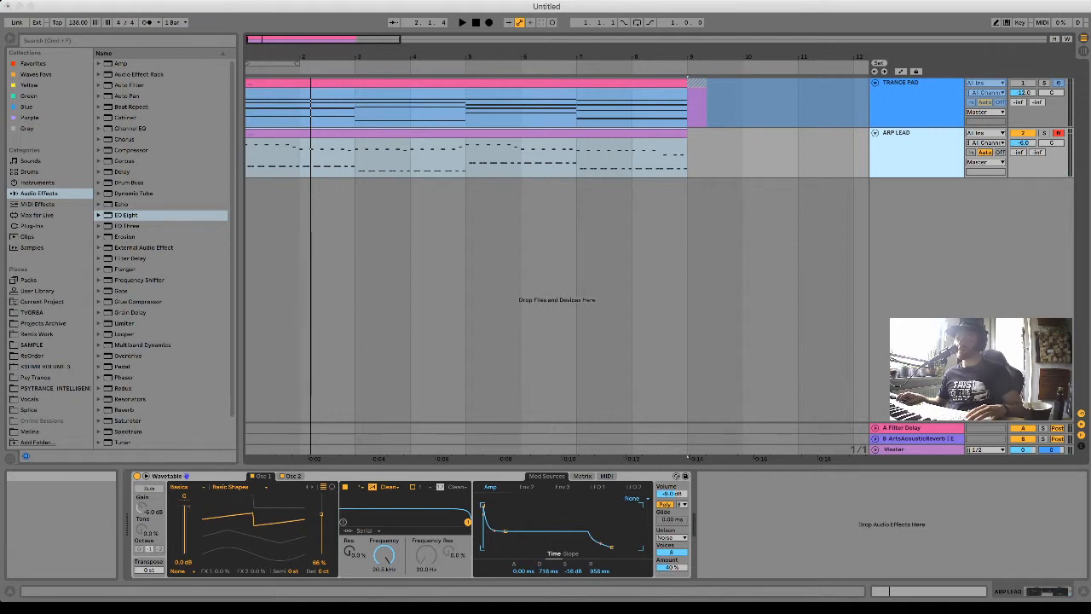
{"action": "key", "text": "super+shift+t"}
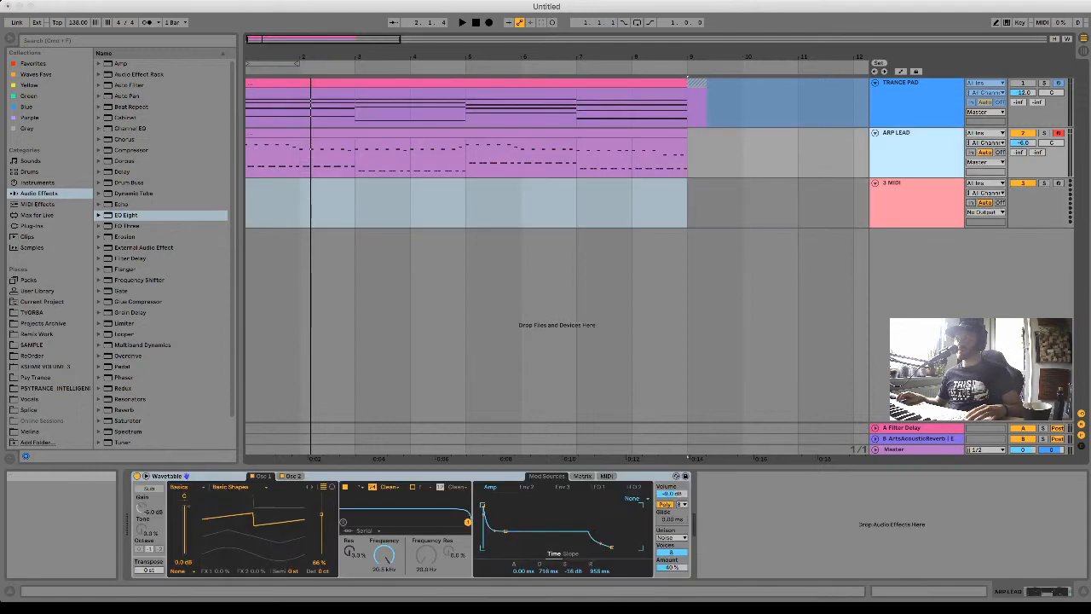
{"action": "key", "text": "super+Tab"}
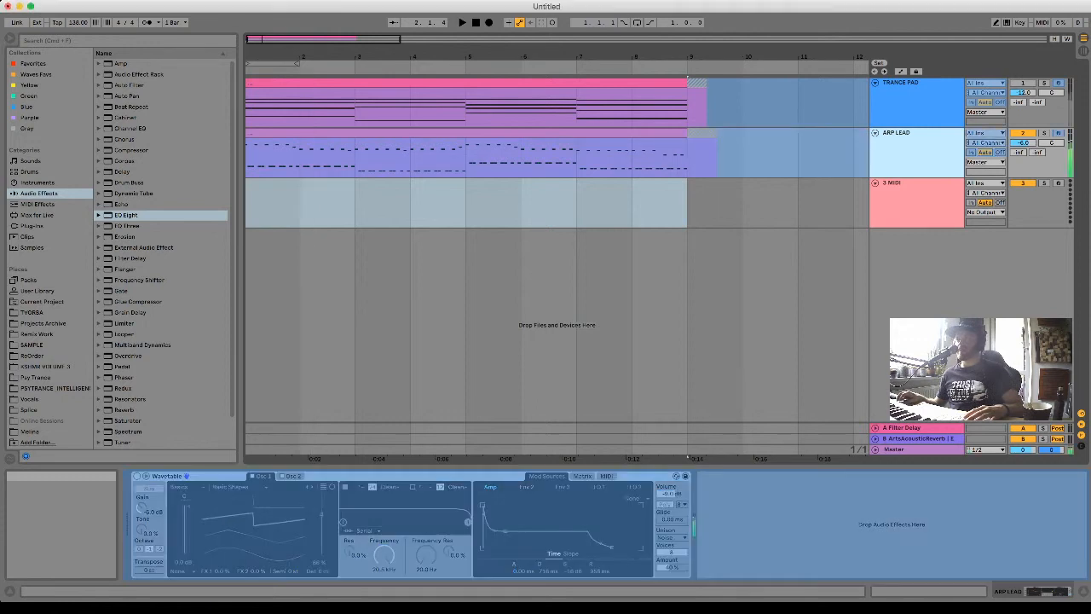
Turn the TRANCE PAD track back on and lower its volume to -21.7 dB, playing it together with the arp.
{"action": "left_click", "coordinate": [1023, 83]}
{"action": "key", "text": "space"}
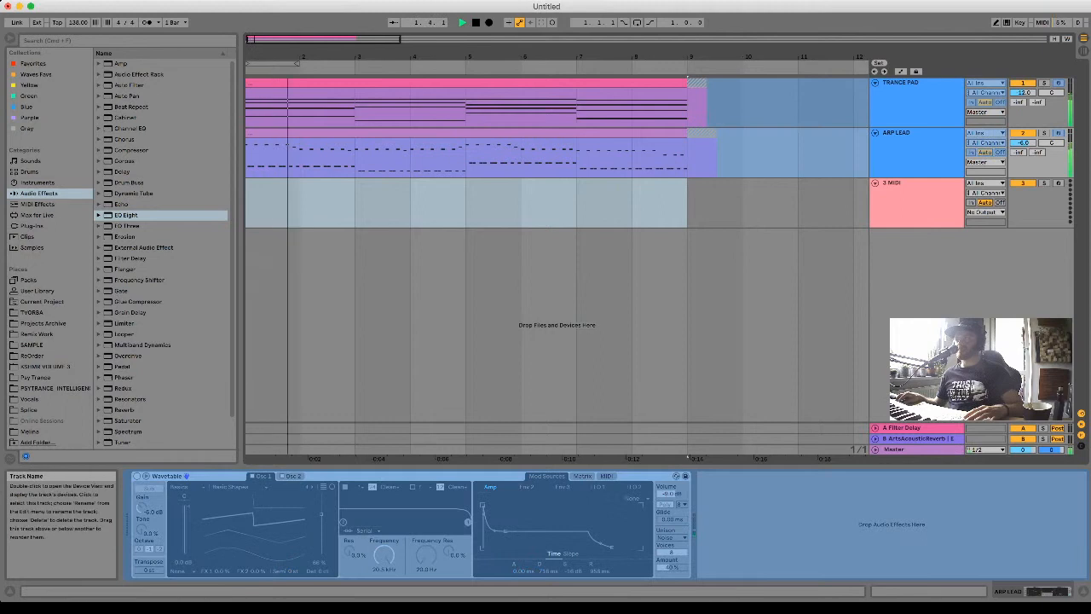
{"action": "key", "text": "space"}
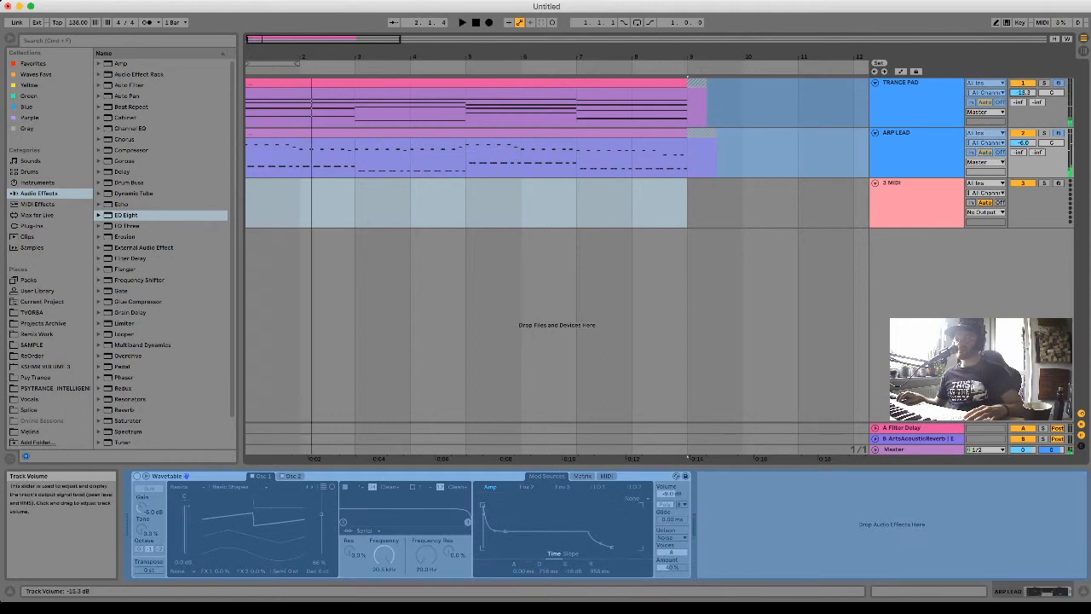
{"action": "left_click_drag", "start_coordinate": [1023, 92], "coordinate": [1023, 101]}
{"action": "key", "text": "space"}
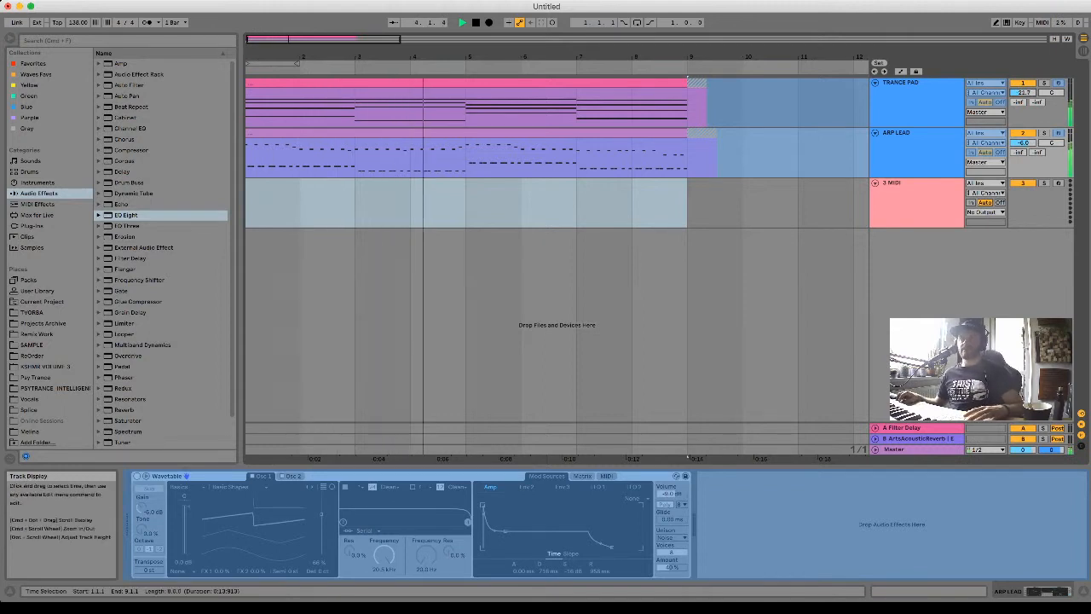
Group the ARP LEAD track and add an EQ Eight to the group.
{"action": "left_click", "coordinate": [915, 148]}
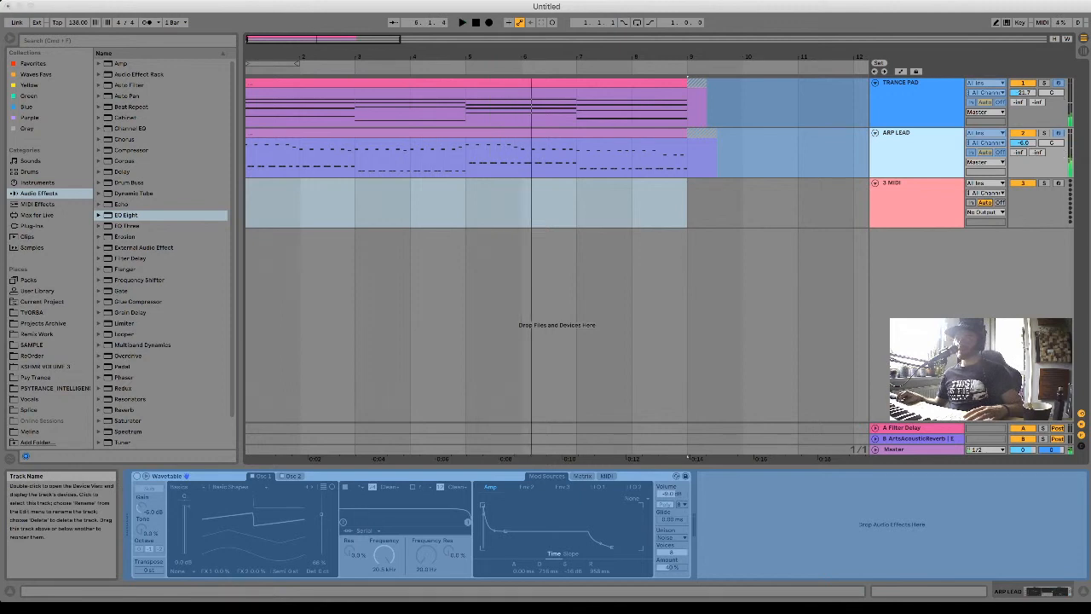
{"action": "key", "text": "super+g"}
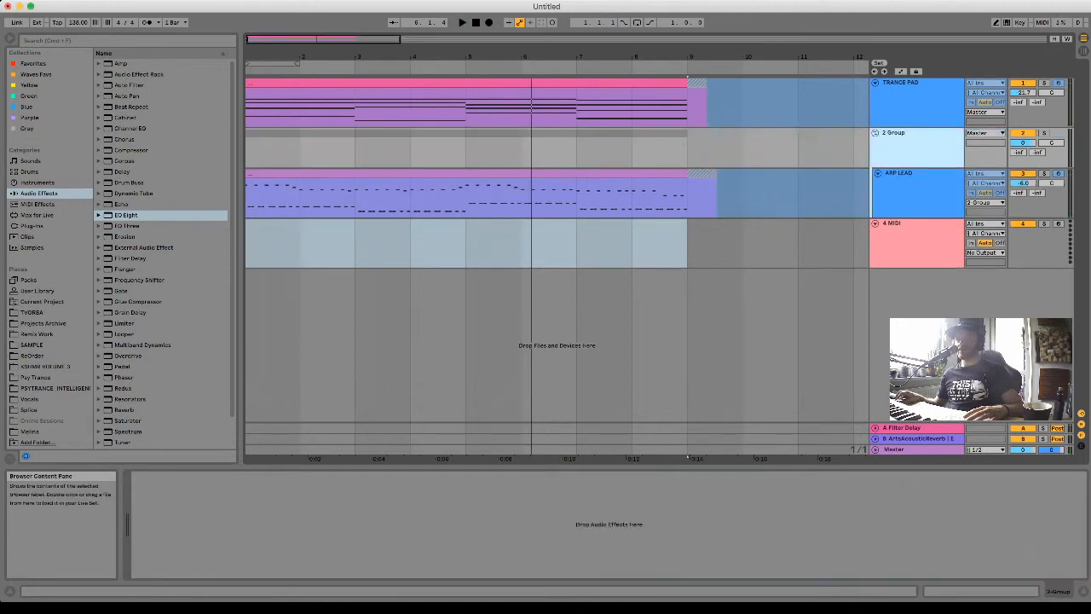
{"action": "double_click", "coordinate": [125, 214]}
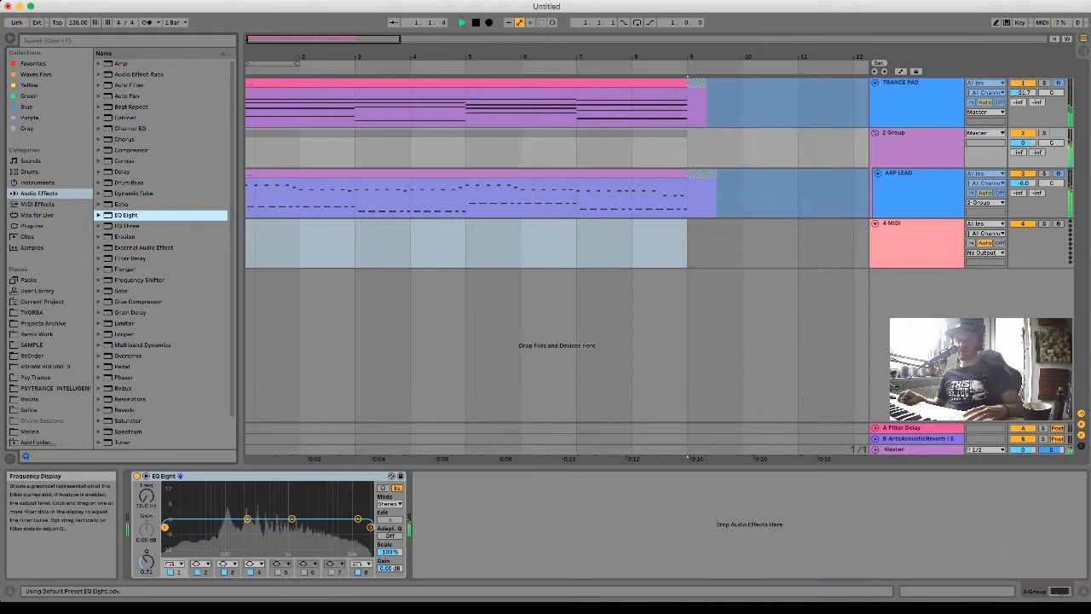
In the group's EQ Eight, set the low cut to about 80 Hz and slightly boost the two high bands during playback.
{"action": "key", "text": "space"}
{"action": "key", "text": "space"}
{"action": "left_click_drag", "start_coordinate": [165, 527], "coordinate": [218, 532]}
{"action": "key", "text": "space"}
{"action": "left_click_drag", "start_coordinate": [292, 518], "coordinate": [360, 515]}
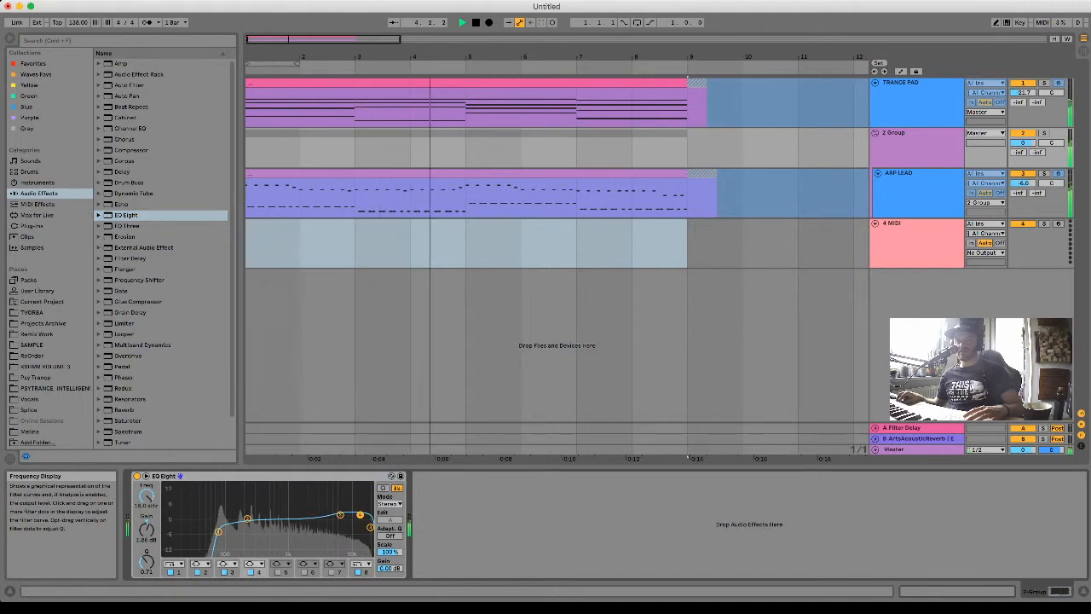
{"action": "left_click_drag", "start_coordinate": [218, 532], "coordinate": [220, 531]}
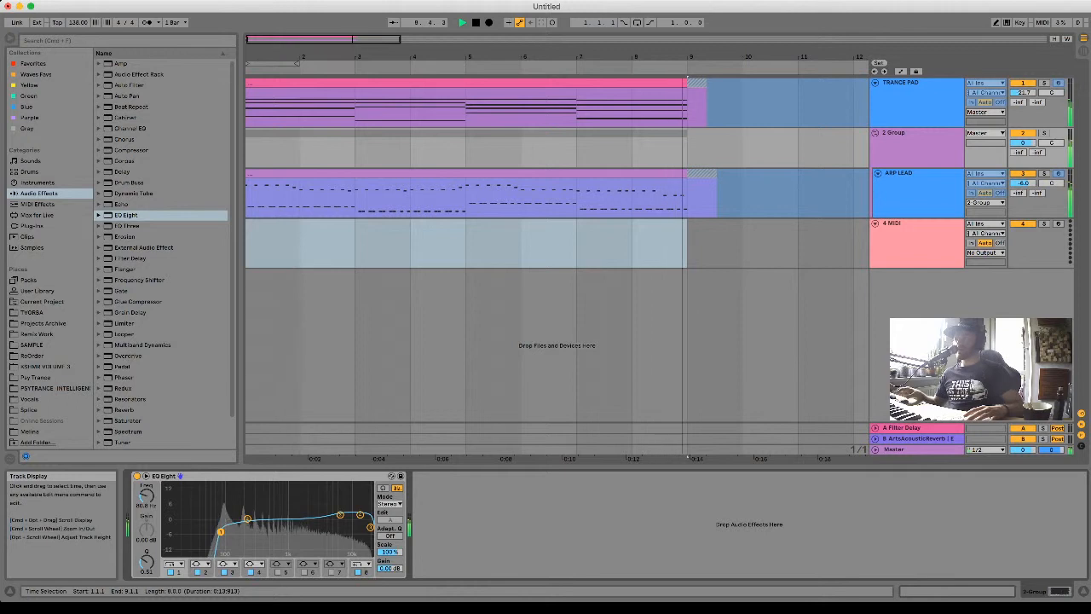
{"action": "key", "text": "space"}
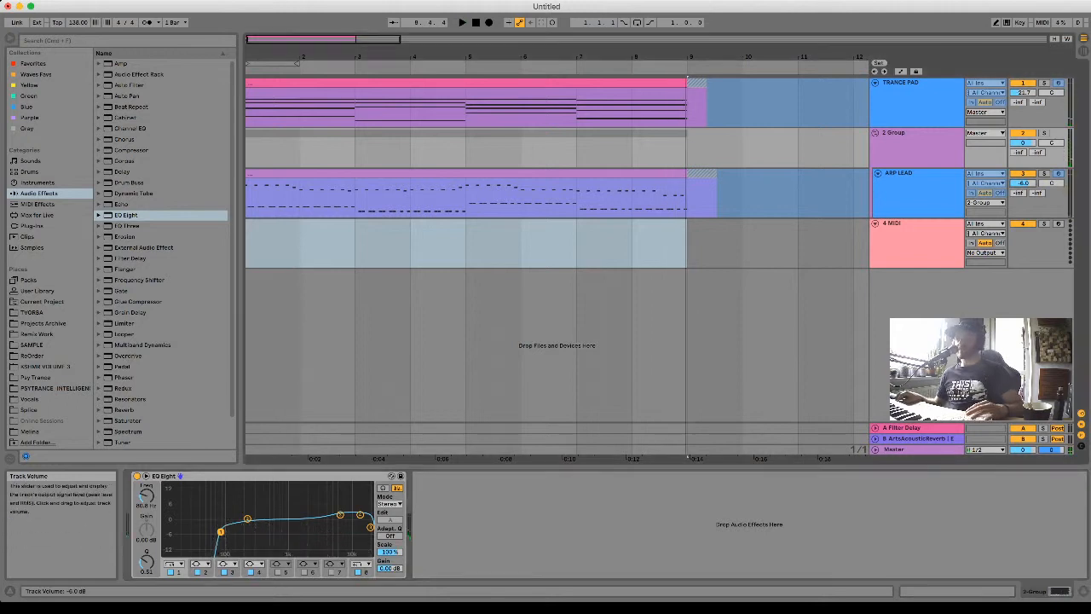
Load the Wavetable instrument onto the new empty MIDI track.
{"action": "left_click", "coordinate": [917, 235]}
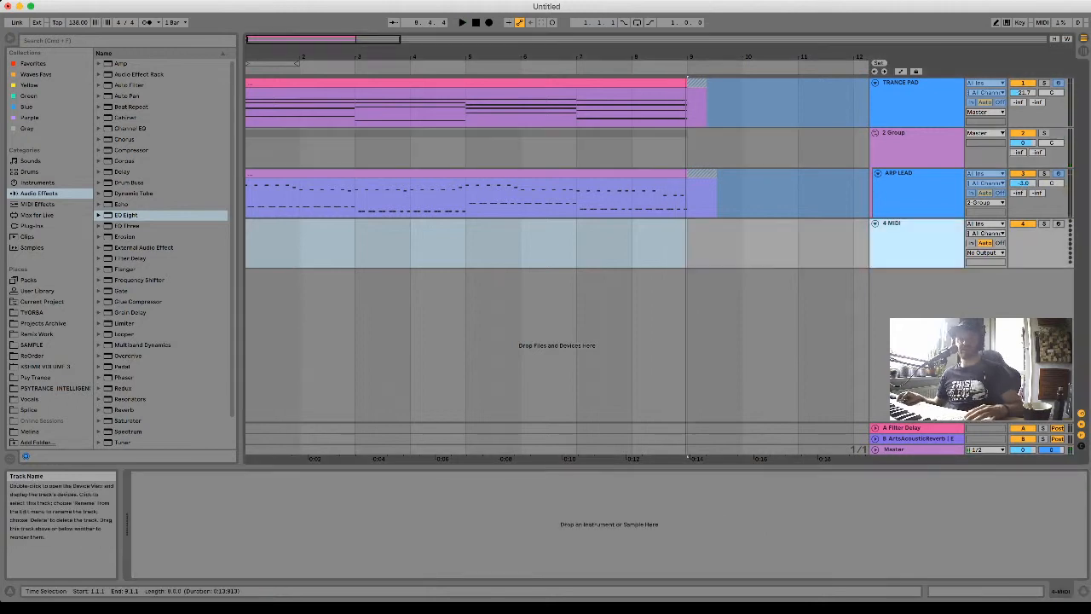
{"action": "left_click", "coordinate": [30, 171]}
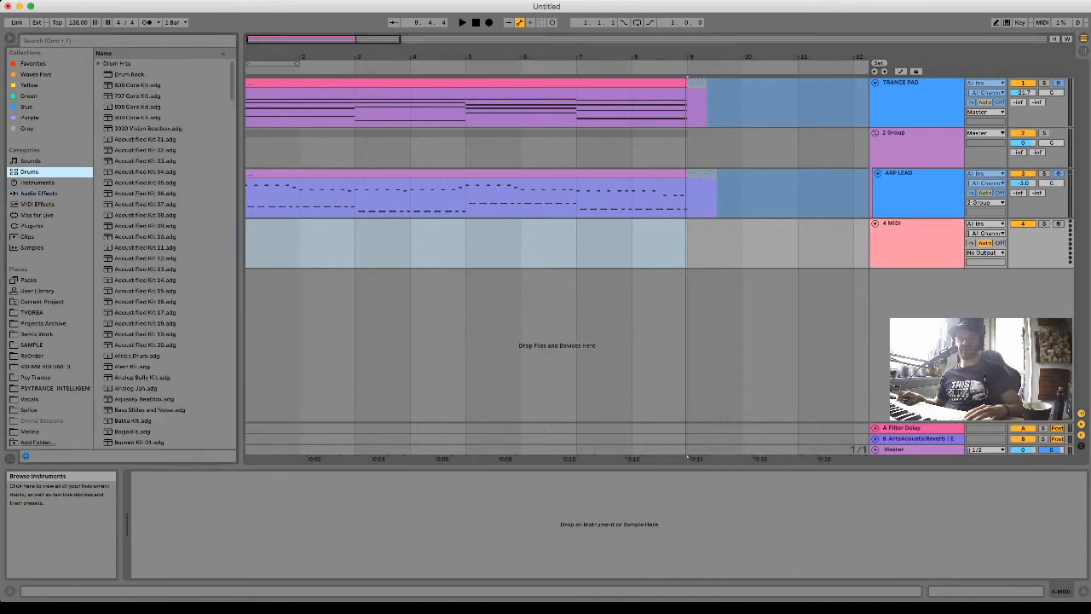
{"action": "left_click", "coordinate": [37, 182]}
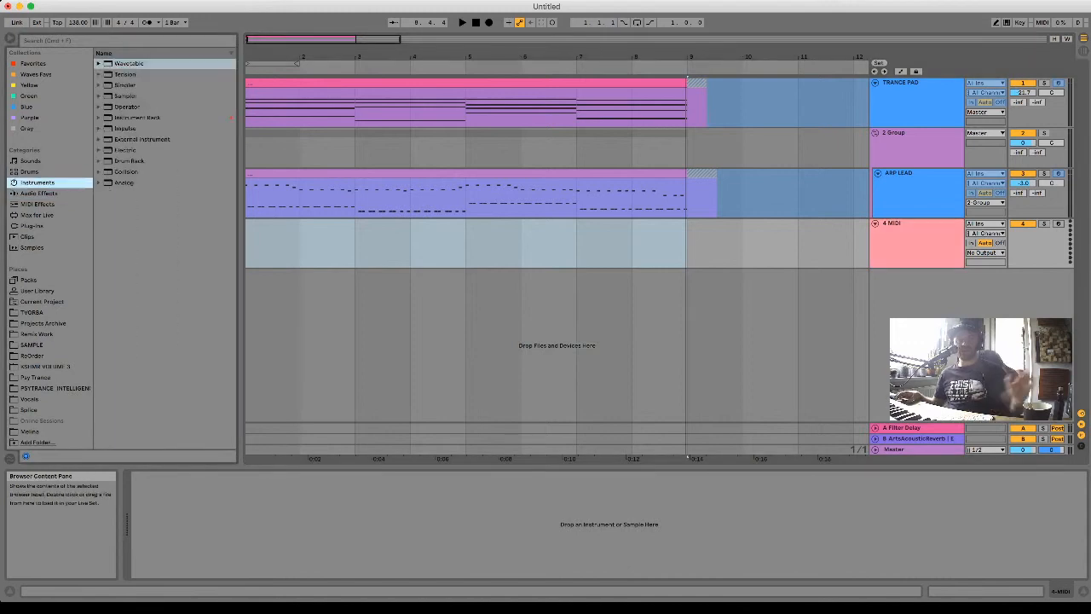
{"action": "left_click", "coordinate": [129, 64]}
{"action": "key", "text": "Return"}
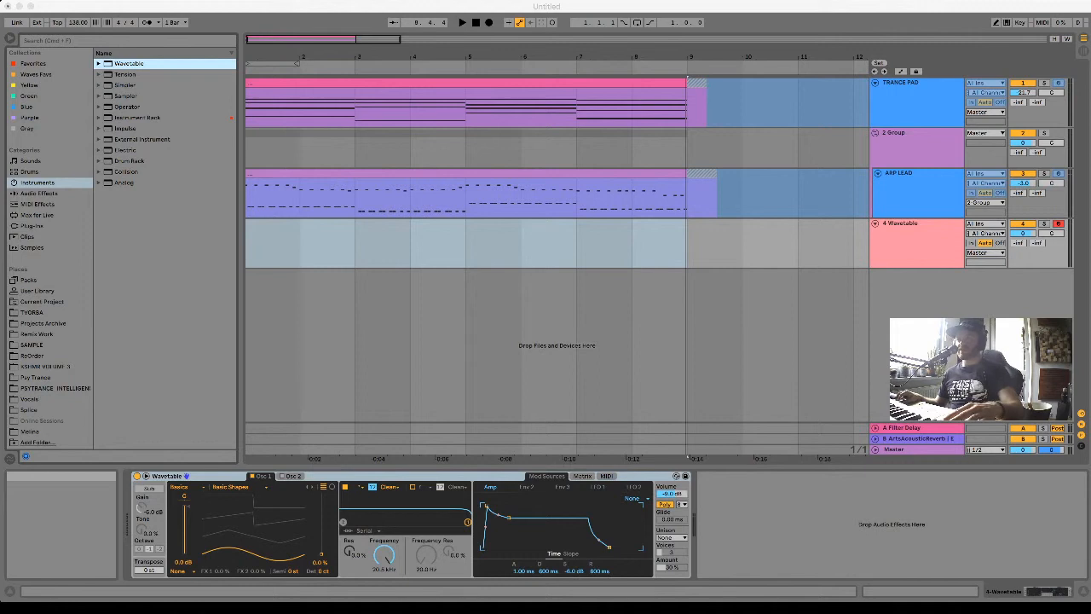
Rename the new Wavetable track as SUB BASS.
{"action": "left_click", "coordinate": [917, 232]}
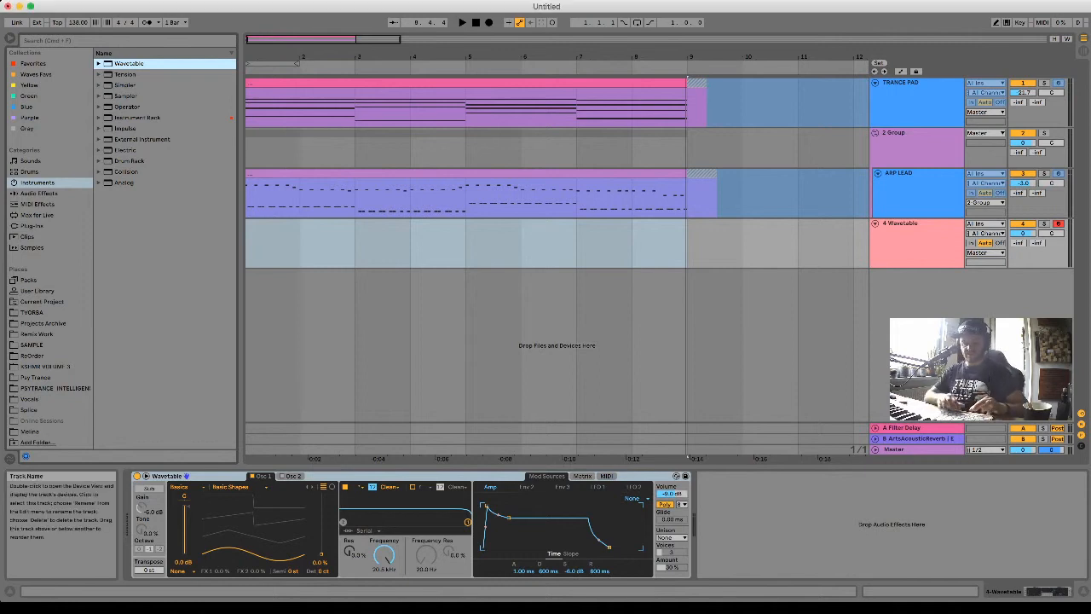
{"action": "left_click", "coordinate": [917, 231]}
{"action": "key", "text": "super+r"}
{"action": "type", "text": "S"}
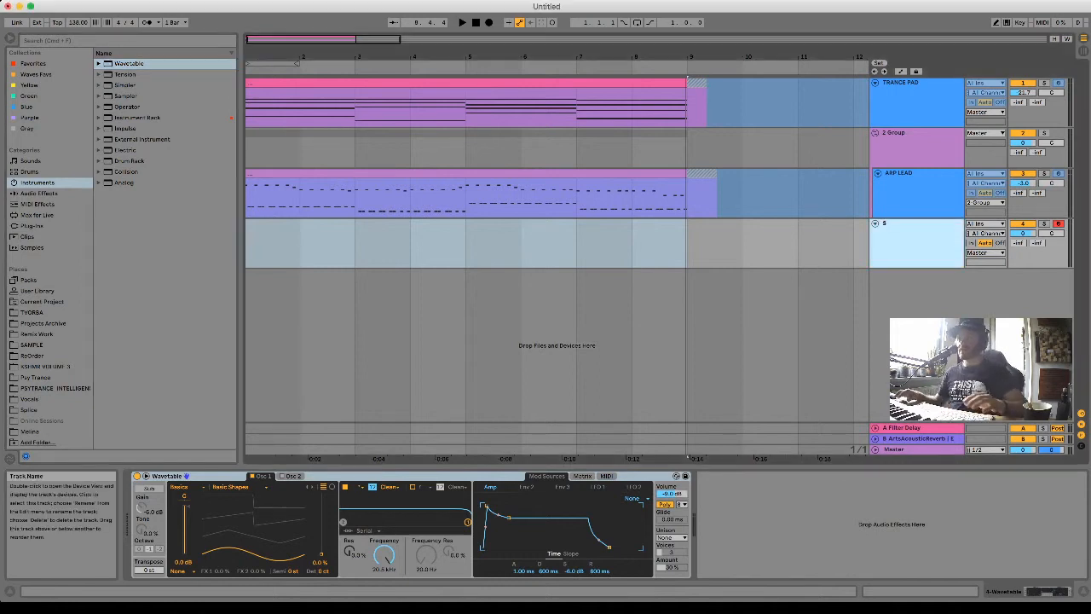
{"action": "type", "text": "UB BASS"}
{"action": "key", "text": "Return"}
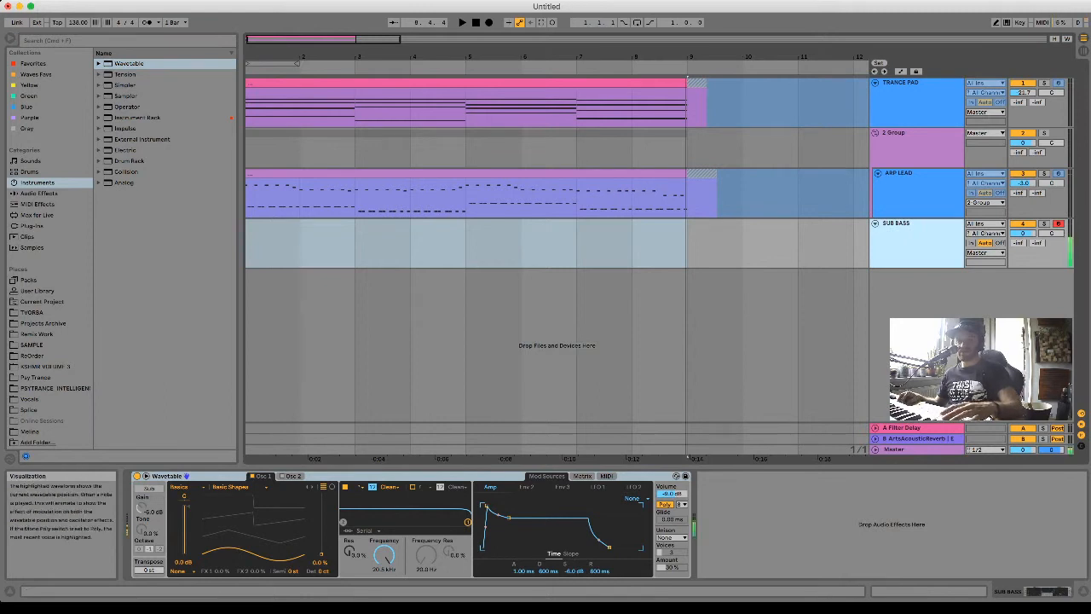
Set the SUB BASS oscillator 1 wavetable position to 66% and lower filter 1's frequency to about 181 Hz.
{"action": "left_click_drag", "start_coordinate": [253, 552], "coordinate": [253, 515]}
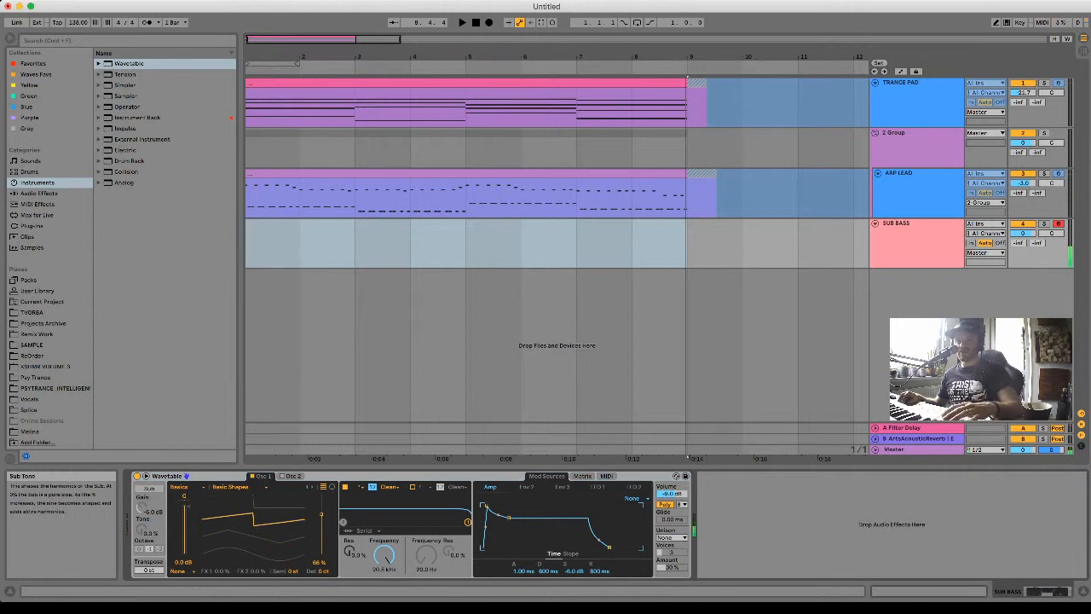
{"action": "left_click", "coordinate": [149, 487]}
{"action": "left_click", "coordinate": [149, 488]}
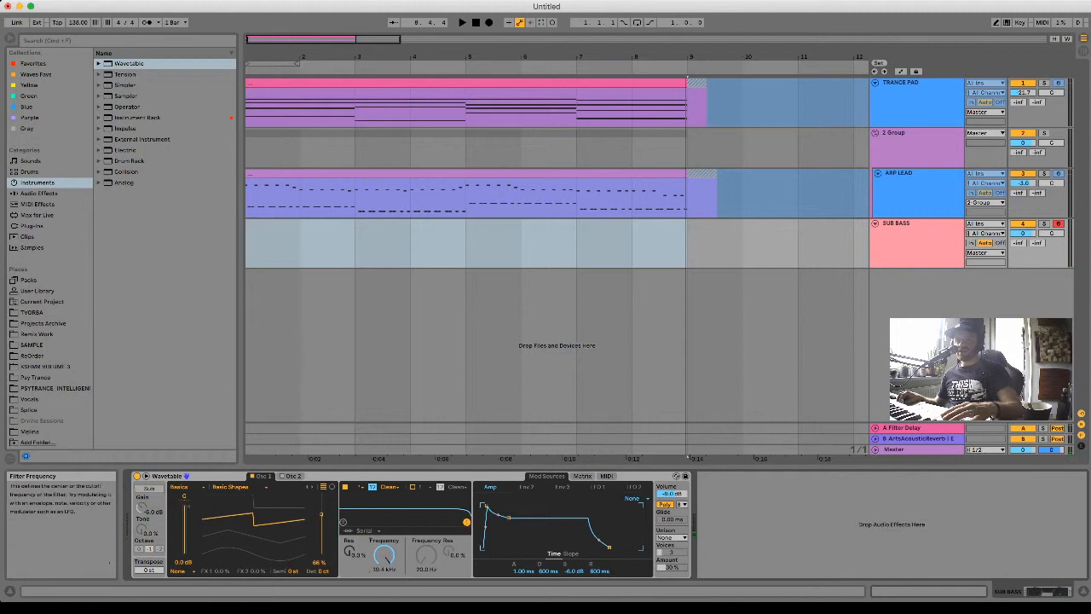
{"action": "left_click_drag", "start_coordinate": [467, 521], "coordinate": [383, 521]}
Modulate the filter 1 frequency with envelope 2 by 64 and lower the cutoff to about 24 Hz.
{"action": "left_click", "coordinate": [526, 487]}
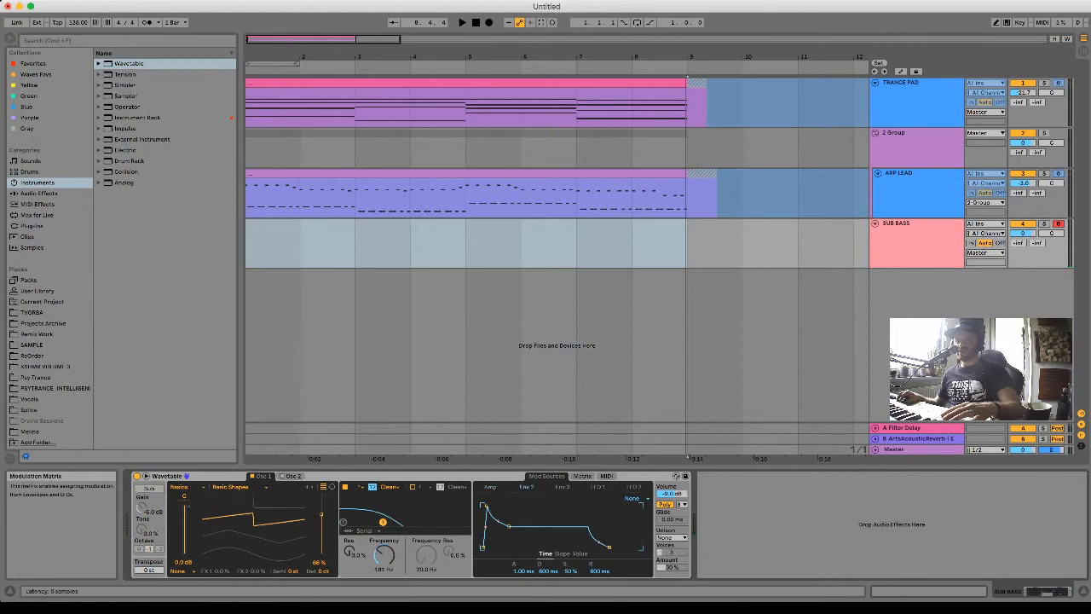
{"action": "left_click", "coordinate": [582, 475]}
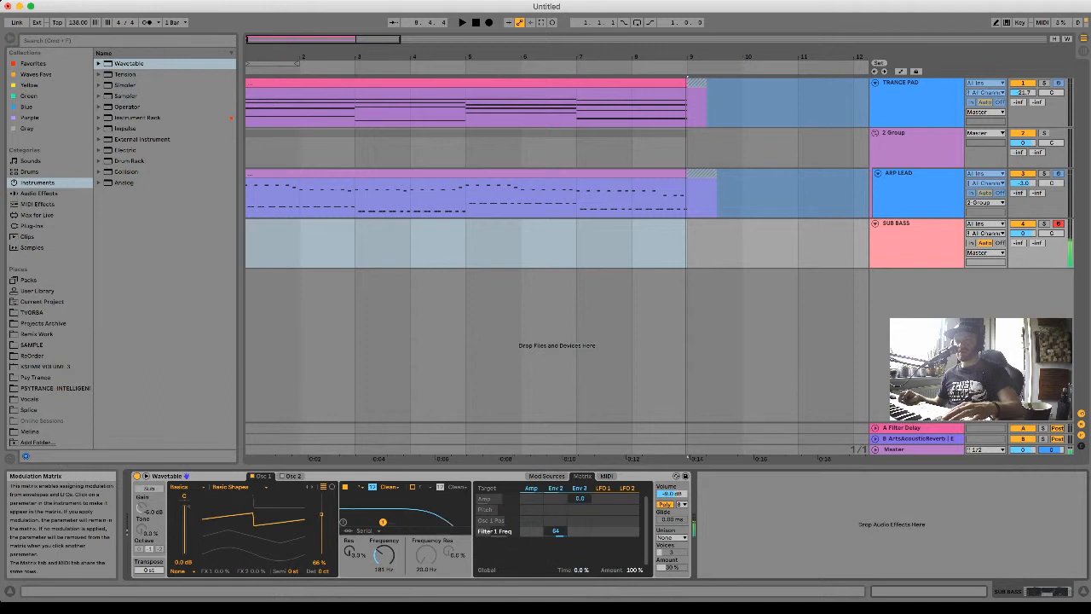
{"action": "left_click_drag", "start_coordinate": [383, 555], "coordinate": [384, 590]}
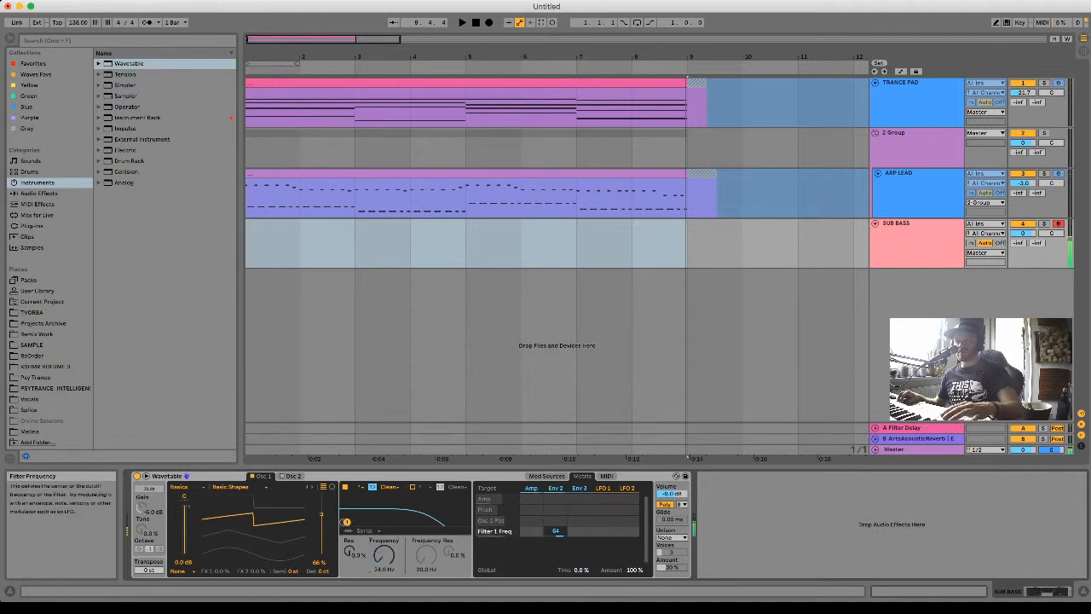
Shape envelope 2 with 0 ms attack, 525 ms decay, 1.4% sustain and 15.6 ms release, and transpose oscillator 1 to -12 semitones.
{"action": "left_click", "coordinate": [546, 475]}
{"action": "mouse_move", "coordinate": [508, 526]}
{"action": "left_mouse_down"}
{"action": "mouse_move", "coordinate": [506, 538]}
{"action": "mouse_move", "coordinate": [483, 506]}
{"action": "mouse_move", "coordinate": [501, 542]}
{"action": "left_mouse_up"}
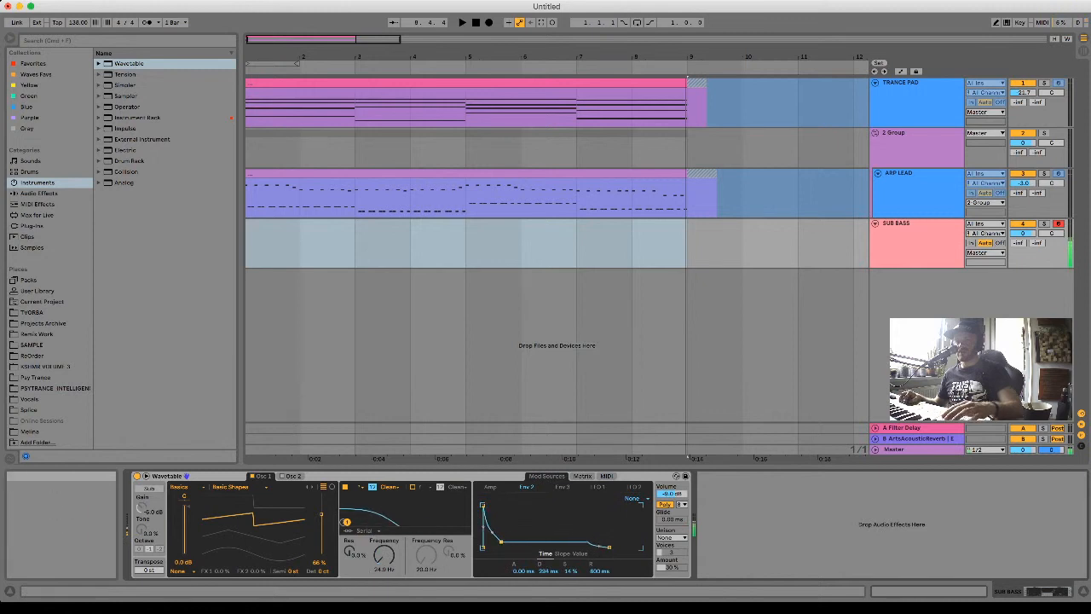
{"action": "left_click_drag", "start_coordinate": [292, 570], "coordinate": [292, 577]}
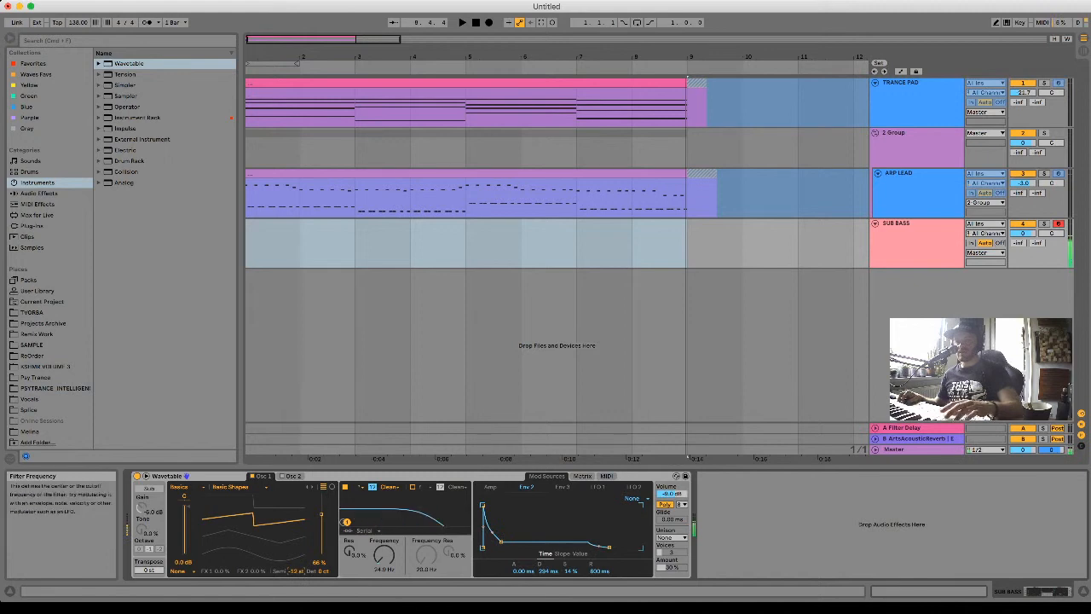
{"action": "left_click_drag", "start_coordinate": [501, 542], "coordinate": [503, 547]}
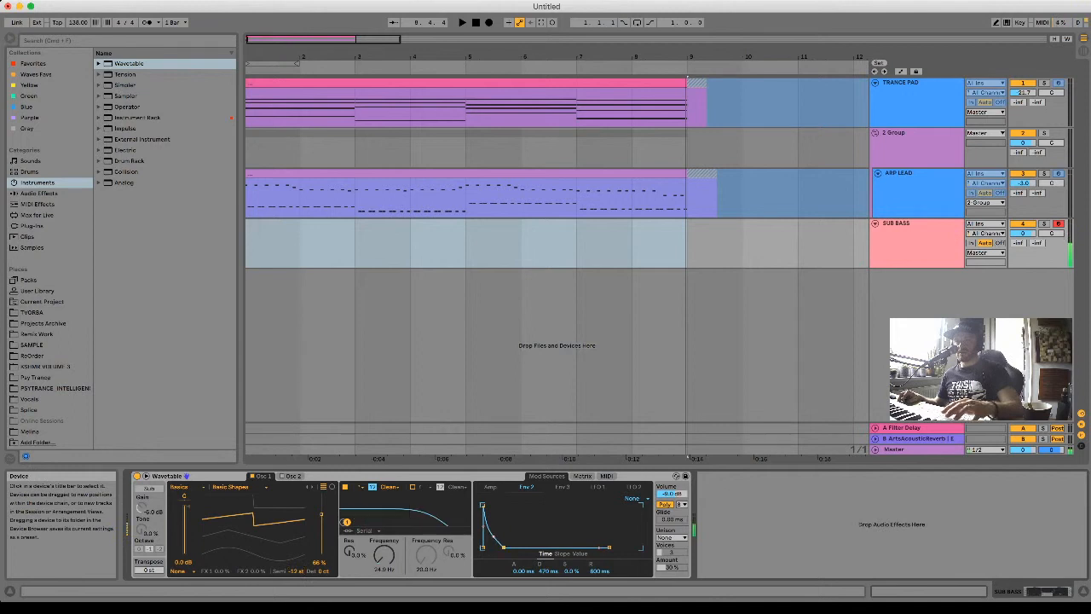
{"action": "left_click_drag", "start_coordinate": [483, 504], "coordinate": [503, 547]}
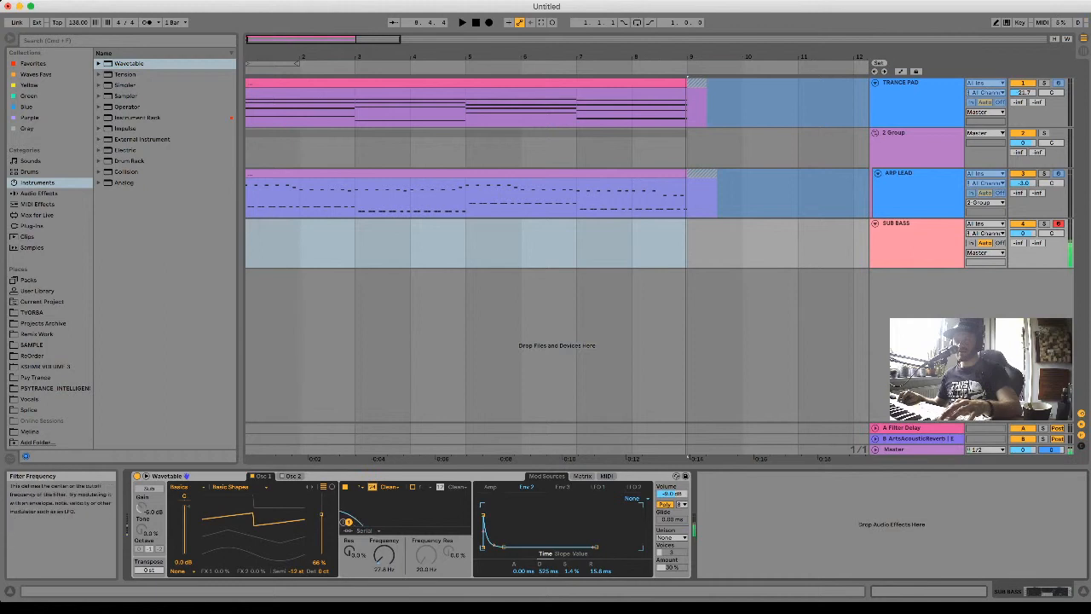
Raise the SUB BASS filter 1 frequency to about 46 Hz and enable the sub oscillator at octave -1.
{"action": "left_click_drag", "start_coordinate": [348, 521], "coordinate": [359, 522]}
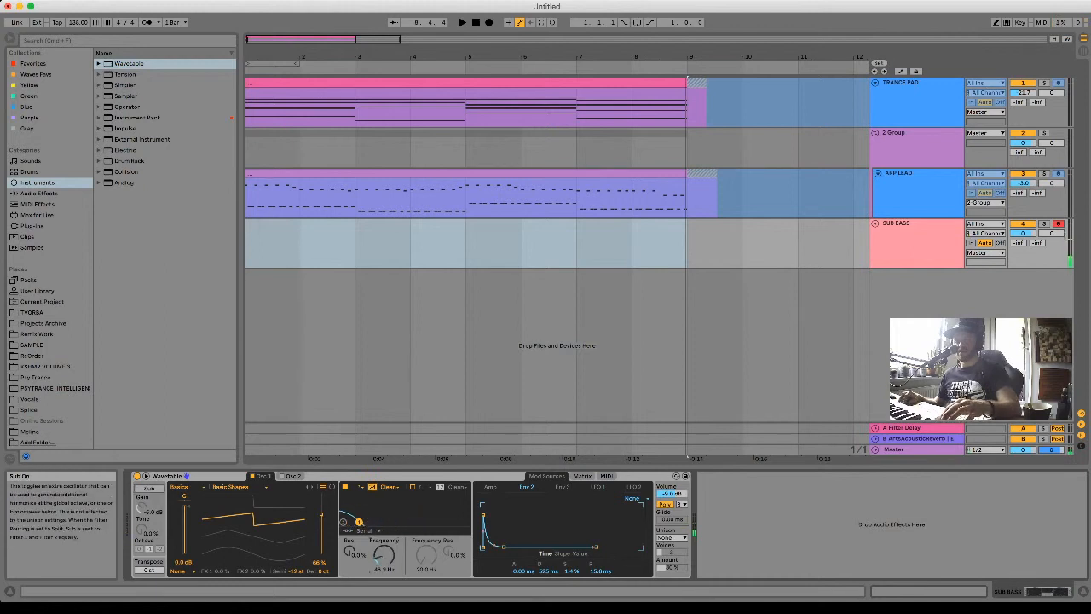
{"action": "left_click", "coordinate": [149, 487]}
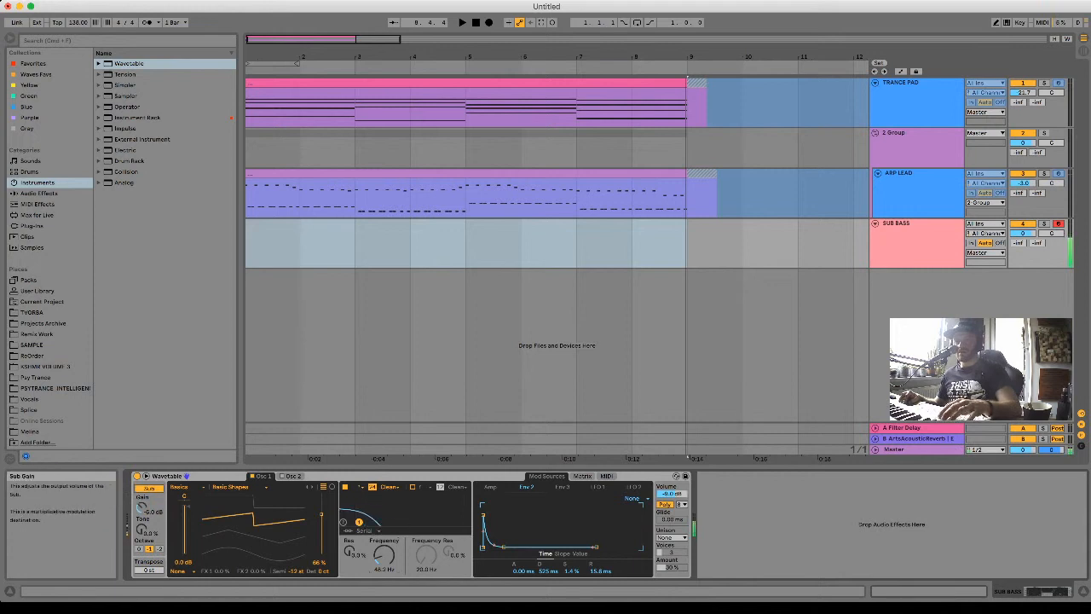
{"action": "left_click", "coordinate": [138, 547]}
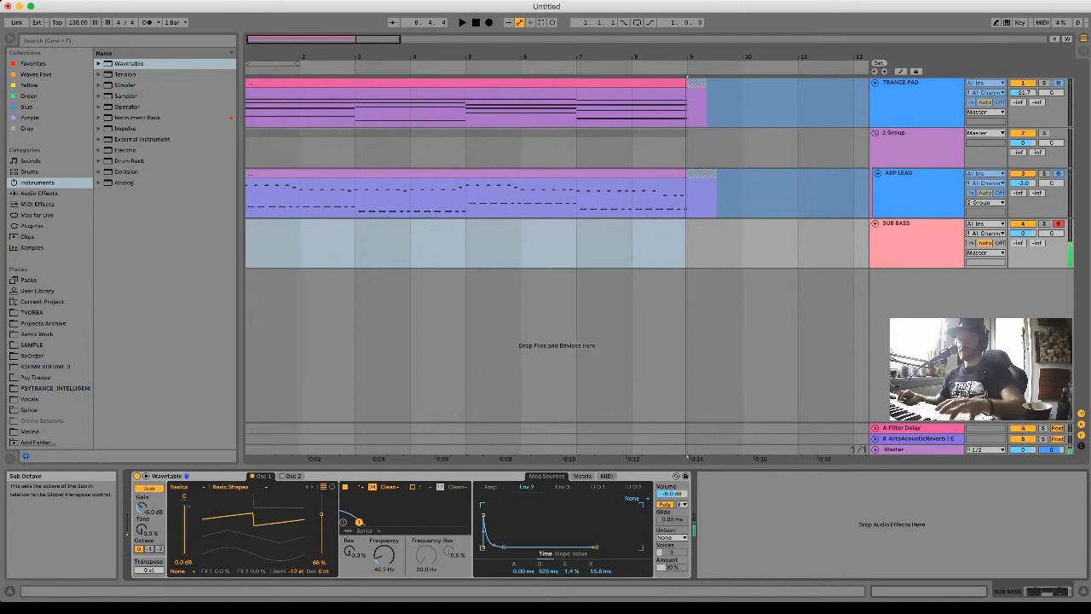
{"action": "left_click", "coordinate": [150, 548]}
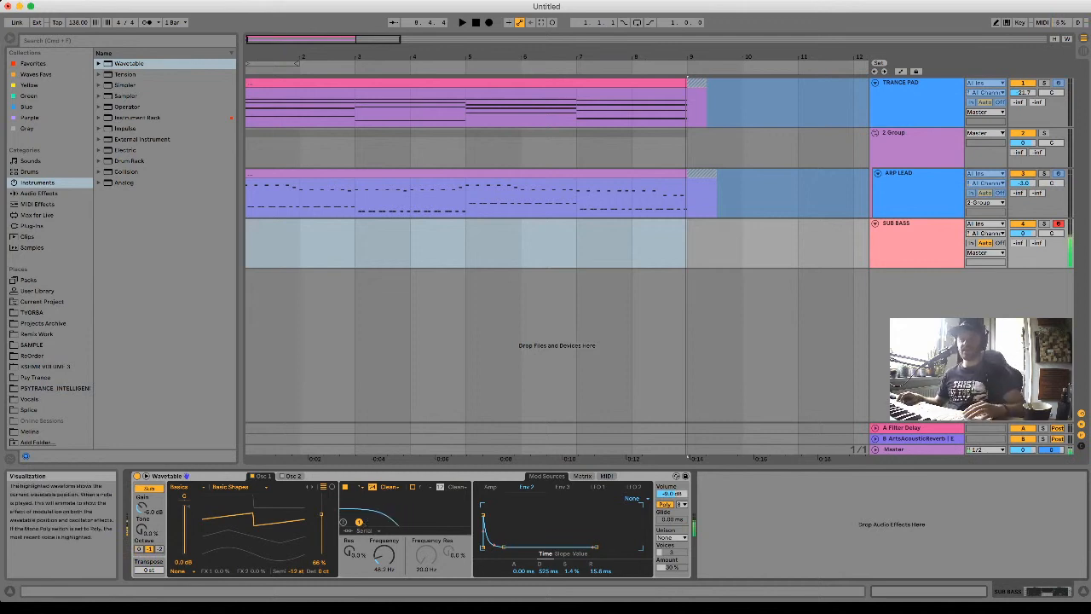
Insert an empty eight-bar MIDI clip on the SUB BASS track, from bar 1 to bar 9.
{"action": "right_click", "coordinate": [465, 243]}
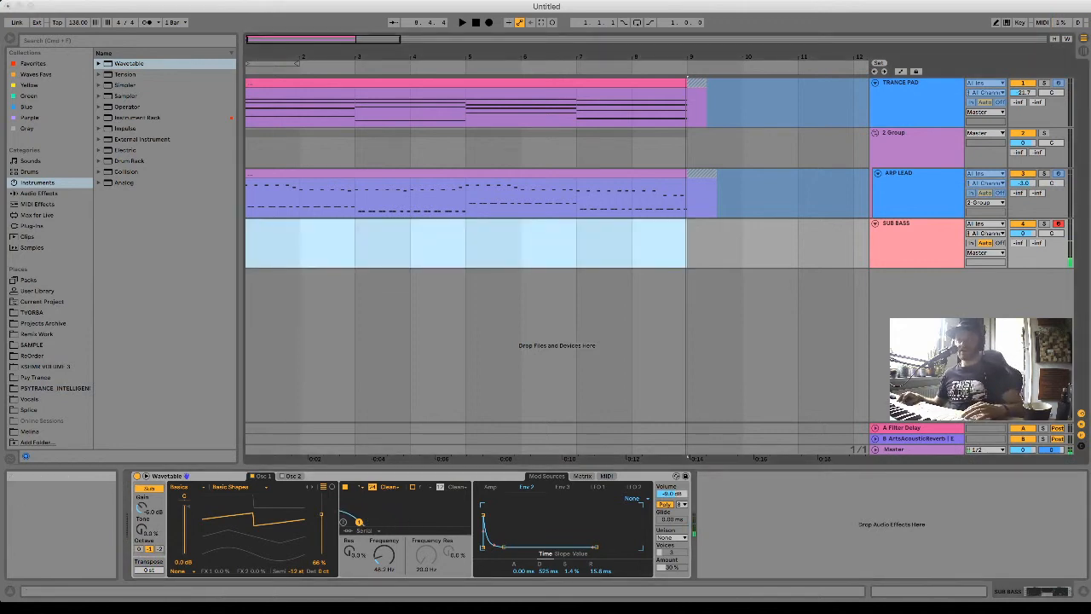
{"action": "left_click_drag", "start_coordinate": [246, 243], "coordinate": [687, 242]}
{"action": "key", "text": "super+shift+m"}
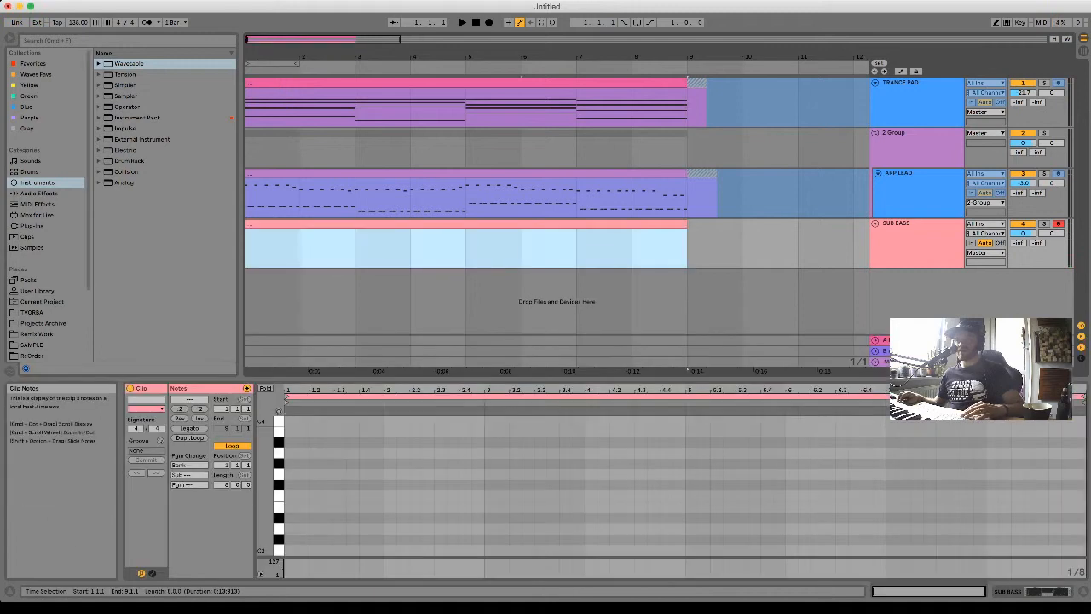
{"action": "right_click", "coordinate": [545, 486]}
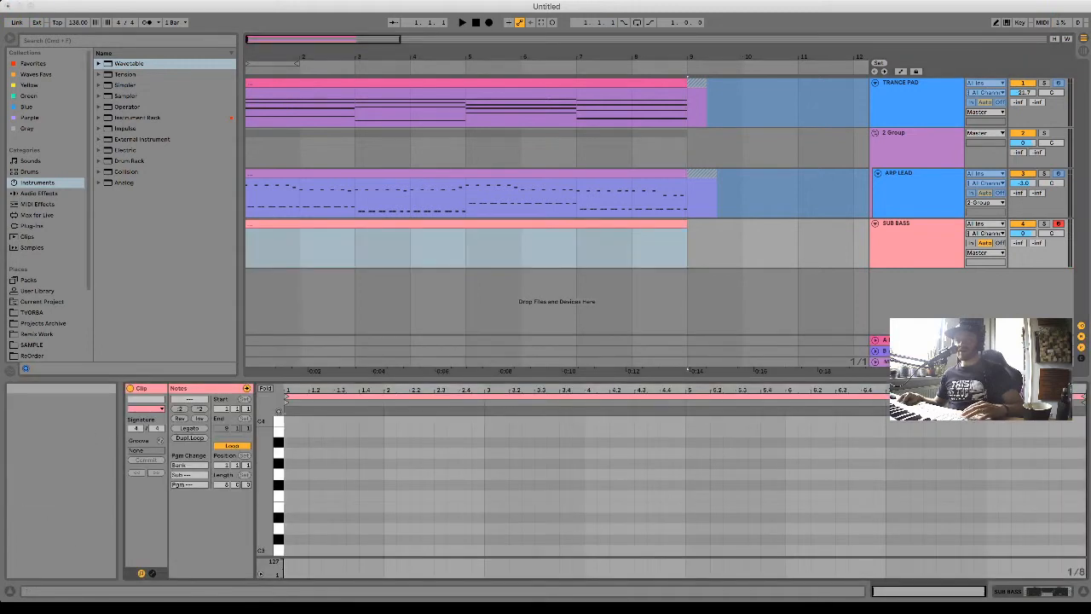
Show the ARP LEAD and SUB BASS clips together and add two adjacent A1 sixteenth notes to the SUB BASS clip, starting at 1.1.3.
{"action": "double_click", "coordinate": [511, 197]}
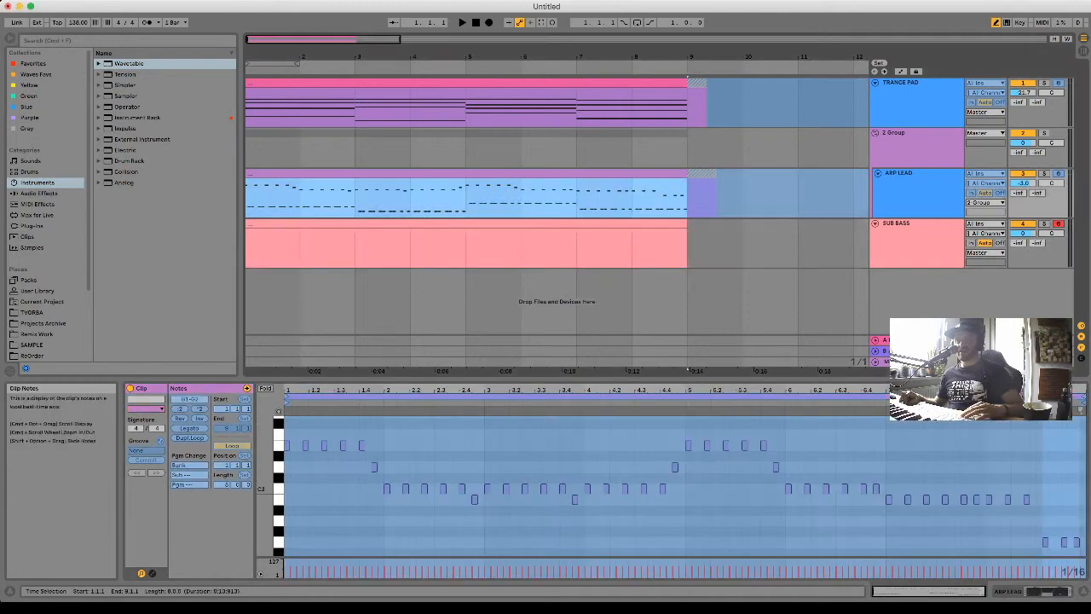
{"action": "left_click", "coordinate": [511, 224], "text": "shift"}
{"action": "left_click", "coordinate": [288, 486]}
{"action": "scroll", "coordinate": [341, 485], "scroll_direction": "down", "scroll_amount": 5}
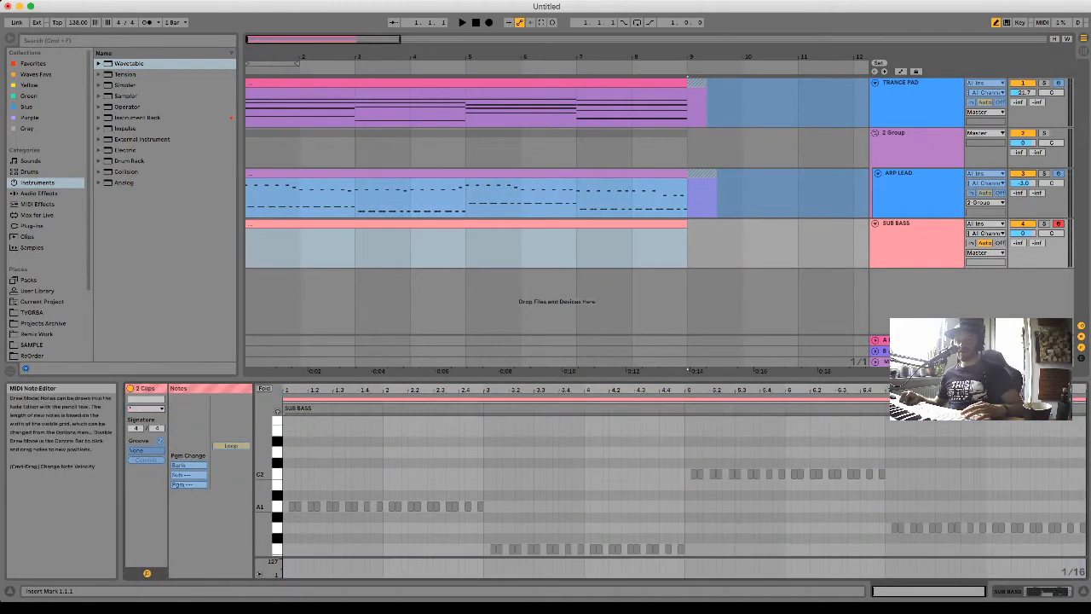
{"action": "left_click", "coordinate": [299, 506]}
{"action": "left_click", "coordinate": [304, 506]}
{"action": "key", "text": "b"}
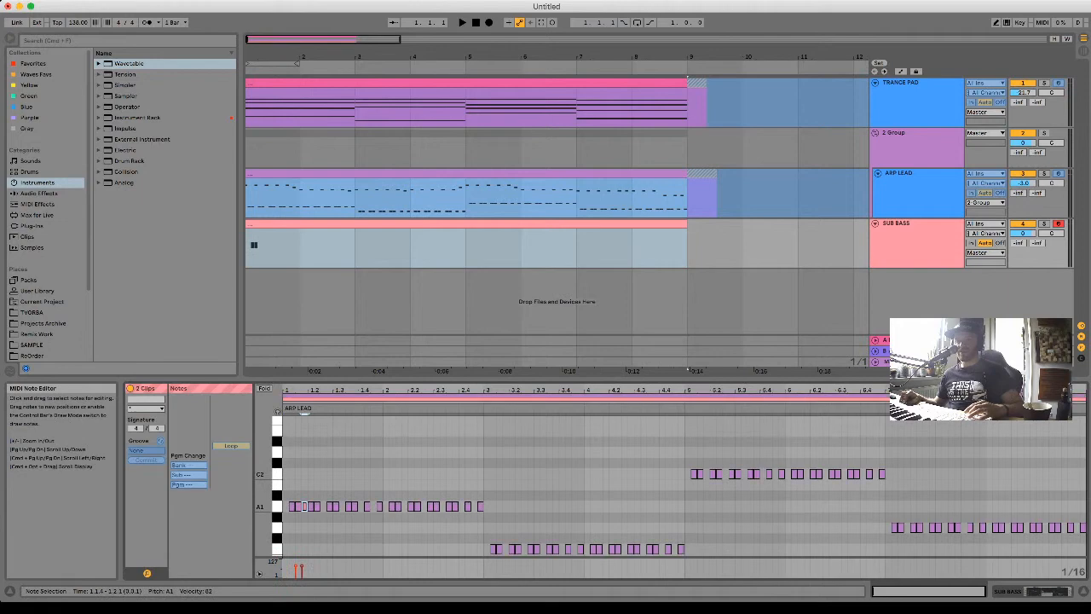
Duplicate the pair of A1 sixteenth notes so that it repeats on every beat through bars 1 and 2.
{"action": "left_click_drag", "start_coordinate": [310, 492], "coordinate": [283, 515]}
{"action": "key", "text": "super+d"}
{"action": "key", "text": "super+d"}
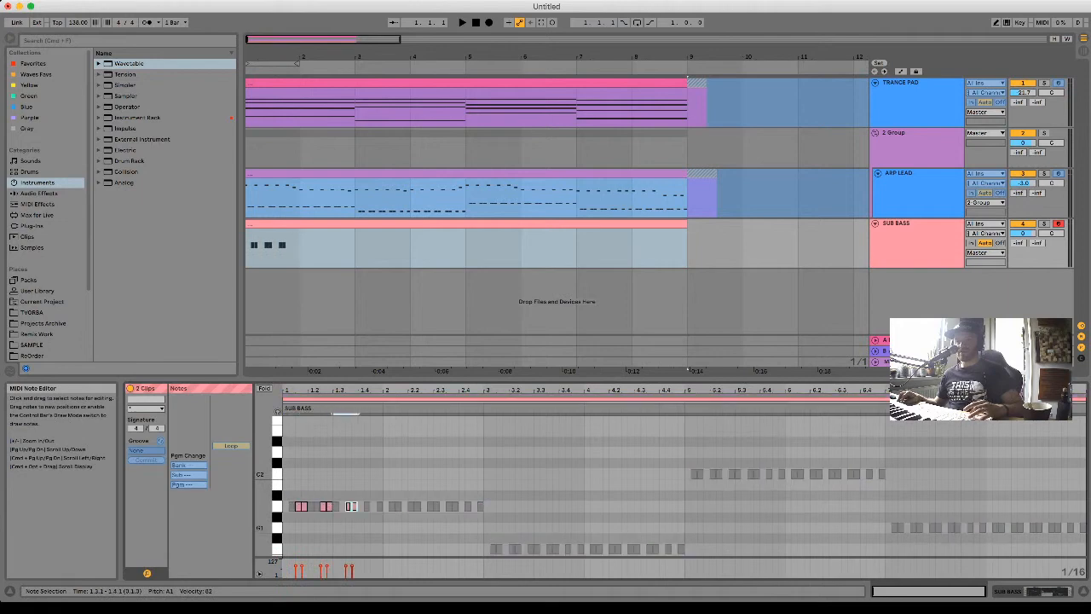
{"action": "key", "text": "super+d"}
{"action": "key", "text": "super+d"}
{"action": "key", "text": "super+d"}
{"action": "key", "text": "super+d"}
{"action": "key", "text": "super+d"}
Duplicate the two-bar A1 bass pattern into bars 3 and 4 and transpose the copy down four semitones to F1.
{"action": "left_click_drag", "start_coordinate": [480, 483], "coordinate": [301, 536]}
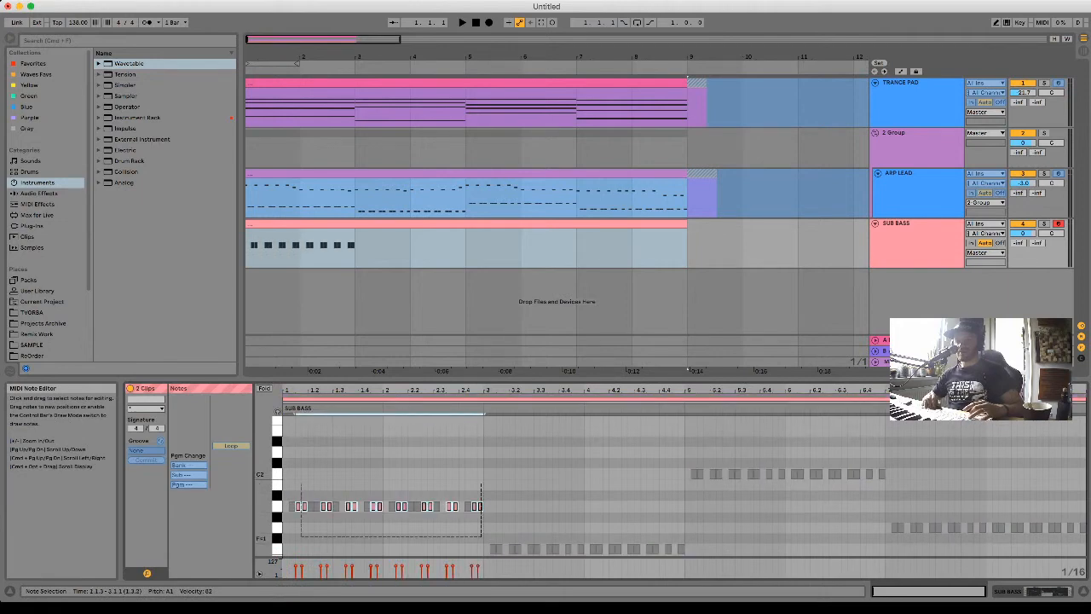
{"action": "key", "text": "super+d"}
{"action": "key", "text": "Down"}
{"action": "key", "text": "Down"}
{"action": "key", "text": "Down"}
{"action": "key", "text": "Down"}
Duplicate the F1 pattern into bars 5 and 6 and transpose the copy up seven semitones to C2.
{"action": "key", "text": "super+d"}
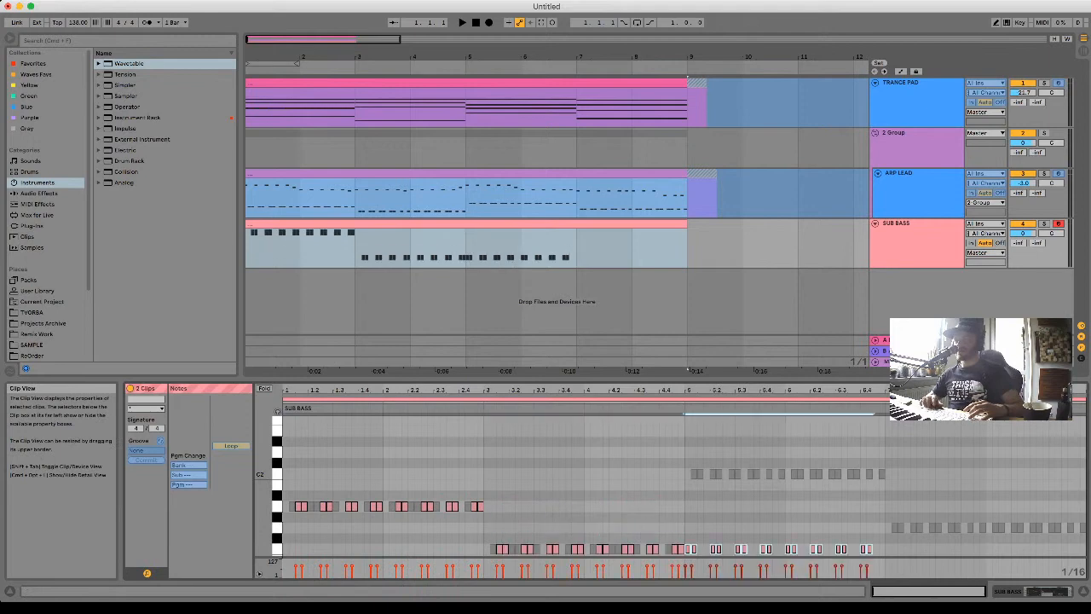
{"action": "key", "text": "Up"}
{"action": "key", "text": "Up"}
{"action": "key", "text": "Up"}
{"action": "key", "text": "Up"}
{"action": "key", "text": "Up"}
{"action": "key", "text": "Up"}
{"action": "key", "text": "Up"}
Duplicate the C2 pattern into bars 7 and 8 and transpose the copy down five semitones to G1.
{"action": "key", "text": "super+d"}
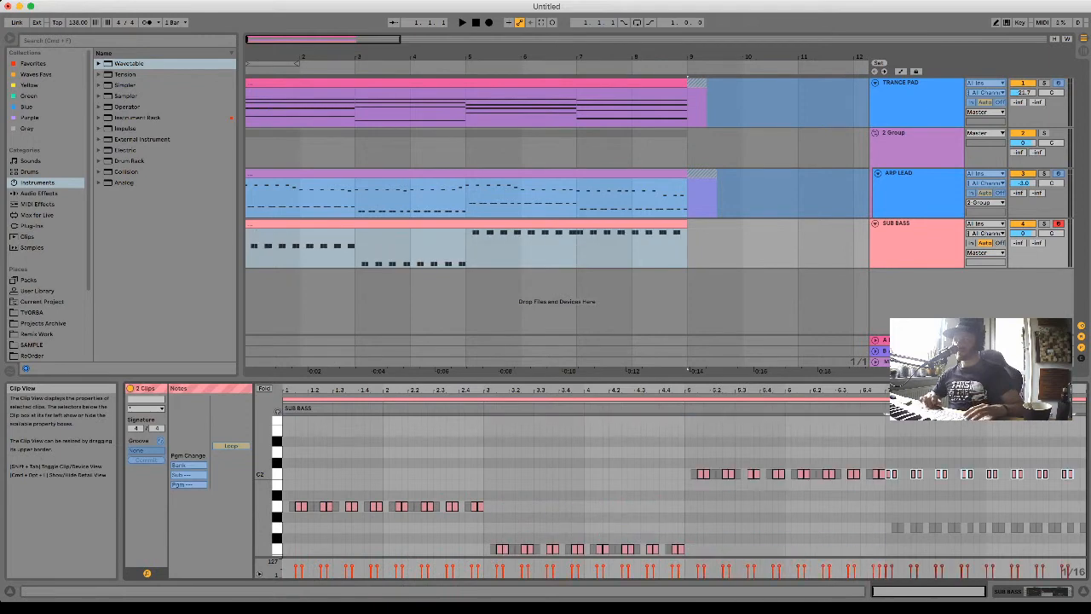
{"action": "key", "text": "Down"}
{"action": "key", "text": "Down"}
{"action": "key", "text": "Down"}
{"action": "key", "text": "Down"}
{"action": "key", "text": "Down"}
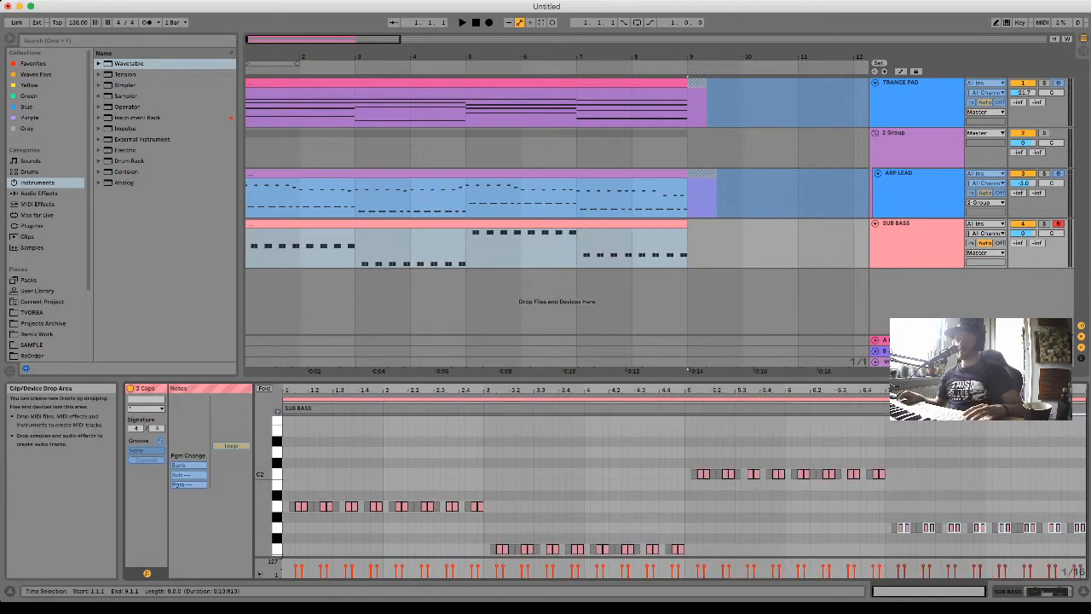
Solo and audition SUB BASS, set the sub oscillator gain to -12 dB and switch it off, and raise filter 1 to about 63 Hz.
{"action": "key", "text": "space"}
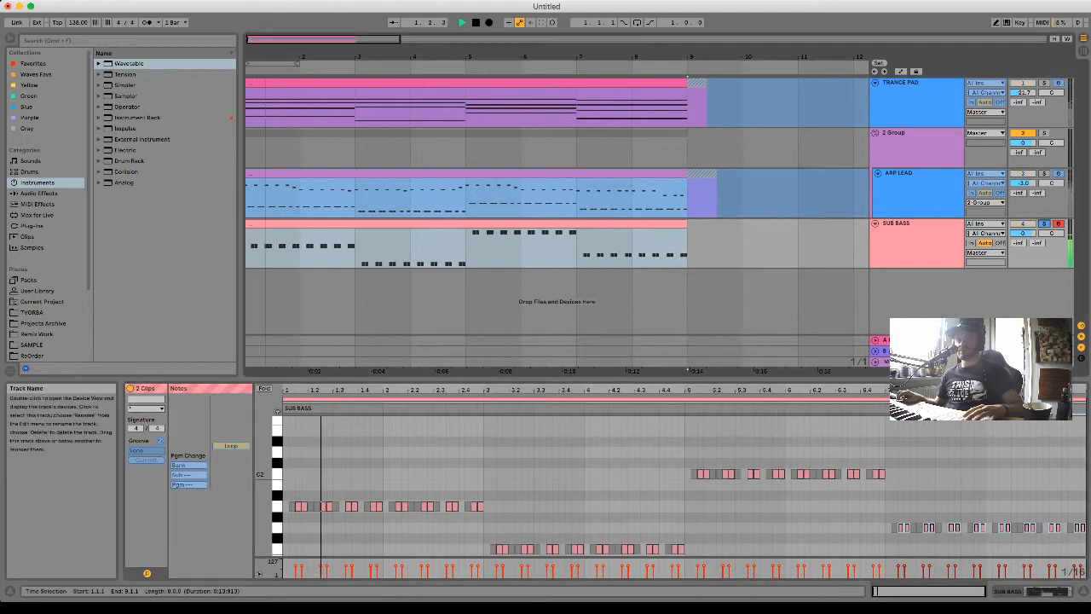
{"action": "key", "text": "shift+Tab"}
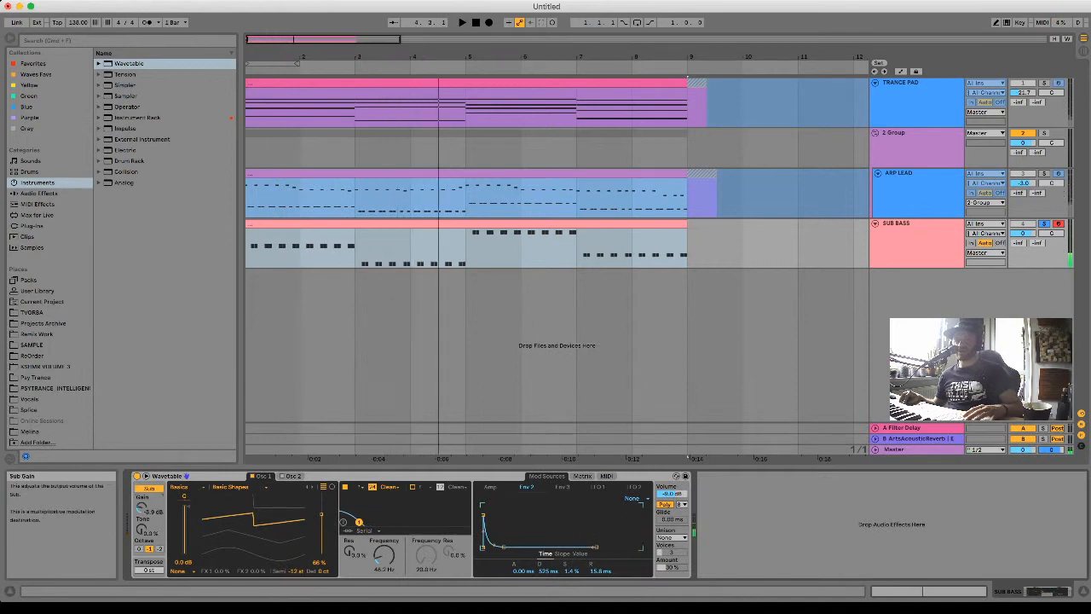
{"action": "left_click_drag", "start_coordinate": [142, 529], "coordinate": [141, 502]}
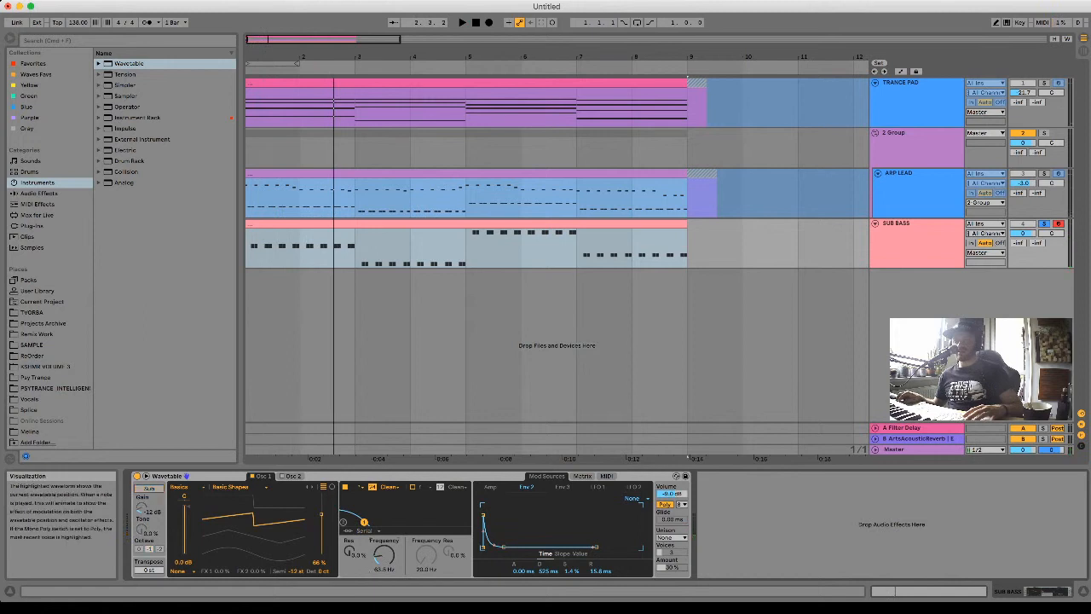
Shorten envelope 2's release to about 2.8 ms and set the amp envelope to 0 ms attack, 1.05 s decay, -12 dB sustain and 420 ms release.
{"action": "key", "text": "space"}
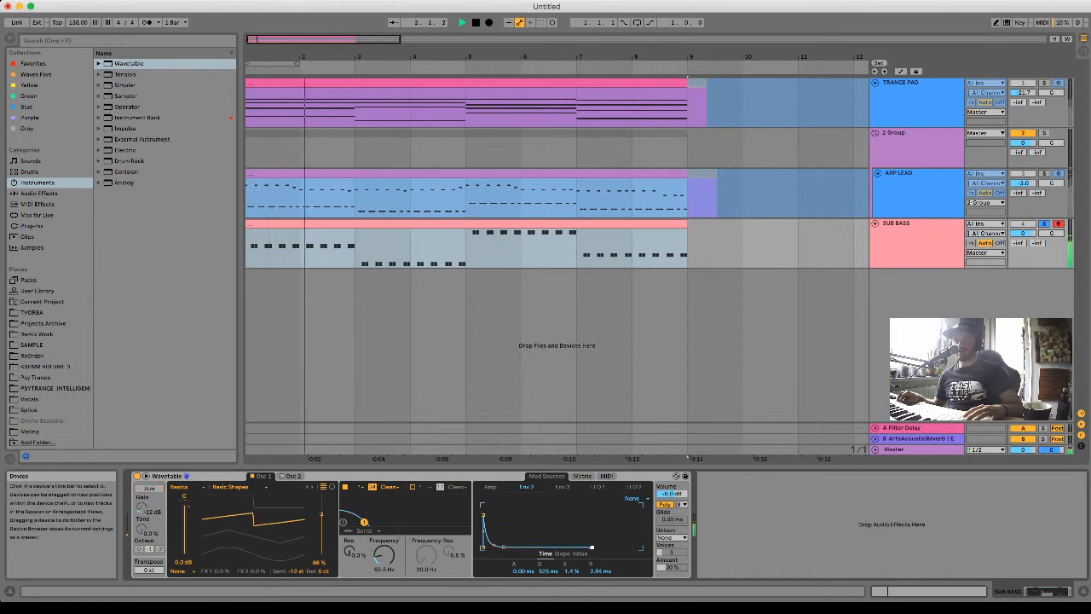
{"action": "left_click", "coordinate": [490, 486]}
{"action": "key", "text": "space"}
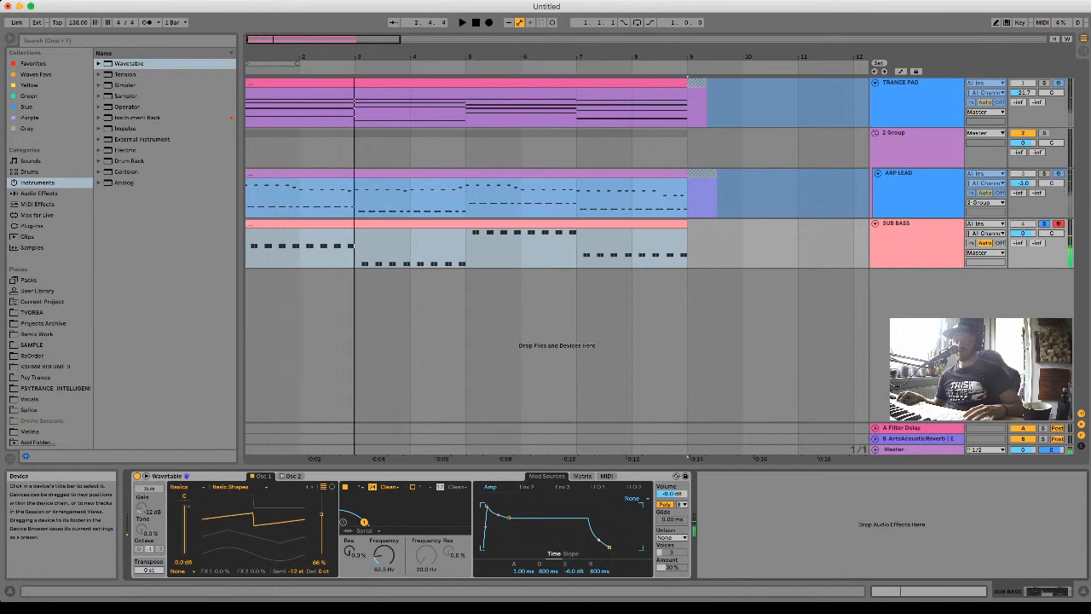
{"action": "key", "text": "space"}
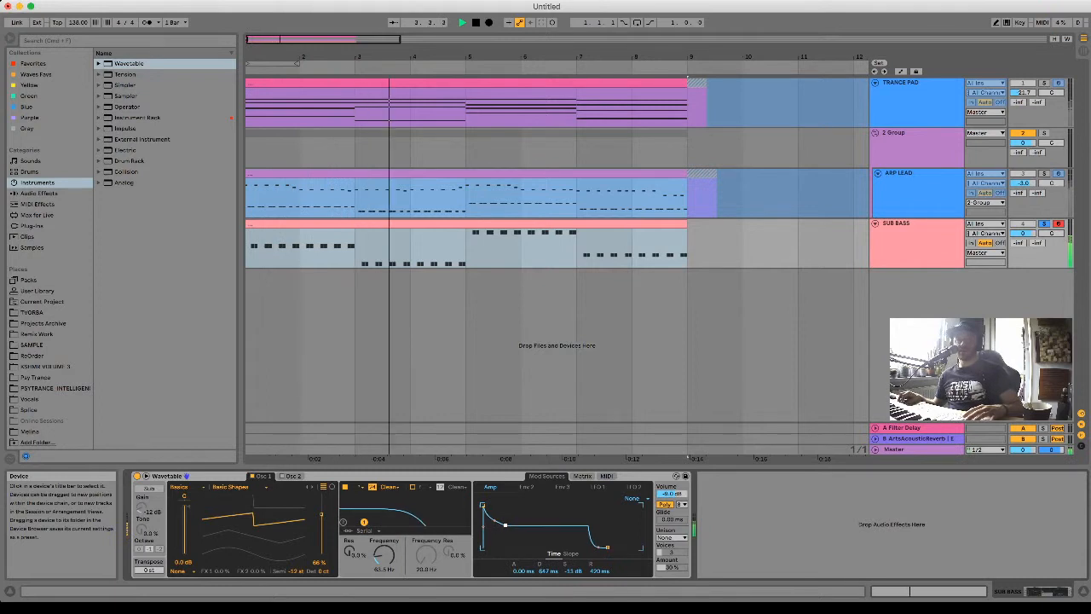
Add an EQ Eight to the SUB BASS track and set its low-cut band to about 25 Hz during playback.
{"action": "left_click", "coordinate": [38, 193]}
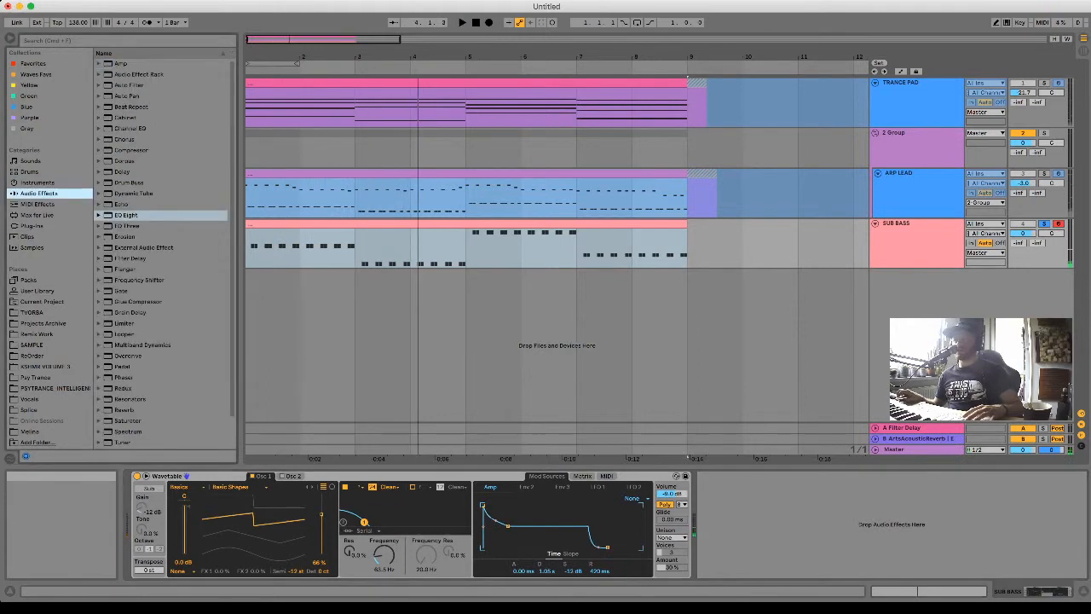
{"action": "left_click", "coordinate": [128, 214]}
{"action": "key", "text": "Return"}
{"action": "key", "text": "space"}
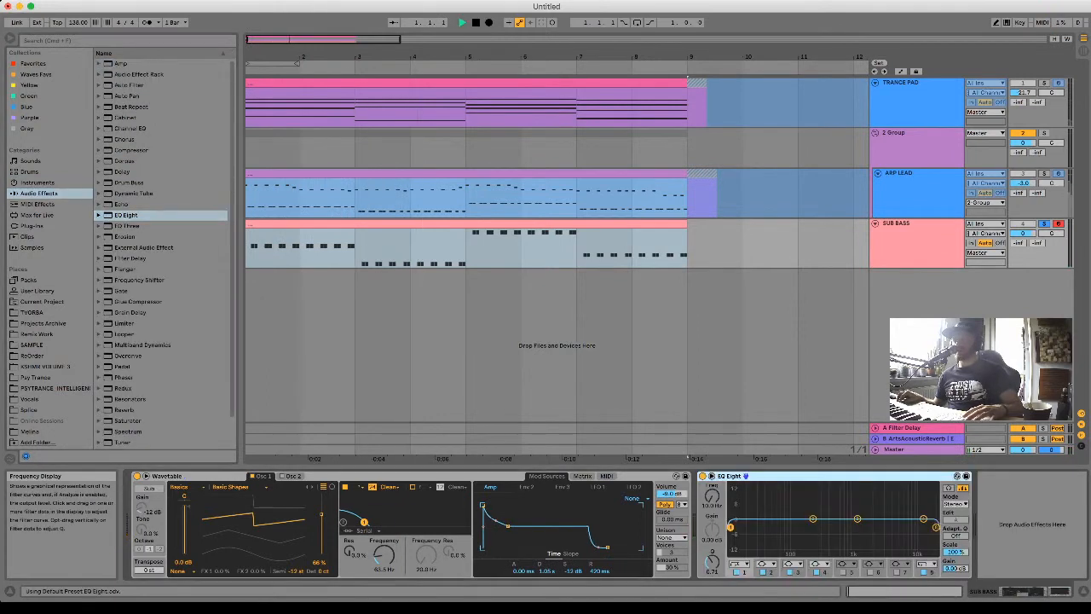
{"action": "left_click_drag", "start_coordinate": [740, 526], "coordinate": [757, 527]}
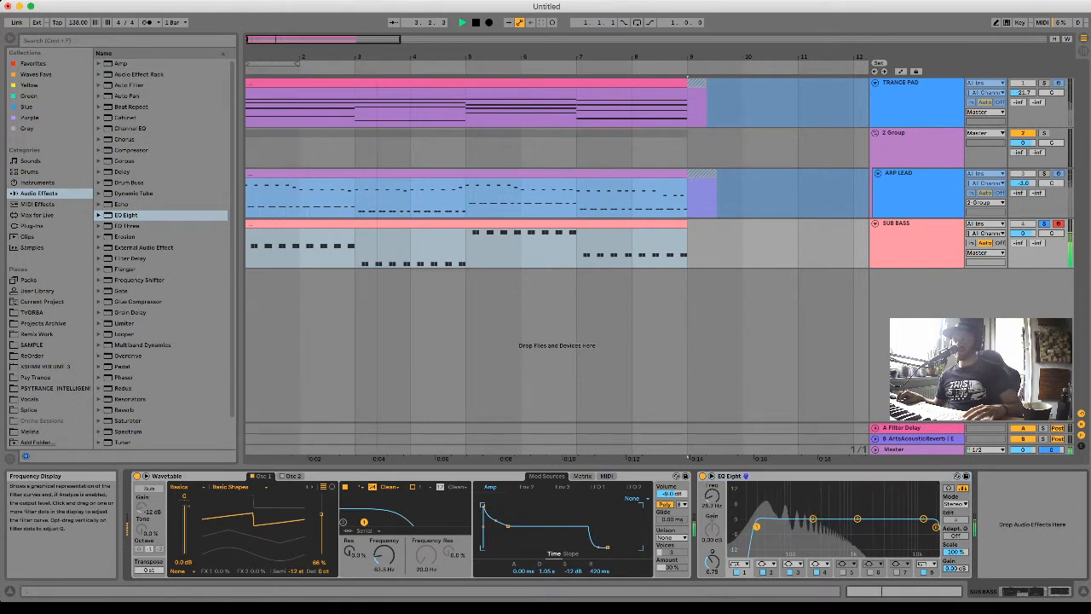
{"action": "key", "text": "space"}
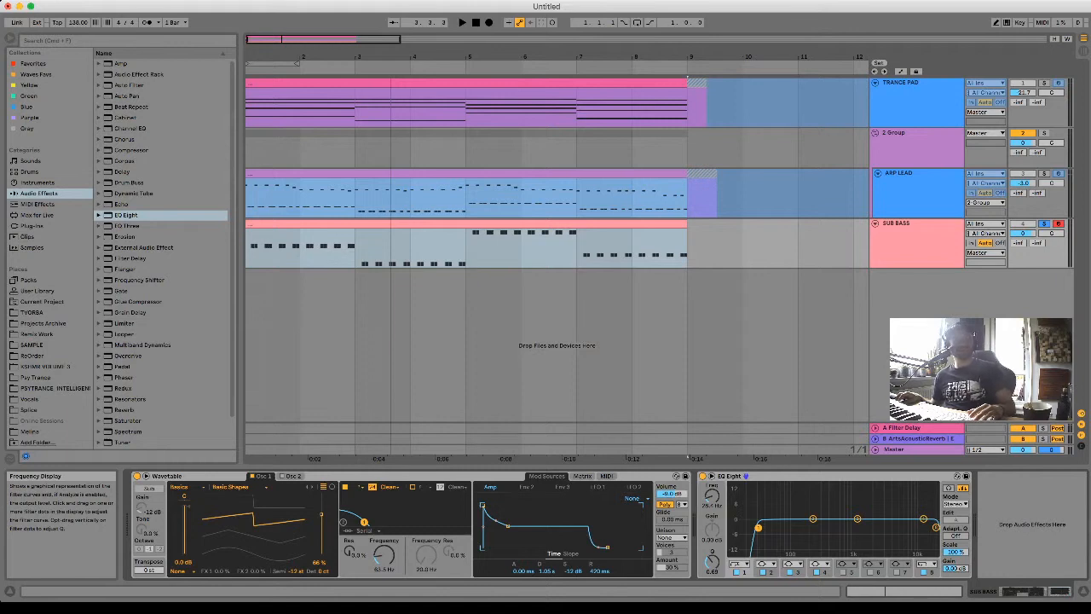
Raise the SUB BASS filter 1 frequency slightly during playback and modulate the pitch with envelope 3.
{"action": "key", "text": "space"}
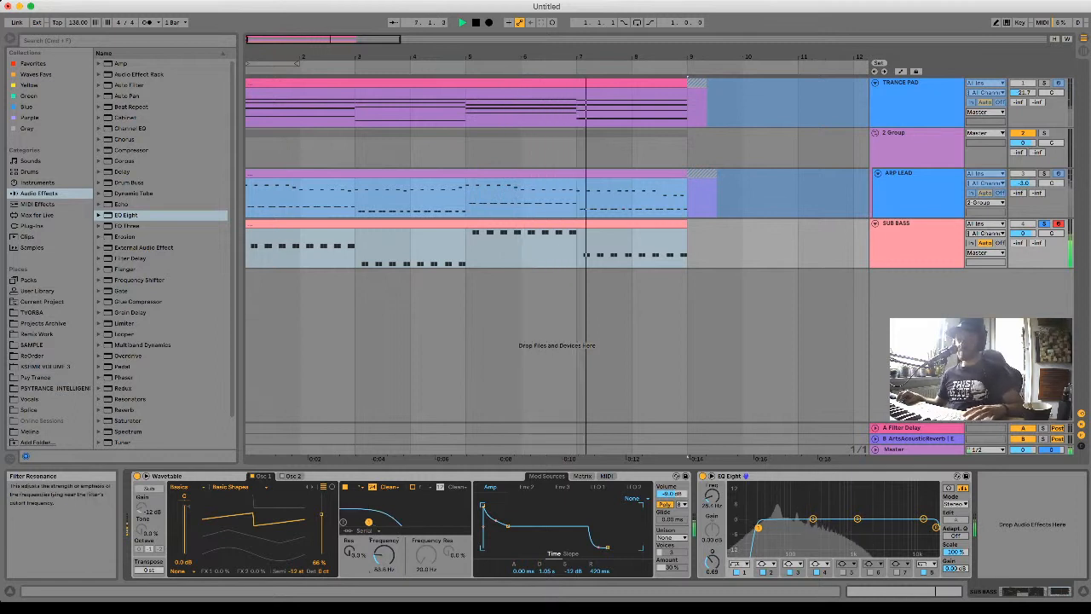
{"action": "key", "text": "space"}
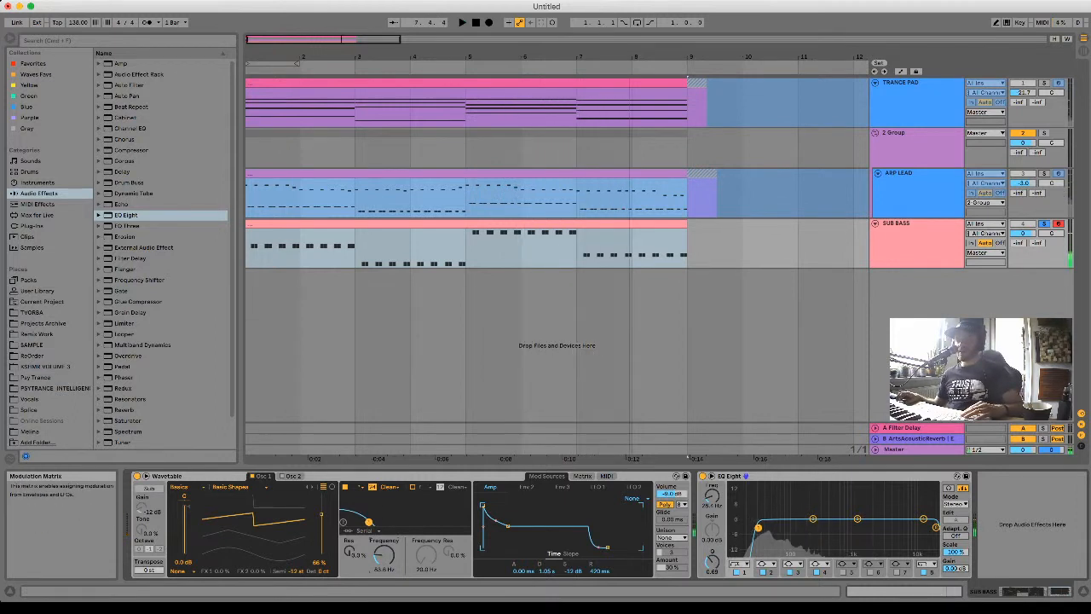
{"action": "left_click", "coordinate": [582, 476]}
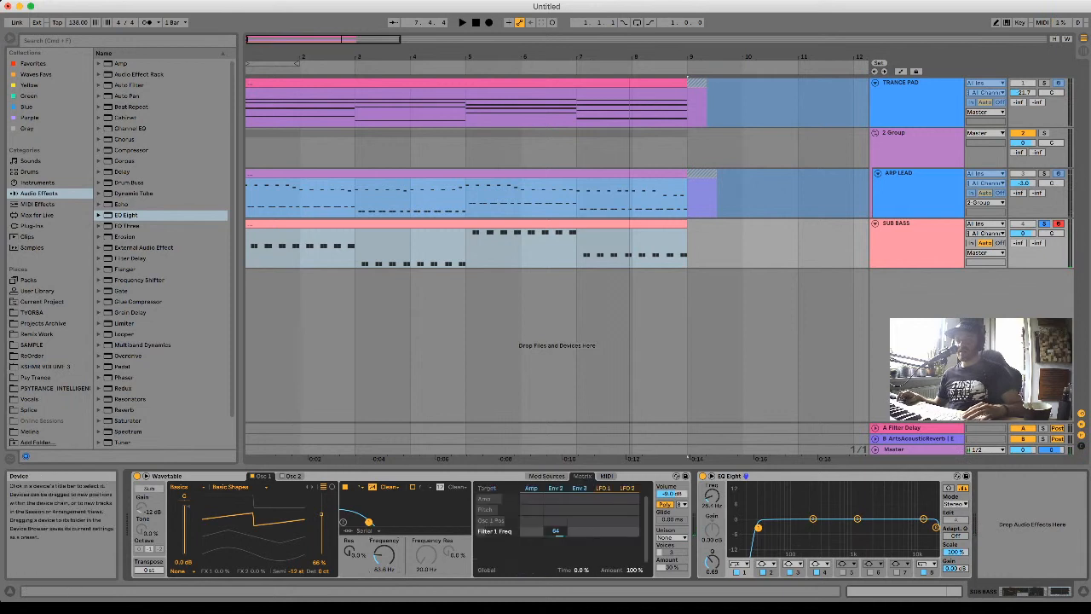
{"action": "left_click_drag", "start_coordinate": [579, 508], "coordinate": [580, 506]}
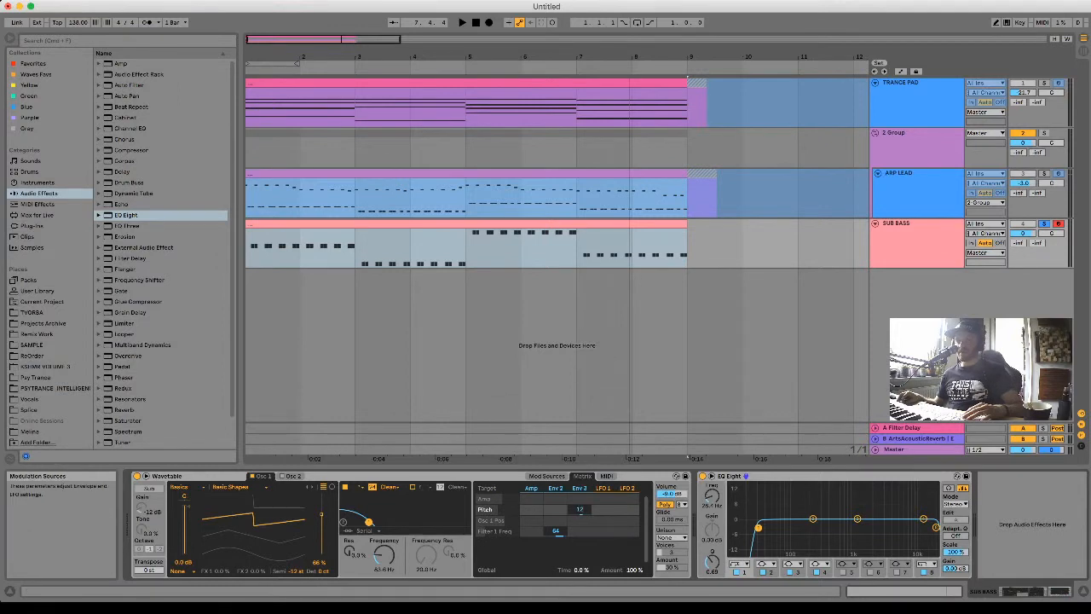
Shape envelope 3 during playback with 0 ms attack, about 2.8 ms decay, 0% sustain and about 1.5 ms release.
{"action": "left_click", "coordinate": [546, 476]}
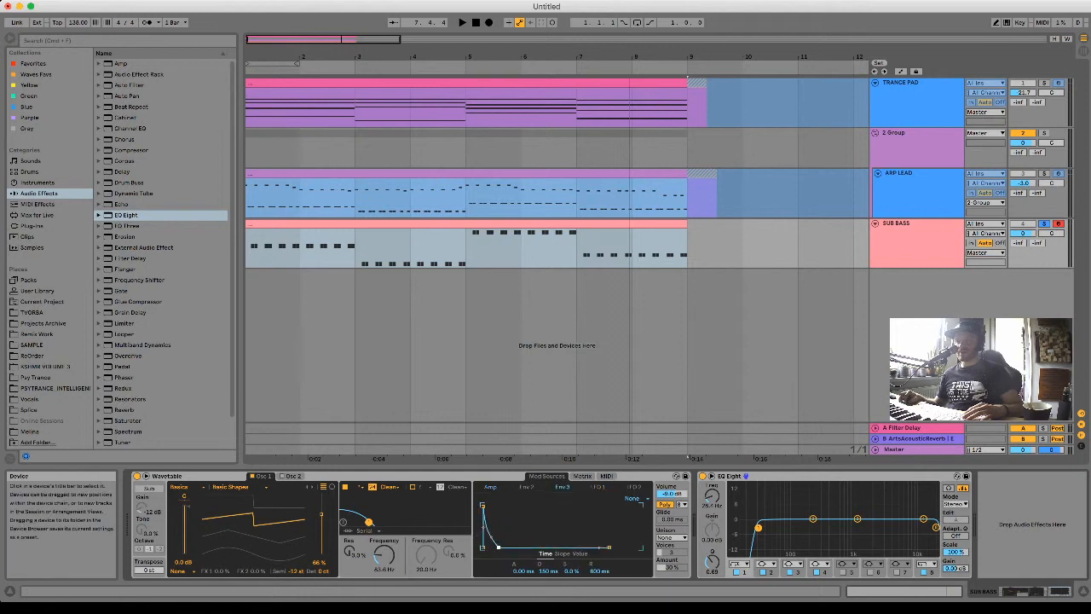
{"action": "key", "text": "space"}
{"action": "left_click_drag", "start_coordinate": [498, 547], "coordinate": [491, 547]}
{"action": "left_click_drag", "start_coordinate": [609, 547], "coordinate": [588, 547]}
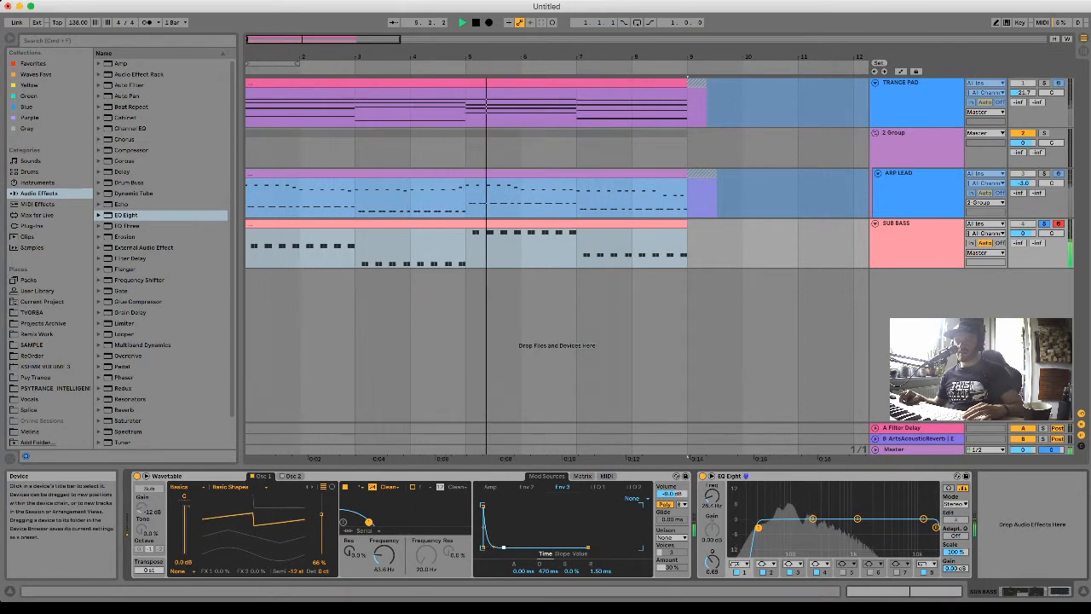
{"action": "left_click_drag", "start_coordinate": [491, 547], "coordinate": [487, 547]}
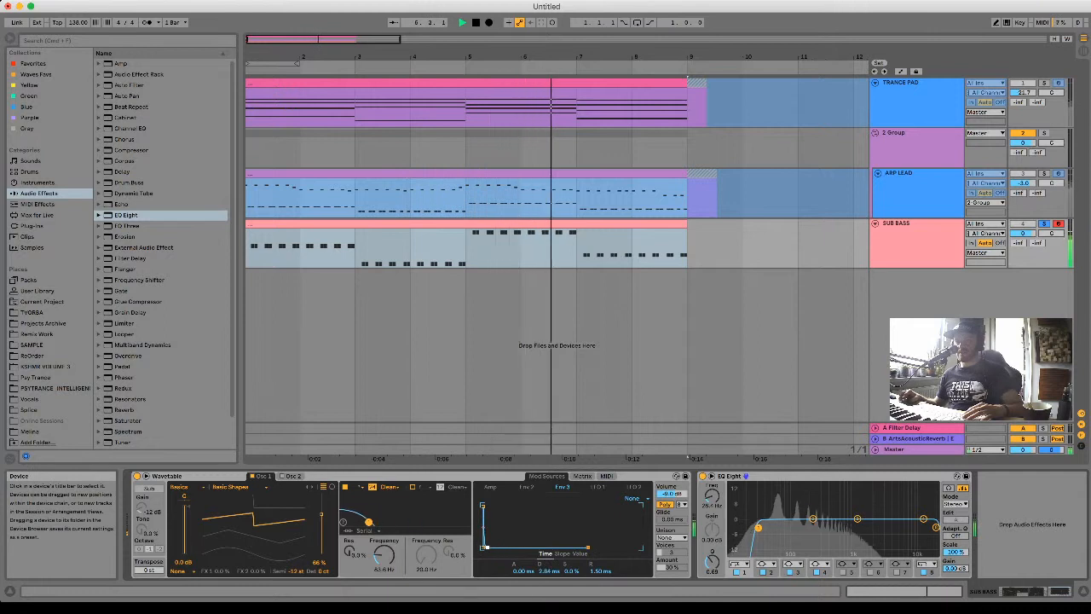
{"action": "key", "text": "space"}
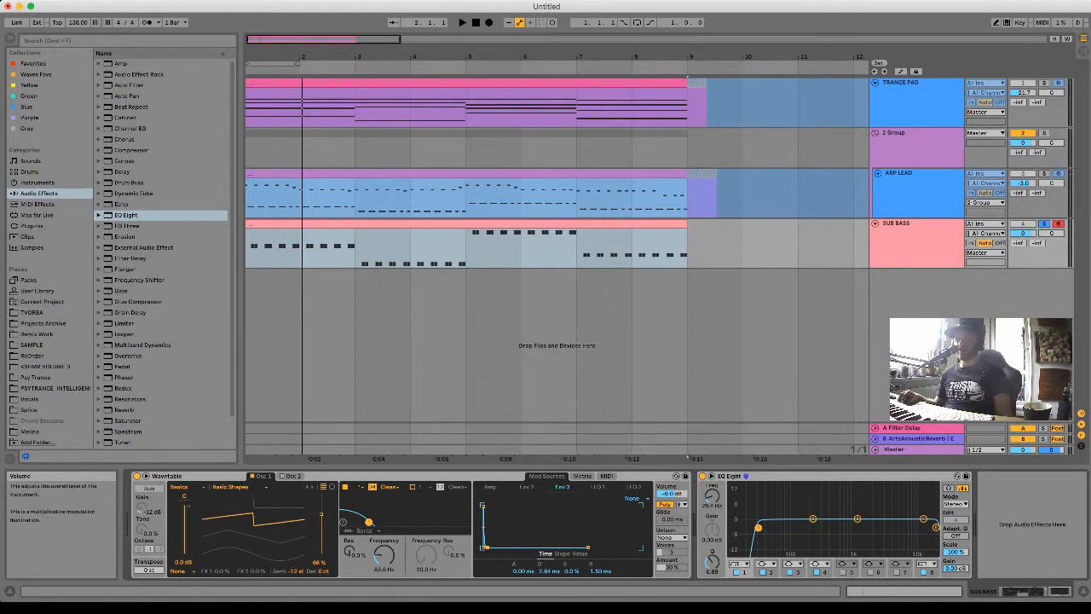
Review the SUB BASS modulation matrix, take the track out of solo, and play all tracks together.
{"action": "left_click", "coordinate": [582, 476]}
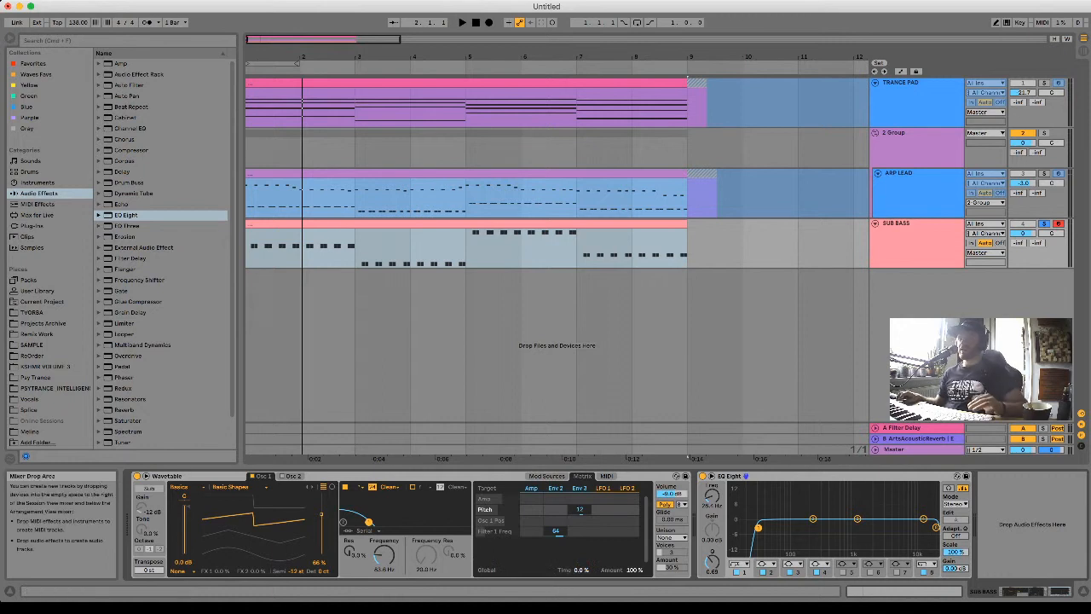
{"action": "left_click", "coordinate": [917, 235]}
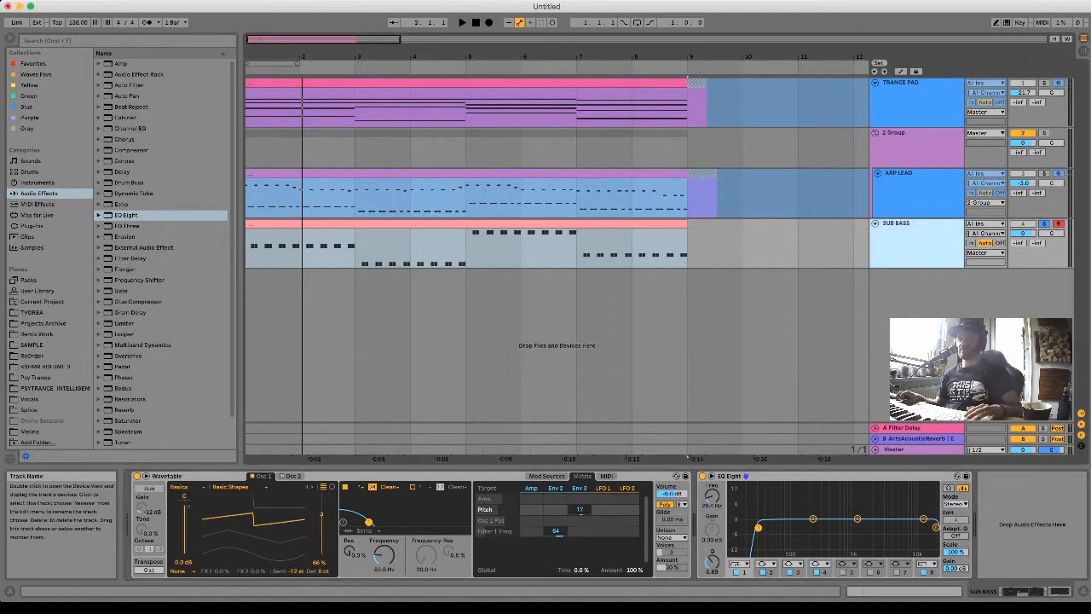
{"action": "key", "text": "space"}
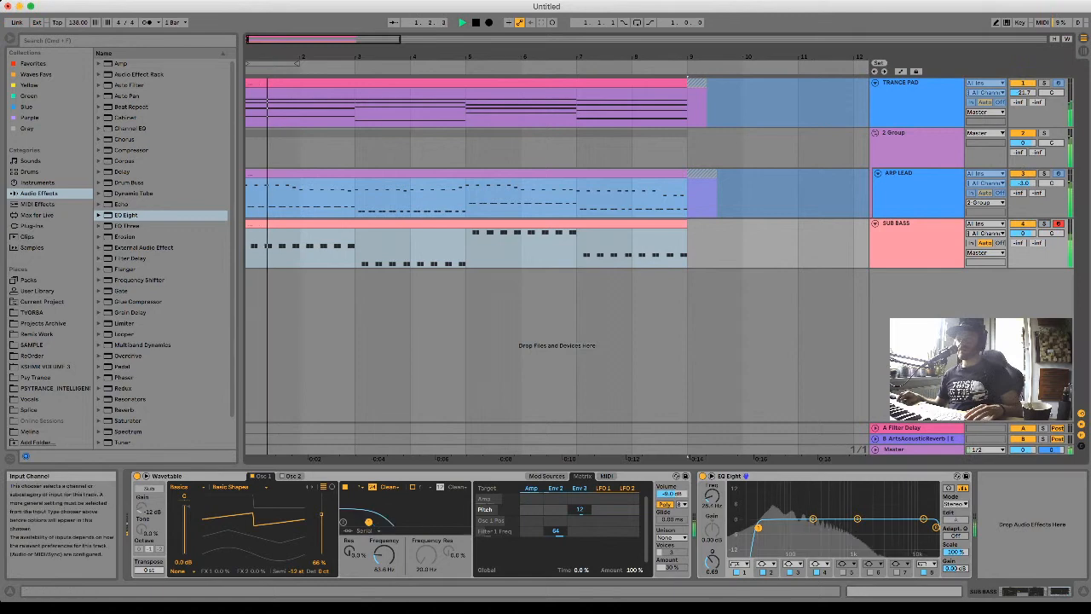
{"action": "key", "text": "space"}
Inspect the TRANCE PAD and ARP LEAD devices, and adjust the low-cut frequency of the EQ Eight on 2 Group.
{"action": "key", "text": "super+a"}
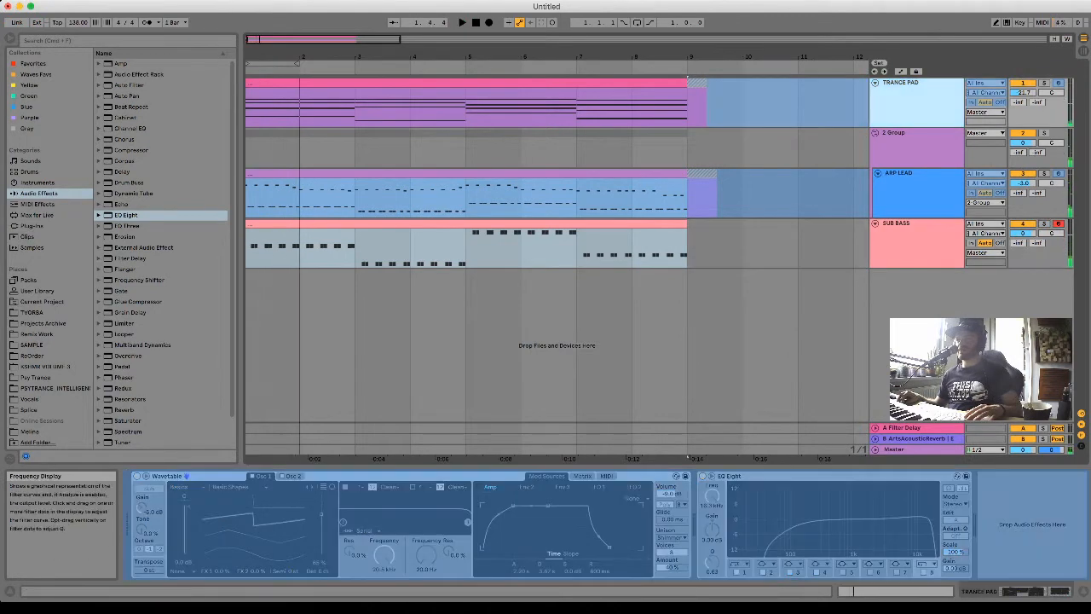
{"action": "left_click", "coordinate": [917, 189]}
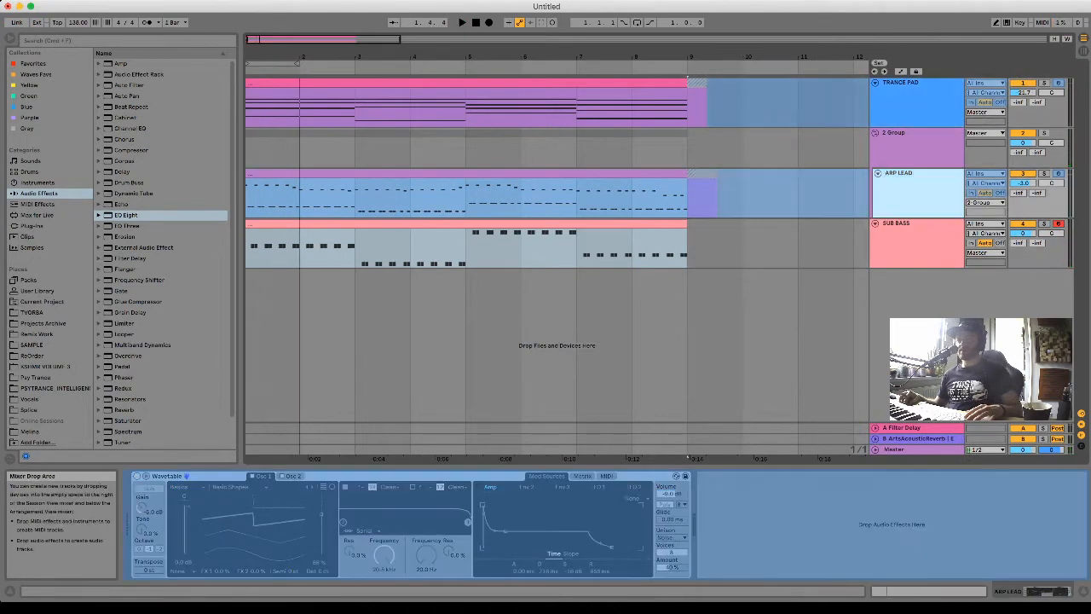
{"action": "left_click", "coordinate": [917, 146]}
{"action": "left_click_drag", "start_coordinate": [220, 531], "coordinate": [225, 531]}
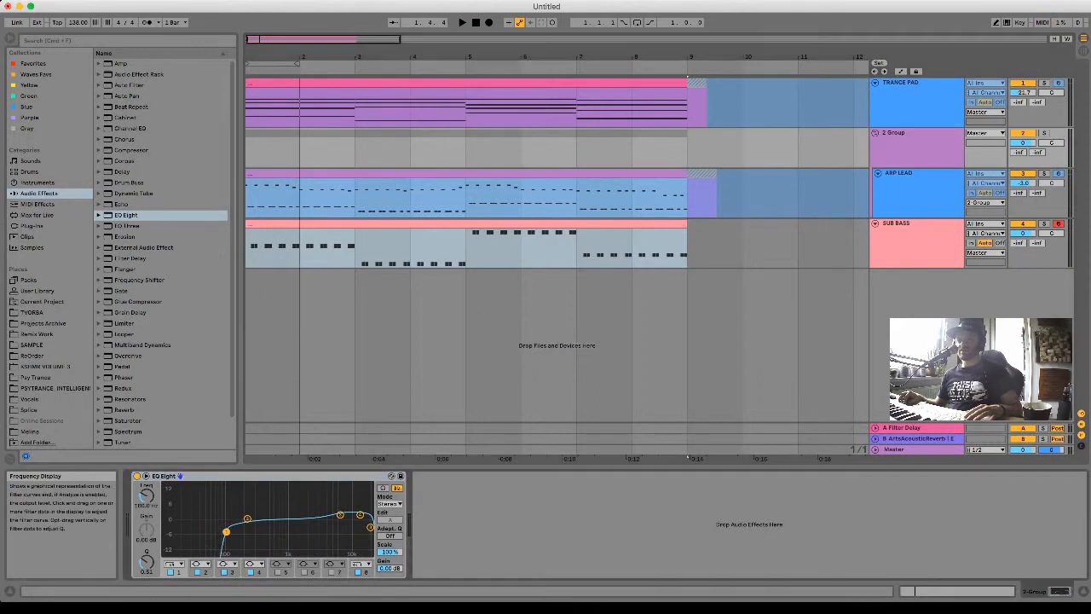
Play all tracks while raising the low-cut frequency of the 2 Group EQ Eight to about 136 Hz.
{"action": "key", "text": "space"}
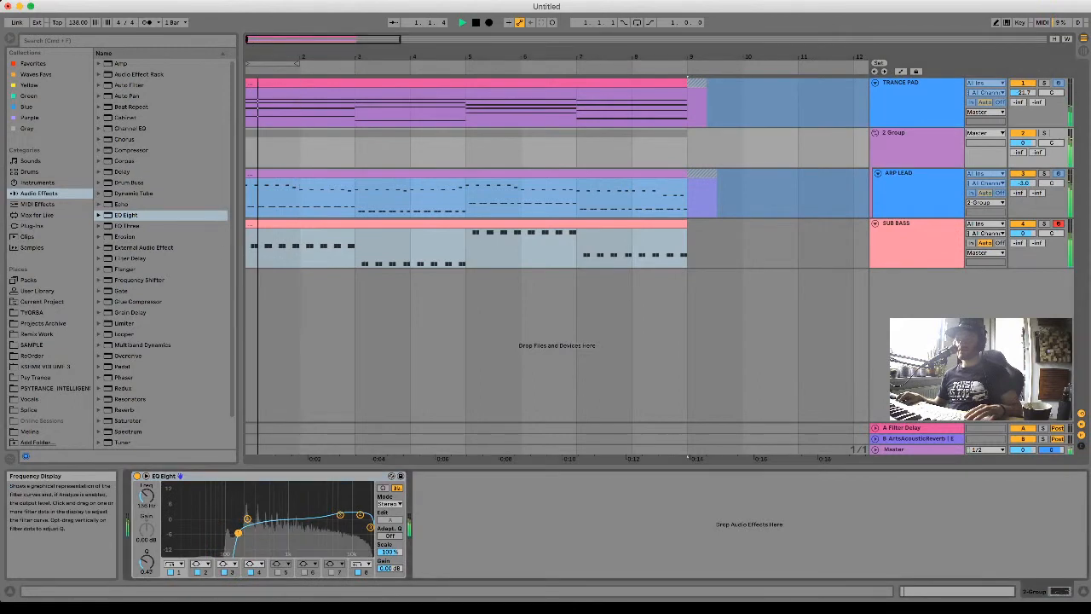
{"action": "key", "text": "space"}
Deactivate the TRANCE PAD, ARP LEAD and 2 Group tracks and play the SUB BASS on its own.
{"action": "left_click", "coordinate": [917, 104]}
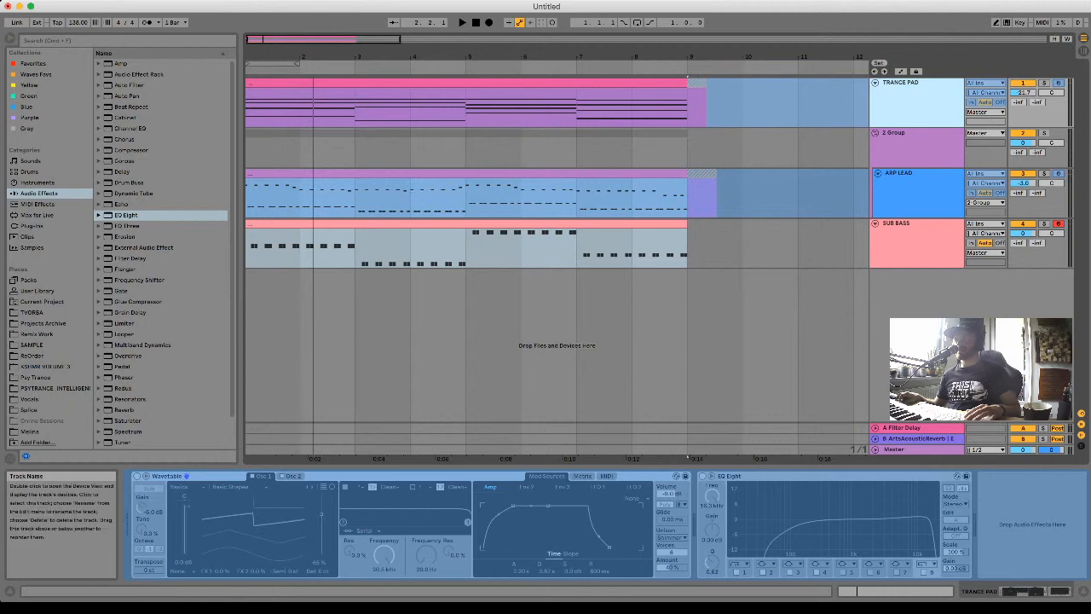
{"action": "left_click", "coordinate": [916, 242]}
{"action": "left_click", "coordinate": [1023, 174]}
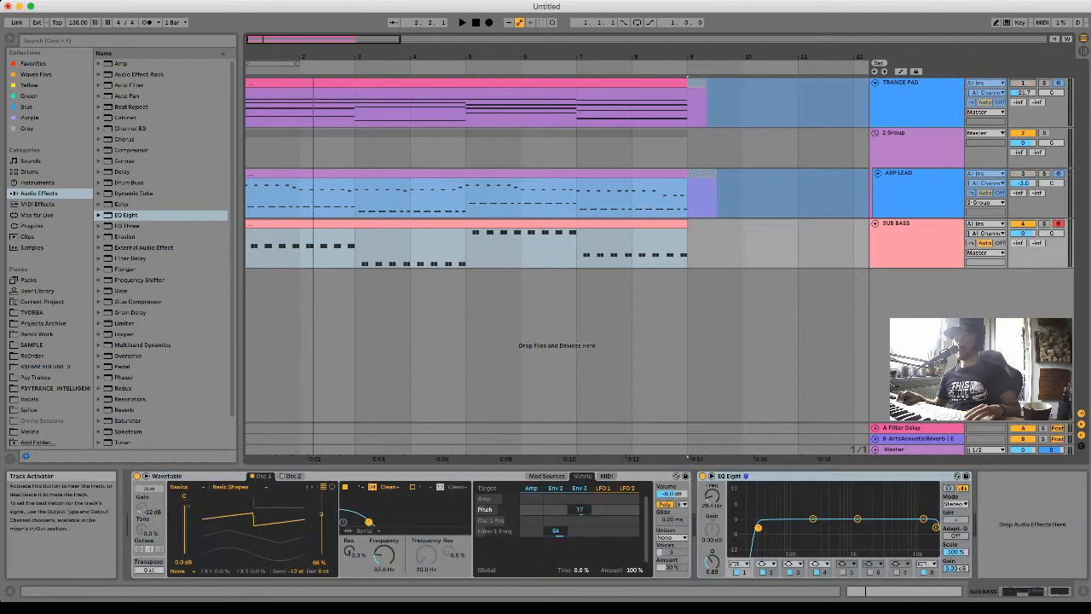
{"action": "left_click", "coordinate": [1022, 133]}
{"action": "key", "text": "space"}
{"action": "left_click", "coordinate": [917, 242]}
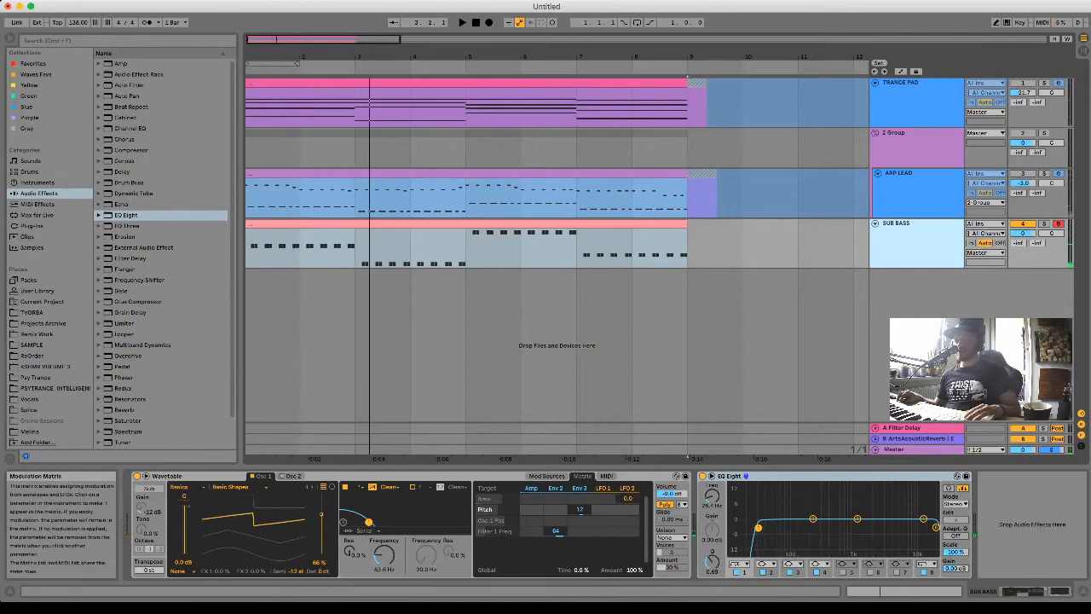
Set the SUB BASS Wavetable unison amount to 0% and mode to None, and its volume to -4.3 dB, checking by playback.
{"action": "key", "text": "super+Tab"}
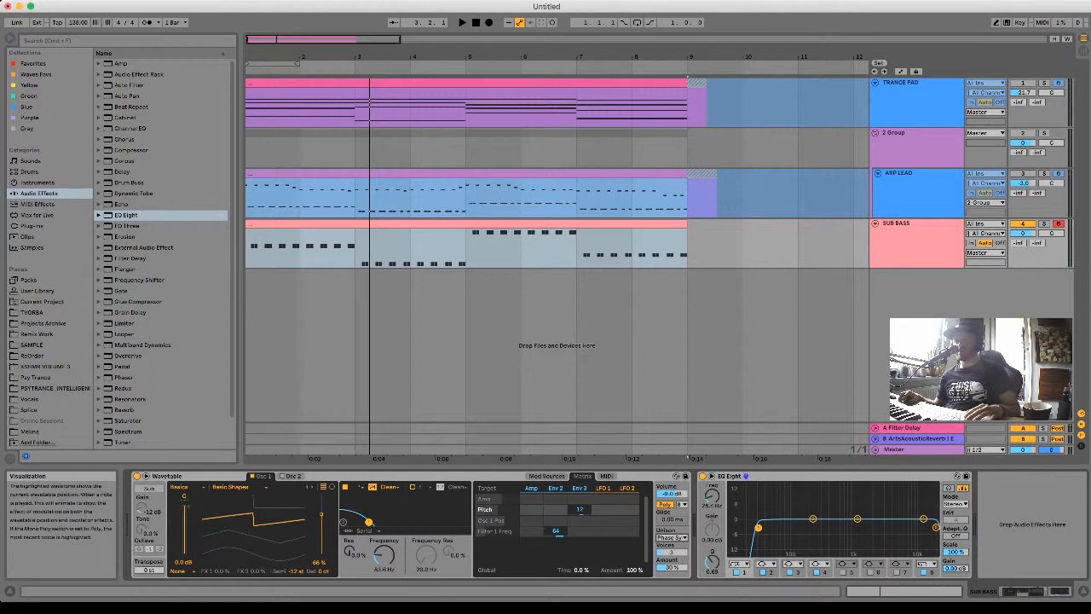
{"action": "key", "text": "space"}
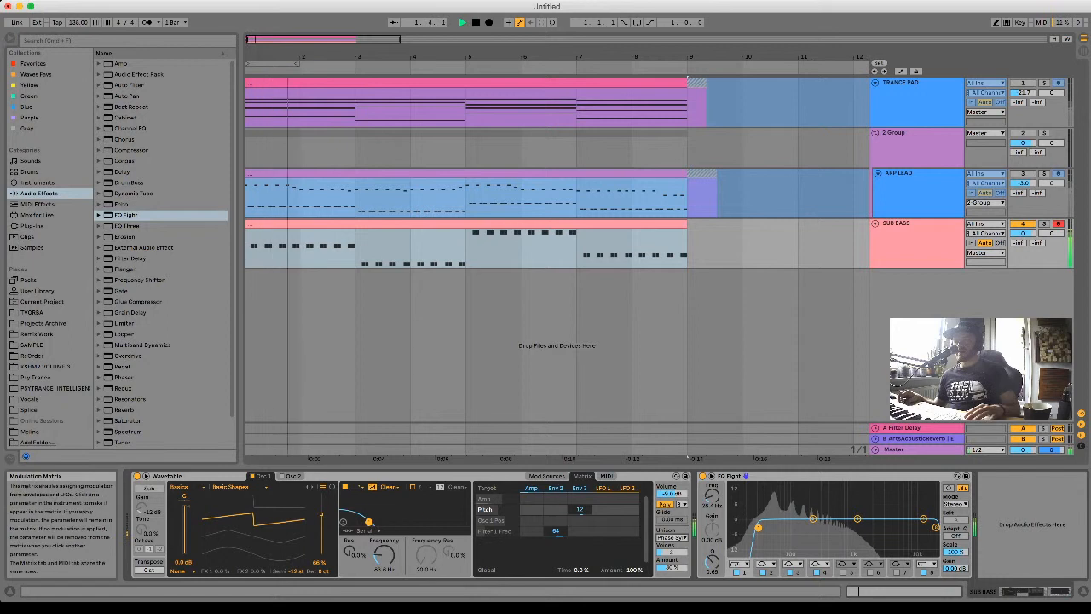
{"action": "left_click_drag", "start_coordinate": [671, 566], "coordinate": [672, 599]}
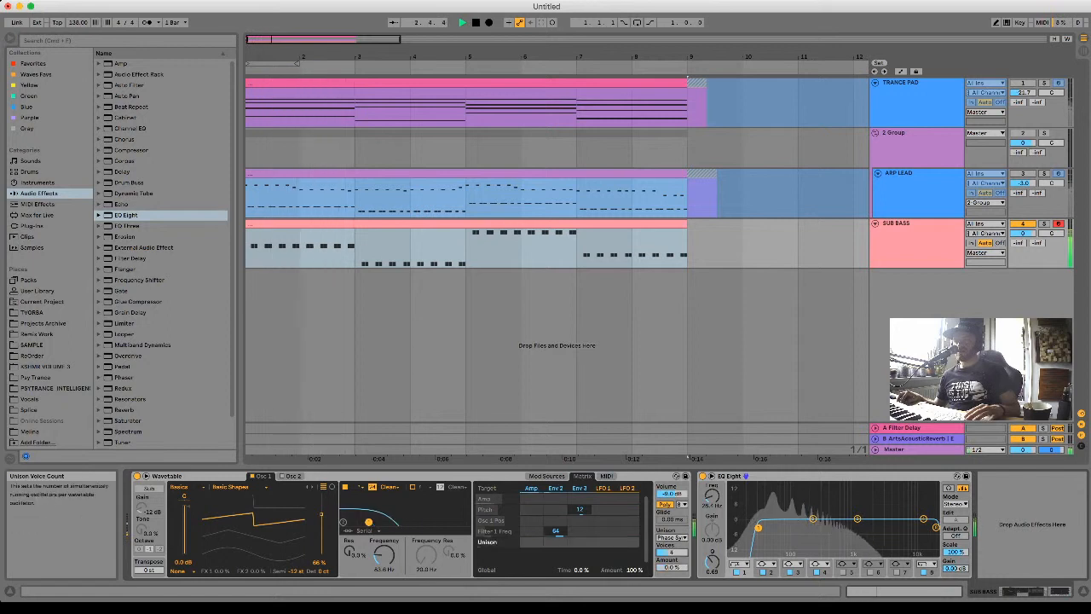
{"action": "left_click_drag", "start_coordinate": [671, 552], "coordinate": [671, 568]}
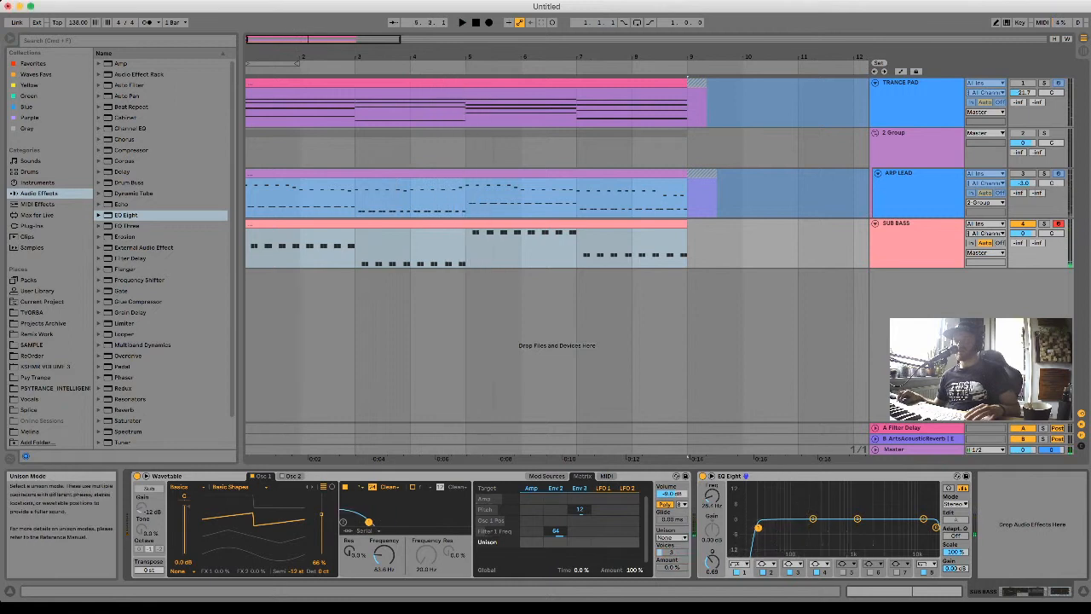
{"action": "key", "text": "space"}
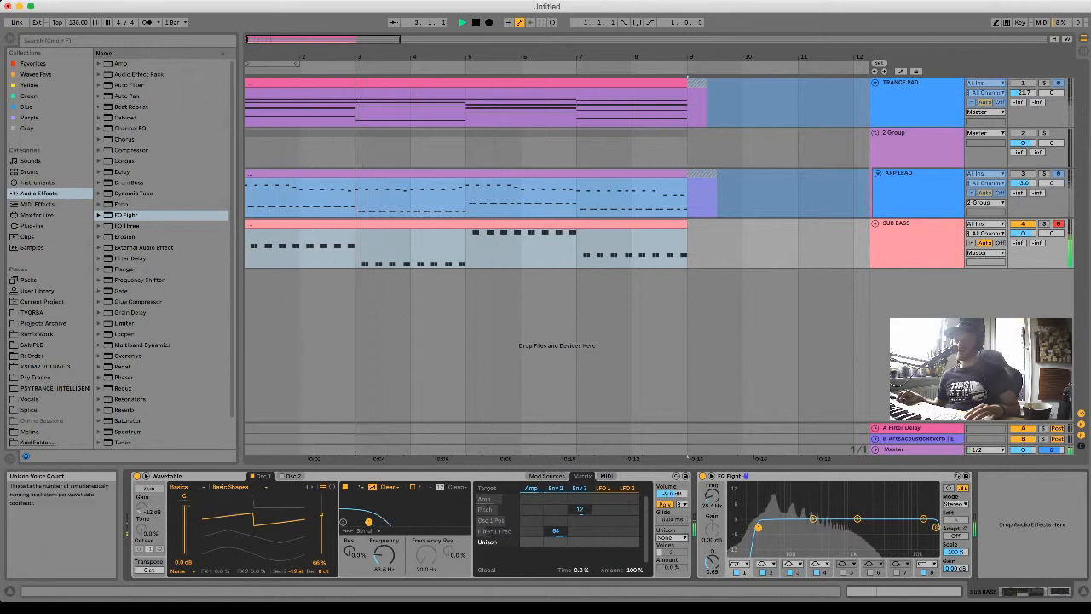
{"action": "key", "text": "space"}
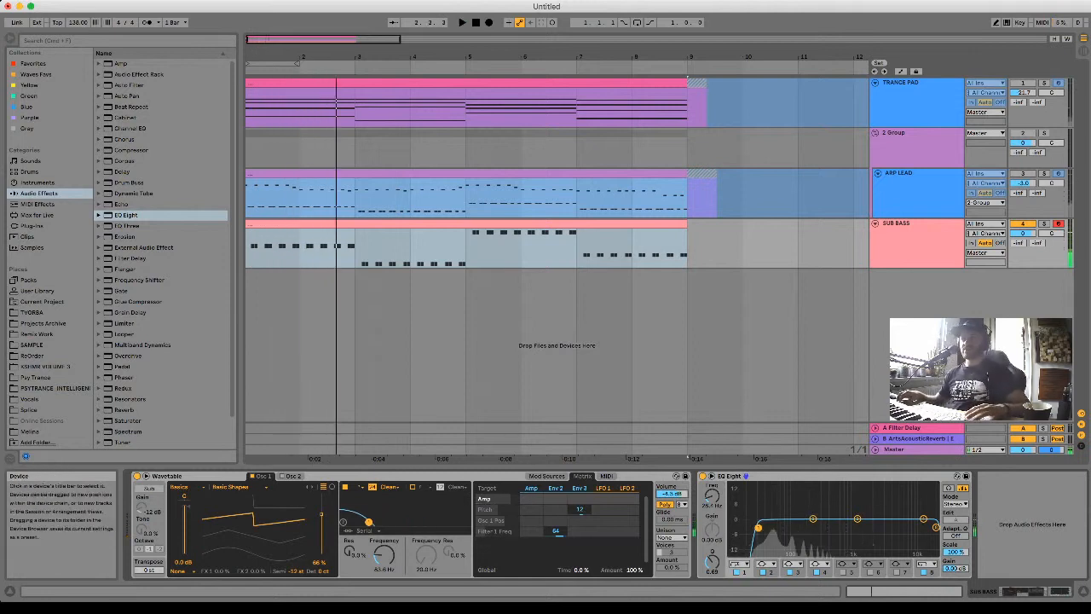
Insert a new MIDI track below SUB BASS and copy the SUB BASS clip onto it.
{"action": "left_click", "coordinate": [917, 235]}
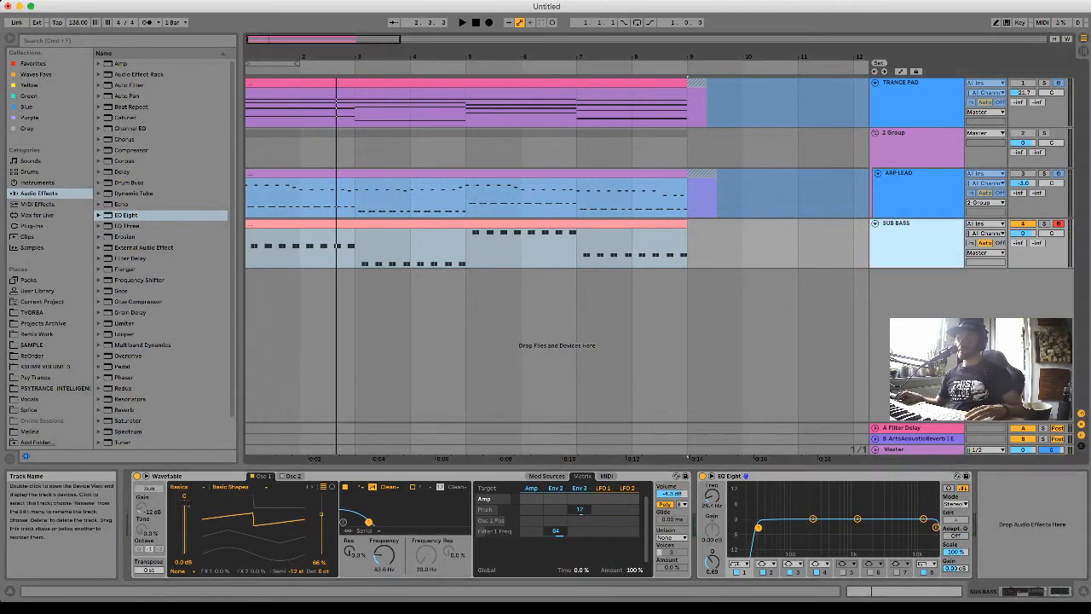
{"action": "key", "text": "super+shift+t"}
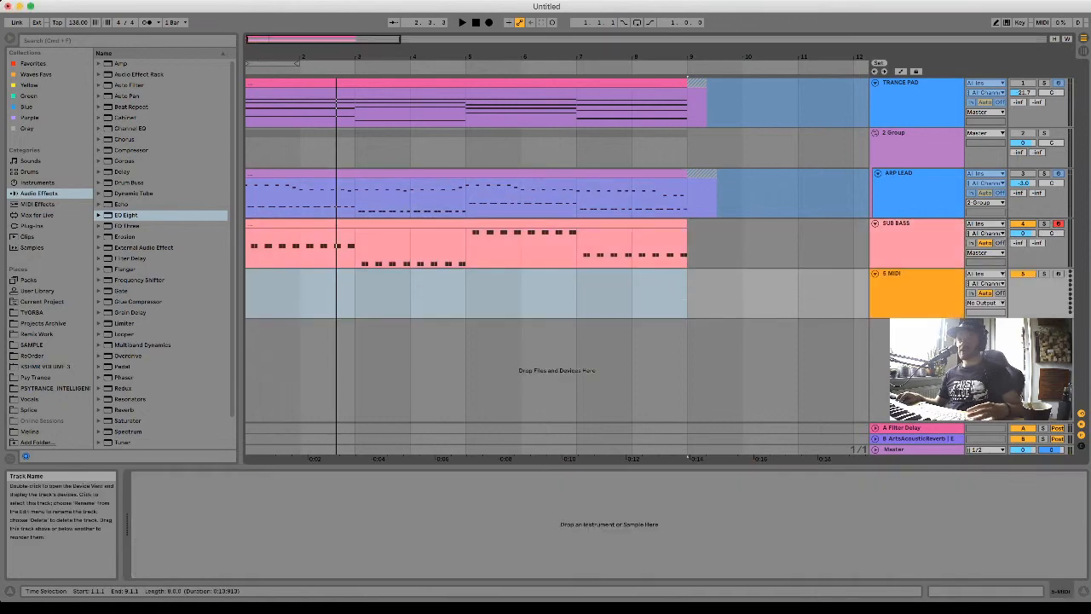
{"action": "left_click", "coordinate": [596, 224]}
{"action": "left_click_drag", "start_coordinate": [597, 224], "coordinate": [596, 274]}
Duplicate all notes of the copied clip one sixteenth earlier, and transpose the whole pattern up one octave.
{"action": "double_click", "coordinate": [596, 275]}
{"action": "scroll", "coordinate": [597, 449], "scroll_direction": "down", "scroll_amount": 3}
{"action": "scroll", "coordinate": [630, 484], "scroll_direction": "down", "scroll_amount": 6}
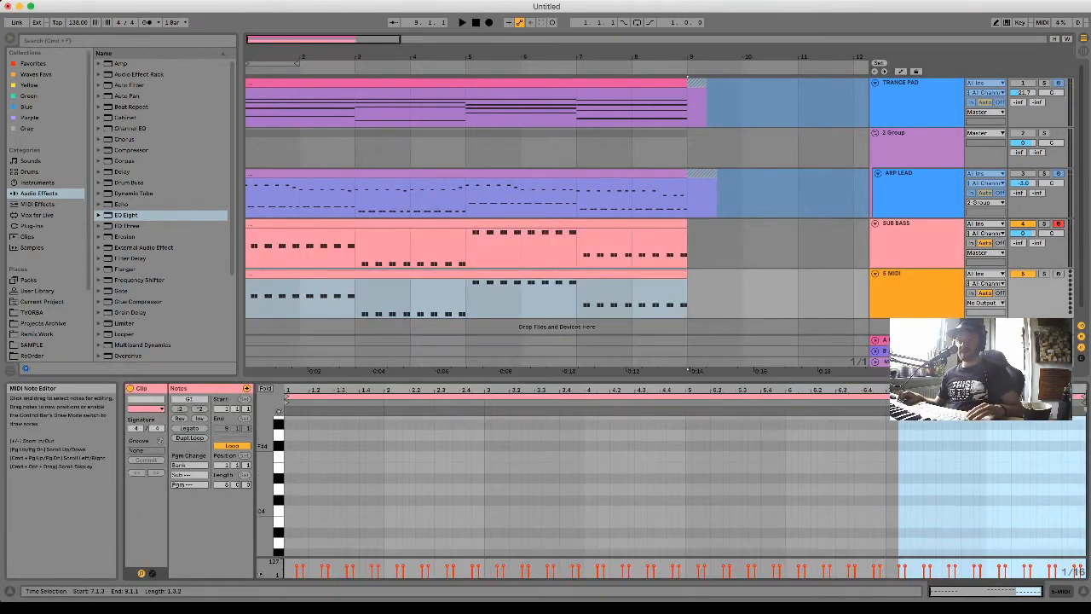
{"action": "scroll", "coordinate": [596, 485], "scroll_direction": "down", "scroll_amount": 3}
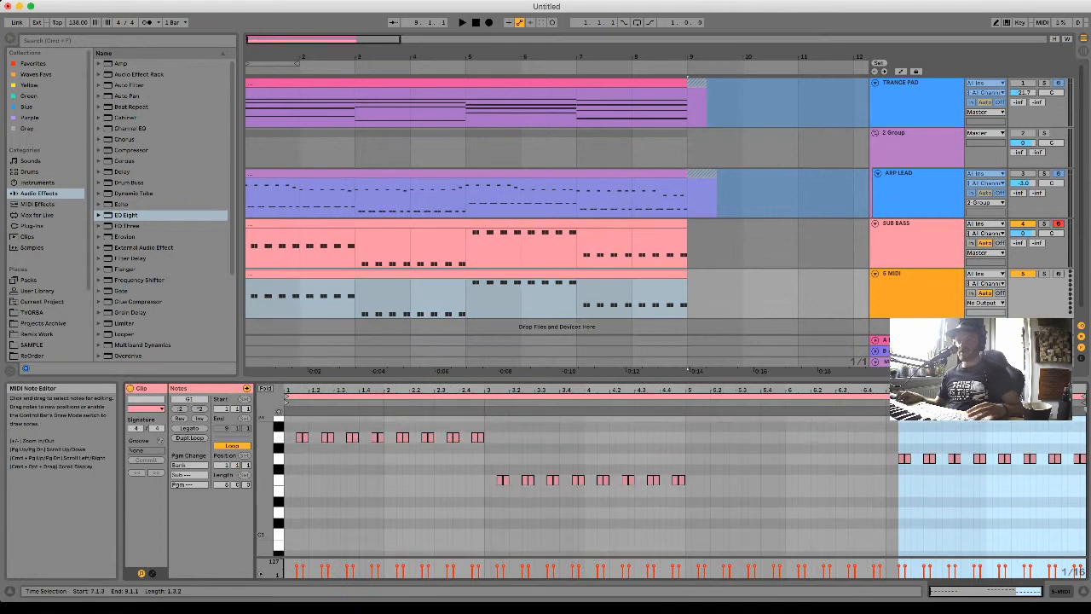
{"action": "key", "text": "super+a"}
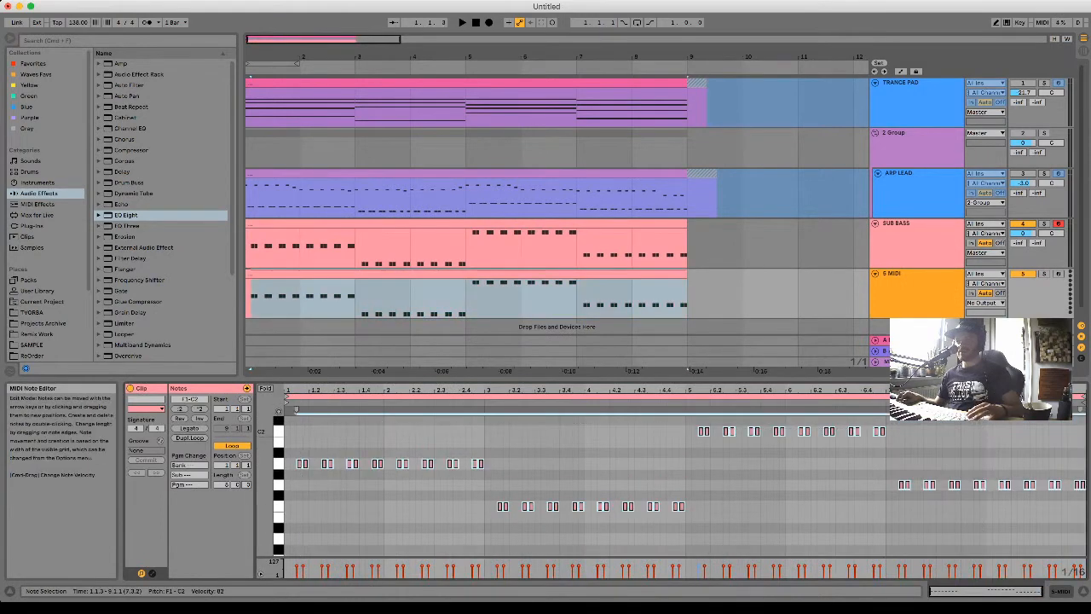
{"action": "left_click_drag", "start_coordinate": [700, 432], "coordinate": [694, 434]}
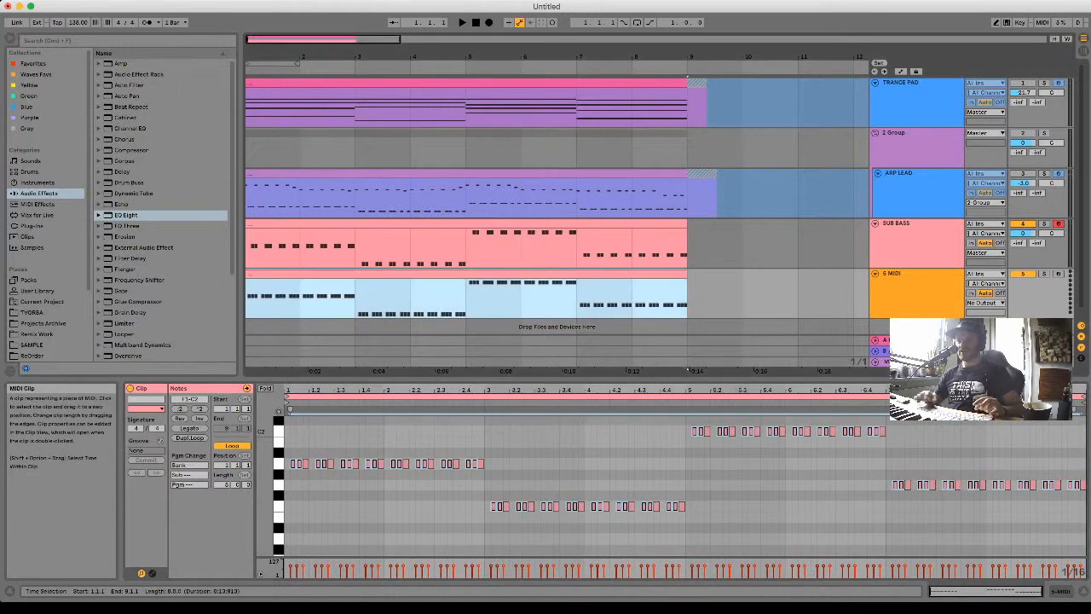
{"action": "key", "text": "shift+Up"}
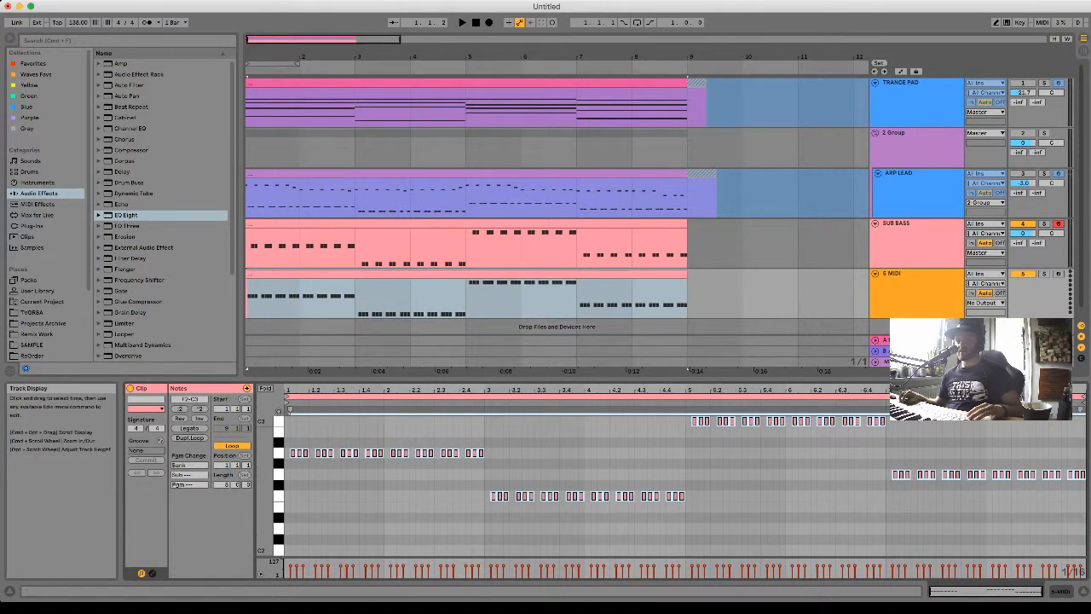
Copy the Wavetable instrument from SUB BASS onto the new MIDI track and set its unison mode to Shimmer.
{"action": "left_click", "coordinate": [916, 231]}
{"action": "left_click", "coordinate": [1022, 591]}
{"action": "left_click", "coordinate": [205, 475]}
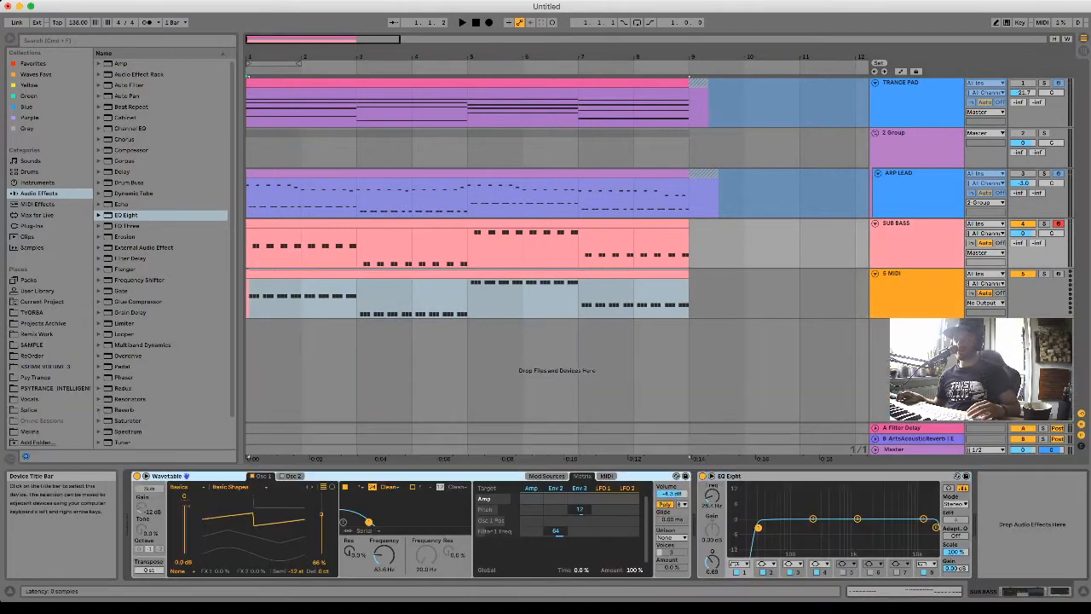
{"action": "left_click", "coordinate": [916, 285]}
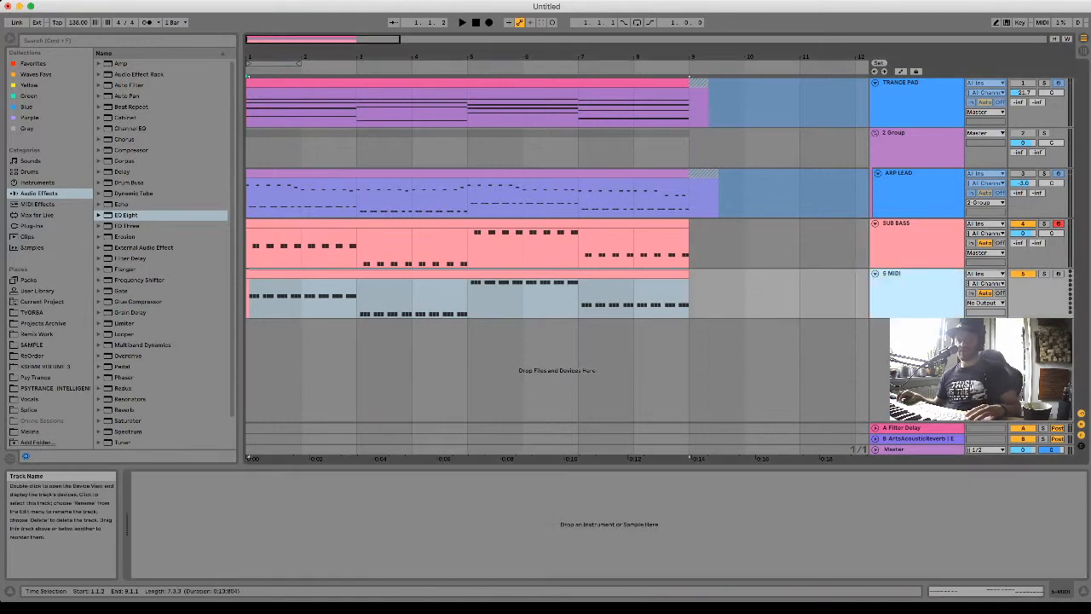
{"action": "left_click", "coordinate": [322, 524]}
{"action": "key", "text": "super+v"}
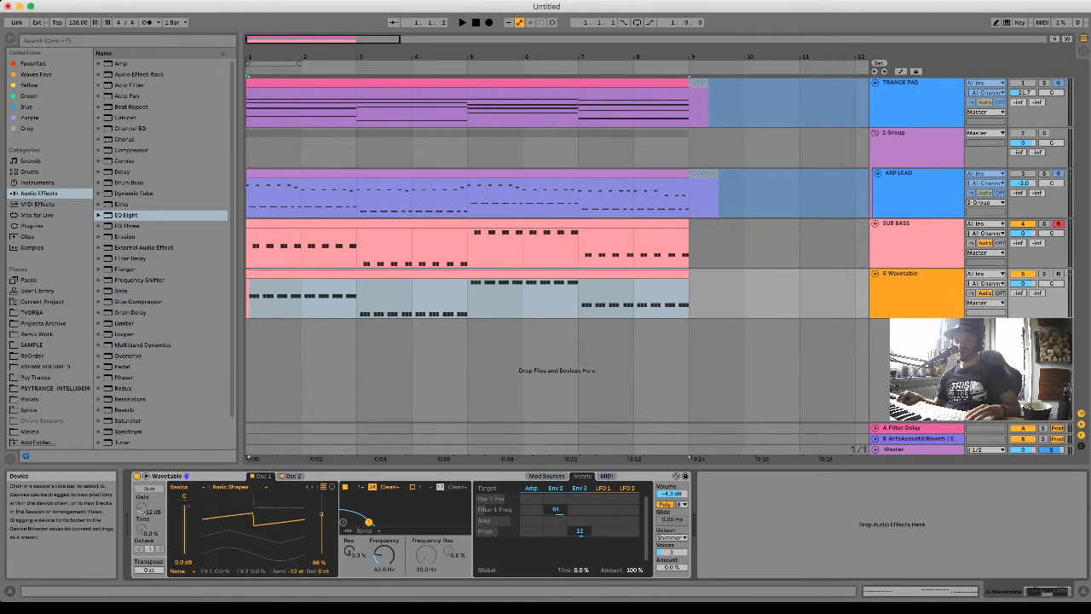
Turn on oscillator 2 of the new Wavetable with its position at 76%, and check envelope 2 during playback.
{"action": "left_click", "coordinate": [292, 476]}
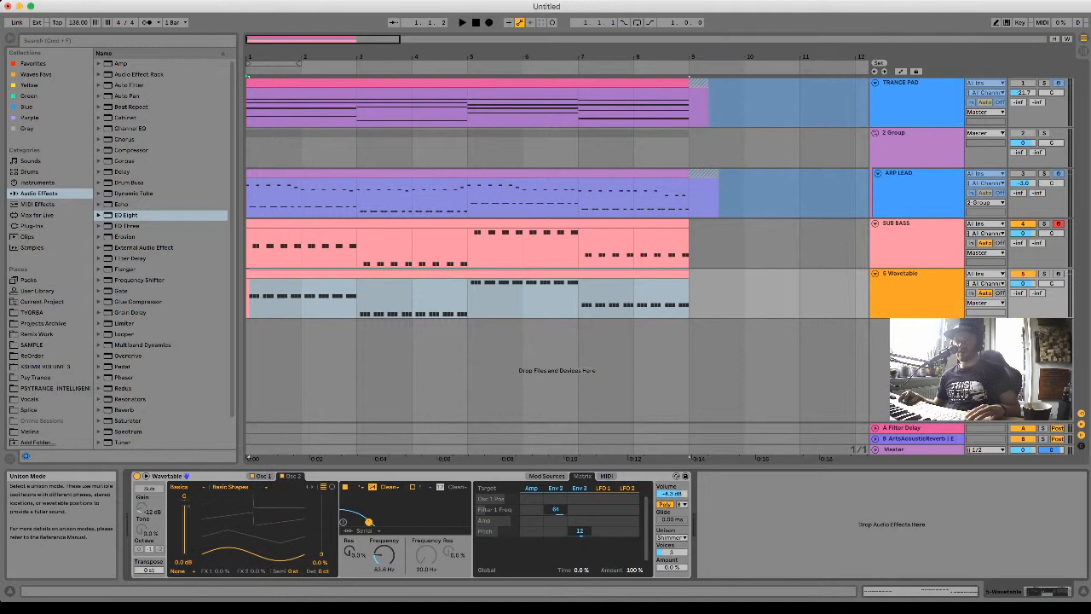
{"action": "left_click_drag", "start_coordinate": [322, 554], "coordinate": [321, 531]}
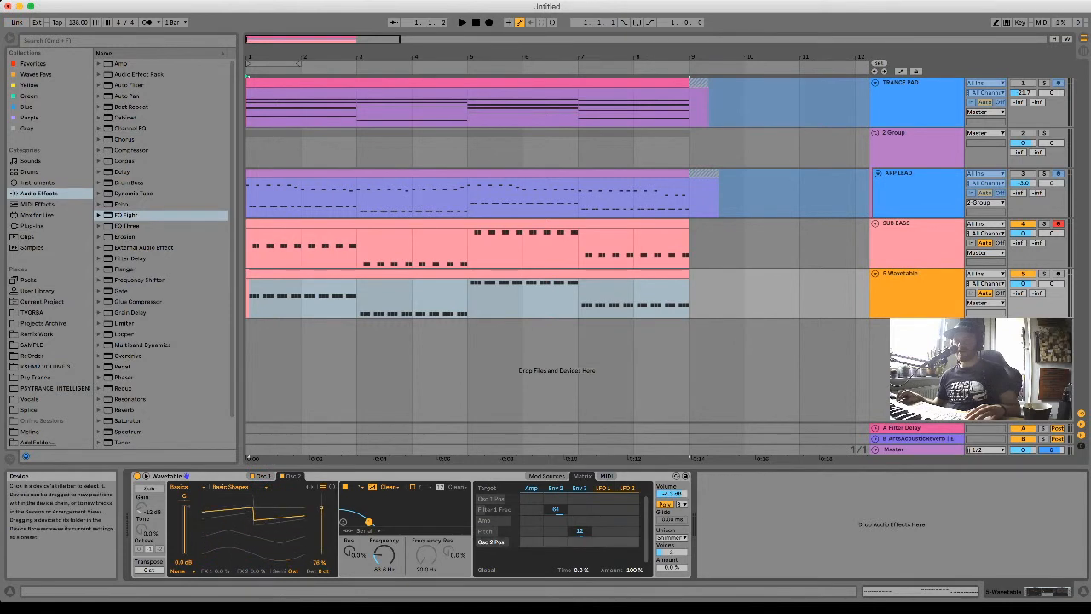
{"action": "key", "text": "space"}
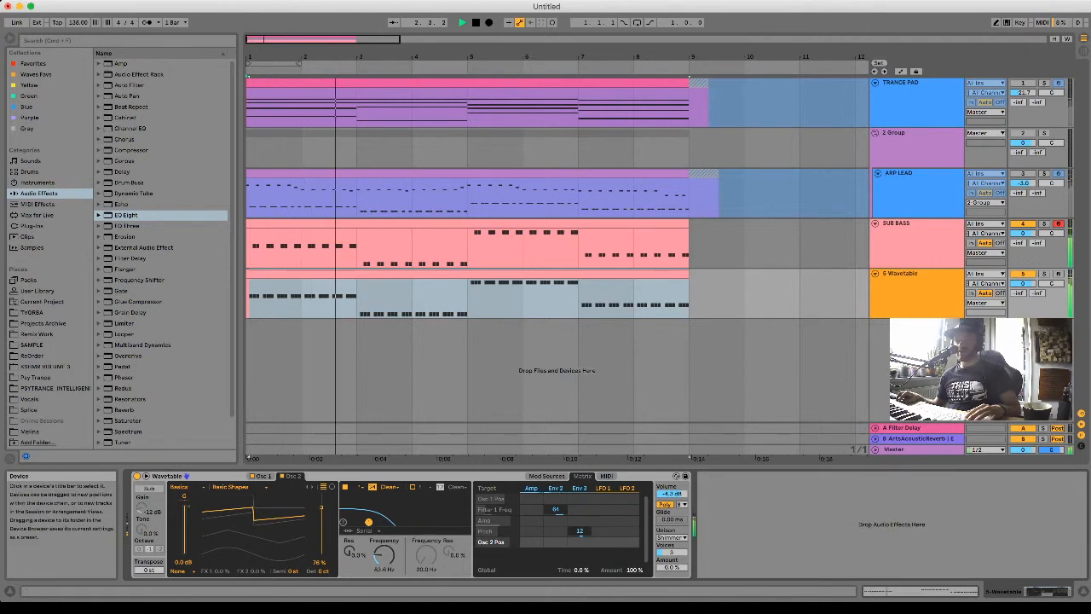
{"action": "left_click", "coordinate": [546, 476]}
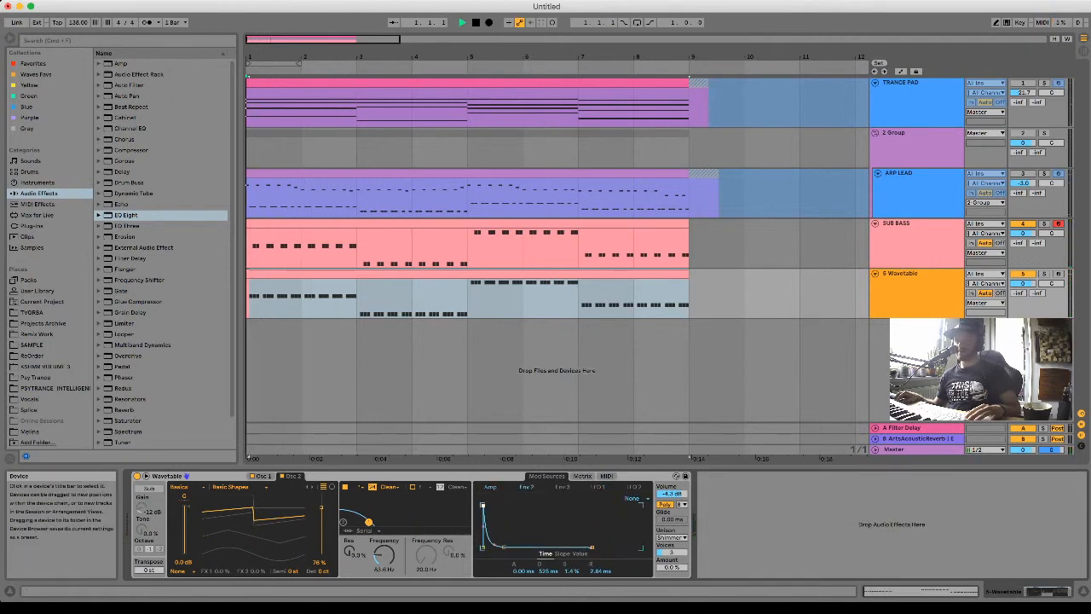
{"action": "key", "text": "space"}
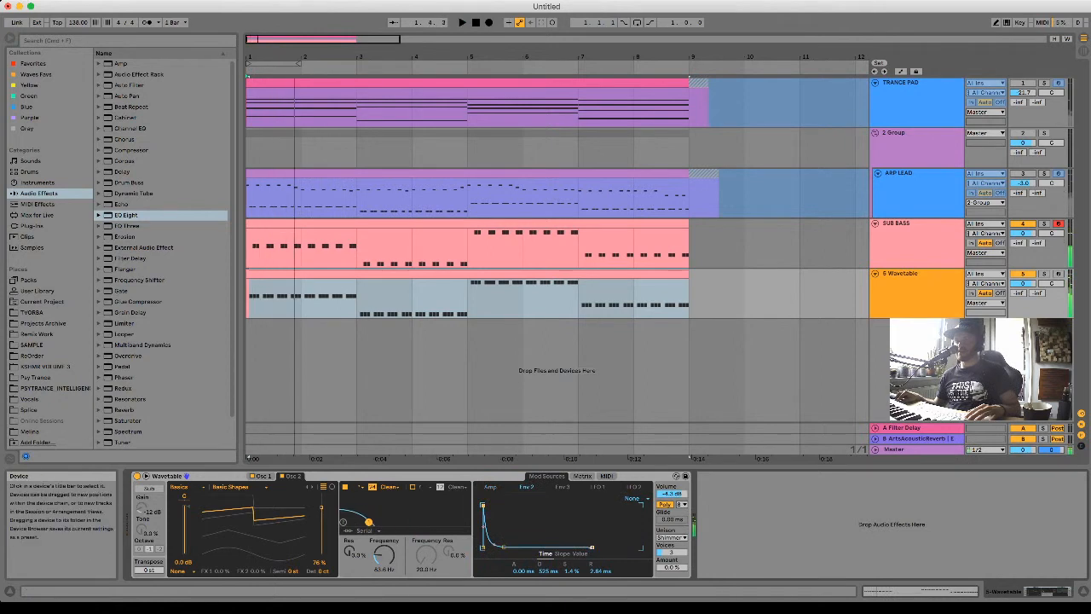
Set the new Wavetable's volume to about -16 dB and its filter 1 frequency to 171 Hz, listening during playback.
{"action": "left_click_drag", "start_coordinate": [669, 493], "coordinate": [669, 512]}
{"action": "key", "text": "space"}
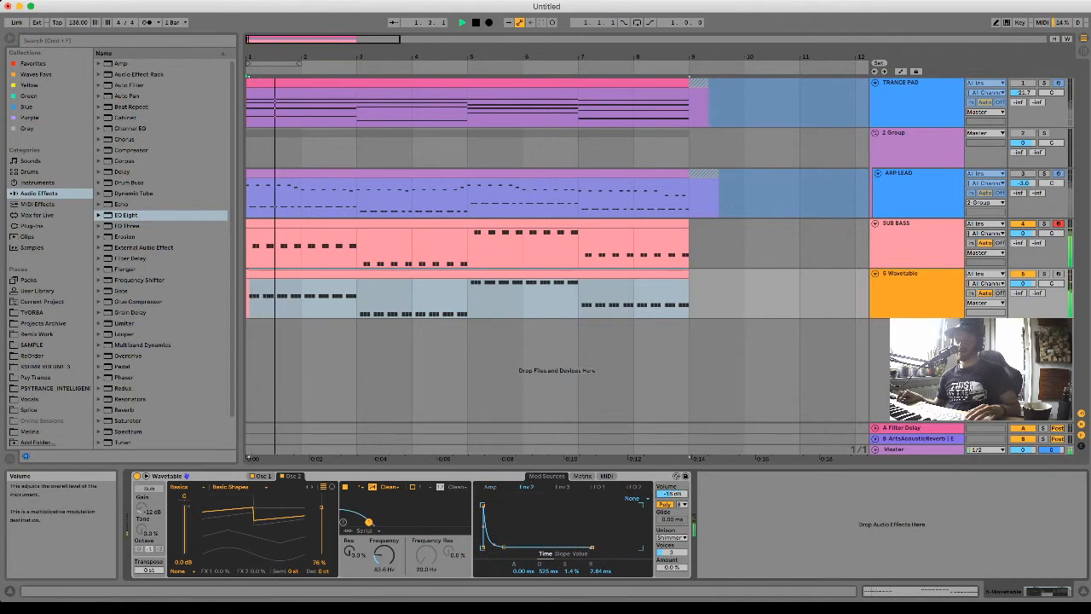
{"action": "left_click_drag", "start_coordinate": [384, 554], "coordinate": [385, 546]}
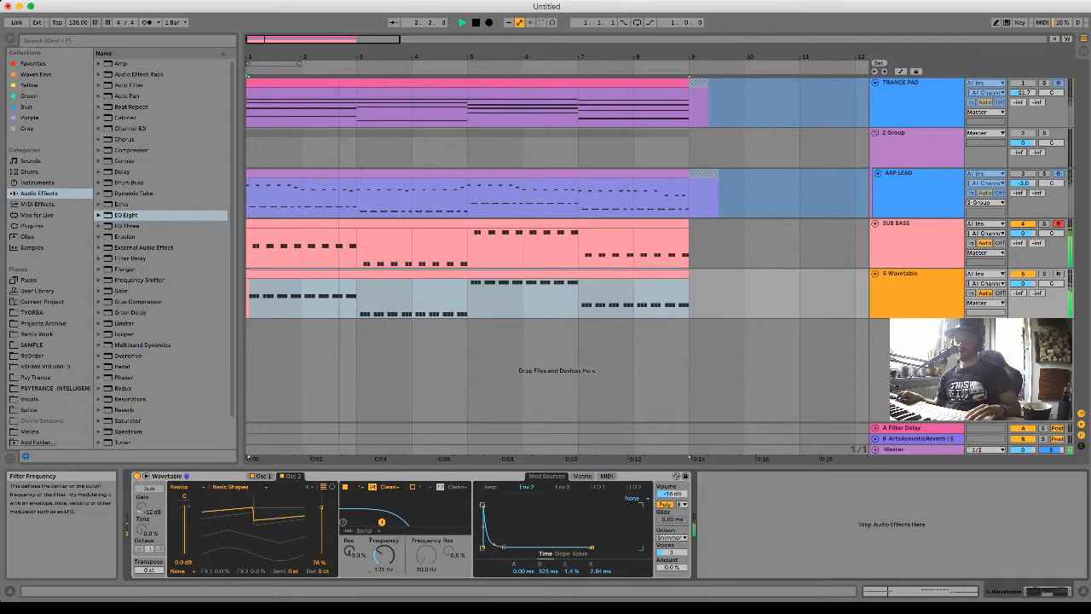
{"action": "key", "text": "space"}
Transpose all notes in the Wavetable track's clip down one octave and play the result.
{"action": "double_click", "coordinate": [383, 274]}
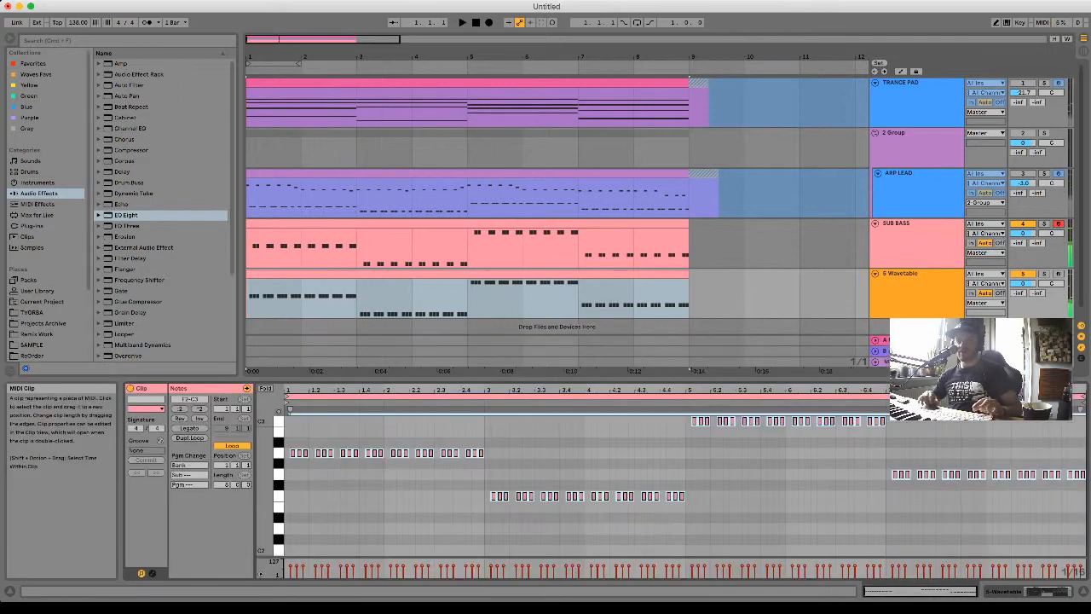
{"action": "left_click", "coordinate": [384, 486]}
{"action": "key", "text": "super+a"}
{"action": "key", "text": "shift+Down"}
{"action": "key", "text": "space"}
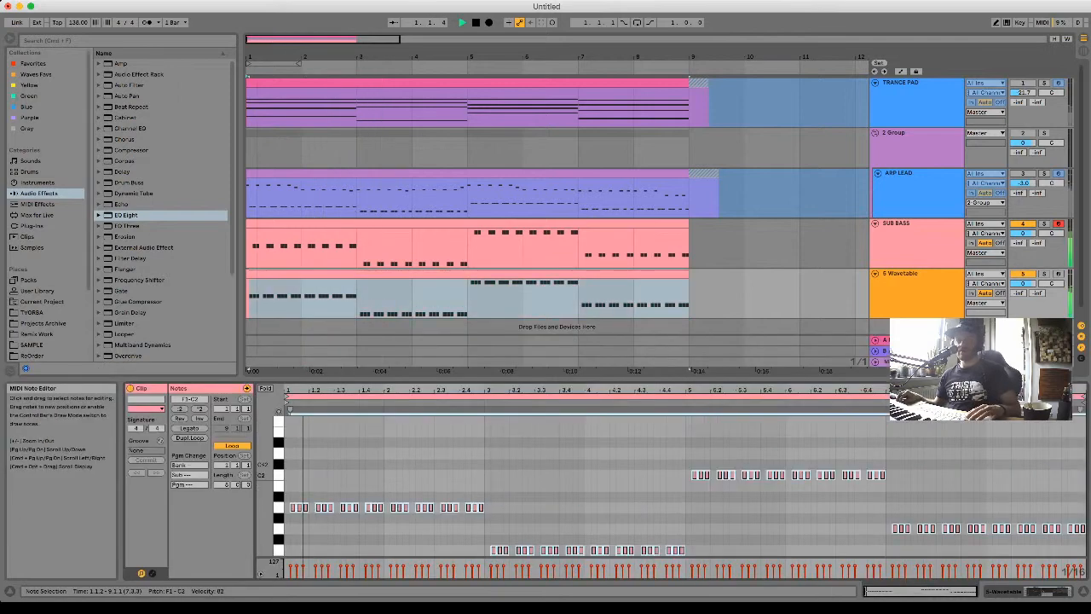
{"action": "key", "text": "shift+Tab"}
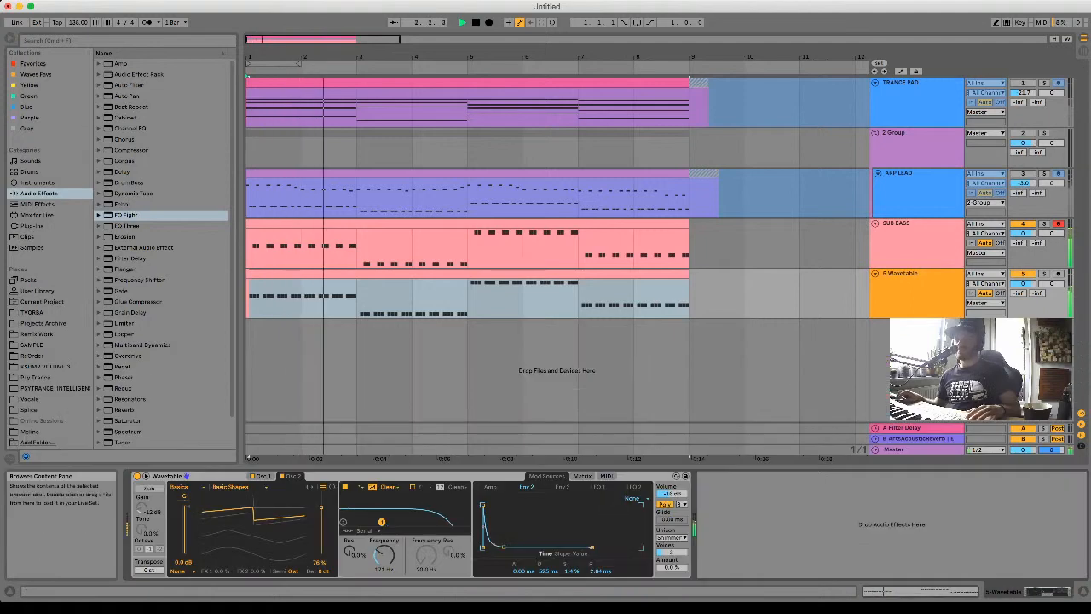
Add an EQ Eight after the new Wavetable, raise its low cut, and boost filter 2 broadly around 225 Hz during playback.
{"action": "key", "text": "space"}
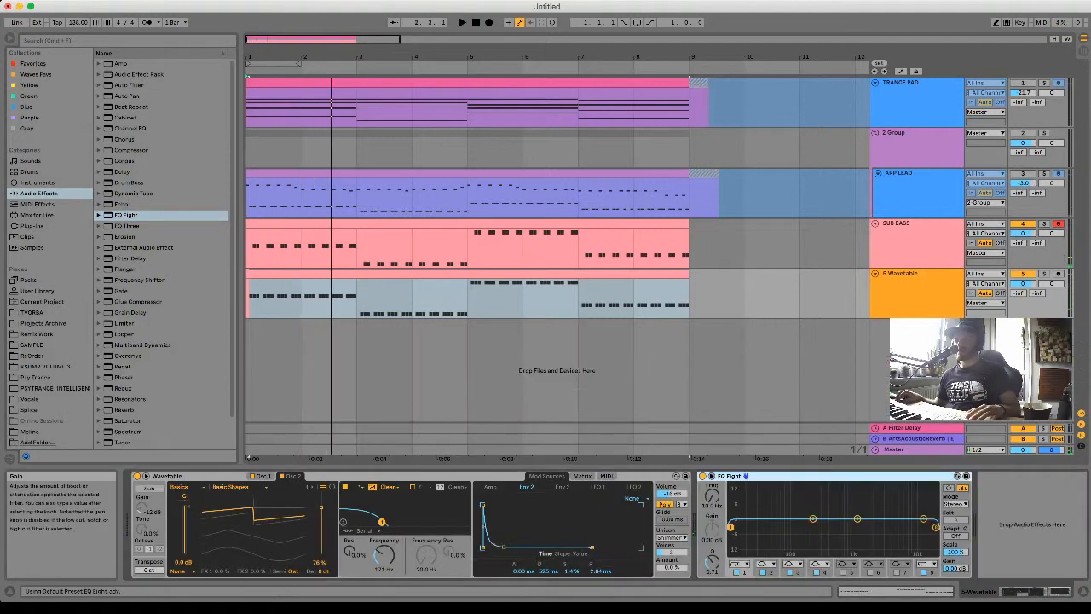
{"action": "key", "text": "space"}
{"action": "left_click_drag", "start_coordinate": [731, 526], "coordinate": [815, 509]}
{"action": "left_click_drag", "start_coordinate": [712, 561], "coordinate": [711, 575]}
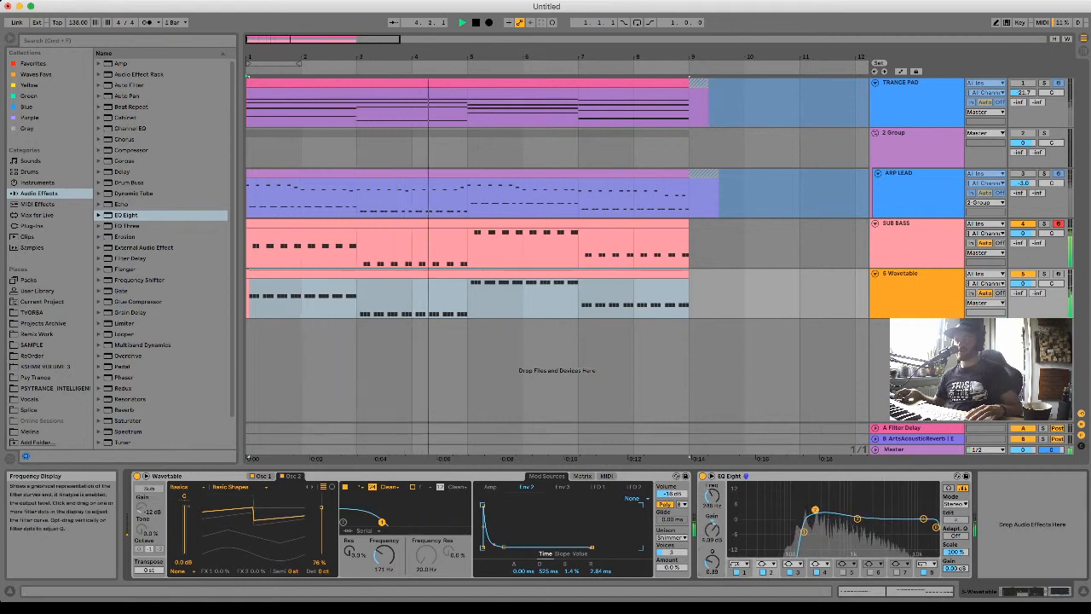
{"action": "left_click_drag", "start_coordinate": [815, 509], "coordinate": [813, 509]}
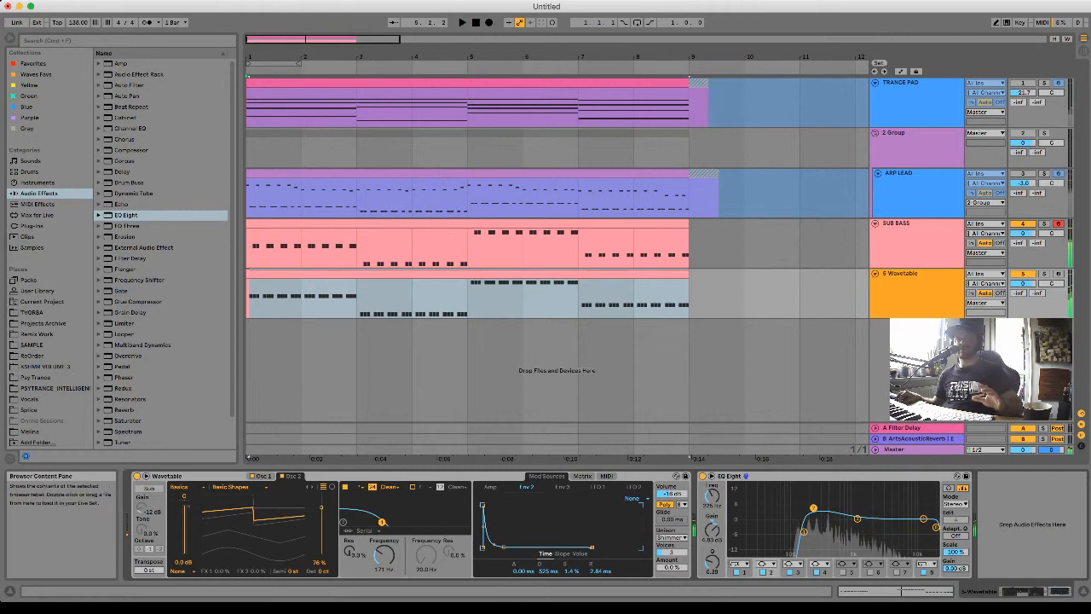
{"action": "key", "text": "space"}
Add a Delay between the Wavetable and EQ Eight, with feedback and dry/wet at 15%.
{"action": "key", "text": "Up"}
{"action": "key", "text": "Up"}
{"action": "key", "text": "Up"}
{"action": "key", "text": "Up"}
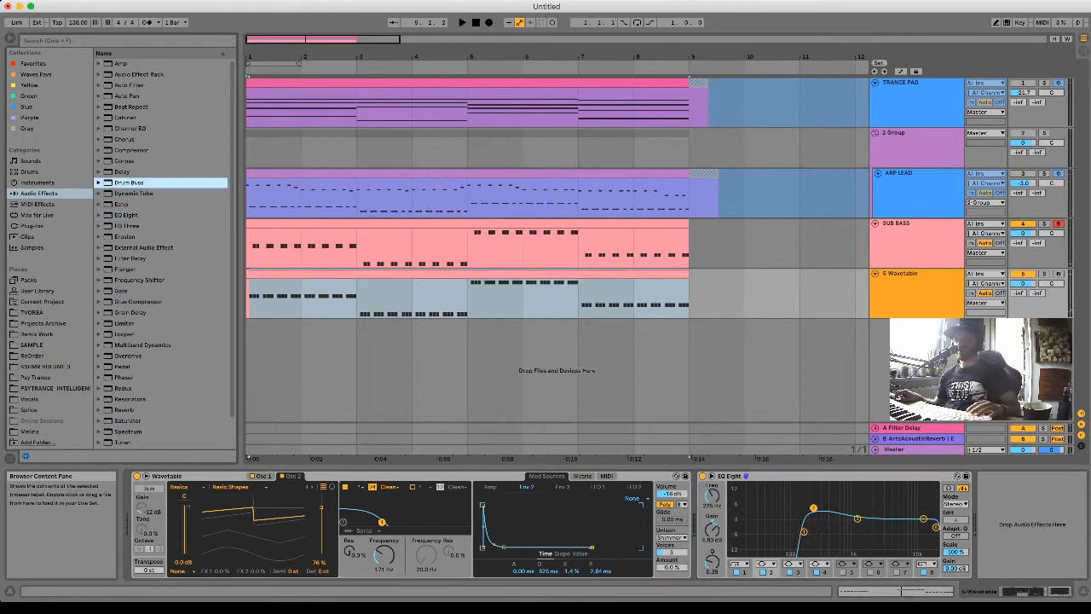
{"action": "key", "text": "Return"}
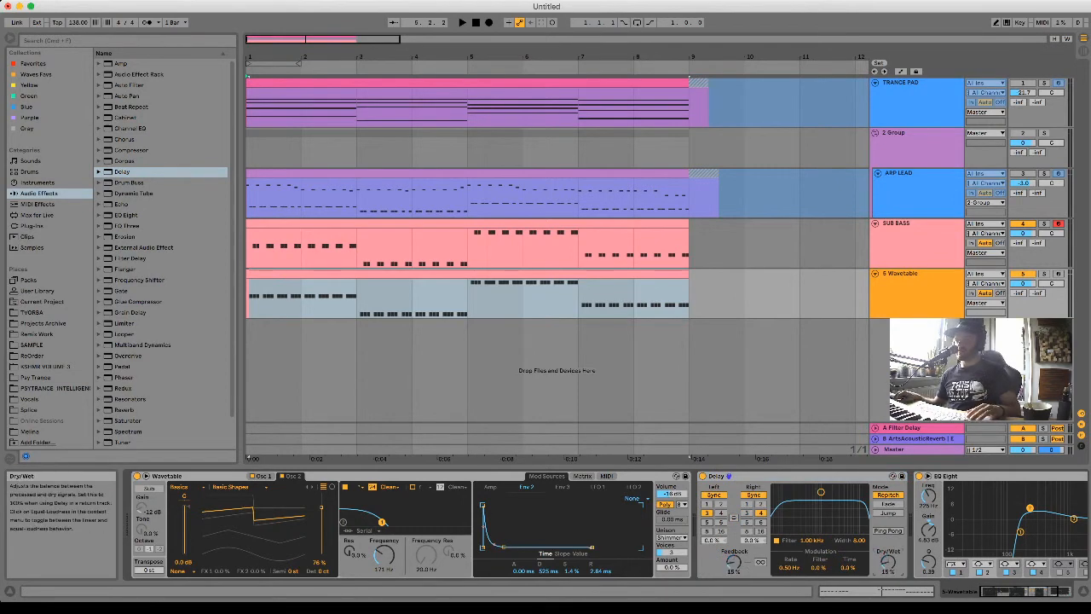
Set the Delay's filter to about 1.94 kHz with a width of 5.87 during playback, and rename the track MID BASS.
{"action": "key", "text": "space"}
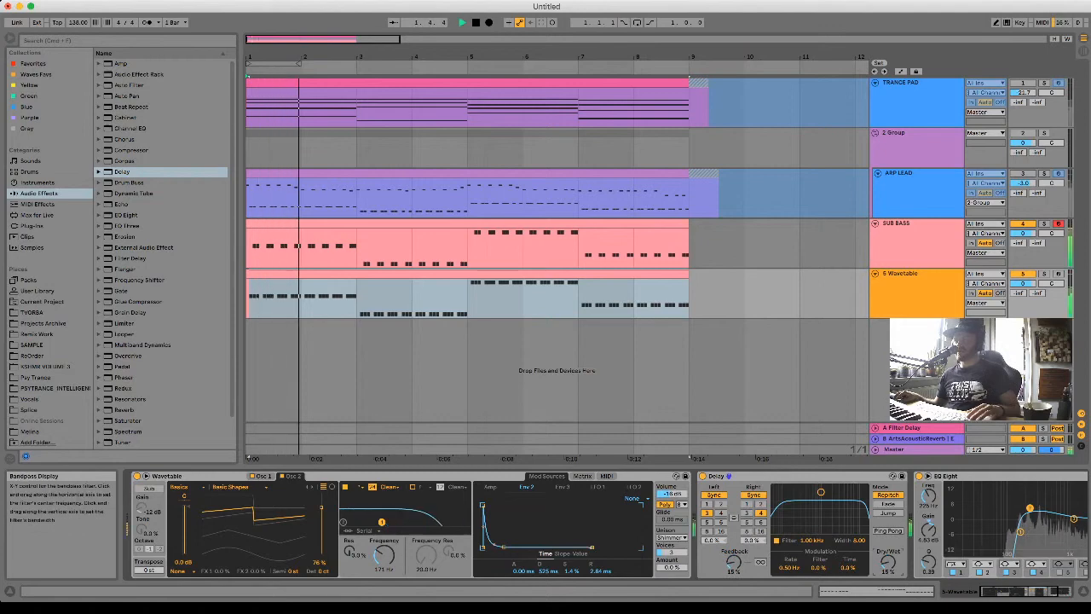
{"action": "left_click_drag", "start_coordinate": [820, 491], "coordinate": [831, 503]}
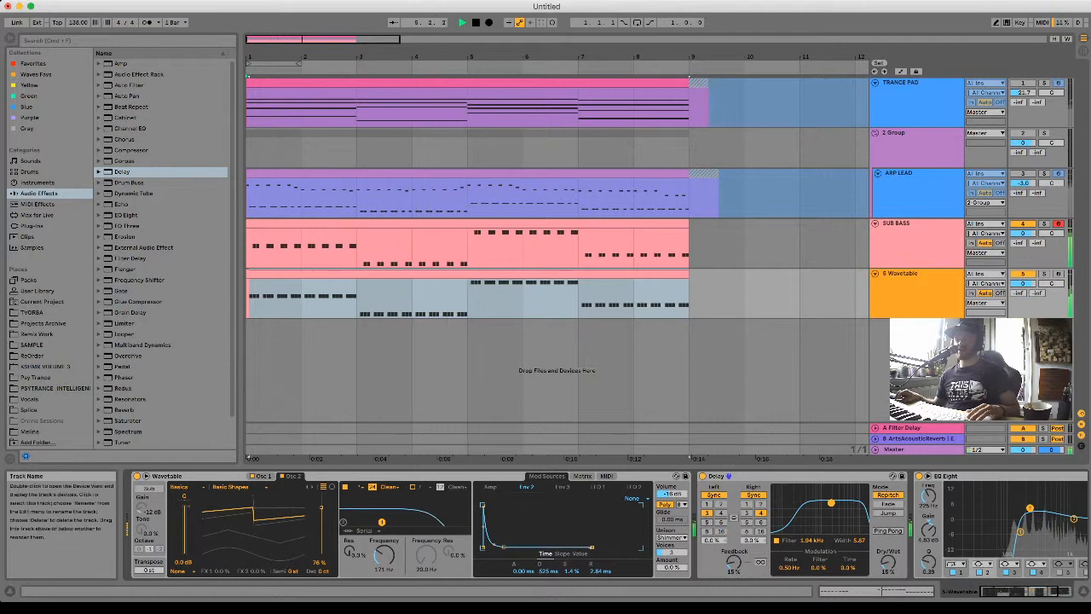
{"action": "key", "text": "space"}
{"action": "left_click", "coordinate": [917, 283]}
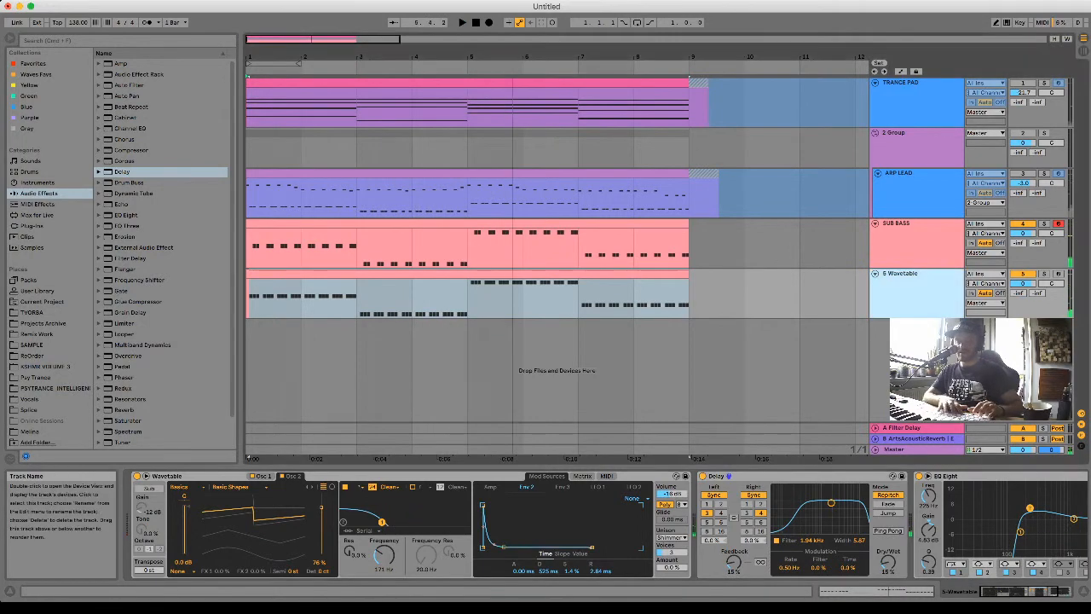
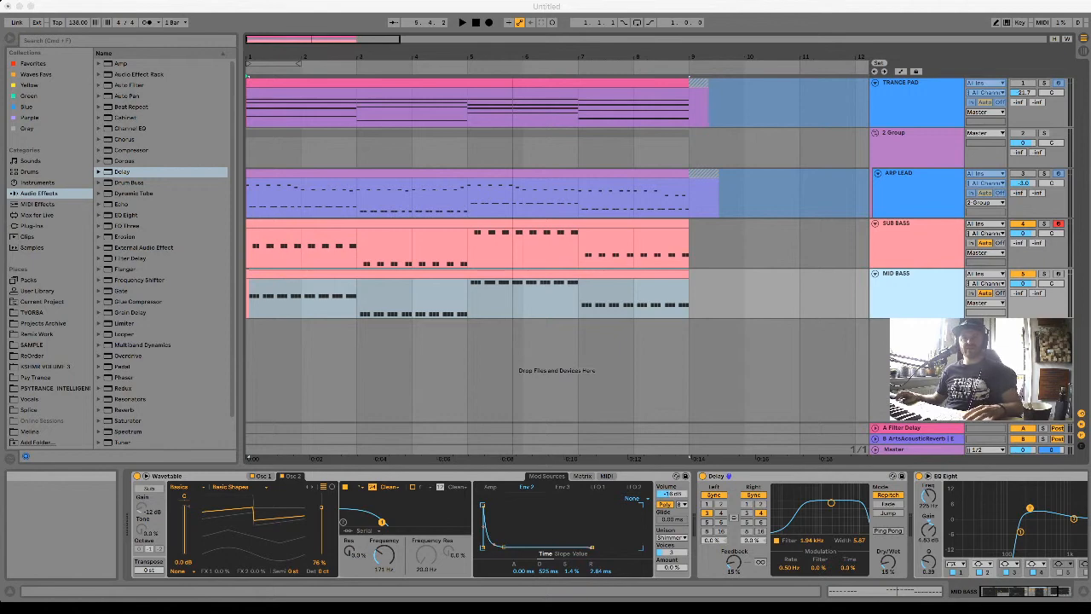
Open the RPSP2 - Kicks folder under Drum Hits in ReOrder Producers Sample Pack Vol. 02.
{"action": "left_click", "coordinate": [32, 355]}
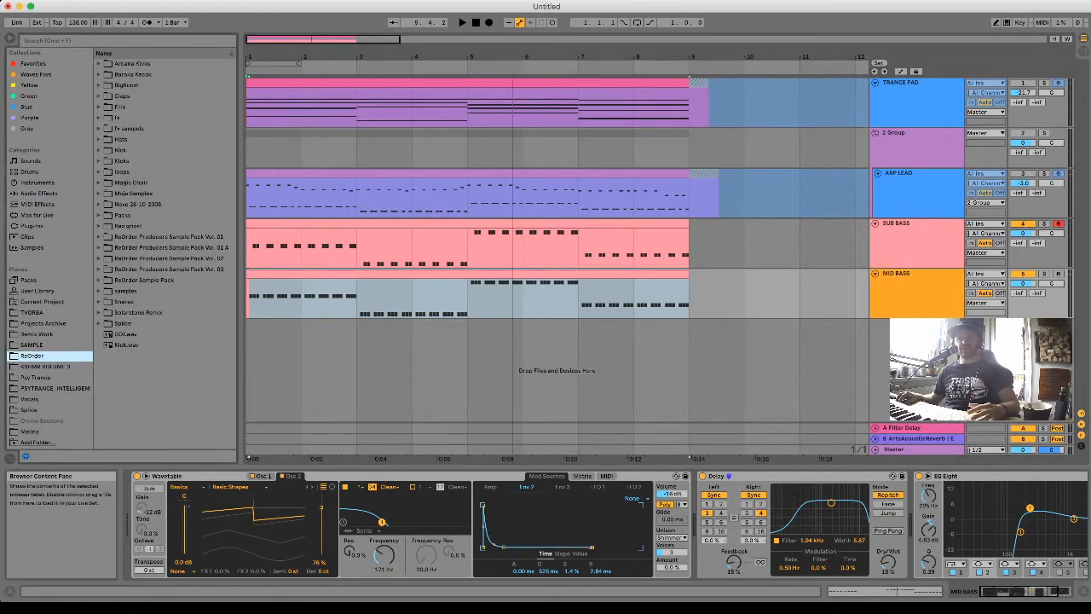
{"action": "left_click", "coordinate": [98, 258]}
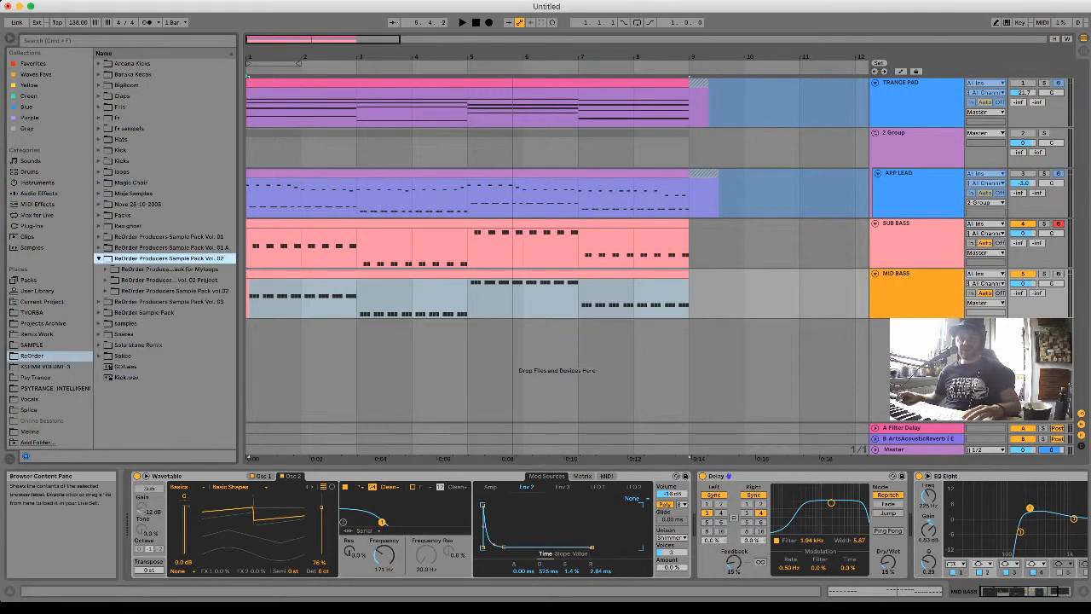
{"action": "left_click", "coordinate": [105, 290]}
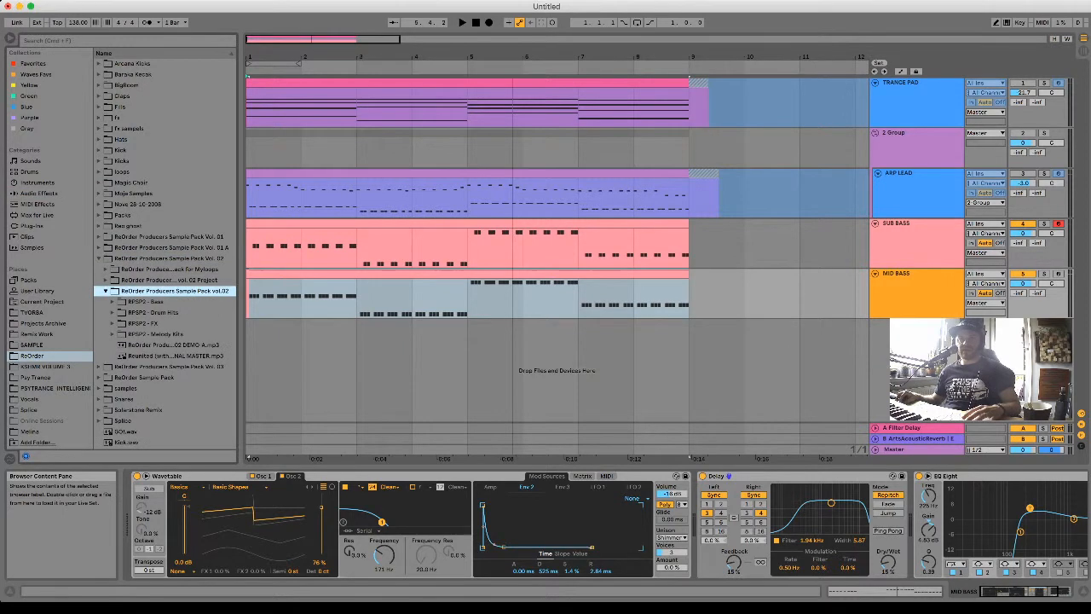
{"action": "left_click", "coordinate": [113, 313]}
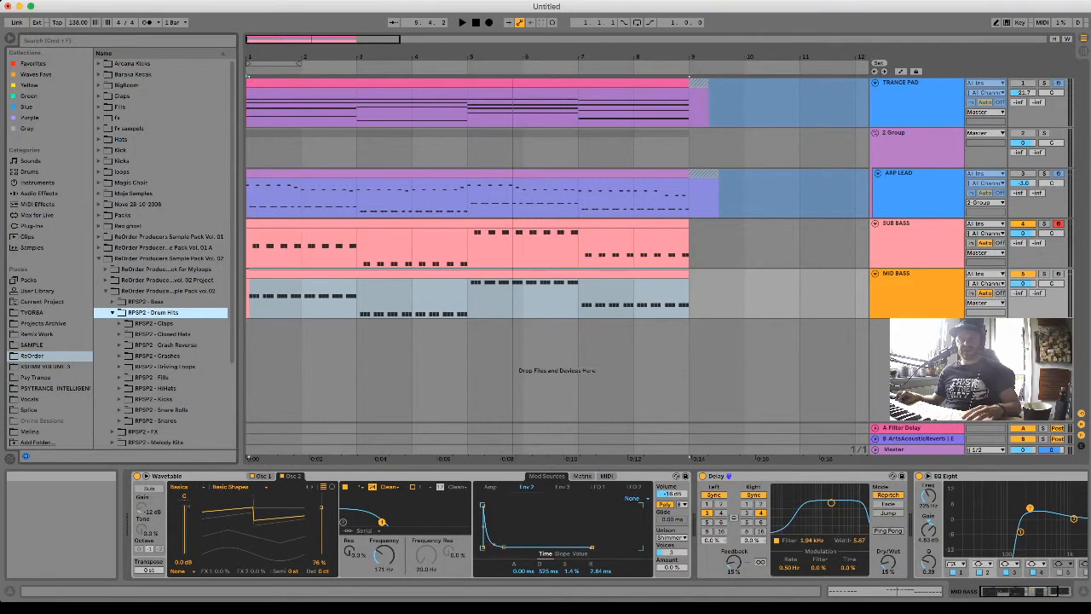
{"action": "scroll", "coordinate": [119, 379], "scroll_direction": "down", "scroll_amount": 2}
{"action": "left_click", "coordinate": [119, 379]}
{"action": "scroll", "coordinate": [120, 380], "scroll_direction": "down", "scroll_amount": 10}
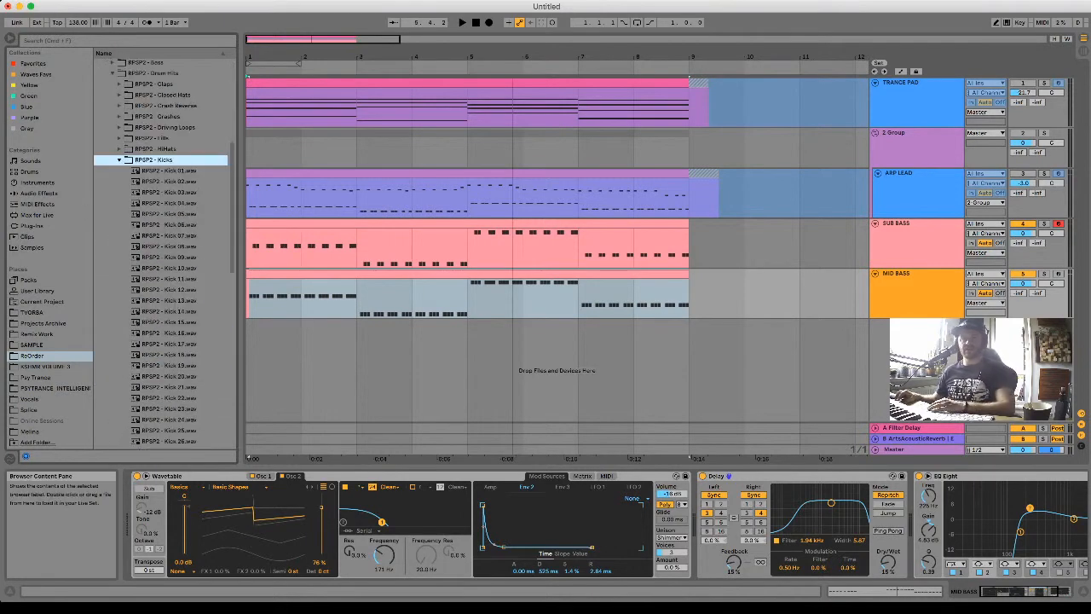
{"action": "scroll", "coordinate": [162, 345], "scroll_direction": "down", "scroll_amount": 4}
Audition the kick samples one after another from RPSP2 - Kick 25 through Kick 60.
{"action": "left_click", "coordinate": [162, 345]}
{"action": "key", "text": "Down"}
{"action": "key", "text": "Down"}
{"action": "key", "text": "Down"}
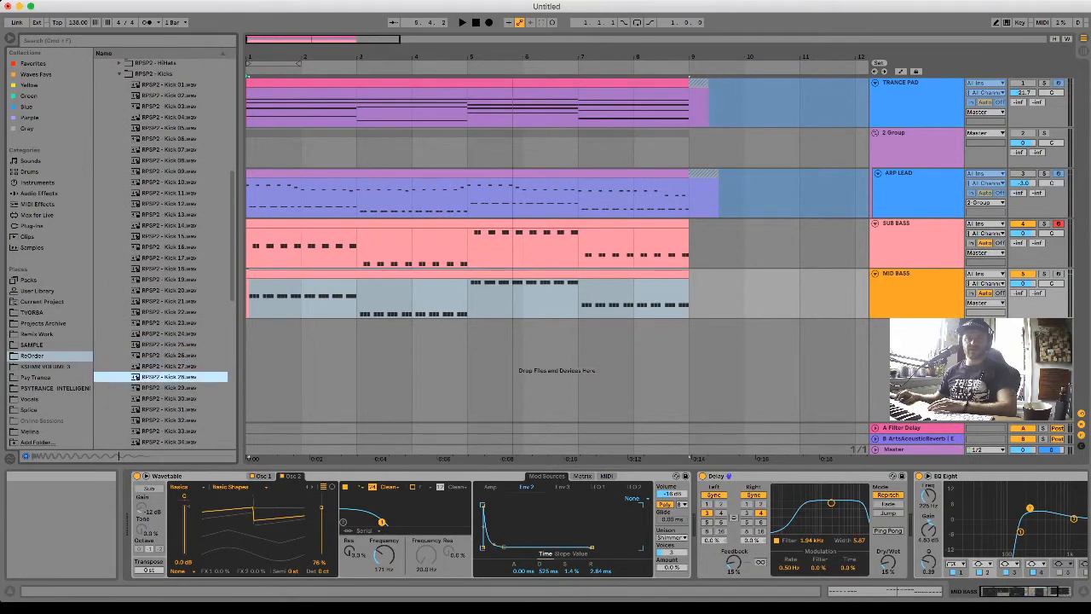
{"action": "key", "text": "Down"}
{"action": "key", "text": "Down"}
{"action": "key", "text": "Down"}
{"action": "key", "text": "Down"}
{"action": "key", "text": "Down"}
{"action": "key", "text": "Down"}
{"action": "key", "text": "Down"}
{"action": "key", "text": "Down"}
{"action": "key", "text": "Down"}
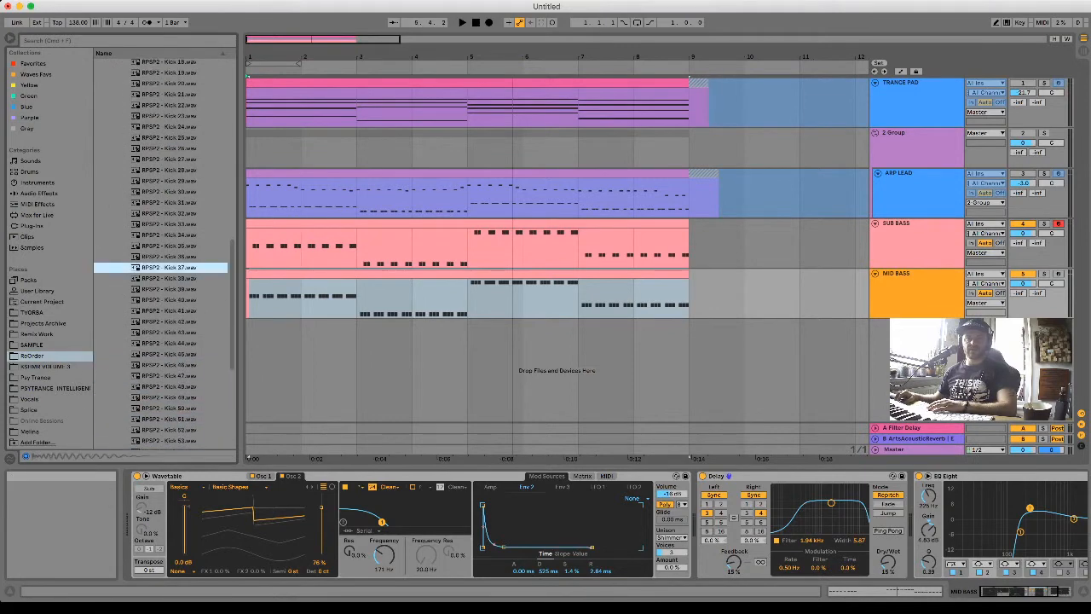
{"action": "key", "text": "Down"}
{"action": "key", "text": "Down"}
{"action": "key", "text": "Down"}
{"action": "key", "text": "Down"}
{"action": "key", "text": "Down"}
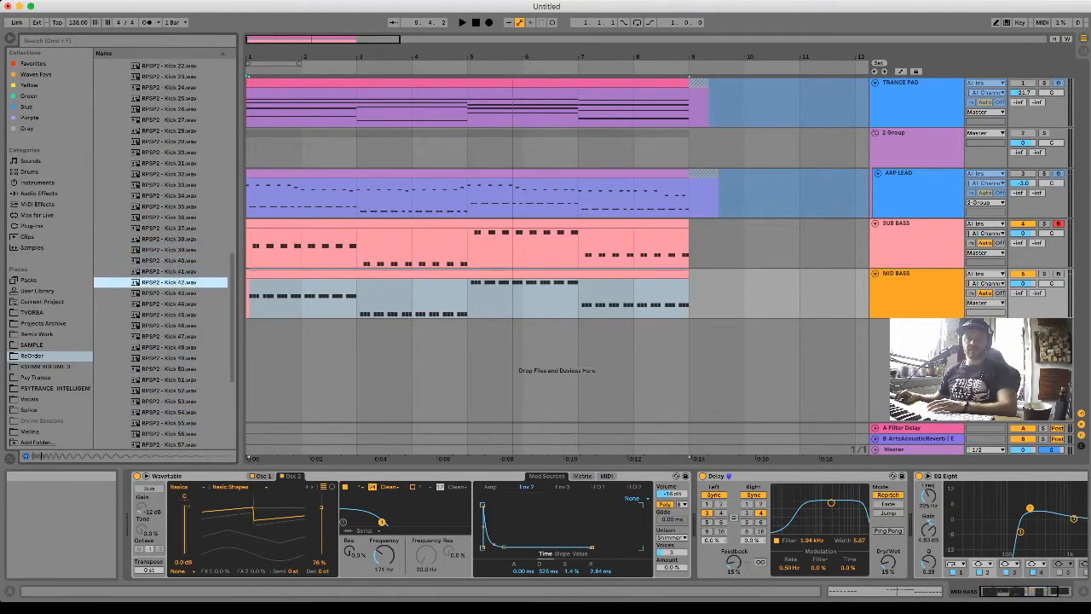
{"action": "key", "text": "Down"}
{"action": "key", "text": "Down"}
{"action": "key", "text": "Down"}
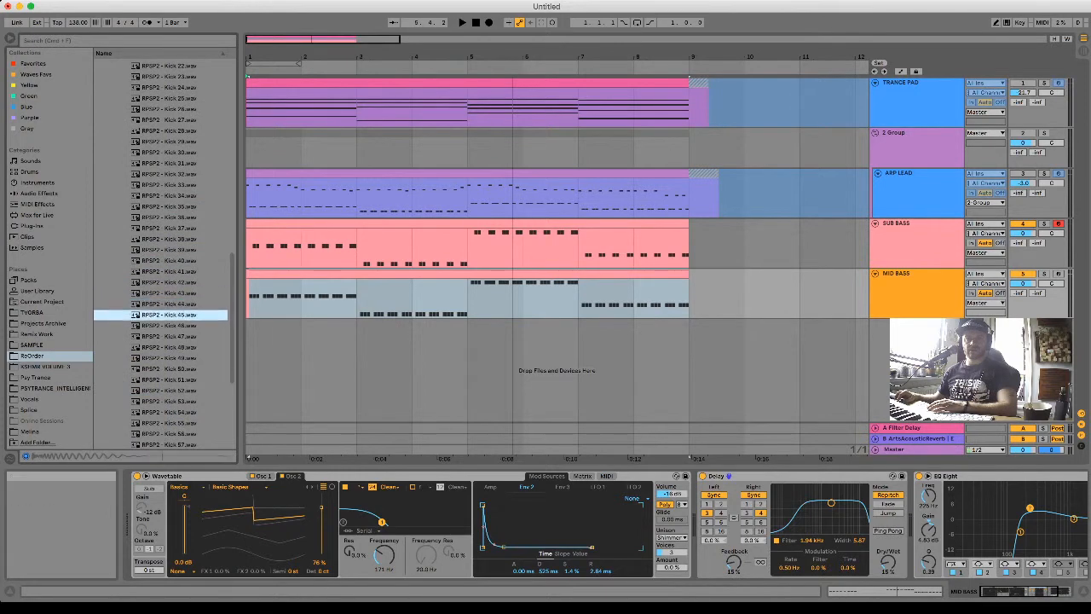
{"action": "key", "text": "Down"}
{"action": "key", "text": "Down"}
{"action": "key", "text": "Down"}
{"action": "key", "text": "Down"}
{"action": "key", "text": "Down"}
{"action": "key", "text": "Down"}
{"action": "key", "text": "Down"}
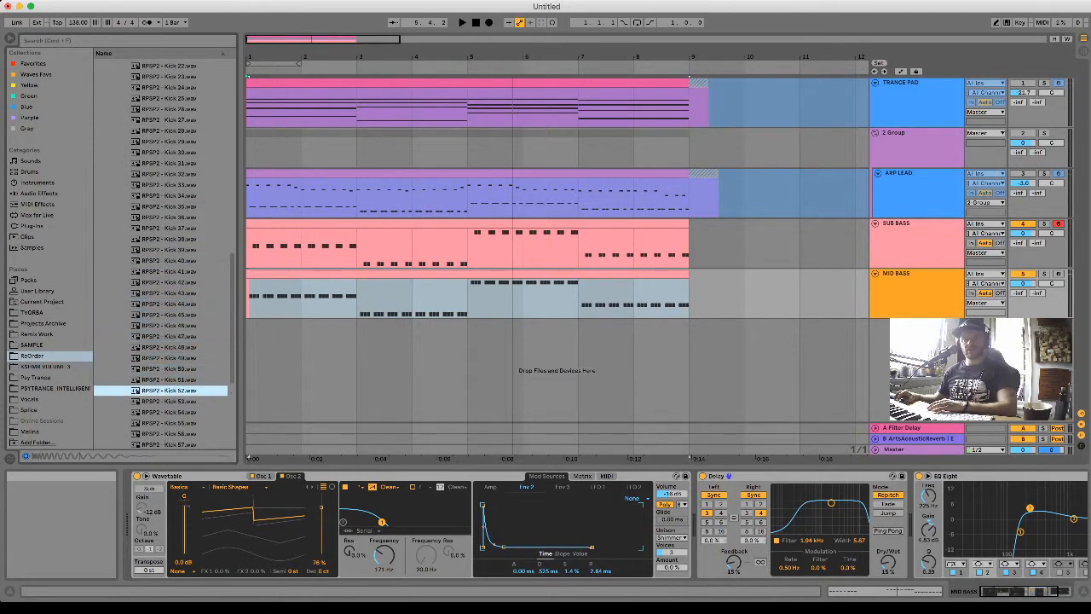
{"action": "key", "text": "Down"}
{"action": "key", "text": "Down"}
{"action": "key", "text": "Down"}
{"action": "key", "text": "Down"}
{"action": "key", "text": "Down"}
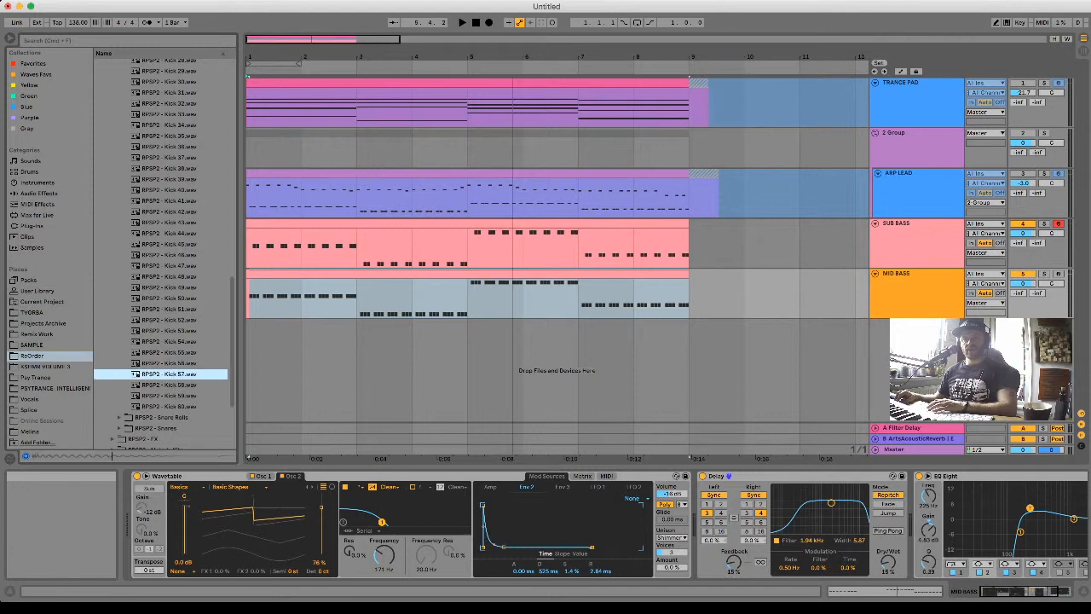
{"action": "key", "text": "Down"}
{"action": "key", "text": "Down"}
{"action": "key", "text": "Down"}
Audition the kicks again from Kick 35 on and place RPSP2 - Kick 43 at bar 1 on a new audio track.
{"action": "scroll", "coordinate": [168, 295], "scroll_direction": "up", "scroll_amount": 5}
{"action": "left_click", "coordinate": [169, 295]}
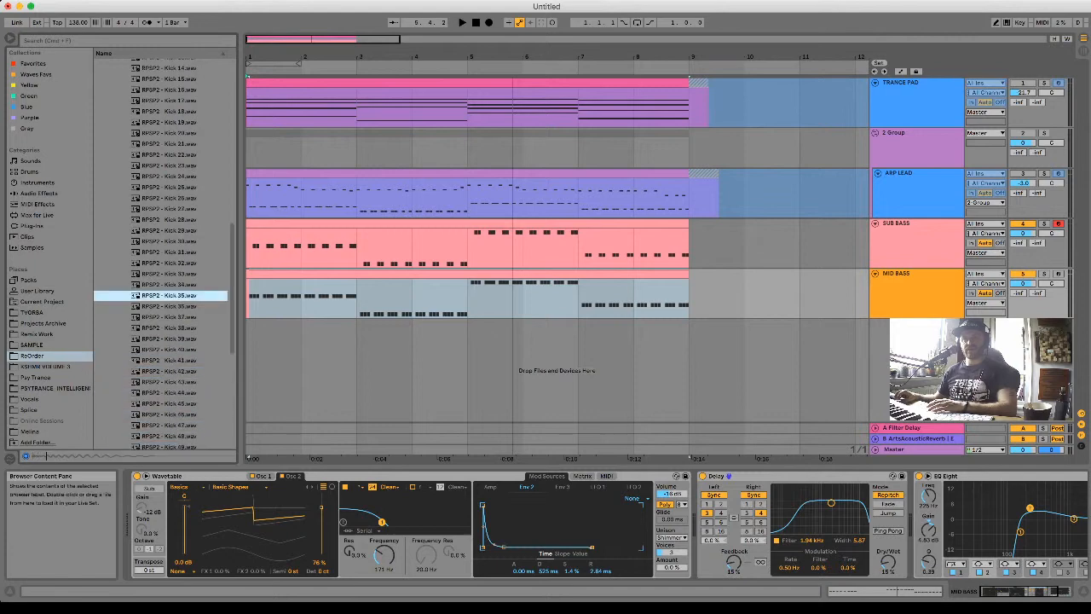
{"action": "key", "text": "Down"}
{"action": "key", "text": "Down"}
{"action": "key", "text": "Down"}
{"action": "key", "text": "Down"}
{"action": "key", "text": "Down"}
{"action": "key", "text": "Down"}
{"action": "key", "text": "Down"}
{"action": "key", "text": "Down"}
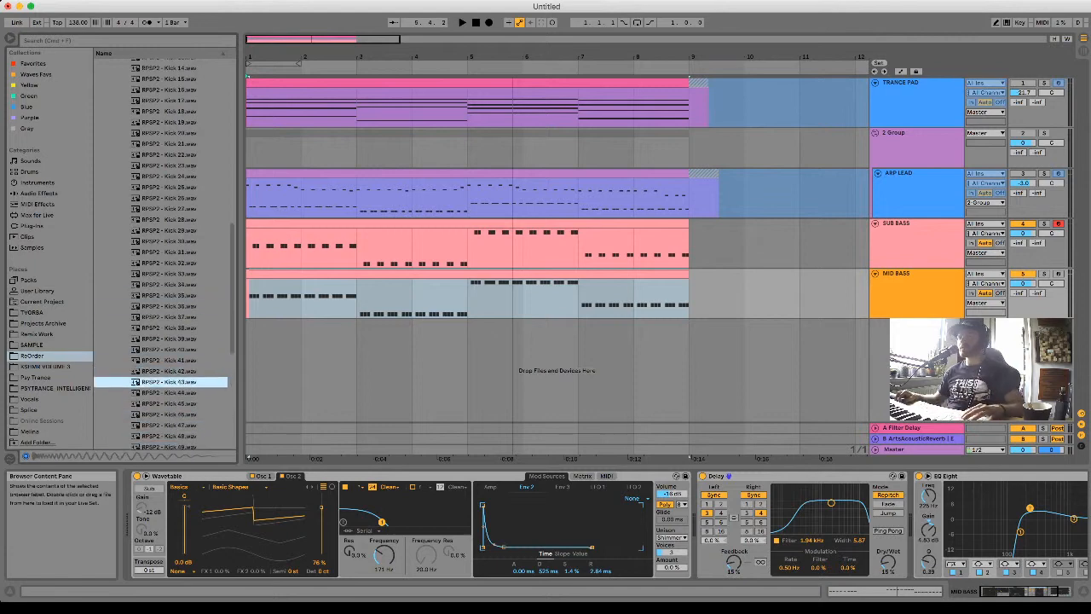
{"action": "left_click_drag", "start_coordinate": [169, 382], "coordinate": [249, 345]}
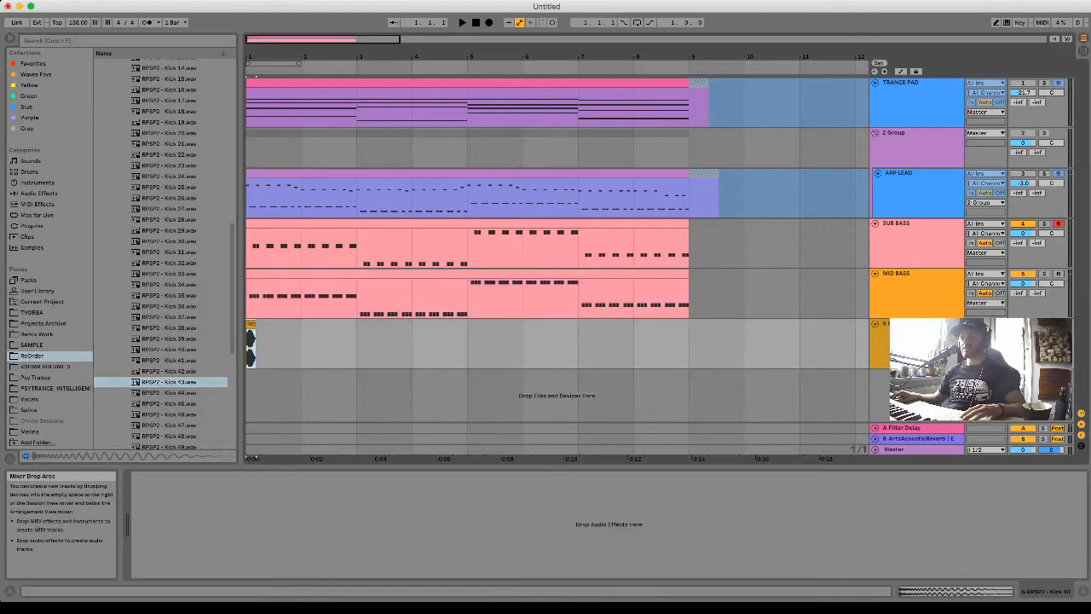
Move the new kick track above TRANCE PAD and rename it KICK.
{"action": "left_click", "coordinate": [914, 326]}
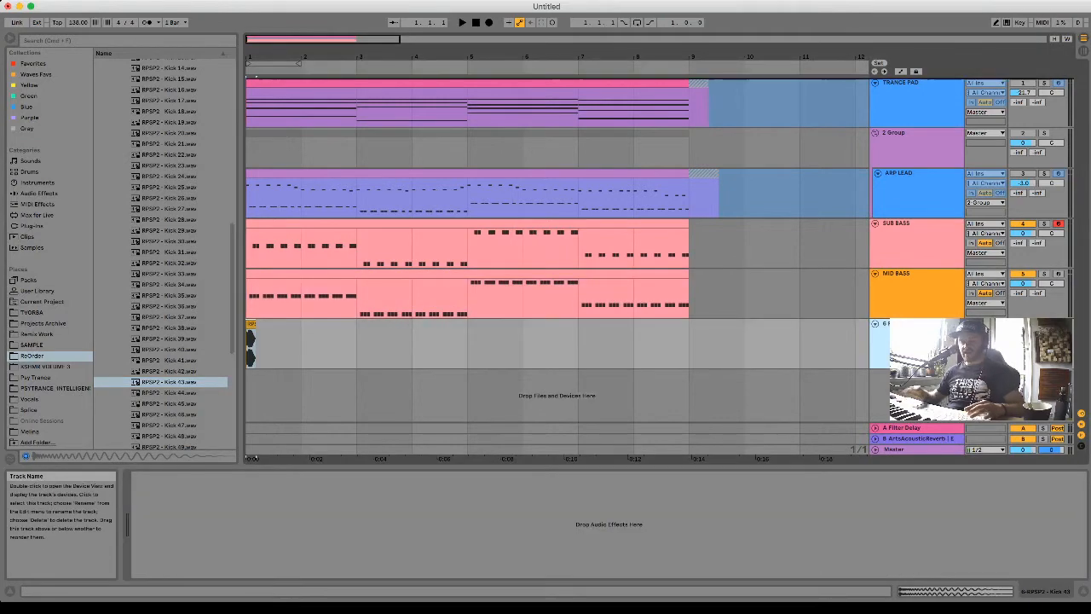
{"action": "left_click_drag", "start_coordinate": [914, 326], "coordinate": [913, 82]}
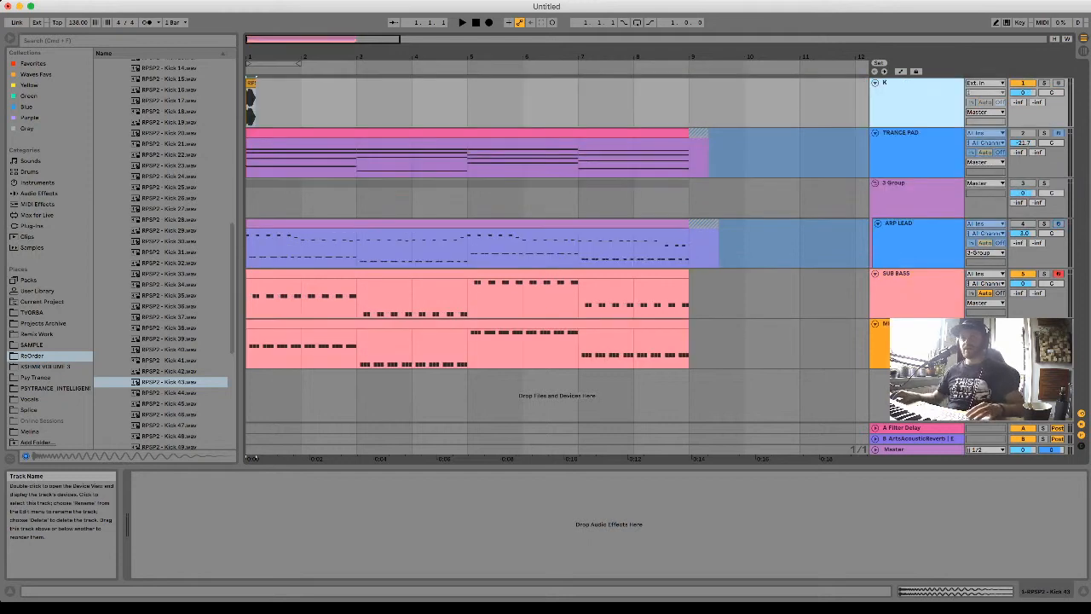
{"action": "key", "text": "Return"}
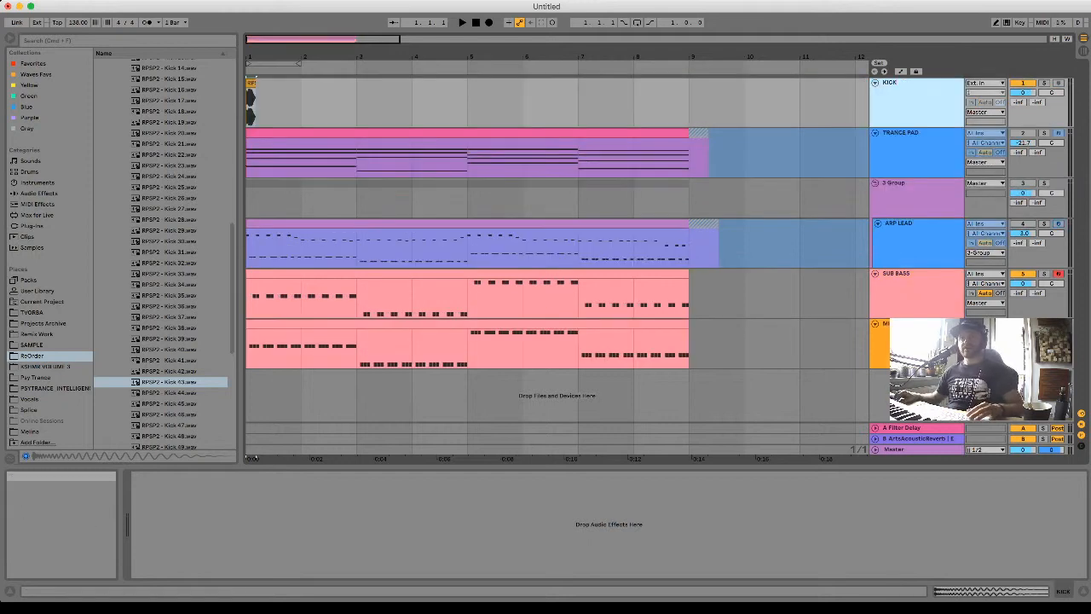
Select one beat containing the kick clip and duplicate it three times to fill the first bar.
{"action": "left_click_drag", "start_coordinate": [251, 57], "coordinate": [251, 188]}
{"action": "key", "text": "a"}
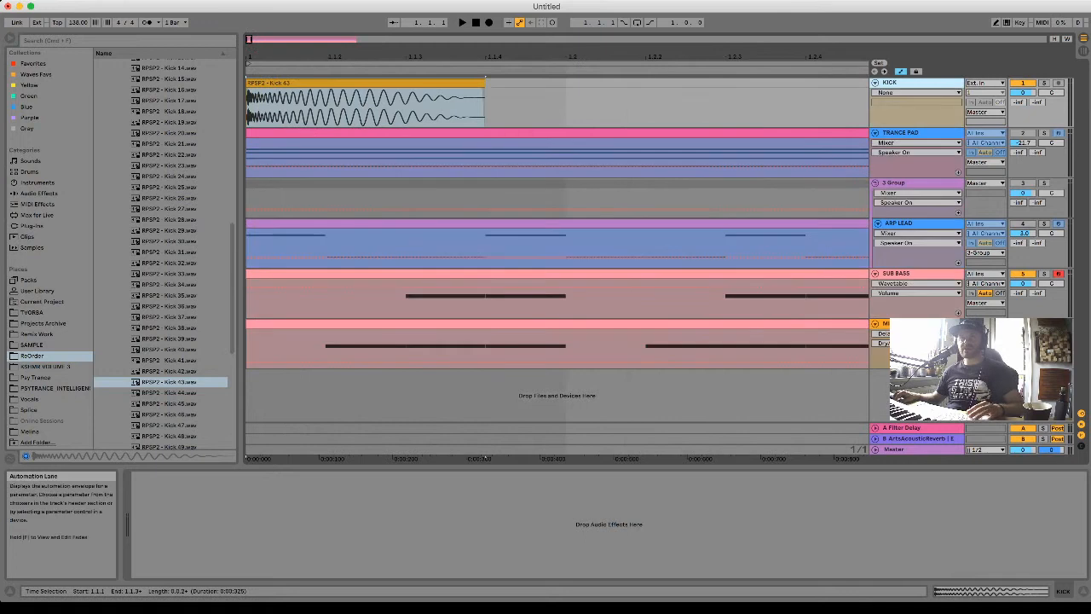
{"action": "key", "text": "a"}
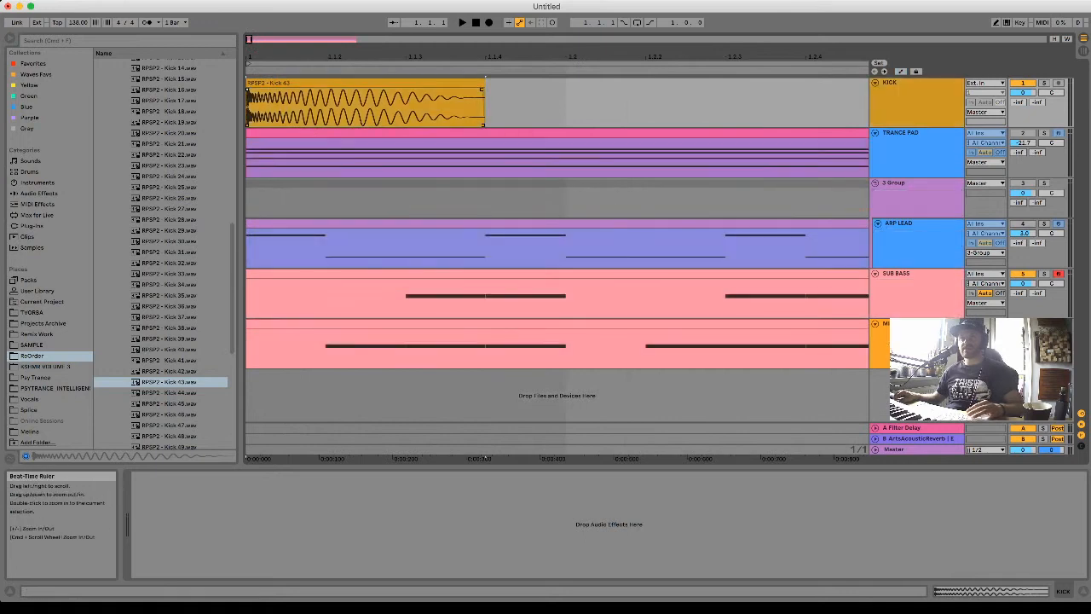
{"action": "left_click_drag", "start_coordinate": [264, 57], "coordinate": [264, 10]}
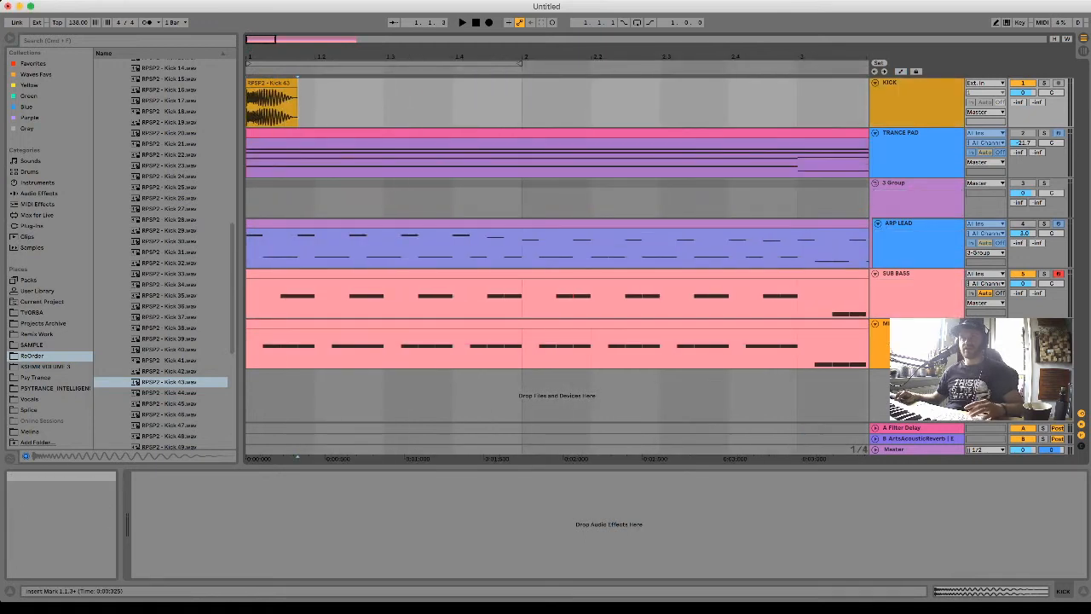
{"action": "left_click_drag", "start_coordinate": [314, 106], "coordinate": [247, 106]}
{"action": "key", "text": "super+d"}
{"action": "key", "text": "super+d"}
{"action": "key", "text": "super+d"}
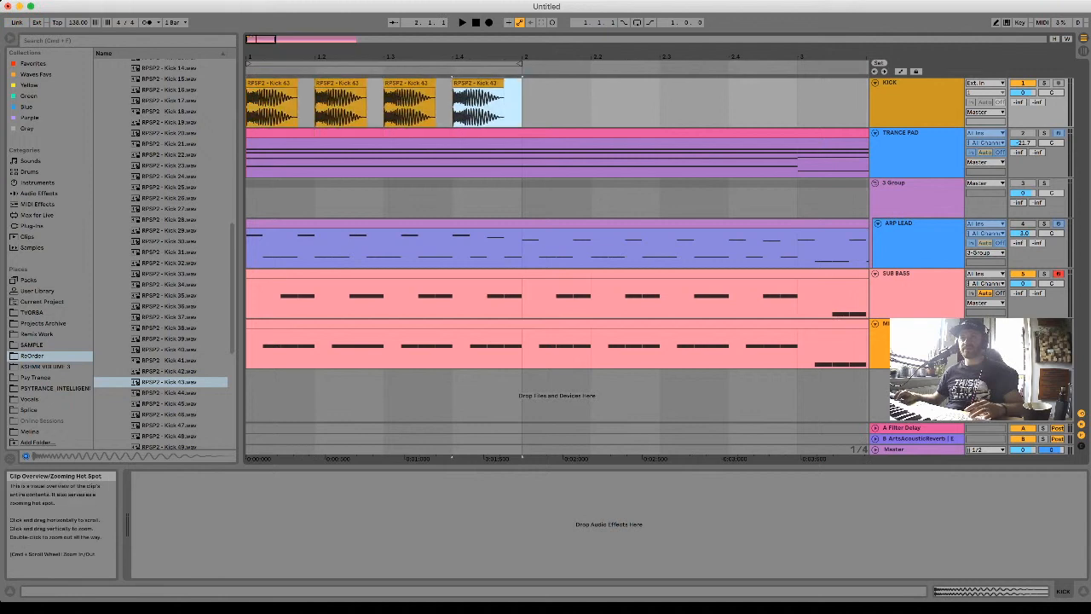
Keep duplicating the one-beat kick selection on the KICK track until it reaches the start of bar 9.
{"action": "left_click_drag", "start_coordinate": [265, 57], "coordinate": [264, 9]}
{"action": "key", "text": "super+d"}
{"action": "key", "text": "super+d"}
{"action": "key", "text": "super+d"}
{"action": "key", "text": "super+d"}
{"action": "key", "text": "super+d"}
{"action": "key", "text": "super+d"}
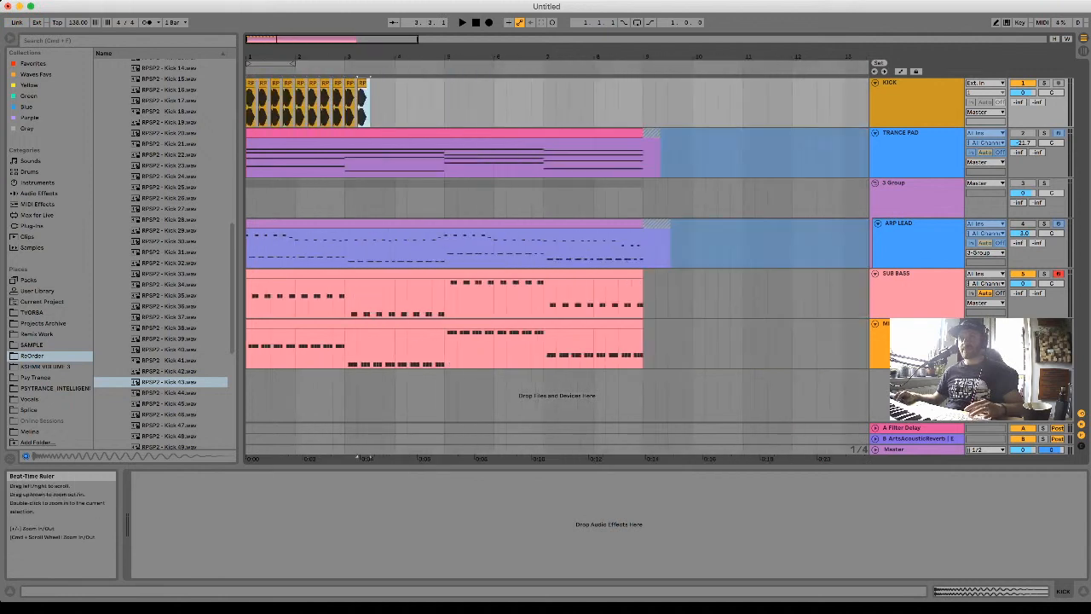
{"action": "key", "text": "super+d"}
{"action": "key", "text": "super+d"}
{"action": "key", "text": "super+d"}
{"action": "key", "text": "super+d"}
{"action": "key", "text": "super+d"}
{"action": "key", "text": "super+d"}
{"action": "key", "text": "super+d"}
{"action": "key", "text": "super+d"}
{"action": "key", "text": "super+d"}
{"action": "key", "text": "super+d"}
{"action": "key", "text": "super+d"}
{"action": "key", "text": "super+d"}
{"action": "key", "text": "super+d"}
{"action": "key", "text": "super+d"}
{"action": "key", "text": "super+d"}
{"action": "key", "text": "super+d"}
{"action": "key", "text": "super+d"}
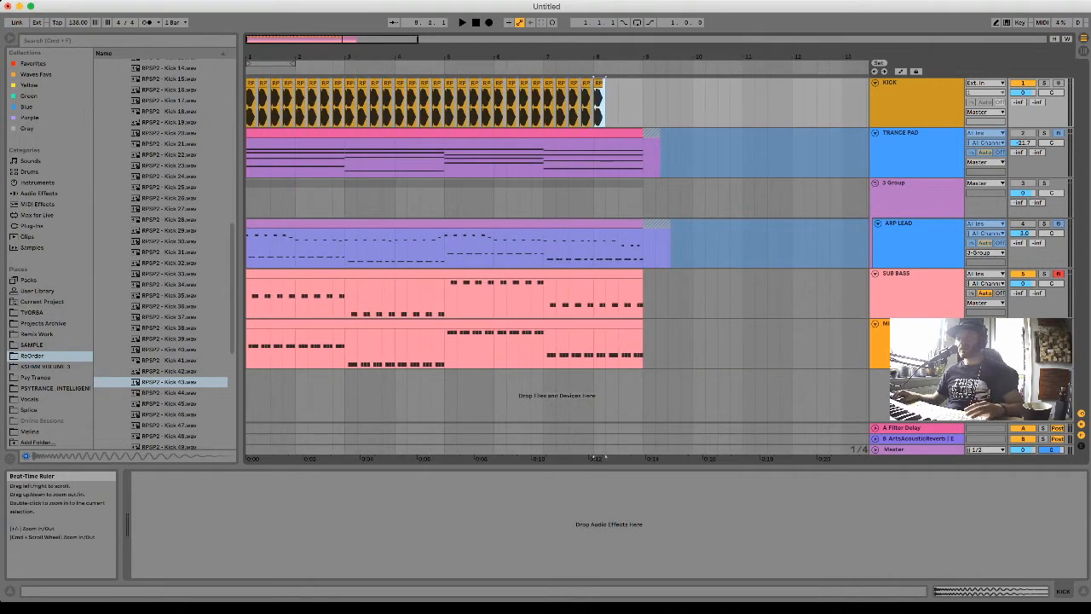
{"action": "key", "text": "super+d"}
{"action": "key", "text": "super+d"}
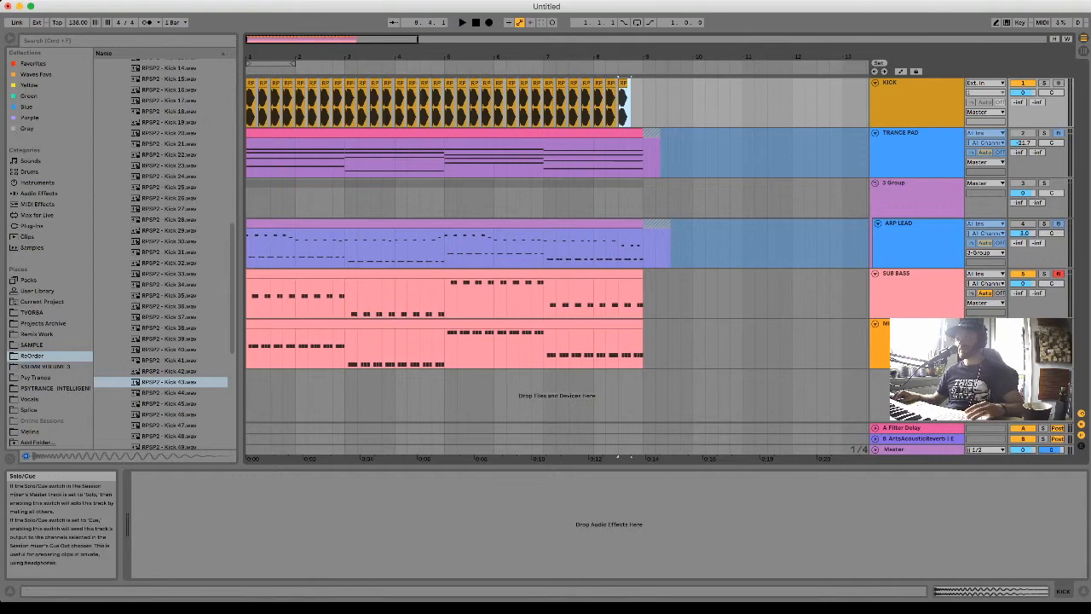
{"action": "key", "text": "super+d"}
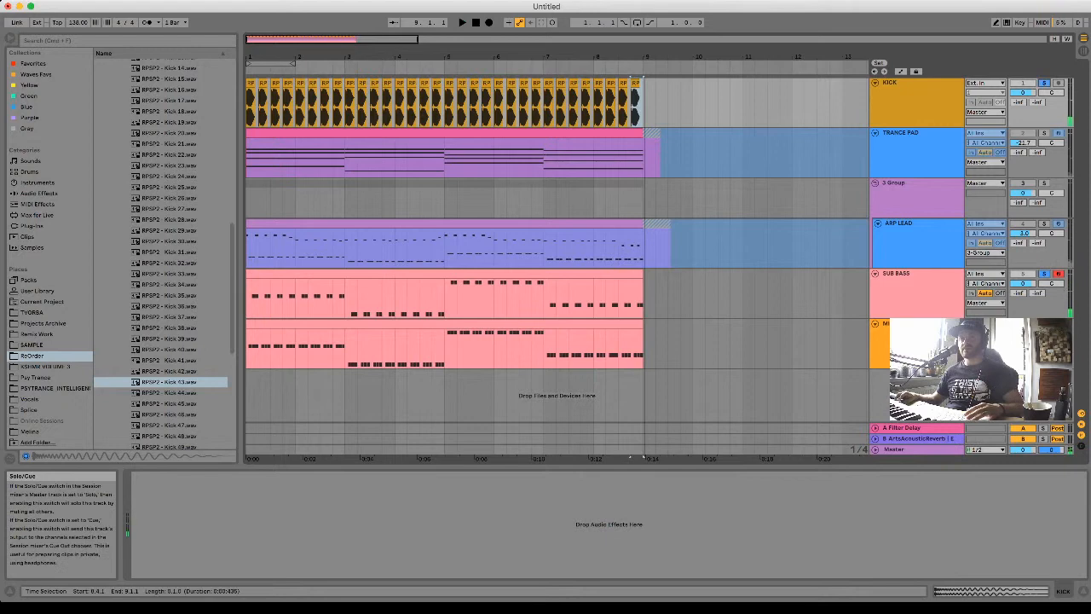
Solo the KICK and bass tracks and play them from the start of the arrangement.
{"action": "key", "text": "space"}
{"action": "key", "text": "space"}
{"action": "left_click", "coordinate": [250, 83]}
{"action": "key", "text": "space"}
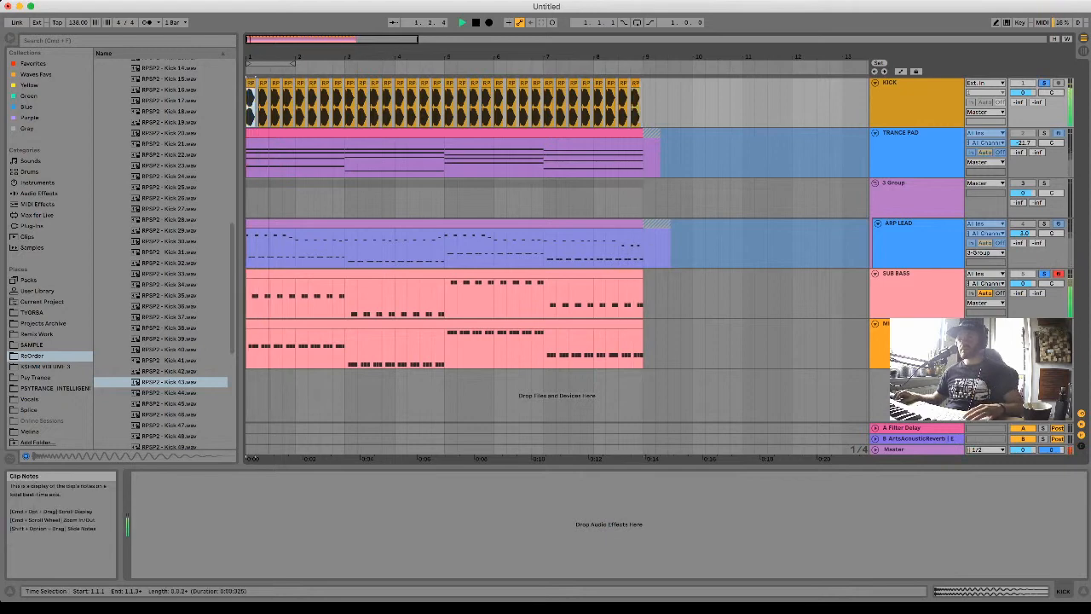
Add a Compressor after the EQ Eight on MID BASS and enable its sidechain with KICK, Post FX as the source.
{"action": "left_click", "coordinate": [888, 325]}
{"action": "left_click", "coordinate": [1009, 525]}
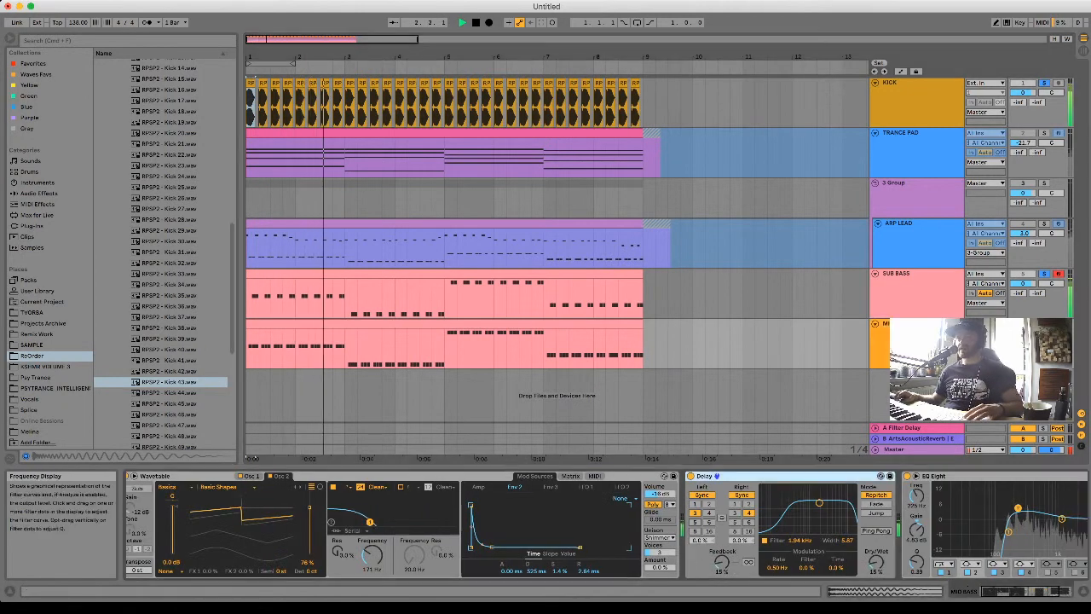
{"action": "scroll", "coordinate": [1008, 525], "scroll_direction": "right", "scroll_amount": 5}
{"action": "scroll", "coordinate": [556, 264], "scroll_direction": "right", "scroll_amount": 1}
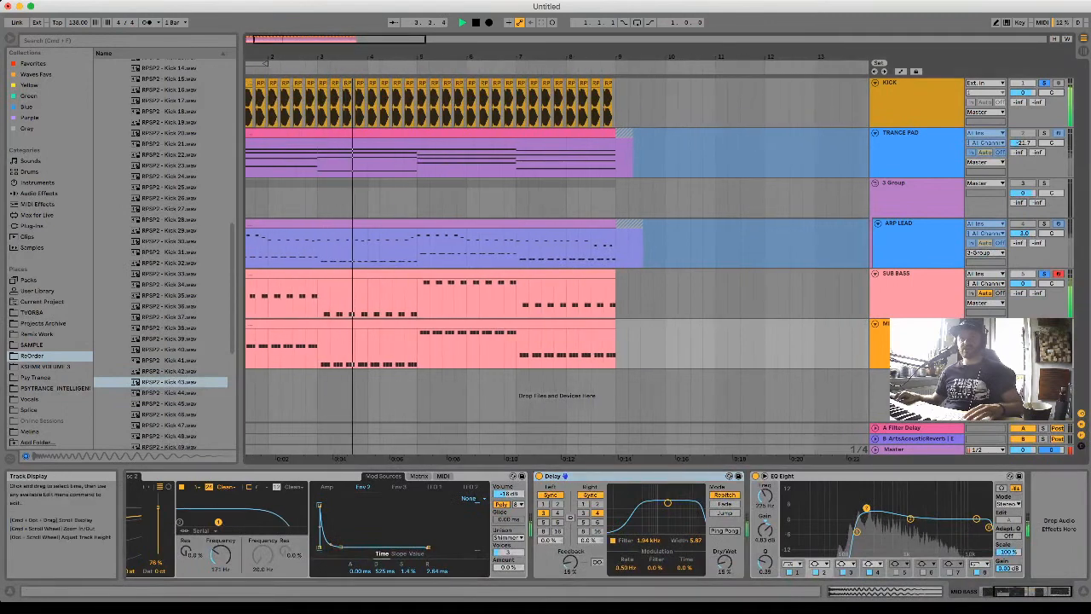
{"action": "left_click", "coordinate": [38, 192]}
{"action": "left_click", "coordinate": [131, 150]}
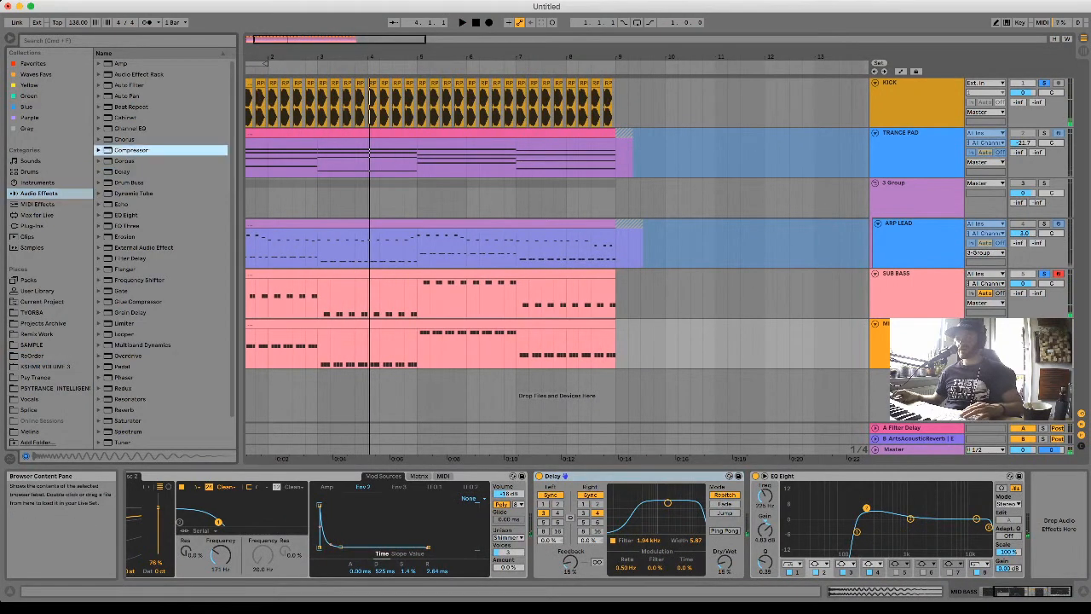
{"action": "double_click", "coordinate": [132, 150]}
{"action": "scroll", "coordinate": [937, 515], "scroll_direction": "right", "scroll_amount": 2}
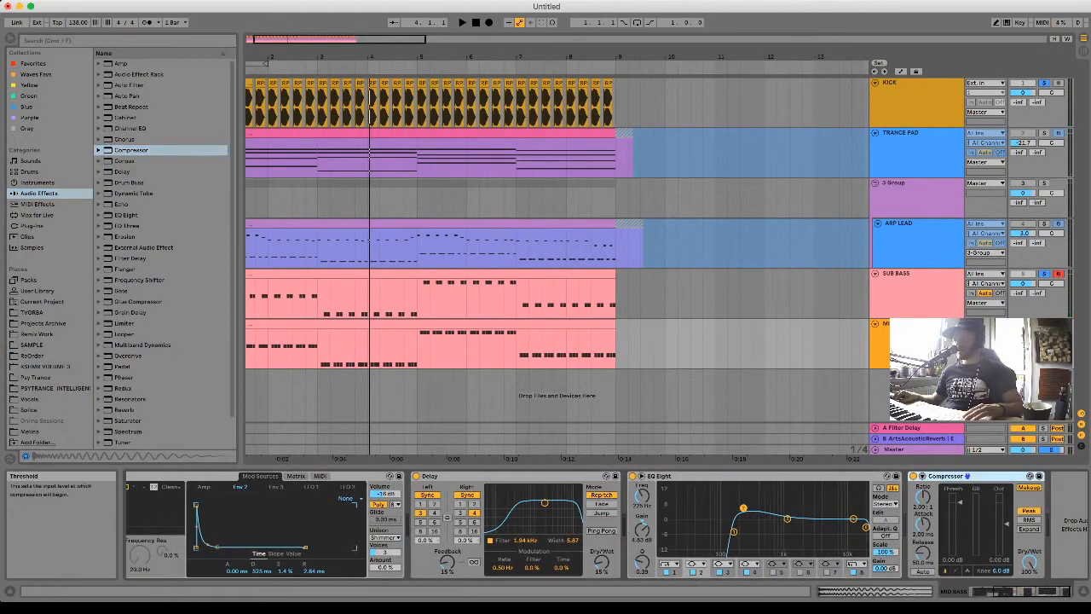
{"action": "left_click", "coordinate": [902, 476]}
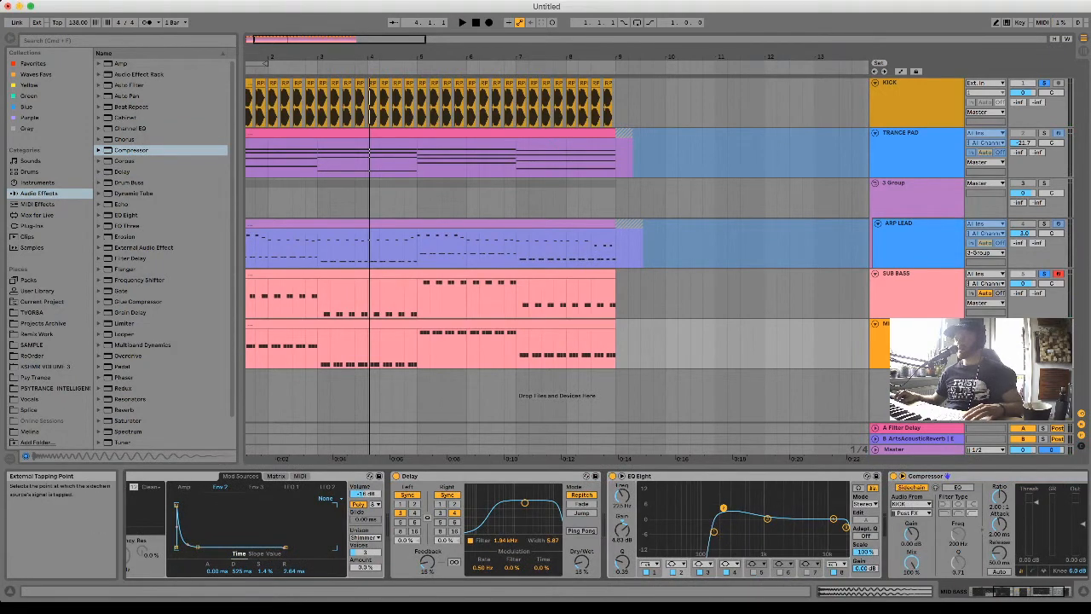
Set the MID BASS compressor to 0.18 ms attack, 19.8 ms release and about -20.1 dB threshold while playing kick and bass.
{"action": "scroll", "coordinate": [910, 532], "scroll_direction": "right", "scroll_amount": 2}
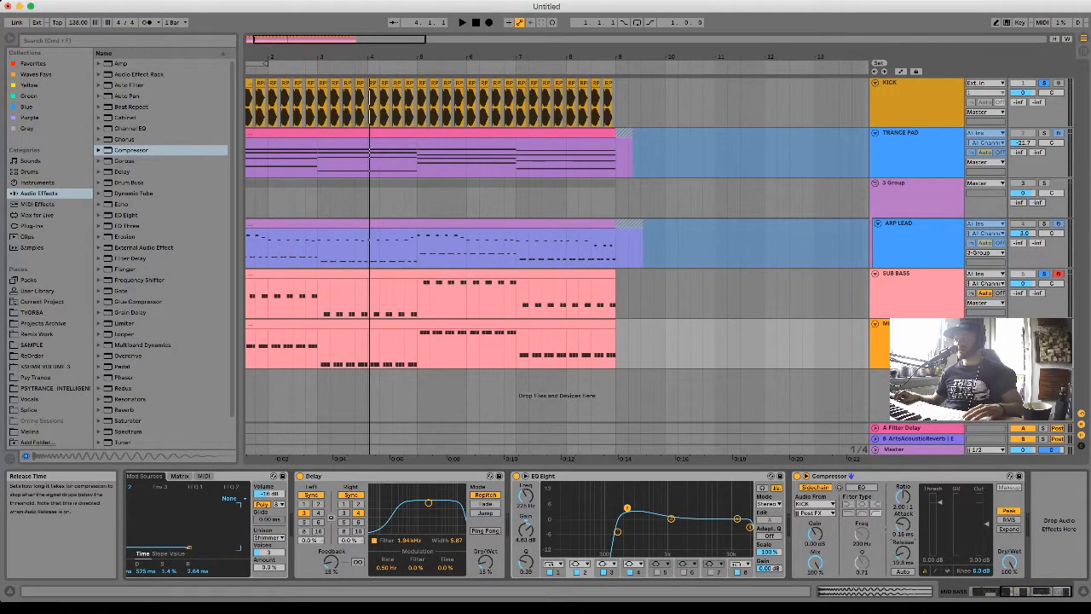
{"action": "key", "text": "space"}
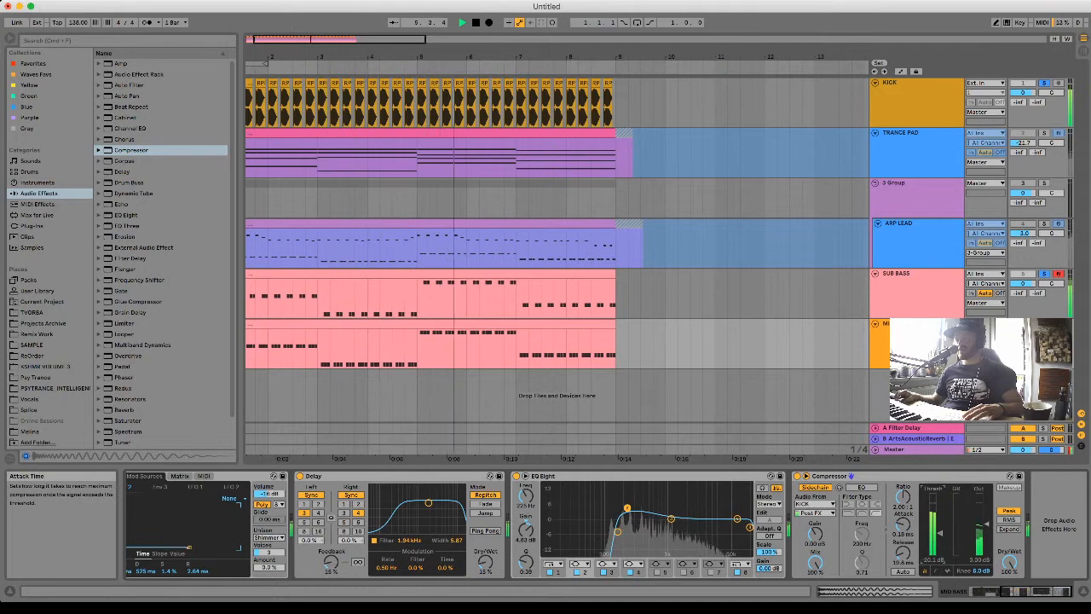
{"action": "key", "text": "space"}
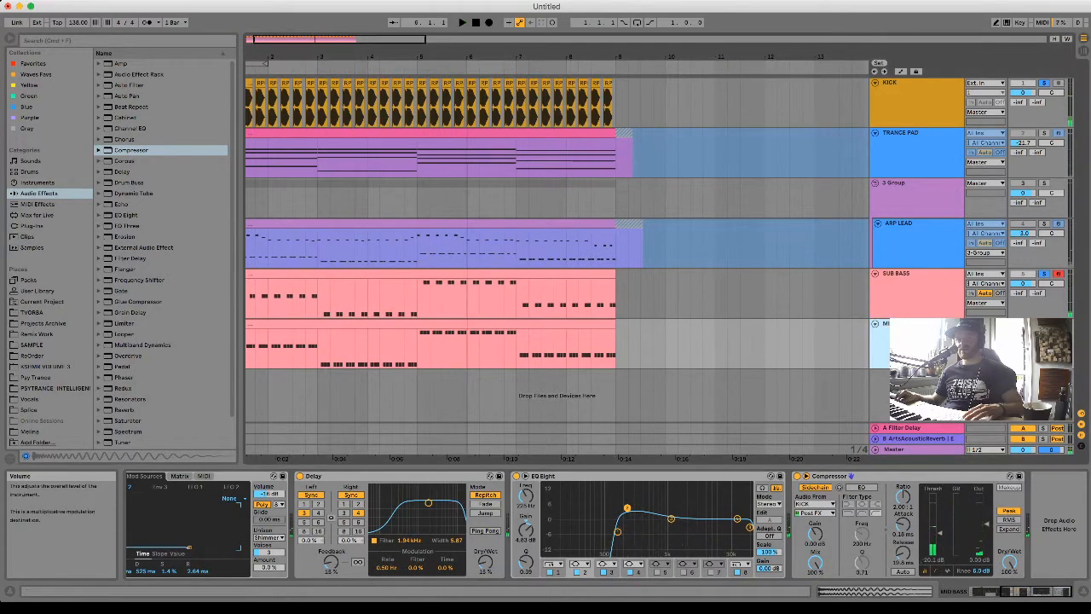
Adjust Oscillator 2's wave position in the MID BASS Wavetable during playback and transpose that oscillator down to -12 semitones.
{"action": "left_click", "coordinate": [253, 476]}
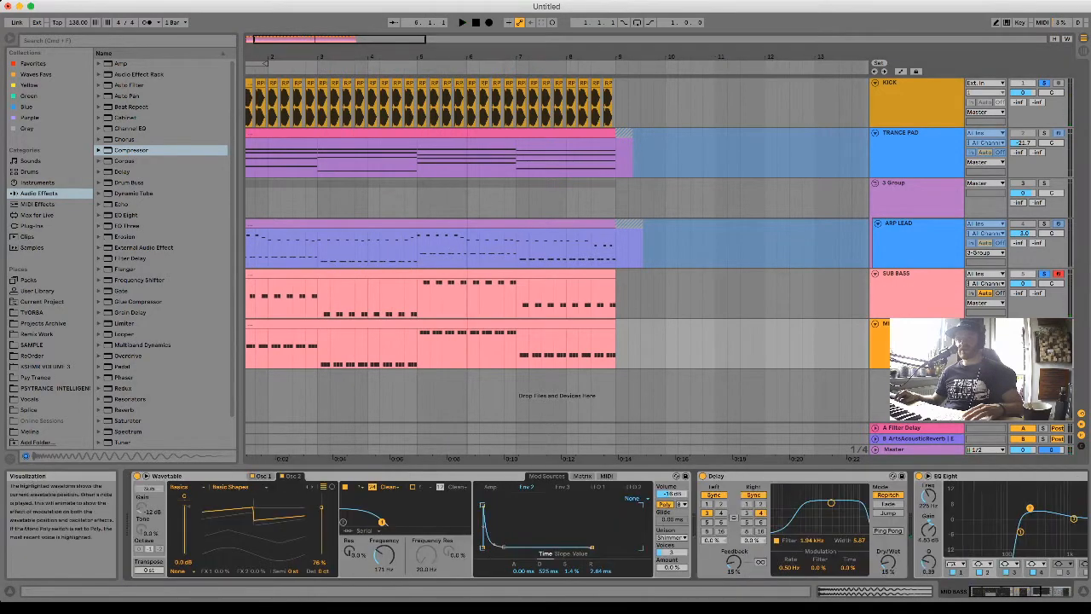
{"action": "key", "text": "space"}
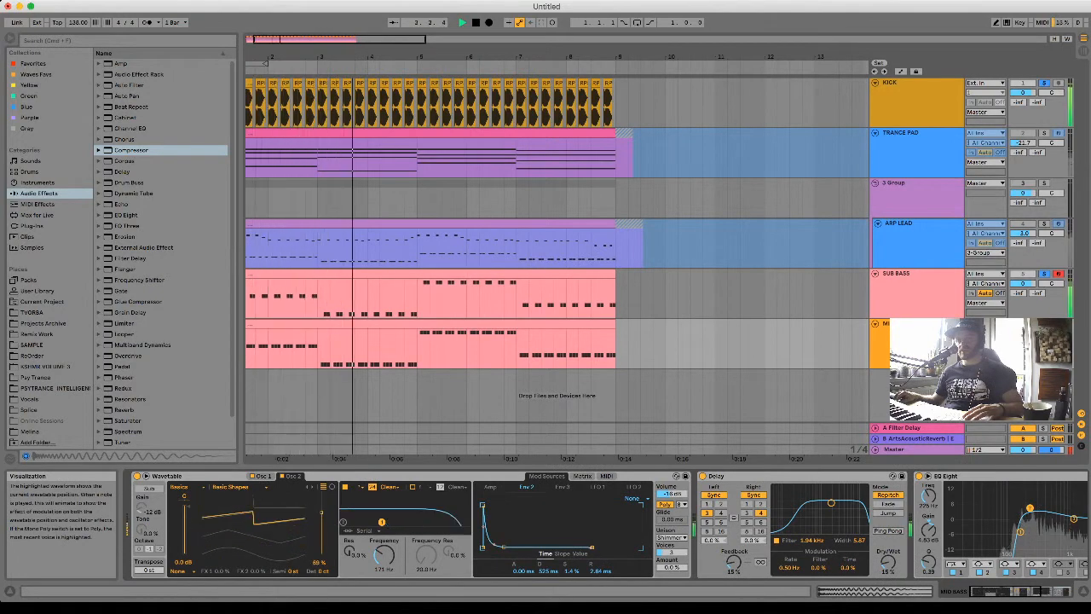
{"action": "key", "text": "space"}
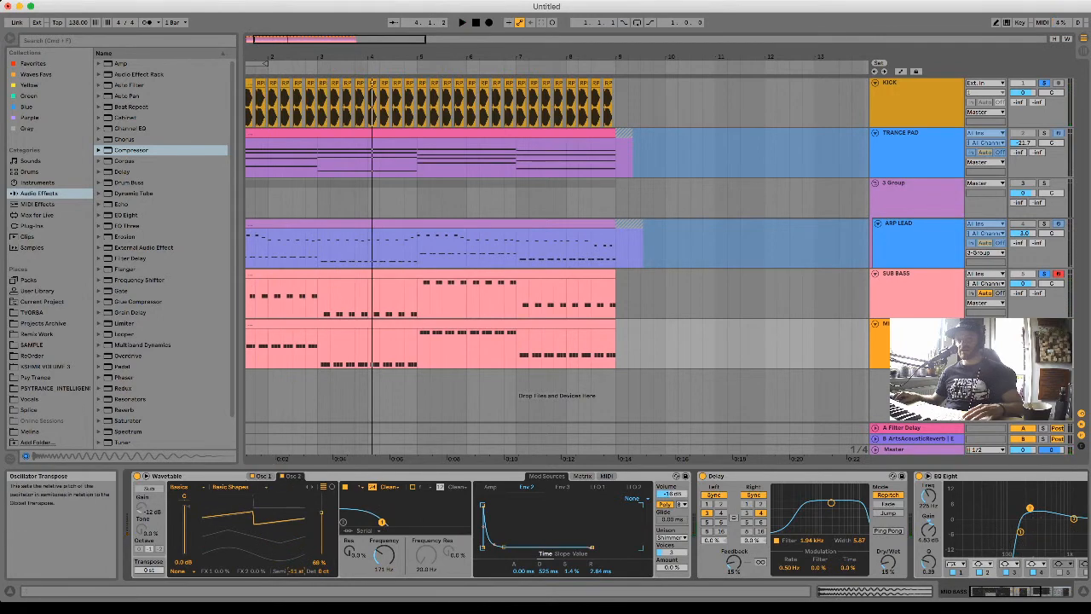
Try raising all notes of the MID BASS clip by one octave, and return them to their original pitch.
{"action": "double_click", "coordinate": [478, 324]}
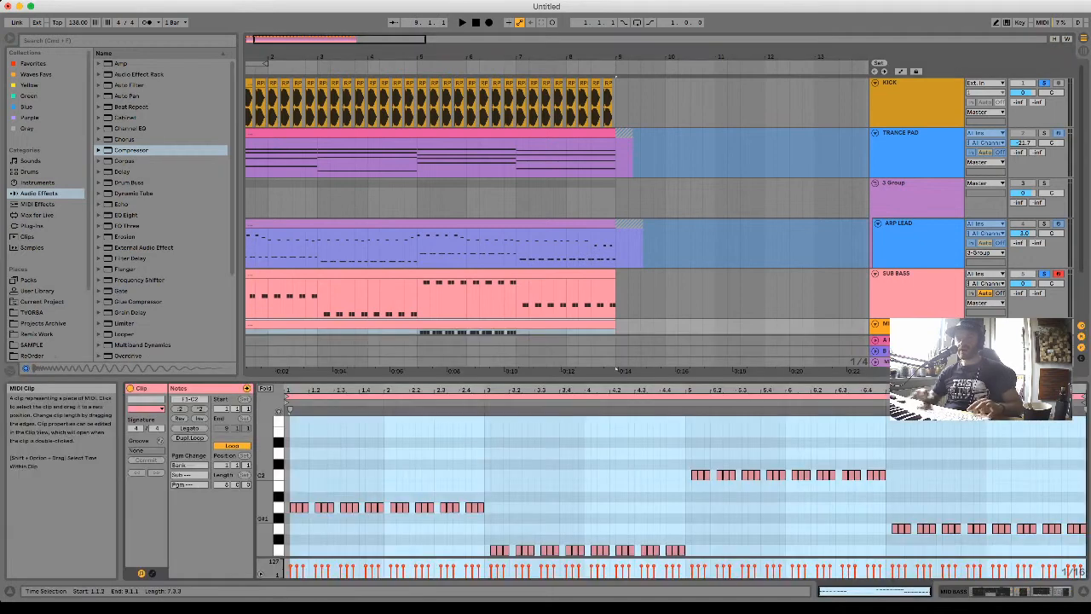
{"action": "left_click", "coordinate": [490, 490]}
{"action": "key", "text": "super+a"}
{"action": "key", "text": "shift+Up"}
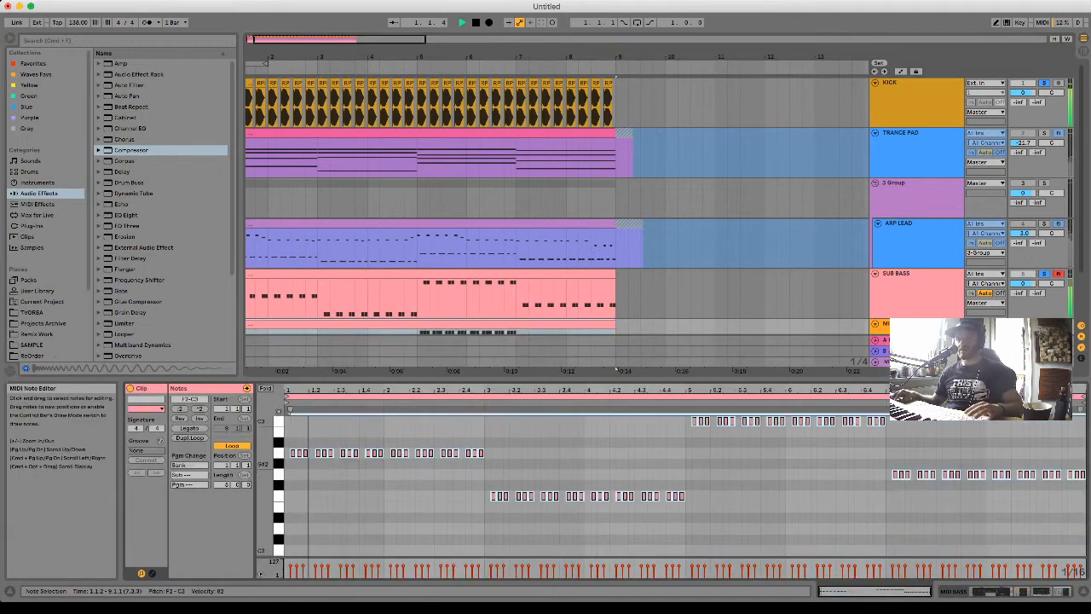
{"action": "key", "text": "shift+Down"}
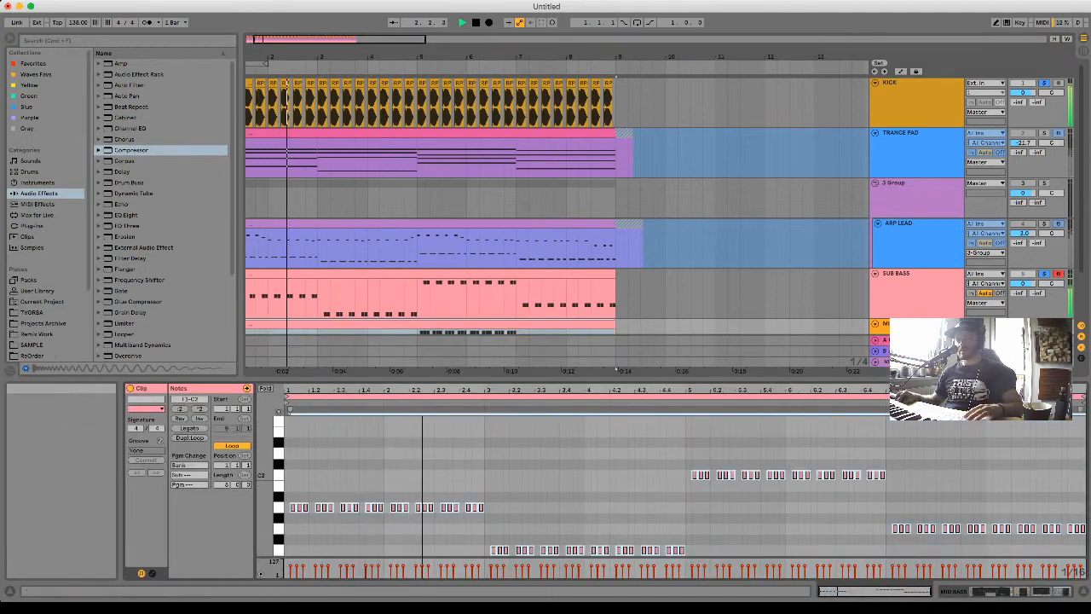
Unsolo SUB BASS and raise the MID BASS compressor's threshold to about -18.4 dB while replaying the loop from the start.
{"action": "left_click", "coordinate": [1005, 591]}
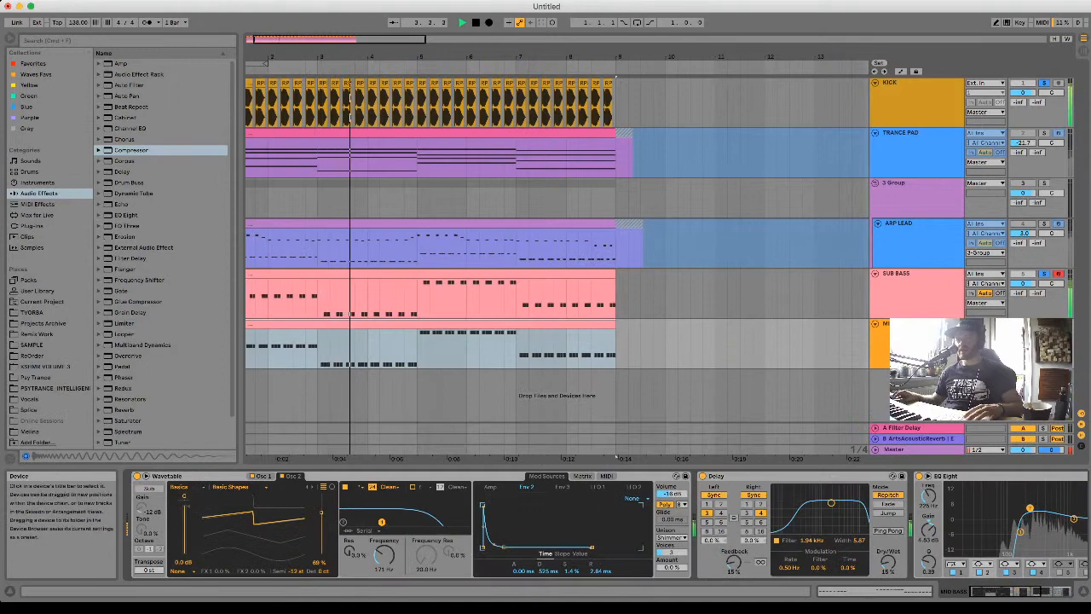
{"action": "key", "text": "space"}
{"action": "key", "text": "space"}
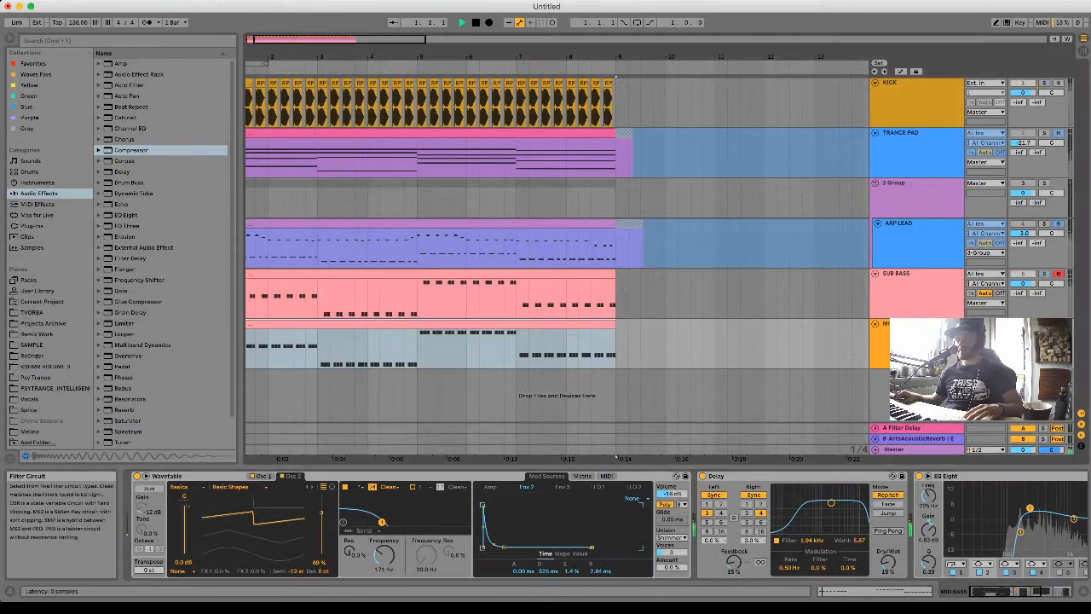
{"action": "scroll", "coordinate": [426, 545], "scroll_direction": "right", "scroll_amount": 5}
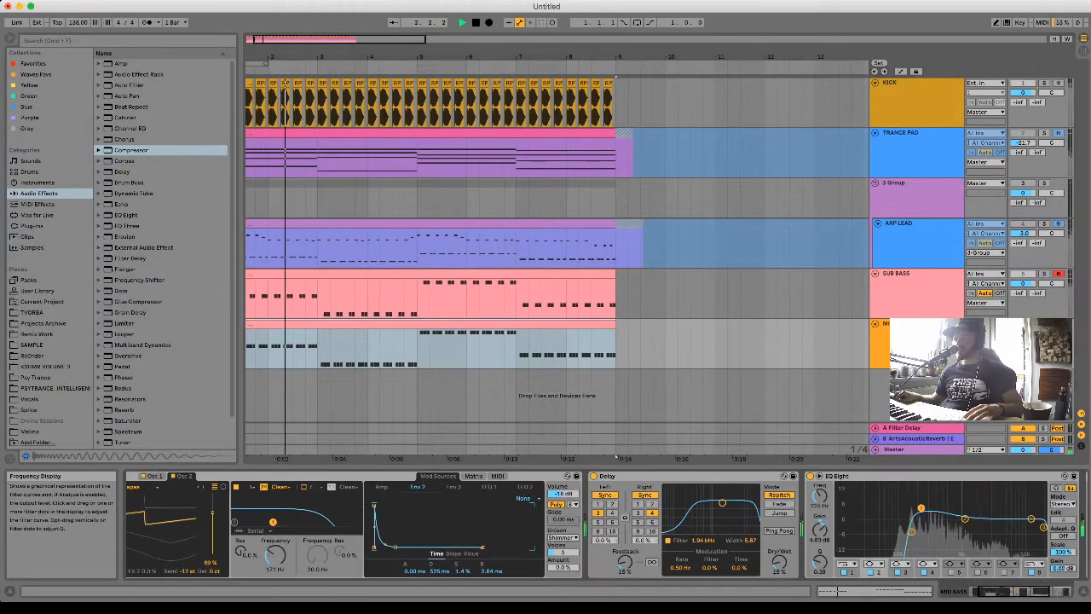
{"action": "key", "text": "space"}
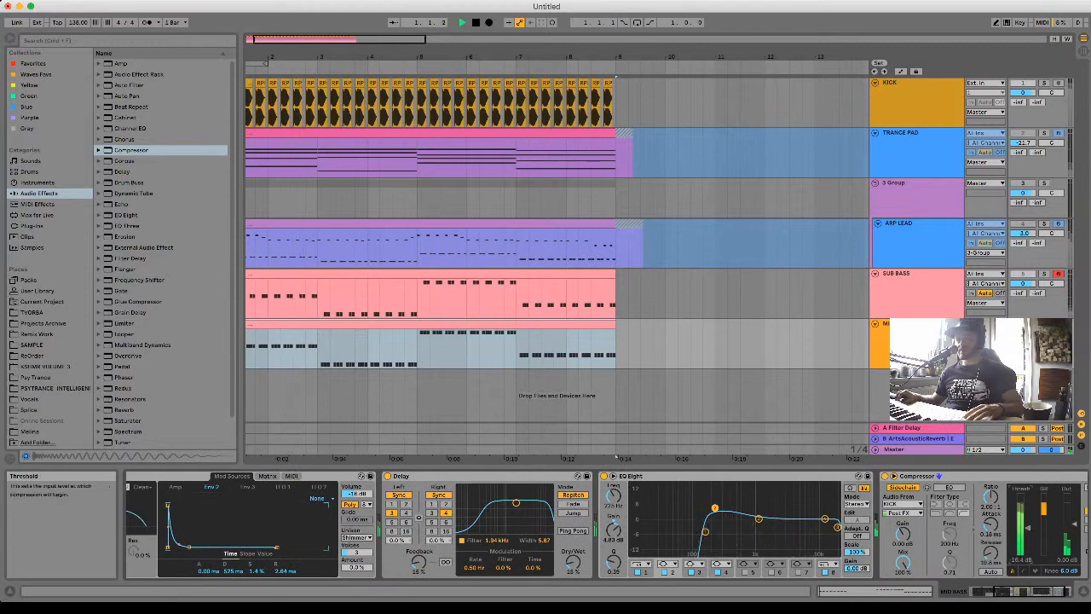
{"action": "key", "text": "space"}
Switch Oscillator 2 to the Pulse Dual wavetable at 24% position and modulate that position with LFO 1 by 52.
{"action": "scroll", "coordinate": [563, 524], "scroll_direction": "left", "scroll_amount": 5}
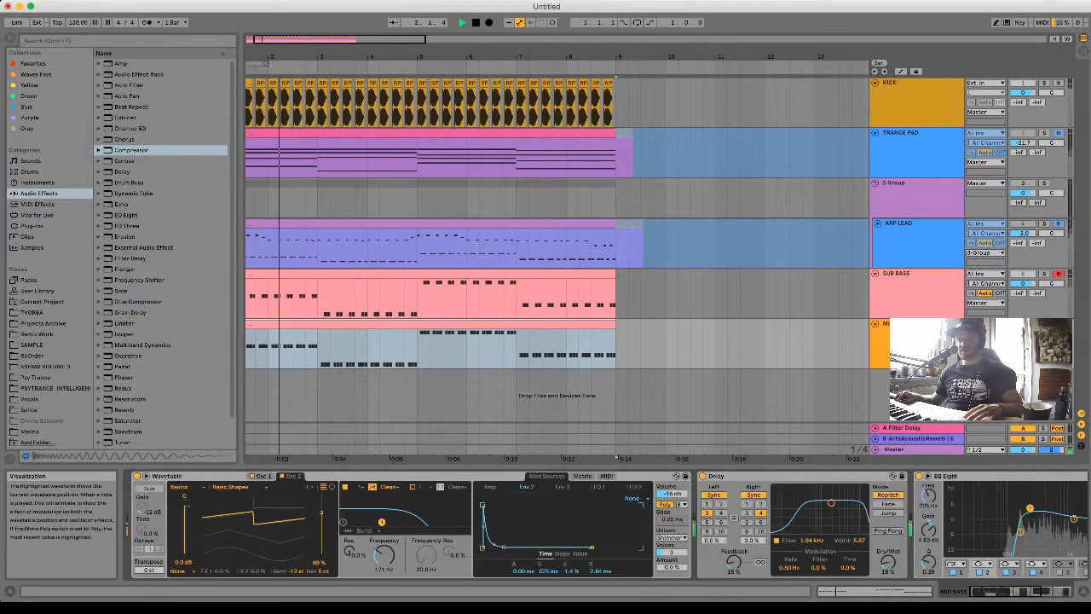
{"action": "key", "text": "space"}
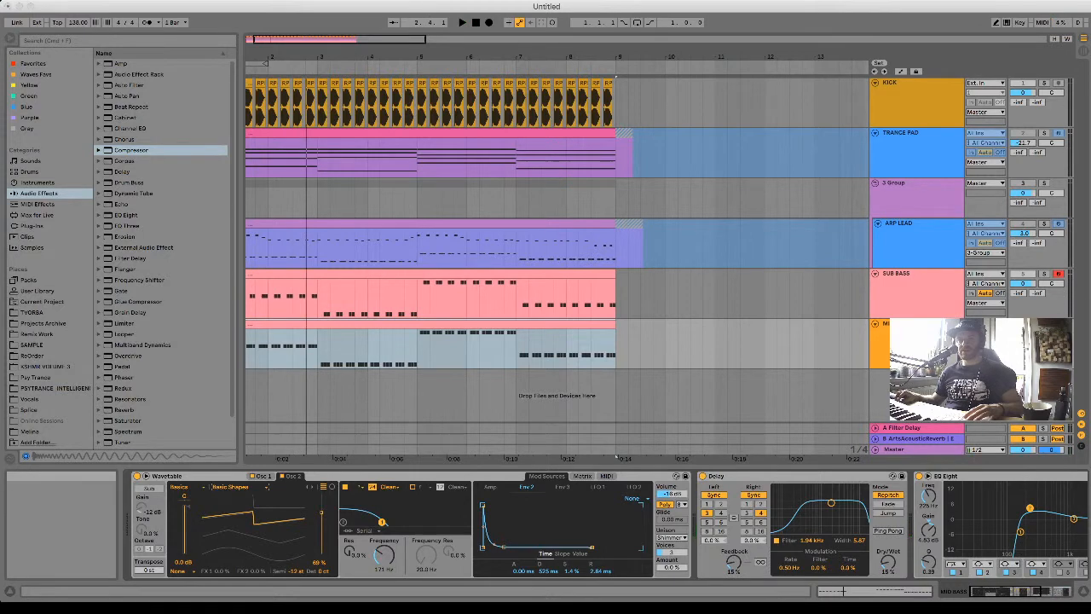
{"action": "left_click", "coordinate": [242, 528]}
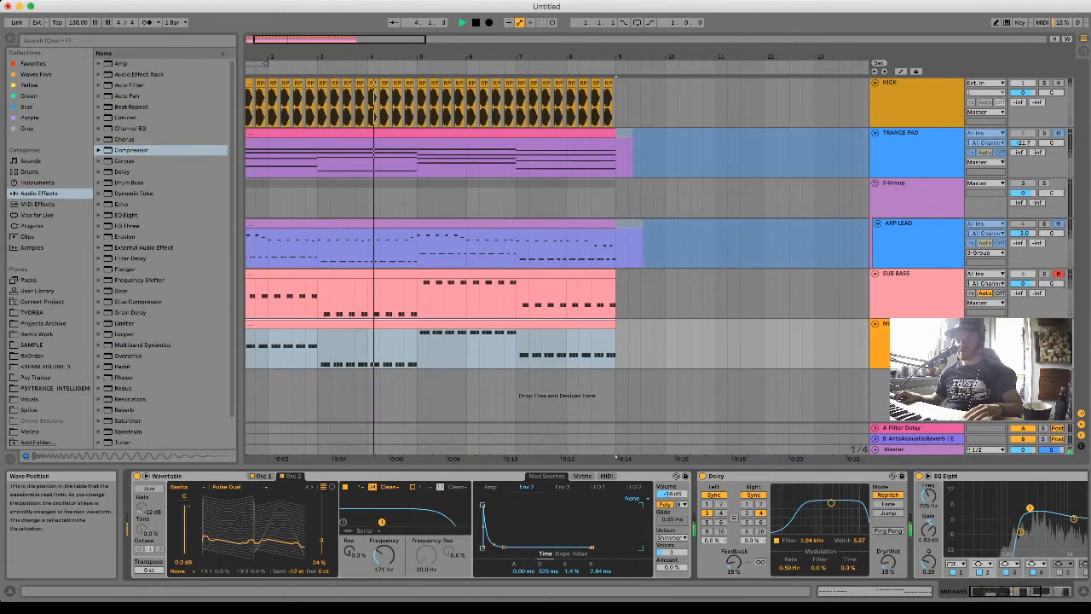
{"action": "left_click", "coordinate": [597, 486]}
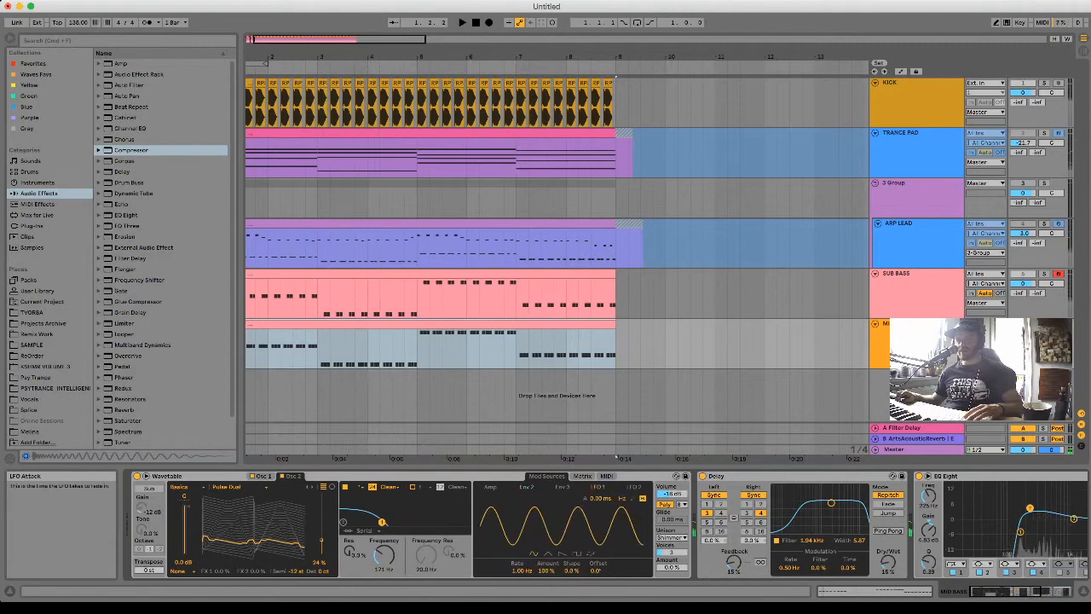
{"action": "left_click", "coordinate": [582, 477]}
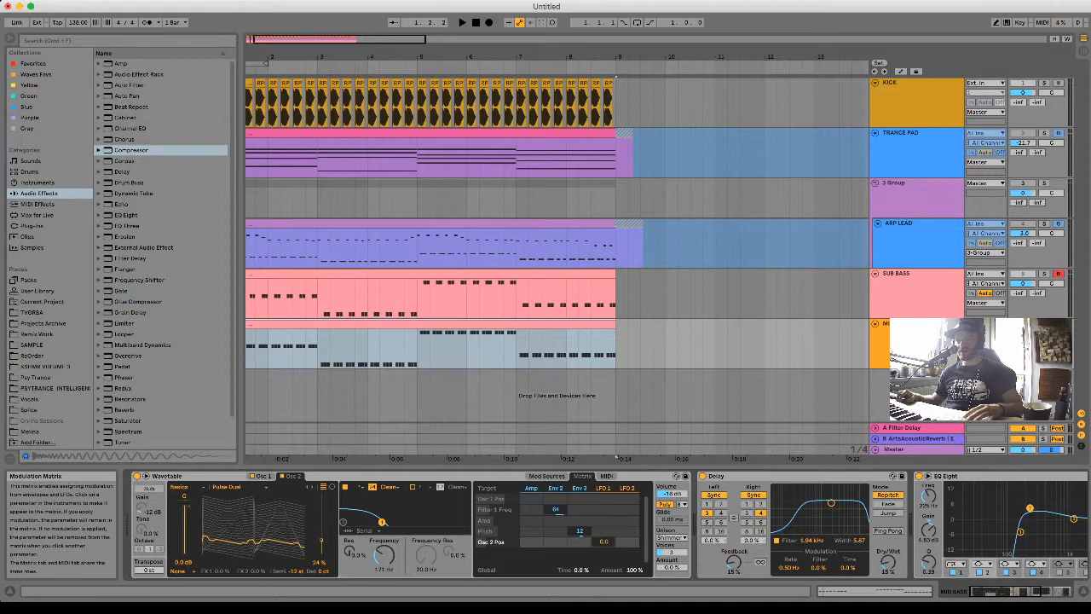
{"action": "key", "text": "space"}
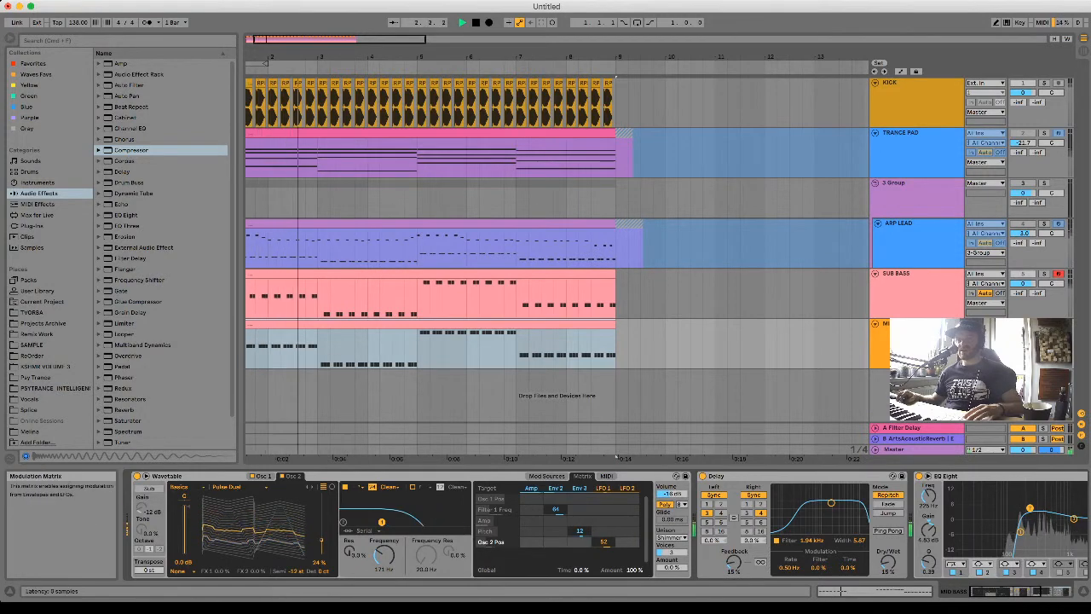
Apply a small amount of LFO 1 modulation to Oscillator 1's wave position in the MID BASS Wavetable.
{"action": "left_click", "coordinate": [262, 476]}
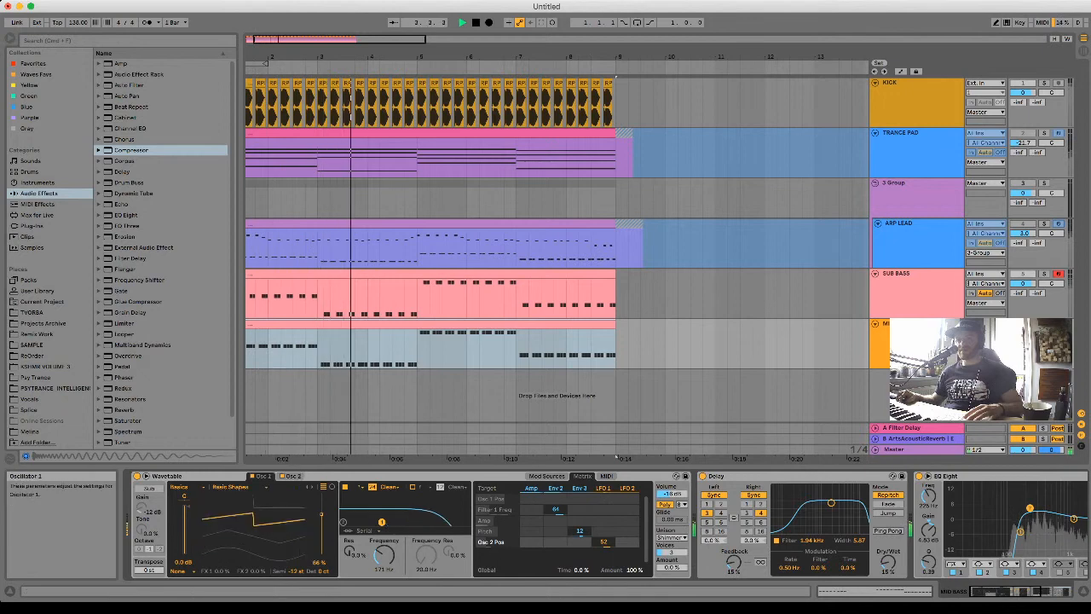
{"action": "left_click_drag", "start_coordinate": [295, 571], "coordinate": [294, 574]}
{"action": "left_click", "coordinate": [546, 476]}
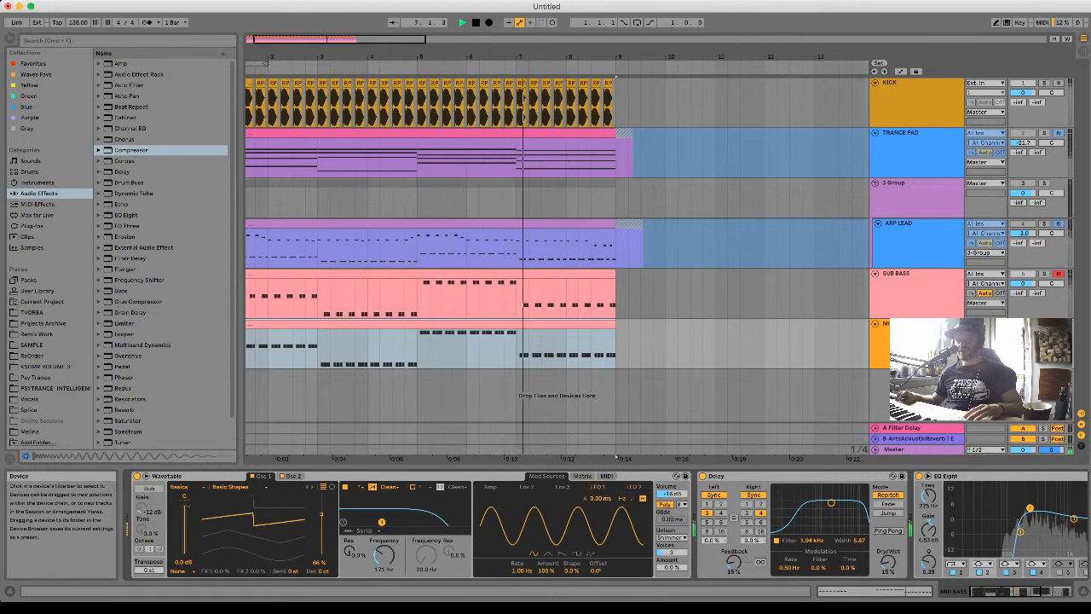
{"action": "left_click", "coordinate": [582, 476]}
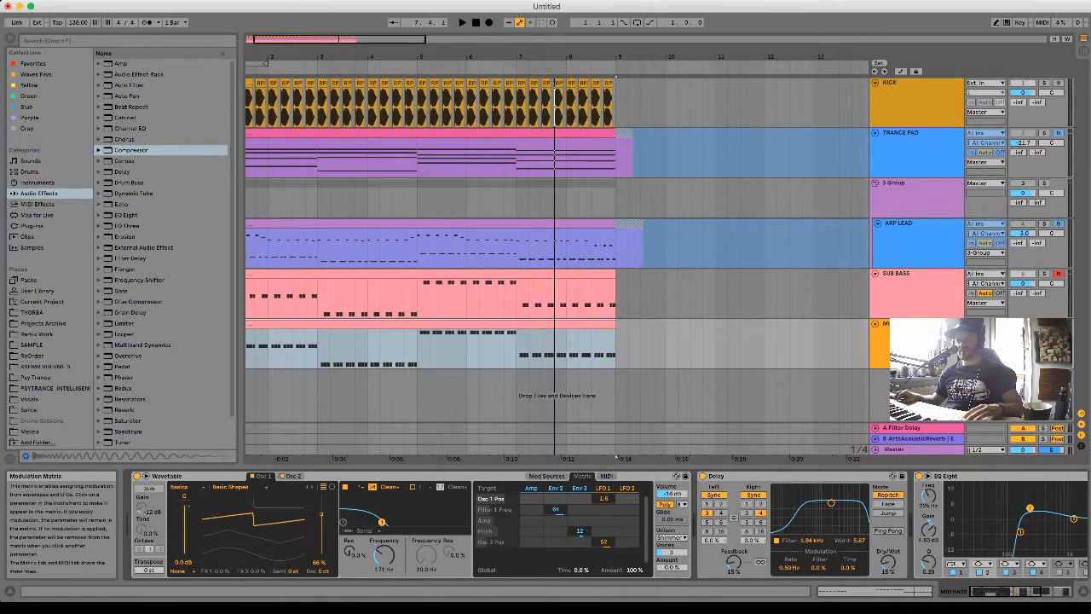
Increase the MID BASS Shimmer unison voices with a 15% amount, and lower the Filter 1 frequency to about 130 Hz.
{"action": "key", "text": "space"}
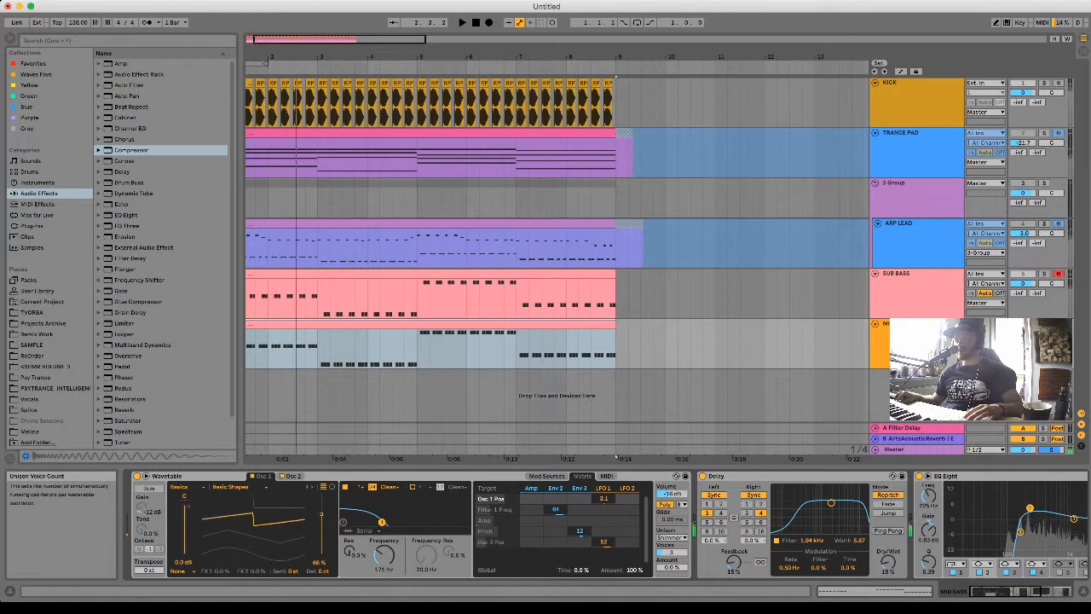
{"action": "key", "text": "space"}
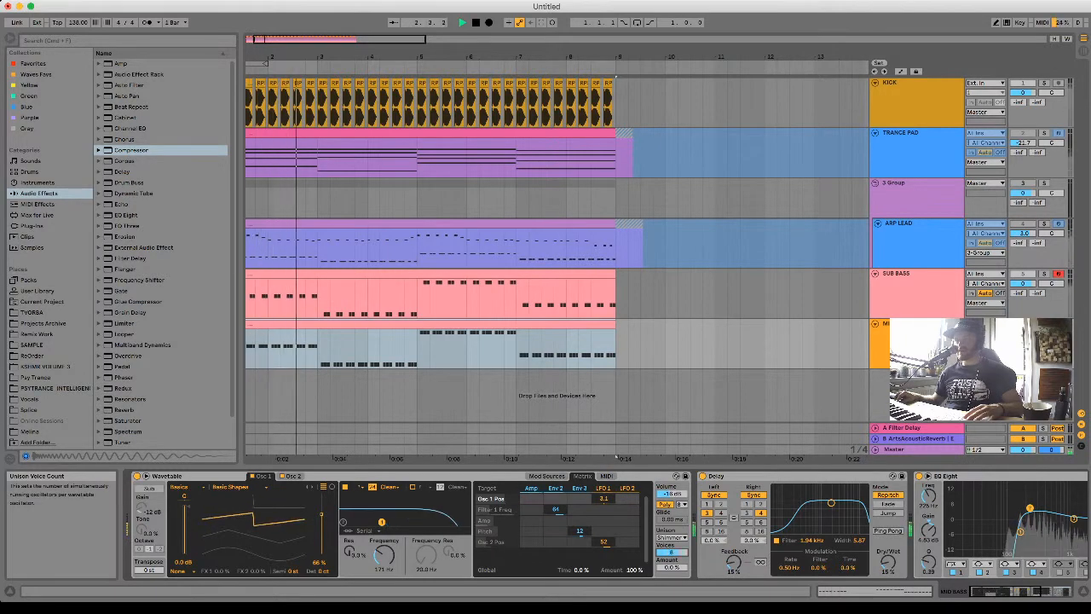
{"action": "mouse_move", "coordinate": [671, 552]}
{"action": "left_mouse_down"}
{"action": "mouse_move", "coordinate": [670, 563]}
{"action": "mouse_move", "coordinate": [671, 550]}
{"action": "left_mouse_up"}
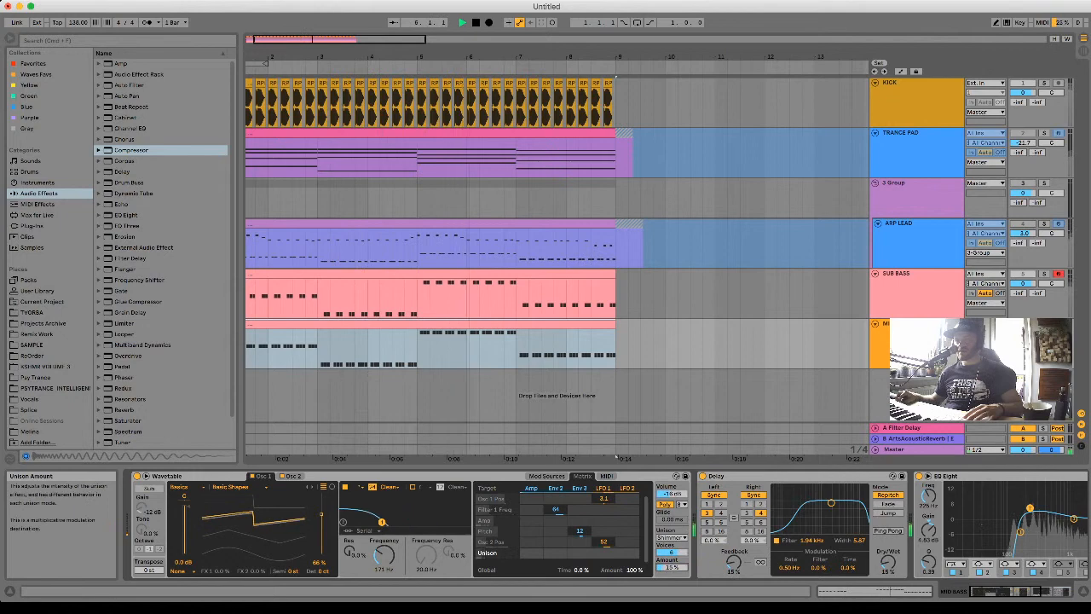
{"action": "left_click_drag", "start_coordinate": [384, 554], "coordinate": [384, 558]}
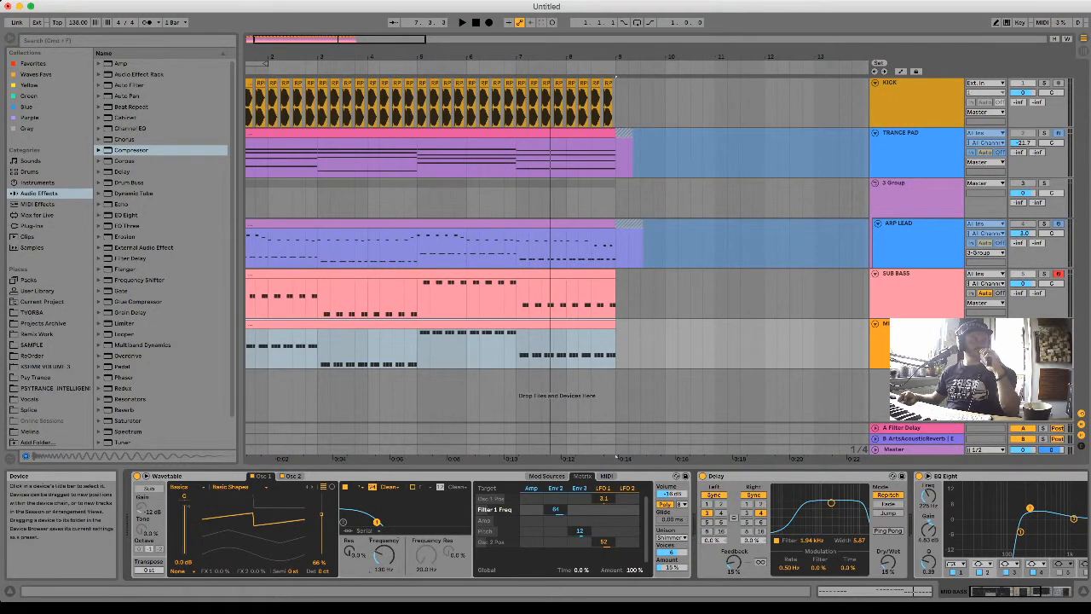
{"action": "key", "text": "super+Tab"}
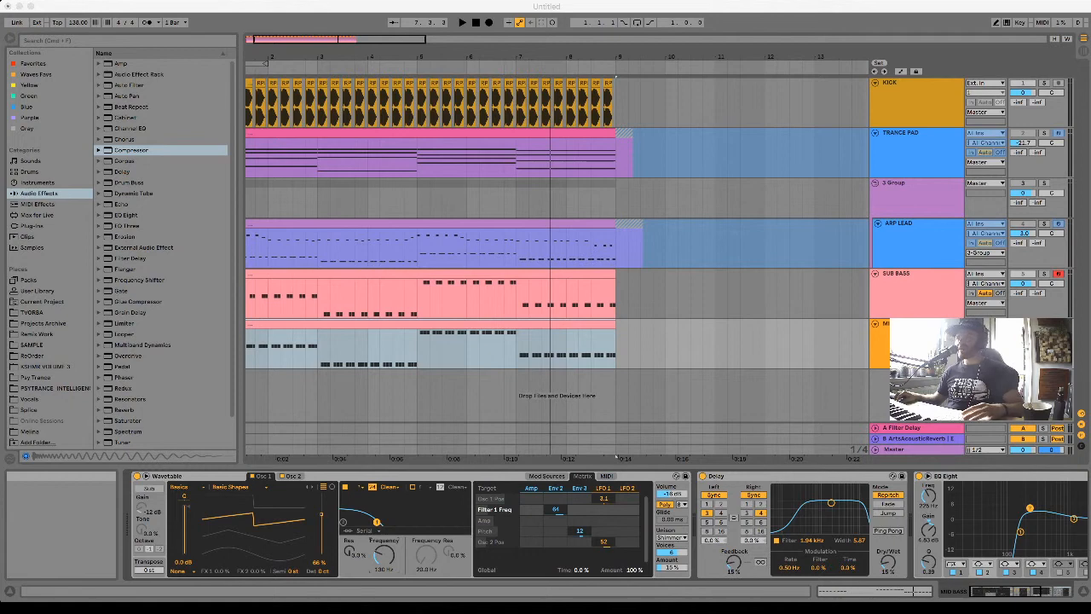
Solo the SUB BASS track in place of KICK and play the bass layers from the start of the arrangement.
{"action": "left_click", "coordinate": [1044, 274]}
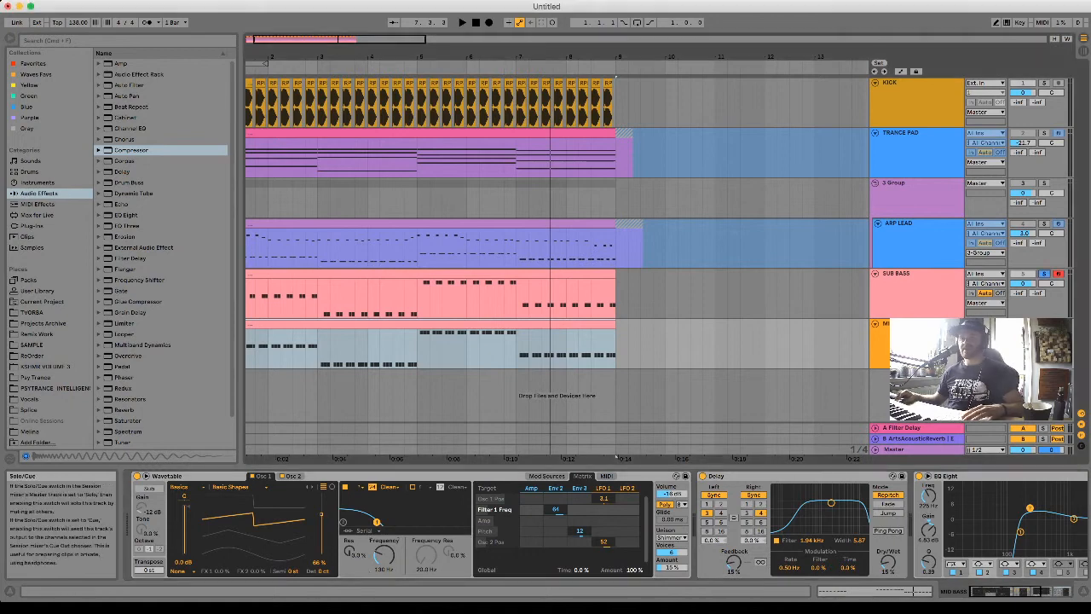
{"action": "key", "text": "space"}
{"action": "scroll", "coordinate": [556, 268], "scroll_direction": "left", "scroll_amount": 2}
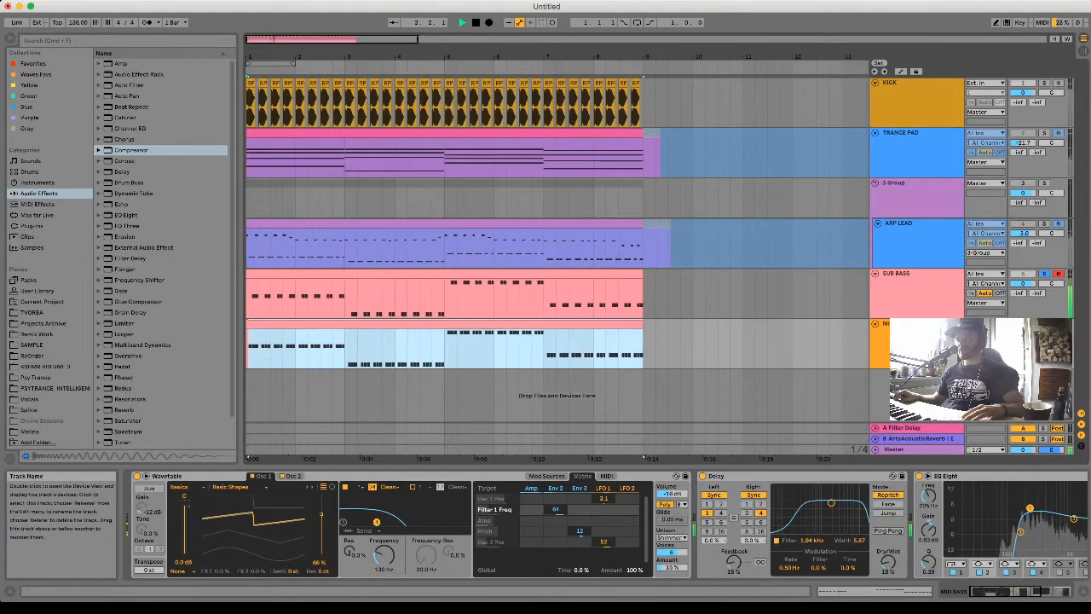
Boost the highs of MID BASS by moving EQ Eight band 3 up to about 7.7 kHz.
{"action": "left_click", "coordinate": [905, 325]}
{"action": "left_click_drag", "start_coordinate": [1074, 518], "coordinate": [1081, 516]}
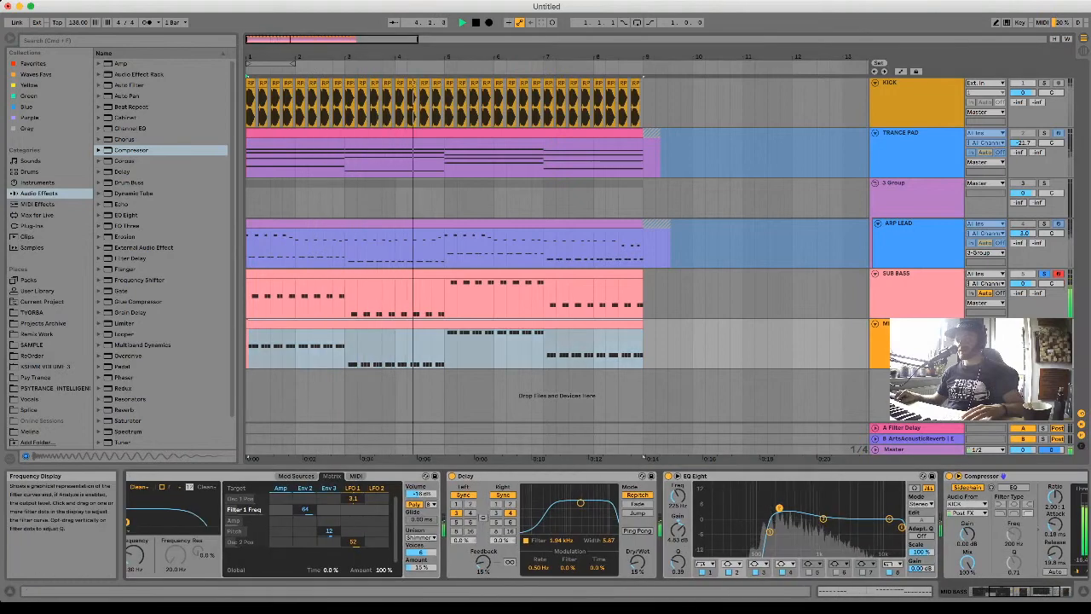
{"action": "left_click_drag", "start_coordinate": [829, 517], "coordinate": [874, 509]}
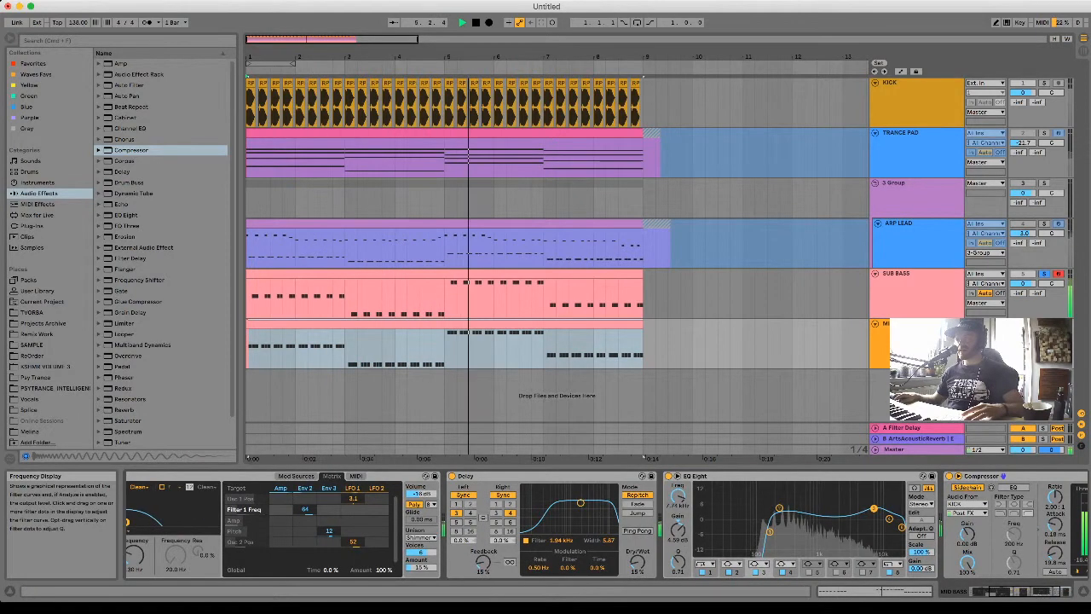
Add KICK to the soloed tracks and raise the SUB BASS Filter 1 frequency to about 123 Hz during playback.
{"action": "left_click", "coordinate": [1044, 83], "text": "super"}
{"action": "key", "text": "space"}
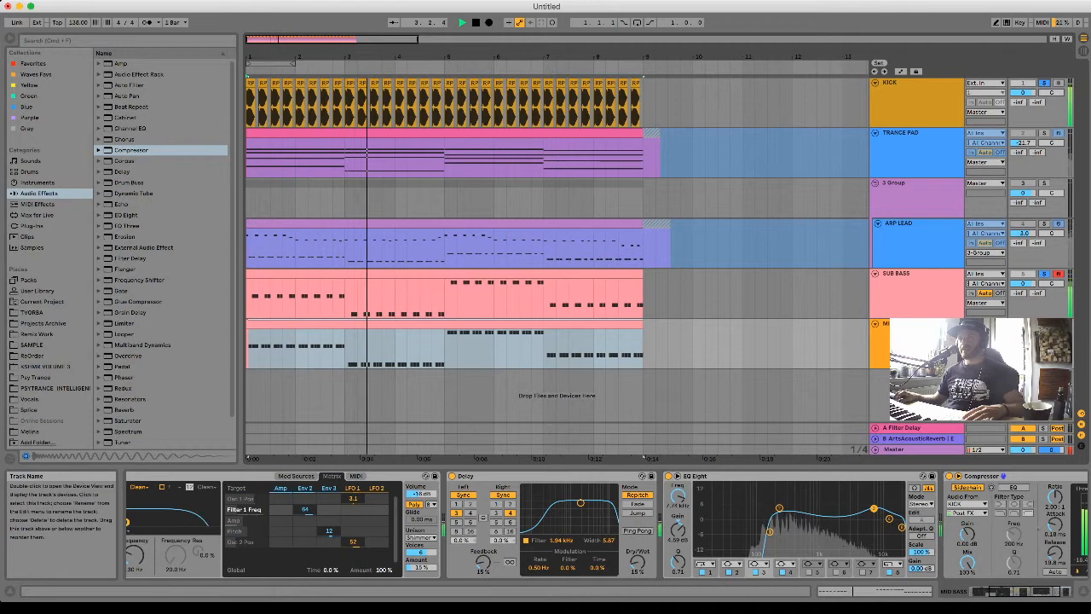
{"action": "left_click", "coordinate": [903, 274]}
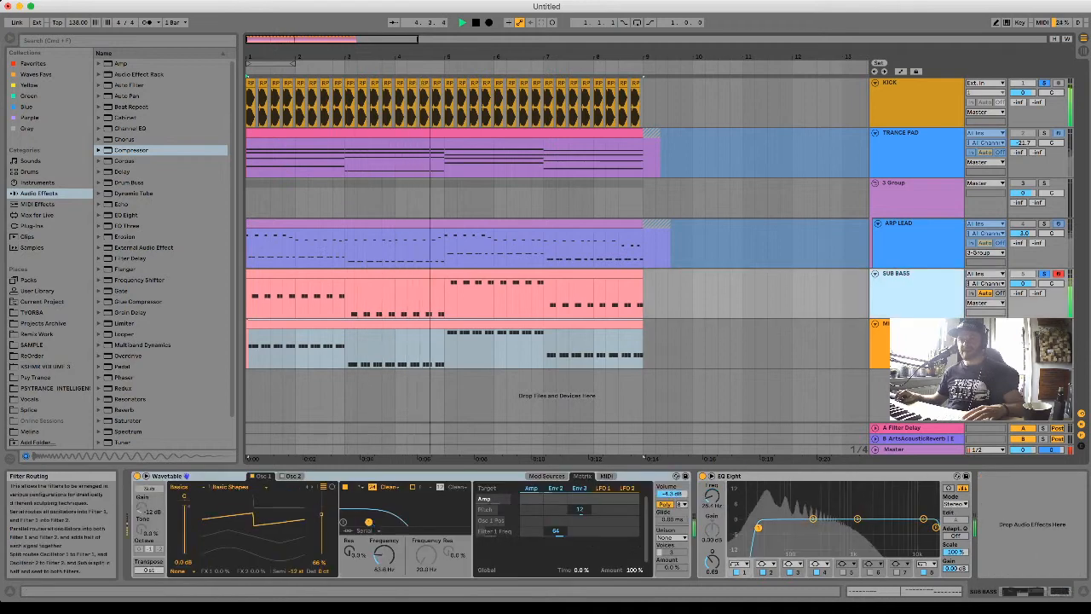
{"action": "left_click_drag", "start_coordinate": [383, 555], "coordinate": [384, 543]}
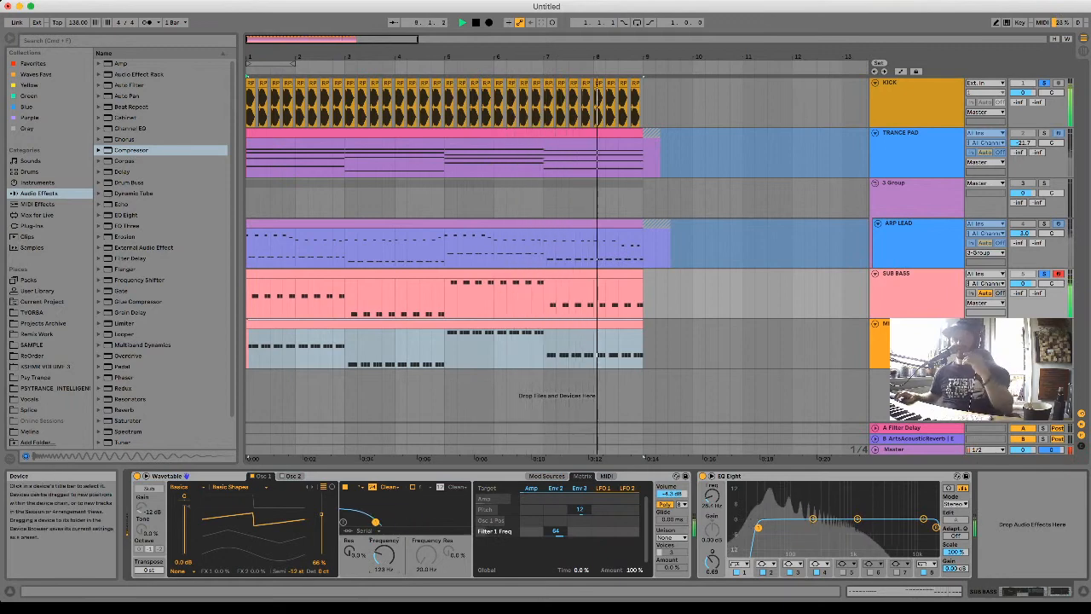
{"action": "key", "text": "space"}
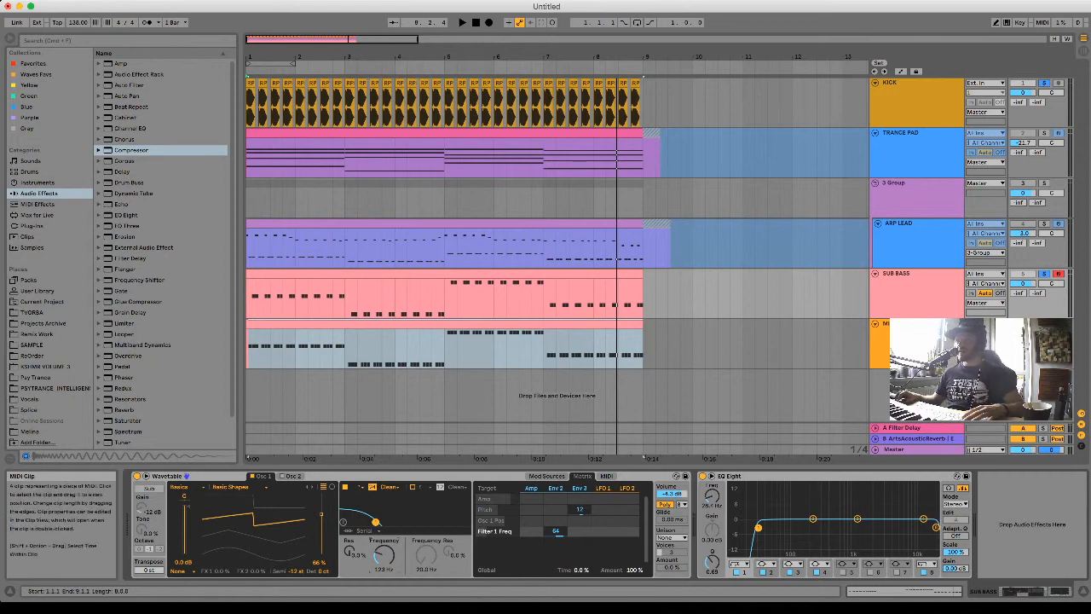
Stop playback and take the SUB BASS and KICK tracks out of solo.
{"action": "left_click", "coordinate": [511, 323]}
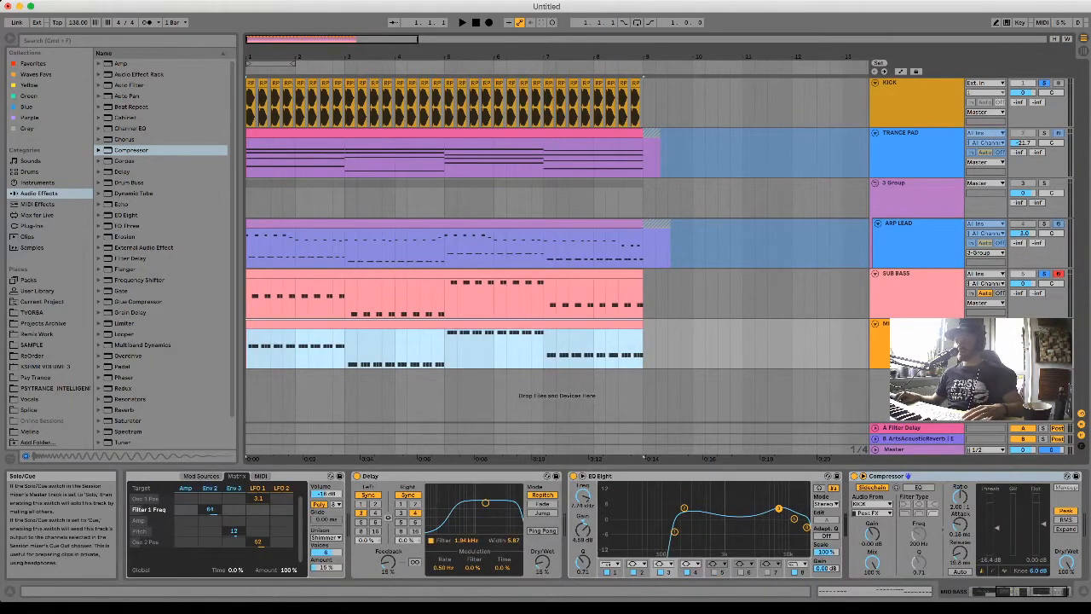
{"action": "left_click", "coordinate": [1044, 274]}
{"action": "left_click", "coordinate": [1044, 84]}
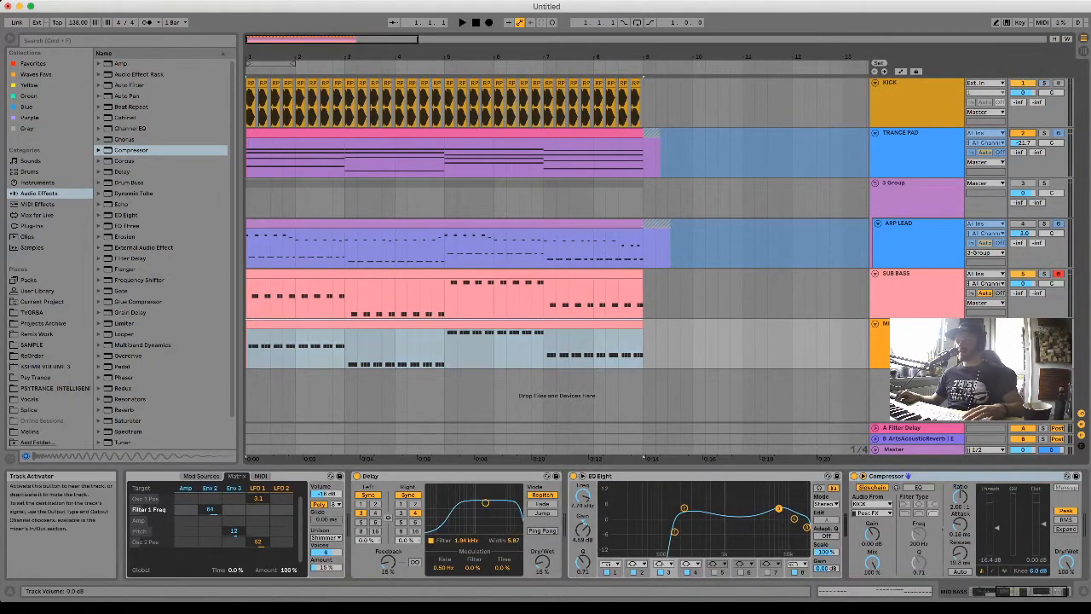
Group the TRANCE PAD track and copy the MID BASS sidechain Compressor onto the new group.
{"action": "left_click", "coordinate": [905, 135]}
{"action": "left_click", "coordinate": [900, 326]}
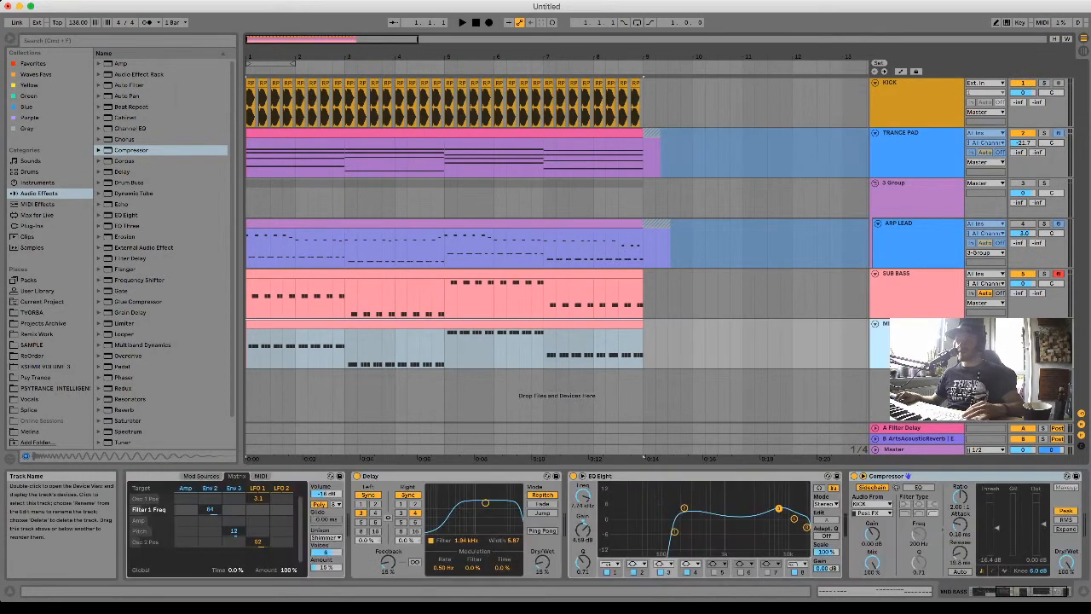
{"action": "left_click", "coordinate": [933, 476]}
{"action": "left_click", "coordinate": [905, 135]}
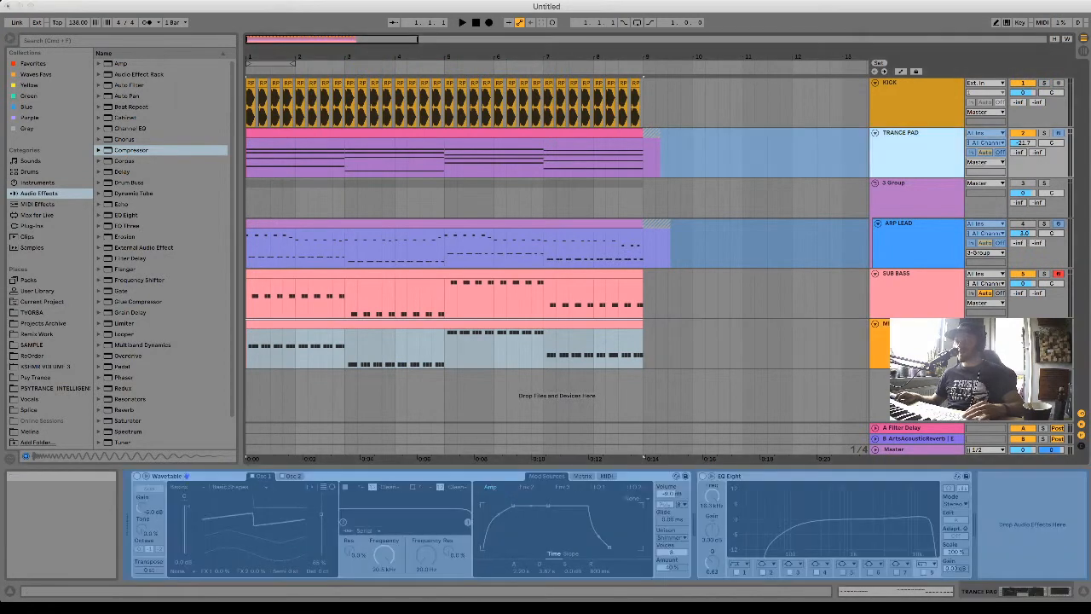
{"action": "key", "text": "super+g"}
{"action": "left_click", "coordinate": [905, 134]}
{"action": "key", "text": "super+v"}
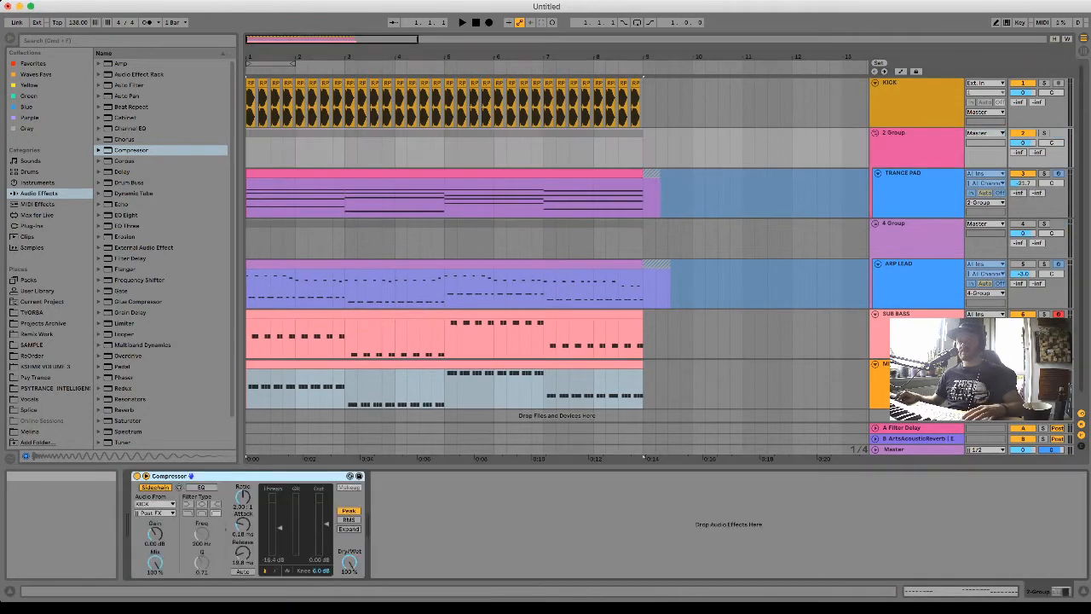
Raise the TRANCE PAD volume to about -15.5 dB during playback, shorten its Wavetable amp attack to about 128 ms, and replay.
{"action": "key", "text": "space"}
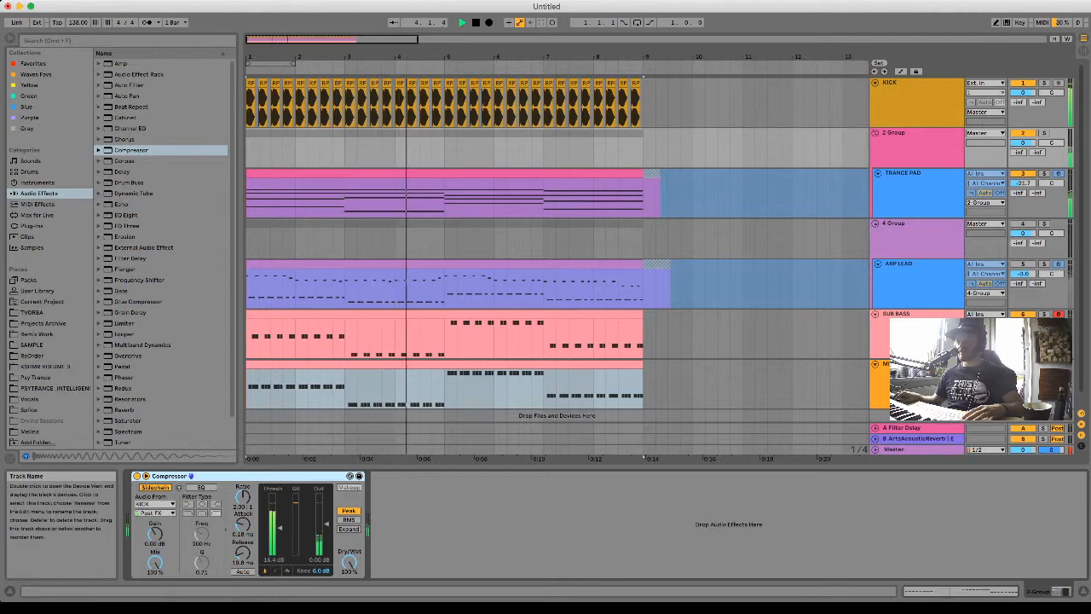
{"action": "left_click_drag", "start_coordinate": [1023, 183], "coordinate": [1022, 169]}
{"action": "left_click", "coordinate": [903, 173]}
{"action": "key", "text": "space"}
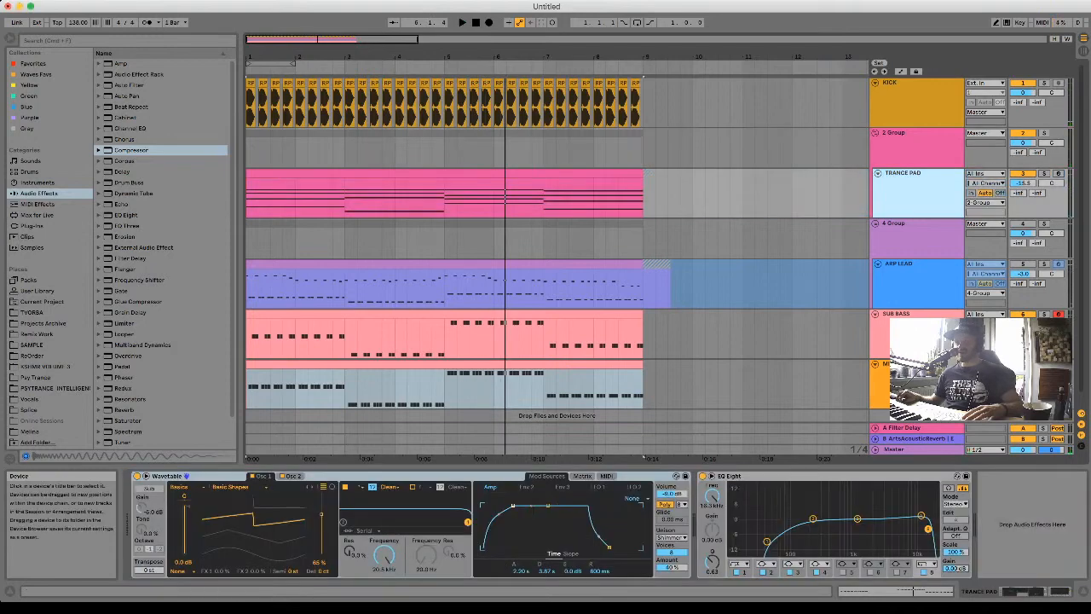
{"action": "left_click_drag", "start_coordinate": [512, 507], "coordinate": [498, 505]}
{"action": "key", "text": "space"}
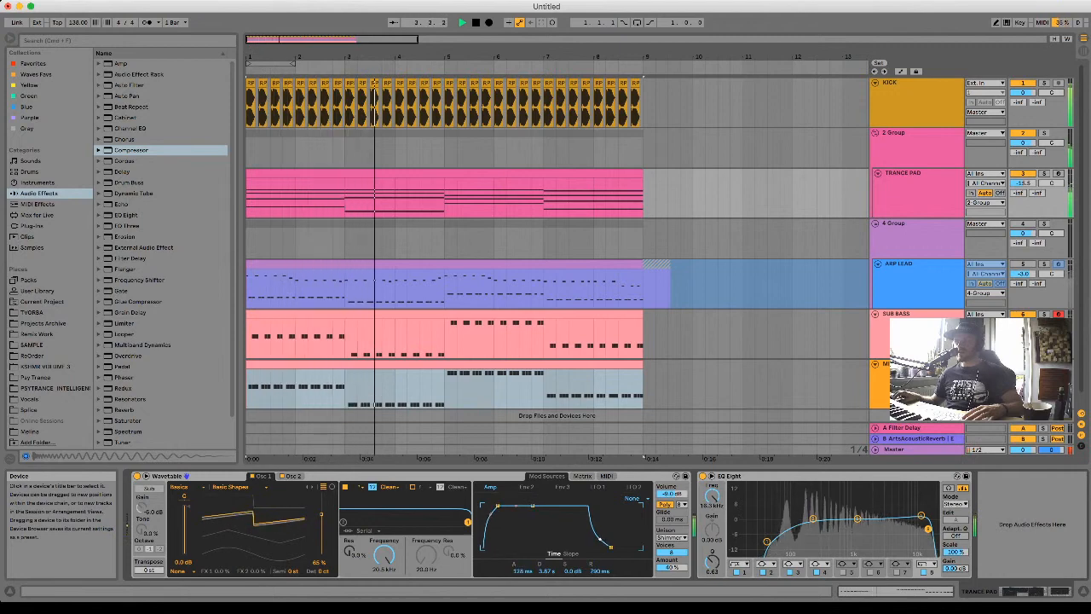
Move the EQ Eight from the TRANCE PAD track onto its group track, and freeze TRANCE PAD.
{"action": "left_click", "coordinate": [916, 192]}
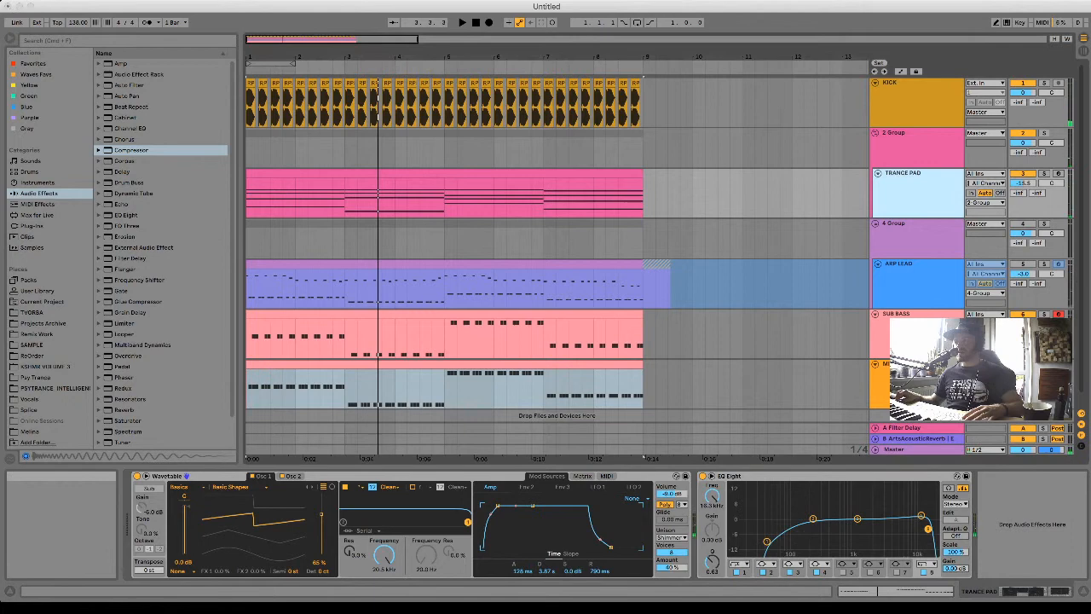
{"action": "left_click_drag", "start_coordinate": [730, 476], "coordinate": [916, 147]}
{"action": "left_click", "coordinate": [916, 189]}
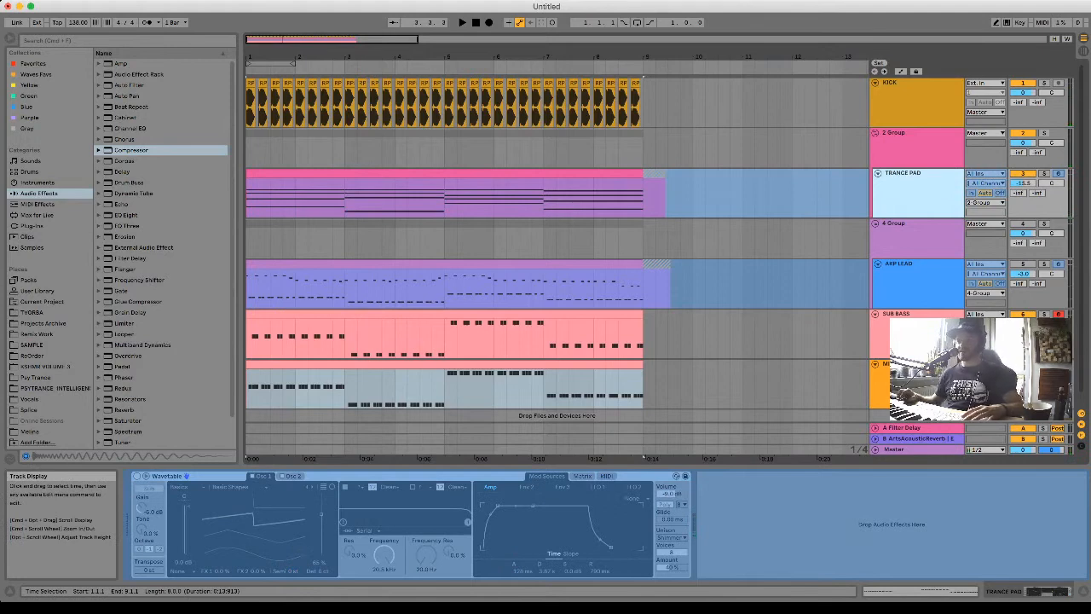
Place the EQ Eight ahead of the Compressor in the pad group's device chain.
{"action": "left_click", "coordinate": [916, 146]}
{"action": "left_click", "coordinate": [511, 475]}
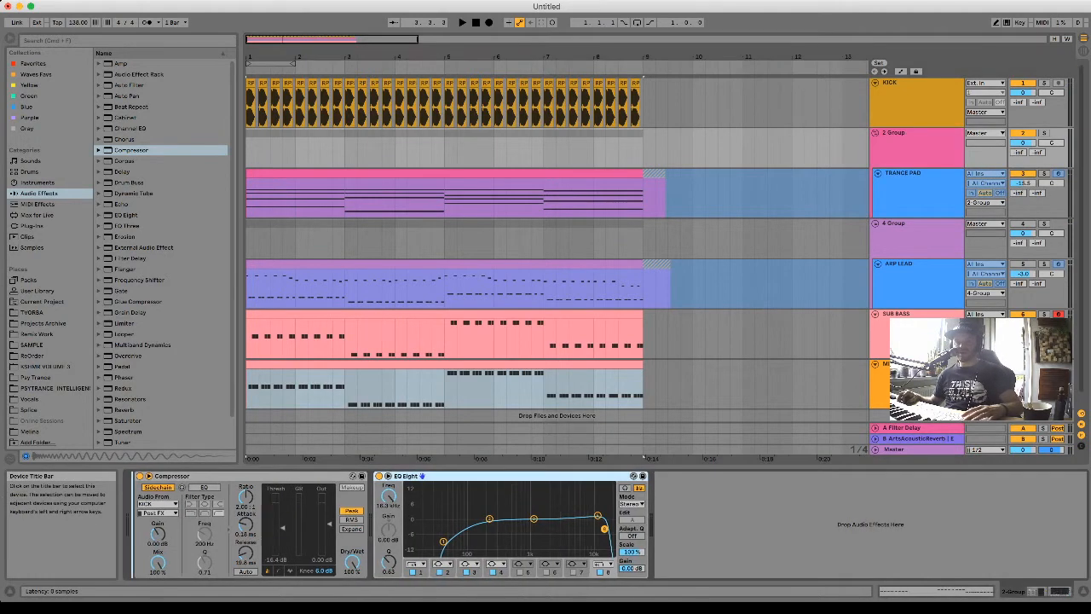
{"action": "left_click_drag", "start_coordinate": [512, 475], "coordinate": [145, 477]}
While auditioning the pad group, give its EQ Eight a gentle mid boost and set the Compressor ratio to 3.0 with threshold about -9.8 dB.
{"action": "key", "text": "space"}
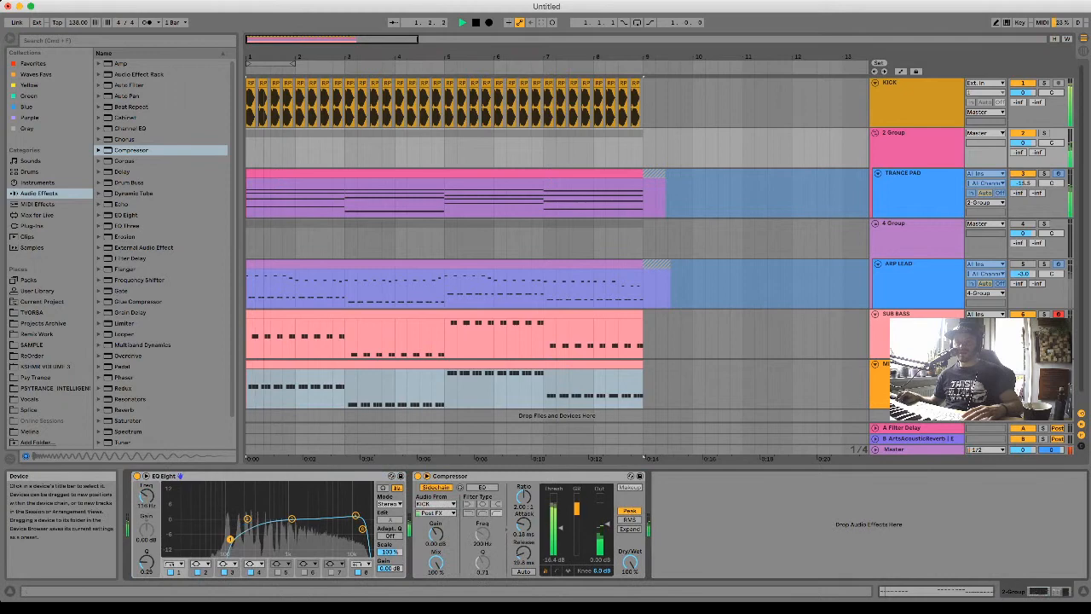
{"action": "left_click_drag", "start_coordinate": [291, 518], "coordinate": [318, 512]}
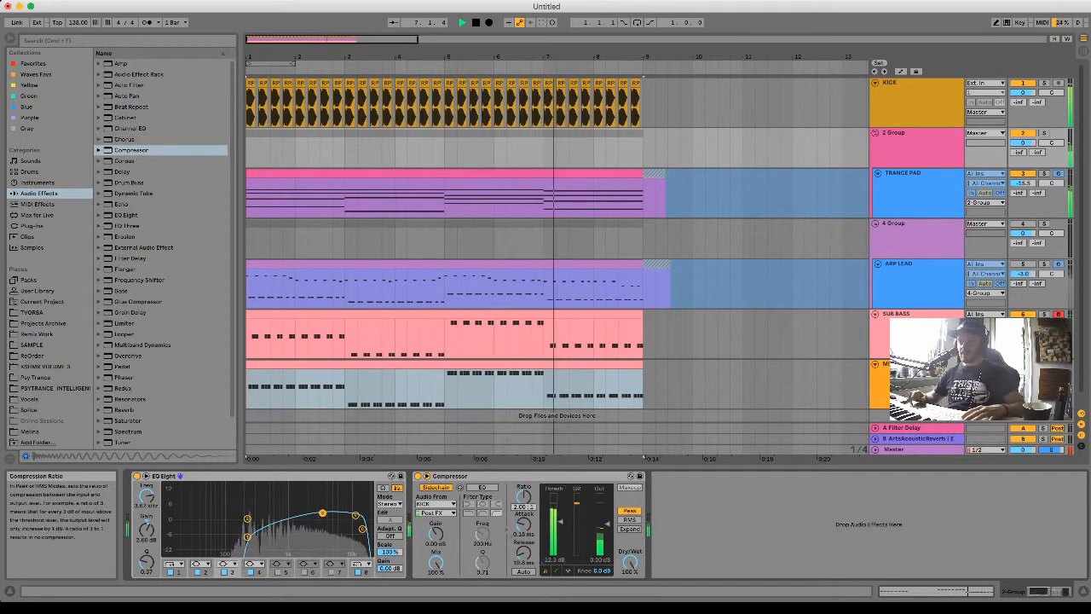
{"action": "type", "text": "3.0"}
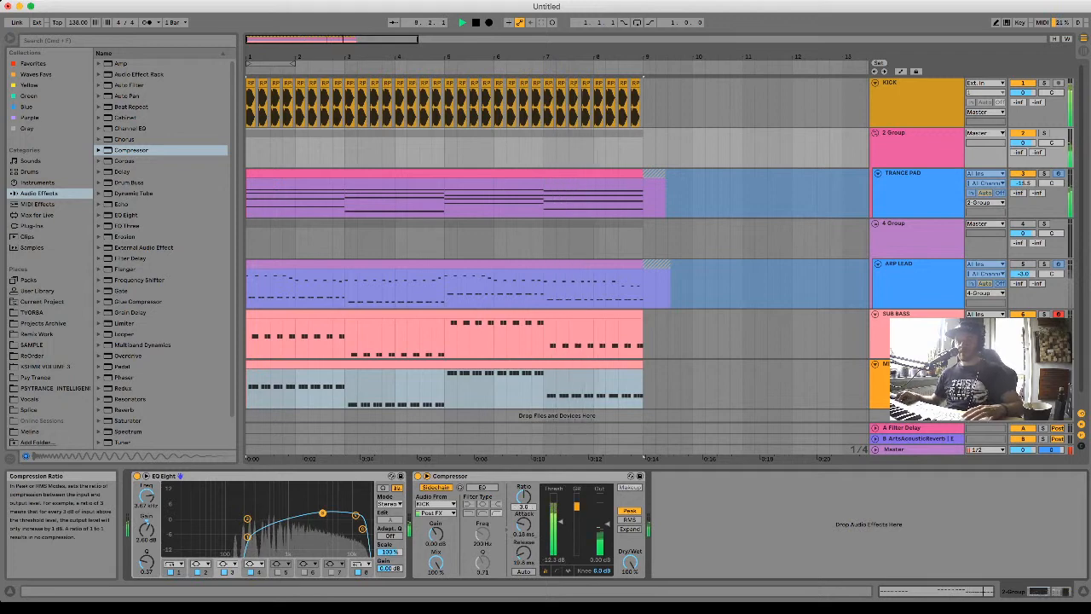
{"action": "key", "text": "Return"}
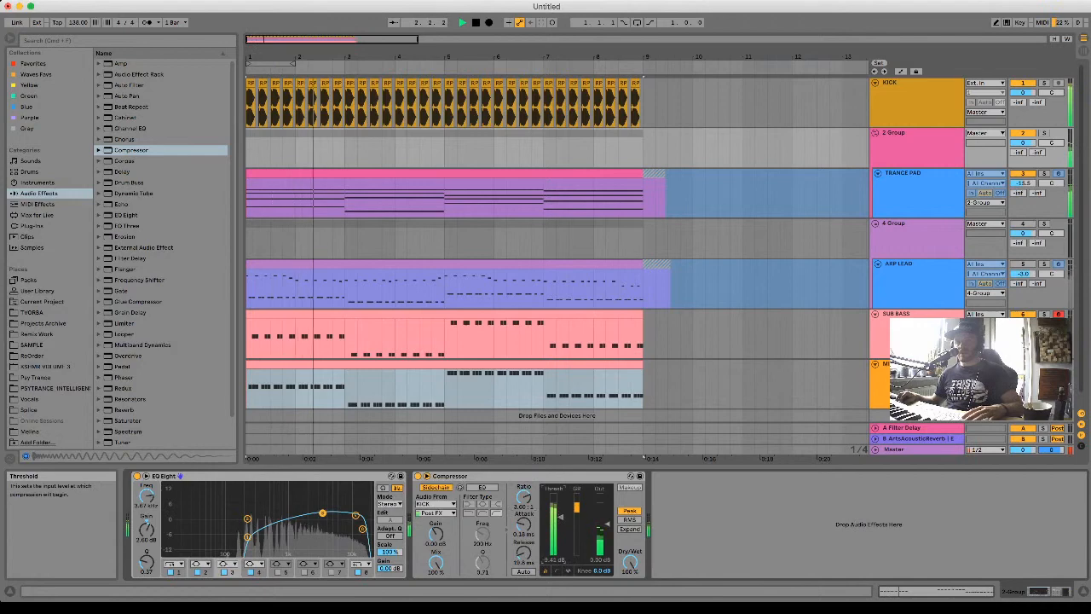
{"action": "left_click_drag", "start_coordinate": [322, 513], "coordinate": [291, 513]}
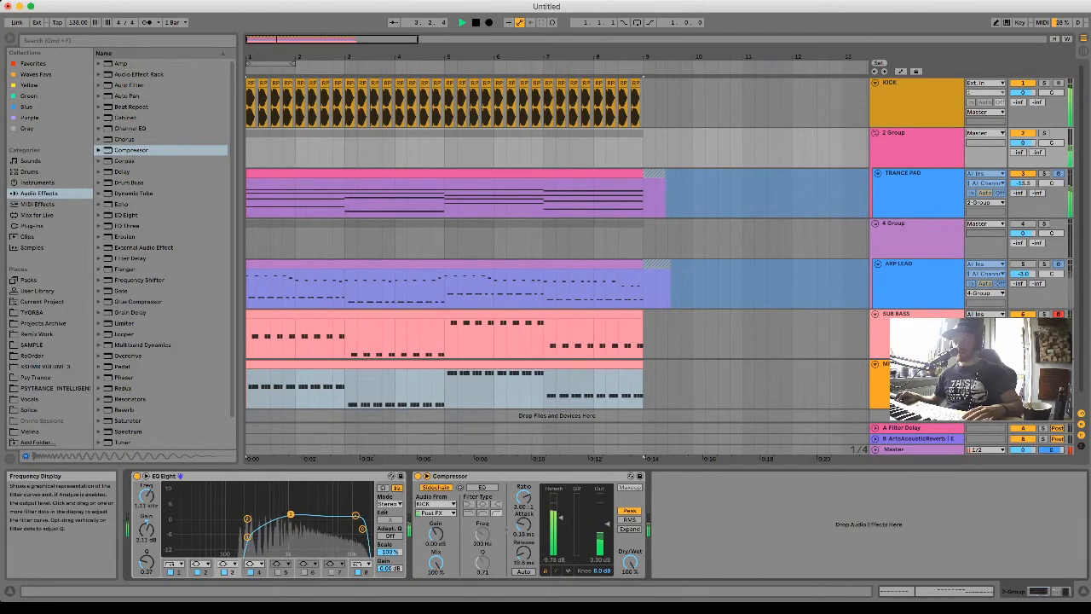
Rename the group track containing TRANCE PAD as PAD GROUP.
{"action": "left_click", "coordinate": [903, 173]}
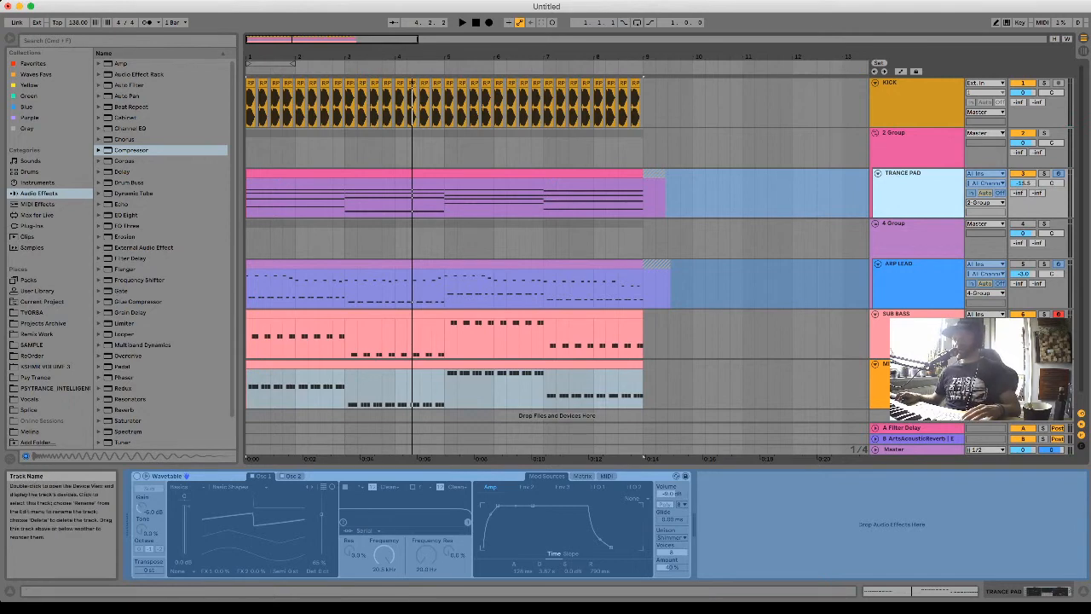
{"action": "key", "text": "super+z"}
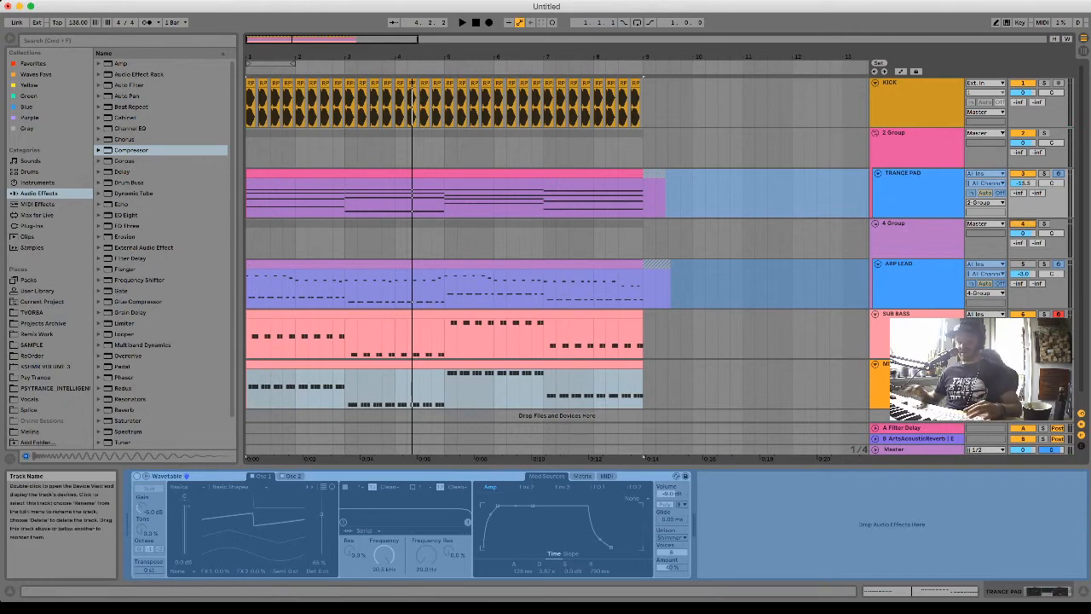
{"action": "left_click", "coordinate": [905, 133]}
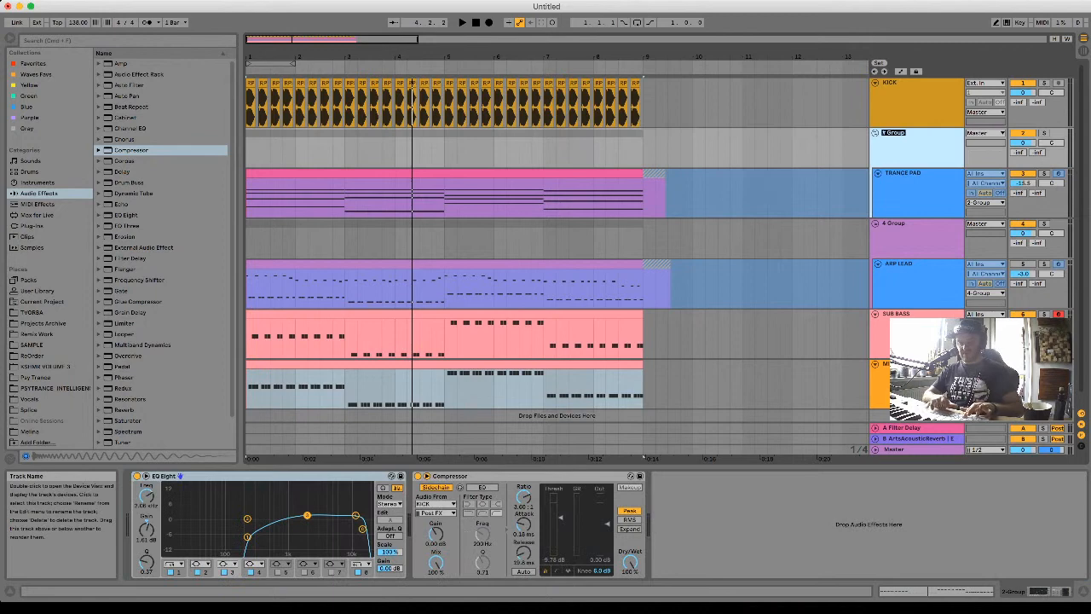
{"action": "key", "text": "Return"}
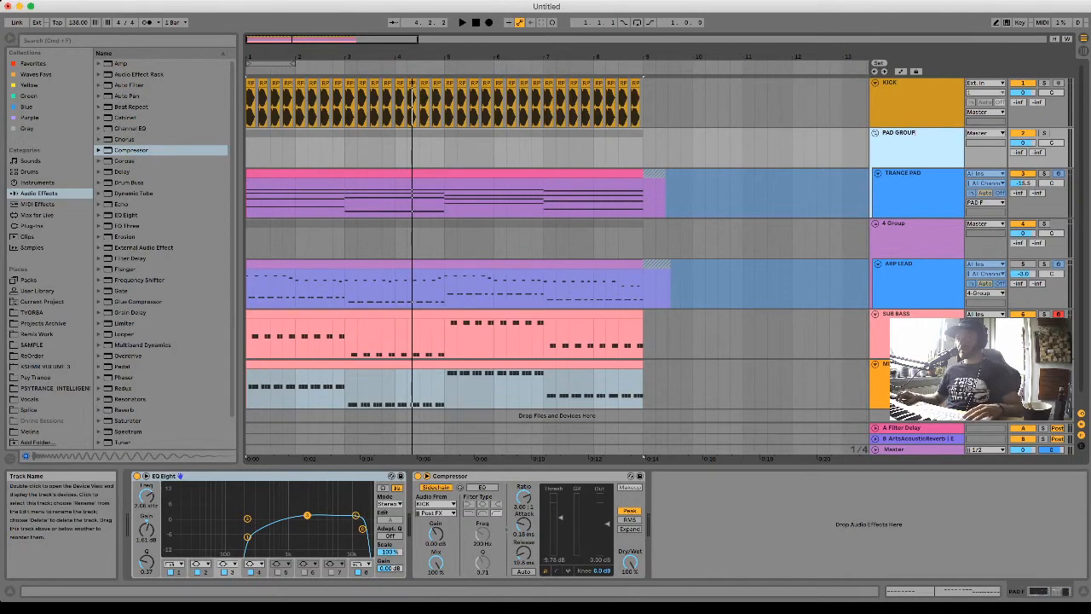
{"action": "key", "text": "Return"}
{"action": "key", "text": "space"}
{"action": "key", "text": "space"}
Rename the group track containing ARP LEAD as LEAD GROUP.
{"action": "left_click", "coordinate": [905, 224]}
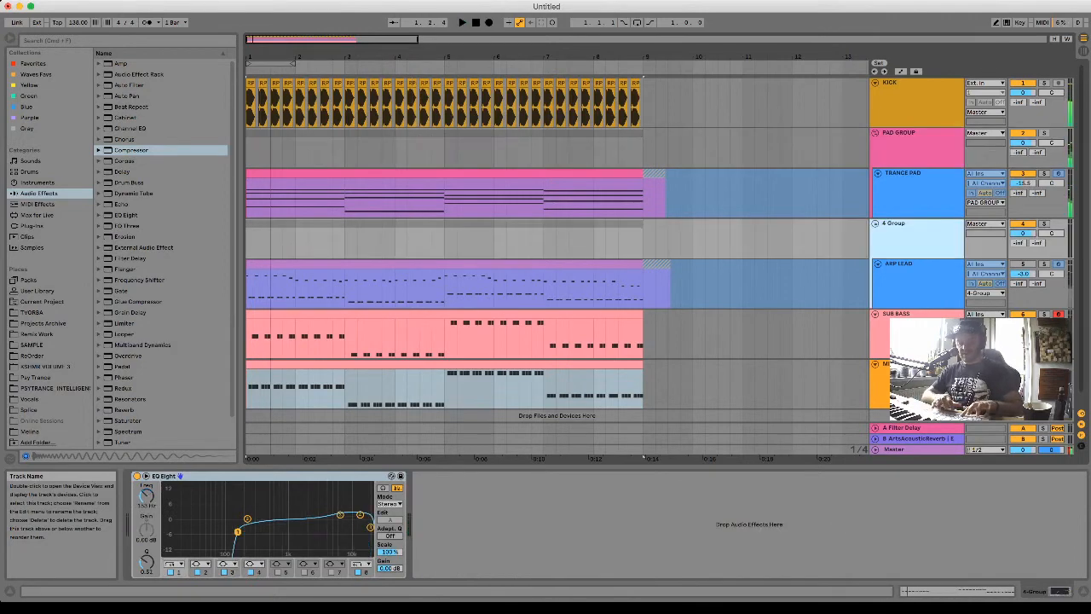
{"action": "key", "text": "super+r"}
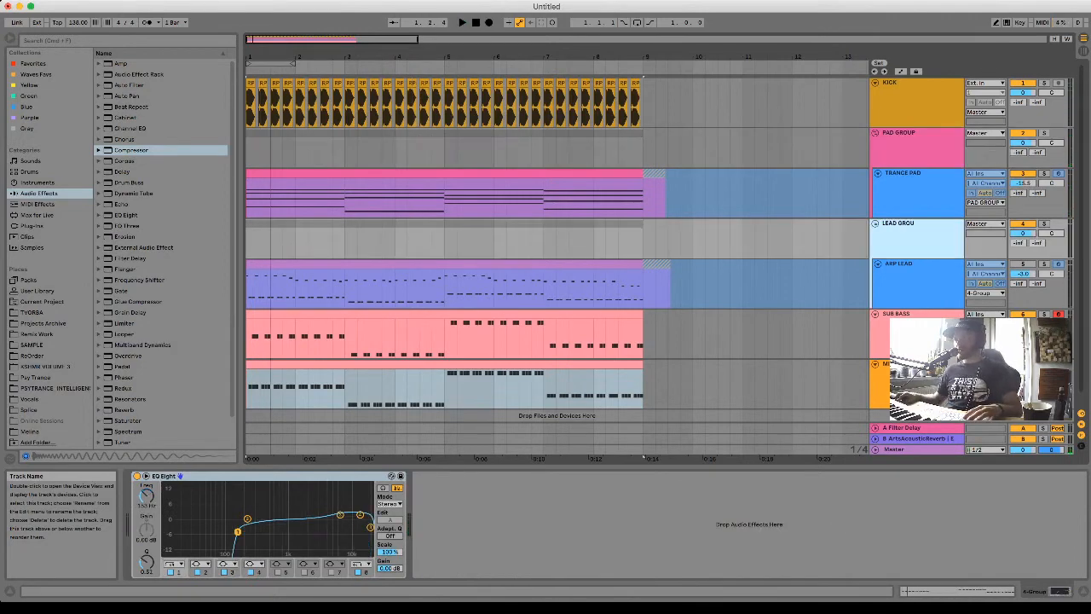
{"action": "key", "text": "Return"}
{"action": "key", "text": "space"}
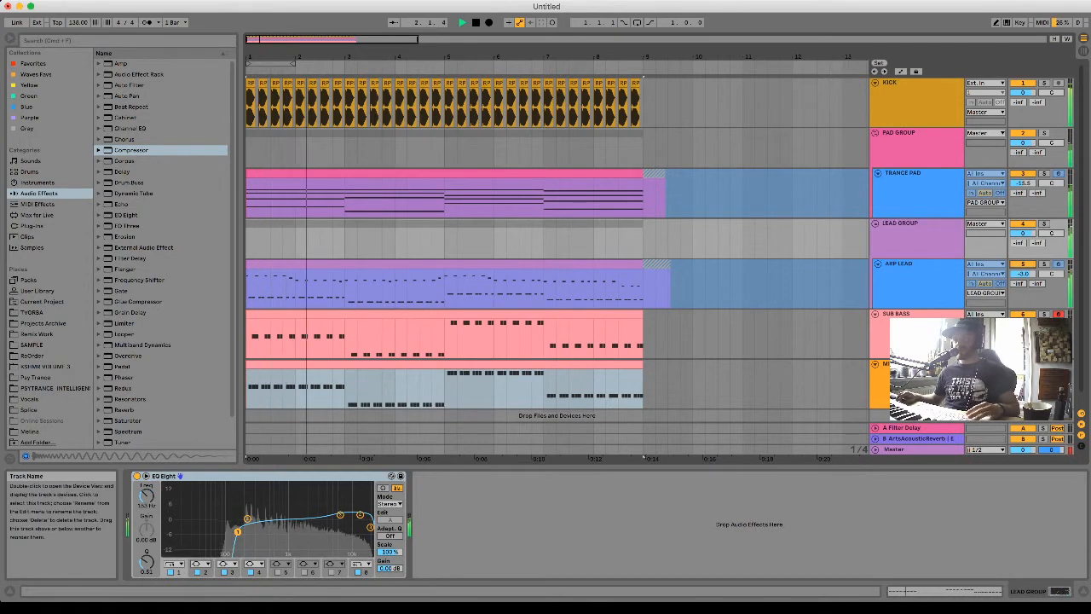
{"action": "key", "text": "space"}
Copy the sidechain Compressor from PAD GROUP to LEAD GROUP, after its EQ Eight.
{"action": "left_click", "coordinate": [899, 134]}
{"action": "left_click", "coordinate": [452, 477]}
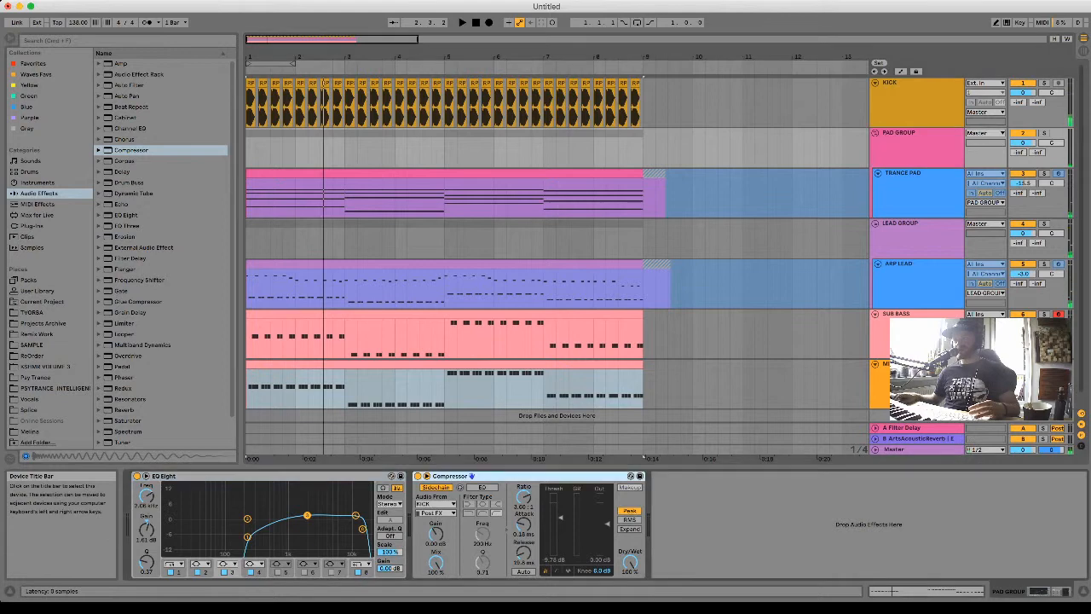
{"action": "left_click", "coordinate": [900, 224]}
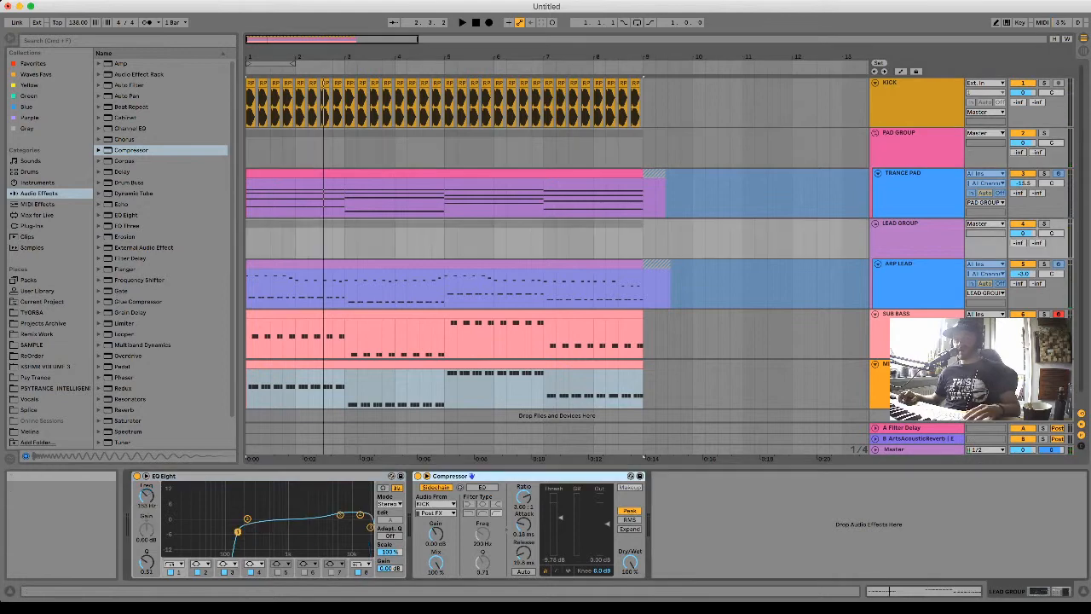
Adjust LEAD GROUP's EQ low cut and raise band 2 by about 2.65 dB, auditioning the result.
{"action": "left_click", "coordinate": [238, 531]}
{"action": "key", "text": "space"}
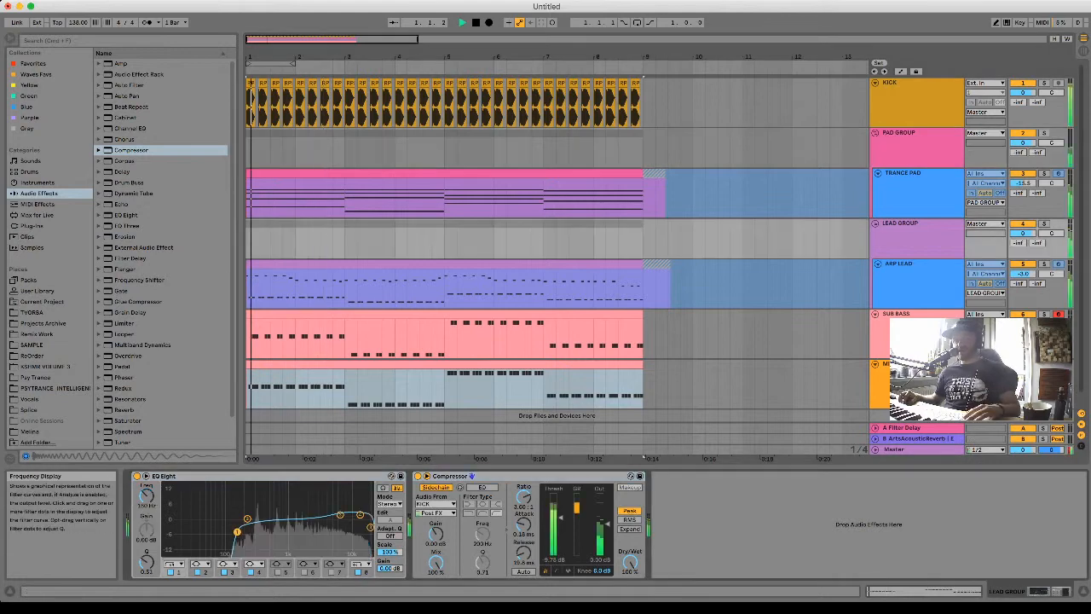
{"action": "key", "text": "space"}
{"action": "left_click_drag", "start_coordinate": [247, 518], "coordinate": [262, 512]}
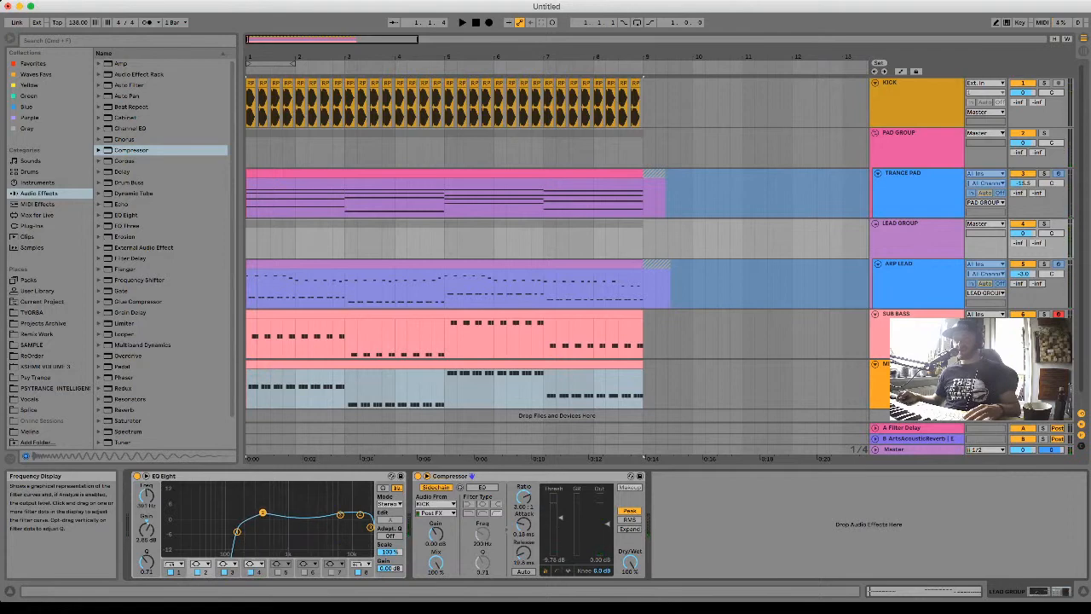
{"action": "key", "text": "space"}
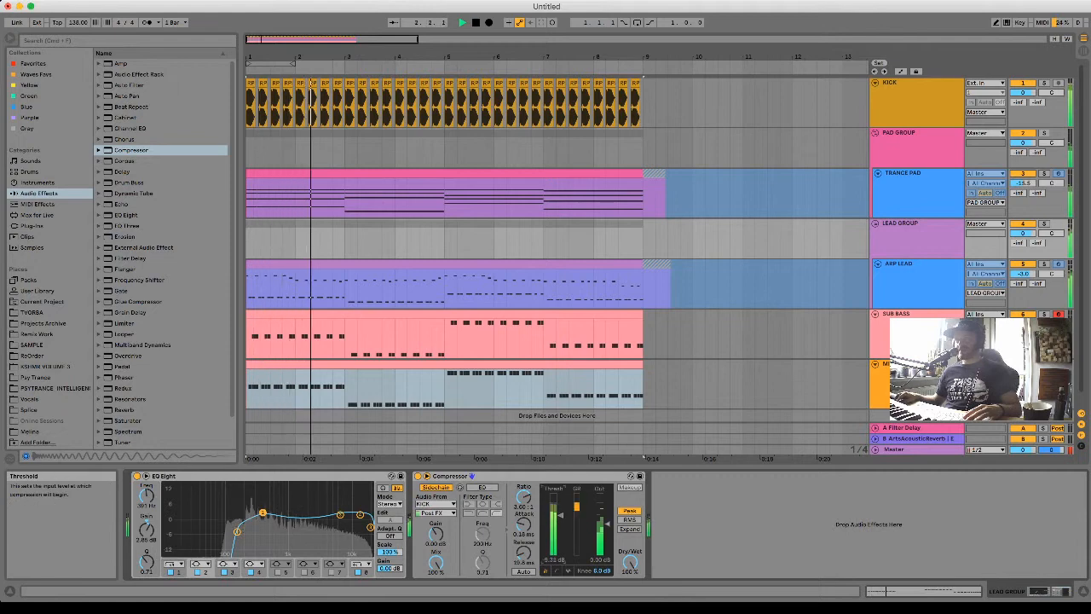
Lower the volume of the KICK, PAD GROUP, LEAD GROUP and SUB BASS tracks together to -6.0 dB.
{"action": "left_click", "coordinate": [916, 237]}
{"action": "left_click", "coordinate": [919, 277]}
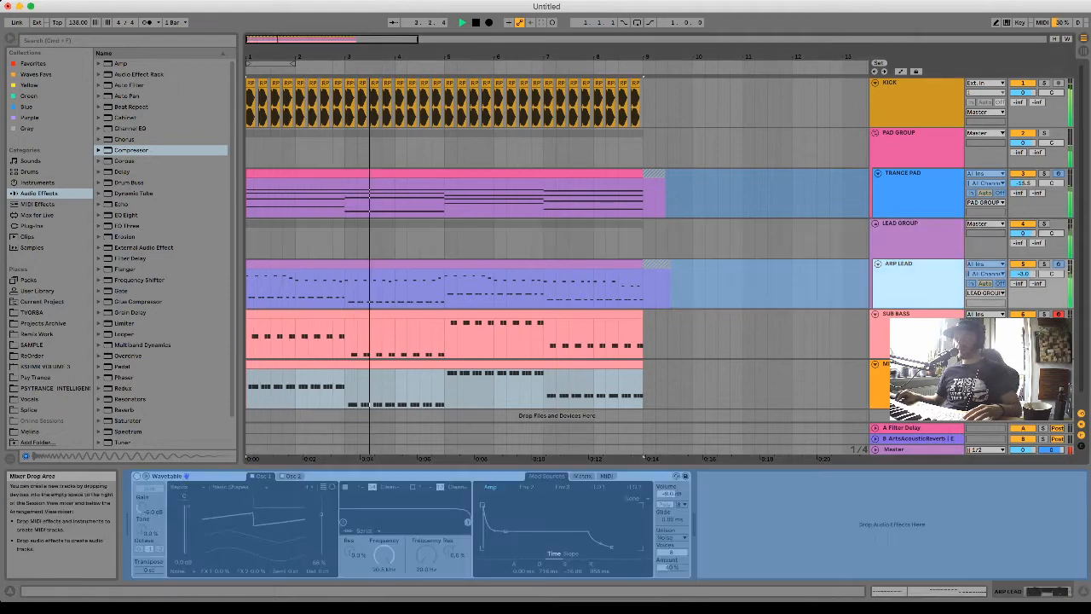
{"action": "scroll", "coordinate": [647, 281], "scroll_direction": "down", "scroll_amount": 1}
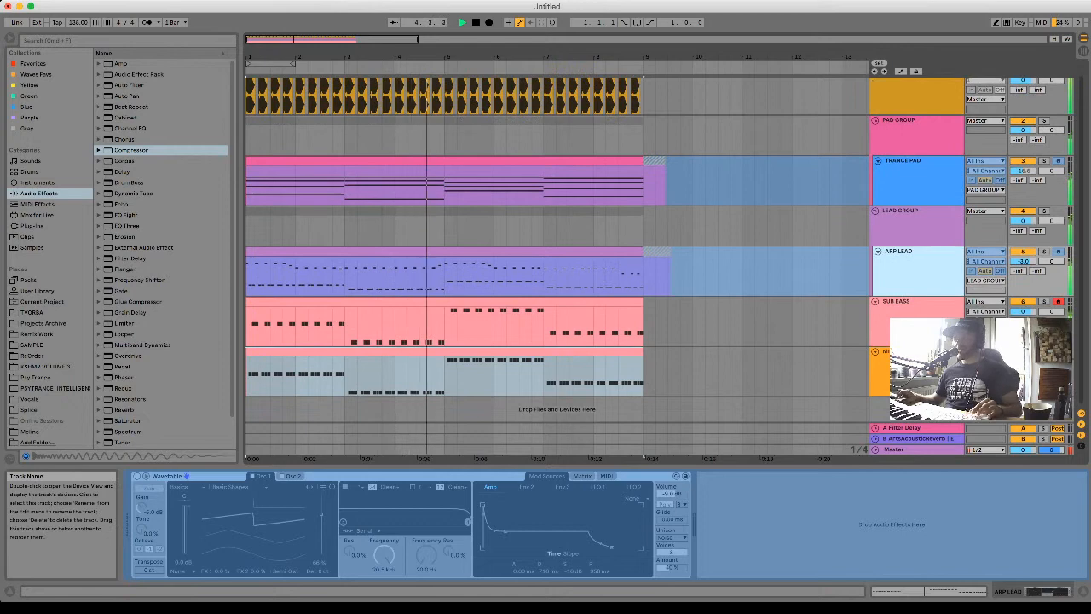
{"action": "left_click", "coordinate": [915, 368]}
{"action": "scroll", "coordinate": [915, 368], "scroll_direction": "up", "scroll_amount": 1}
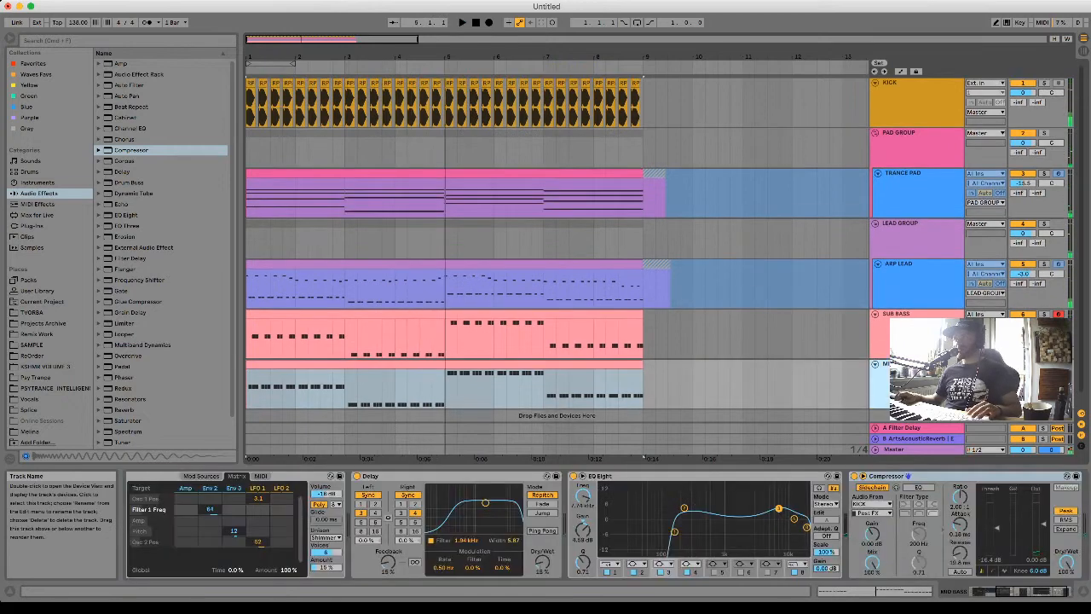
{"action": "left_click", "coordinate": [916, 83], "text": "shift"}
{"action": "left_click_drag", "start_coordinate": [1021, 92], "coordinate": [1021, 94]}
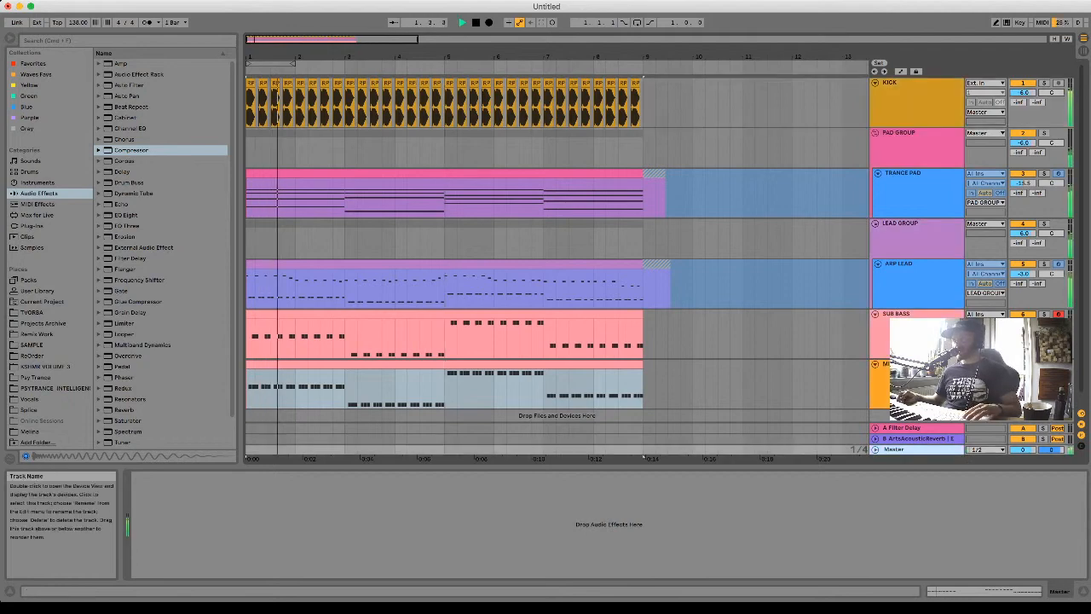
Check the track levels in the enlarged Session View mixer and set ARP LEAD's volume to -1.1 dB in the arrangement.
{"action": "key", "text": "Tab"}
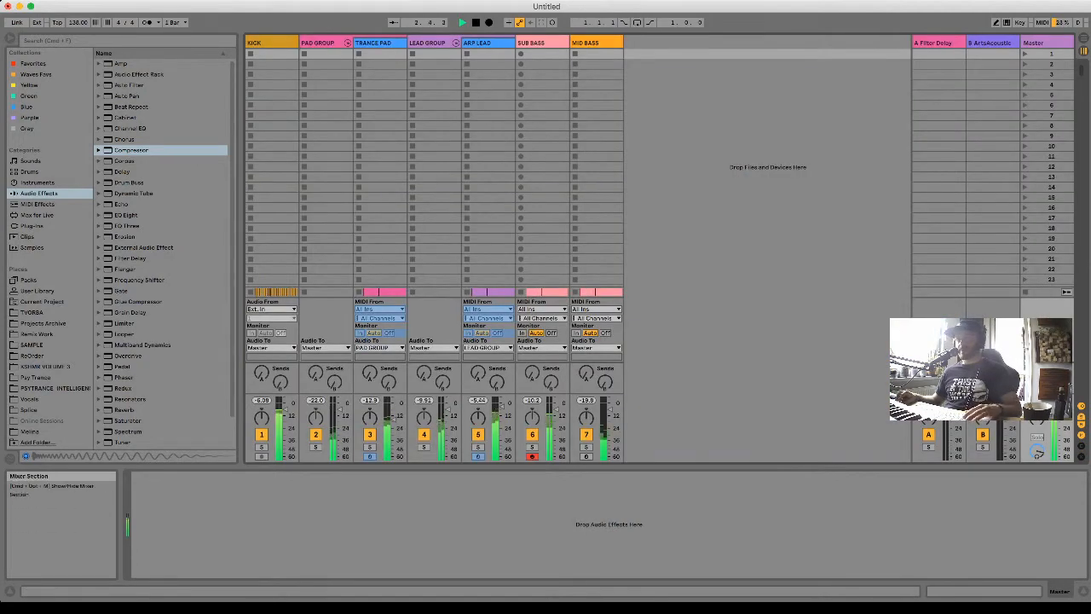
{"action": "left_click_drag", "start_coordinate": [435, 395], "coordinate": [435, 304]}
{"action": "key", "text": "Tab"}
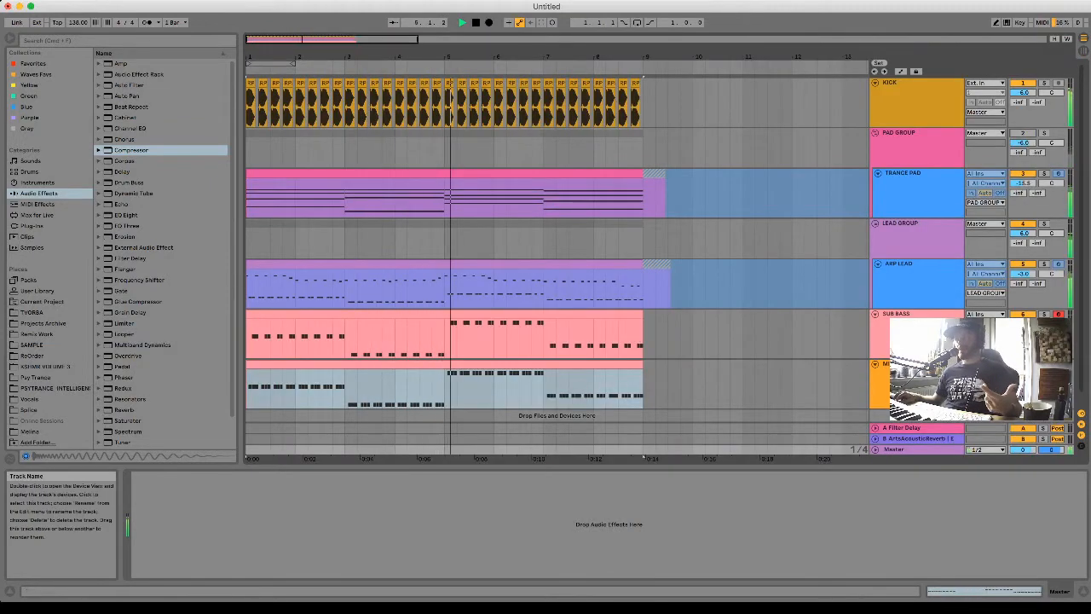
{"action": "left_click", "coordinate": [903, 266]}
{"action": "left_click_drag", "start_coordinate": [1023, 274], "coordinate": [1022, 265]}
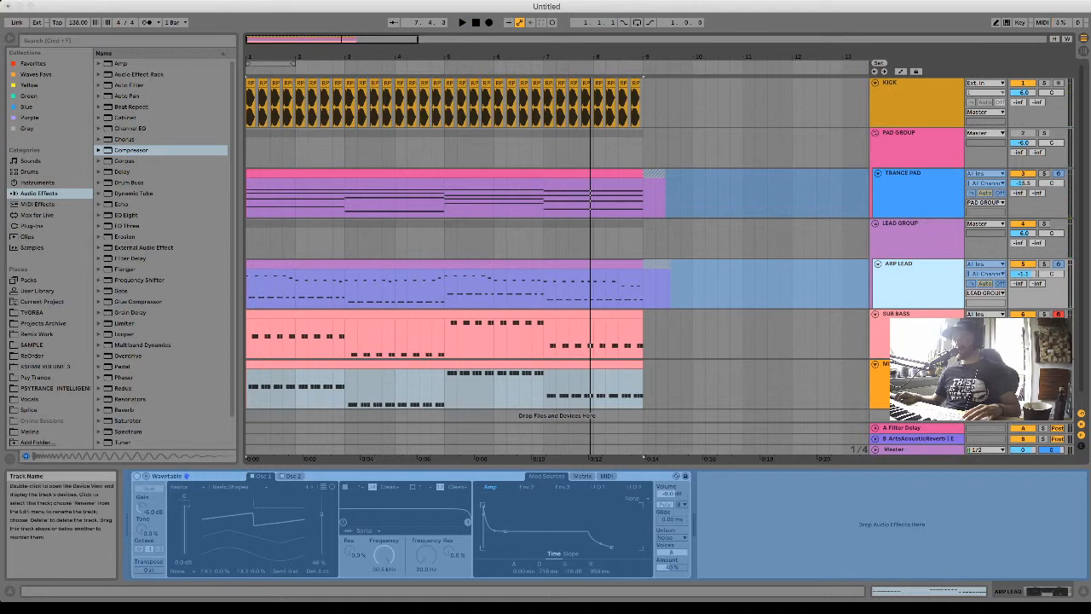
Insert a new MIDI track below ARP LEAD and unfreeze the TRANCE PAD track.
{"action": "key", "text": "shift+super+t"}
{"action": "left_click", "coordinate": [912, 180]}
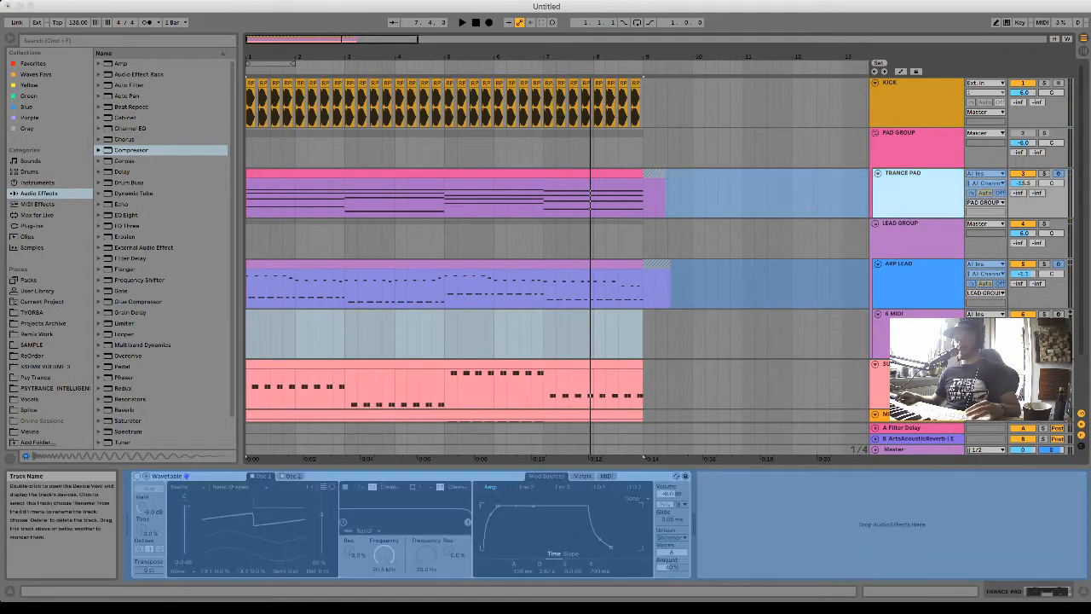
{"action": "key", "text": "alt+shift+super+f"}
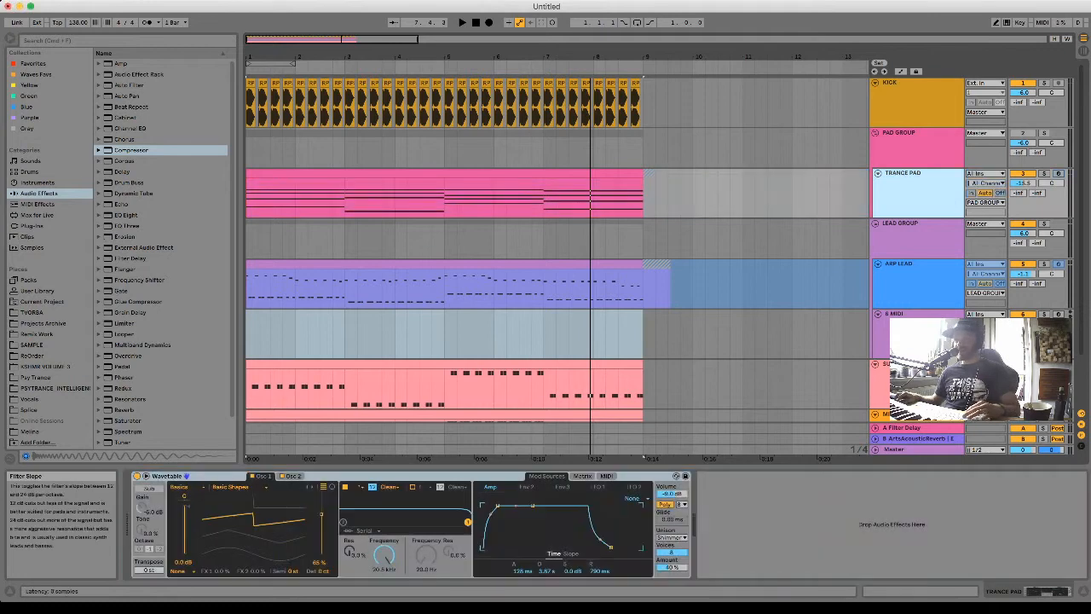
Copy TRANCE PAD's Wavetable instrument onto the new MIDI track and freeze TRANCE PAD again.
{"action": "left_click", "coordinate": [372, 476]}
{"action": "left_click", "coordinate": [903, 313]}
{"action": "key", "text": "super+v"}
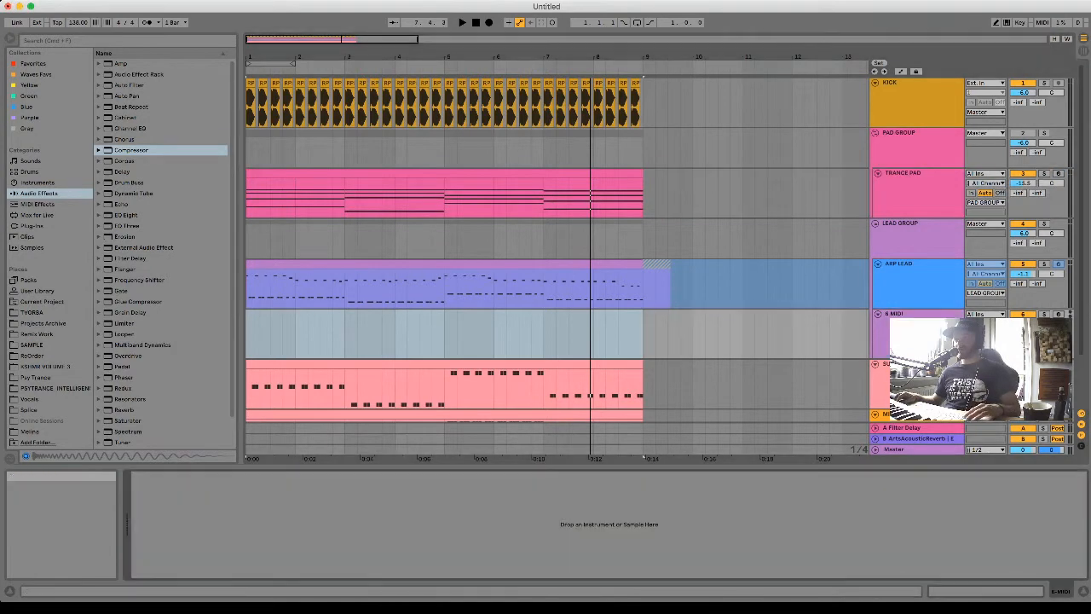
{"action": "left_click", "coordinate": [904, 174]}
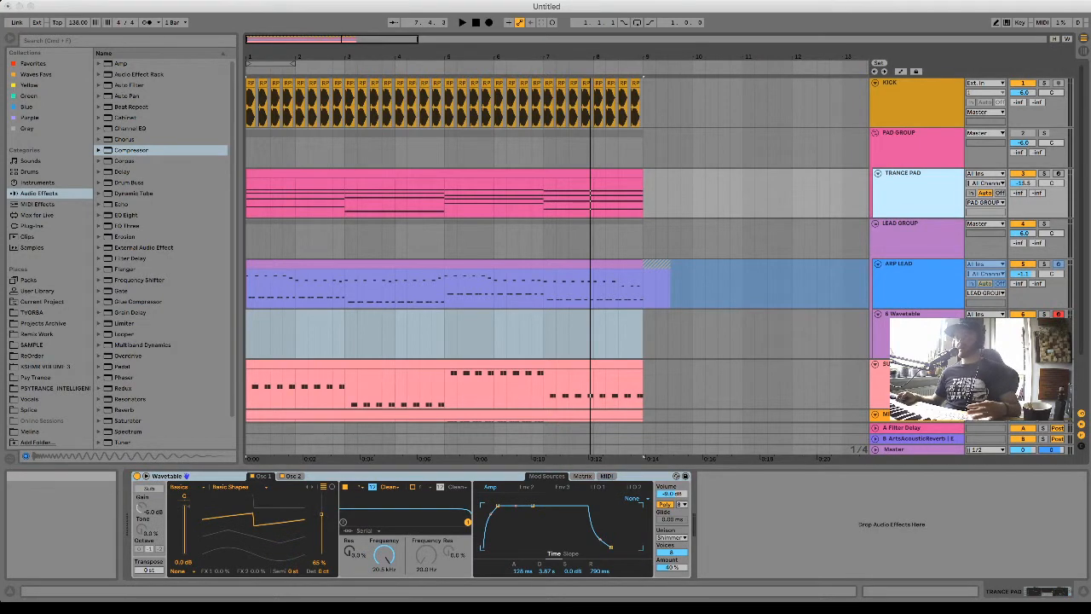
Copy the ARP LEAD MIDI clip onto the new Wavetable track and play that track soloed.
{"action": "left_click", "coordinate": [409, 264]}
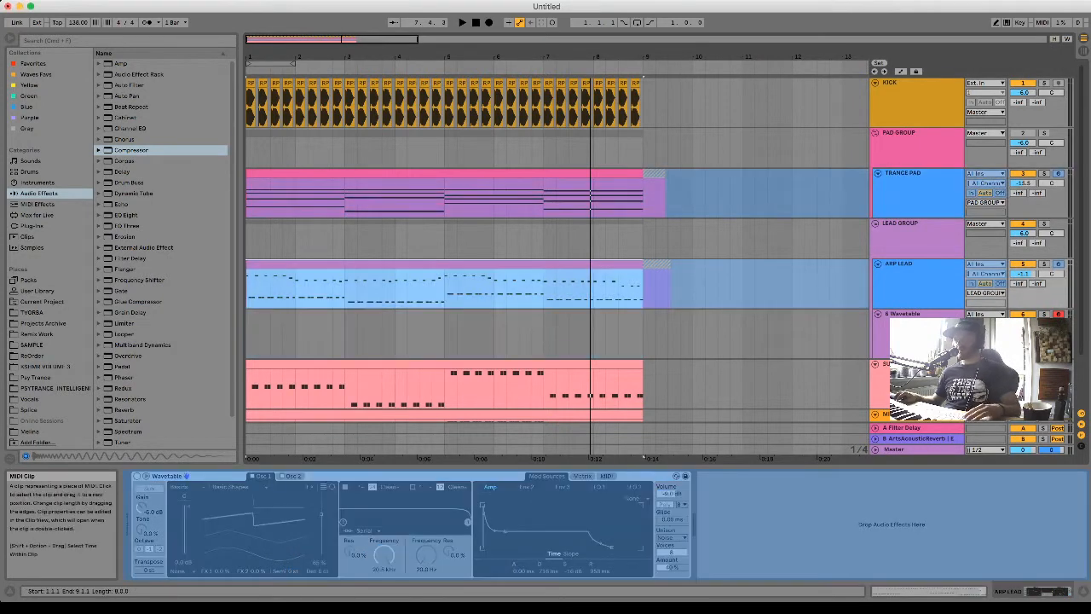
{"action": "left_click_drag", "start_coordinate": [409, 264], "coordinate": [409, 314]}
{"action": "left_click", "coordinate": [1043, 314]}
{"action": "key", "text": "space"}
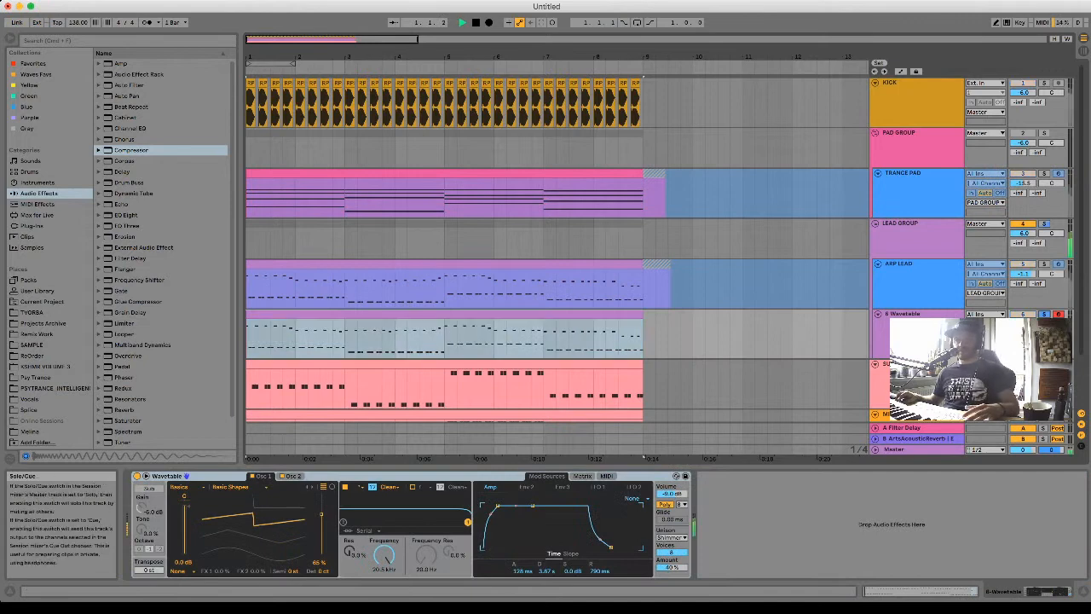
Shape the new Wavetable's amp envelope into a pluck with 0 ms attack, about 525 ms decay and about -22 dB sustain.
{"action": "key", "text": "space"}
{"action": "left_click_drag", "start_coordinate": [498, 505], "coordinate": [504, 535]}
{"action": "key", "text": "space"}
{"action": "key", "text": "space"}
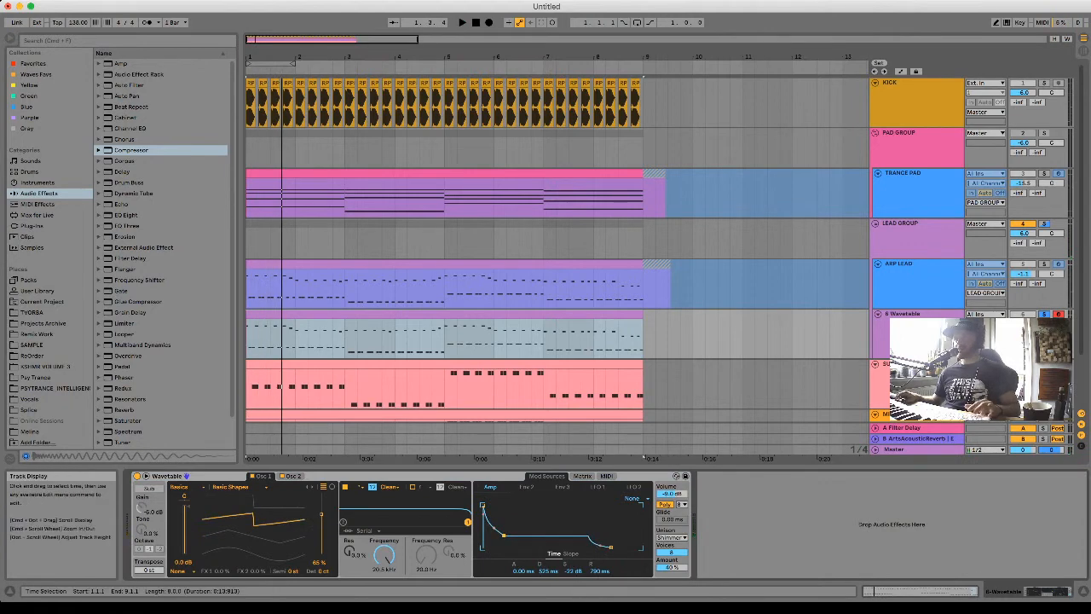
Group the SUB BASS and MID BASS tracks together and freeze both of them.
{"action": "scroll", "coordinate": [916, 306], "scroll_direction": "down", "scroll_amount": 3}
{"action": "left_click", "coordinate": [916, 304]}
{"action": "left_click", "coordinate": [916, 352], "text": "shift"}
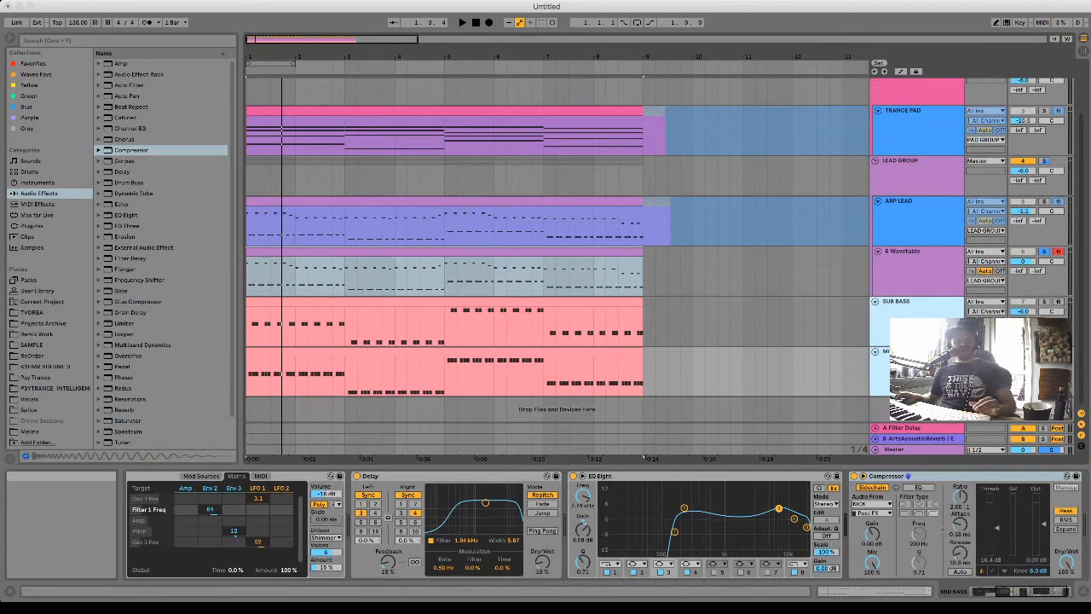
{"action": "key", "text": "super+g"}
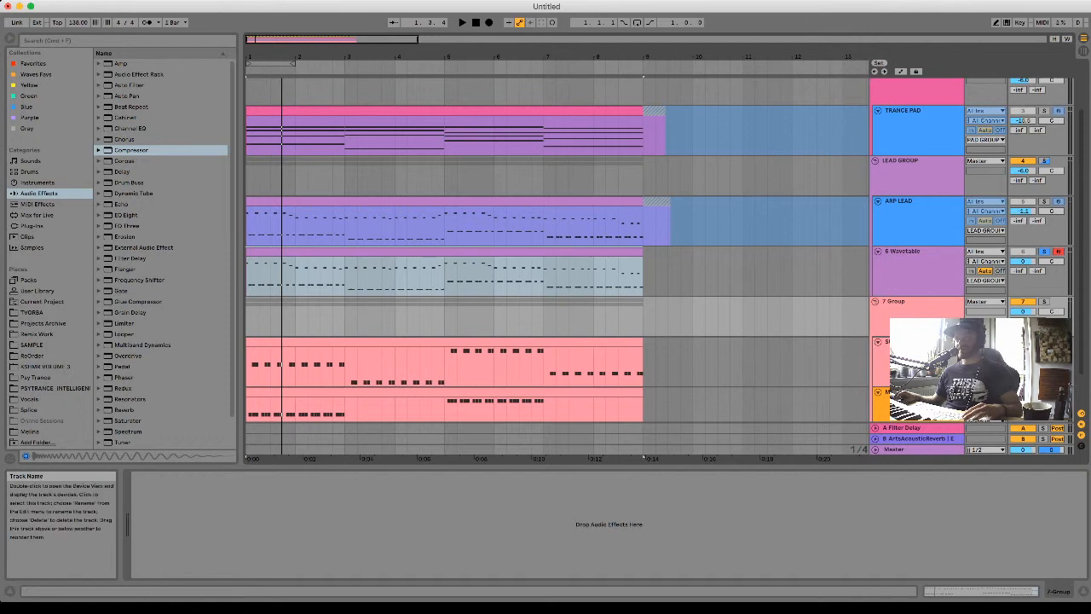
{"action": "scroll", "coordinate": [659, 247], "scroll_direction": "down", "scroll_amount": 2}
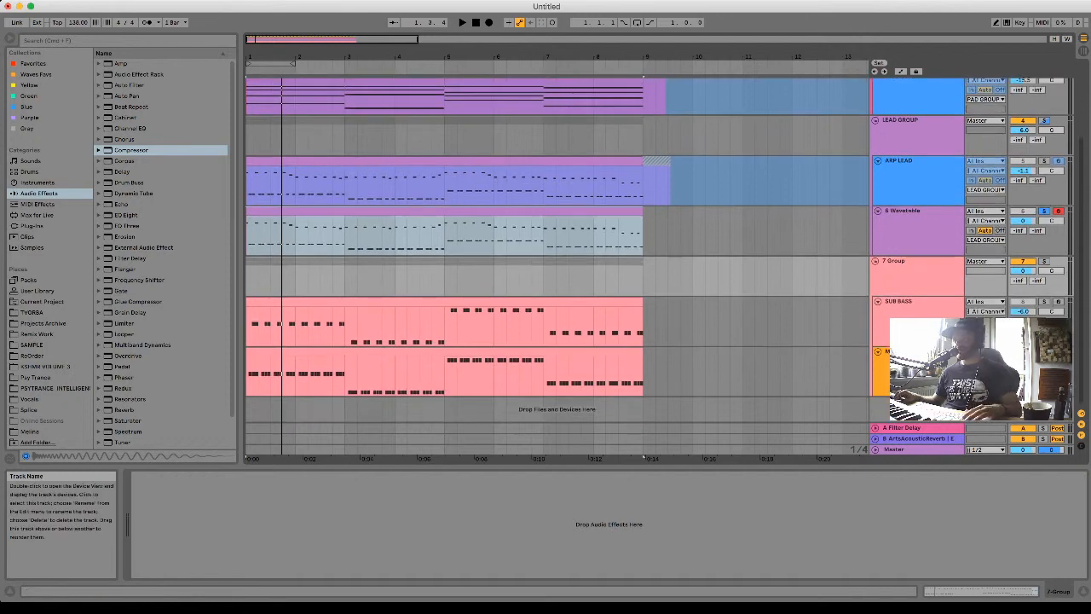
{"action": "left_click", "coordinate": [903, 301]}
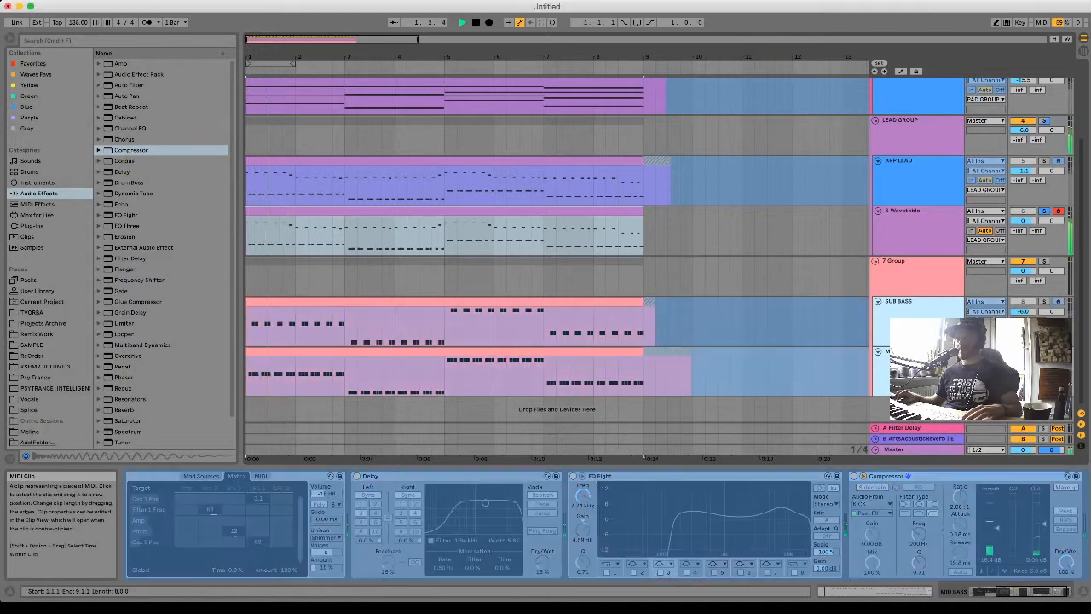
Audition the new Wavetable lead soloed and lower its first filter's frequency to about 238 Hz.
{"action": "left_click", "coordinate": [545, 211]}
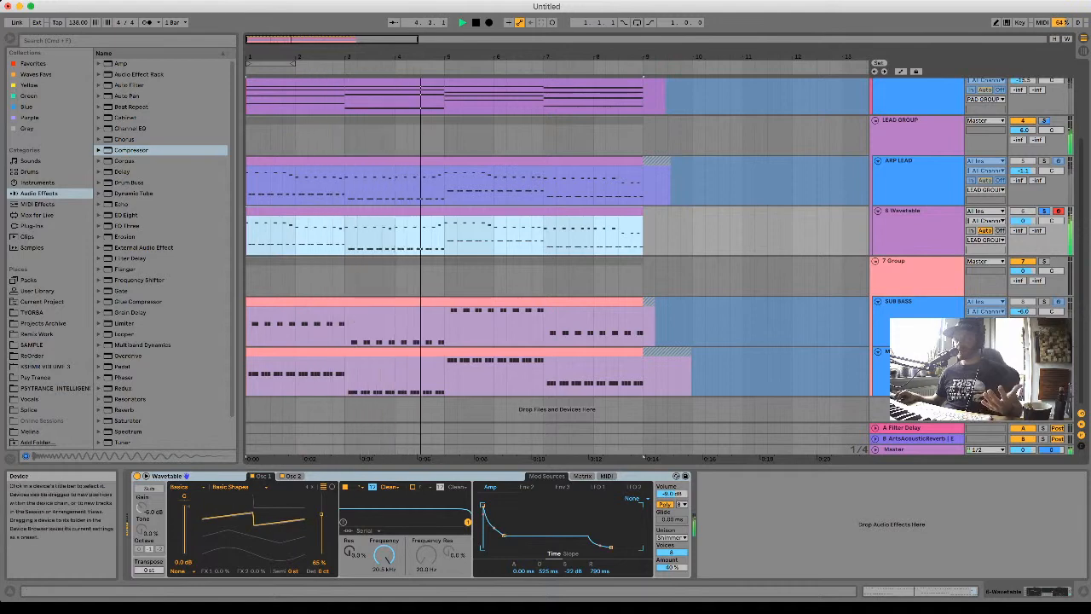
{"action": "key", "text": "space"}
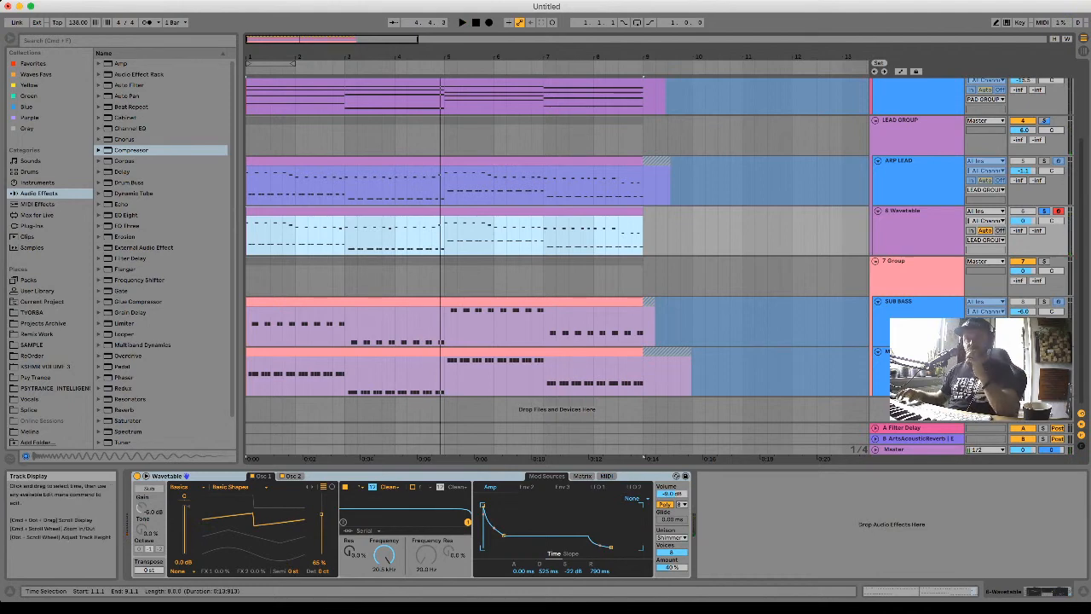
{"action": "key", "text": "space"}
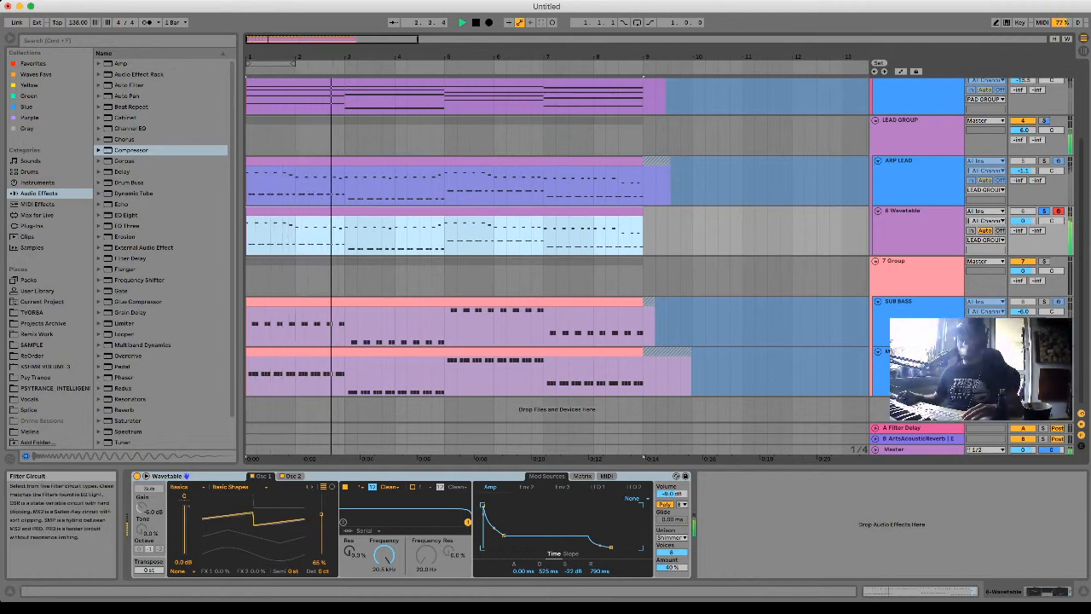
{"action": "key", "text": "space"}
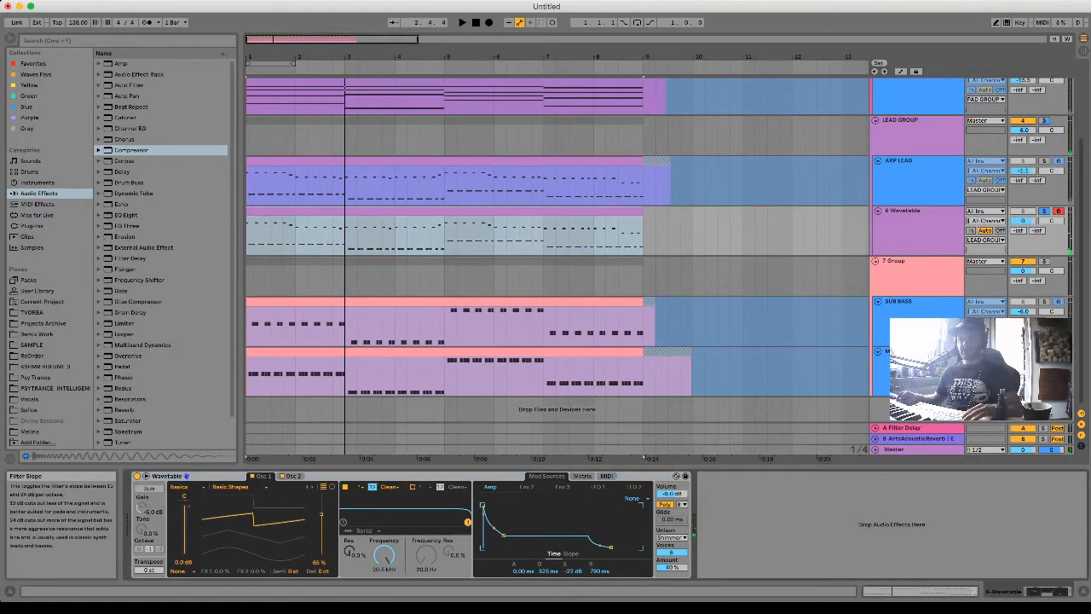
{"action": "key", "text": "space"}
{"action": "left_click_drag", "start_coordinate": [468, 522], "coordinate": [388, 522]}
{"action": "key", "text": "space"}
Assign Env 2 to Filter 1 Freq in the Wavetable modulation matrix with an amount of 100 and play it.
{"action": "left_click", "coordinate": [527, 487]}
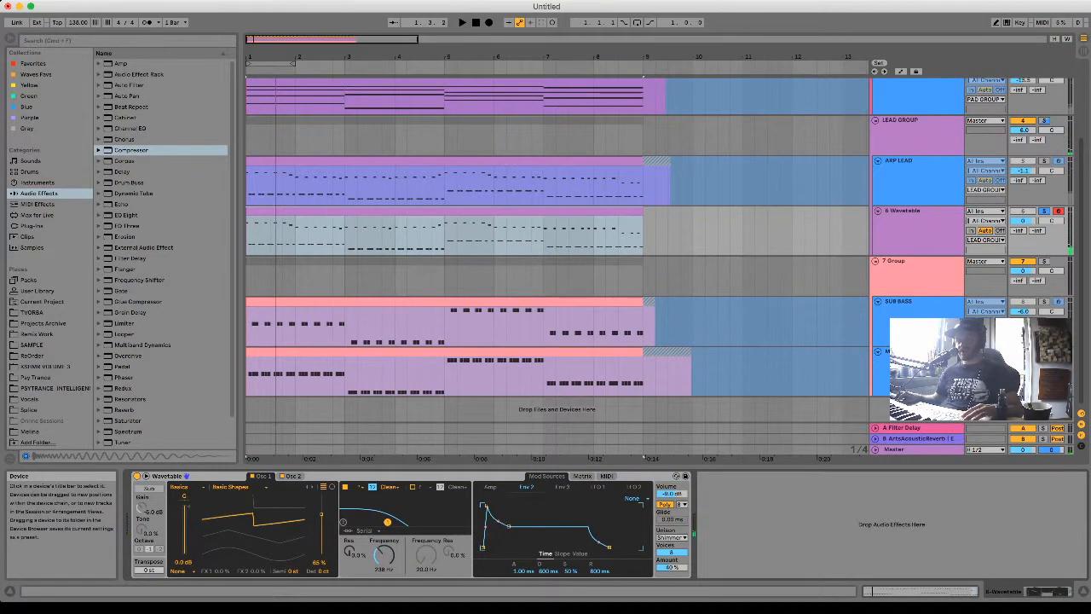
{"action": "left_click", "coordinate": [571, 476]}
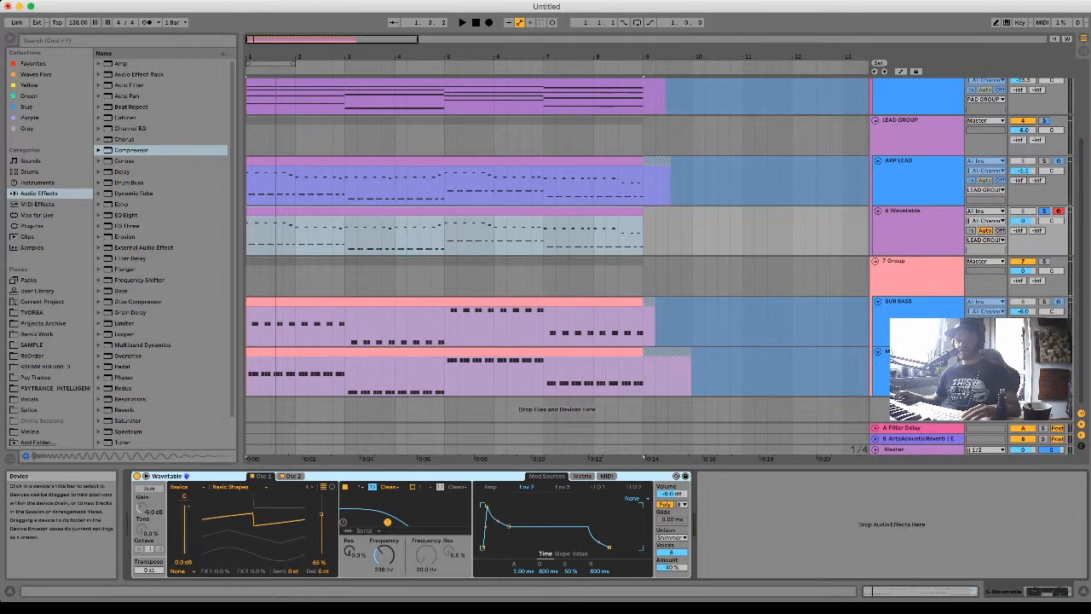
{"action": "left_click", "coordinate": [582, 476]}
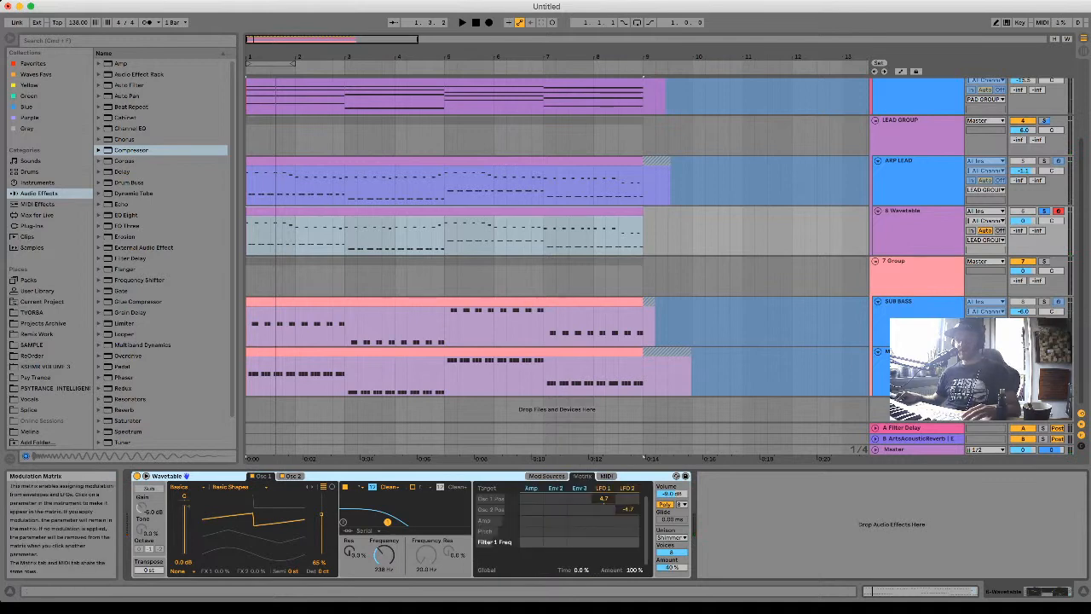
{"action": "left_click", "coordinate": [555, 542]}
{"action": "key", "text": "space"}
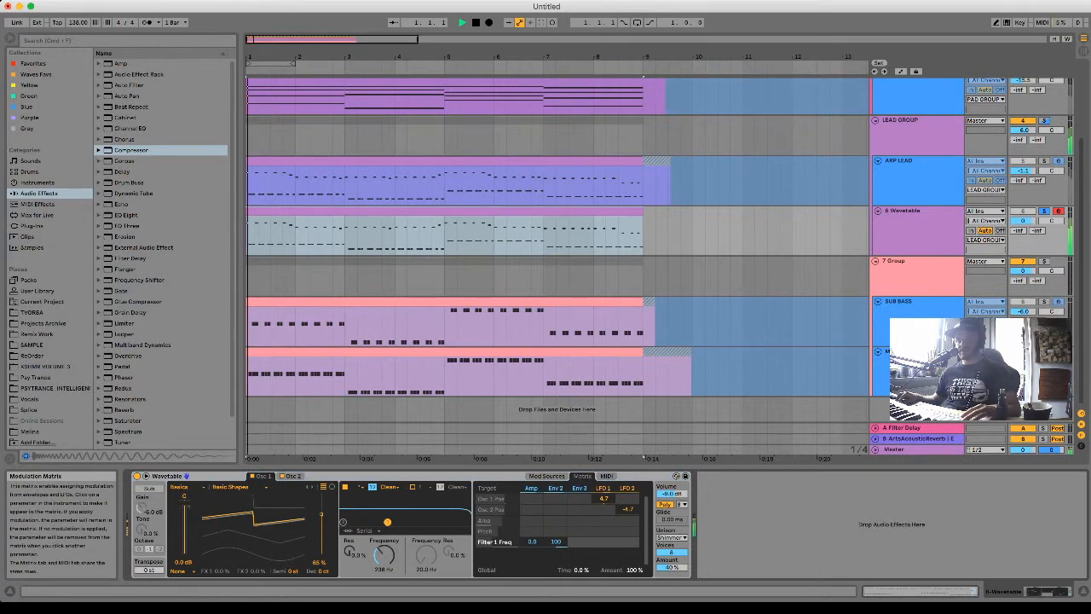
Shape Env 2 with 0 ms attack, 1.15 s decay and 0% sustain, lower the filter to about 90 Hz, and audition it.
{"action": "left_click", "coordinate": [547, 476]}
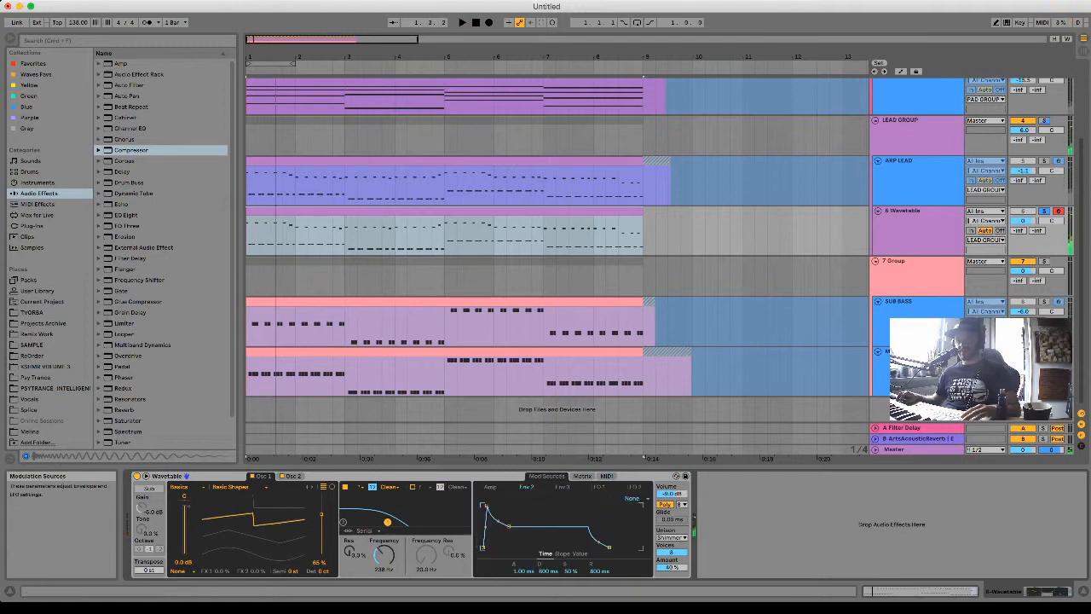
{"action": "left_click_drag", "start_coordinate": [509, 526], "coordinate": [507, 547]}
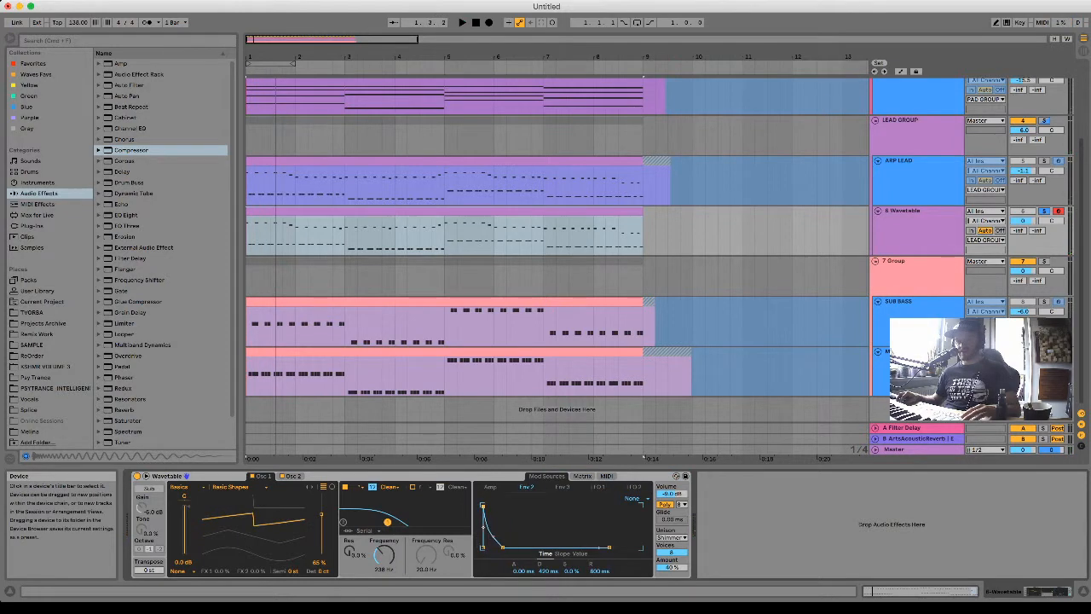
{"action": "key", "text": "space"}
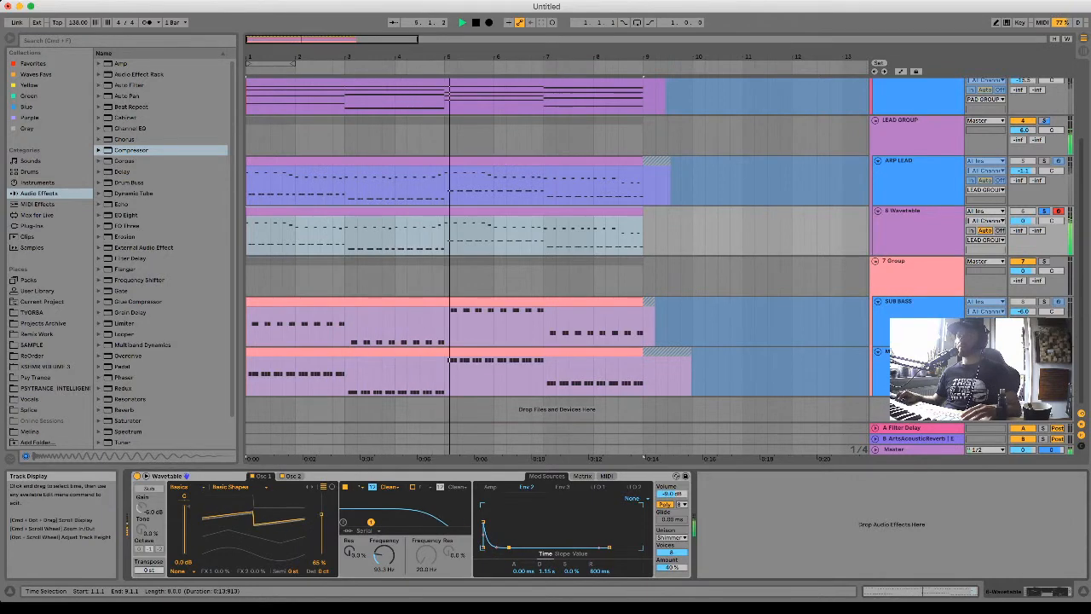
{"action": "key", "text": "space"}
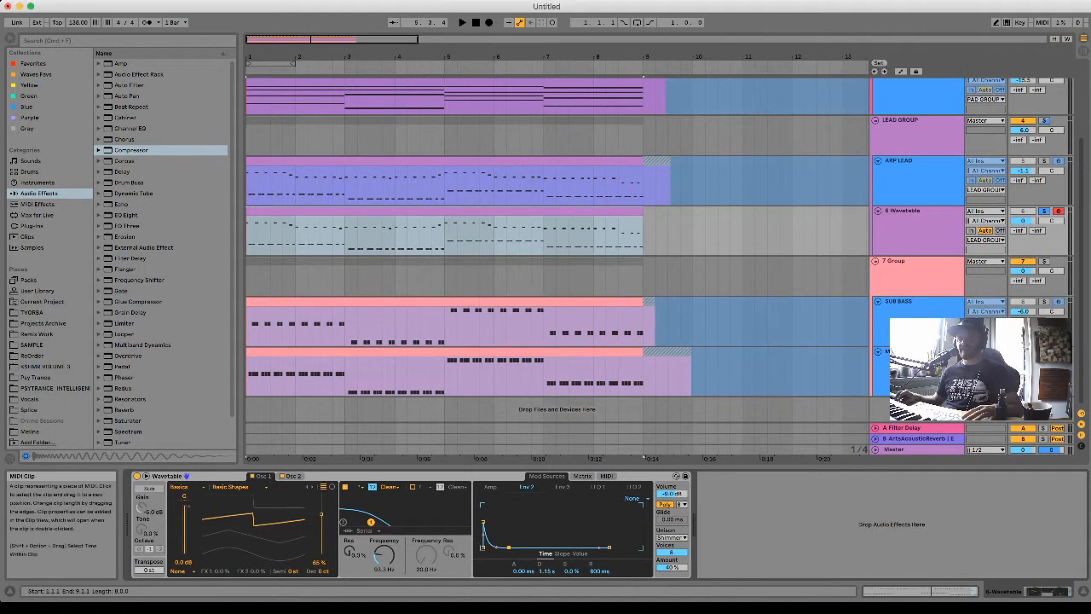
{"action": "key", "text": "space"}
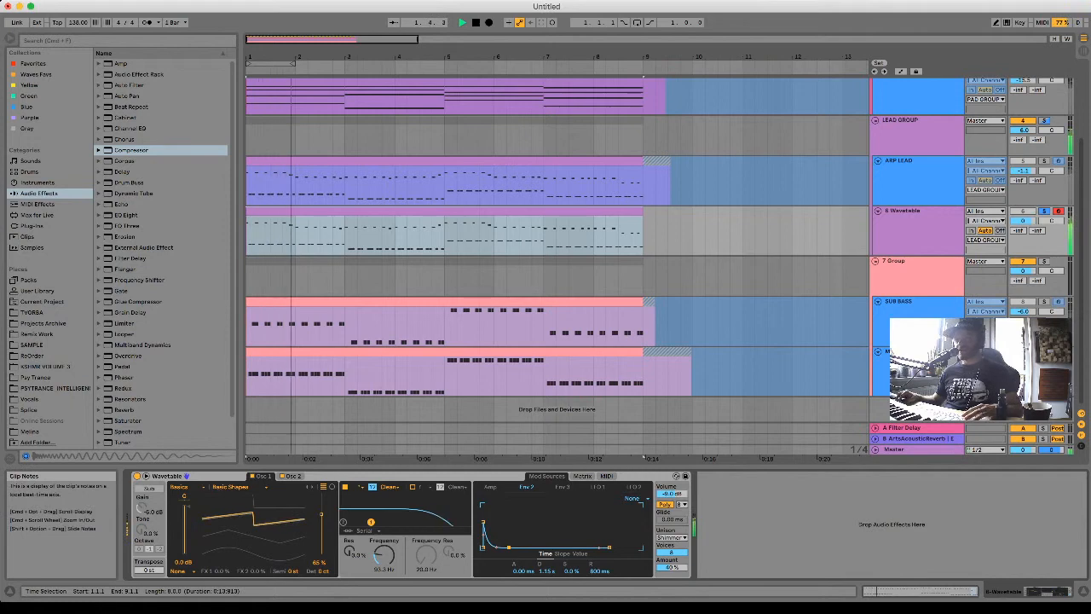
{"action": "key", "text": "space"}
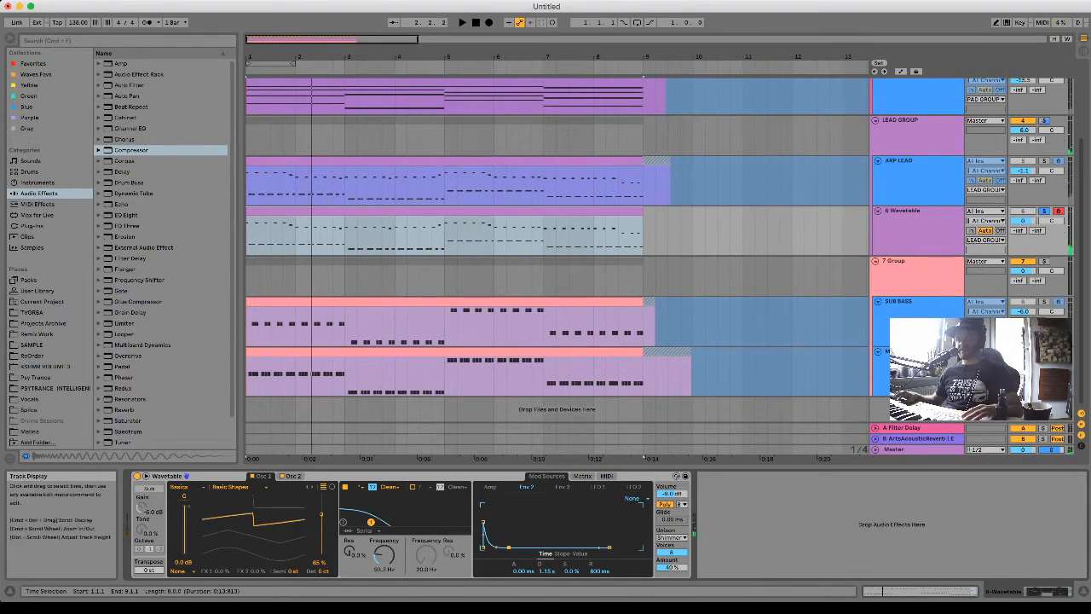
Open the Wavetable's first filter back up to about 20 kHz and audition the lead.
{"action": "left_click_drag", "start_coordinate": [383, 555], "coordinate": [384, 482]}
{"action": "key", "text": "space"}
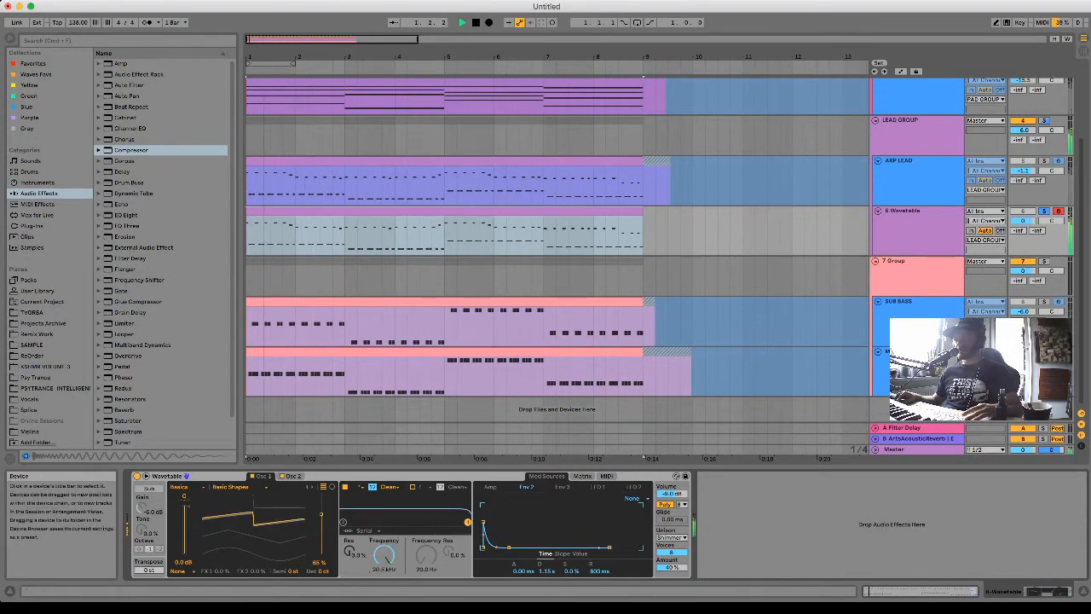
{"action": "key", "text": "space"}
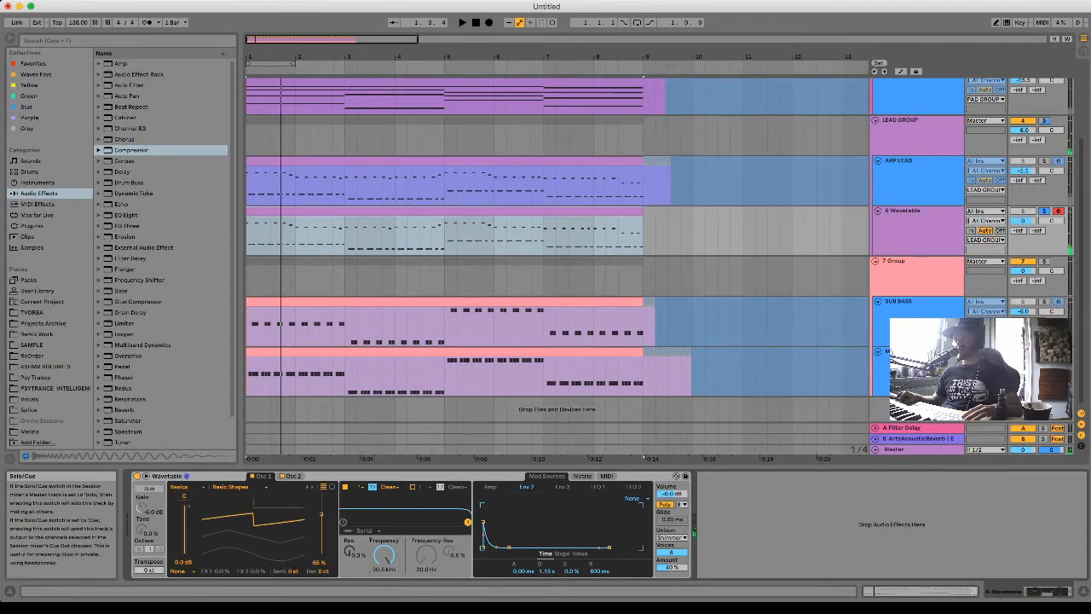
Freeze the 6 Wavetable track, then play it together with ARP LEAD in the soloed LEAD GROUP.
{"action": "right_click", "coordinate": [915, 223]}
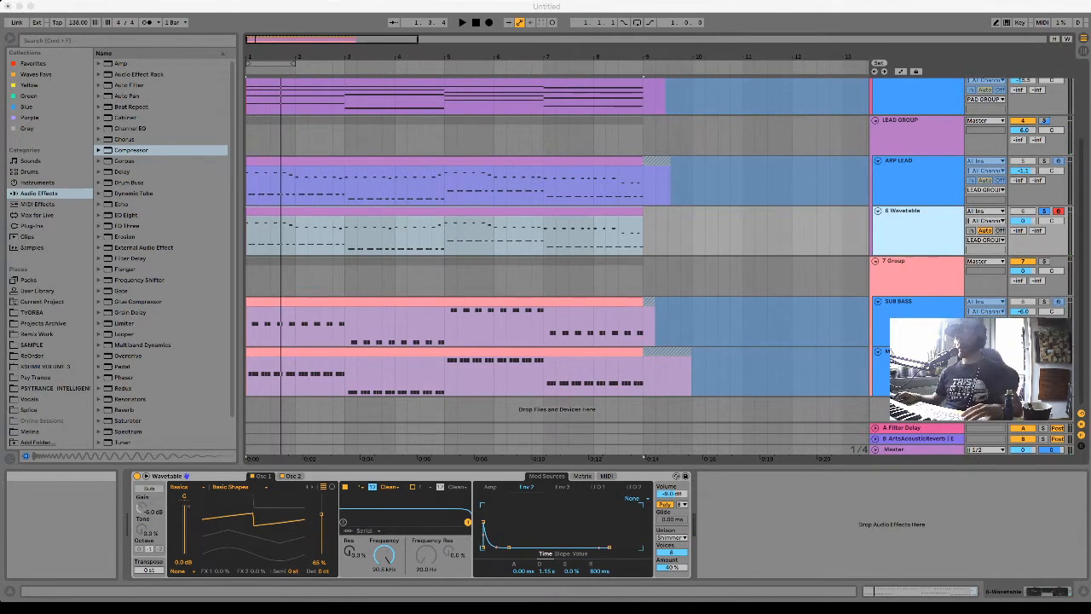
{"action": "left_click", "coordinate": [1044, 120]}
{"action": "key", "text": "space"}
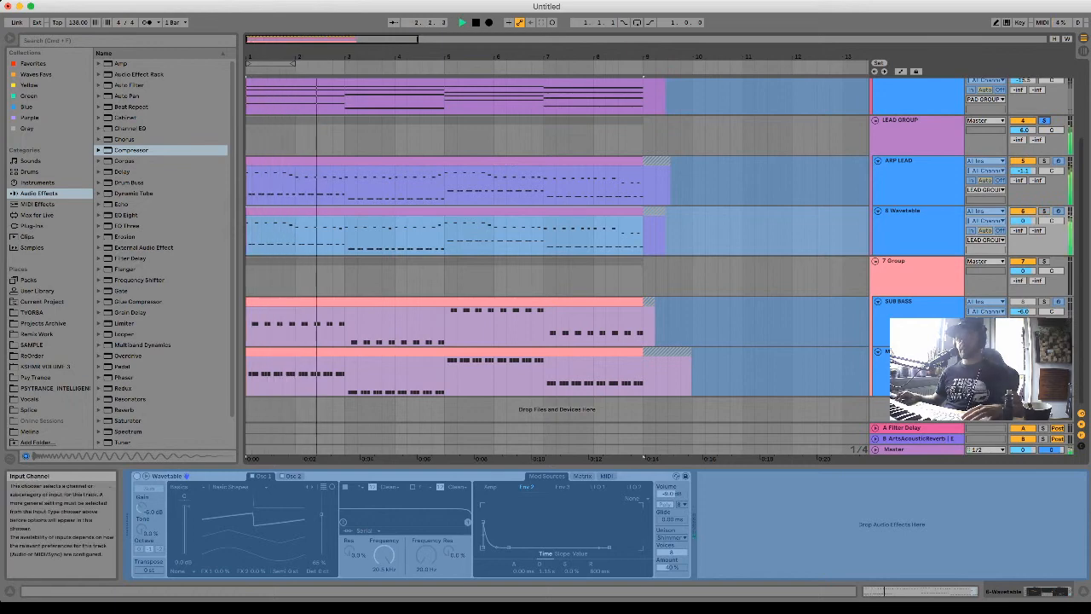
Fine-tune the high-frequency boost in LEAD GROUP's EQ Eight while both leads play.
{"action": "left_click", "coordinate": [925, 175]}
{"action": "left_click", "coordinate": [925, 224]}
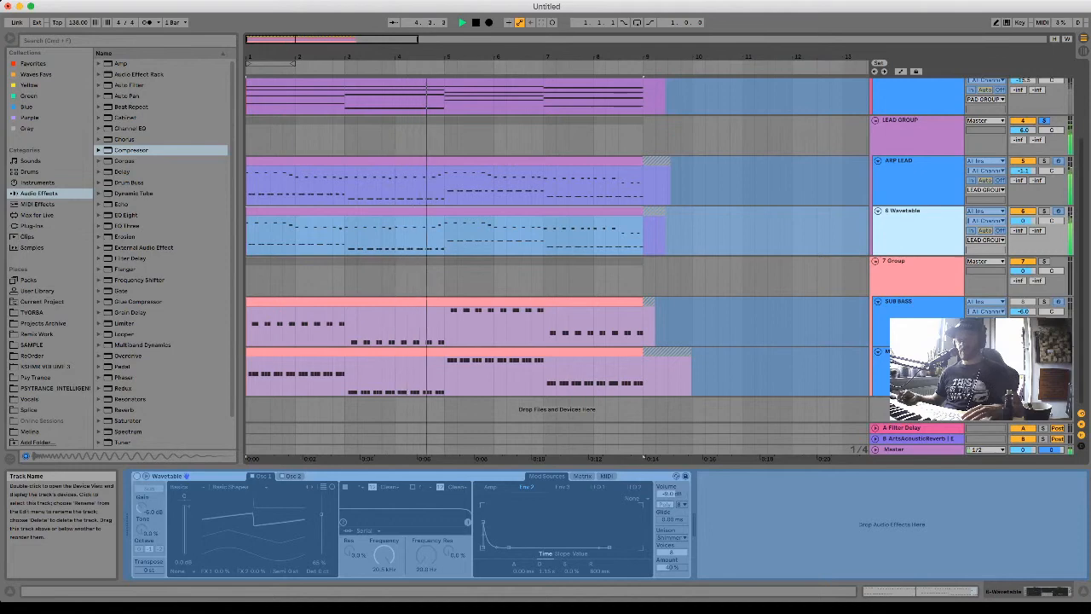
{"action": "left_click", "coordinate": [920, 136]}
{"action": "mouse_move", "coordinate": [342, 515]}
{"action": "left_mouse_down"}
{"action": "mouse_move", "coordinate": [317, 512]}
{"action": "mouse_move", "coordinate": [338, 512]}
{"action": "left_mouse_up"}
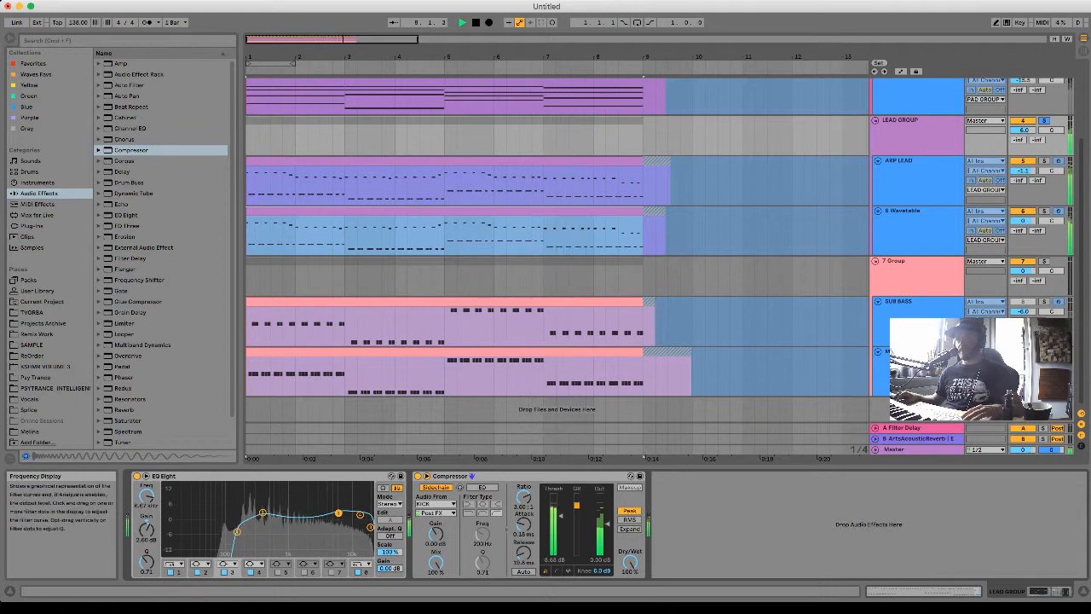
Lower the ARP LEAD track's volume to -5.8 dB while listening to it with the Wavetable layer.
{"action": "left_click", "coordinate": [911, 171]}
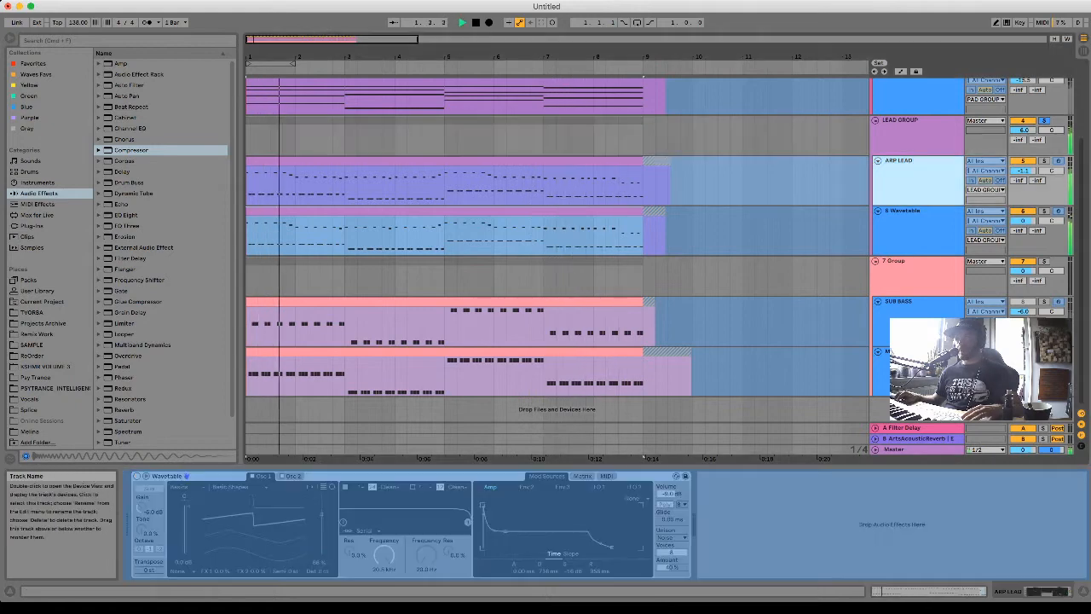
{"action": "left_click_drag", "start_coordinate": [1023, 171], "coordinate": [1022, 189]}
{"action": "left_click", "coordinate": [914, 222]}
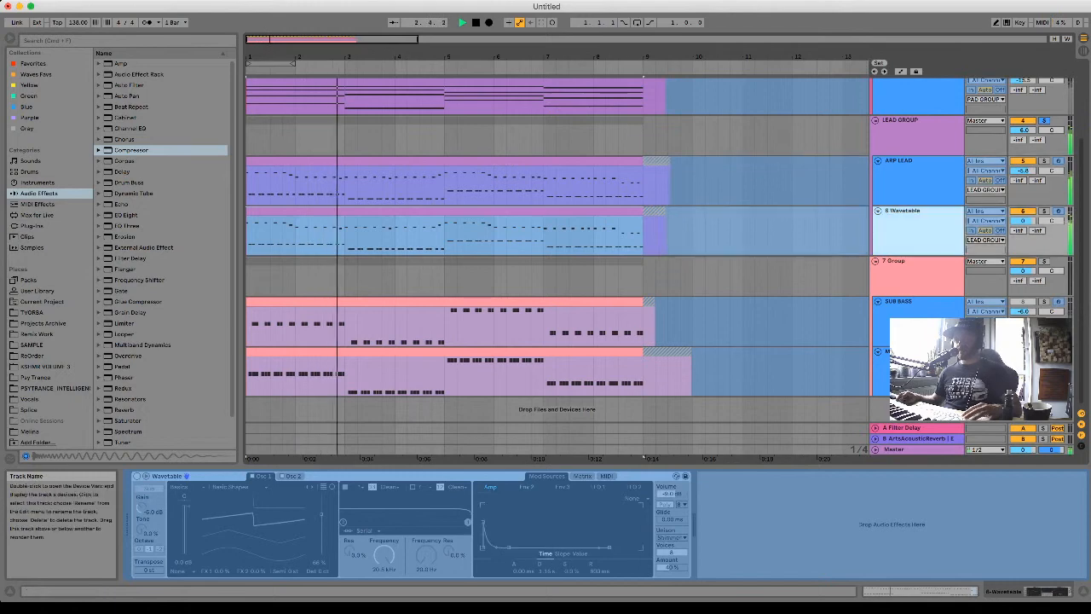
{"action": "key", "text": "space"}
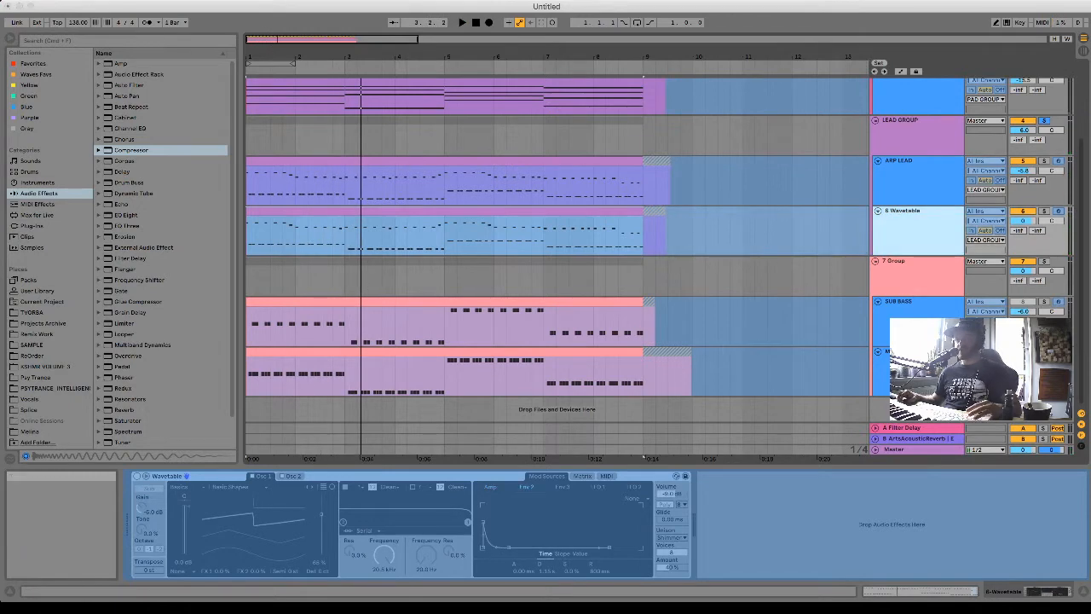
Unfreeze the 6 Wavetable track, transpose all notes in its MIDI clip up one octave, and play it.
{"action": "double_click", "coordinate": [545, 210]}
{"action": "left_click", "coordinate": [653, 515]}
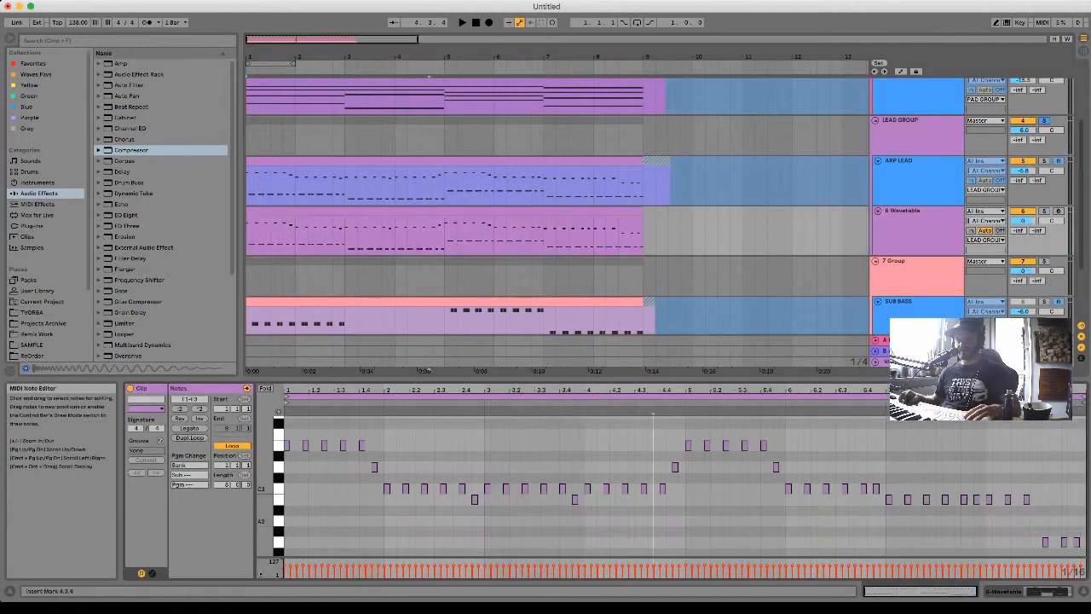
{"action": "key", "text": "super+a"}
{"action": "key", "text": "shift+Up"}
{"action": "left_click_drag", "start_coordinate": [265, 464], "coordinate": [237, 464]}
{"action": "key", "text": "space"}
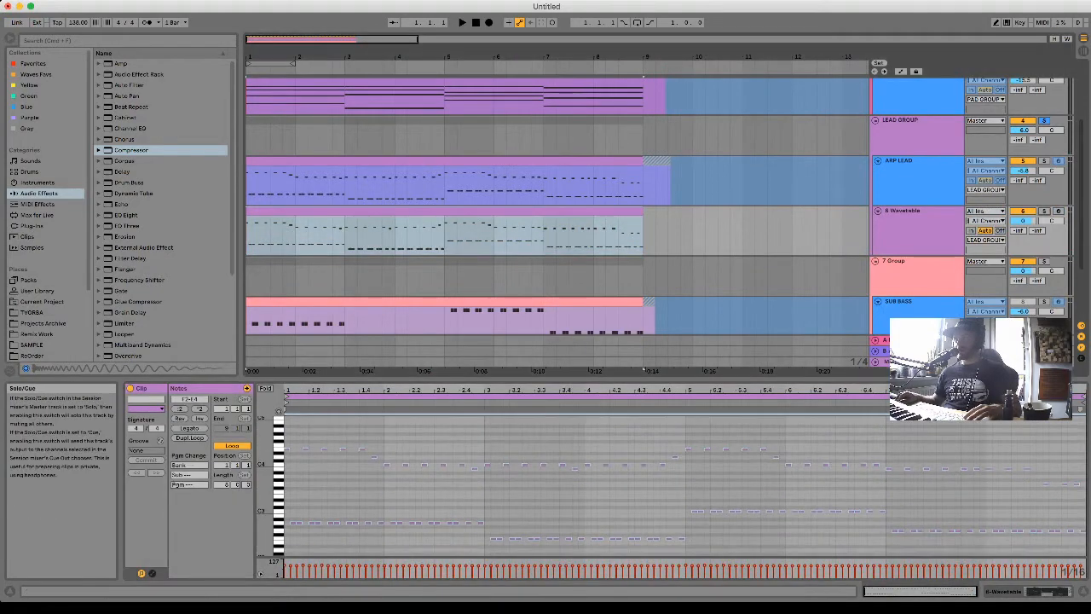
Solo the 6 Wavetable track, set its volume to -0.7 dB, and freeze the track again.
{"action": "left_click_drag", "start_coordinate": [1022, 220], "coordinate": [1023, 223]}
{"action": "left_click", "coordinate": [918, 223]}
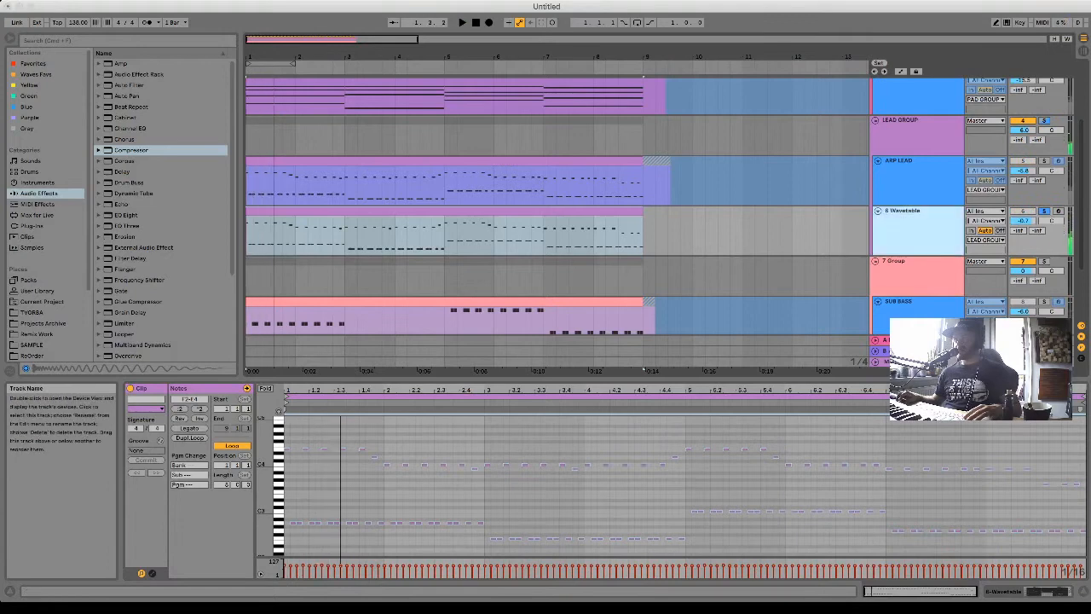
{"action": "key", "text": "super+Tab"}
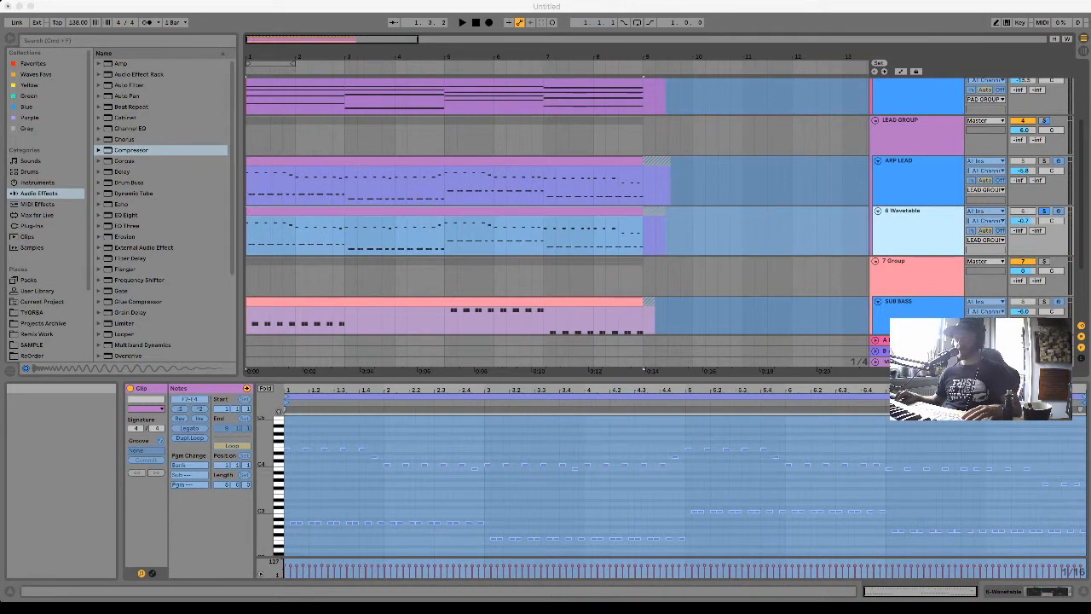
Play both leads soloed and balance them with ARP LEAD at -4.1 dB and 6 Wavetable at -2.9 dB.
{"action": "key", "text": "space"}
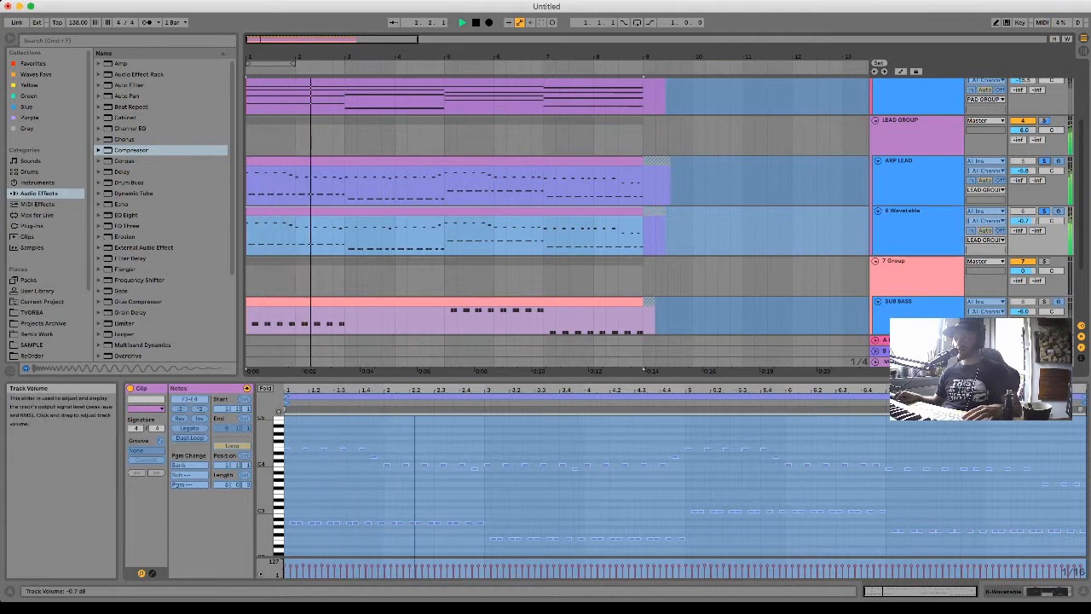
{"action": "left_click_drag", "start_coordinate": [1022, 170], "coordinate": [1022, 160]}
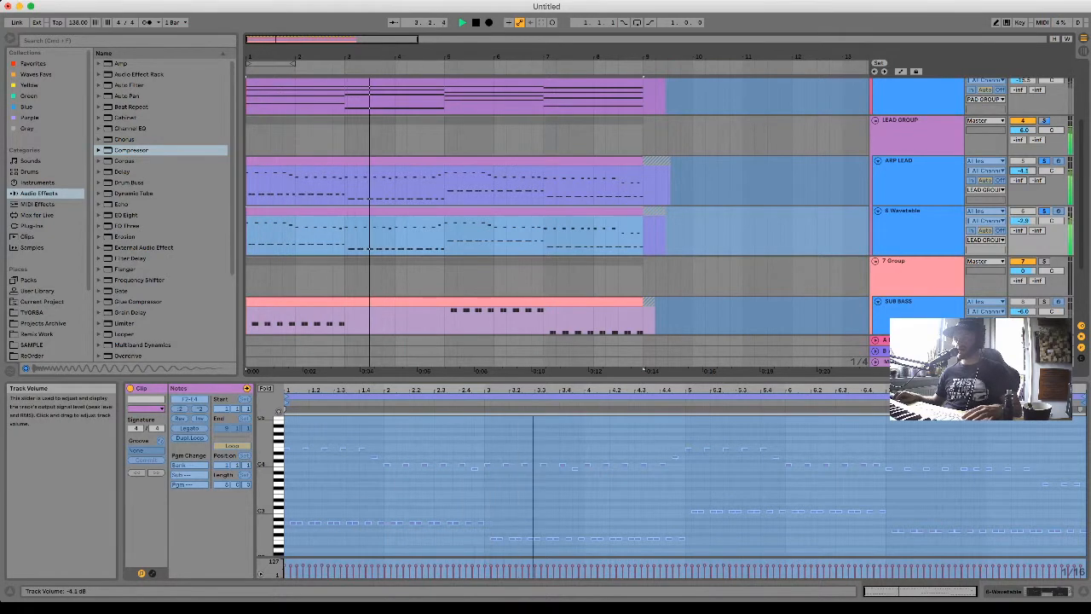
Unsolo the leads, play the full mix, and set LEAD GROUP's volume to -4.9 dB.
{"action": "scroll", "coordinate": [1023, 160], "scroll_direction": "down", "scroll_amount": 3}
{"action": "scroll", "coordinate": [557, 207], "scroll_direction": "down", "scroll_amount": 2}
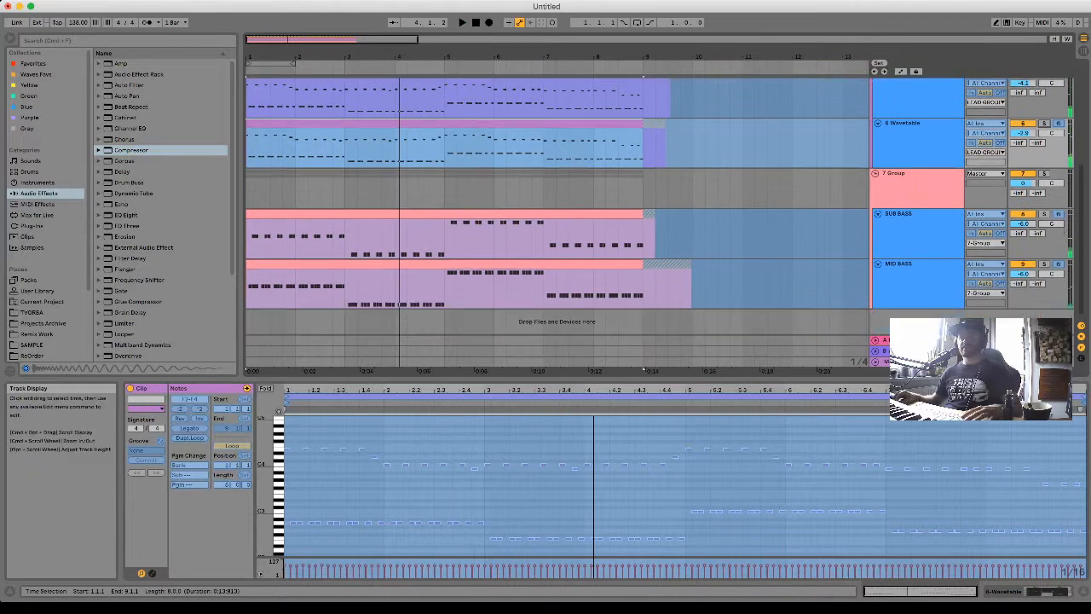
{"action": "key", "text": "space"}
{"action": "scroll", "coordinate": [557, 206], "scroll_direction": "up", "scroll_amount": 6}
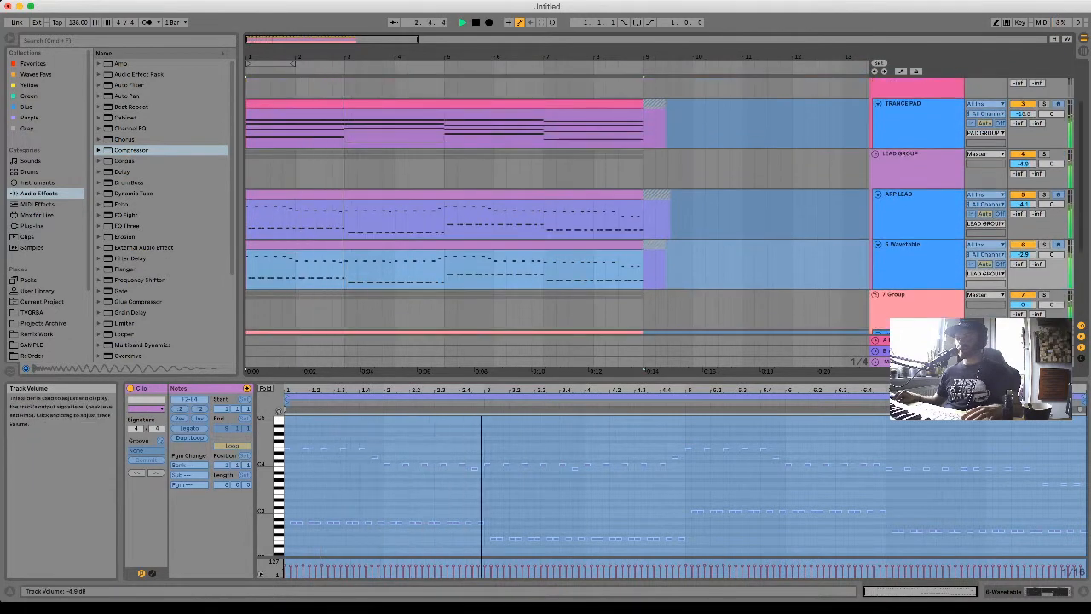
Fold the LEAD GROUP, TRANCE PAD, KICK and 7 Group tracks in the arrangement.
{"action": "left_click", "coordinate": [874, 153]}
{"action": "scroll", "coordinate": [879, 157], "scroll_direction": "up", "scroll_amount": 4}
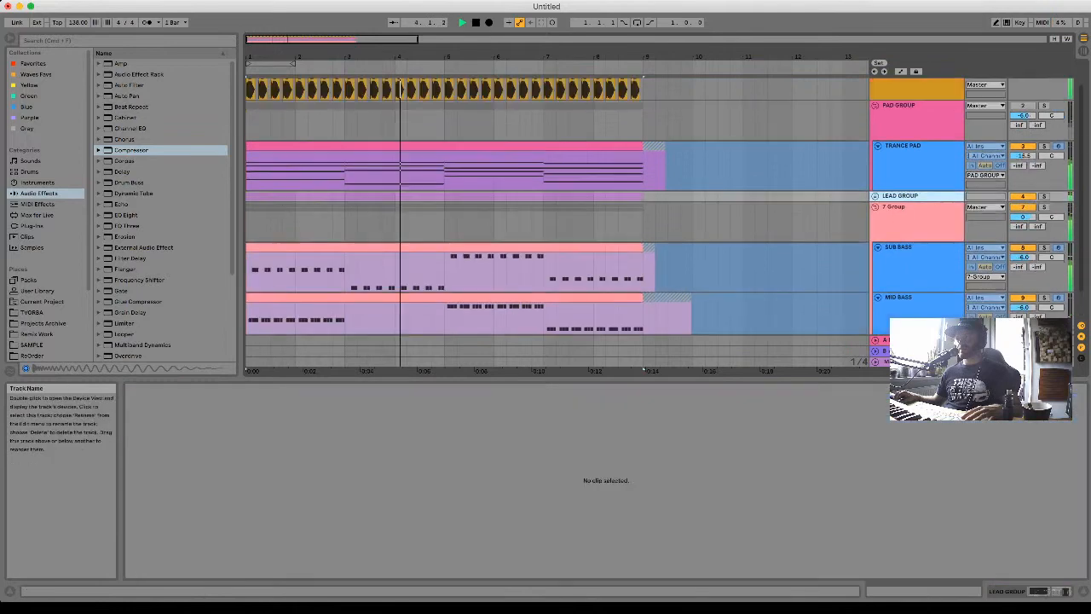
{"action": "left_click", "coordinate": [878, 163]}
{"action": "scroll", "coordinate": [883, 163], "scroll_direction": "up", "scroll_amount": 1}
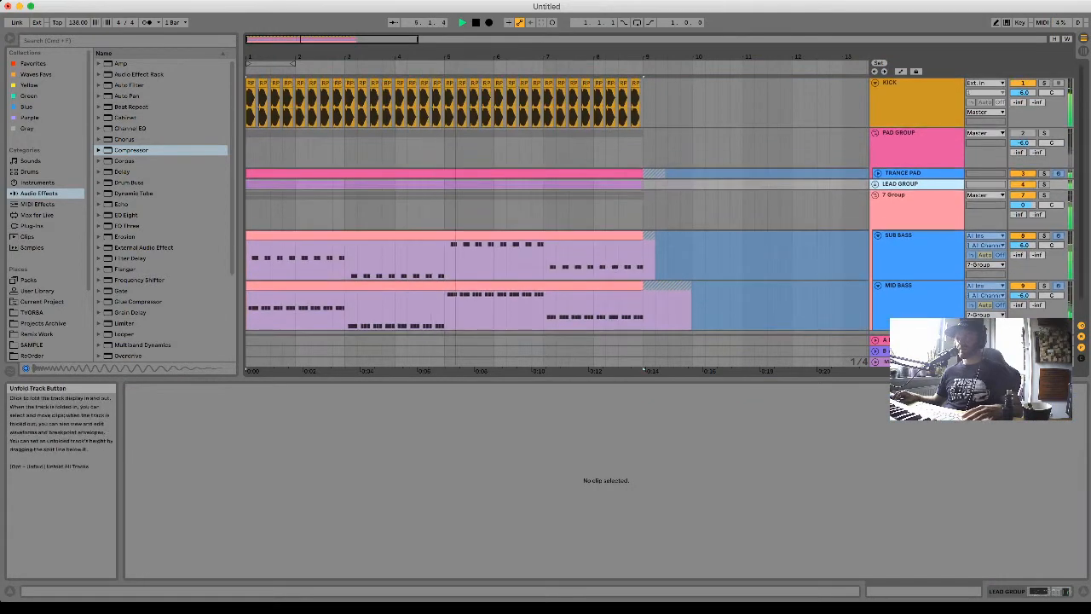
{"action": "left_click", "coordinate": [874, 83]}
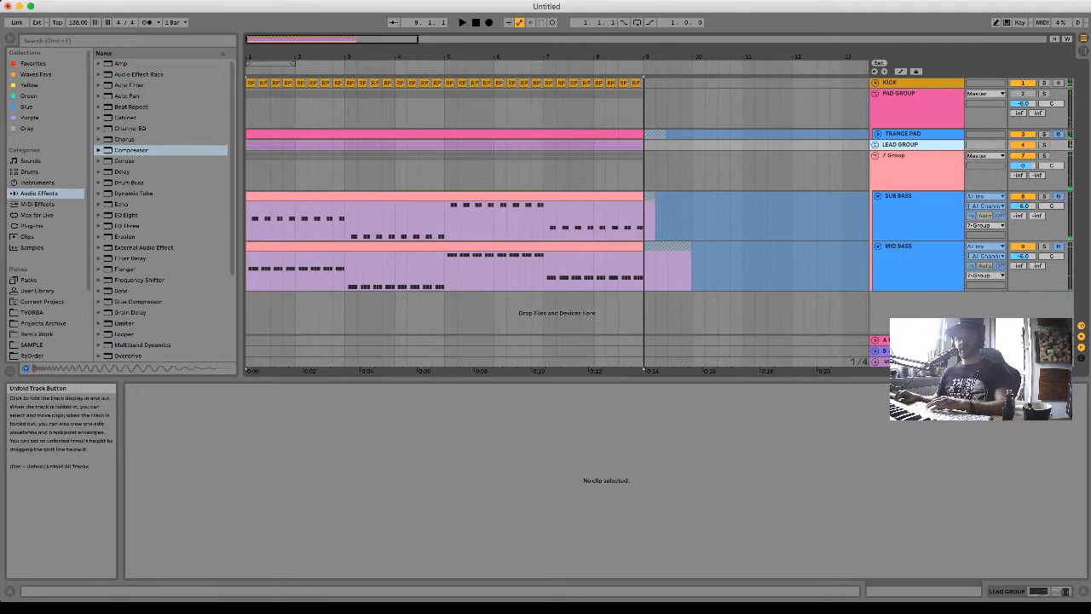
{"action": "left_click", "coordinate": [874, 156]}
Add RPSP2 - Crash 01.wav from the ReOrder pack's Crashes folder to a new audio track at bar 1.
{"action": "scroll", "coordinate": [47, 204], "scroll_direction": "down", "scroll_amount": 2}
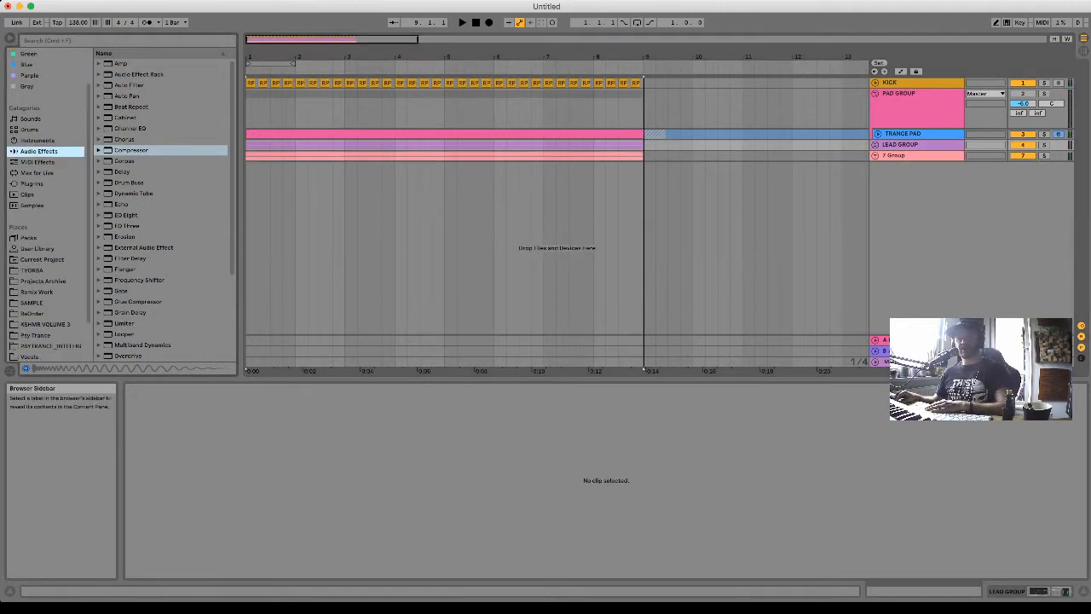
{"action": "left_click", "coordinate": [33, 314]}
{"action": "scroll", "coordinate": [162, 213], "scroll_direction": "up", "scroll_amount": 10}
{"action": "scroll", "coordinate": [161, 213], "scroll_direction": "down", "scroll_amount": 2}
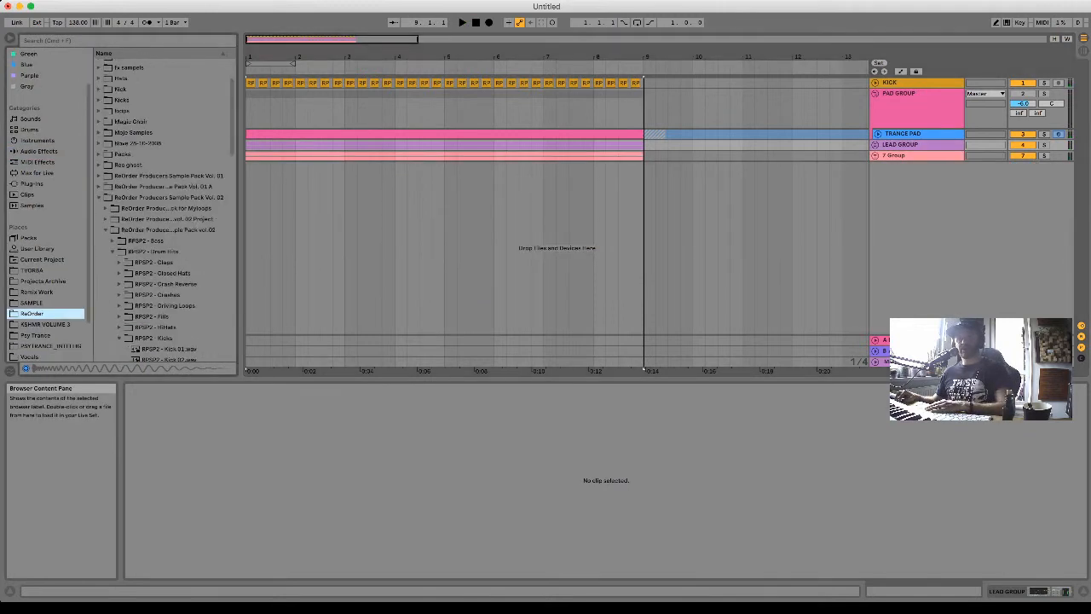
{"action": "left_click", "coordinate": [119, 338]}
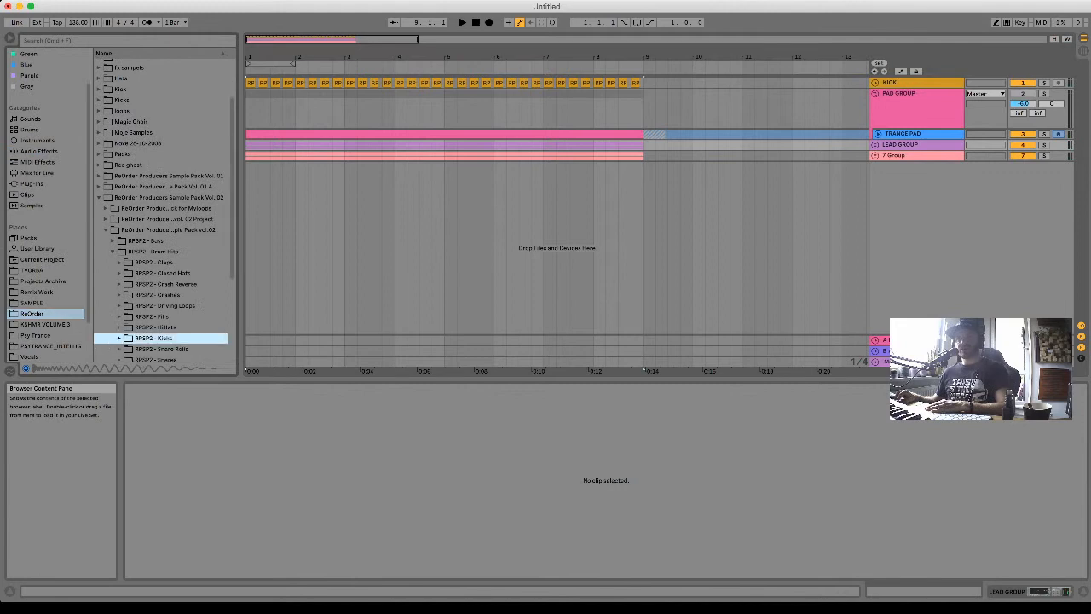
{"action": "scroll", "coordinate": [164, 210], "scroll_direction": "down", "scroll_amount": 2}
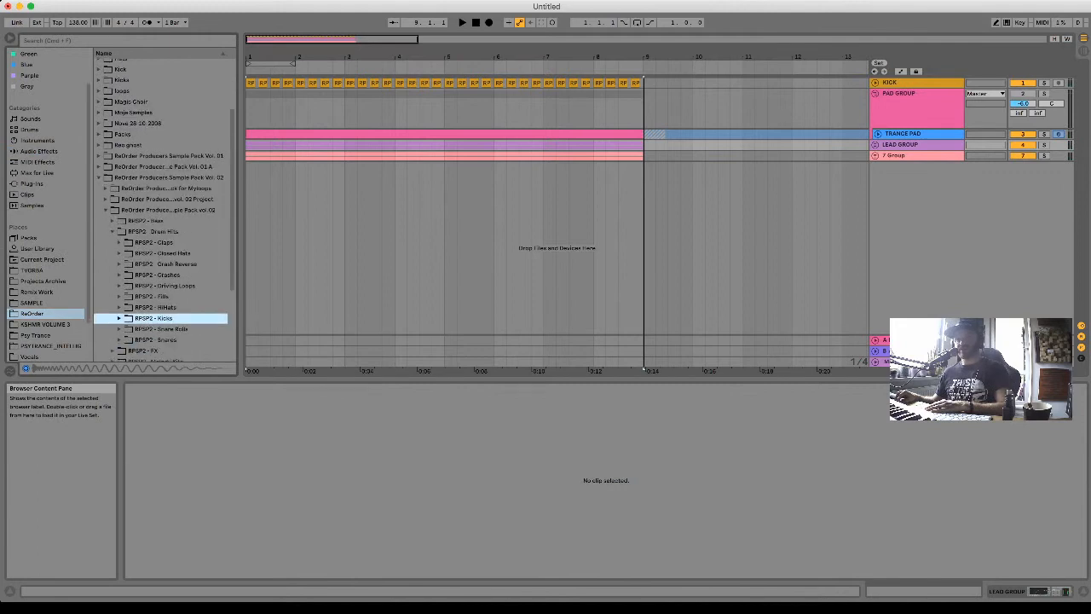
{"action": "left_click", "coordinate": [119, 275]}
{"action": "left_click_drag", "start_coordinate": [170, 286], "coordinate": [250, 183]}
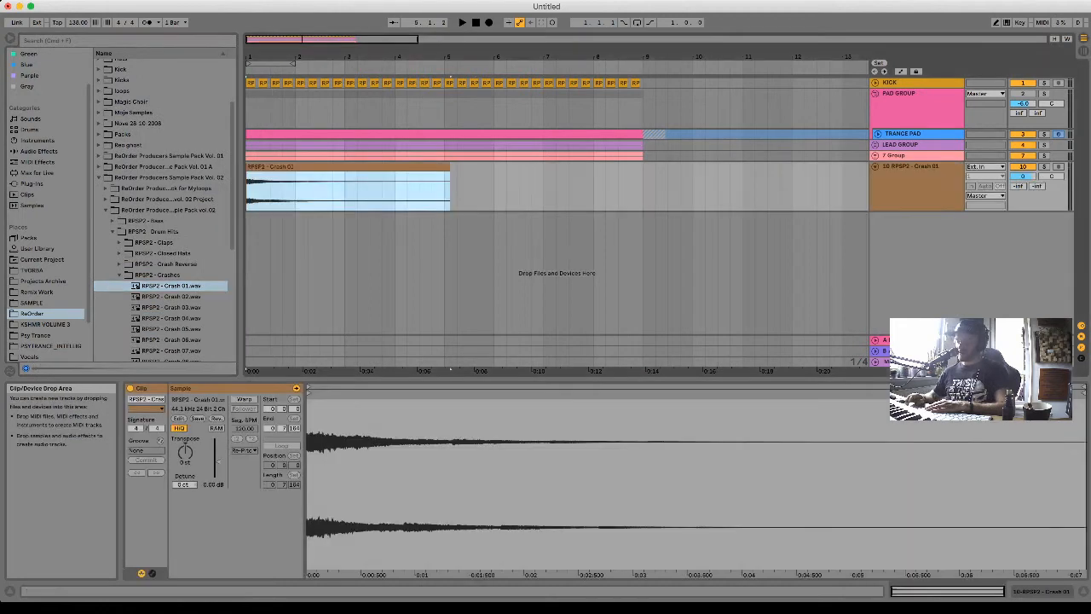
Set the Crash 01 track's volume to -9.0 dB and play it with the mix.
{"action": "left_click_drag", "start_coordinate": [1022, 176], "coordinate": [1023, 178]}
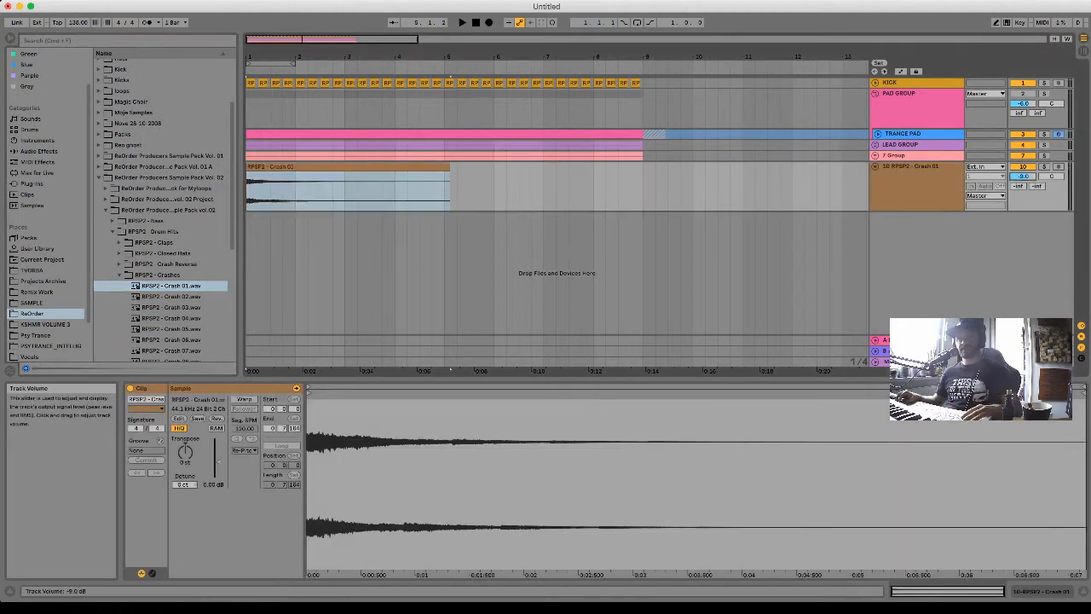
{"action": "key", "text": "space"}
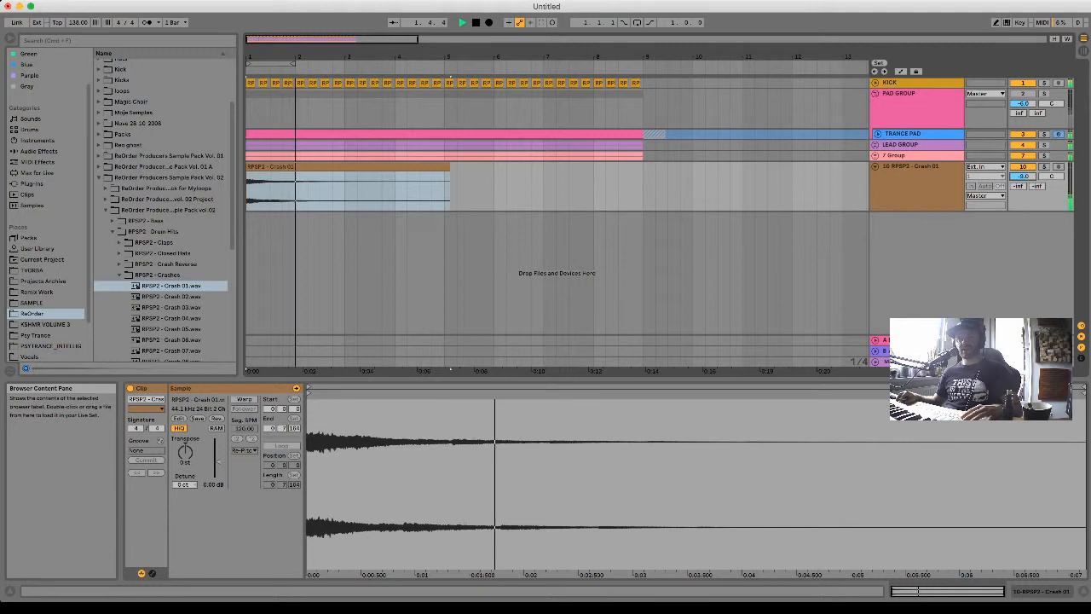
{"action": "key", "text": "space"}
Audition the RPSP2 - Driving Loops samples and add Loop 02.wav to a new audio track at bar 1.
{"action": "key", "text": "Left"}
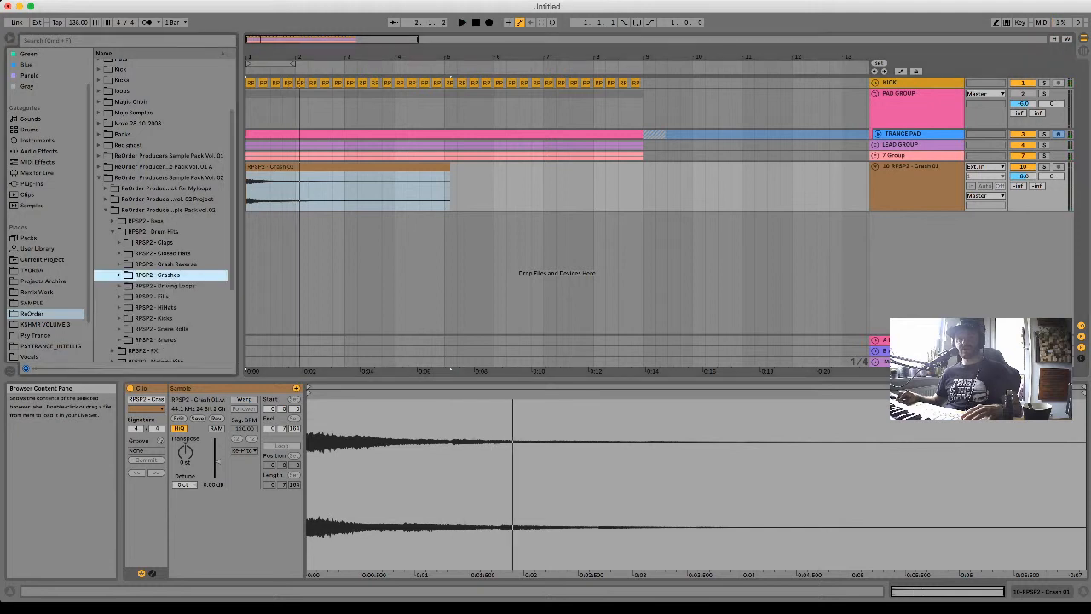
{"action": "scroll", "coordinate": [162, 209], "scroll_direction": "down", "scroll_amount": 3}
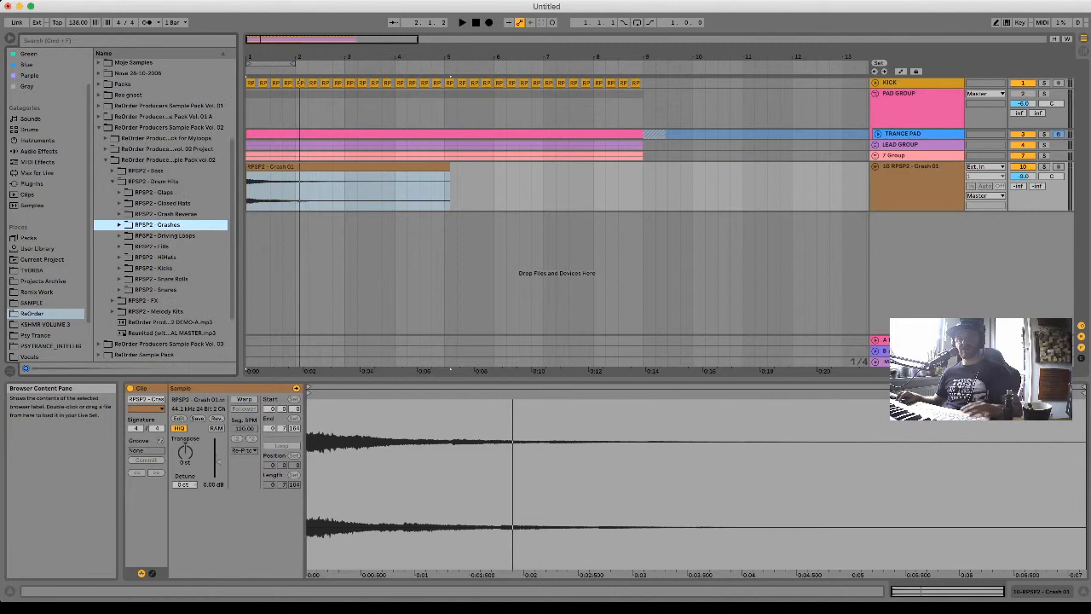
{"action": "key", "text": "Down"}
{"action": "key", "text": "Right"}
{"action": "key", "text": "Down"}
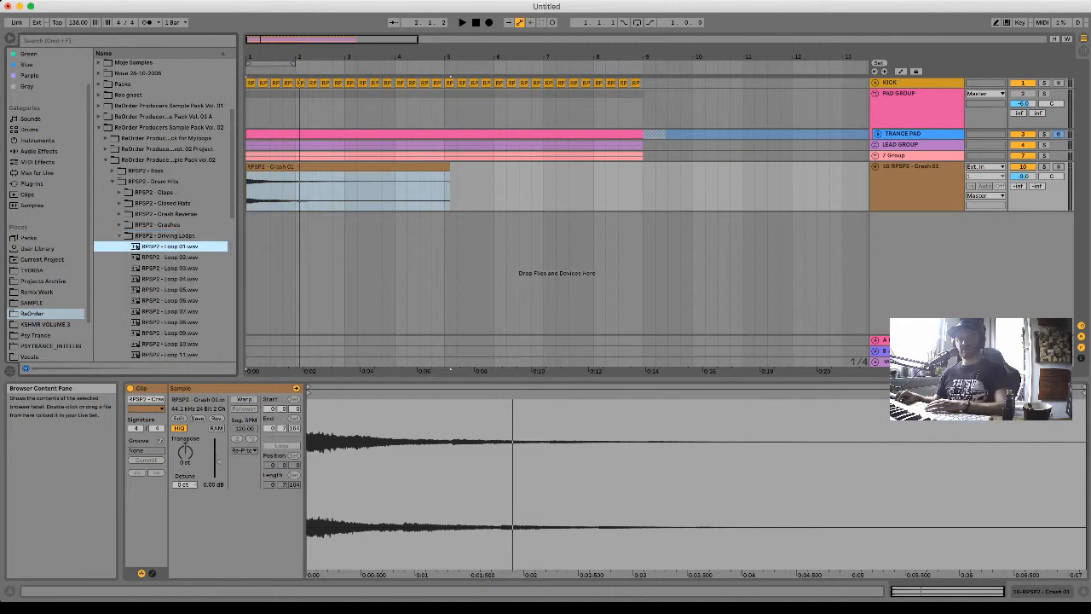
{"action": "key", "text": "Down"}
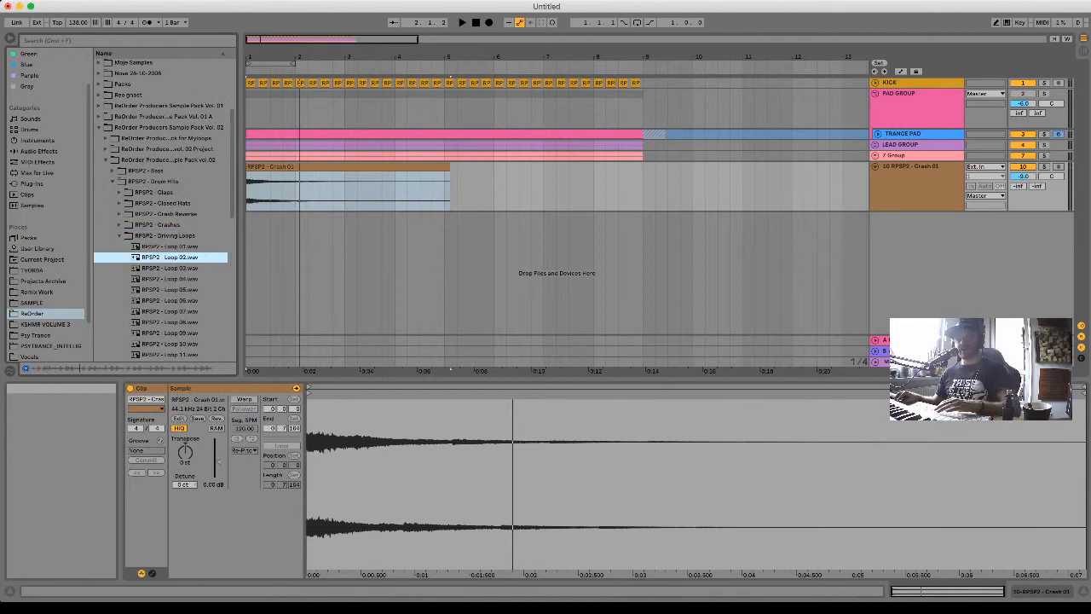
{"action": "left_click_drag", "start_coordinate": [170, 256], "coordinate": [256, 228]}
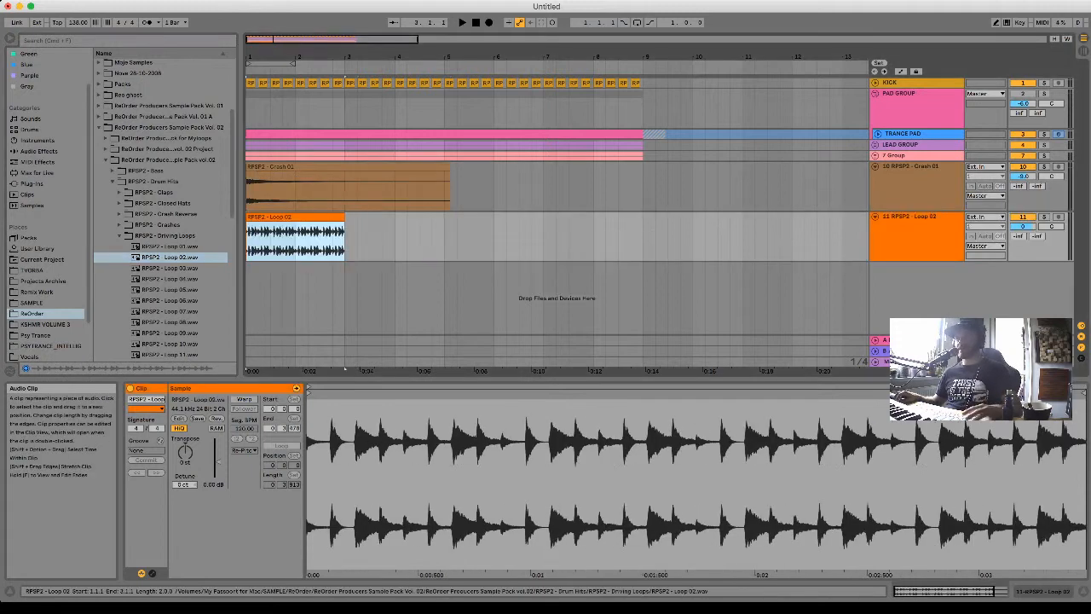
Duplicate the Loop 02 clip three times to fill the track up to bar 9.
{"action": "key", "text": "super+d"}
{"action": "key", "text": "super+d"}
{"action": "key", "text": "super+d"}
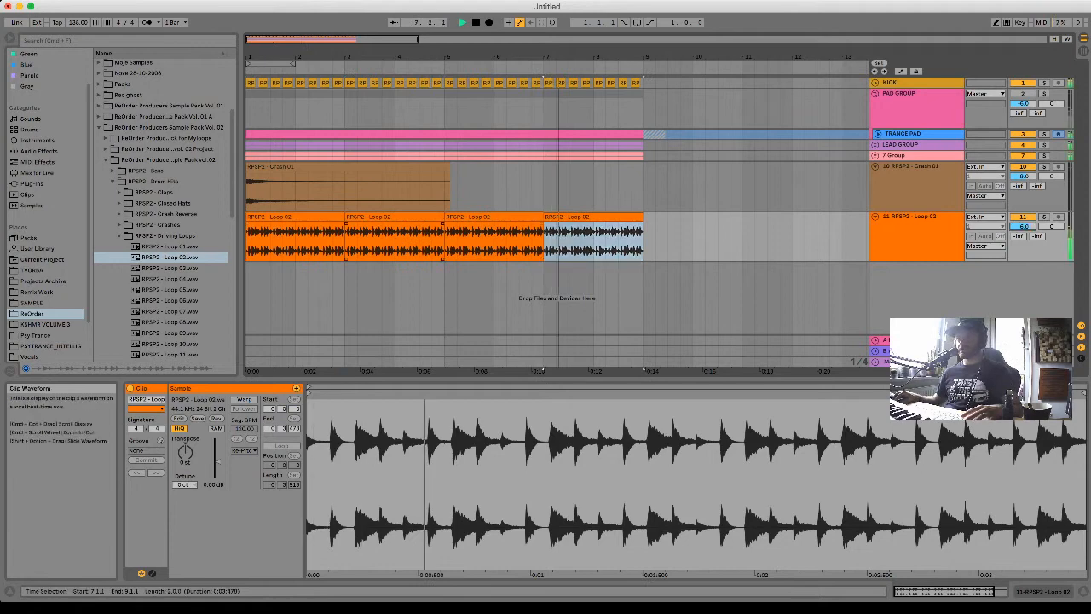
Play the mix from the first Loop 02 clip and set the loop track's volume to -8.3 dB.
{"action": "key", "text": "space"}
{"action": "left_click", "coordinate": [295, 216]}
{"action": "key", "text": "space"}
{"action": "left_click_drag", "start_coordinate": [1023, 226], "coordinate": [1023, 245]}
{"action": "key", "text": "space"}
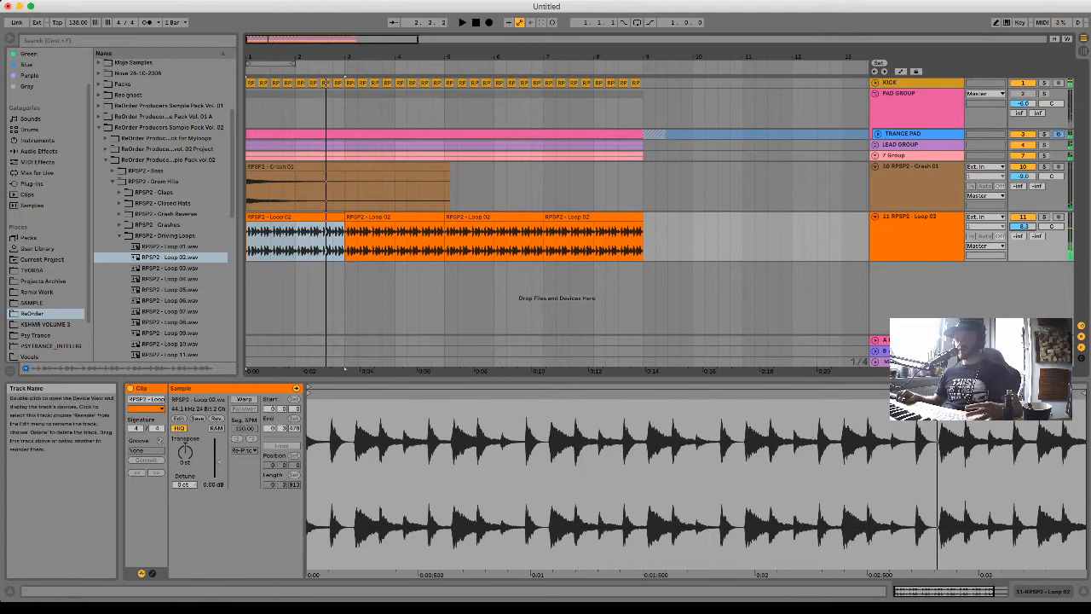
Put LEAD GROUP's kick-sidechained Compressor on the Loop 02 track as well and play the mix.
{"action": "left_click", "coordinate": [903, 145]}
{"action": "left_click", "coordinate": [1043, 592]}
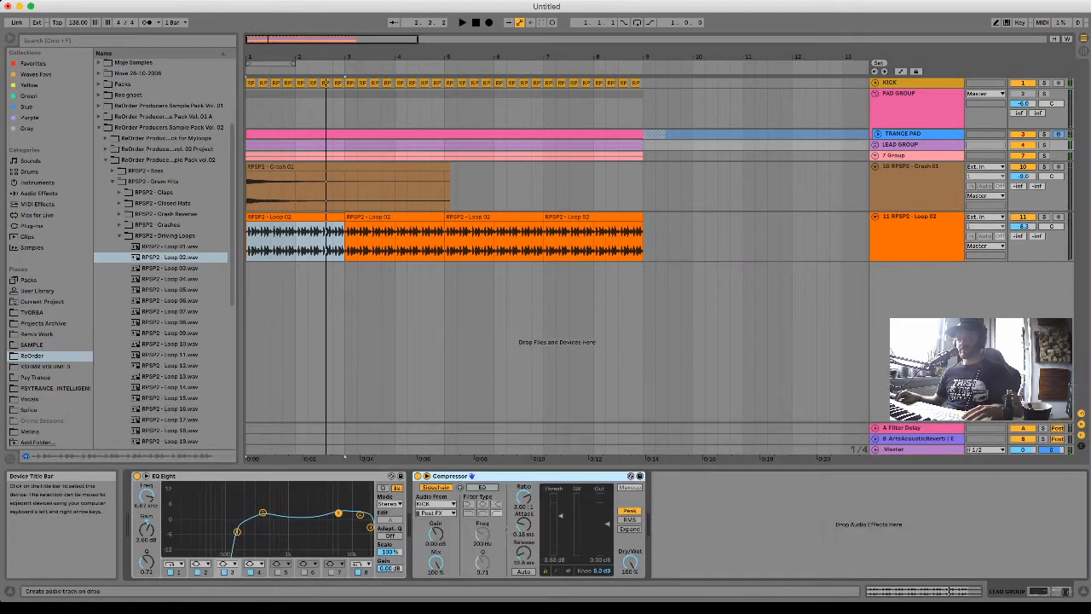
{"action": "left_click_drag", "start_coordinate": [450, 476], "coordinate": [910, 230]}
{"action": "key", "text": "space"}
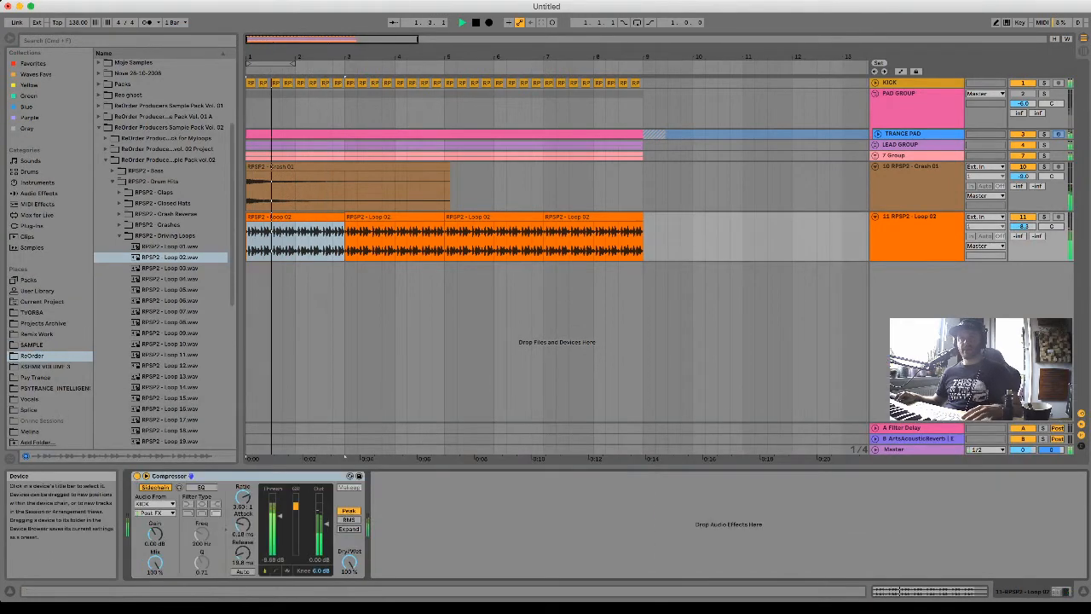
Stop playback and audition the clap samples in the RPSP2 - Claps folder from Clap 01 through Clap 16.
{"action": "left_click", "coordinate": [120, 235]}
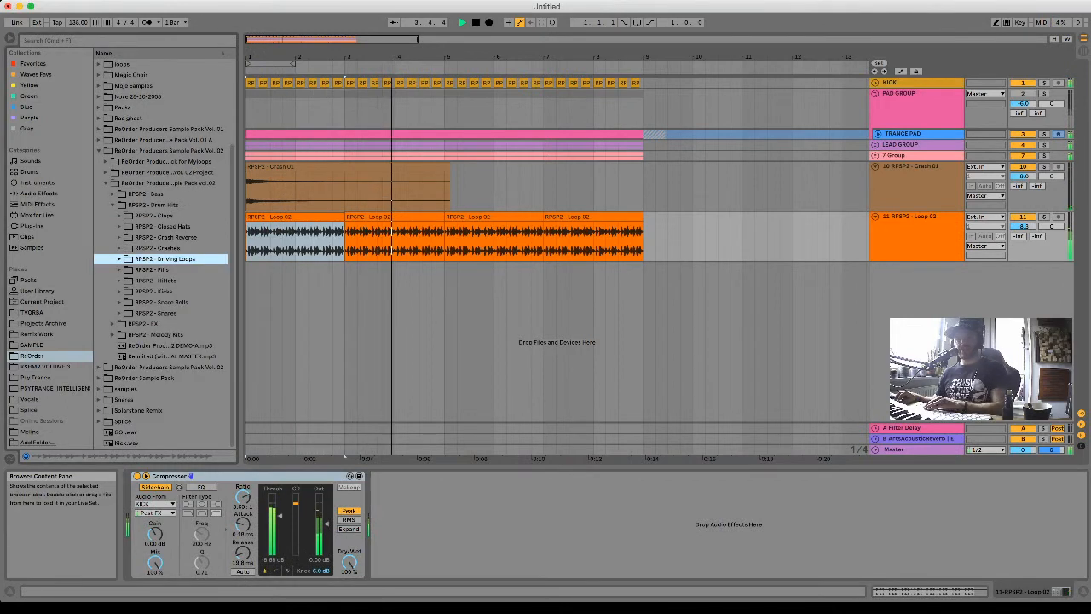
{"action": "key", "text": "space"}
{"action": "left_click", "coordinate": [119, 216]}
{"action": "key", "text": "Down"}
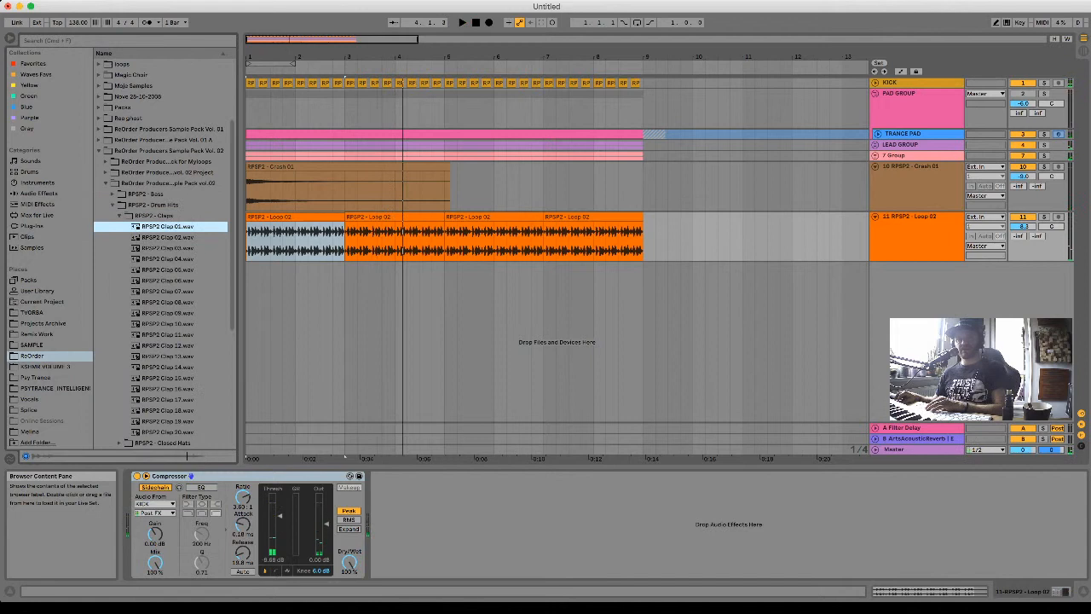
{"action": "key", "text": "Down"}
{"action": "key", "text": "Down"}
{"action": "key", "text": "Down"}
{"action": "key", "text": "Down"}
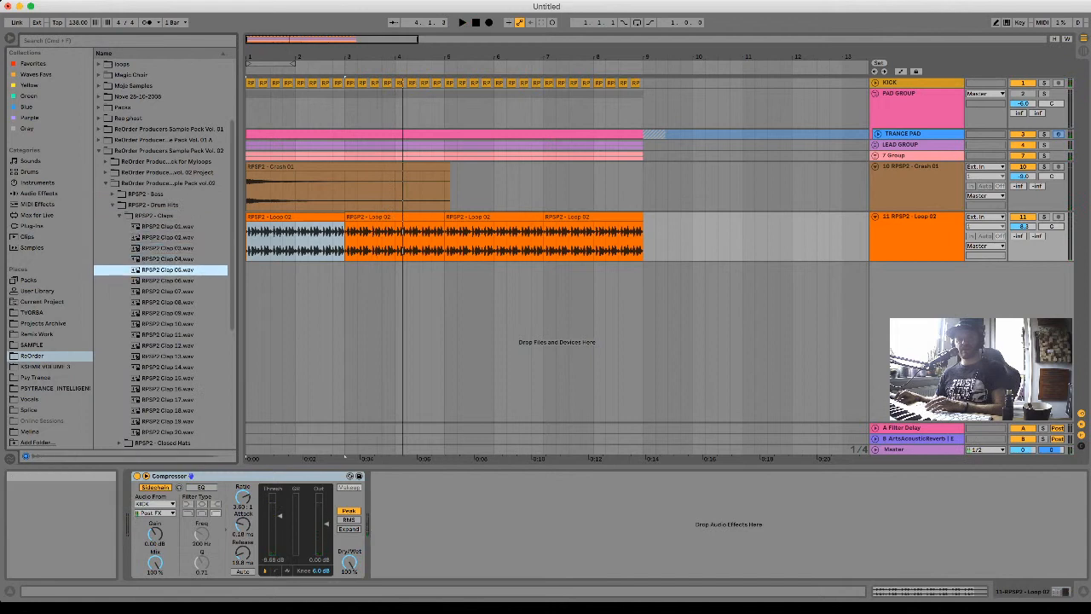
{"action": "key", "text": "Down"}
{"action": "key", "text": "Down"}
{"action": "key", "text": "Down"}
{"action": "key", "text": "Down"}
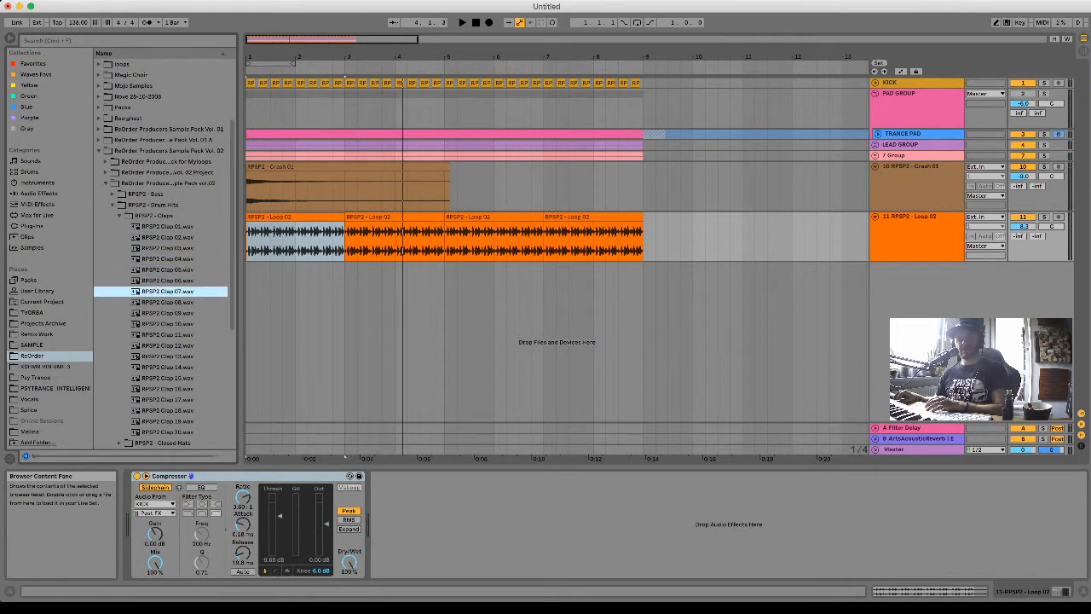
{"action": "key", "text": "Down"}
{"action": "key", "text": "Down"}
{"action": "key", "text": "Down"}
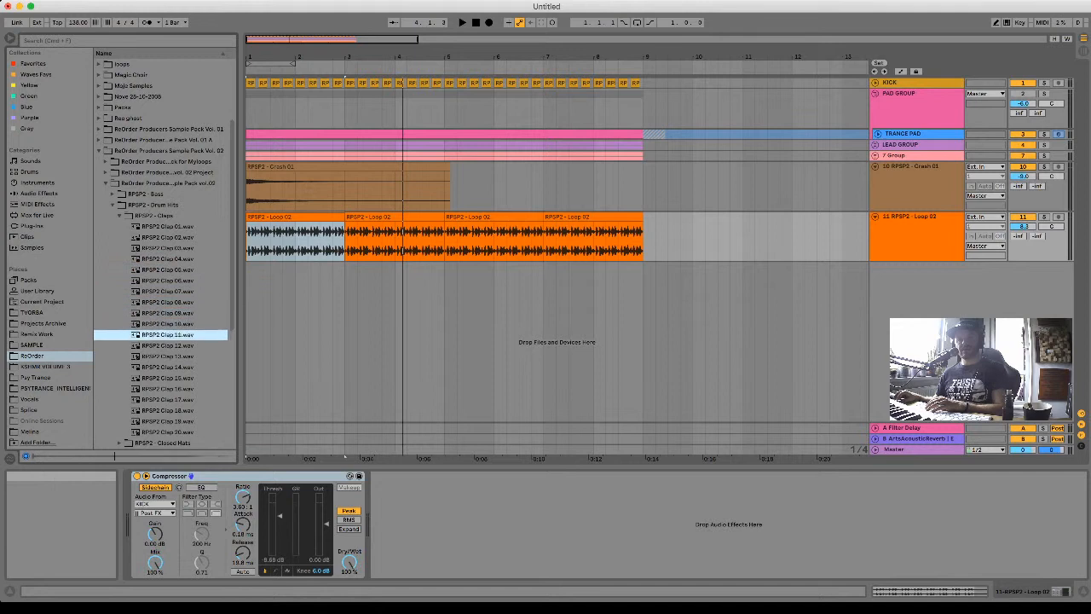
{"action": "key", "text": "Down"}
{"action": "key", "text": "Down"}
{"action": "key", "text": "Down"}
{"action": "key", "text": "Down"}
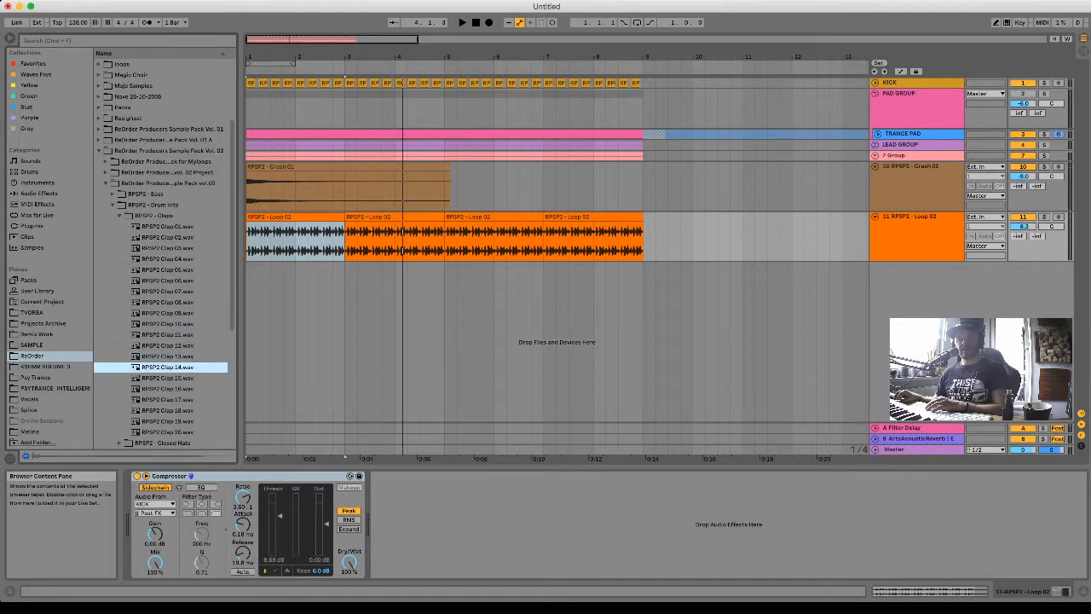
{"action": "key", "text": "Up"}
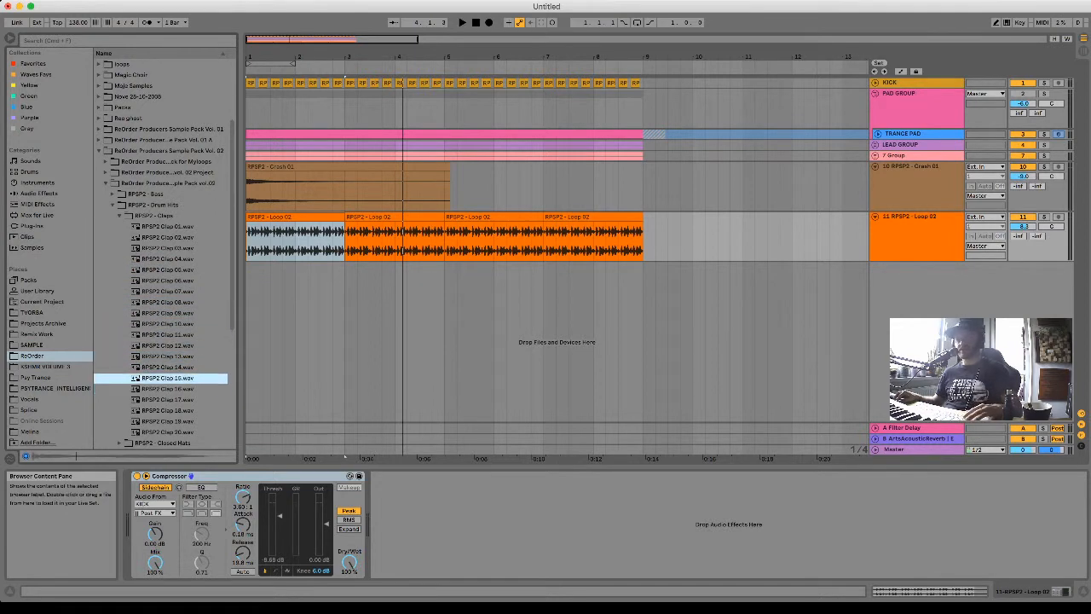
{"action": "key", "text": "Down"}
Place RPSP2 Clap 16.wav on a new track at beat 2 of bar 1 and duplicate the half-bar pattern up to bar 9.
{"action": "left_click_drag", "start_coordinate": [167, 389], "coordinate": [264, 267]}
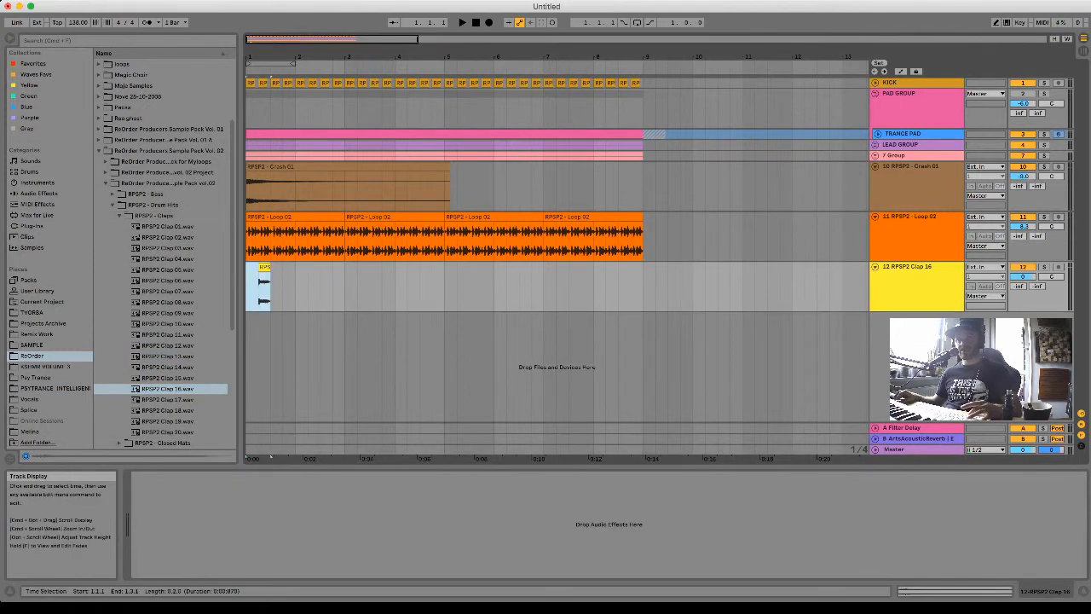
{"action": "key", "text": "super+d"}
{"action": "key", "text": "super+d"}
{"action": "key", "text": "super+d"}
{"action": "key", "text": "super+d"}
{"action": "key", "text": "super+d"}
{"action": "key", "text": "super+d"}
{"action": "key", "text": "super+d"}
{"action": "key", "text": "super+d"}
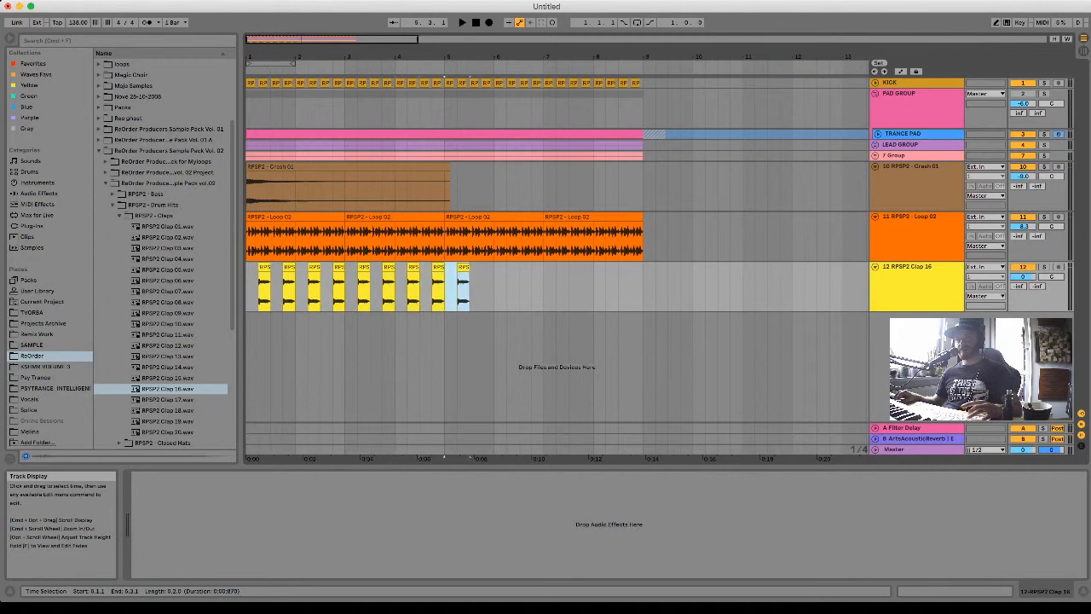
{"action": "key", "text": "super+d"}
{"action": "key", "text": "super+d"}
{"action": "key", "text": "super+d"}
{"action": "key", "text": "super+d"}
{"action": "key", "text": "super+d"}
{"action": "key", "text": "super+d"}
{"action": "key", "text": "super+d"}
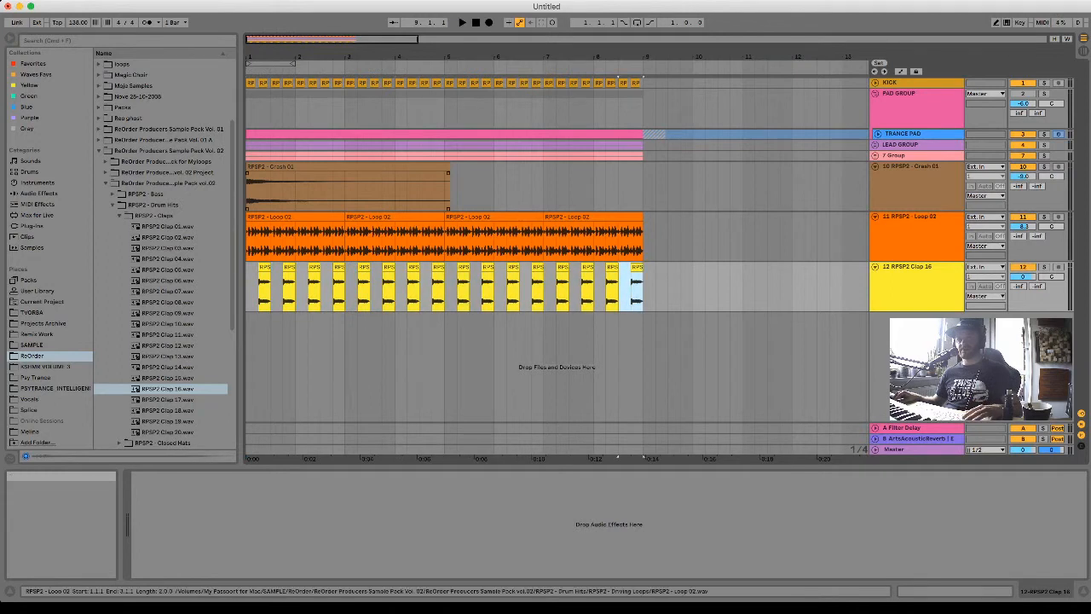
Play the mix from the start, set the Clap 16 track to -3.0 dB, and unfold LEAD GROUP to set its volume to -3.9 dB.
{"action": "left_click", "coordinate": [273, 217]}
{"action": "key", "text": "space"}
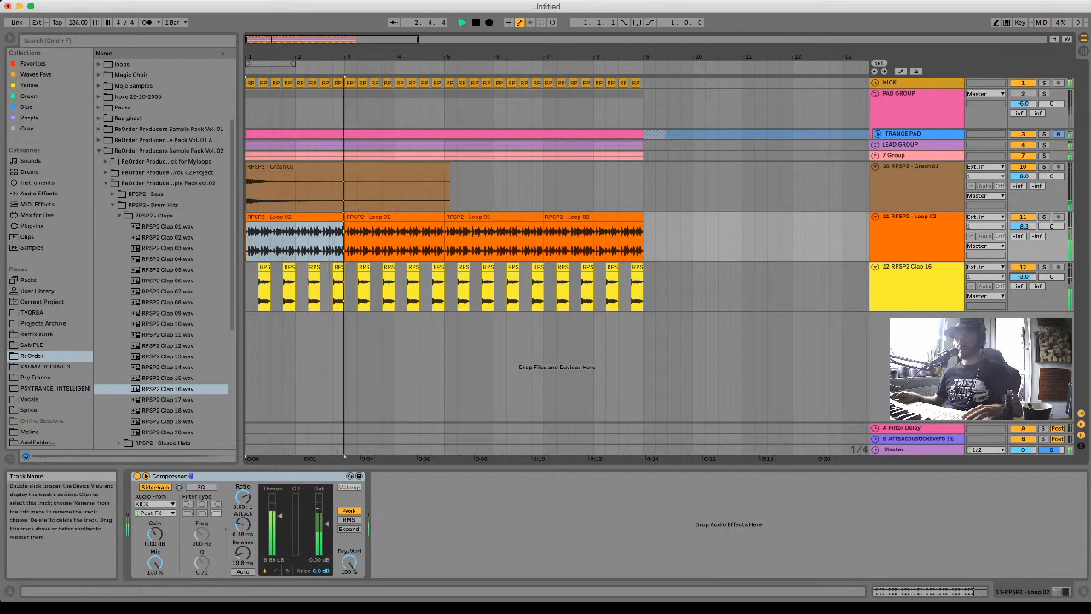
{"action": "left_click", "coordinate": [876, 145]}
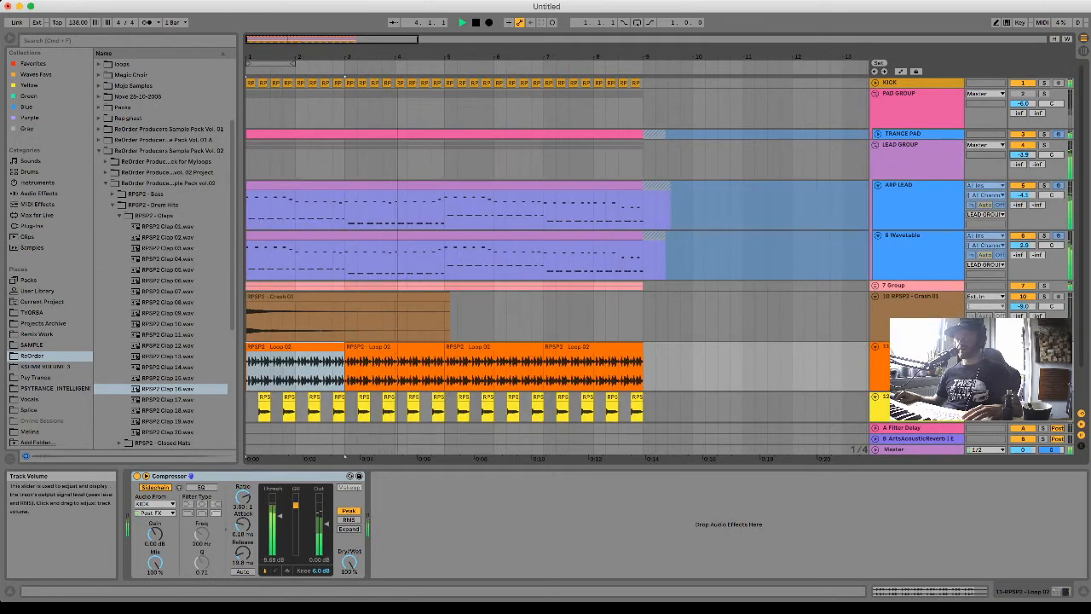
Insert a Glue Compressor before EQ Eight on LEAD GROUP, solo the group, and play it.
{"action": "left_click", "coordinate": [916, 162]}
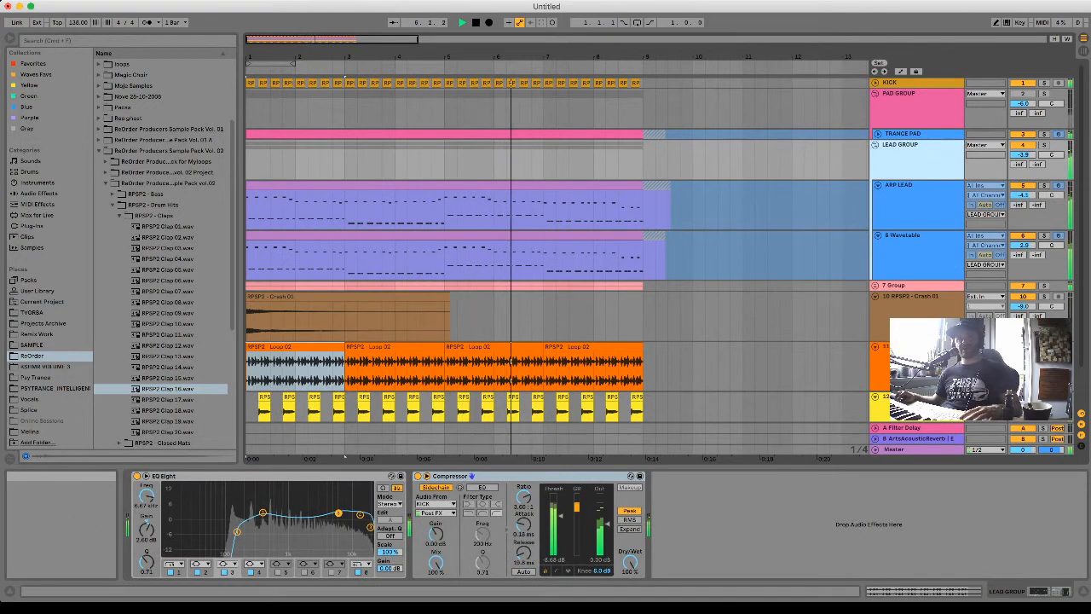
{"action": "left_click", "coordinate": [38, 193]}
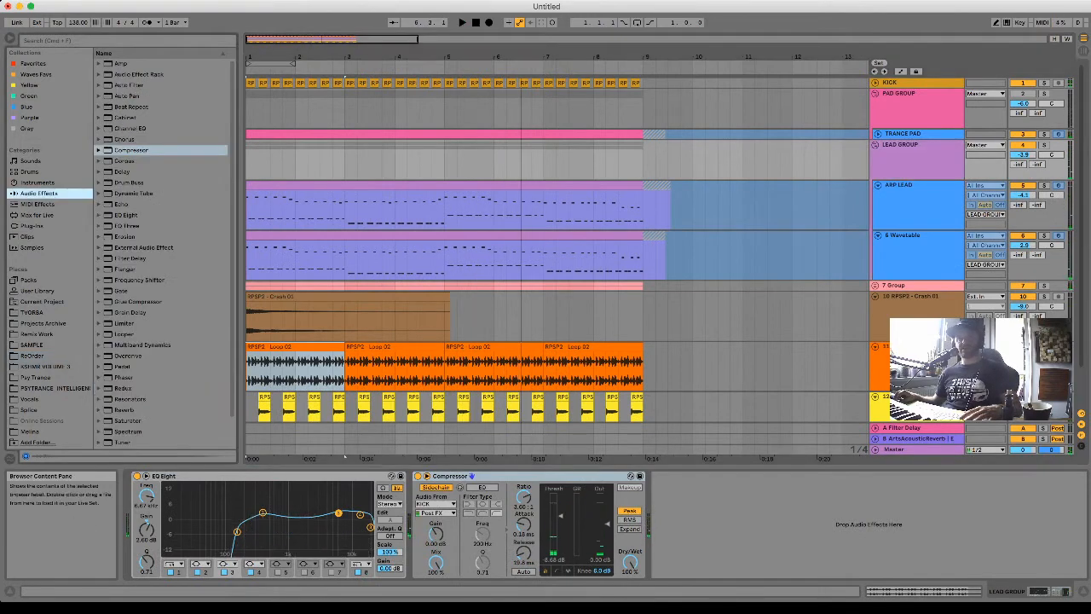
{"action": "scroll", "coordinate": [162, 286], "scroll_direction": "down", "scroll_amount": 1}
{"action": "left_click_drag", "start_coordinate": [138, 283], "coordinate": [135, 521]}
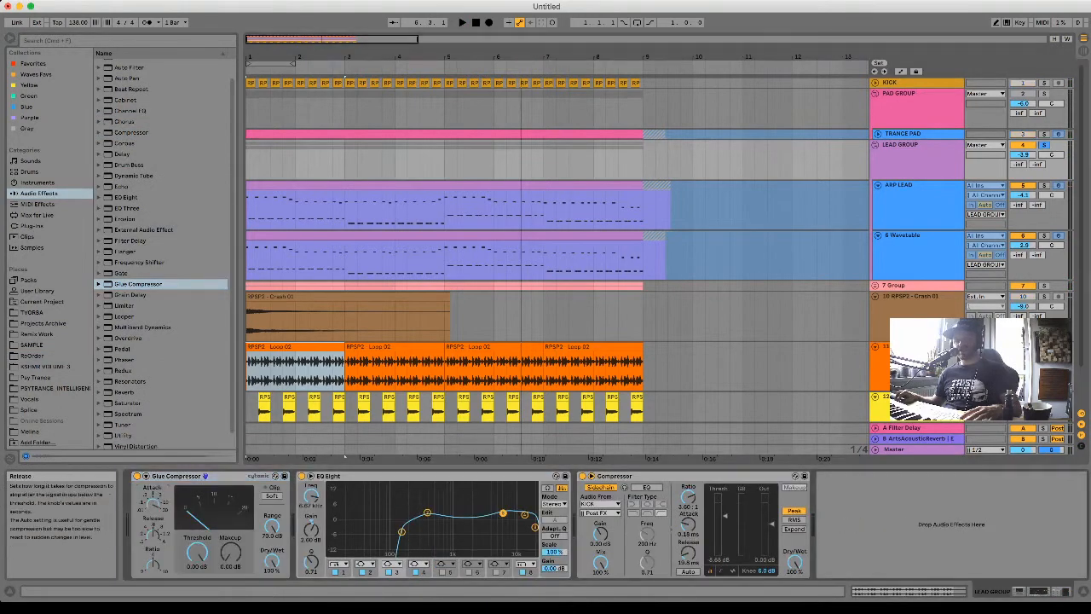
{"action": "key", "text": "space"}
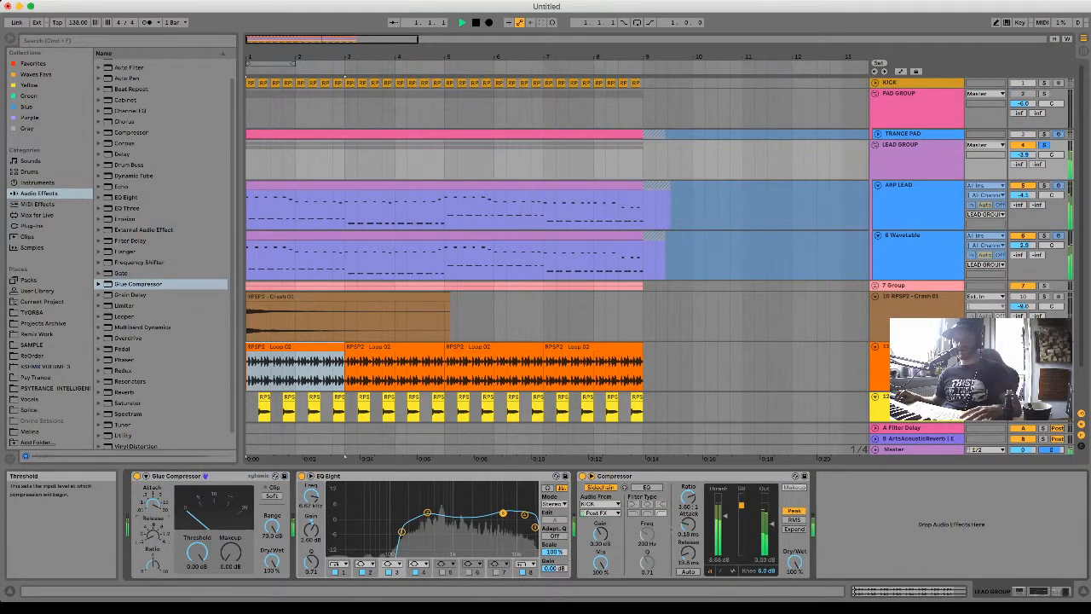
Set the LEAD GROUP Glue Compressor threshold to -20.0 dB and makeup to 2.54 dB, and lower EQ Eight's upper-mid band frequency slightly.
{"action": "left_click_drag", "start_coordinate": [197, 553], "coordinate": [197, 613]}
{"action": "mouse_move", "coordinate": [230, 552]}
{"action": "left_mouse_down"}
{"action": "mouse_move", "coordinate": [230, 535]}
{"action": "mouse_move", "coordinate": [197, 555]}
{"action": "mouse_move", "coordinate": [230, 555]}
{"action": "left_mouse_up"}
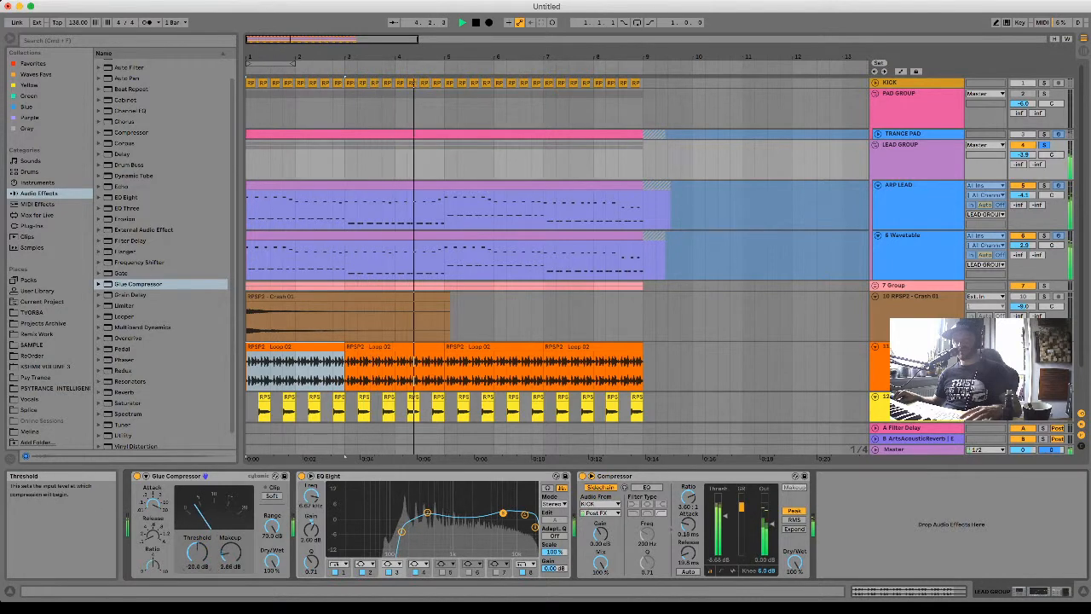
{"action": "mouse_move", "coordinate": [502, 513]}
{"action": "left_mouse_down"}
{"action": "mouse_move", "coordinate": [462, 513]}
{"action": "mouse_move", "coordinate": [500, 513]}
{"action": "left_mouse_up"}
{"action": "key", "text": "space"}
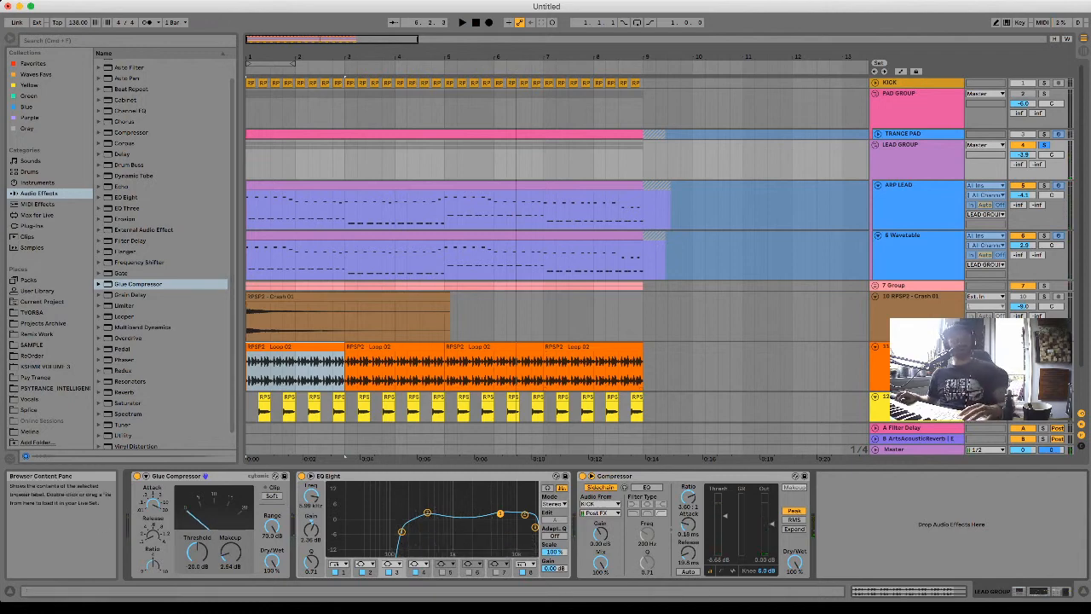
Play the soloed LEAD GROUP, check its levels in the Session mixer, and look at the Master track's device chain.
{"action": "key", "text": "space"}
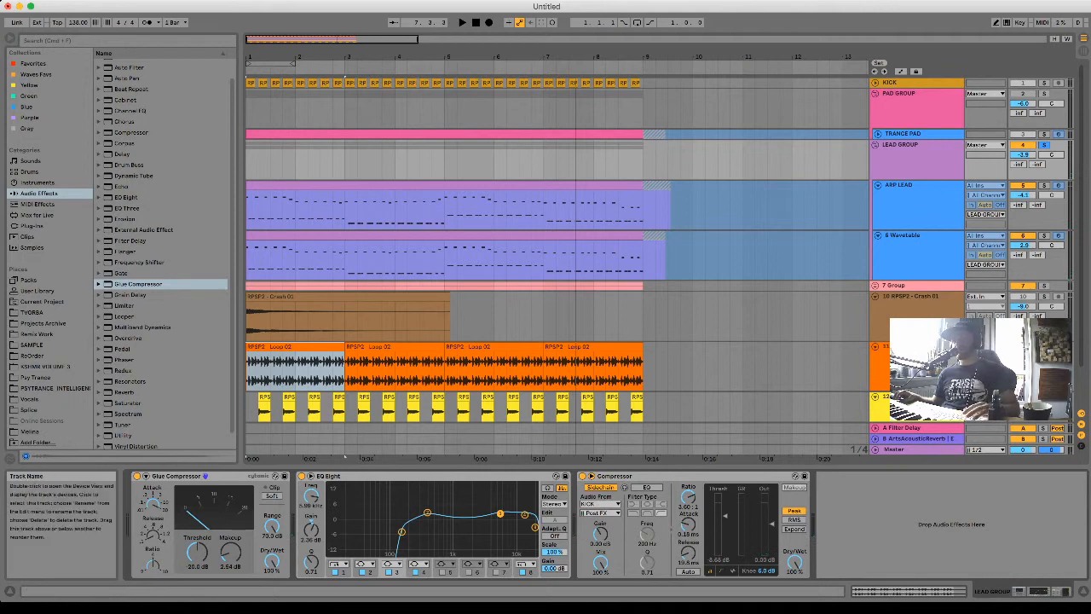
{"action": "key", "text": "Tab"}
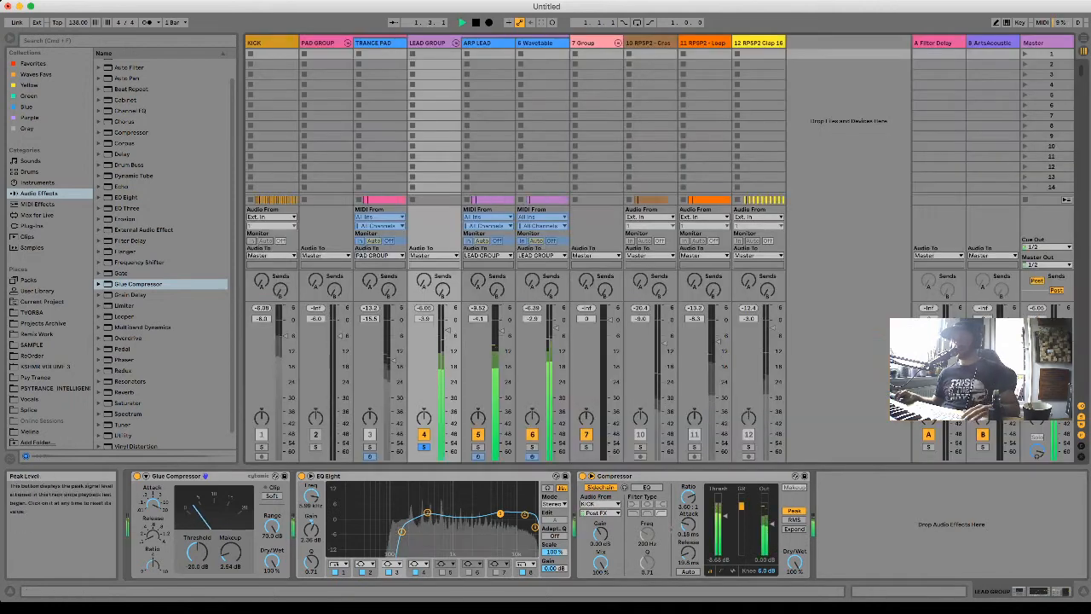
{"action": "key", "text": "Tab"}
{"action": "key", "text": "space"}
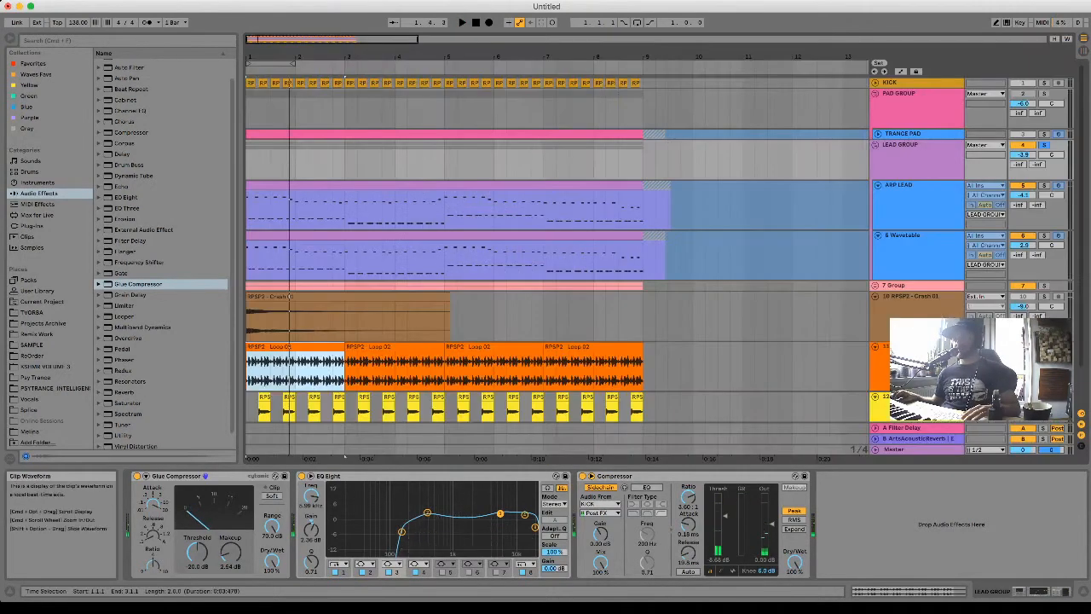
{"action": "left_click", "coordinate": [905, 449]}
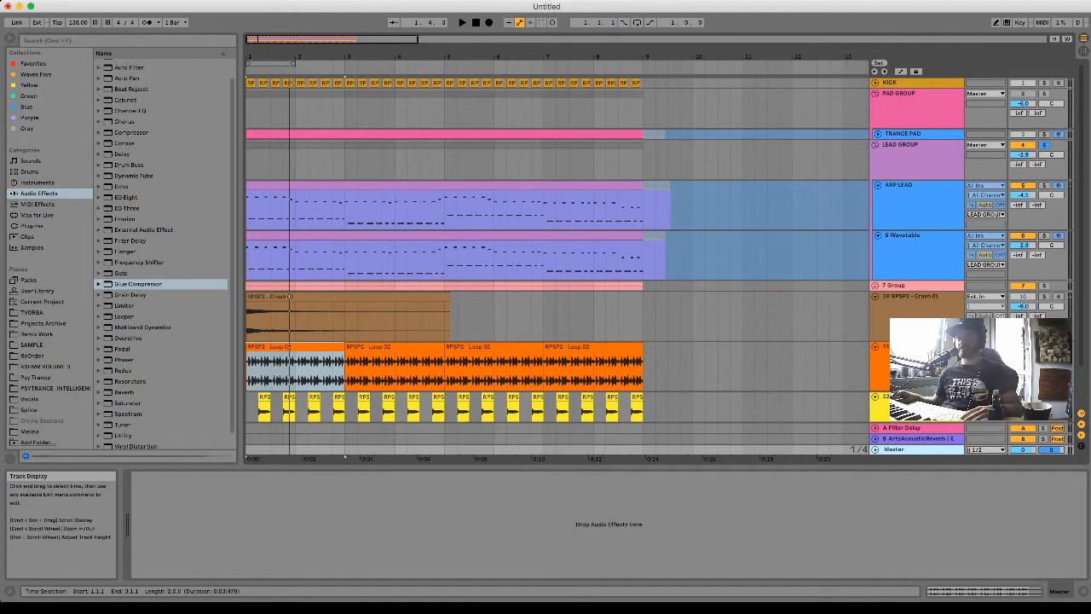
{"action": "key", "text": "space"}
{"action": "scroll", "coordinate": [545, 255], "scroll_direction": "down", "scroll_amount": 3}
{"action": "key", "text": "space"}
Insert the Large Hall preset from the Reverb Hall presets between Glue Compressor and EQ Eight on LEAD GROUP.
{"action": "left_click", "coordinate": [915, 115]}
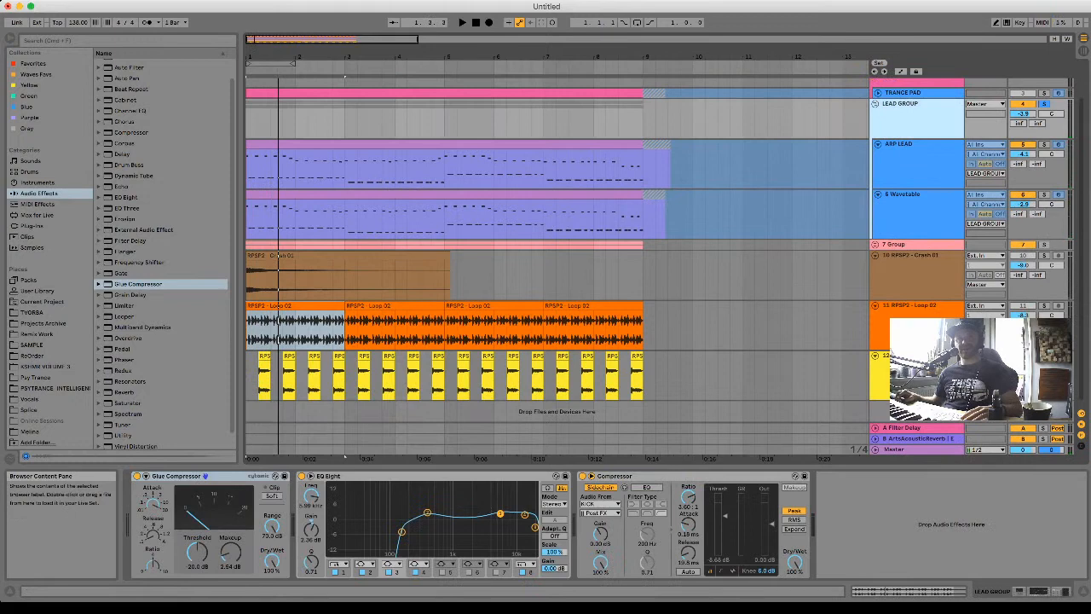
{"action": "left_click", "coordinate": [138, 283]}
{"action": "scroll", "coordinate": [162, 284], "scroll_direction": "down", "scroll_amount": 1}
{"action": "scroll", "coordinate": [162, 284], "scroll_direction": "up", "scroll_amount": 2}
{"action": "left_click", "coordinate": [99, 397]}
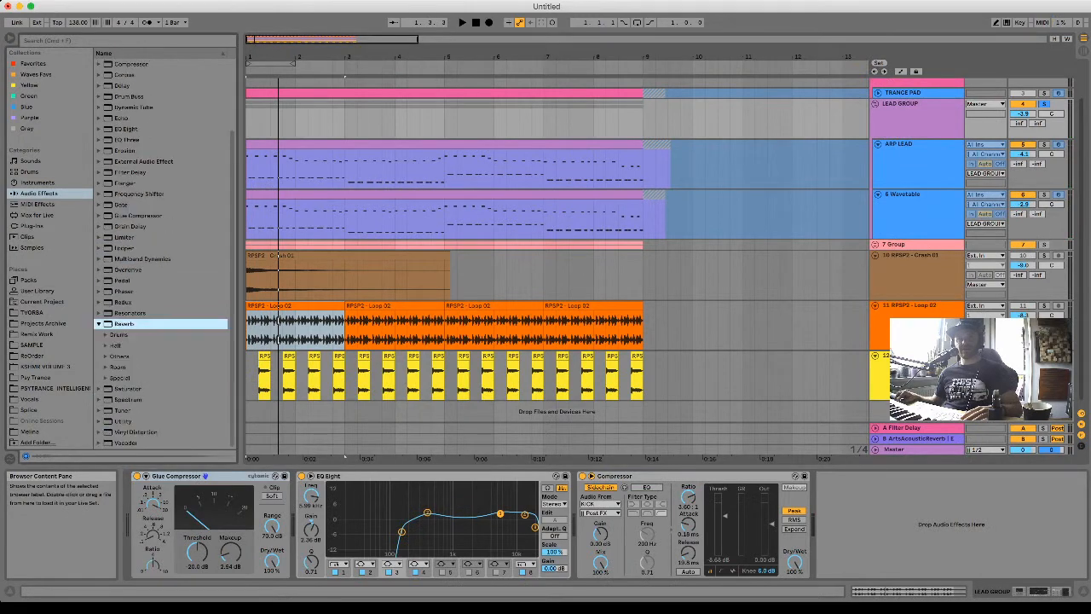
{"action": "left_click", "coordinate": [106, 346]}
{"action": "scroll", "coordinate": [162, 345], "scroll_direction": "down", "scroll_amount": 4}
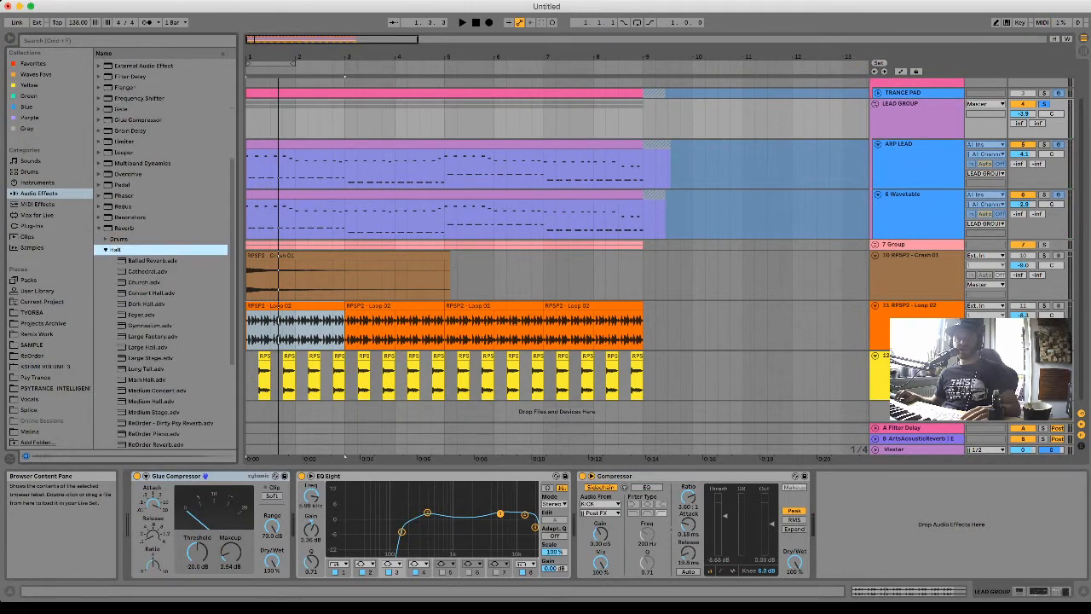
{"action": "left_click_drag", "start_coordinate": [147, 324], "coordinate": [298, 521]}
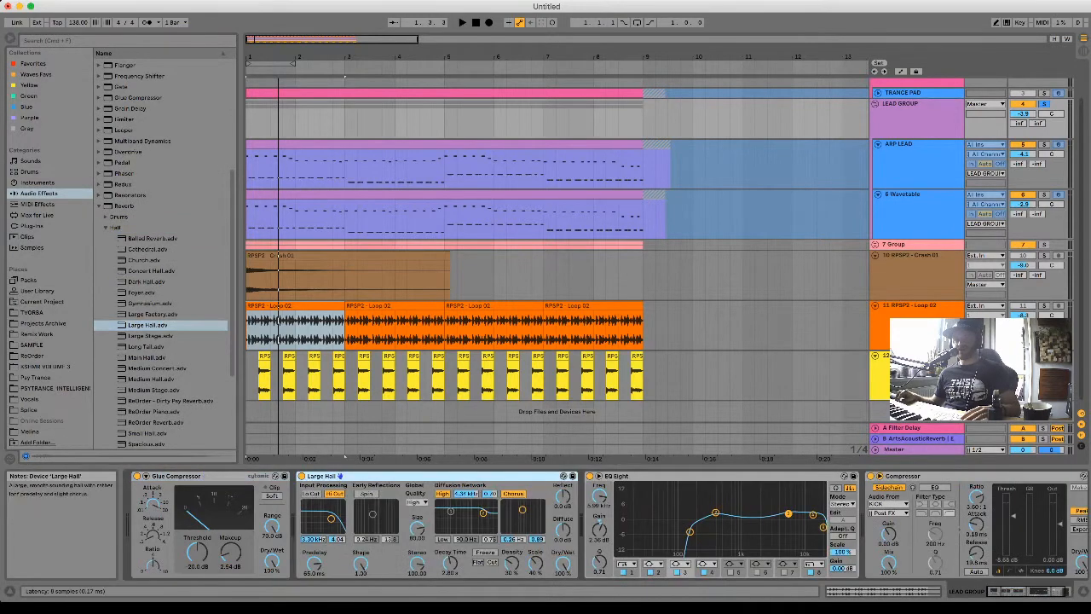
Move the Large Hall reverb ahead of the Glue Compressor, lower its dry/wet to 23%, and play the group.
{"action": "left_click_drag", "start_coordinate": [358, 476], "coordinate": [147, 476]}
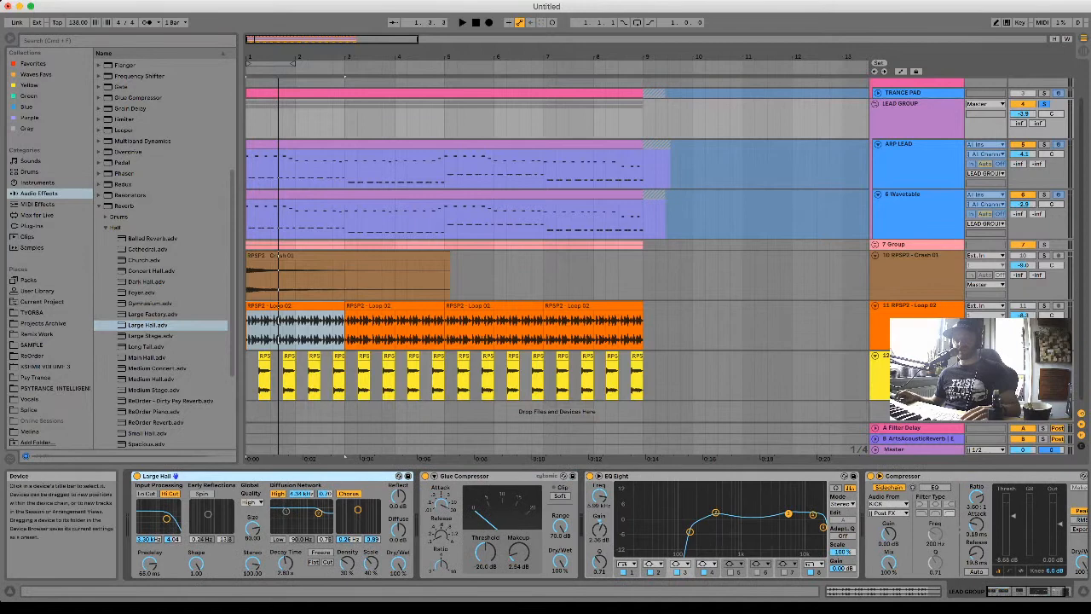
{"action": "left_click_drag", "start_coordinate": [398, 563], "coordinate": [398, 572]}
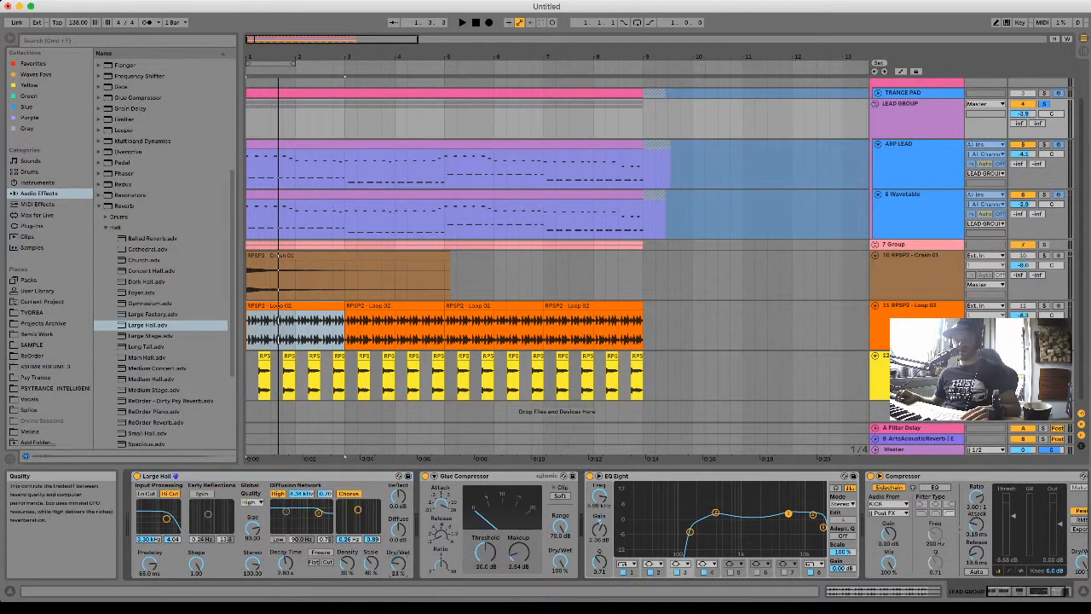
{"action": "key", "text": "space"}
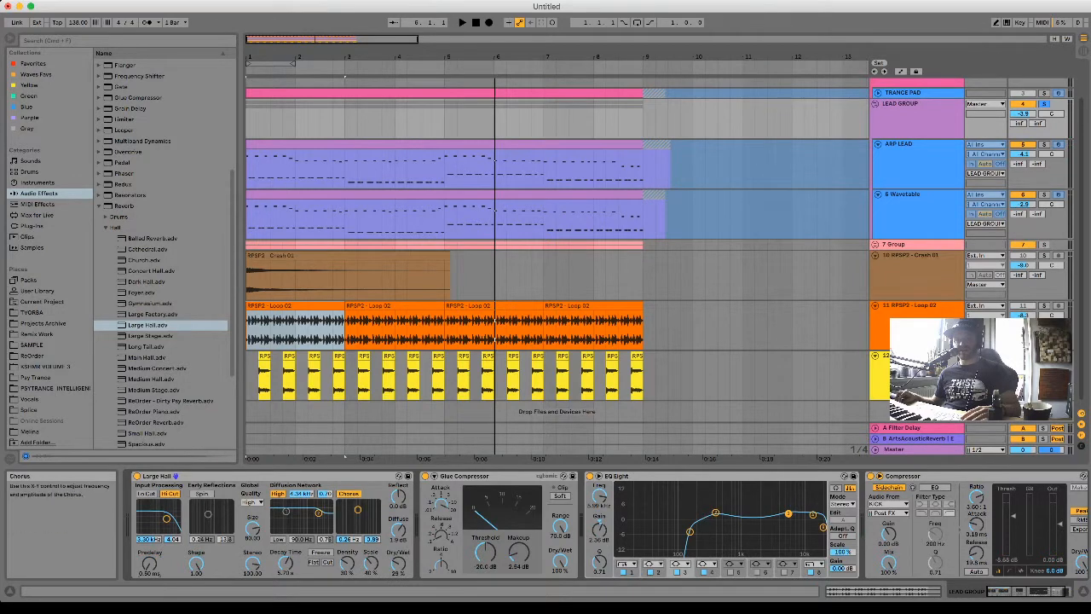
Replace the Large Hall reverb with the ReOrder Reverb.adv preset and play the group.
{"action": "scroll", "coordinate": [162, 255], "scroll_direction": "down", "scroll_amount": 3}
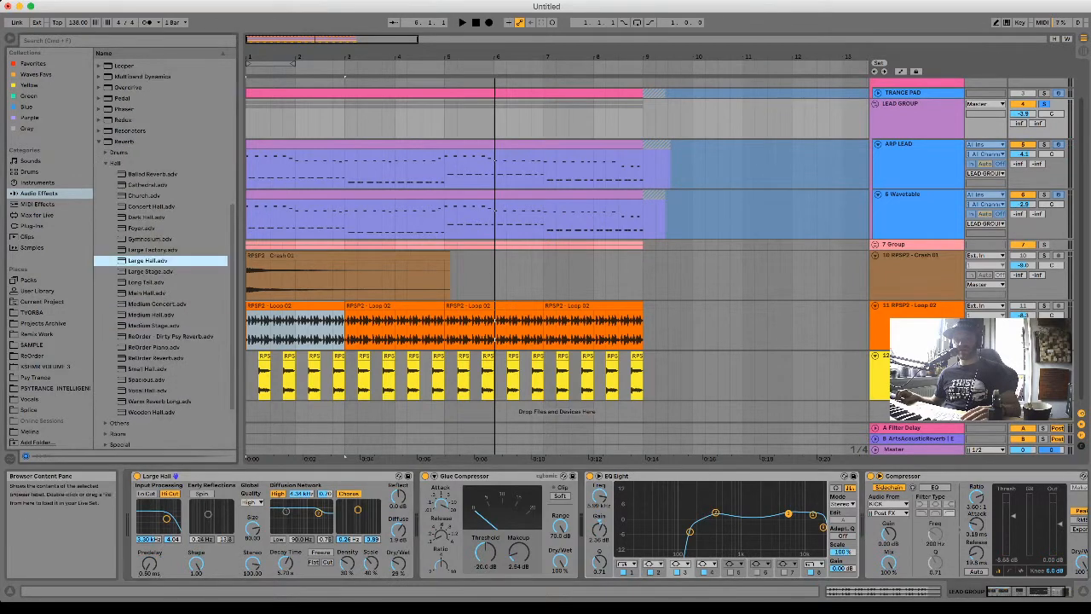
{"action": "left_click", "coordinate": [156, 358]}
{"action": "key", "text": "Return"}
{"action": "key", "text": "space"}
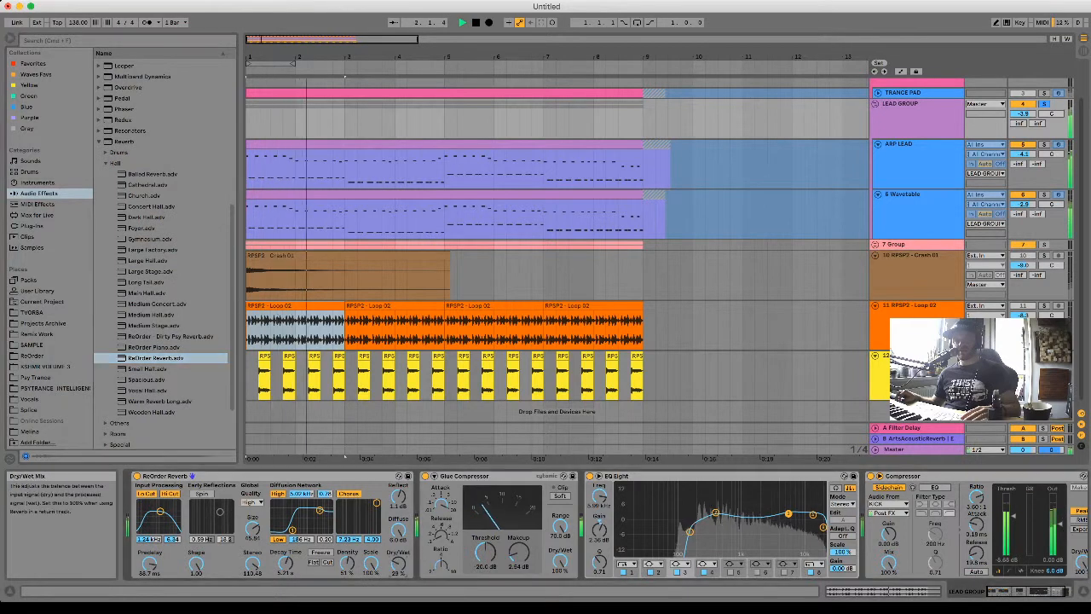
Adjust ReOrder Reverb to a 4.34 s decay time and 0.50 ms predelay, with a larger size and lower reflections, while listening.
{"action": "left_click_drag", "start_coordinate": [285, 563], "coordinate": [286, 571]}
{"action": "left_click_drag", "start_coordinate": [252, 529], "coordinate": [253, 508]}
{"action": "left_click_drag", "start_coordinate": [398, 496], "coordinate": [398, 527]}
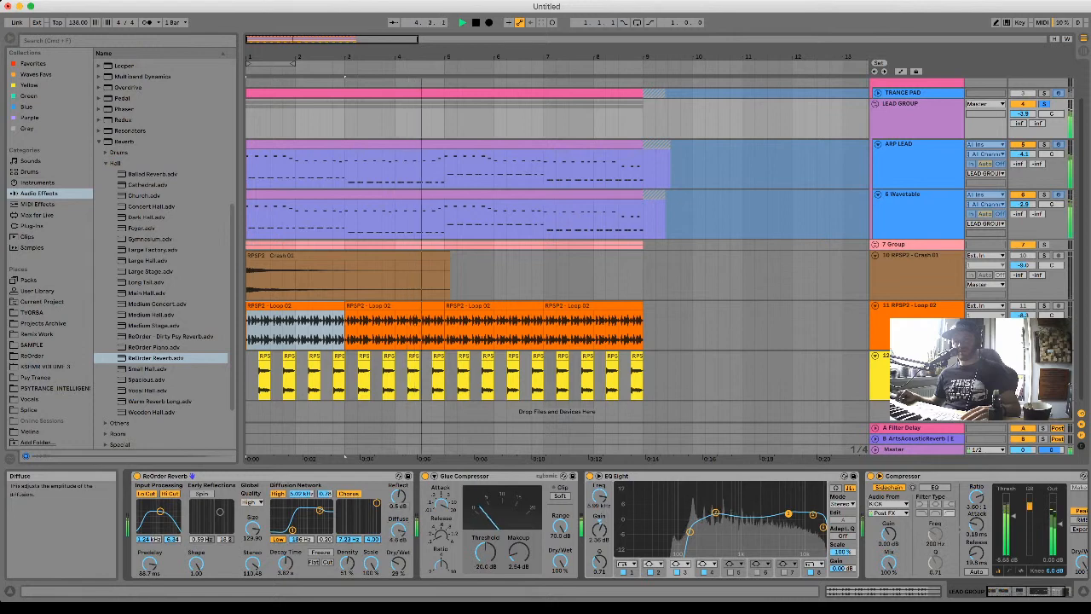
{"action": "left_click_drag", "start_coordinate": [150, 563], "coordinate": [149, 607]}
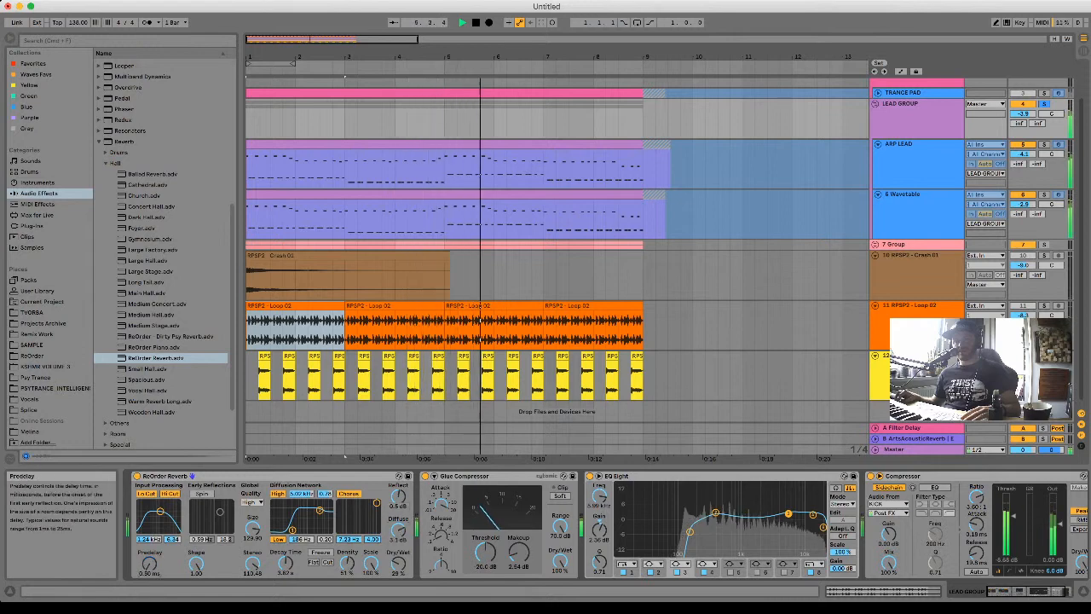
{"action": "left_click_drag", "start_coordinate": [286, 562], "coordinate": [286, 571]}
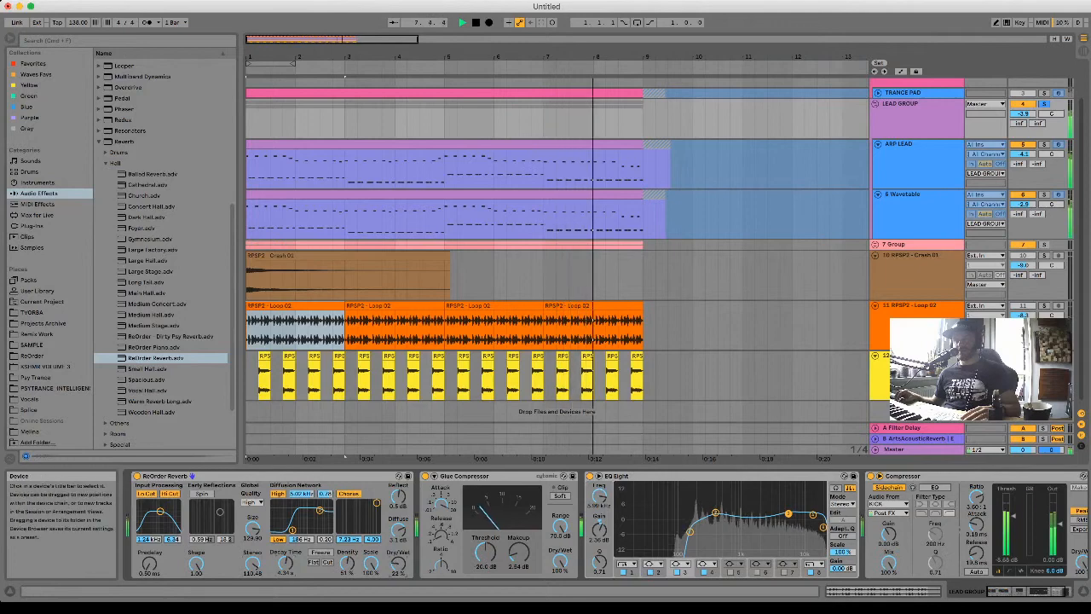
{"action": "key", "text": "space"}
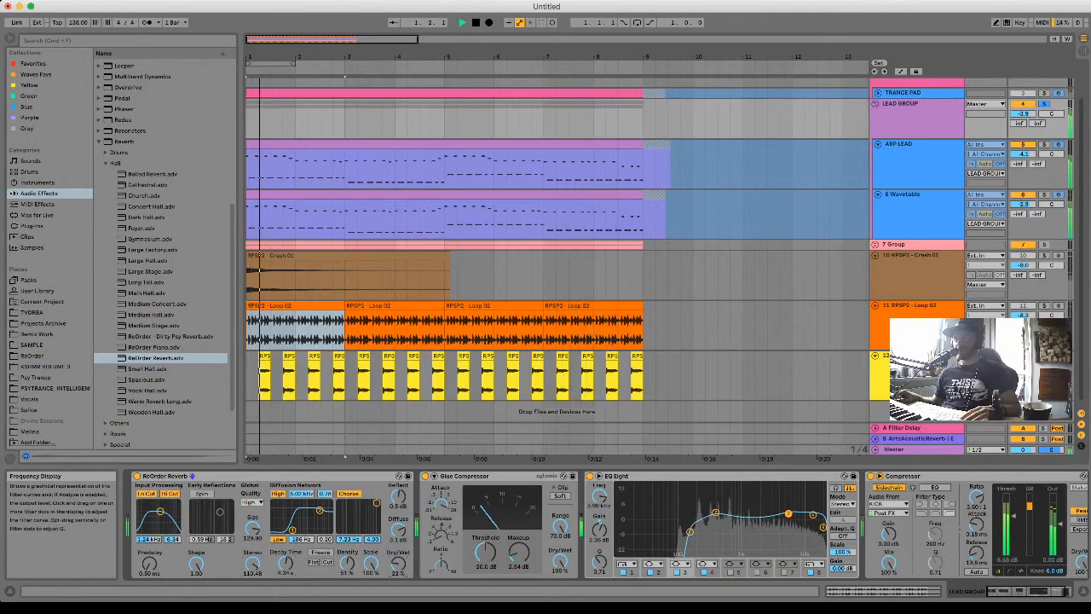
{"action": "key", "text": "space"}
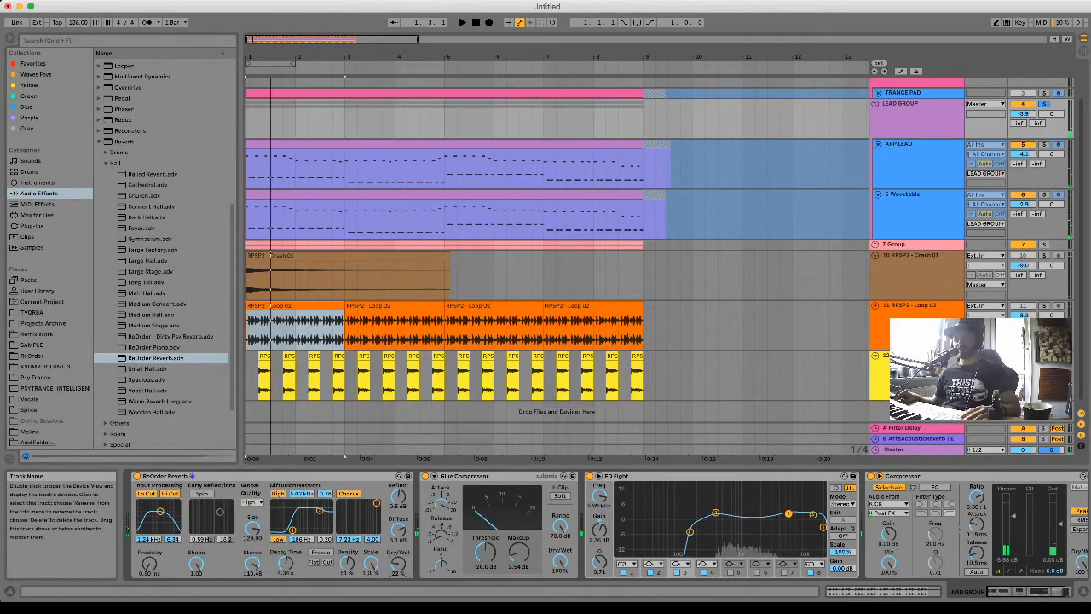
Unsolo LEAD GROUP and play the full mix from the start.
{"action": "left_click", "coordinate": [1043, 104]}
{"action": "scroll", "coordinate": [557, 255], "scroll_direction": "down", "scroll_amount": 1}
{"action": "key", "text": "space"}
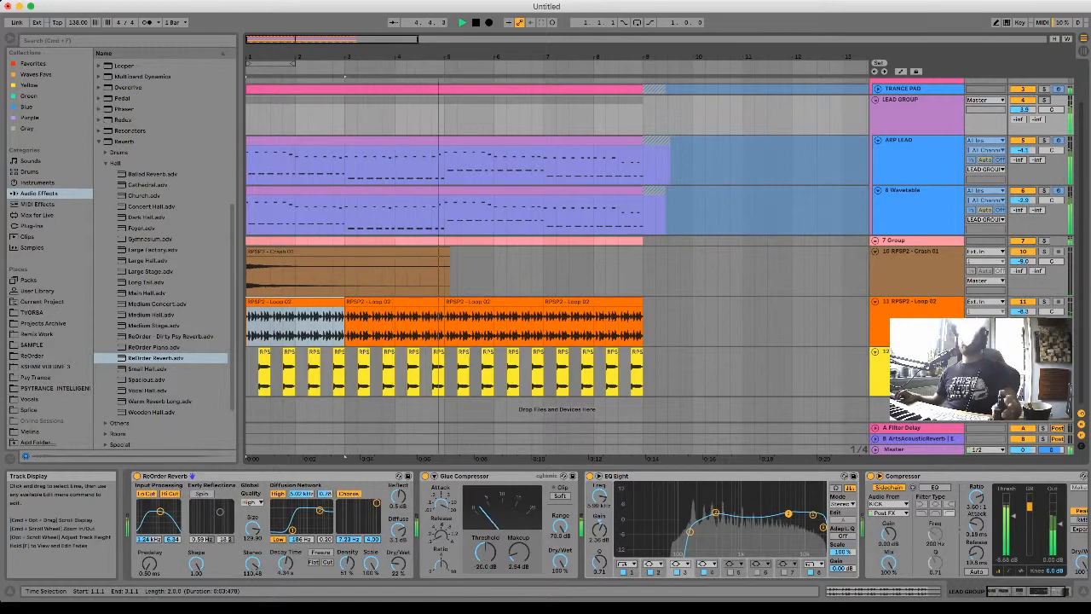
{"action": "scroll", "coordinate": [345, 77], "scroll_direction": "up", "scroll_amount": 2}
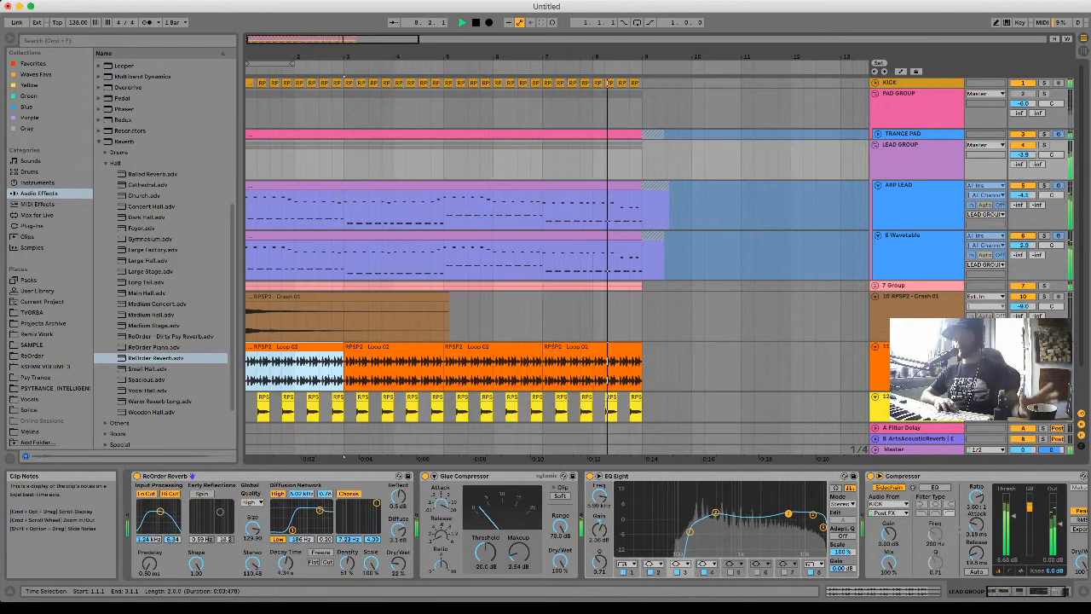
{"action": "key", "text": "space"}
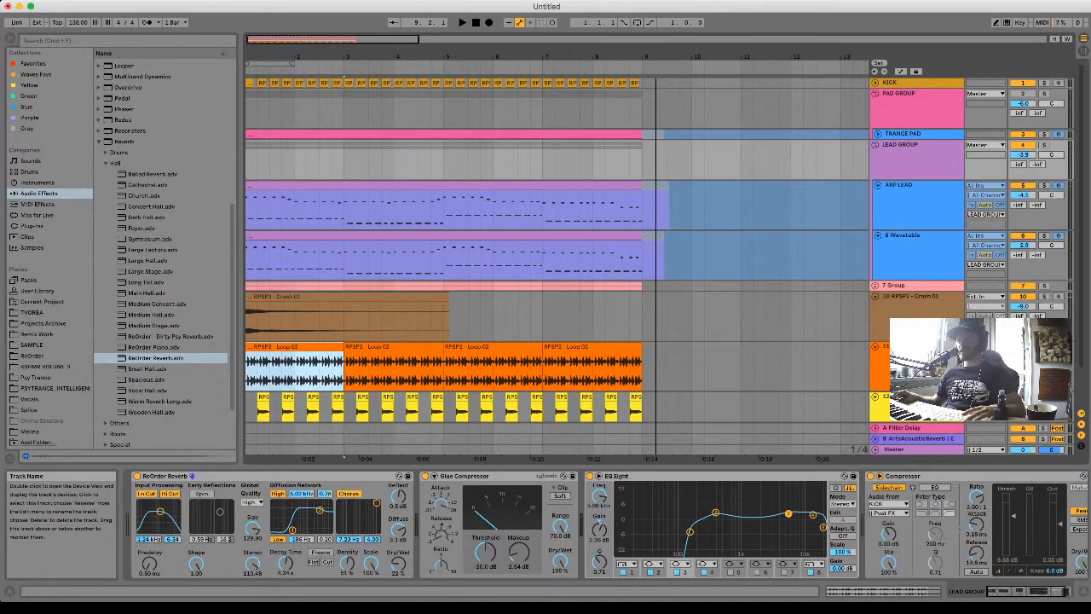
Insert a MIDI track below 6 Wavetable in LEAD GROUP and load the Wavetable instrument on it.
{"action": "right_click", "coordinate": [916, 237]}
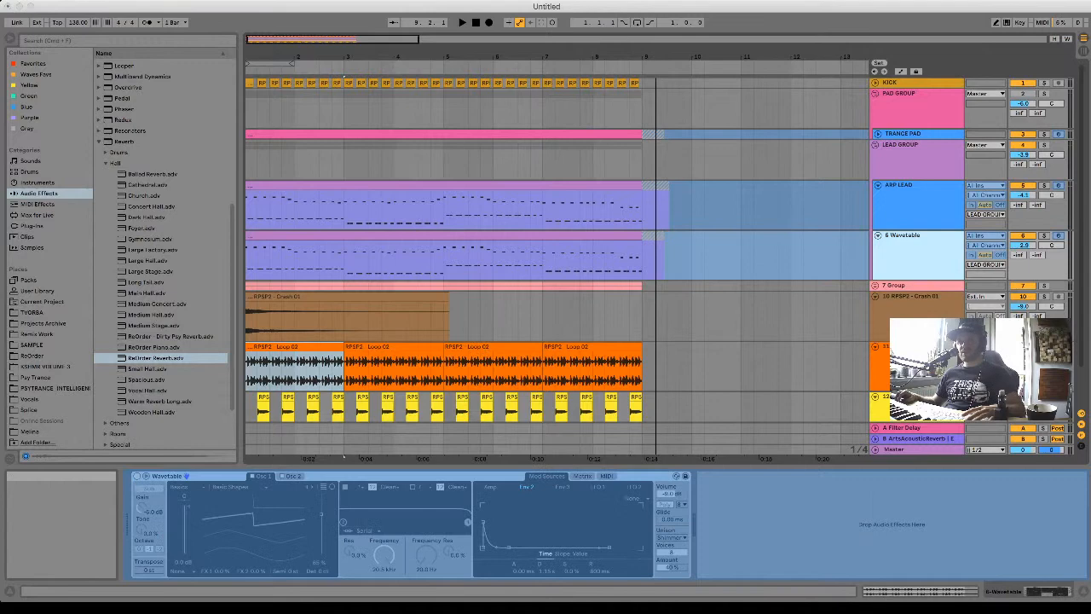
{"action": "left_click", "coordinate": [946, 380]}
{"action": "left_click", "coordinate": [32, 225]}
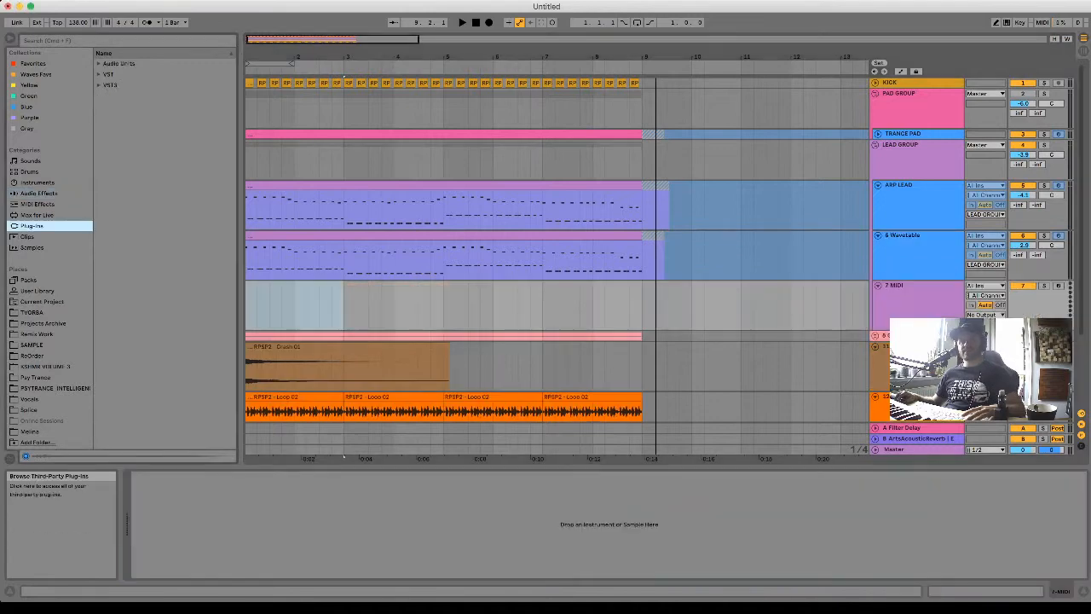
{"action": "left_click", "coordinate": [36, 215]}
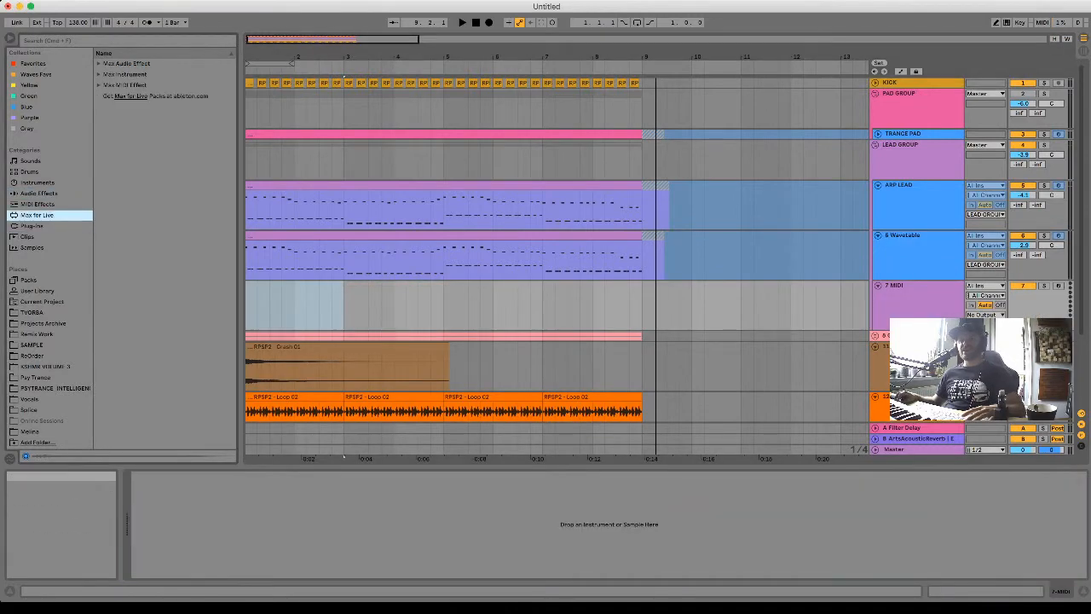
{"action": "left_click", "coordinate": [36, 182]}
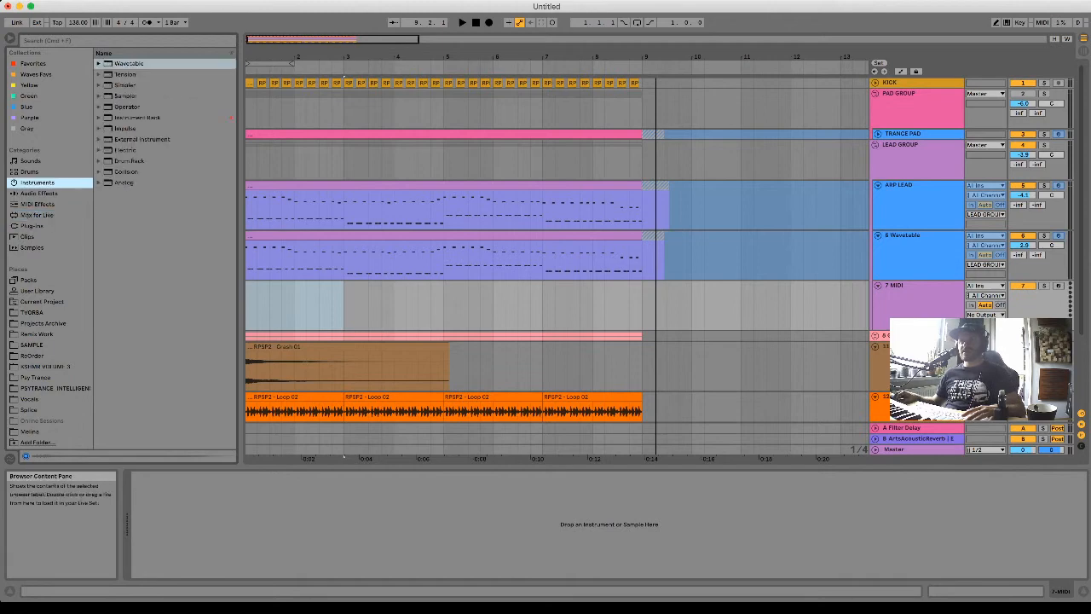
{"action": "left_click", "coordinate": [128, 63]}
{"action": "key", "text": "Return"}
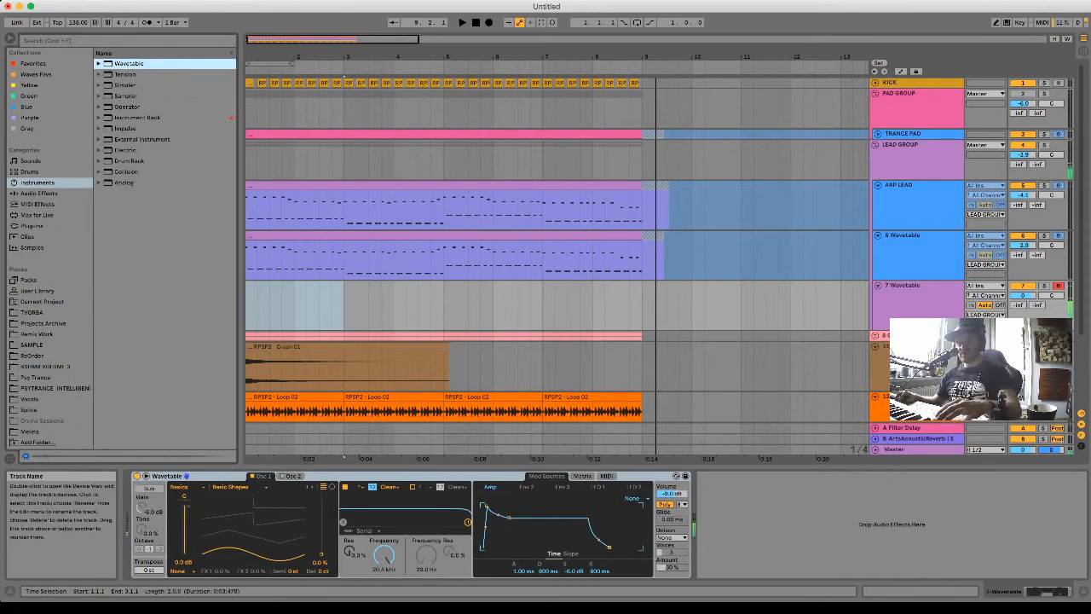
Raise the new Wavetable's oscillator 1 position to about 66% and set its amp envelope attack to 0.00 ms.
{"action": "left_click_drag", "start_coordinate": [264, 552], "coordinate": [264, 512]}
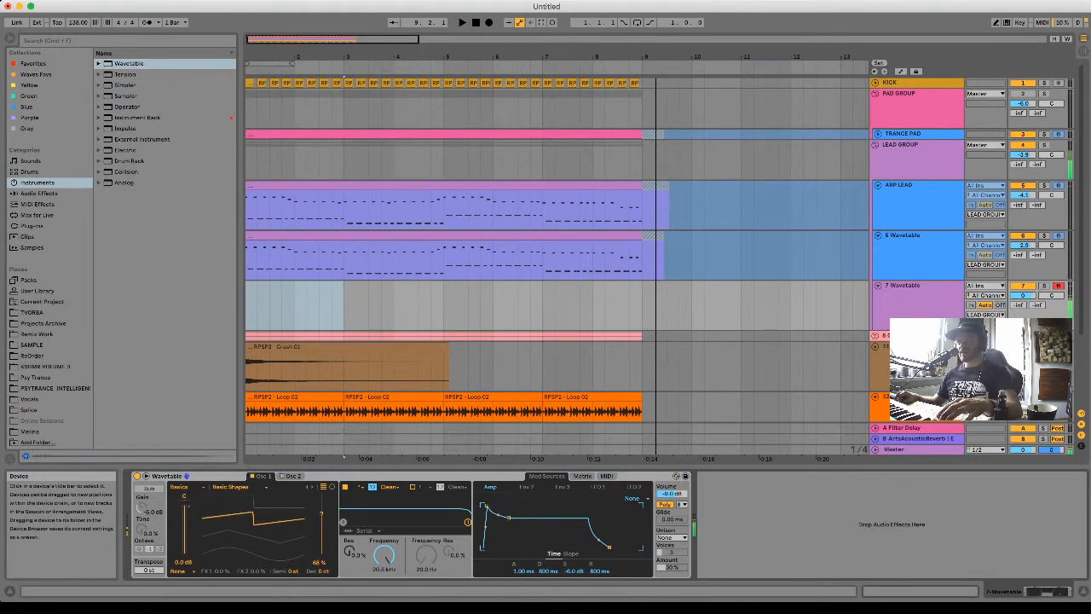
{"action": "left_click", "coordinate": [917, 155]}
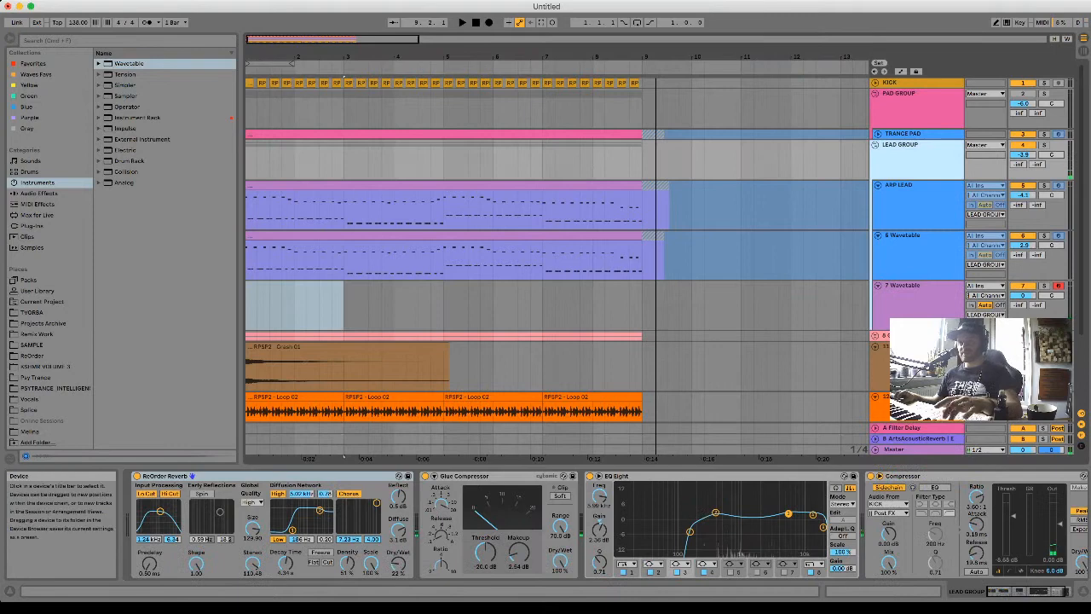
{"action": "left_click", "coordinate": [917, 299]}
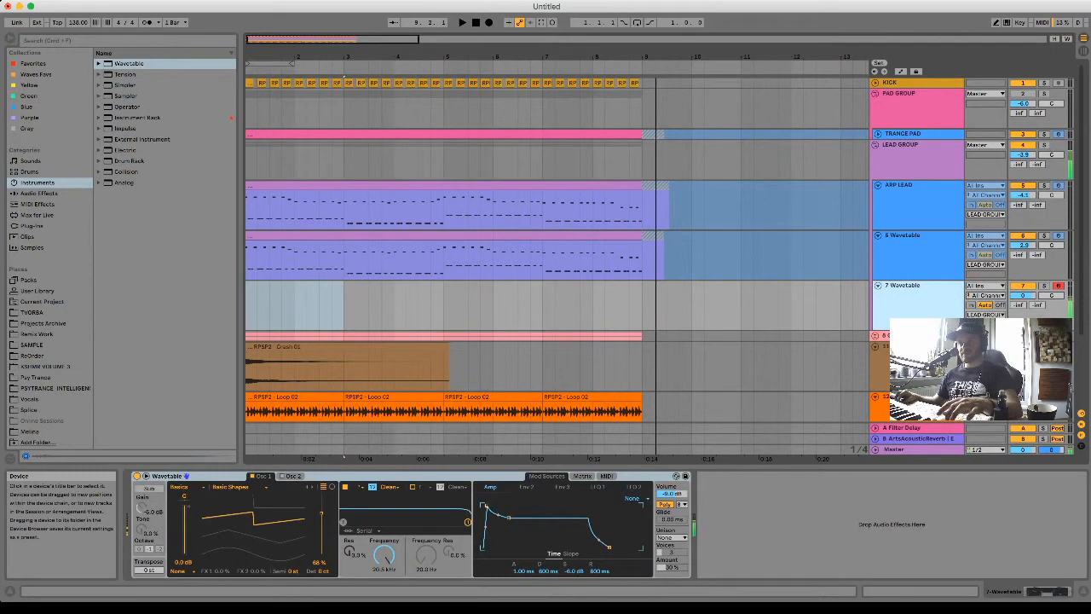
{"action": "left_click_drag", "start_coordinate": [487, 505], "coordinate": [482, 505]}
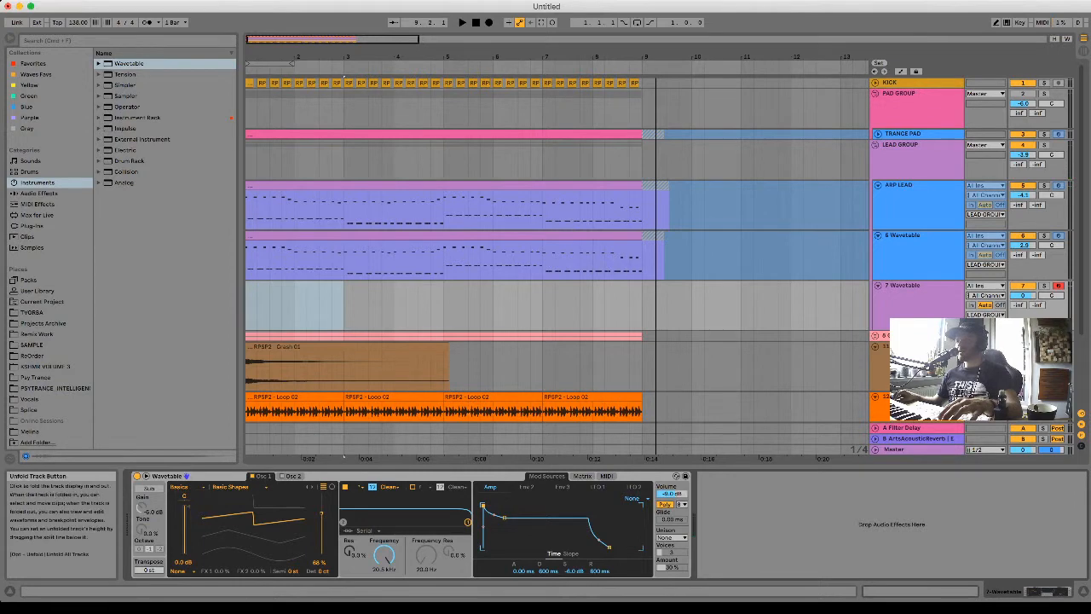
Unfreeze the TRANCE PAD track and unfold it in the arrangement.
{"action": "left_click", "coordinate": [903, 134]}
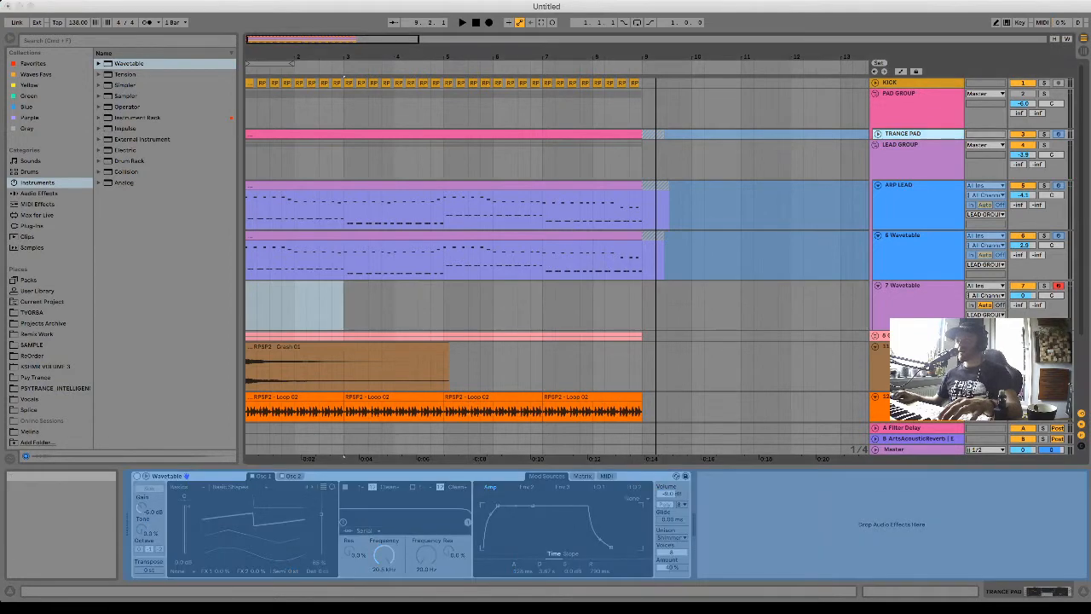
{"action": "left_click", "coordinate": [935, 242]}
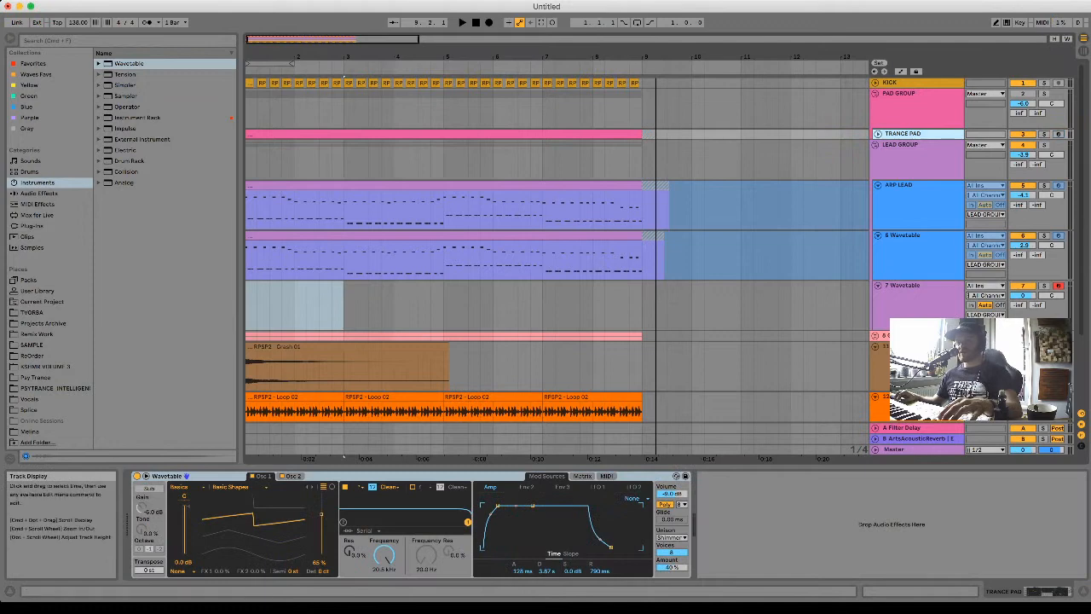
{"action": "left_click", "coordinate": [877, 134]}
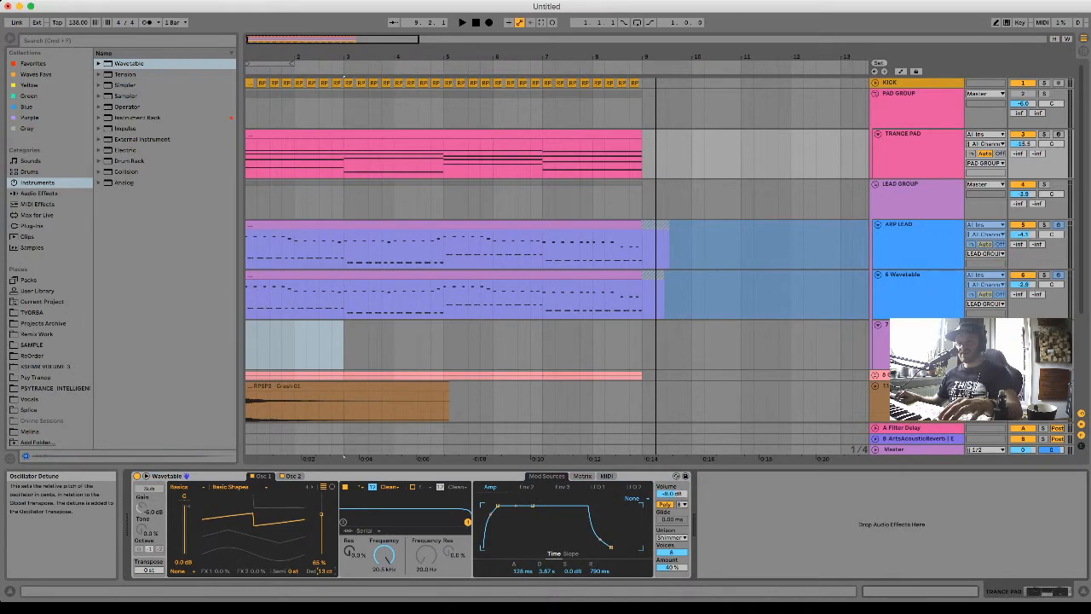
Lengthen the amp envelope release of TRANCE PAD's Wavetable to about 3.18 s and freeze the track again.
{"action": "left_click", "coordinate": [292, 475]}
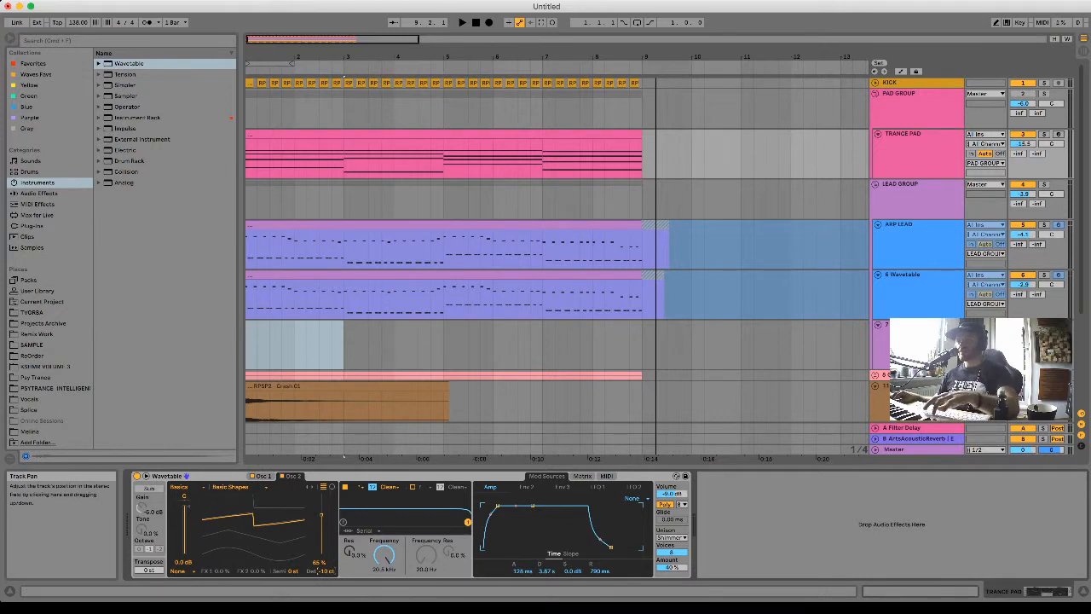
{"action": "left_click", "coordinate": [1057, 134]}
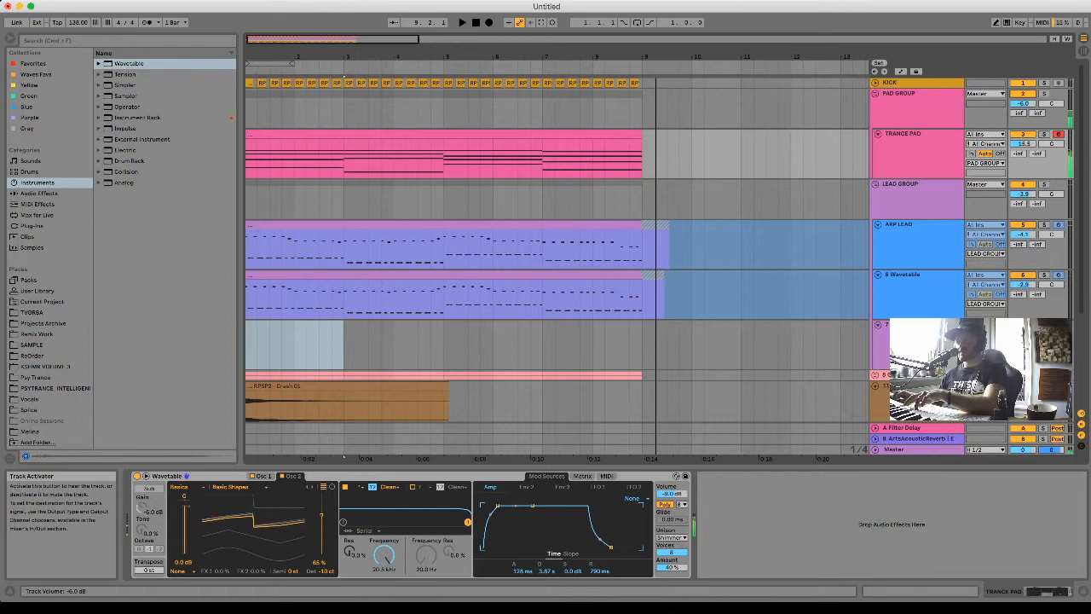
{"action": "left_click", "coordinate": [919, 152]}
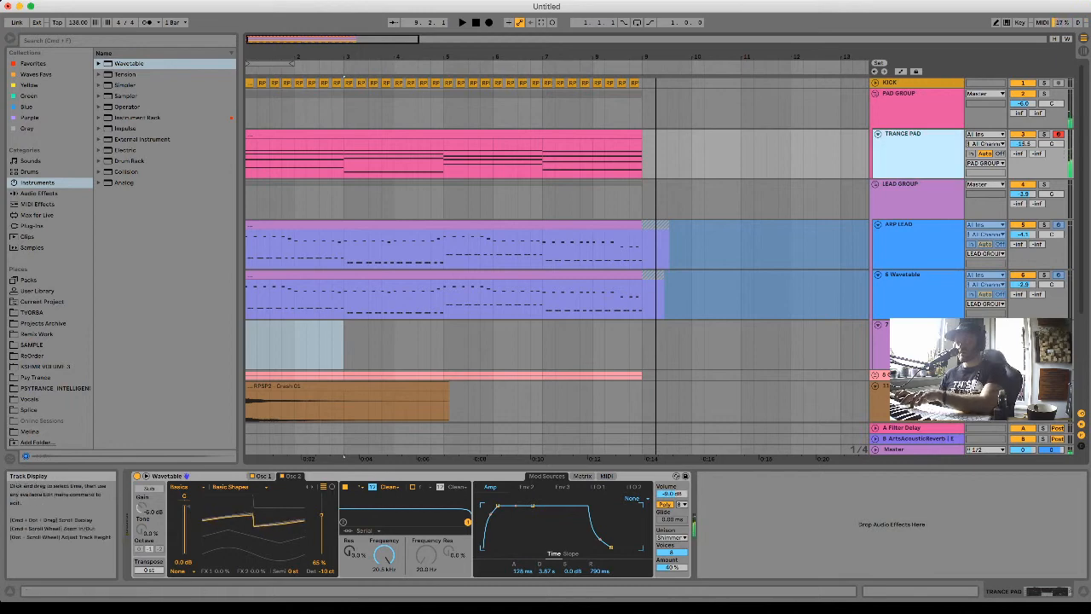
{"action": "left_click_drag", "start_coordinate": [610, 547], "coordinate": [620, 547]}
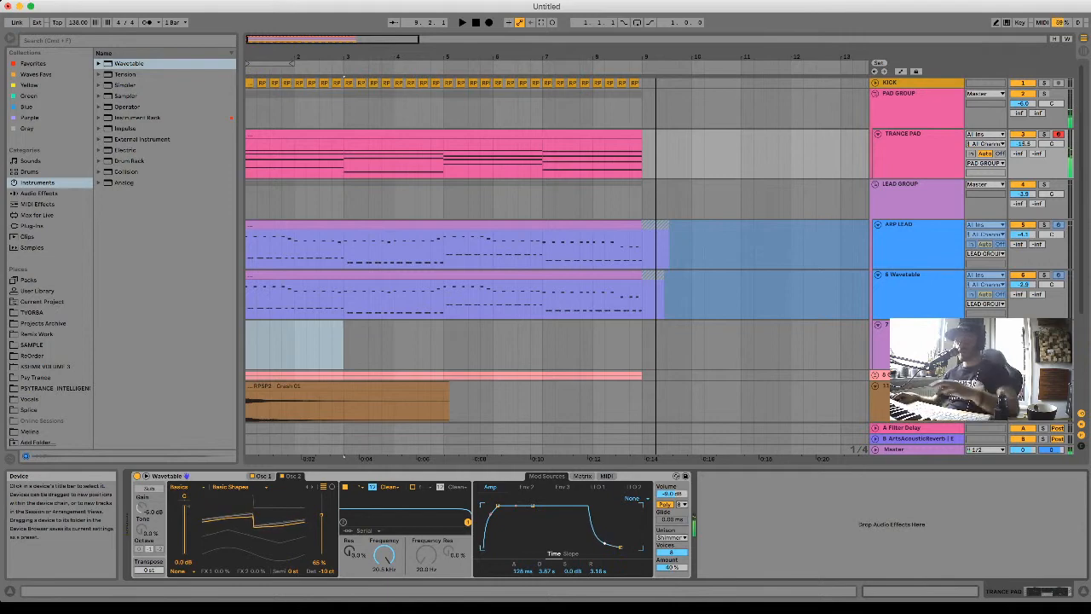
{"action": "left_click", "coordinate": [917, 145]}
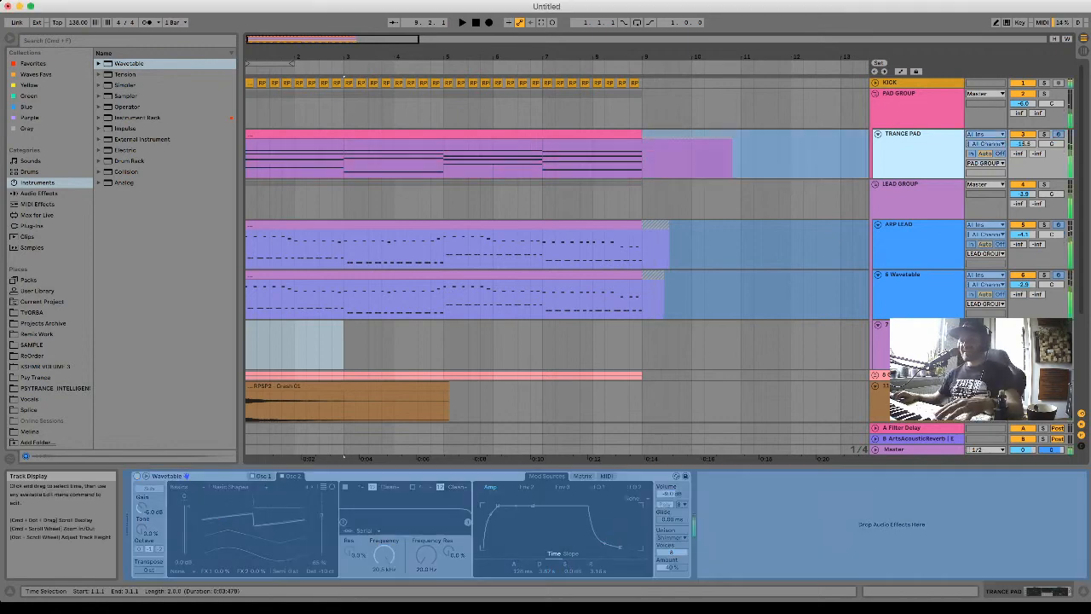
On track 7's Wavetable, set unison to Shimmer with 8 voices and shape the amp envelope to 1.48 s decay and -inf dB sustain.
{"action": "left_click", "coordinate": [917, 342]}
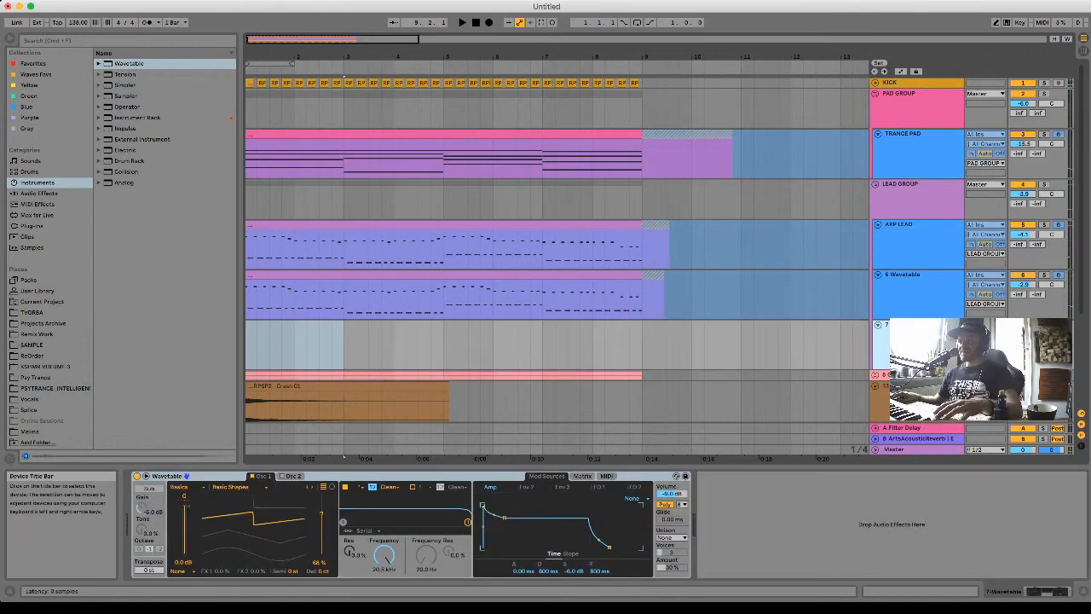
{"action": "left_click", "coordinate": [1058, 325]}
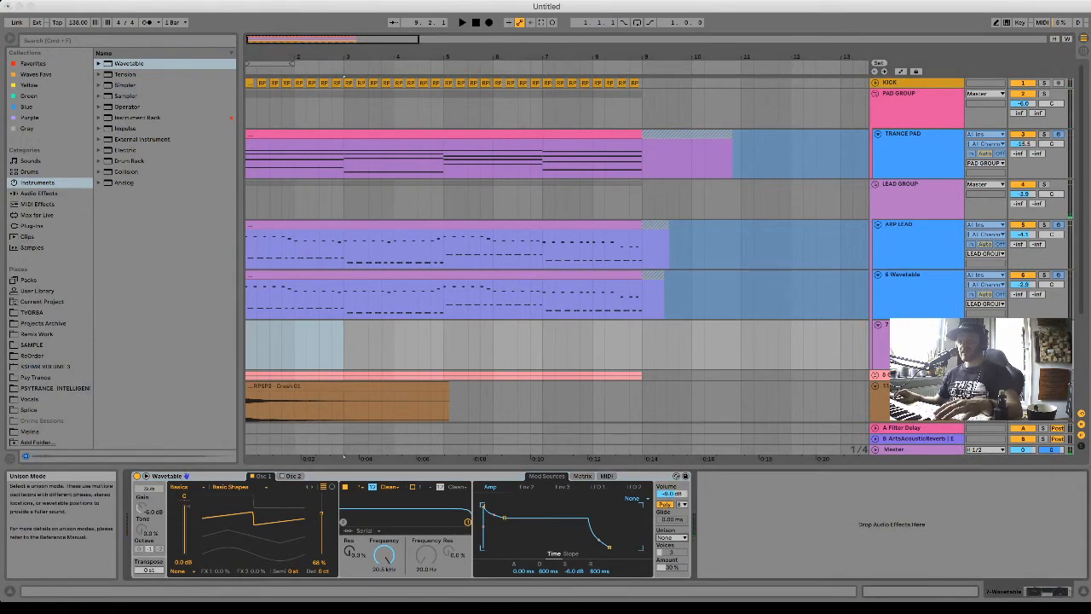
{"action": "left_click", "coordinate": [671, 557]}
{"action": "left_click_drag", "start_coordinate": [672, 552], "coordinate": [672, 520]}
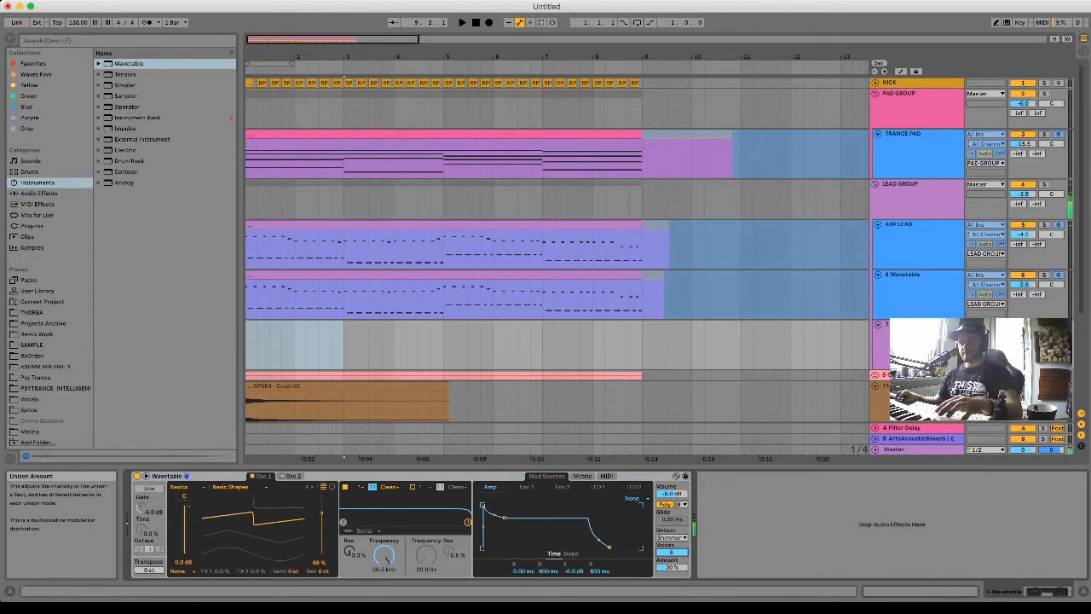
{"action": "left_click_drag", "start_coordinate": [504, 517], "coordinate": [509, 547]}
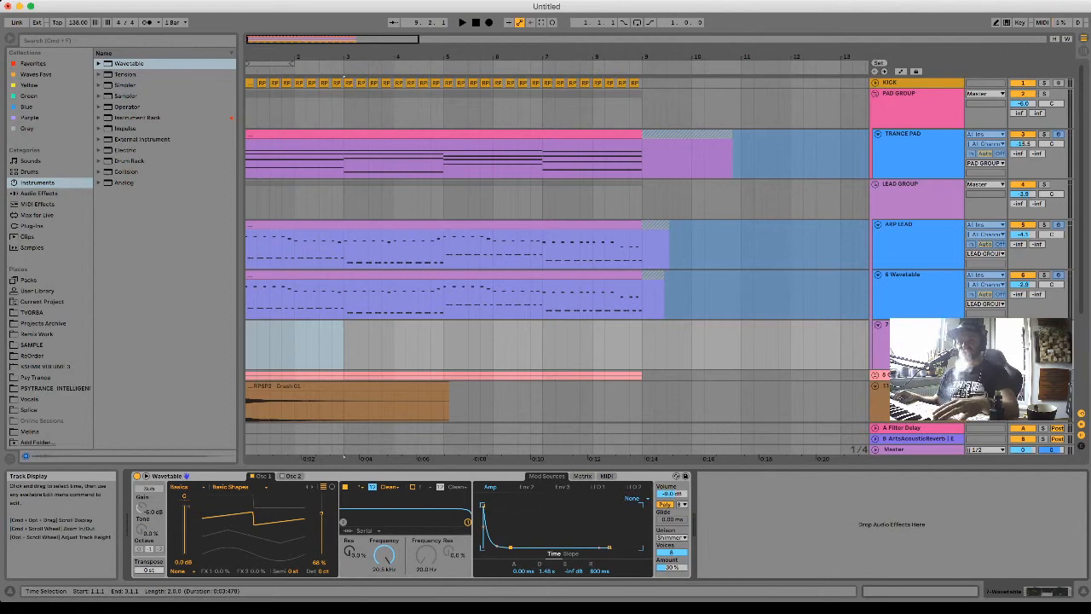
Switch on oscillator 2 of track 7's Wavetable and show its settings.
{"action": "scroll", "coordinate": [511, 341], "scroll_direction": "right", "scroll_amount": 3}
{"action": "scroll", "coordinate": [511, 341], "scroll_direction": "left", "scroll_amount": 3}
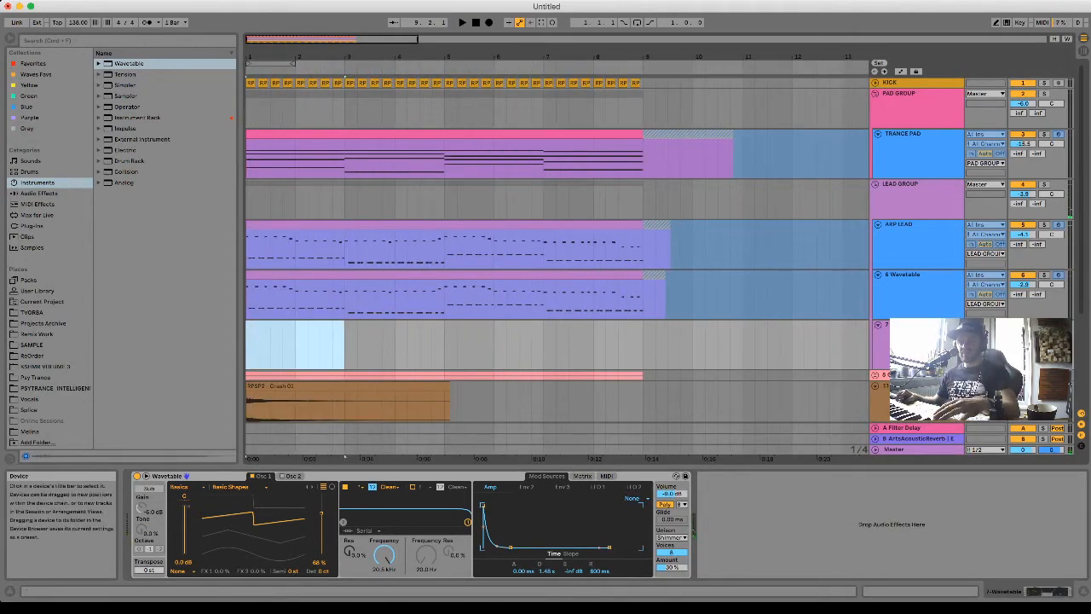
{"action": "left_click", "coordinate": [282, 477]}
{"action": "left_click", "coordinate": [294, 476]}
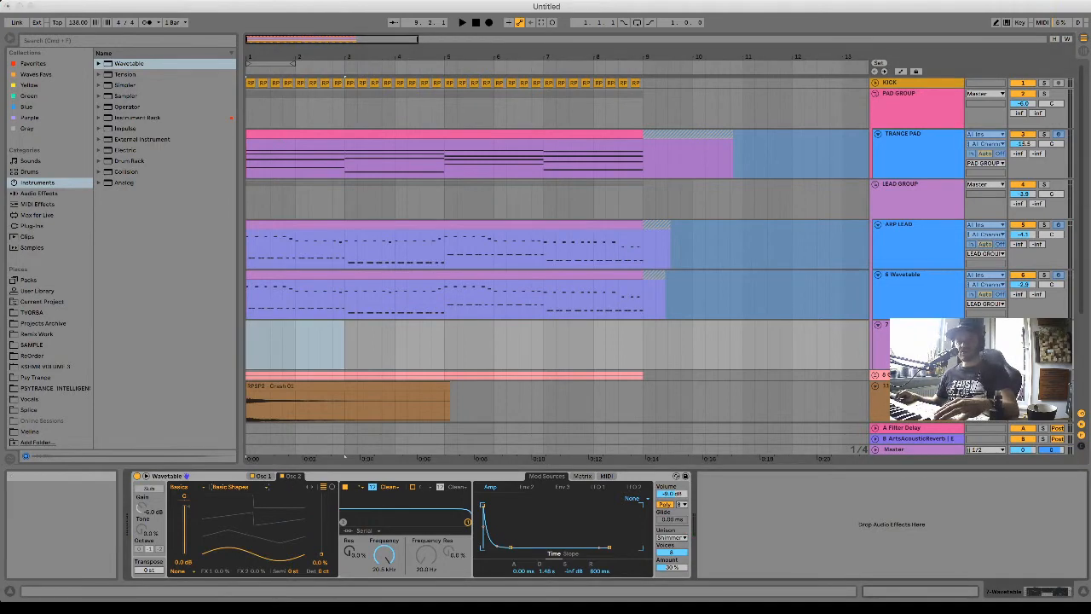
Try Saw Dual 3 at 45%, Quad Saw at 10% and Sync Additive at 1.9% as oscillator 2's wavetable.
{"action": "left_click", "coordinate": [232, 529]}
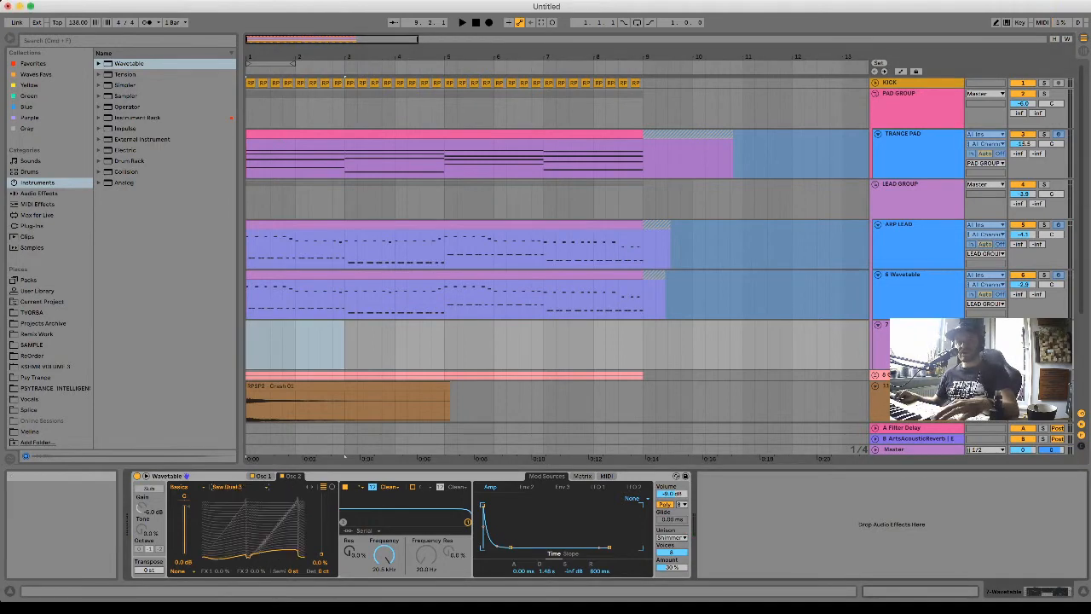
{"action": "mouse_move", "coordinate": [294, 536]}
{"action": "left_mouse_down"}
{"action": "mouse_move", "coordinate": [294, 504]}
{"action": "mouse_move", "coordinate": [294, 527]}
{"action": "left_mouse_up"}
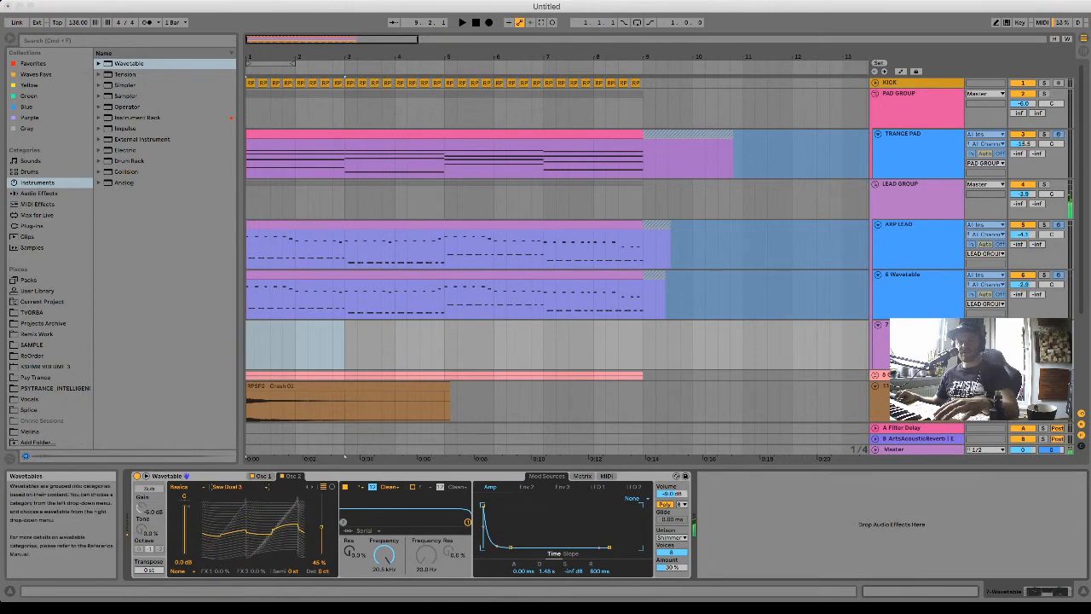
{"action": "left_click", "coordinate": [234, 508]}
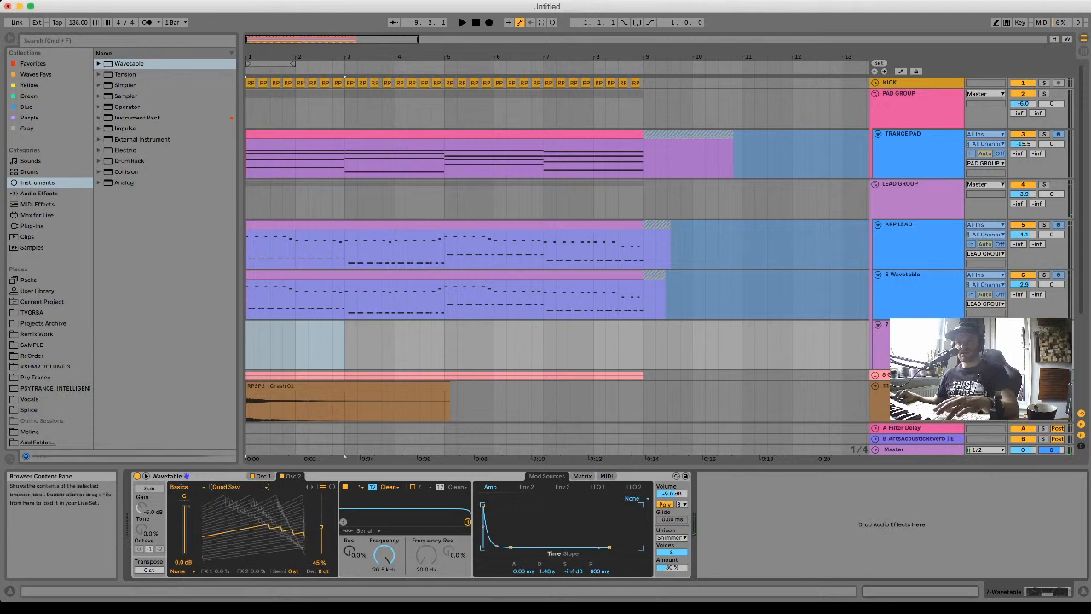
{"action": "mouse_move", "coordinate": [277, 532]}
{"action": "left_mouse_down"}
{"action": "mouse_move", "coordinate": [277, 507]}
{"action": "mouse_move", "coordinate": [277, 553]}
{"action": "left_mouse_up"}
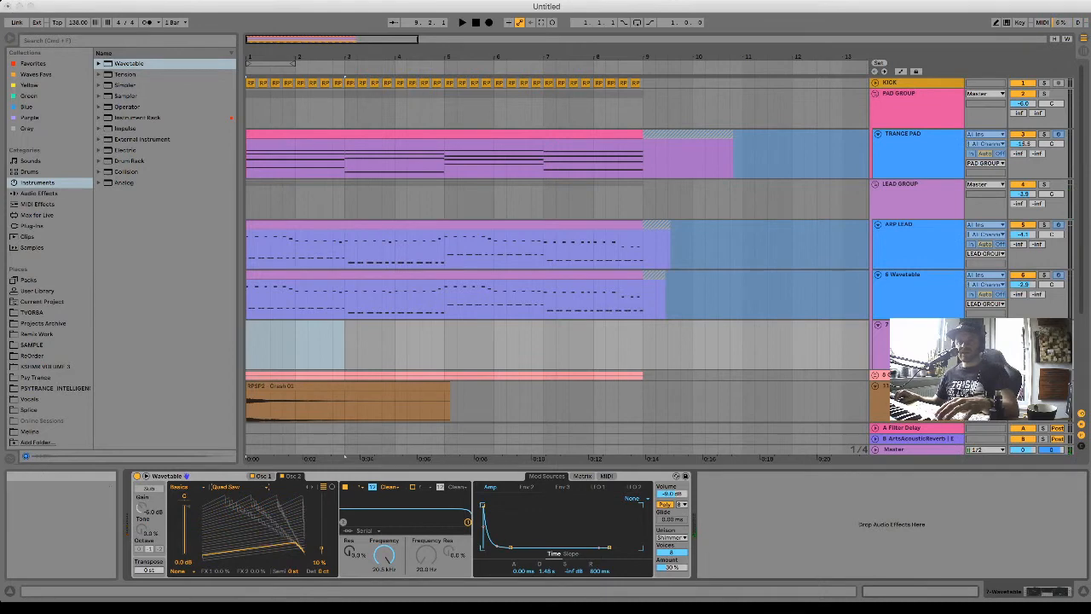
{"action": "left_click", "coordinate": [239, 513]}
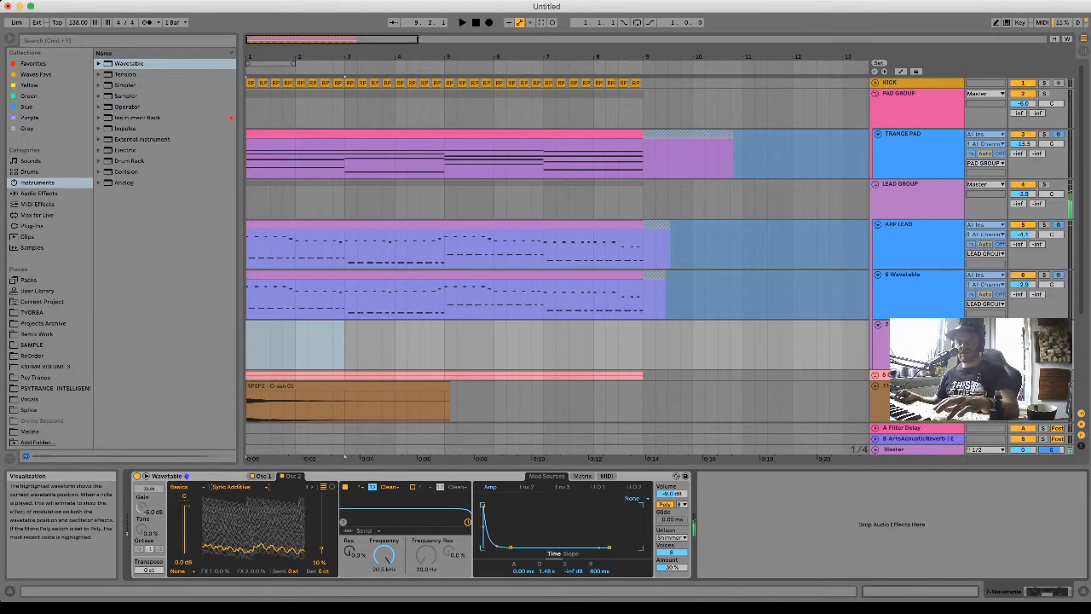
{"action": "mouse_move", "coordinate": [255, 548]}
{"action": "left_mouse_down"}
{"action": "mouse_move", "coordinate": [256, 513]}
{"action": "mouse_move", "coordinate": [256, 552]}
{"action": "left_mouse_up"}
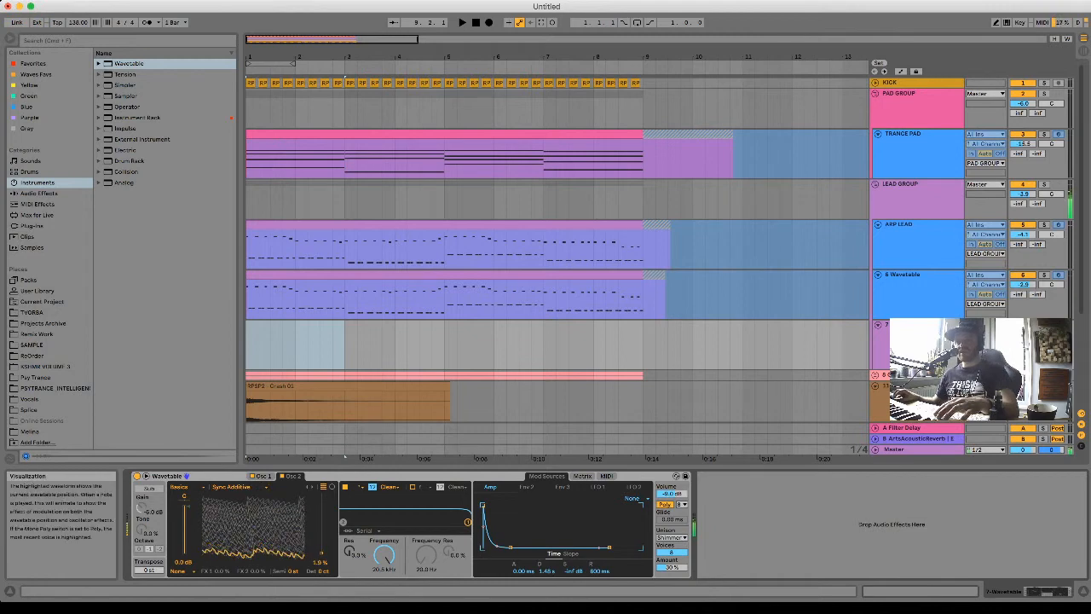
Try Saw Harmonics at 48%, Harmonic Series at 76% and Basic Shapes at 66% as oscillator 2's wavetable.
{"action": "left_click", "coordinate": [239, 487]}
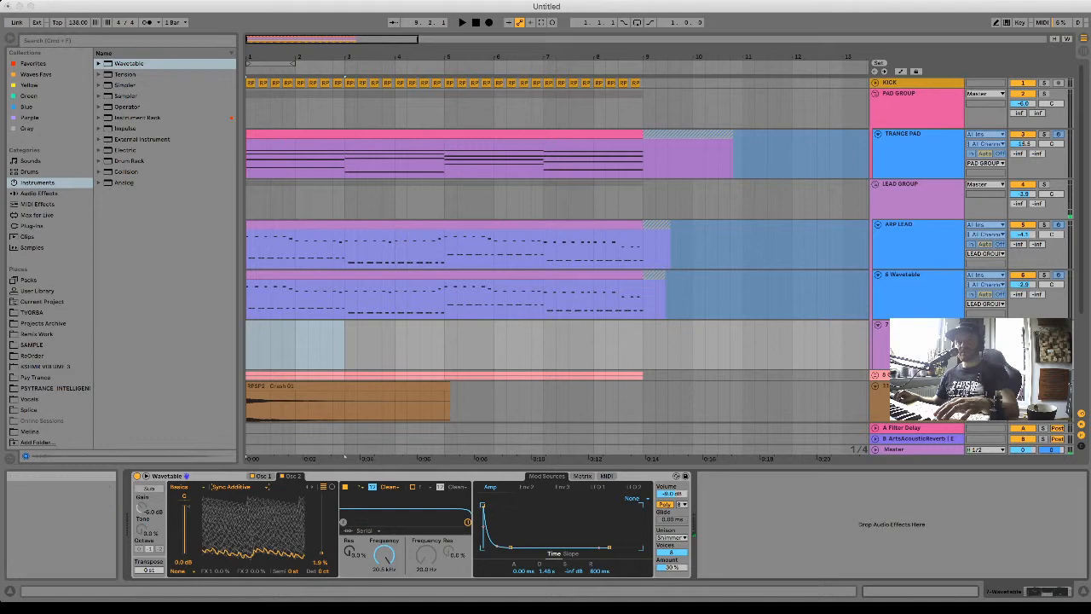
{"action": "left_click", "coordinate": [240, 497]}
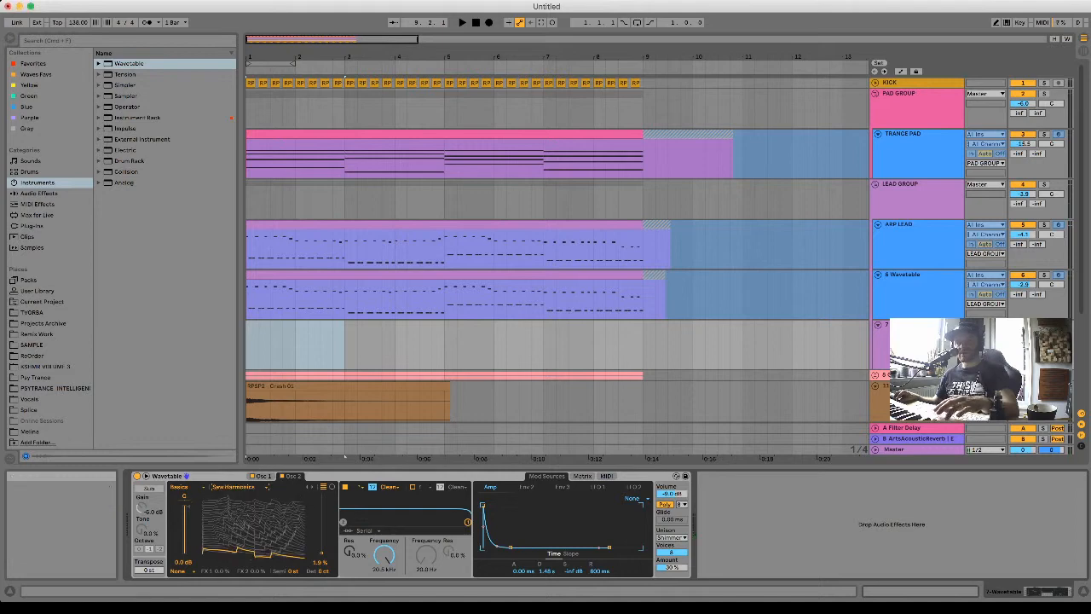
{"action": "mouse_move", "coordinate": [255, 550]}
{"action": "left_mouse_down"}
{"action": "mouse_move", "coordinate": [255, 509]}
{"action": "mouse_move", "coordinate": [255, 543]}
{"action": "mouse_move", "coordinate": [256, 517]}
{"action": "mouse_move", "coordinate": [256, 529]}
{"action": "left_mouse_up"}
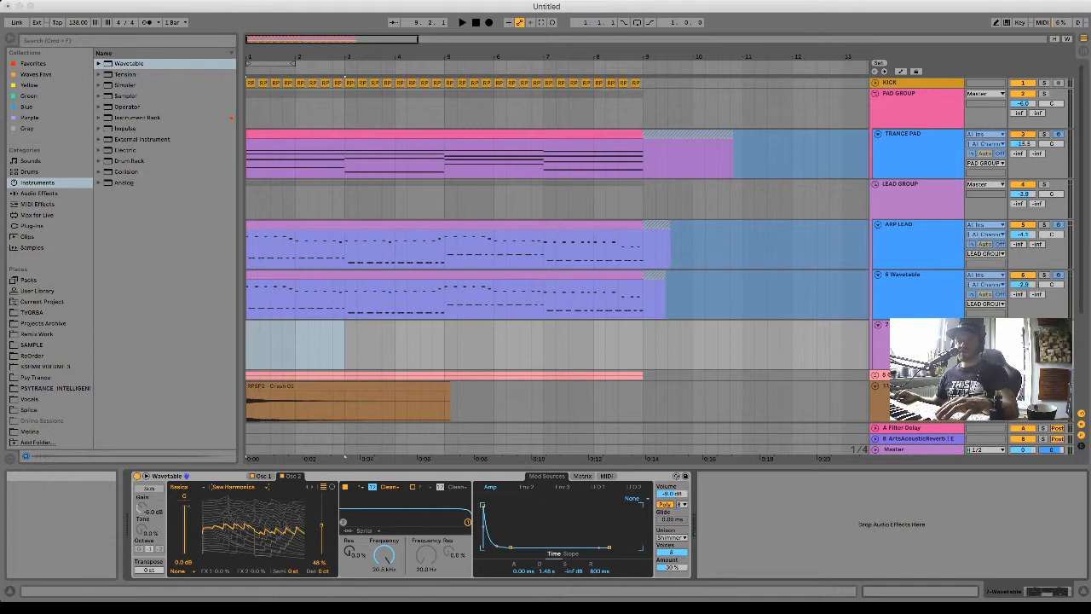
{"action": "left_click", "coordinate": [240, 488]}
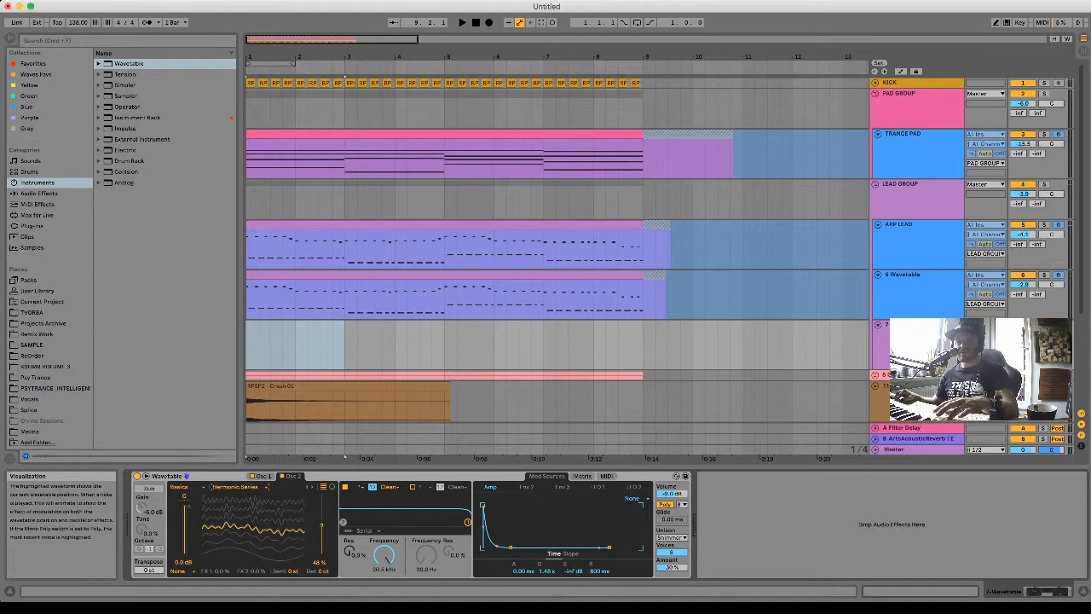
{"action": "mouse_move", "coordinate": [255, 529]}
{"action": "left_mouse_down"}
{"action": "mouse_move", "coordinate": [256, 538]}
{"action": "mouse_move", "coordinate": [256, 513]}
{"action": "left_mouse_up"}
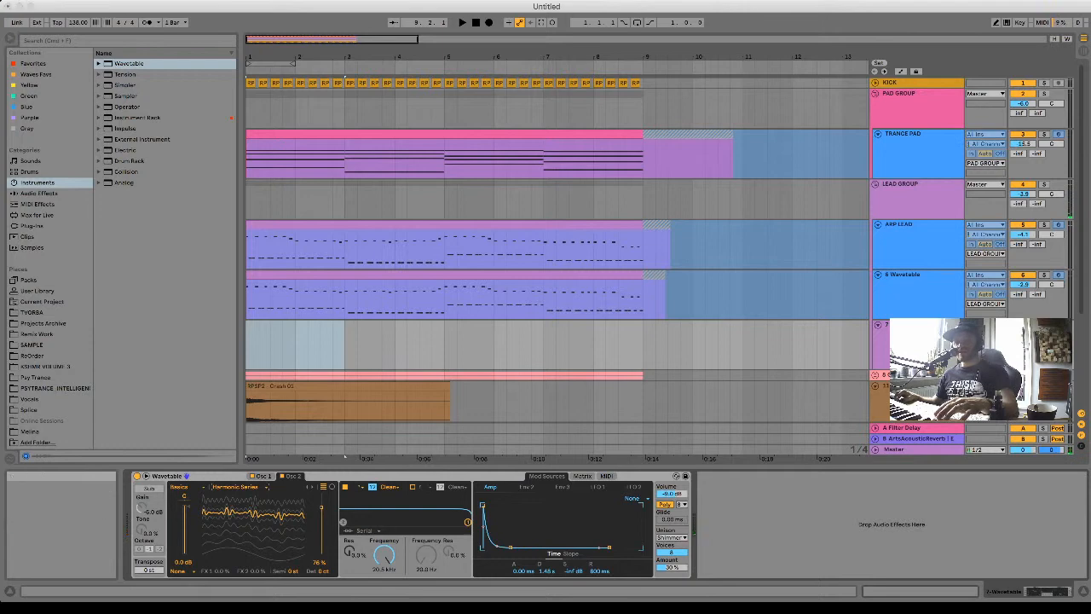
{"action": "left_click", "coordinate": [232, 475]}
{"action": "left_click_drag", "start_coordinate": [256, 512], "coordinate": [255, 517]}
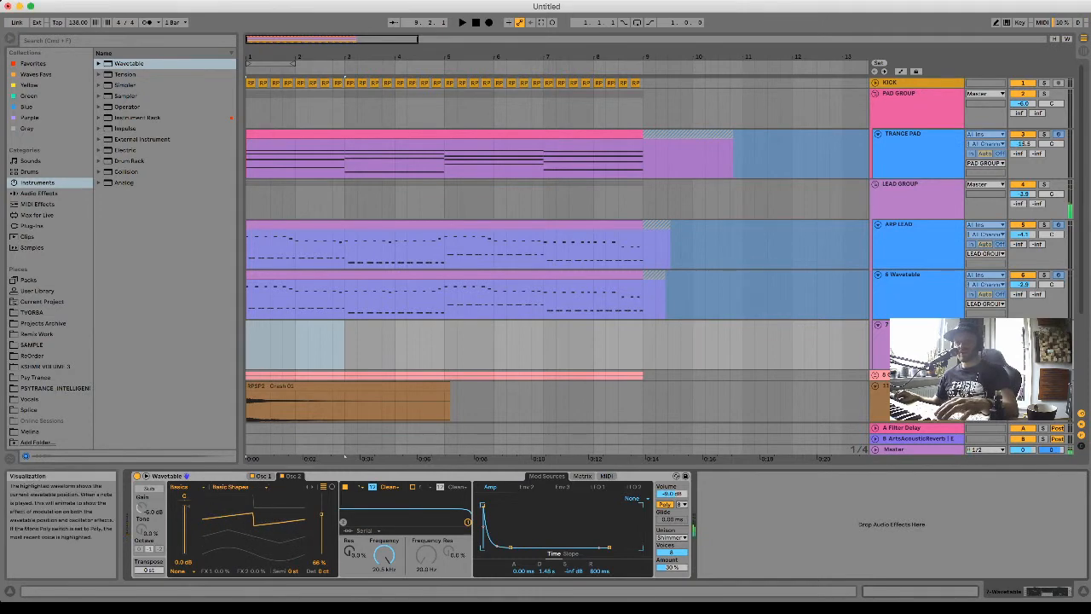
Load the dual-saw wavetable from the Vintage category on oscillator 2 and raise its position to about 89%.
{"action": "left_click", "coordinate": [324, 485]}
{"action": "left_click", "coordinate": [323, 486]}
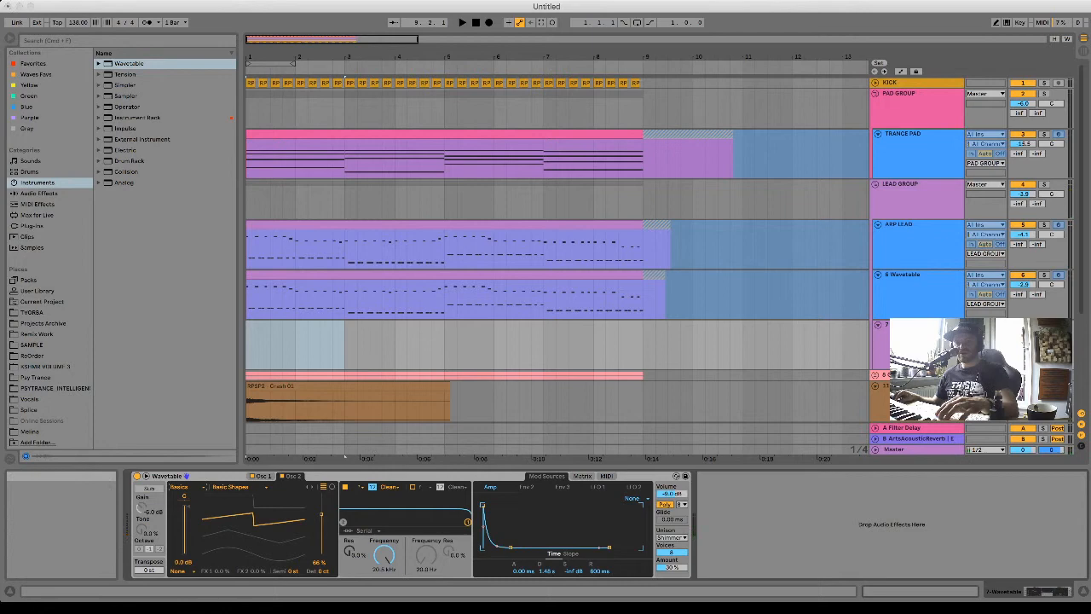
{"action": "left_click", "coordinate": [180, 486]}
{"action": "left_click_drag", "start_coordinate": [322, 514], "coordinate": [322, 500]}
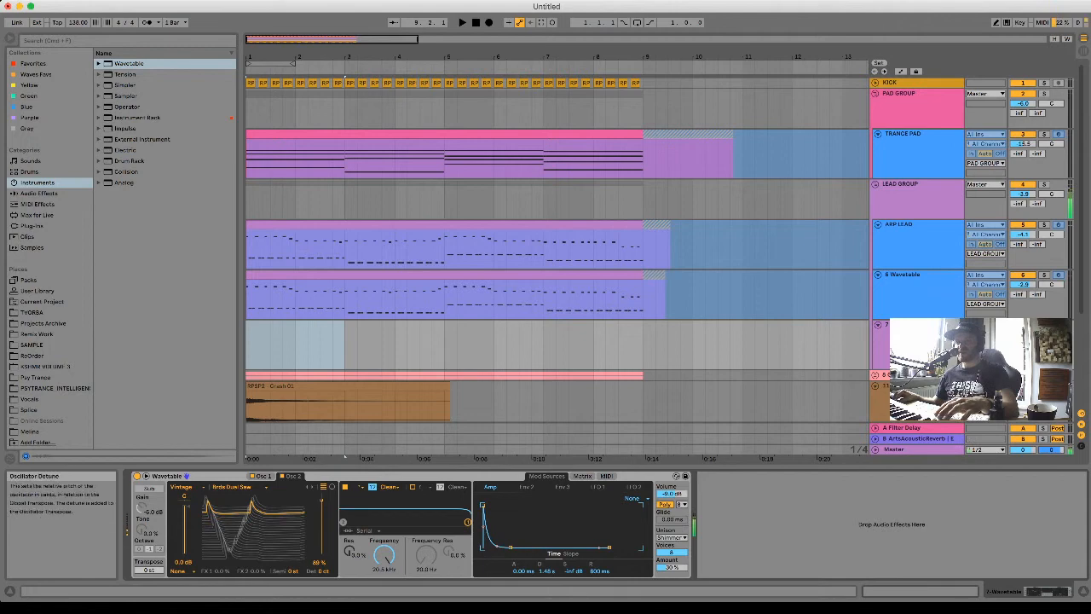
Raise the unison amount to 37% and detune oscillator 2 by 18 ct and oscillator 1 by -18 ct.
{"action": "left_click_drag", "start_coordinate": [671, 567], "coordinate": [671, 546]}
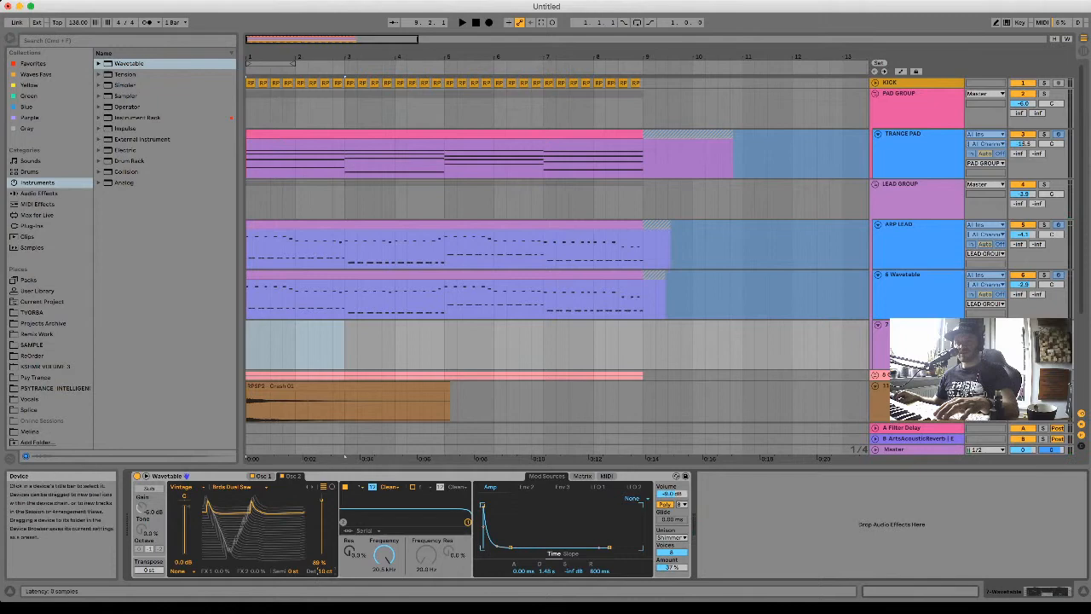
{"action": "left_click", "coordinate": [260, 475]}
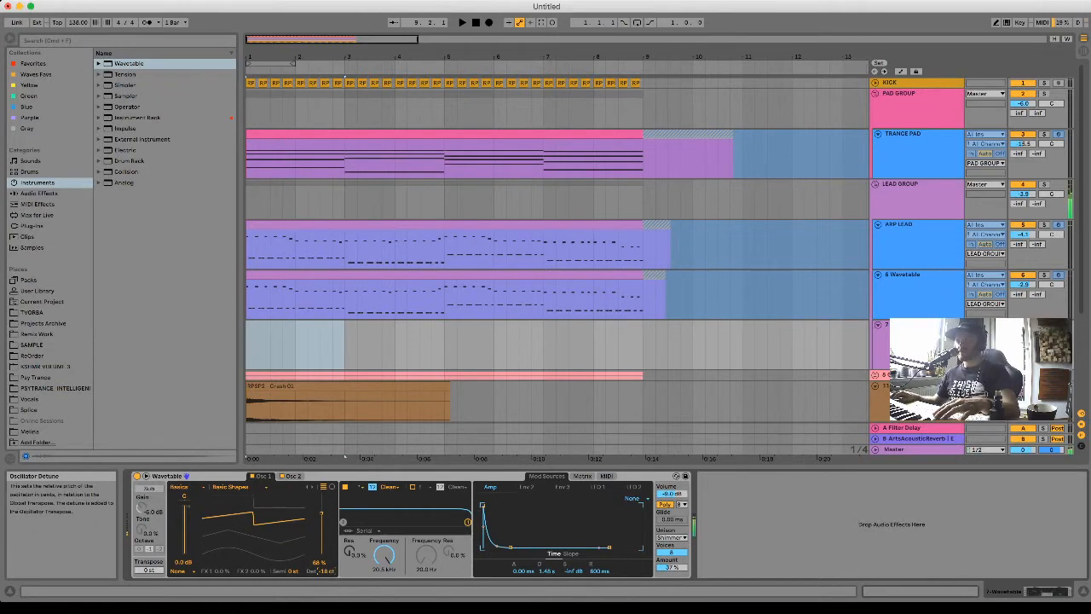
Switch off EQ Eight on LEAD GROUP and check the 6 Wavetable's instrument against the group's effects chain.
{"action": "left_click", "coordinate": [916, 198]}
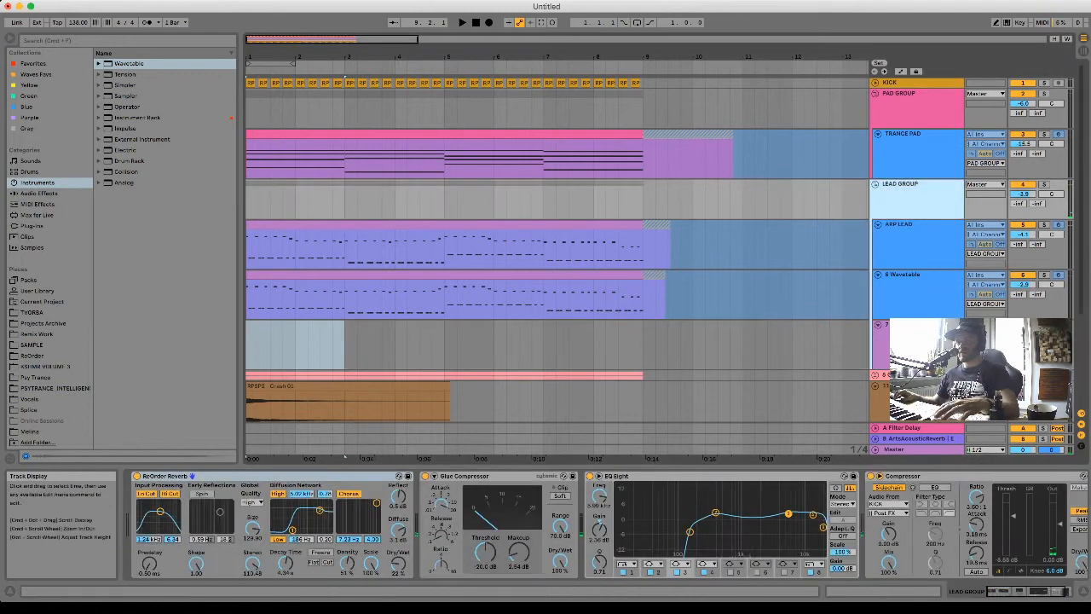
{"action": "left_click", "coordinate": [590, 476]}
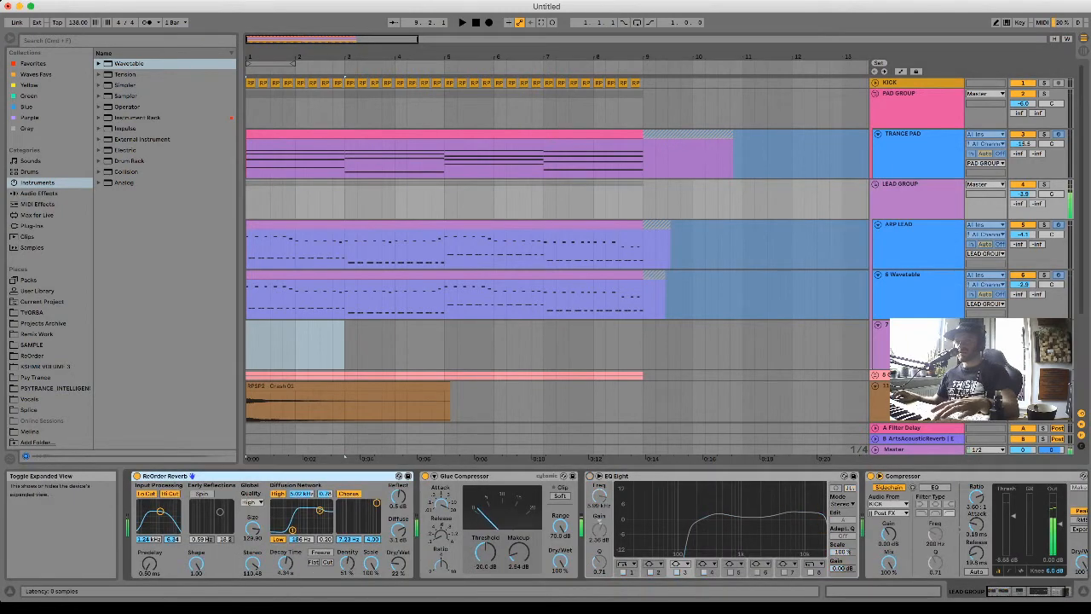
{"action": "left_click", "coordinate": [916, 292]}
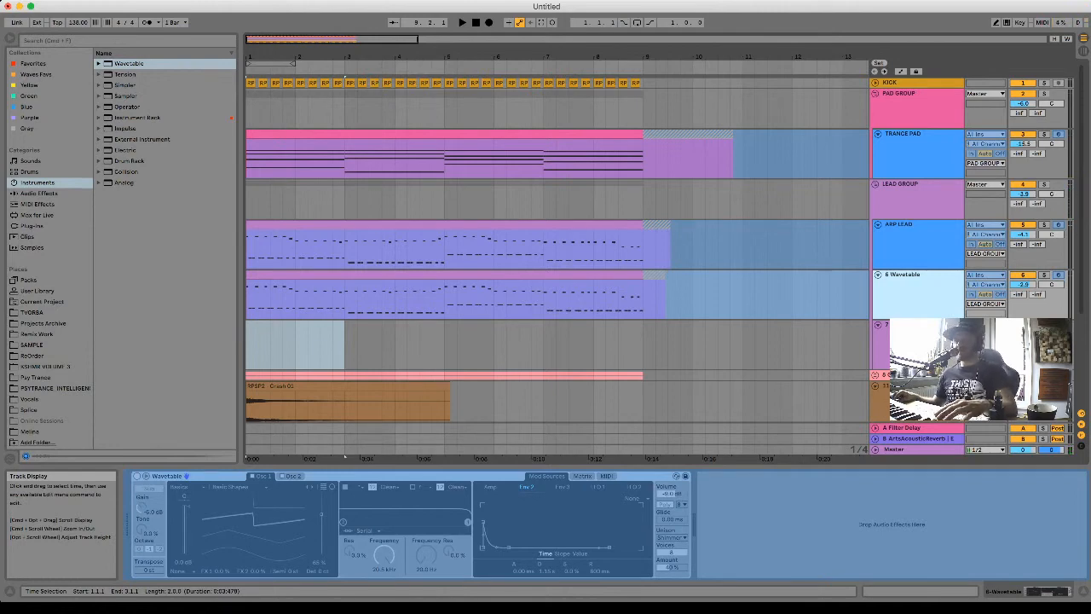
{"action": "left_click", "coordinate": [917, 189]}
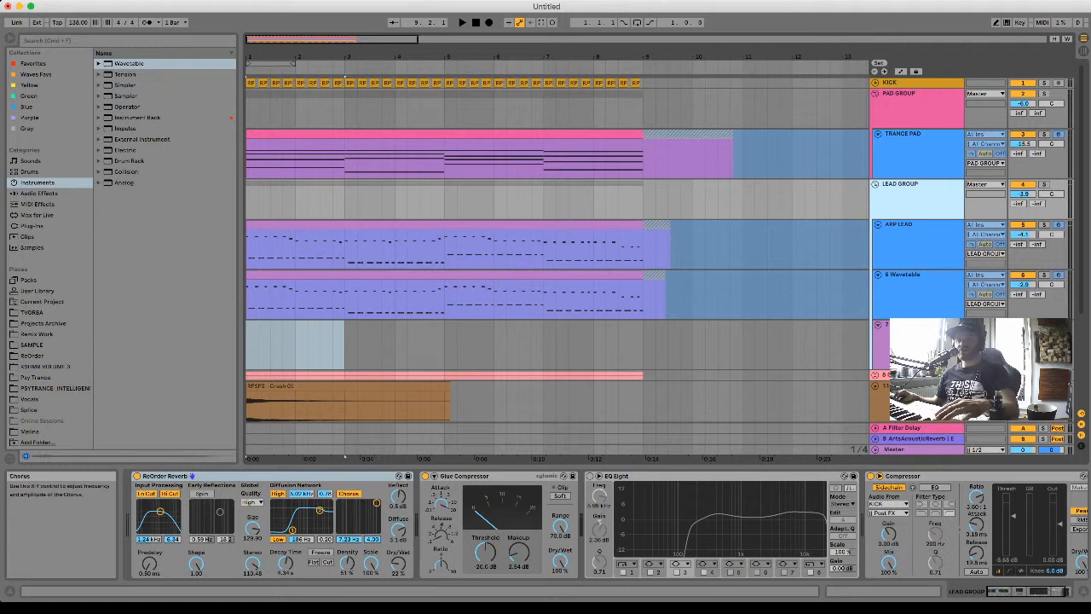
{"action": "left_click", "coordinate": [247, 476]}
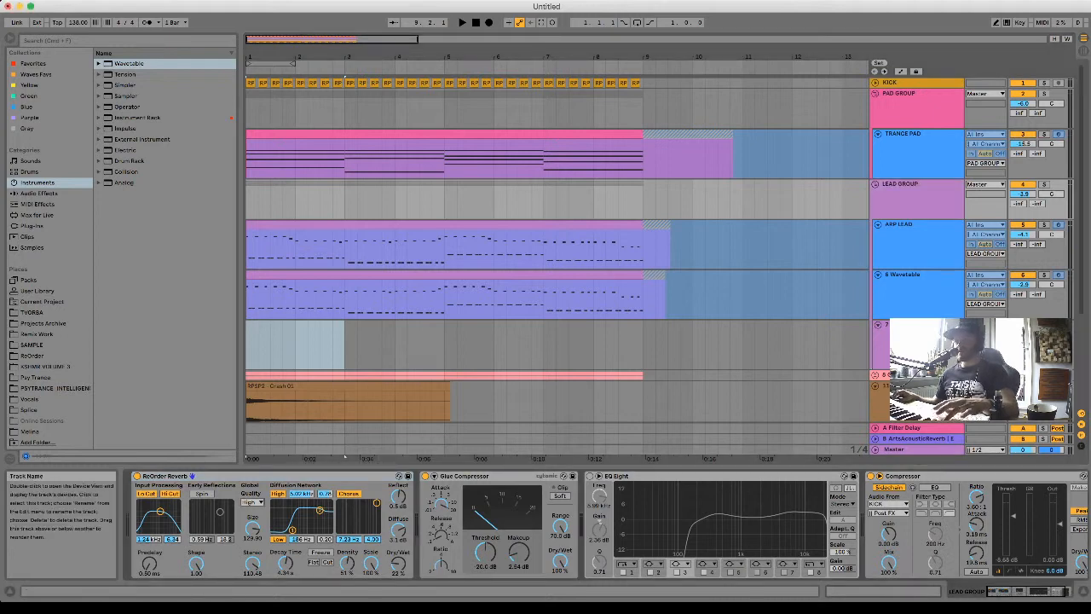
{"action": "left_click", "coordinate": [247, 477]}
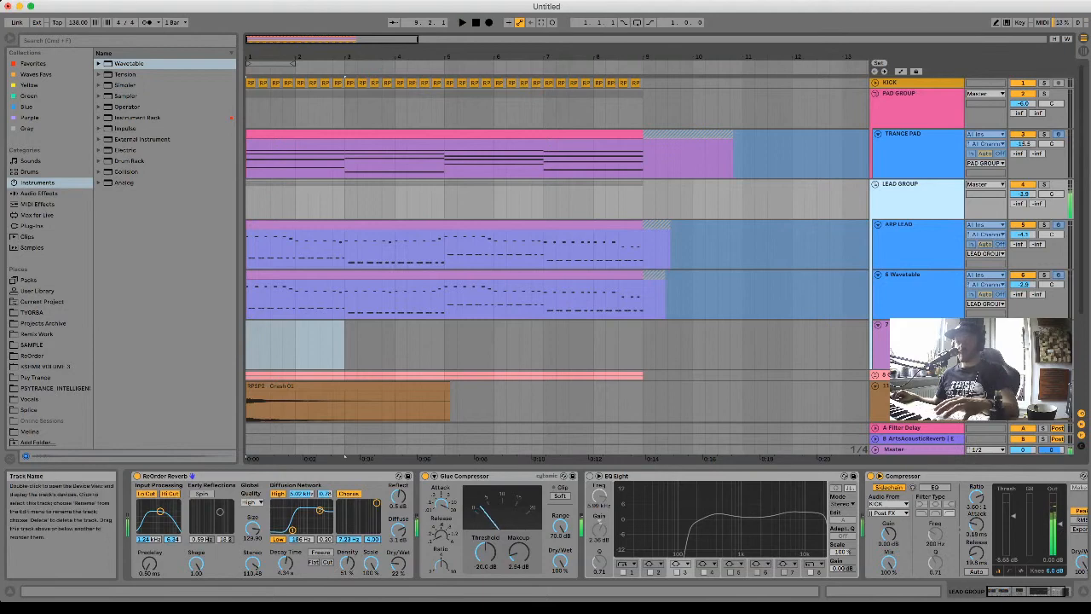
Shorten the amp envelope decay of track 7's Wavetable to about 790 ms and raise its sustain slightly.
{"action": "left_click", "coordinate": [912, 325]}
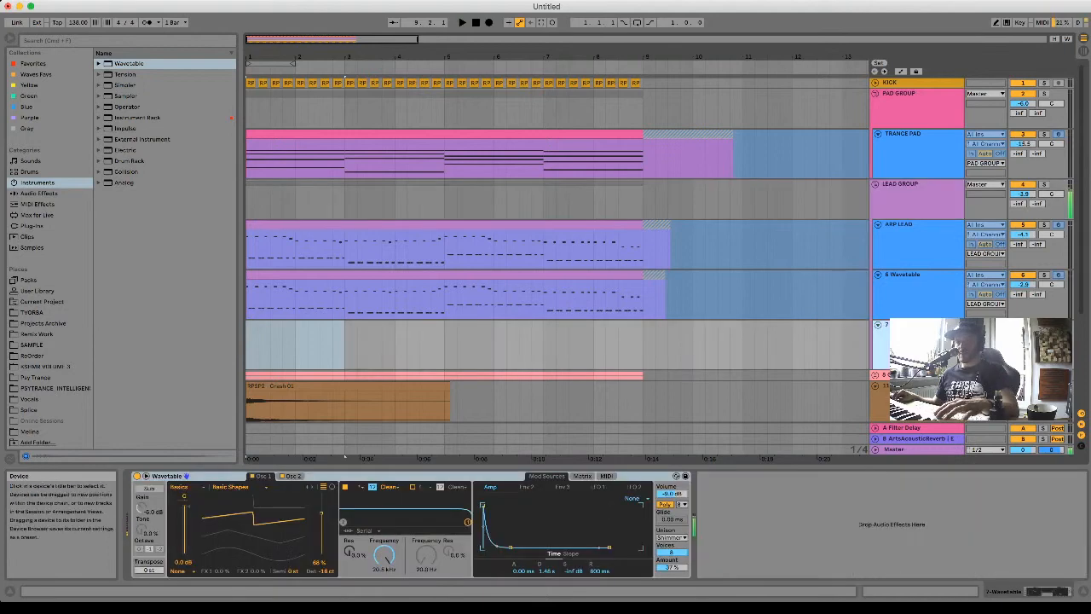
{"action": "mouse_move", "coordinate": [510, 546]}
{"action": "left_mouse_down"}
{"action": "mouse_move", "coordinate": [520, 542]}
{"action": "mouse_move", "coordinate": [506, 535]}
{"action": "left_mouse_up"}
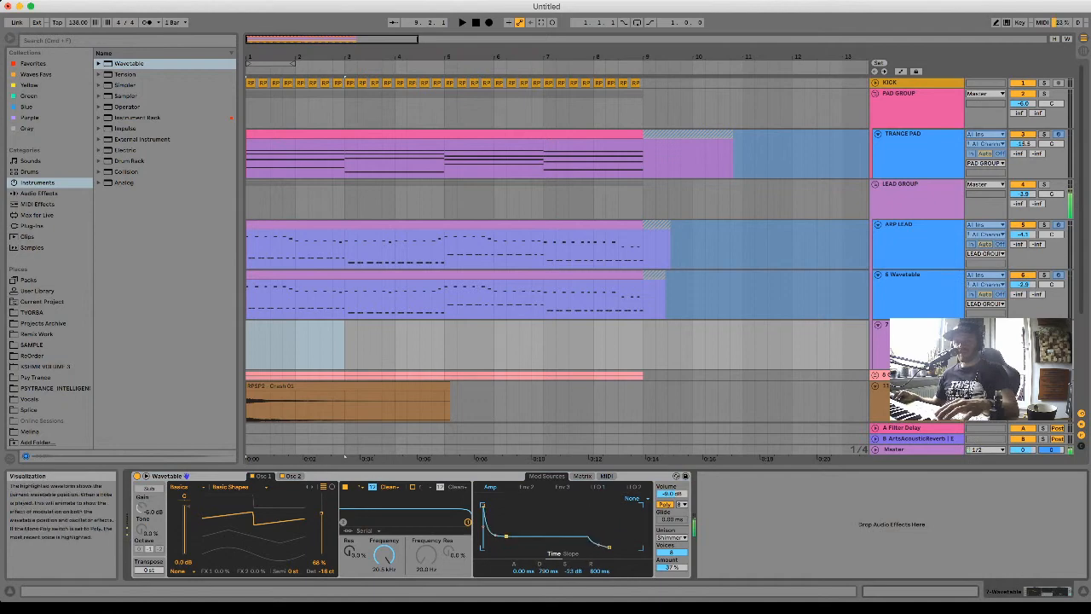
Load the Basic Shapes wavetable from the Basics category on oscillator 2, with its position at about 68%.
{"action": "left_click", "coordinate": [292, 475]}
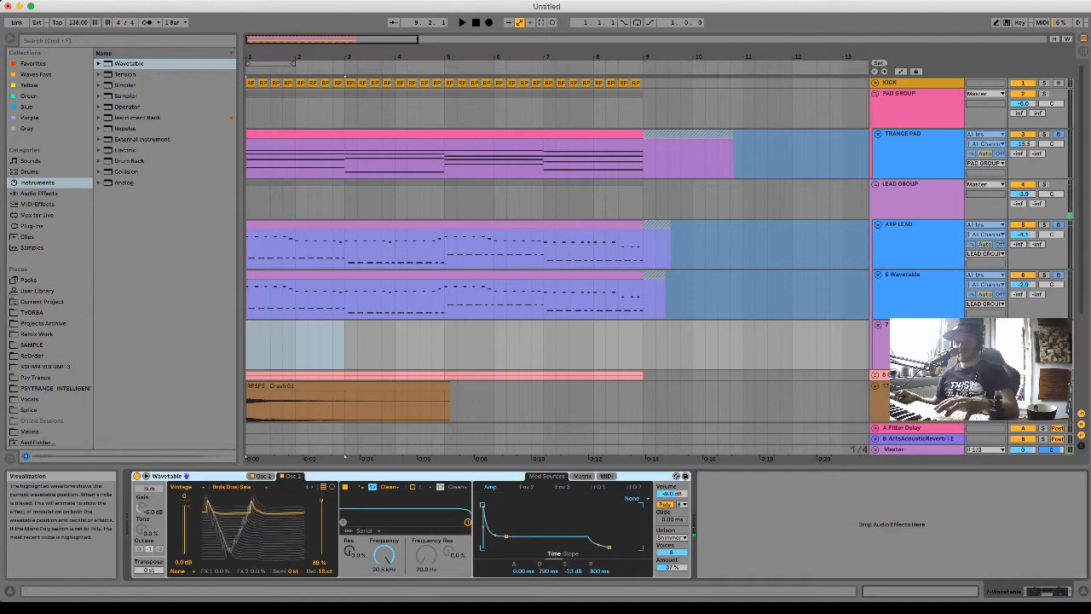
{"action": "mouse_move", "coordinate": [271, 508]}
{"action": "left_mouse_down"}
{"action": "mouse_move", "coordinate": [271, 547]}
{"action": "mouse_move", "coordinate": [271, 529]}
{"action": "left_mouse_up"}
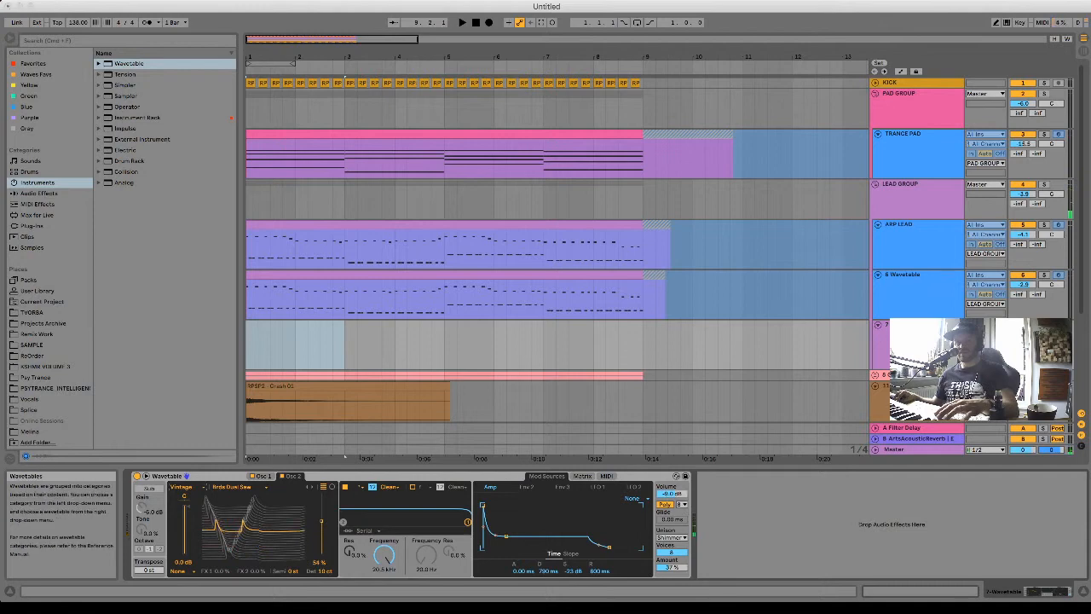
{"action": "left_click", "coordinate": [180, 498]}
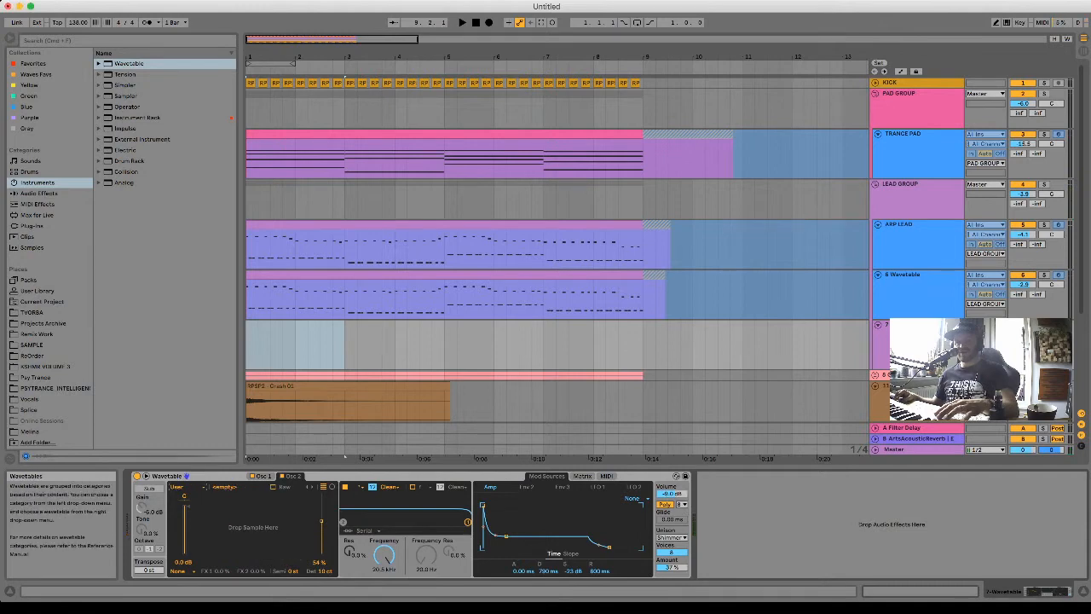
{"action": "left_click", "coordinate": [180, 466]}
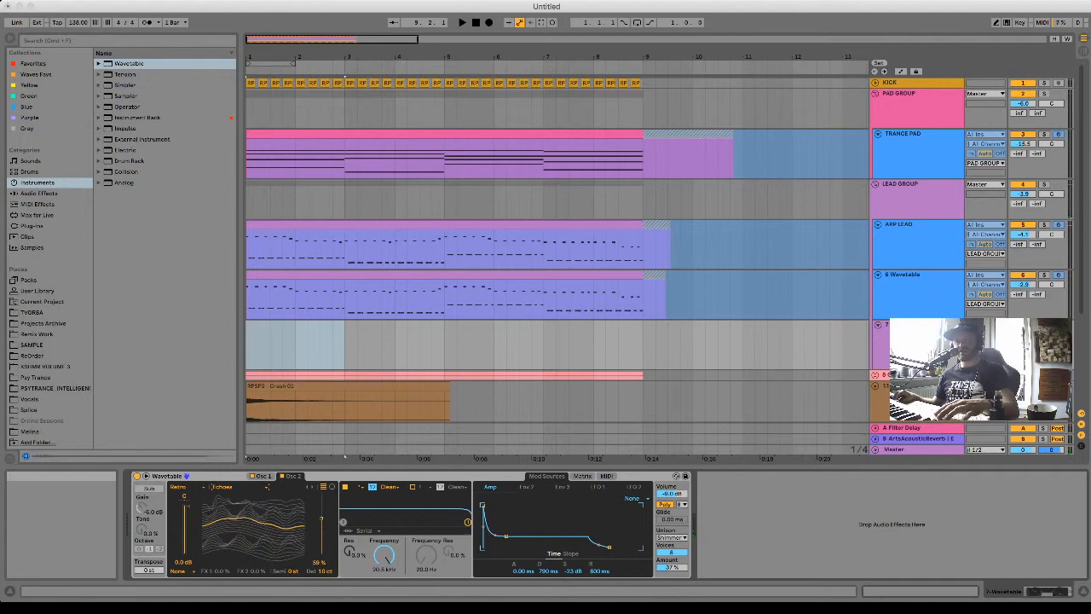
{"action": "left_click", "coordinate": [179, 487]}
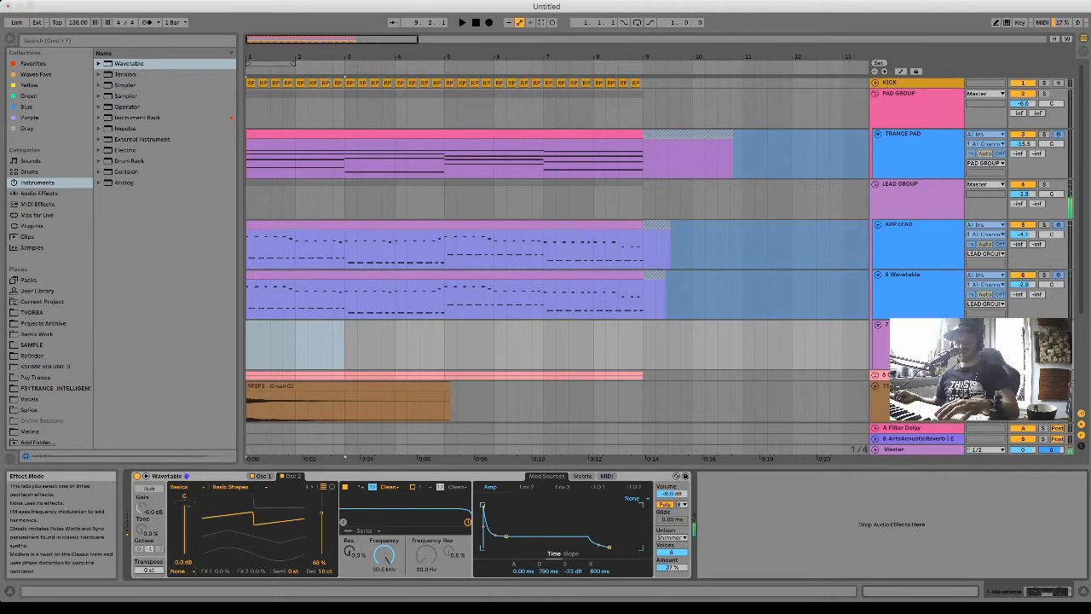
Try the FM, Classic and Modern effect modes on oscillator 2, varying the parameters of each.
{"action": "left_click", "coordinate": [180, 580]}
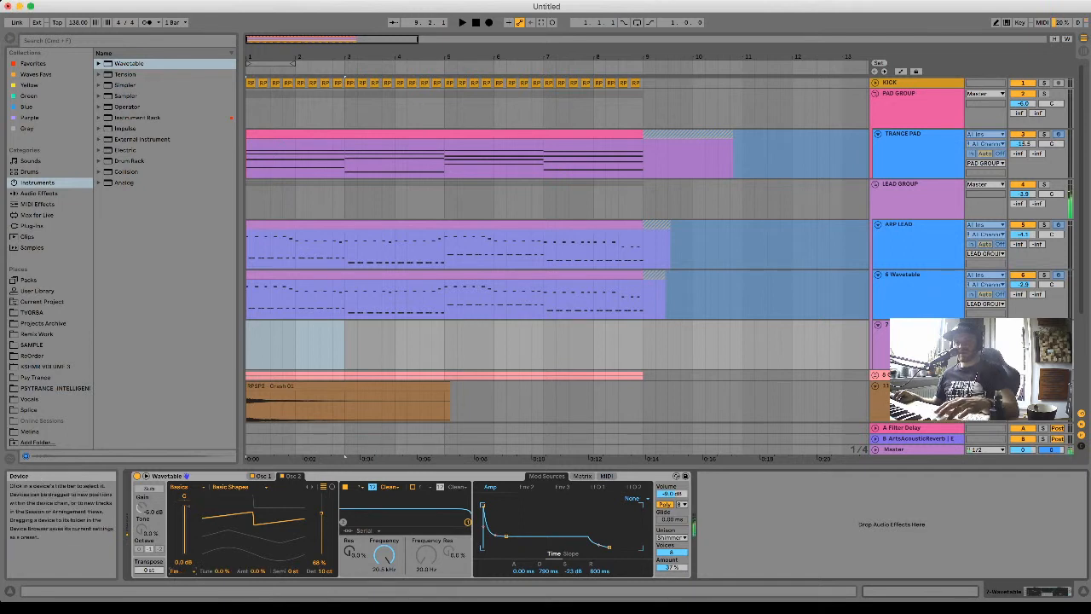
{"action": "left_click_drag", "start_coordinate": [220, 571], "coordinate": [221, 556]}
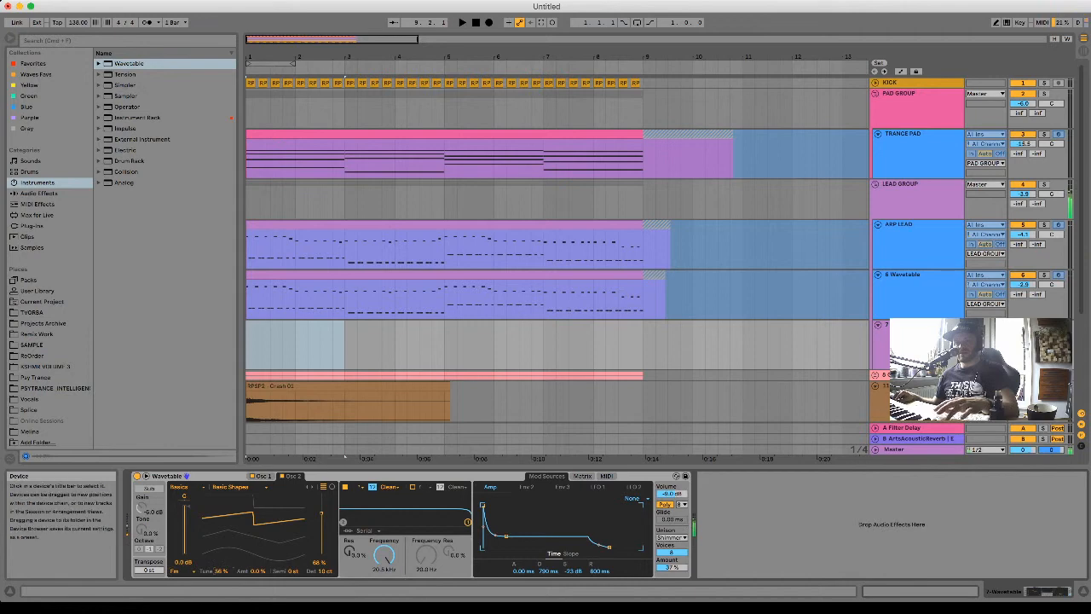
{"action": "mouse_move", "coordinate": [263, 571]}
{"action": "left_mouse_down"}
{"action": "mouse_move", "coordinate": [263, 551]}
{"action": "mouse_move", "coordinate": [263, 570]}
{"action": "left_mouse_up"}
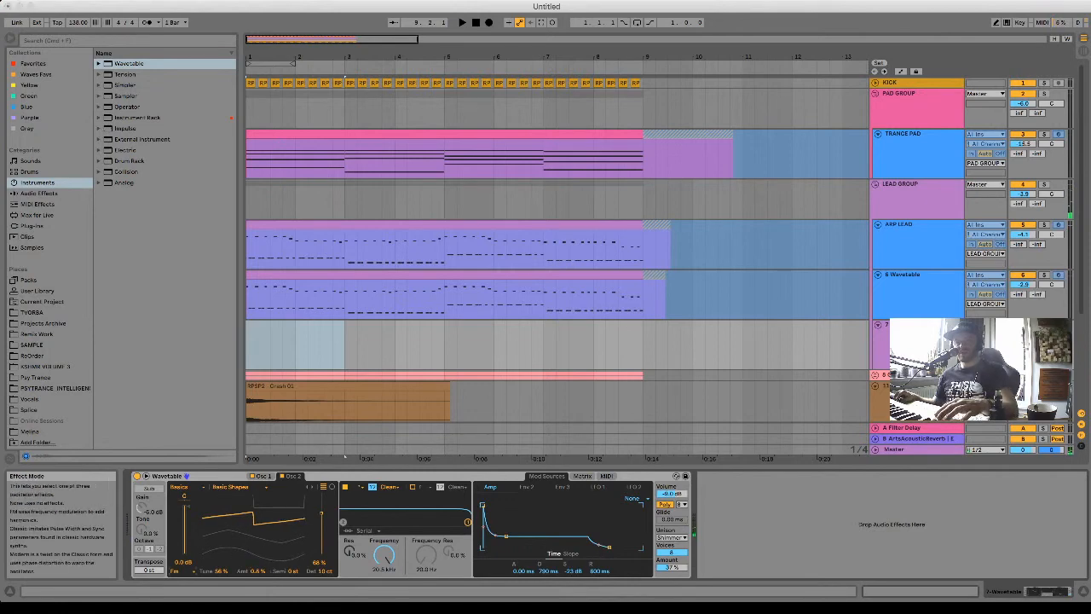
{"action": "left_click", "coordinate": [182, 580]}
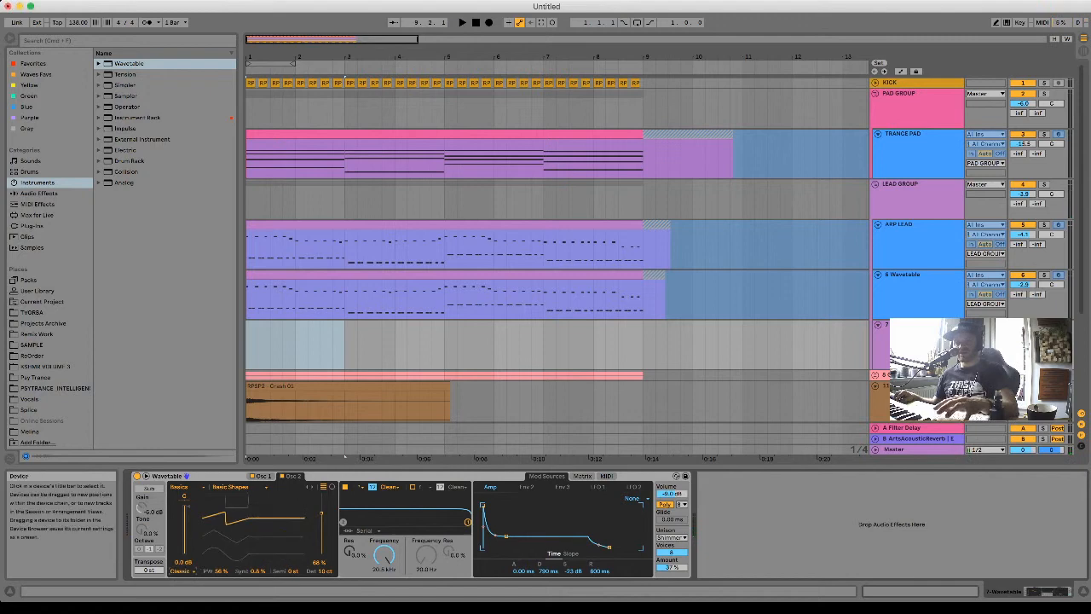
{"action": "left_click_drag", "start_coordinate": [220, 571], "coordinate": [254, 552]}
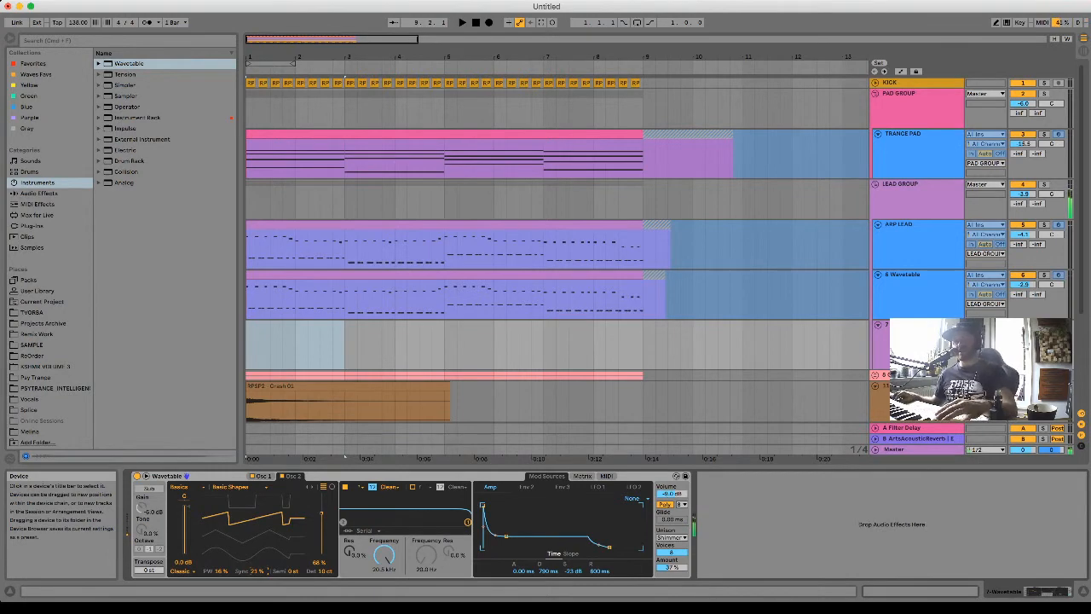
{"action": "left_click_drag", "start_coordinate": [254, 570], "coordinate": [220, 487]}
{"action": "left_click", "coordinate": [183, 571]}
{"action": "left_click", "coordinate": [182, 583]}
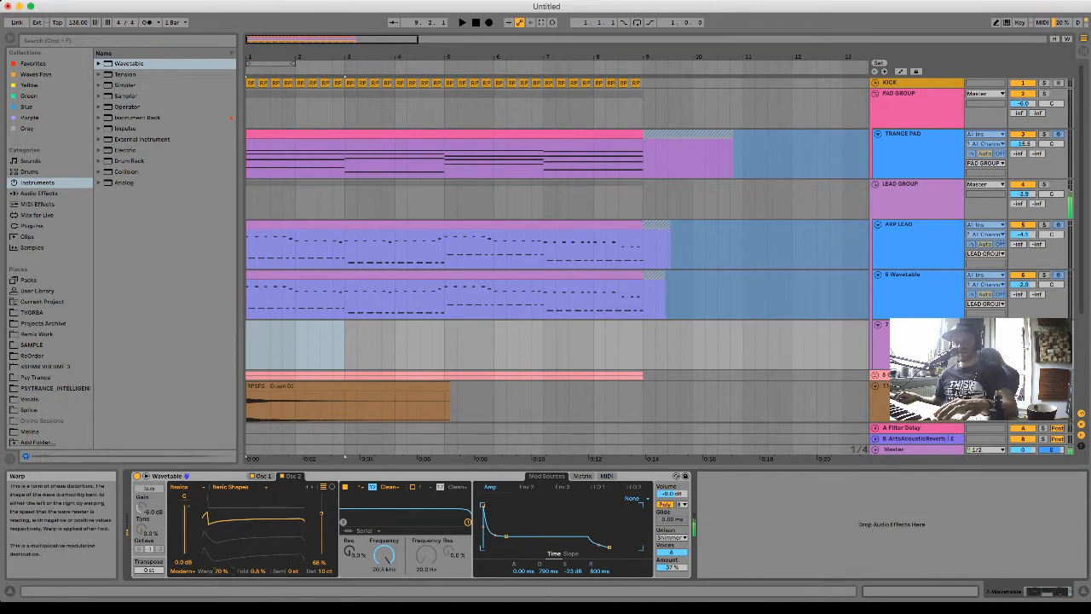
Set oscillator 2's effect mode to FM with a tune of 1.6% and an amount of 19%.
{"action": "left_click", "coordinate": [183, 549]}
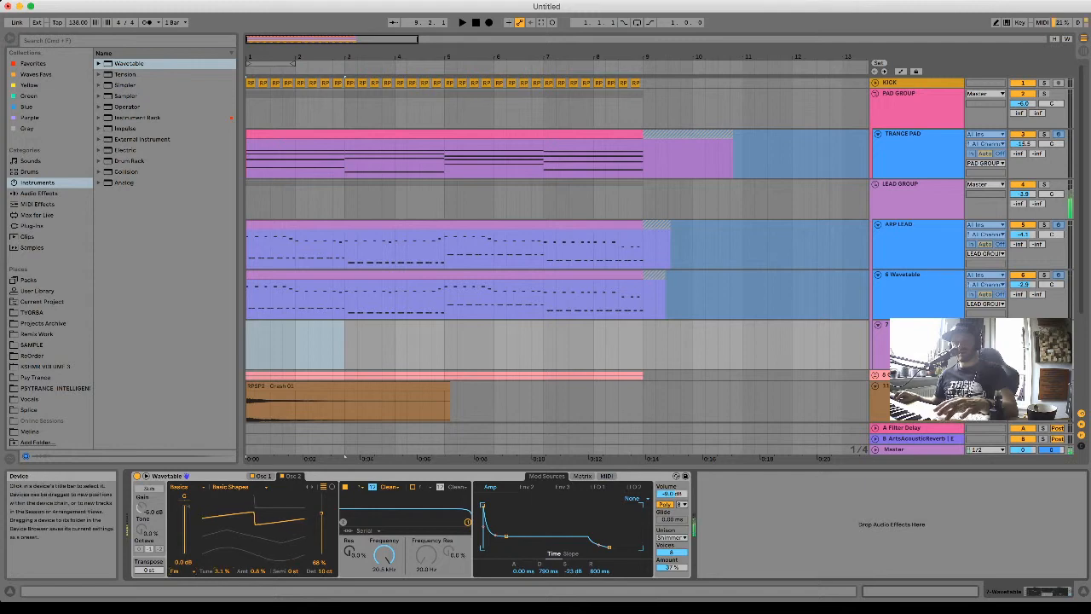
{"action": "left_click_drag", "start_coordinate": [222, 571], "coordinate": [222, 533]}
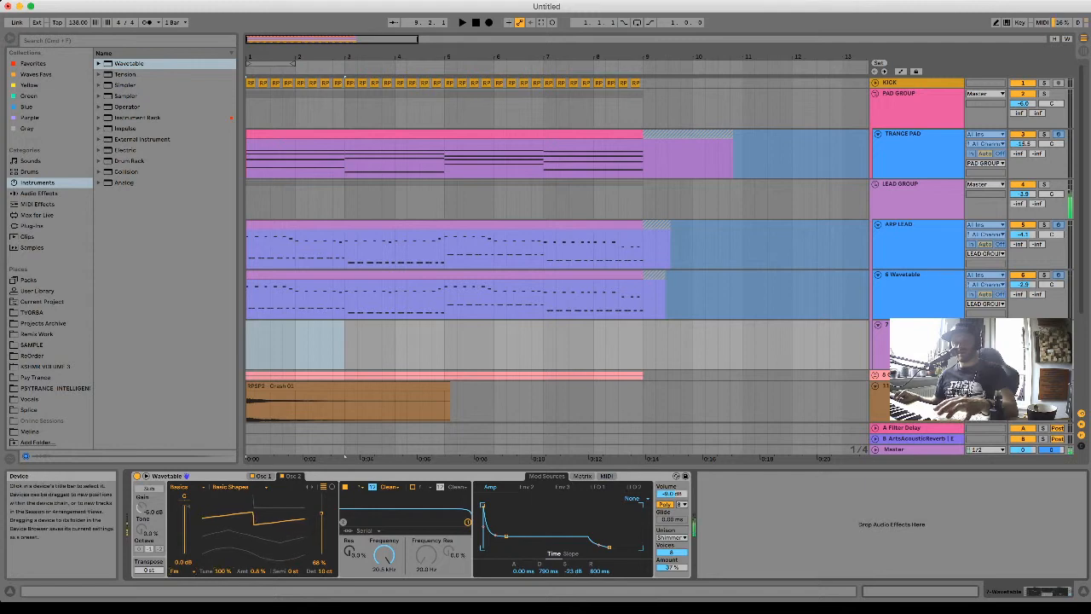
{"action": "left_click_drag", "start_coordinate": [221, 571], "coordinate": [222, 612]}
{"action": "left_click_drag", "start_coordinate": [257, 571], "coordinate": [257, 555]}
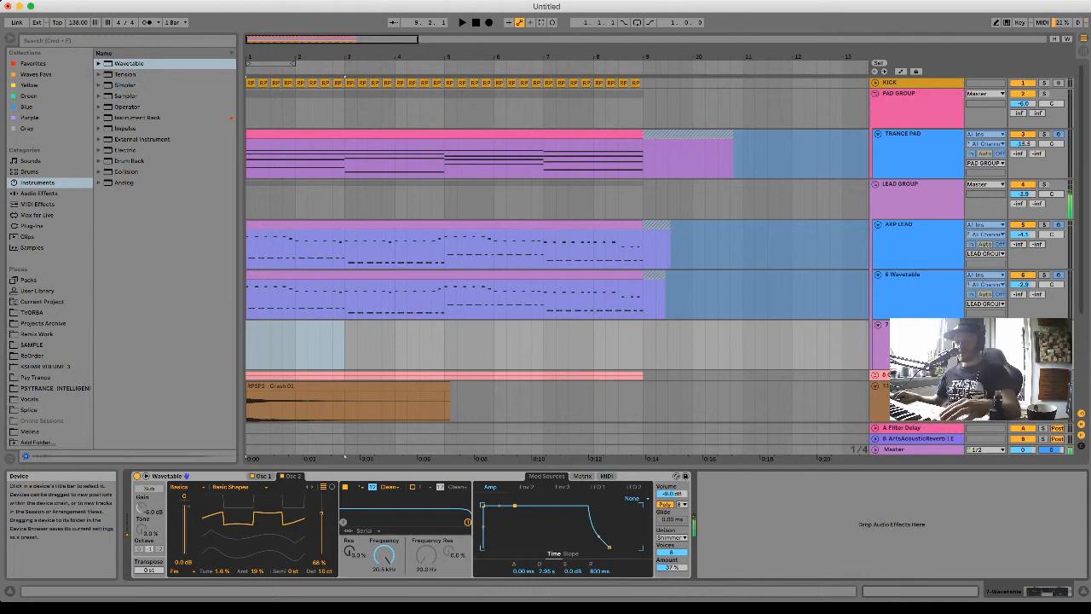
Set the amp envelope's decay to 2.75 s, sustain to -7.9 dB and release to 228 ms, and expand Wavetable's modulation view with the matrix.
{"action": "left_click_drag", "start_coordinate": [608, 547], "coordinate": [597, 546]}
{"action": "left_click_drag", "start_coordinate": [514, 505], "coordinate": [514, 520]}
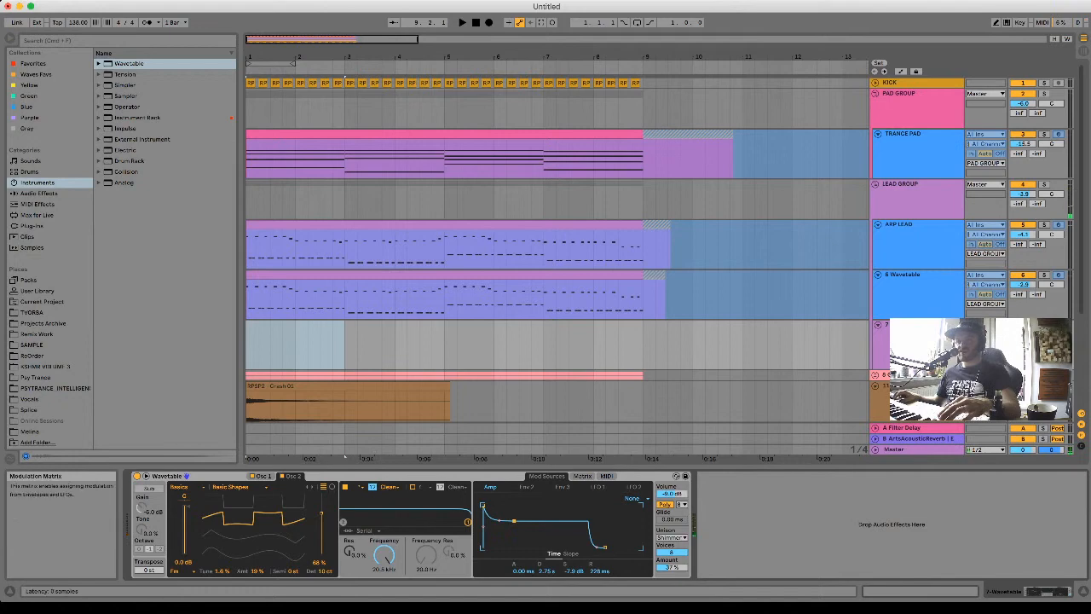
{"action": "left_click", "coordinate": [582, 476]}
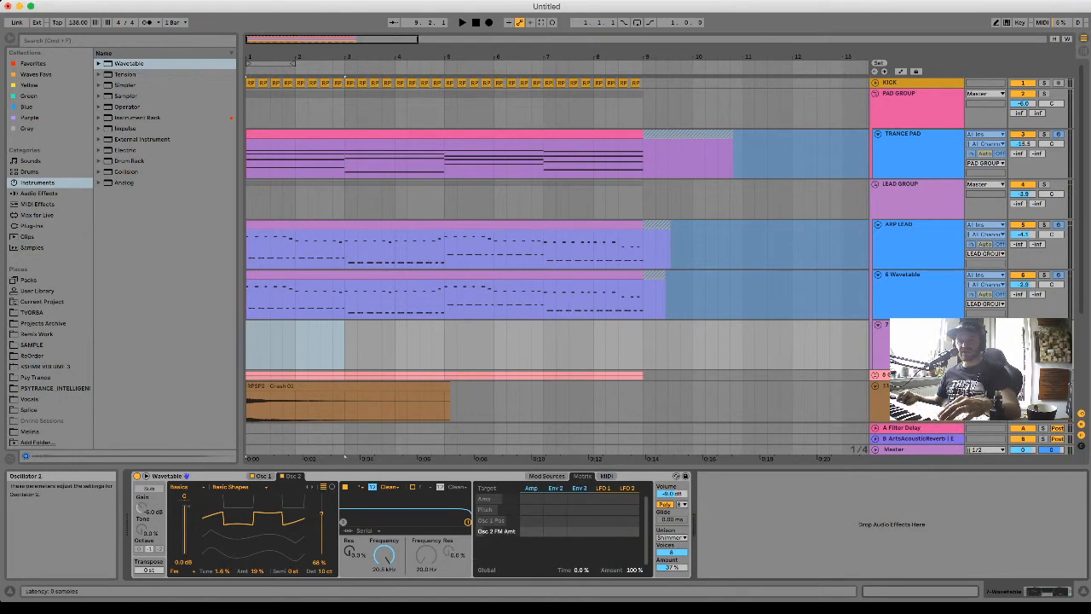
{"action": "left_click", "coordinate": [145, 476]}
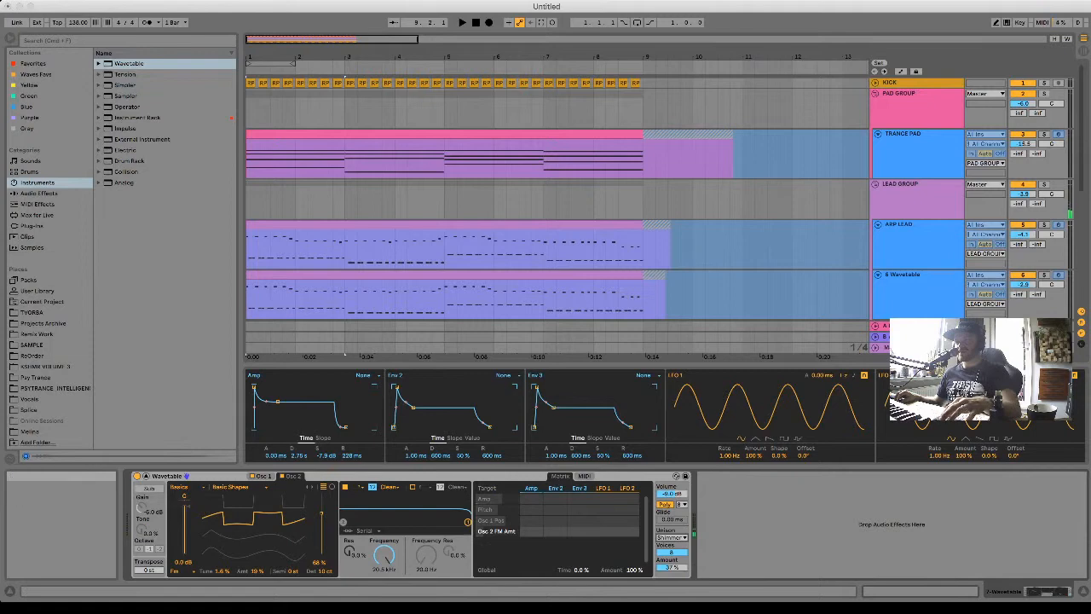
Try the Noise and Classic unison modes, and return to Shimmer.
{"action": "left_click", "coordinate": [670, 548]}
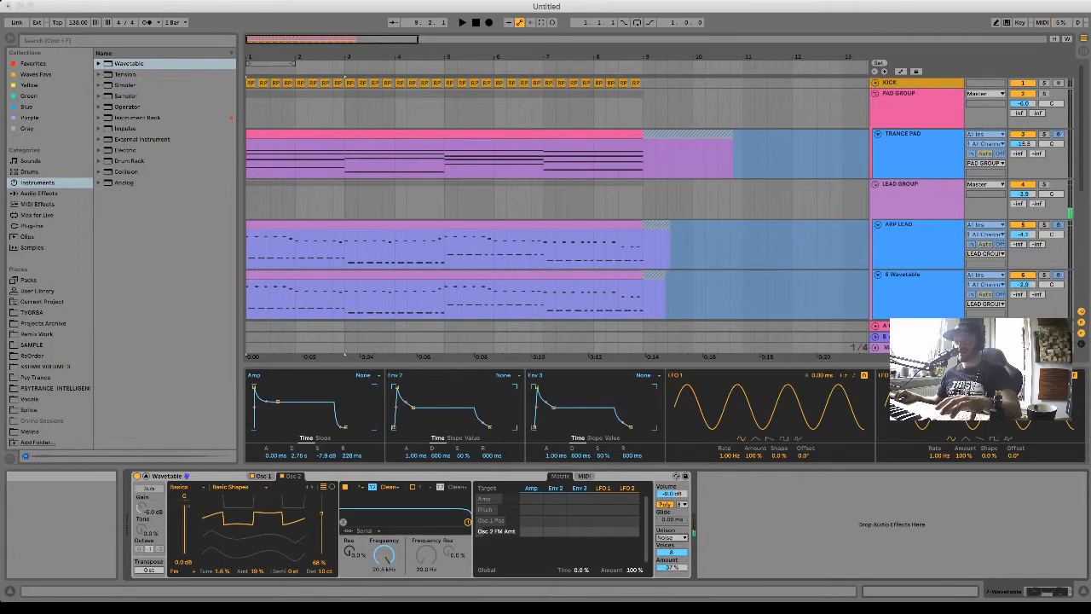
{"action": "left_click", "coordinate": [671, 512]}
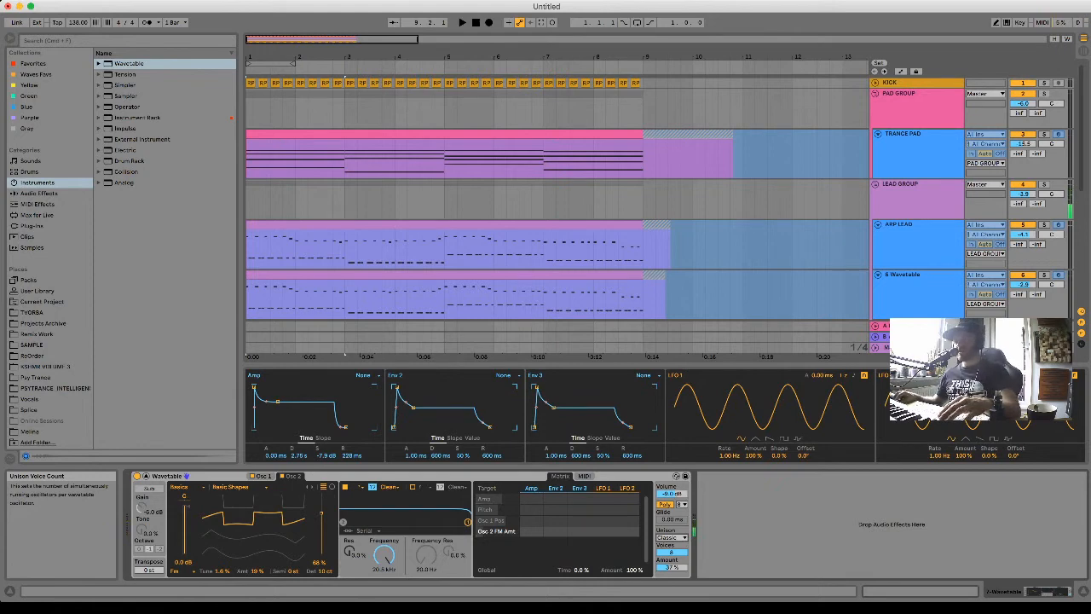
{"action": "left_click", "coordinate": [672, 538]}
{"action": "left_click", "coordinate": [672, 548]}
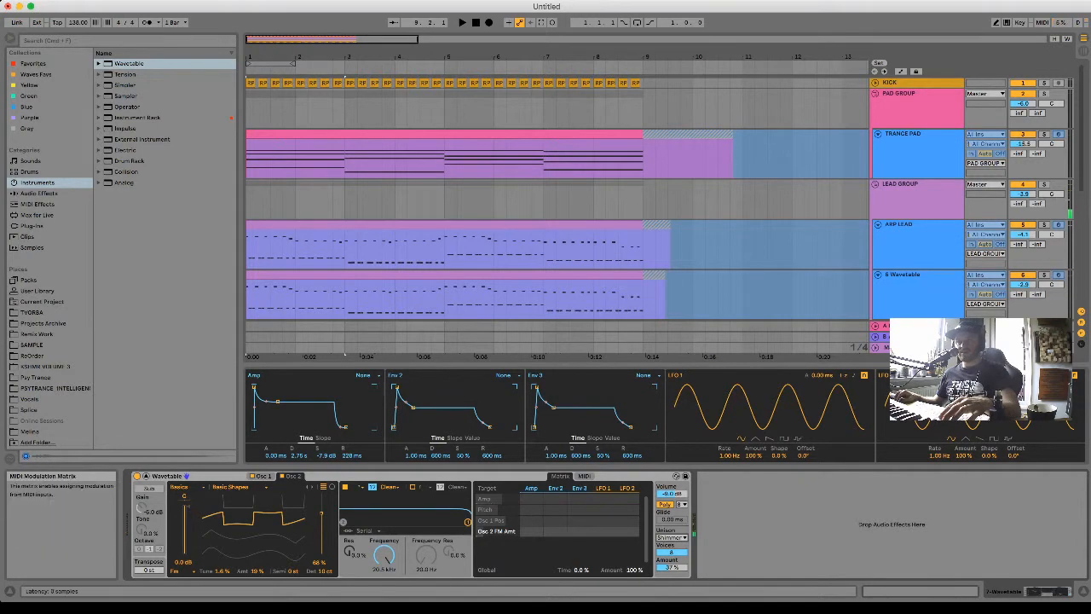
Modulate the wavetable positions with LFO 1, assigning 2.0 to oscillator 2 and -2.0 to oscillator 1.
{"action": "left_click", "coordinate": [584, 476]}
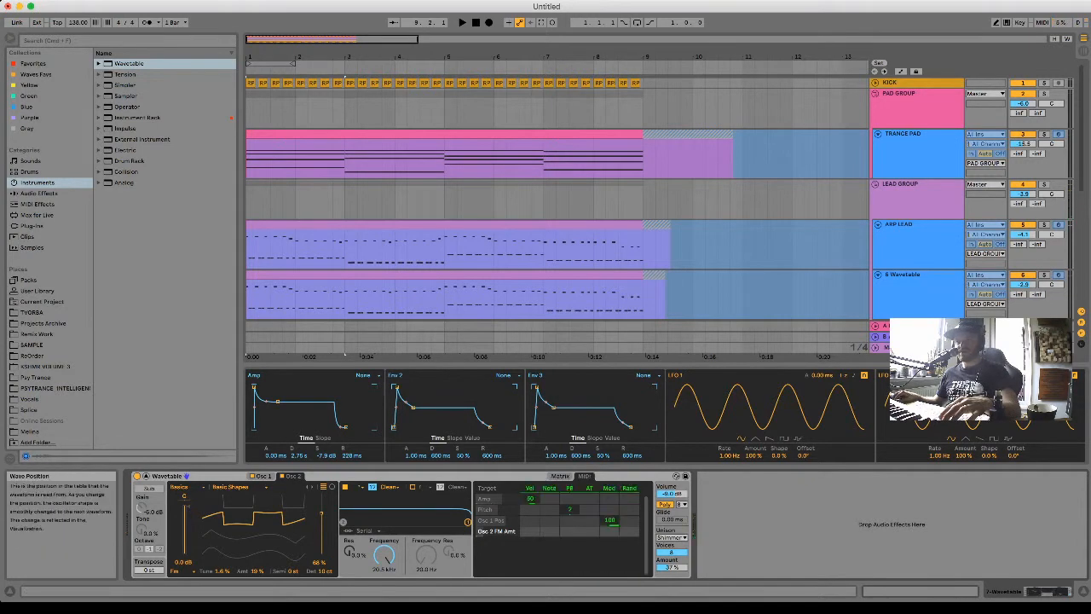
{"action": "left_click", "coordinate": [559, 475]}
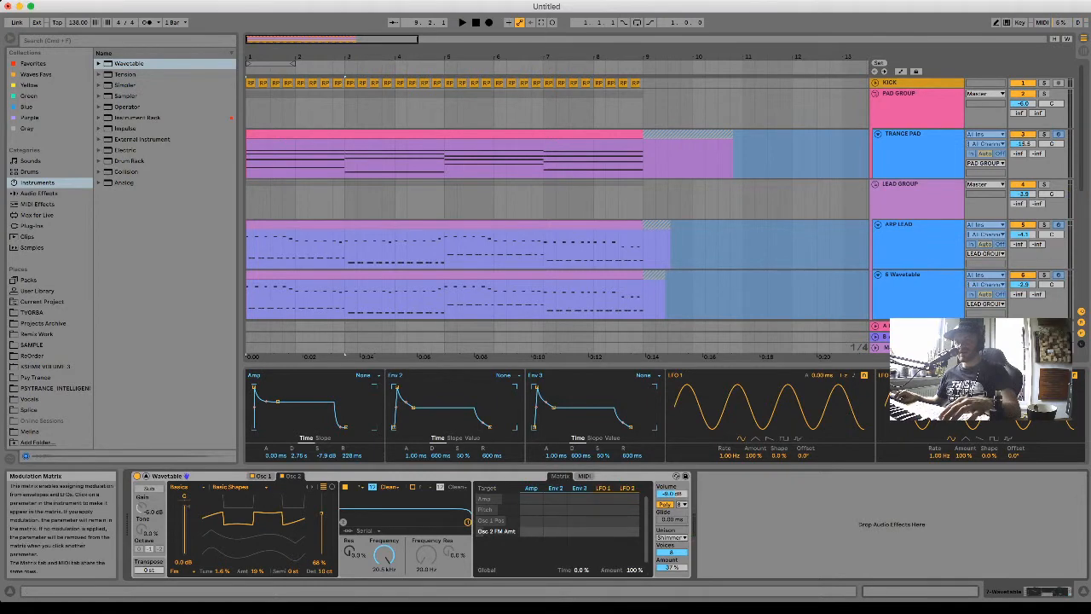
{"action": "left_click", "coordinate": [321, 514]}
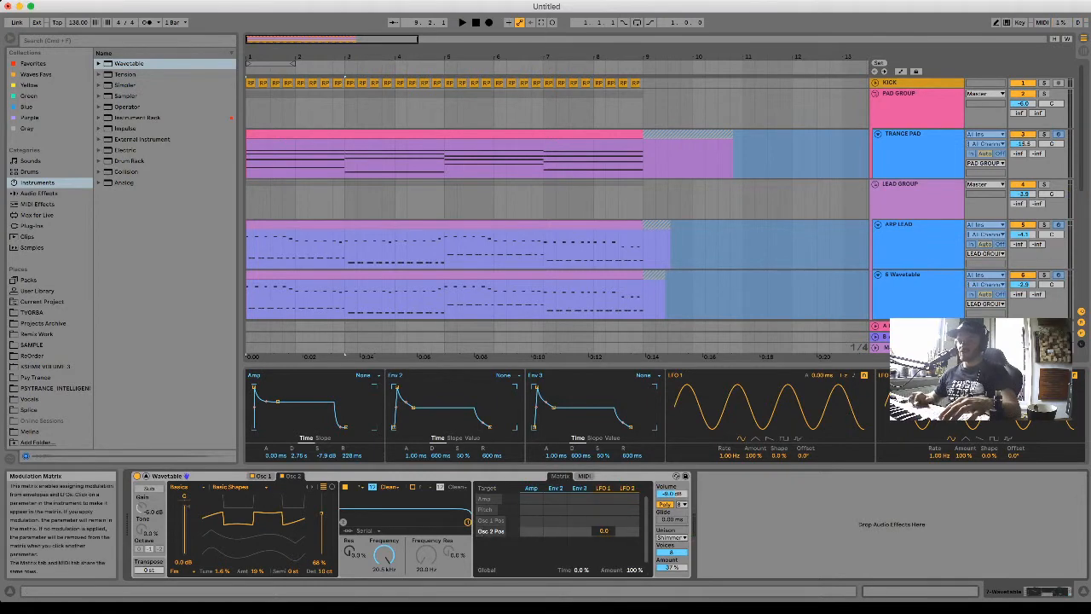
{"action": "left_click_drag", "start_coordinate": [603, 530], "coordinate": [604, 521]}
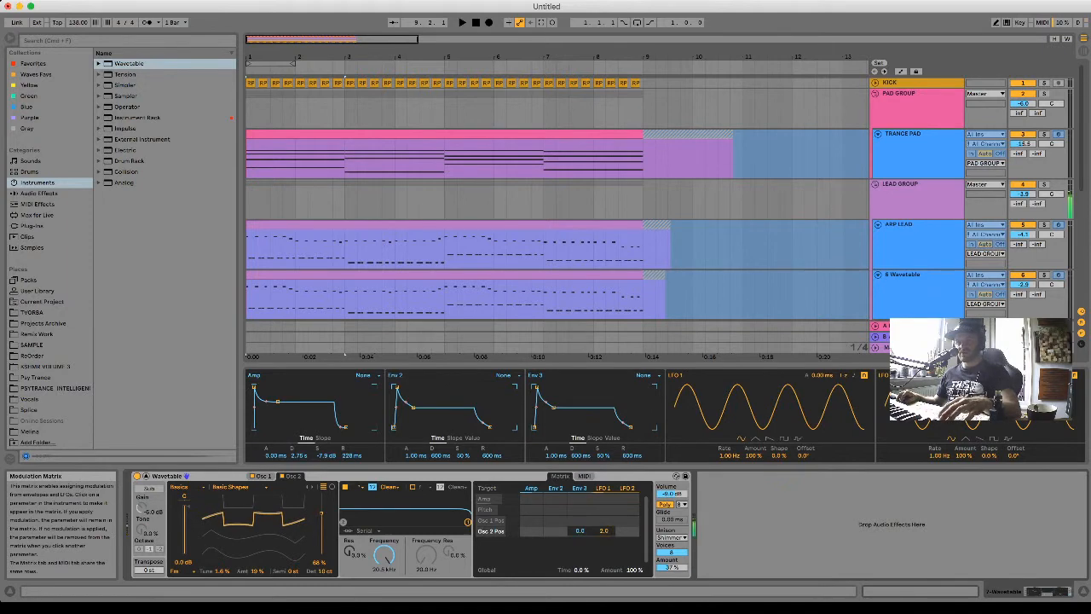
{"action": "left_click", "coordinate": [260, 475]}
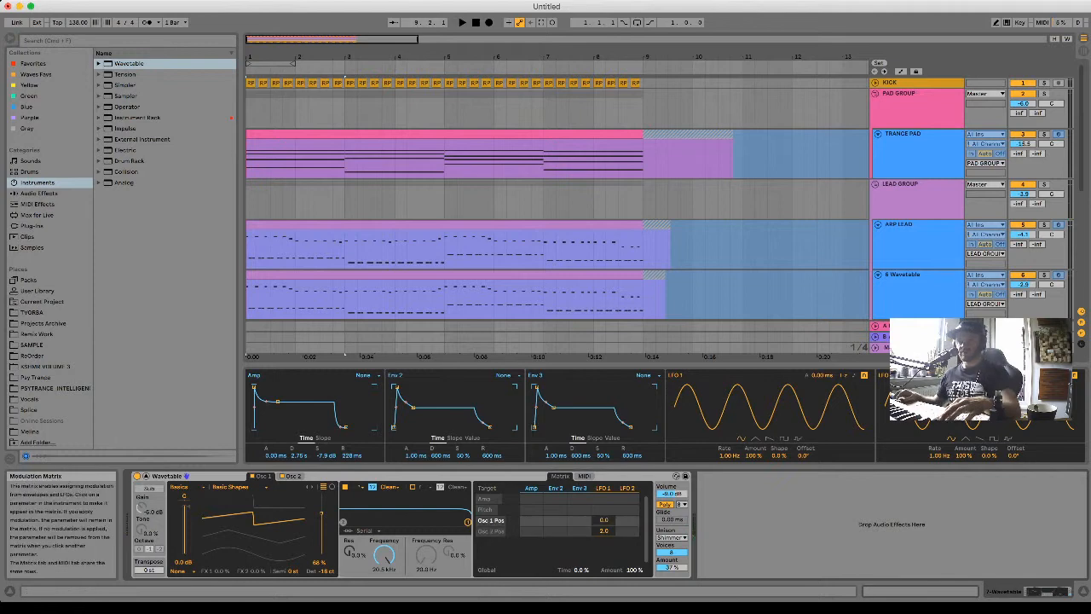
{"action": "left_click_drag", "start_coordinate": [605, 520], "coordinate": [605, 537]}
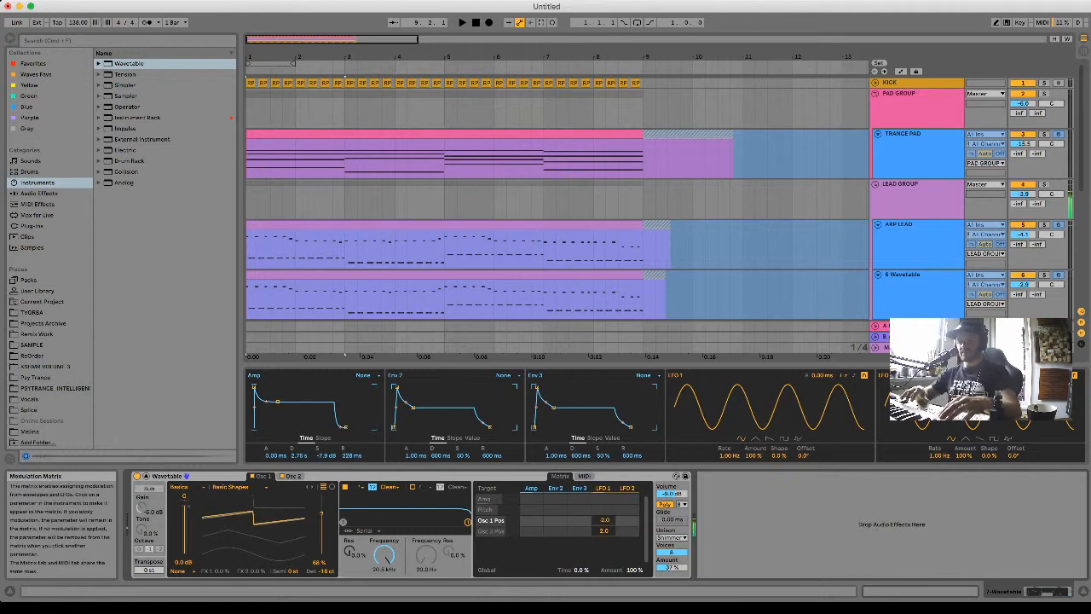
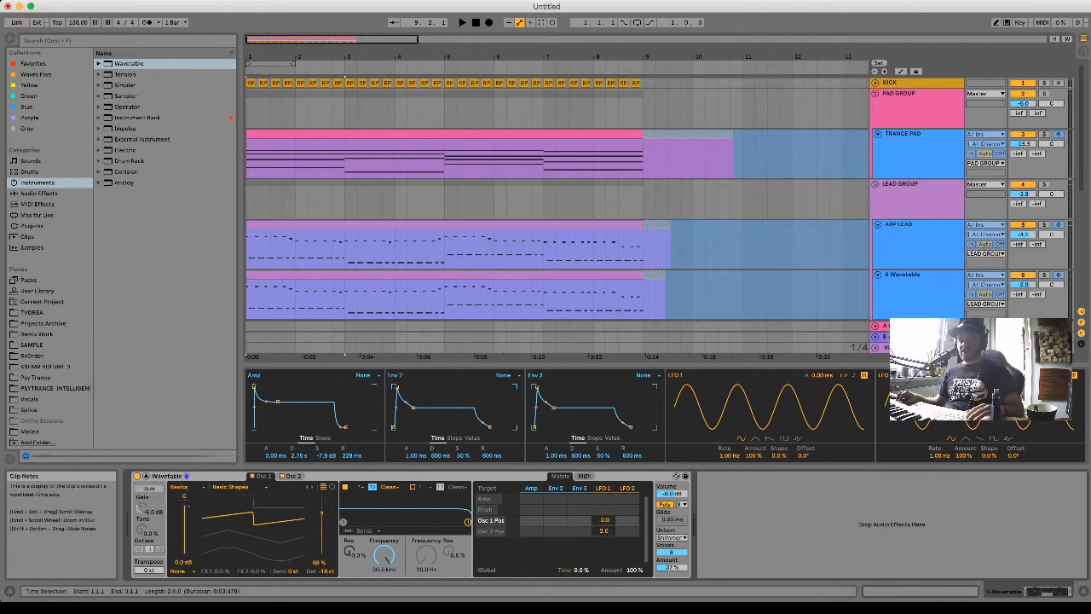
Examine the MIDI notes of the 6 Wavetable and ARP LEAD clips.
{"action": "double_click", "coordinate": [366, 275]}
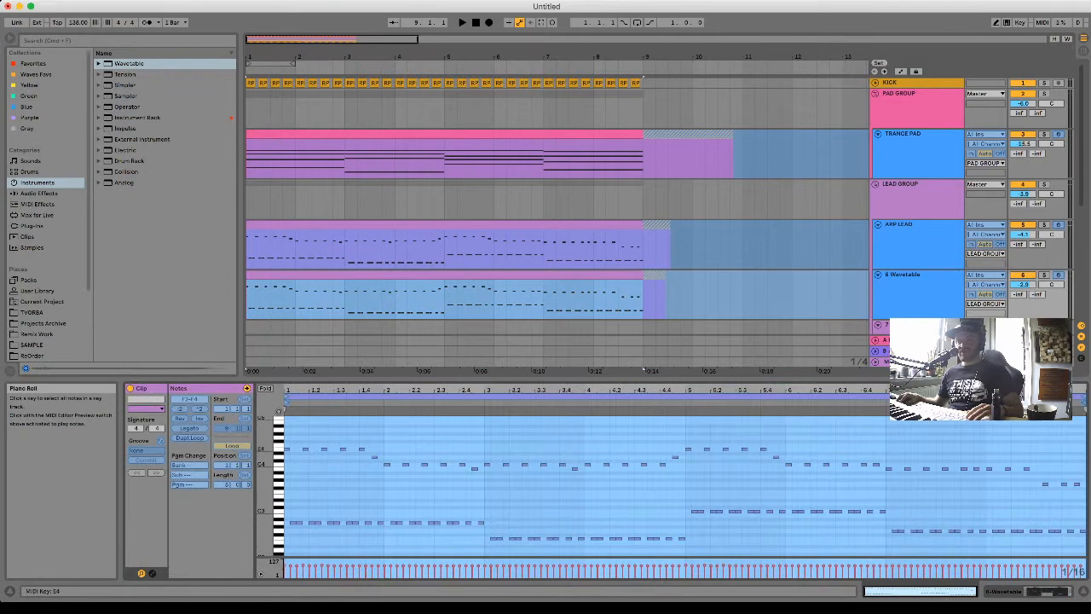
{"action": "key", "text": "Up"}
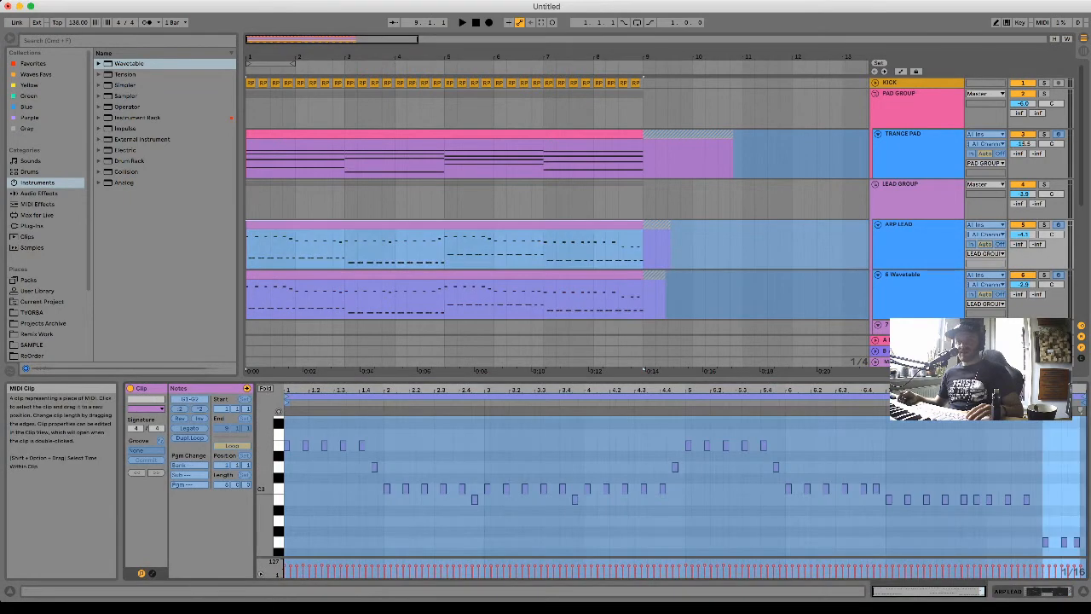
{"action": "scroll", "coordinate": [670, 486], "scroll_direction": "up", "scroll_amount": 5}
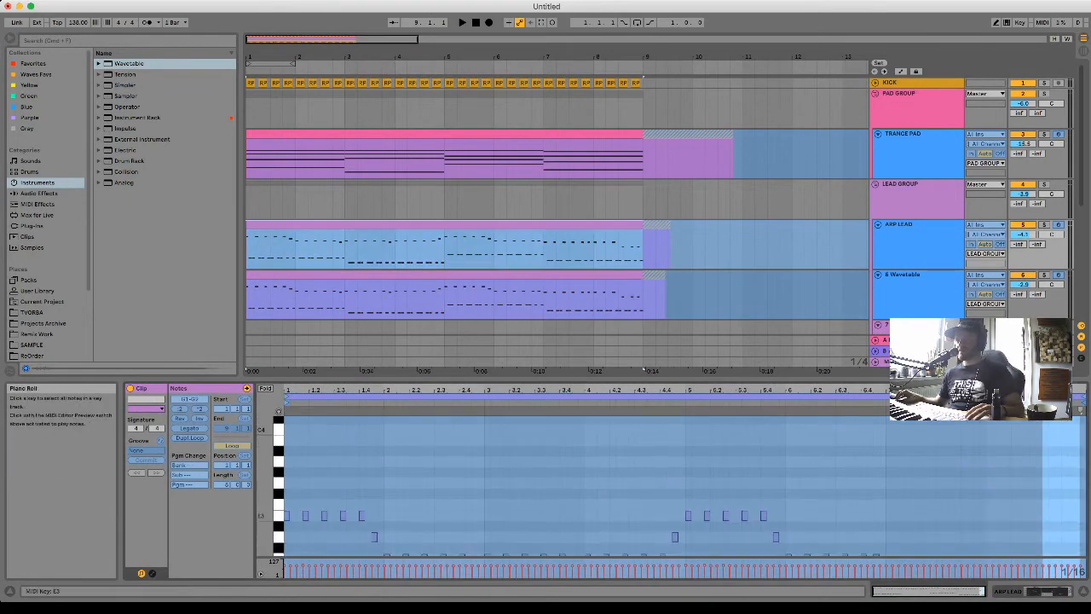
{"action": "scroll", "coordinate": [643, 369], "scroll_direction": "down", "scroll_amount": 6}
Play 6 Wavetable and ARP LEAD soloed one after the other to compare their sounds.
{"action": "key", "text": "shift+Tab"}
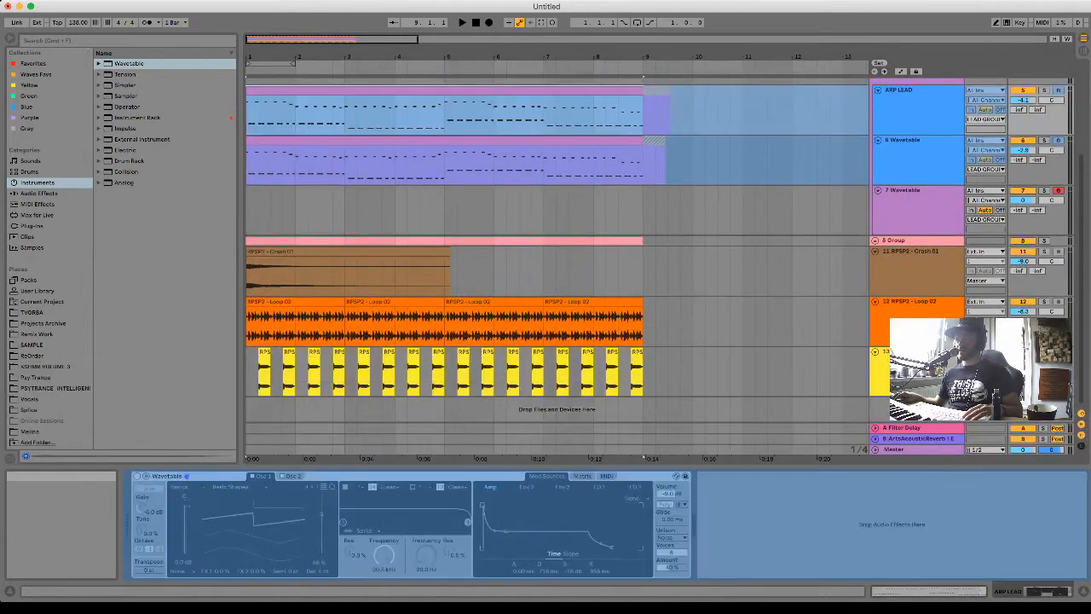
{"action": "scroll", "coordinate": [643, 369], "scroll_direction": "up", "scroll_amount": 1}
{"action": "key", "text": "space"}
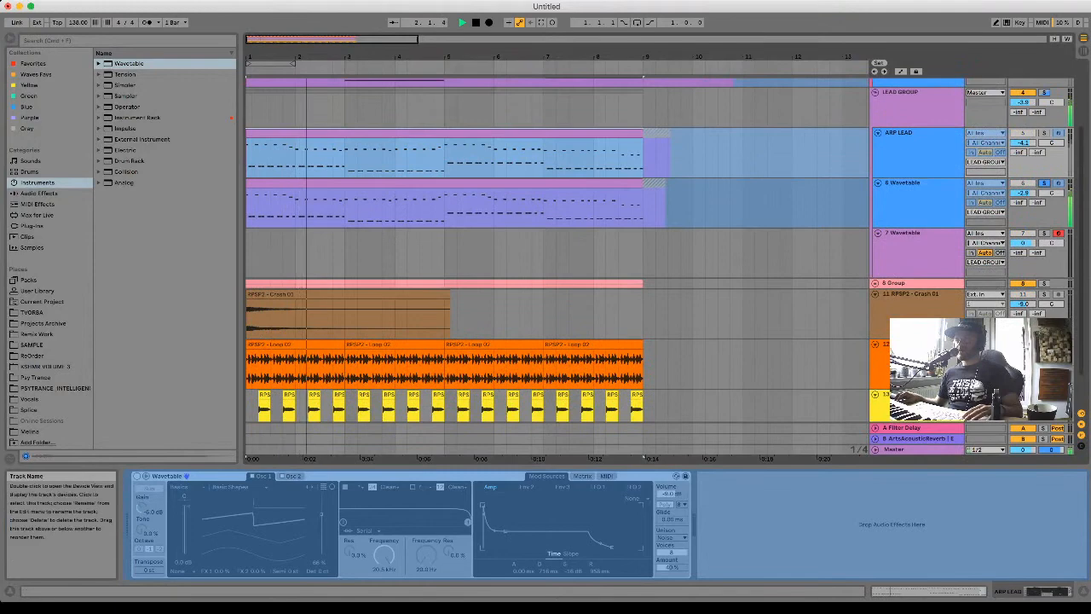
{"action": "key", "text": "space"}
{"action": "key", "text": "space"}
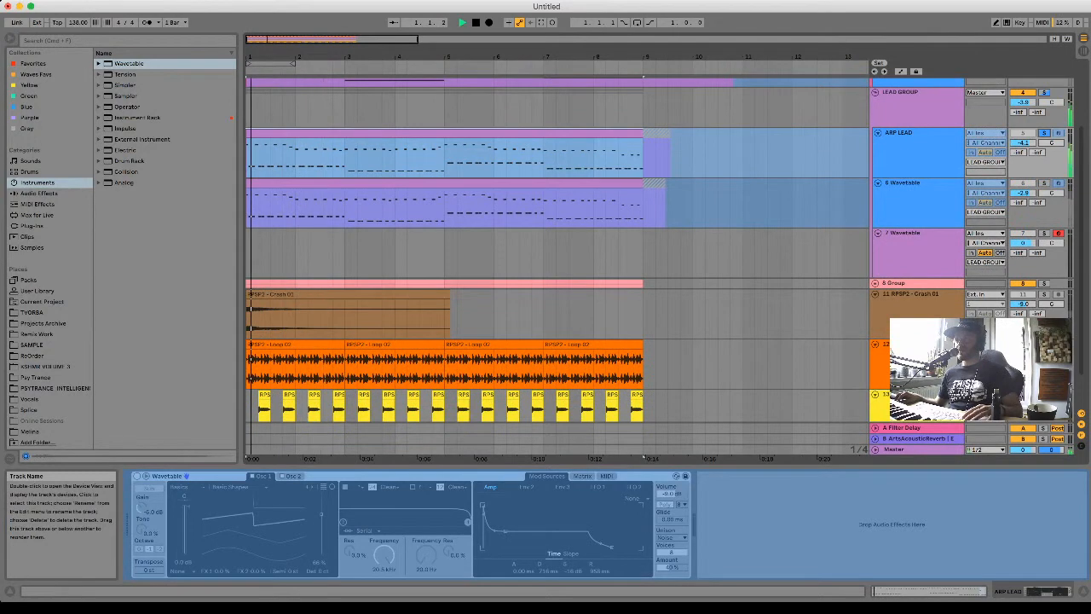
{"action": "key", "text": "space"}
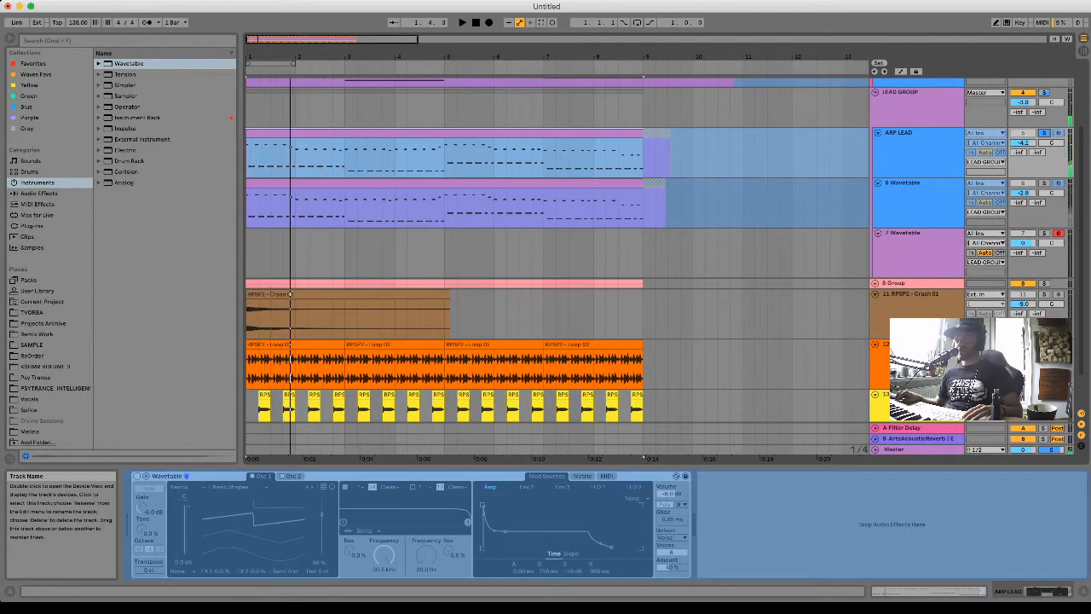
Switch off the sidechain Compressor in LEAD GROUP's effects chain.
{"action": "left_click", "coordinate": [900, 92]}
{"action": "left_click", "coordinate": [870, 477]}
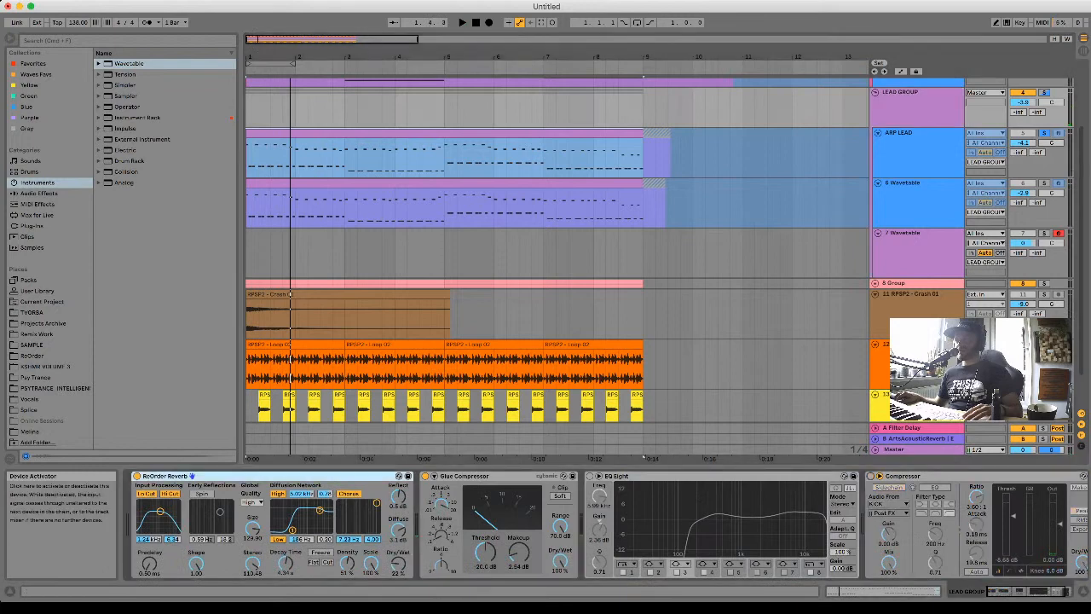
Copy the MIDI clip from 6 Wavetable onto the 7 Wavetable track and play that track soloed.
{"action": "key", "text": "space"}
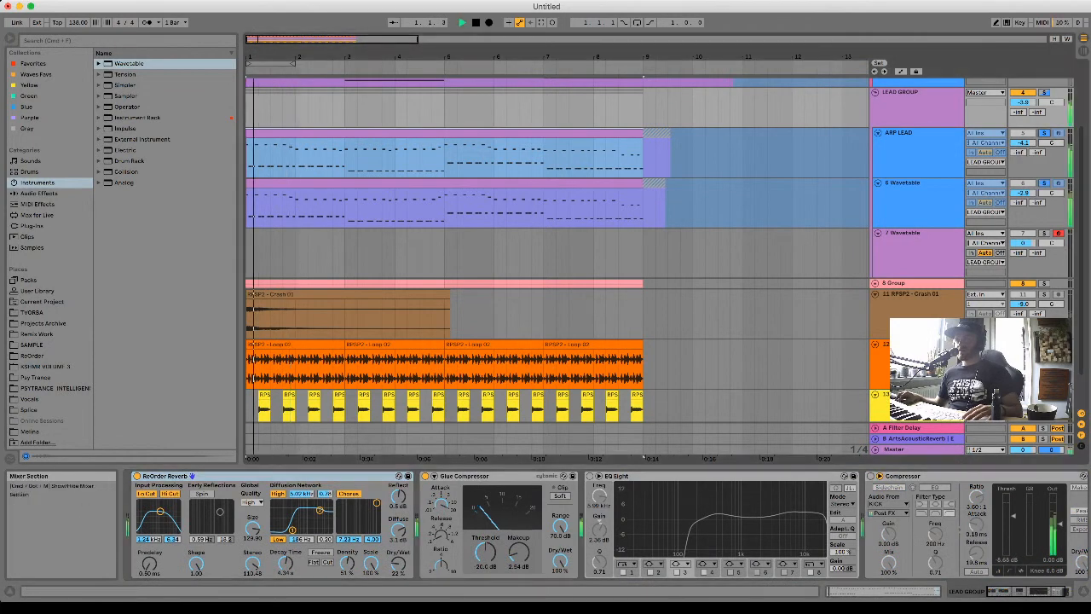
{"action": "key", "text": "space"}
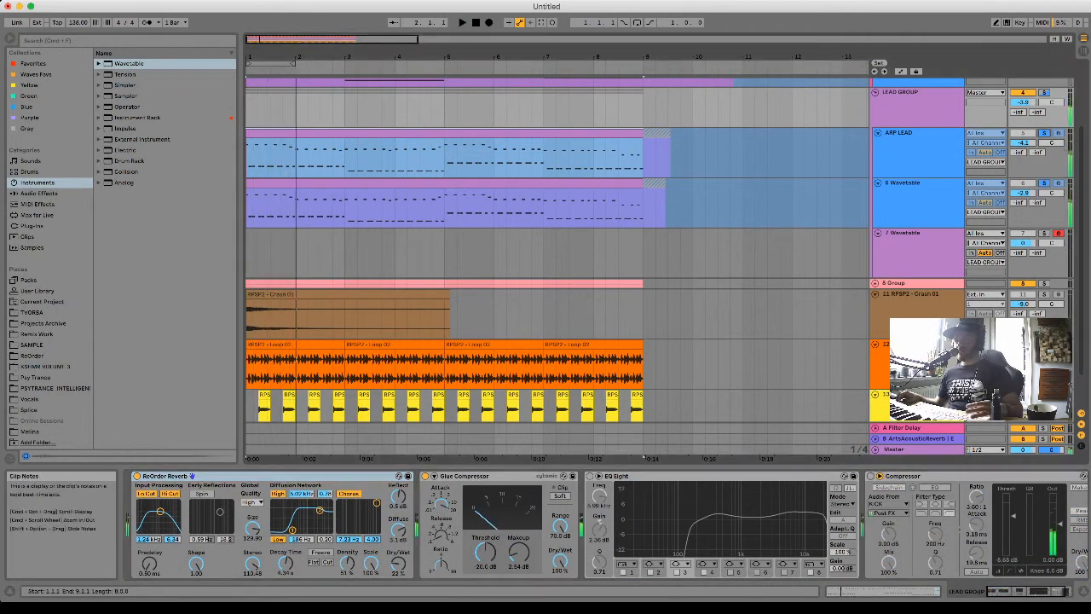
{"action": "left_click_drag", "start_coordinate": [494, 183], "coordinate": [495, 234]}
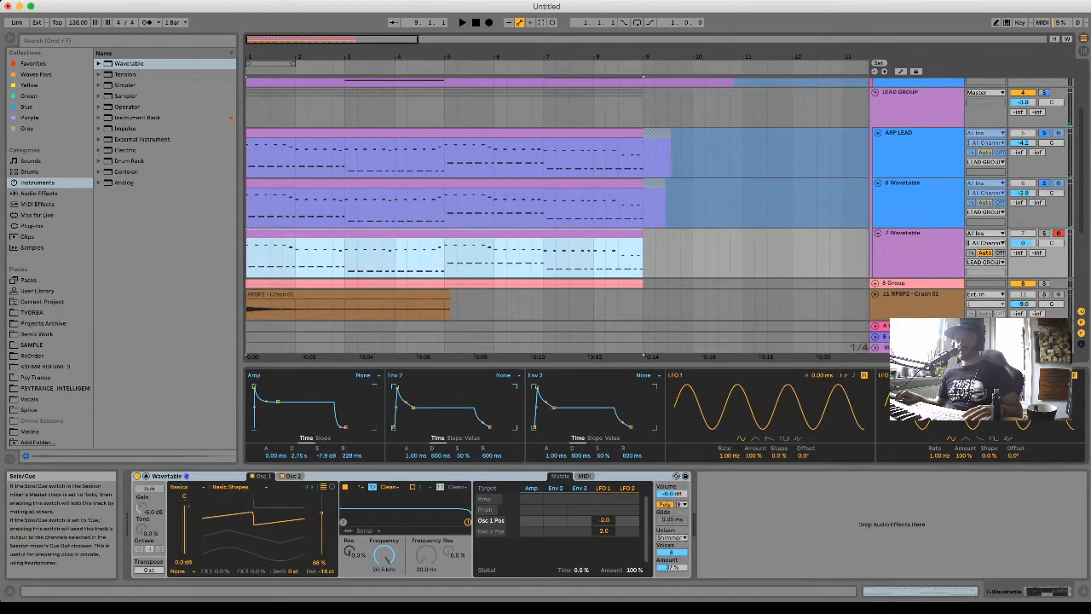
{"action": "left_click", "coordinate": [1043, 233]}
{"action": "key", "text": "space"}
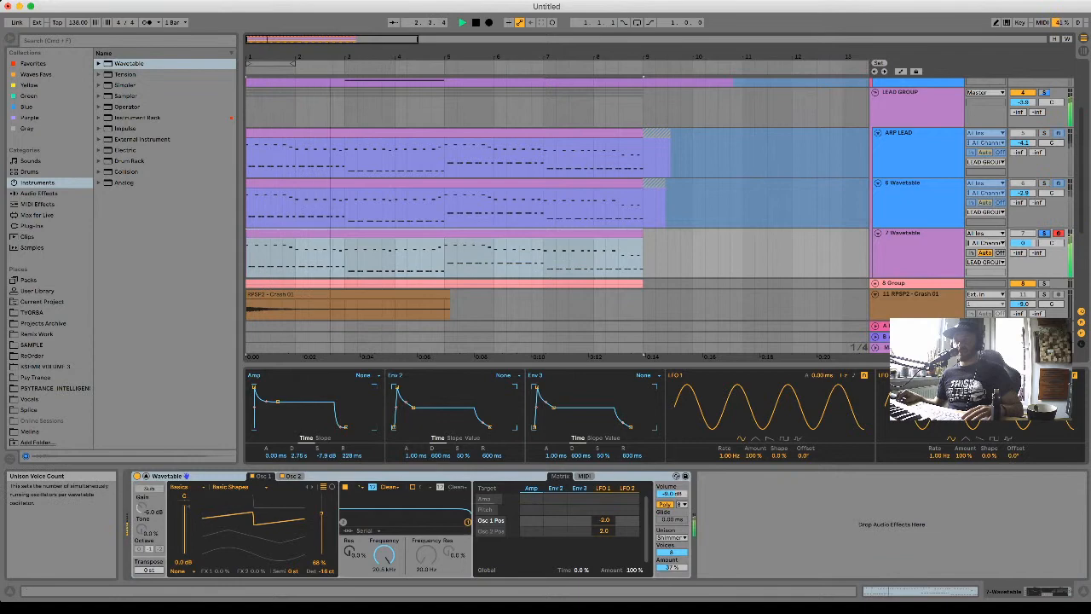
Set 7 Wavetable's unison amount to 45% and check the settings of both oscillators.
{"action": "mouse_move", "coordinate": [672, 566]}
{"action": "left_mouse_down"}
{"action": "mouse_move", "coordinate": [671, 584]}
{"action": "mouse_move", "coordinate": [671, 560]}
{"action": "left_mouse_up"}
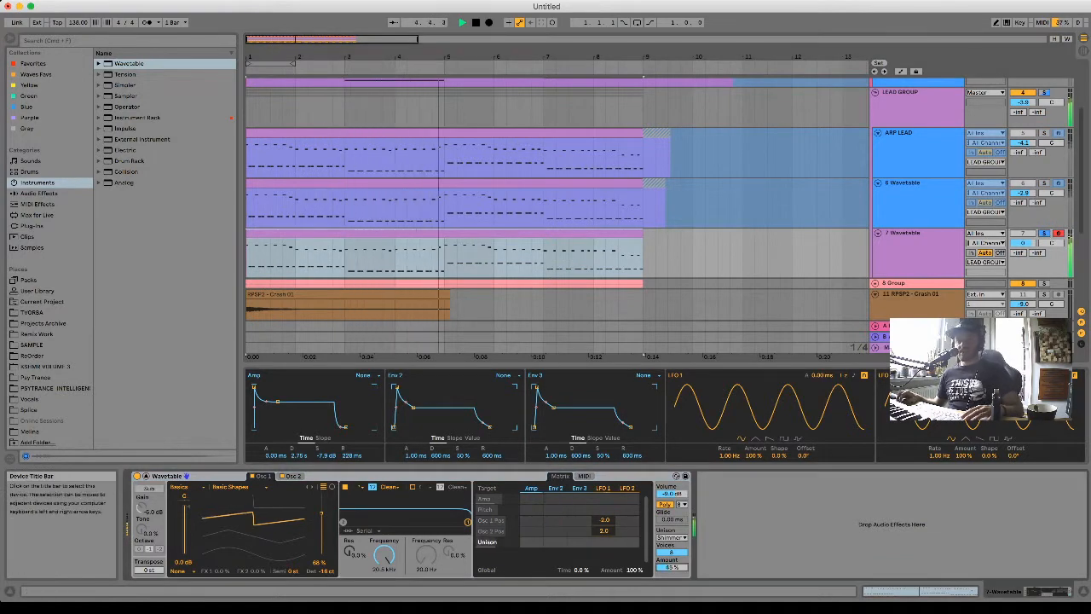
{"action": "left_click", "coordinate": [292, 476]}
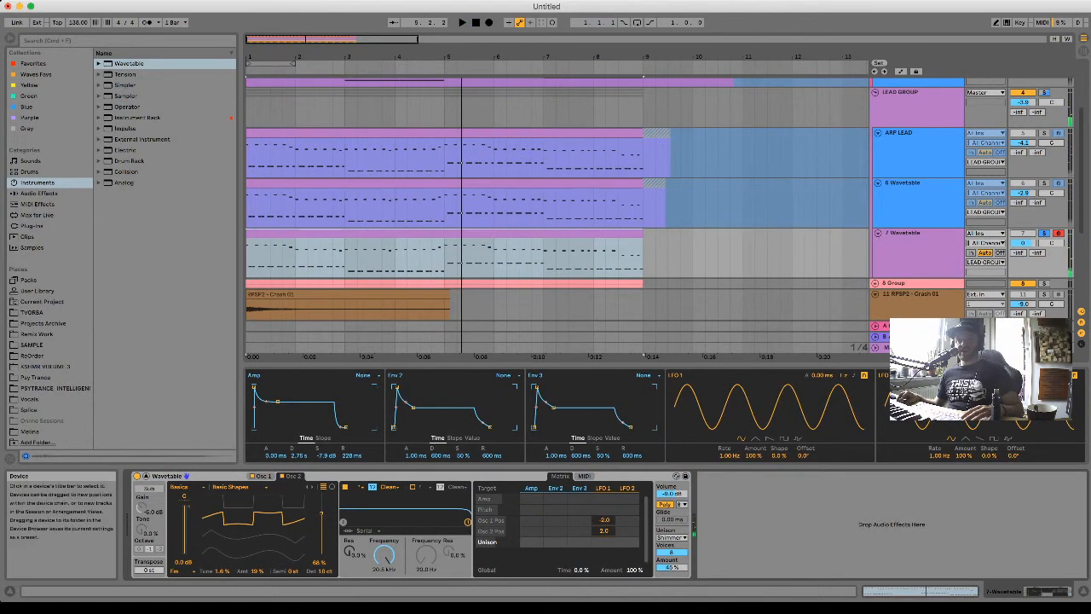
{"action": "left_click", "coordinate": [263, 476]}
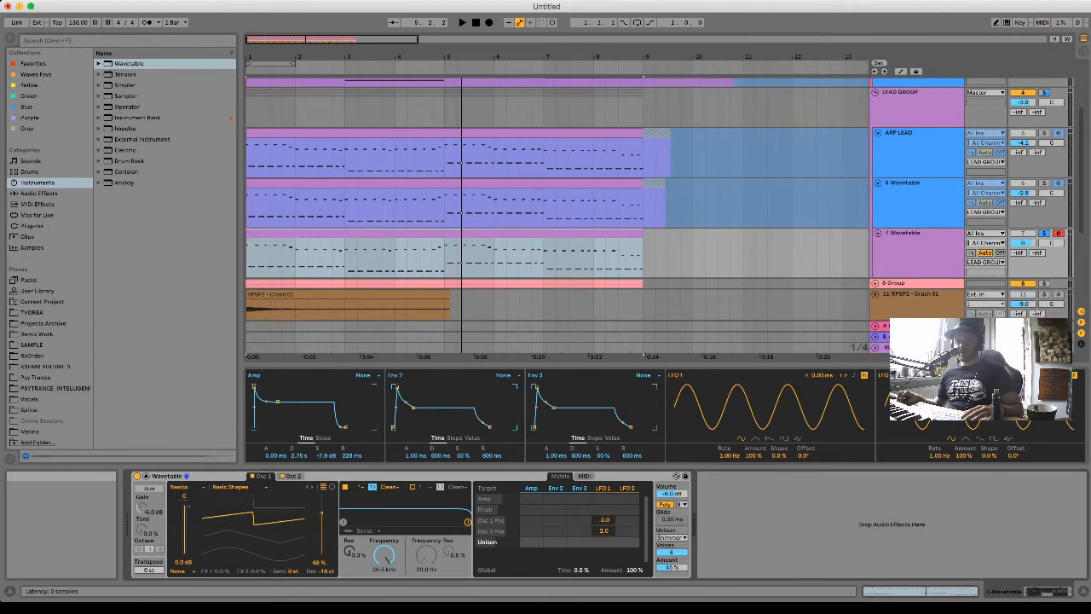
Shape 7 Wavetable's amp envelope with a 1.48 s decay, -47 dB sustain and 647 ms release while playing the clip.
{"action": "left_click", "coordinate": [146, 475]}
{"action": "left_click", "coordinate": [546, 476]}
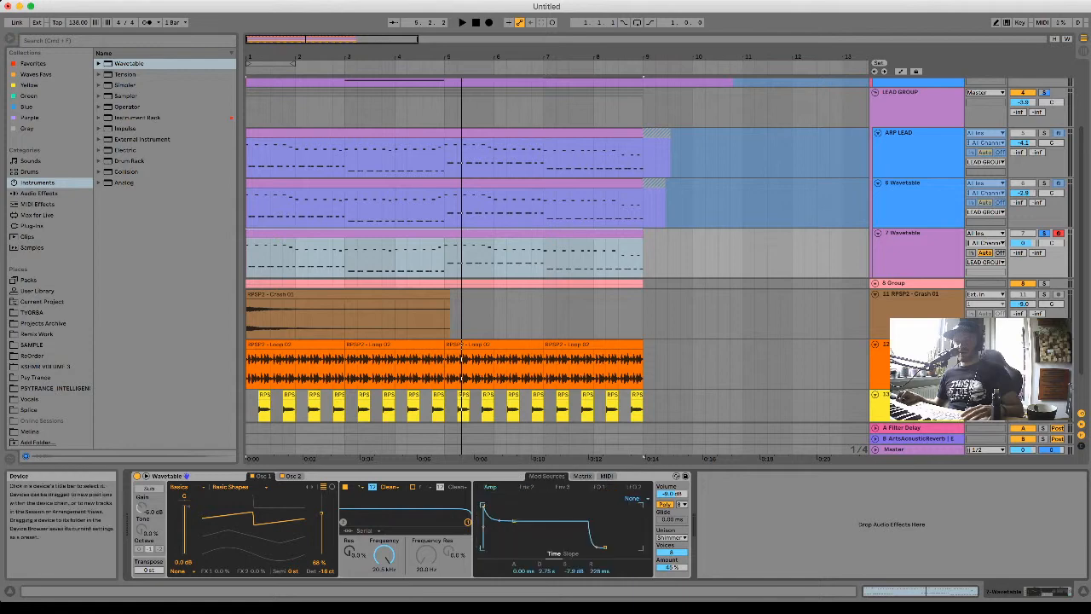
{"action": "left_click_drag", "start_coordinate": [514, 521], "coordinate": [511, 544]}
{"action": "key", "text": "space"}
{"action": "left_click_drag", "start_coordinate": [605, 547], "coordinate": [610, 548]}
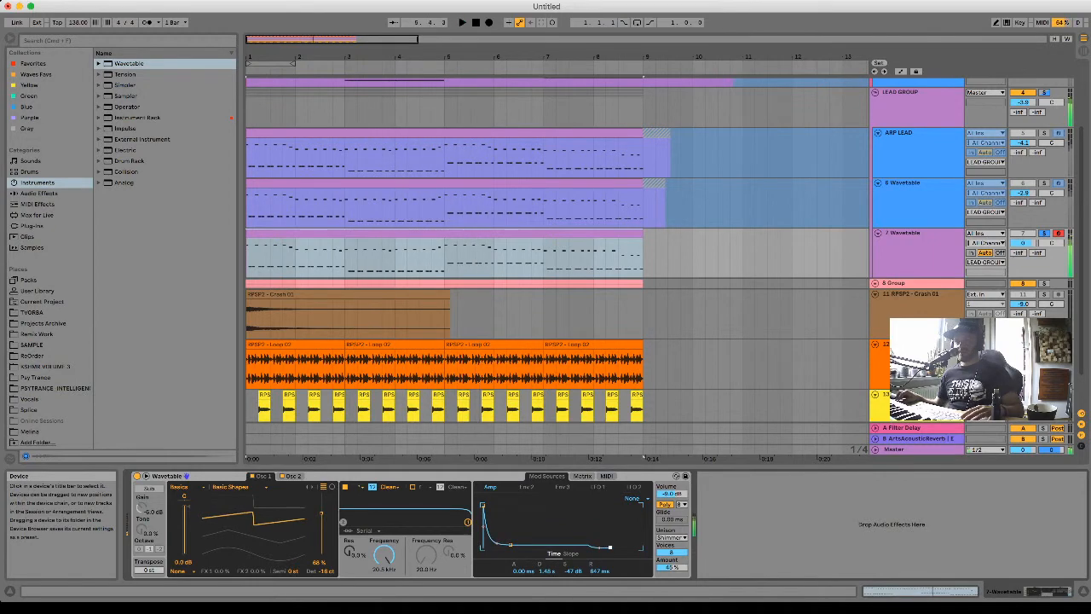
{"action": "key", "text": "space"}
{"action": "key", "text": "space"}
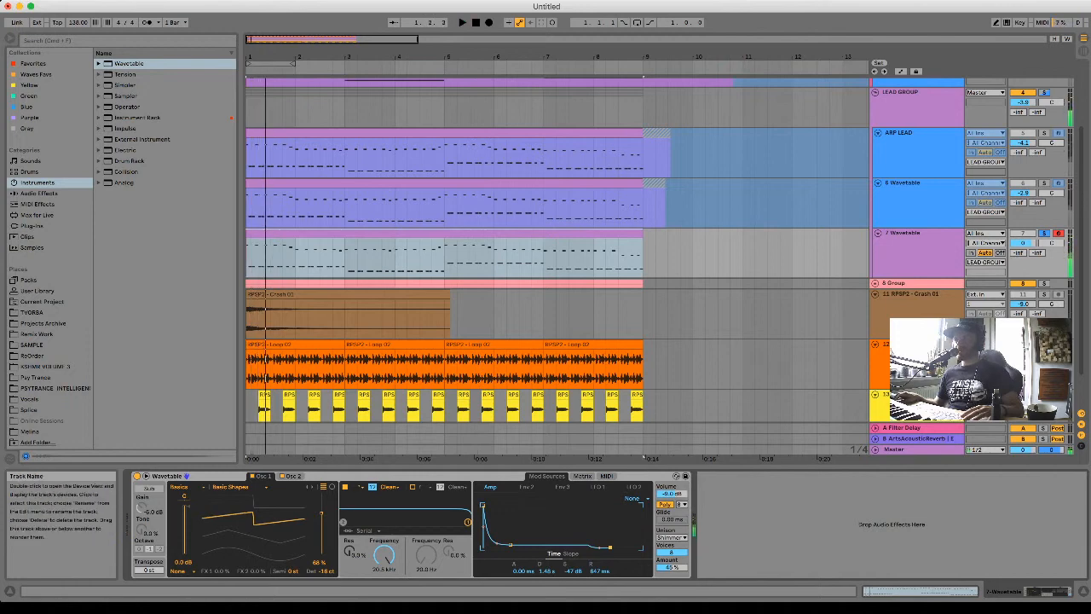
Take 7 Wavetable out of solo and play it together with the other leads.
{"action": "left_click", "coordinate": [1044, 233]}
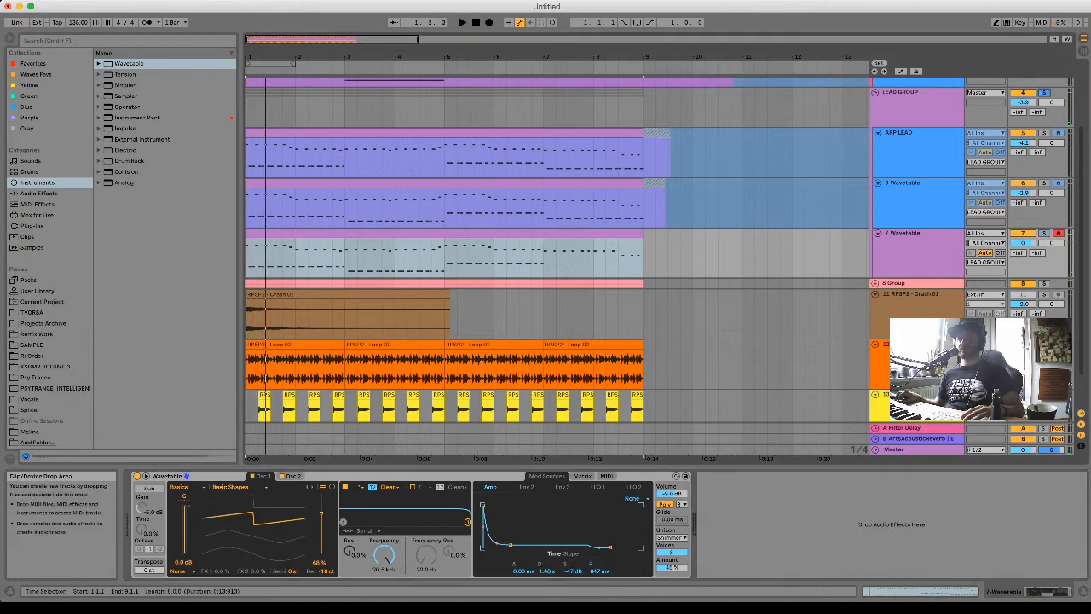
{"action": "key", "text": "space"}
{"action": "key", "text": "space"}
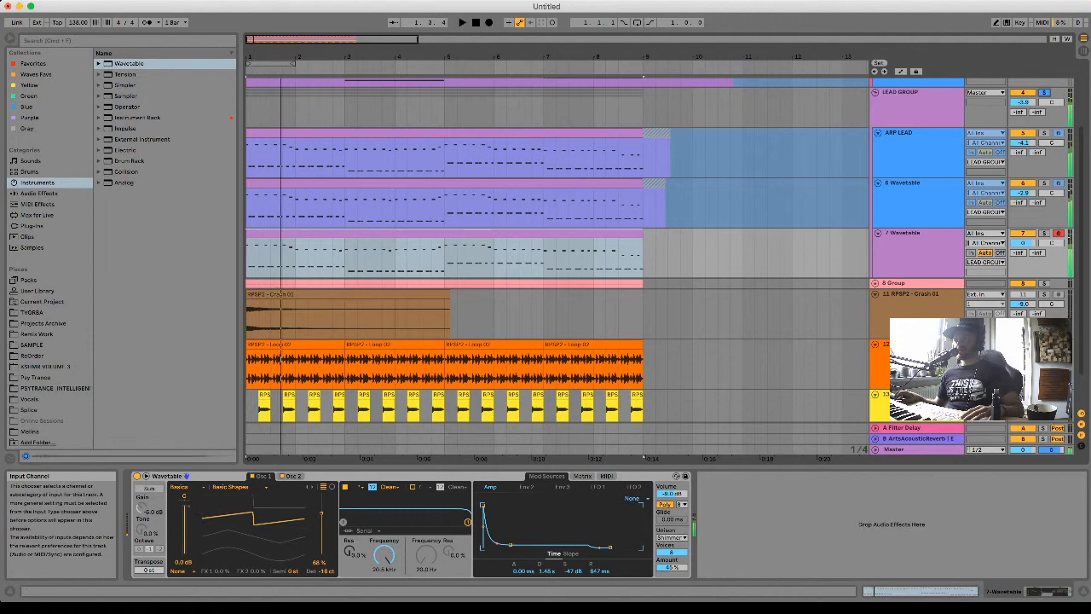
Freeze the 7 Wavetable track and lower its volume to -1.6 dB during playback.
{"action": "right_click", "coordinate": [905, 234]}
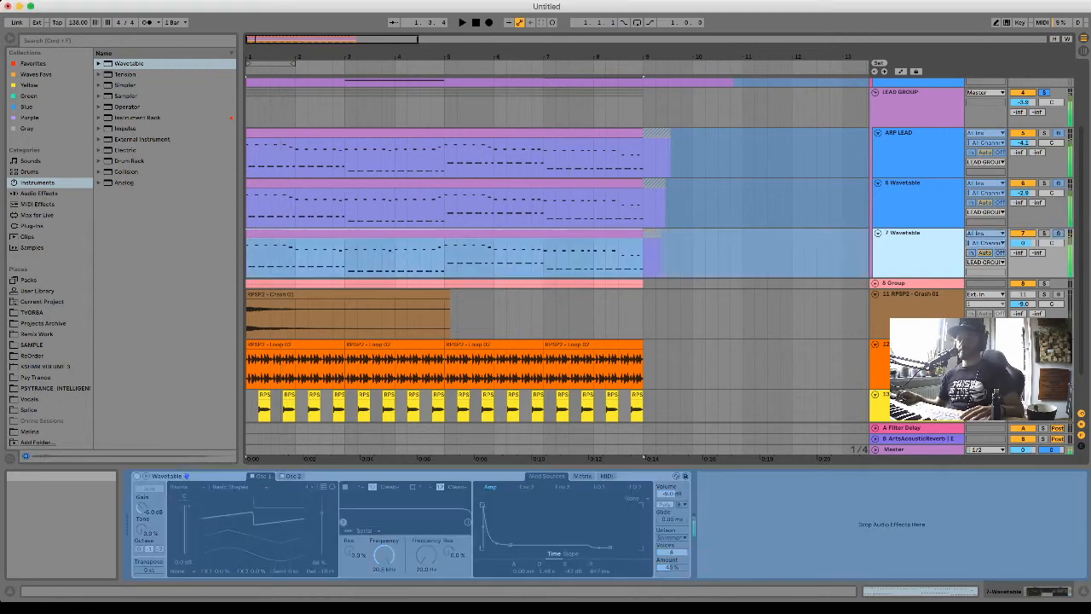
{"action": "scroll", "coordinate": [905, 239], "scroll_direction": "down", "scroll_amount": 2}
{"action": "key", "text": "space"}
{"action": "scroll", "coordinate": [905, 239], "scroll_direction": "up", "scroll_amount": 3}
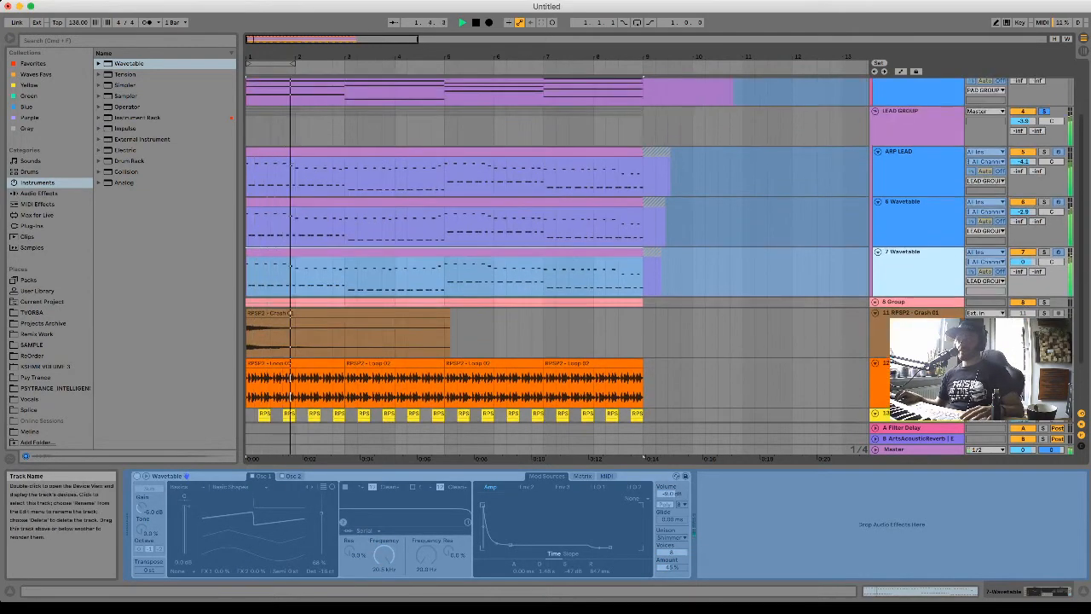
{"action": "left_click_drag", "start_coordinate": [1022, 261], "coordinate": [1022, 271]}
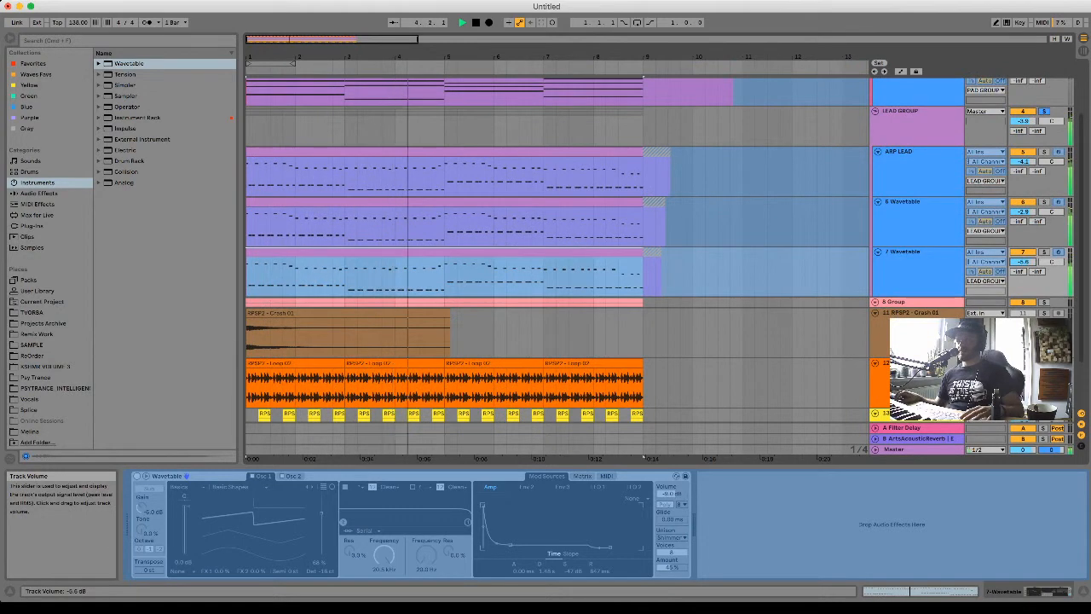
{"action": "key", "text": "space"}
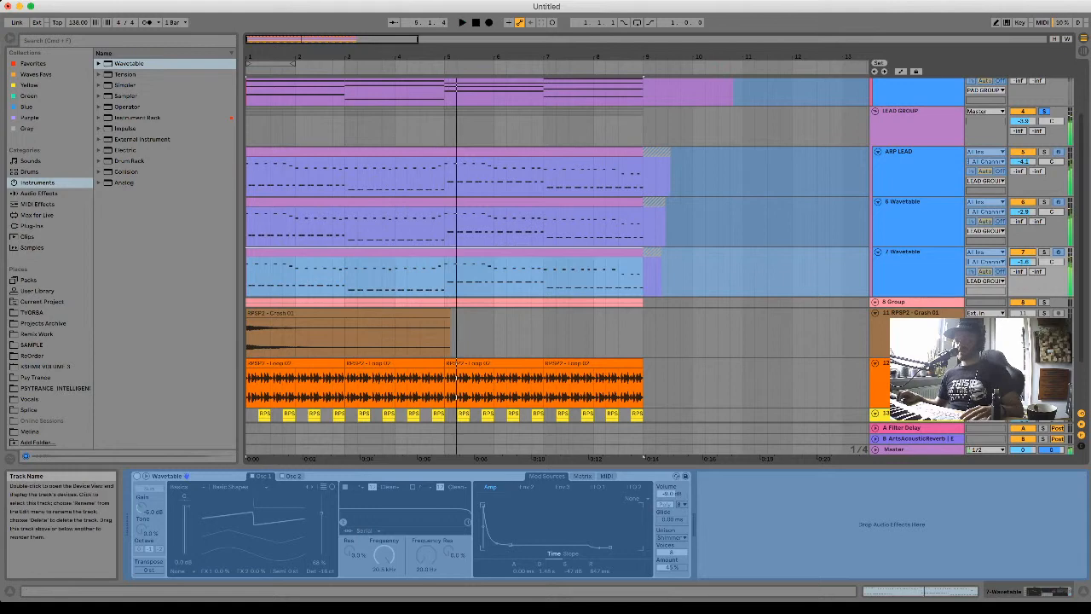
Switch on LEAD GROUP's EQ Eight and move its high band up to about 6.8 kHz during playback.
{"action": "left_click", "coordinate": [915, 125]}
{"action": "key", "text": "space"}
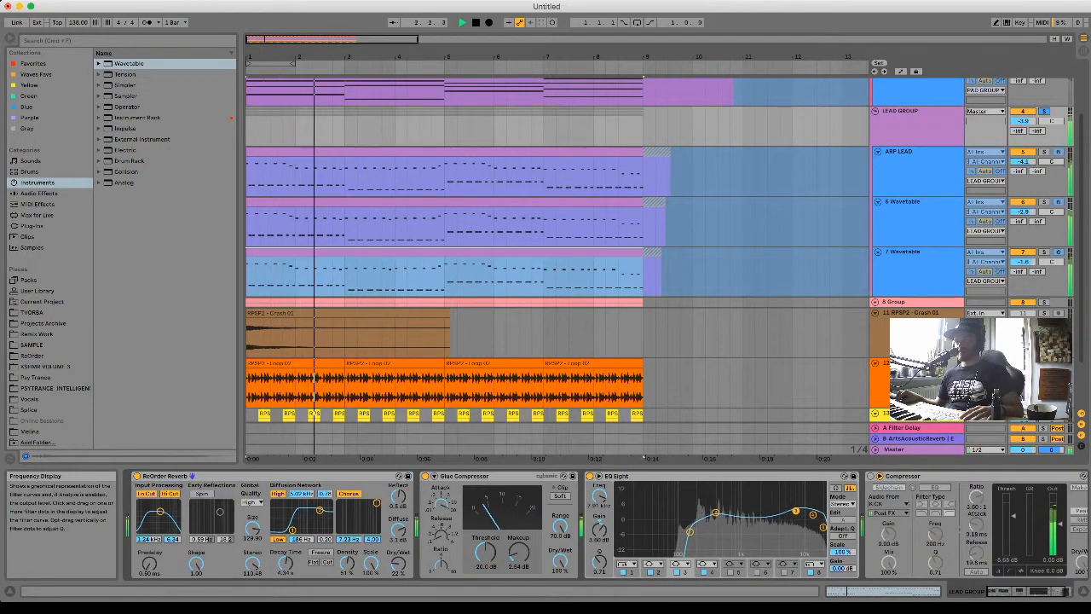
{"action": "mouse_move", "coordinate": [777, 515]}
{"action": "left_mouse_down"}
{"action": "mouse_move", "coordinate": [725, 510]}
{"action": "mouse_move", "coordinate": [746, 514]}
{"action": "mouse_move", "coordinate": [743, 524]}
{"action": "mouse_move", "coordinate": [798, 514]}
{"action": "left_mouse_up"}
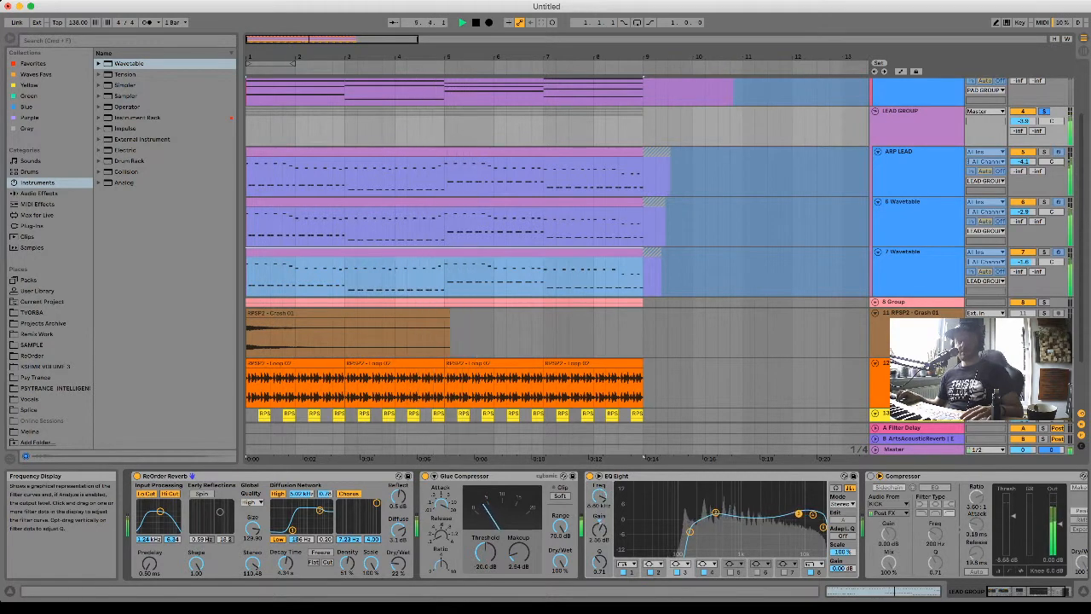
{"action": "key", "text": "space"}
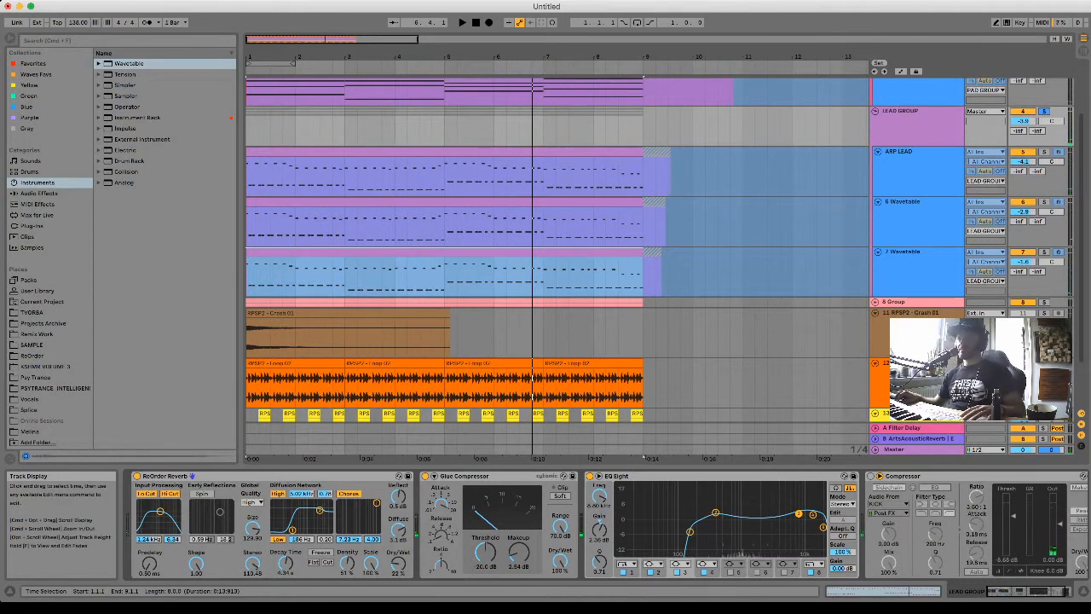
Play the three layered leads in LEAD GROUP to check their combined sound.
{"action": "key", "text": "space"}
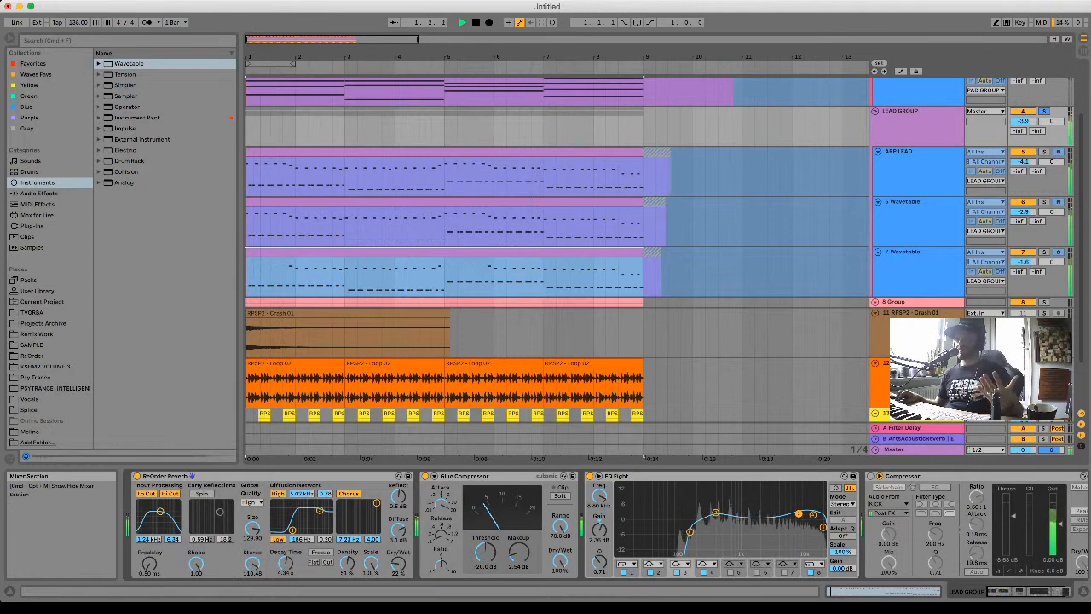
{"action": "key", "text": "space"}
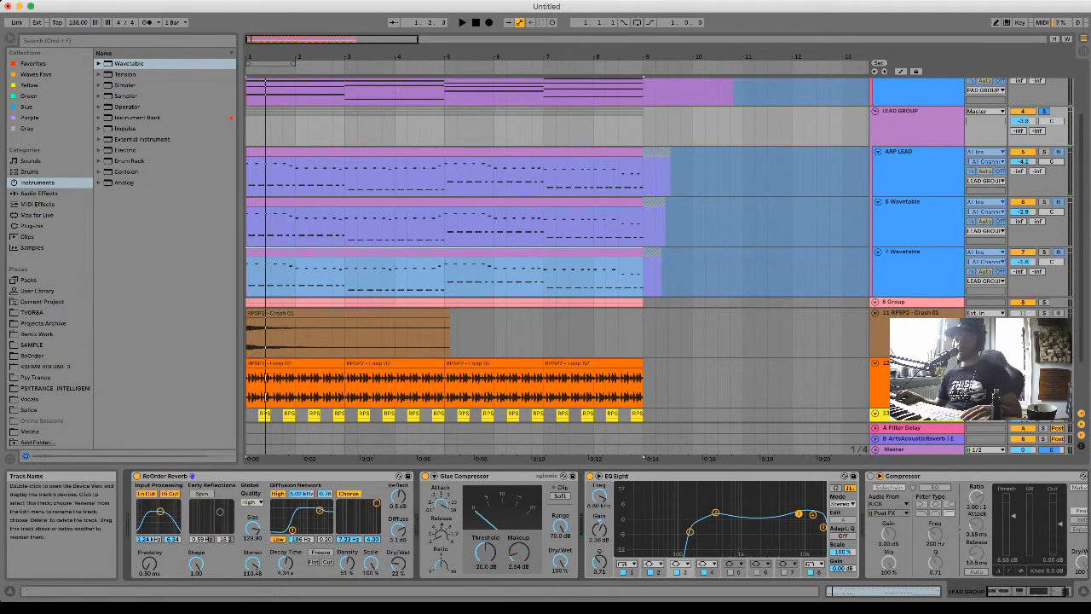
{"action": "right_click", "coordinate": [915, 253]}
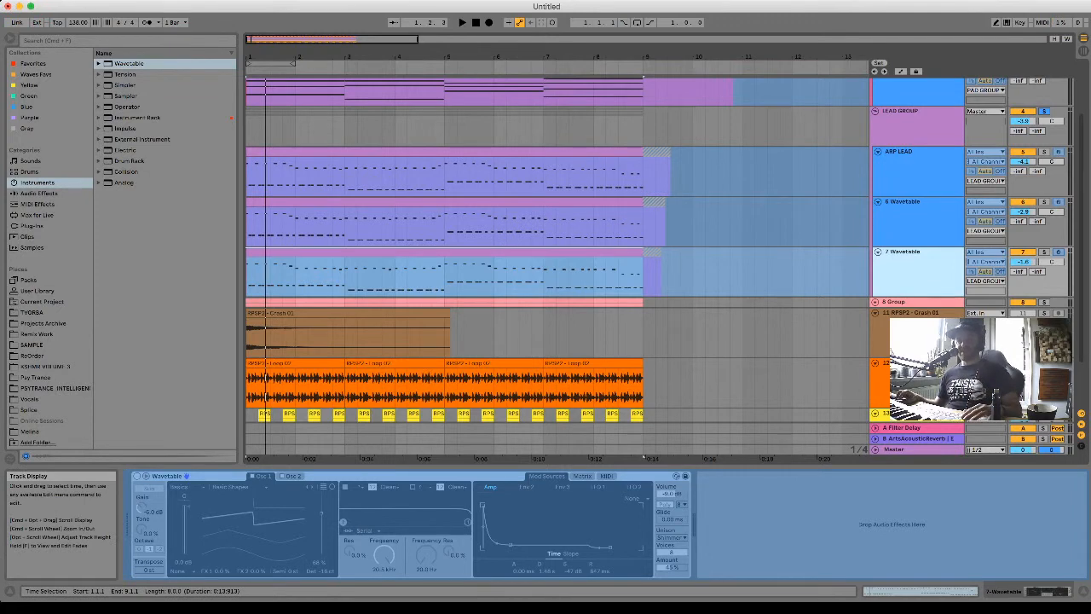
{"action": "key", "text": "space"}
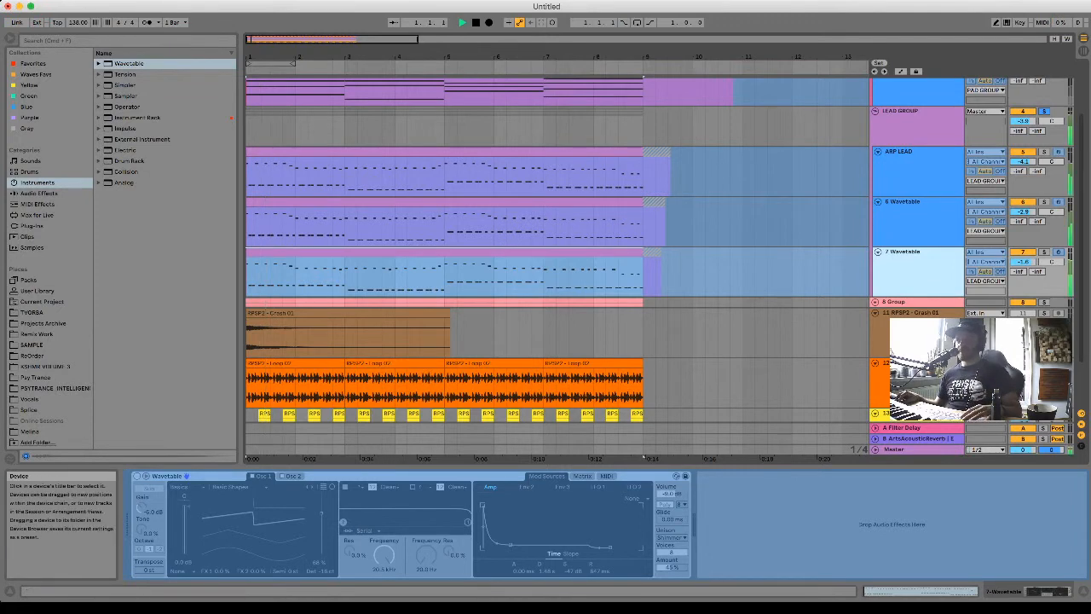
{"action": "key", "text": "space"}
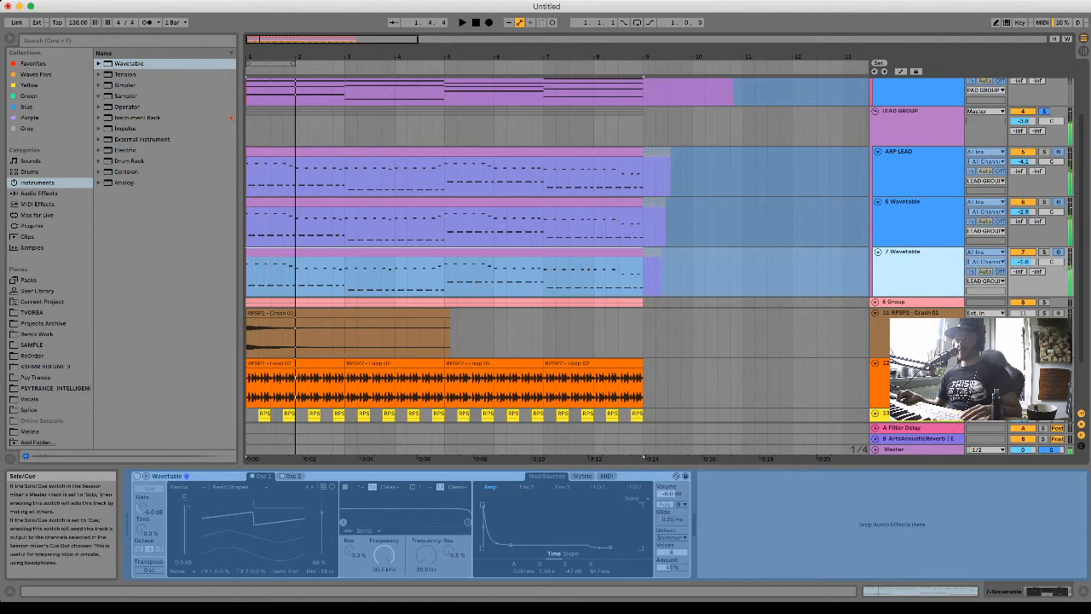
Take LEAD GROUP out of solo, switch its sidechain Compressor back on and play the full mix.
{"action": "left_click", "coordinate": [1043, 110]}
{"action": "scroll", "coordinate": [558, 255], "scroll_direction": "down", "scroll_amount": 3}
{"action": "scroll", "coordinate": [557, 256], "scroll_direction": "up", "scroll_amount": 5}
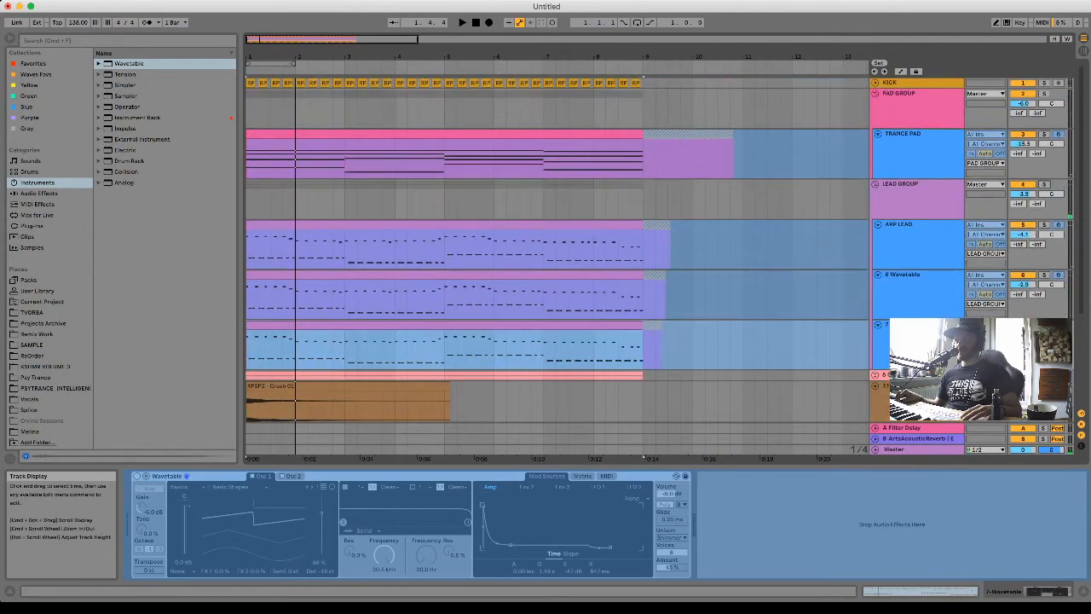
{"action": "left_click", "coordinate": [916, 190]}
{"action": "key", "text": "super+a"}
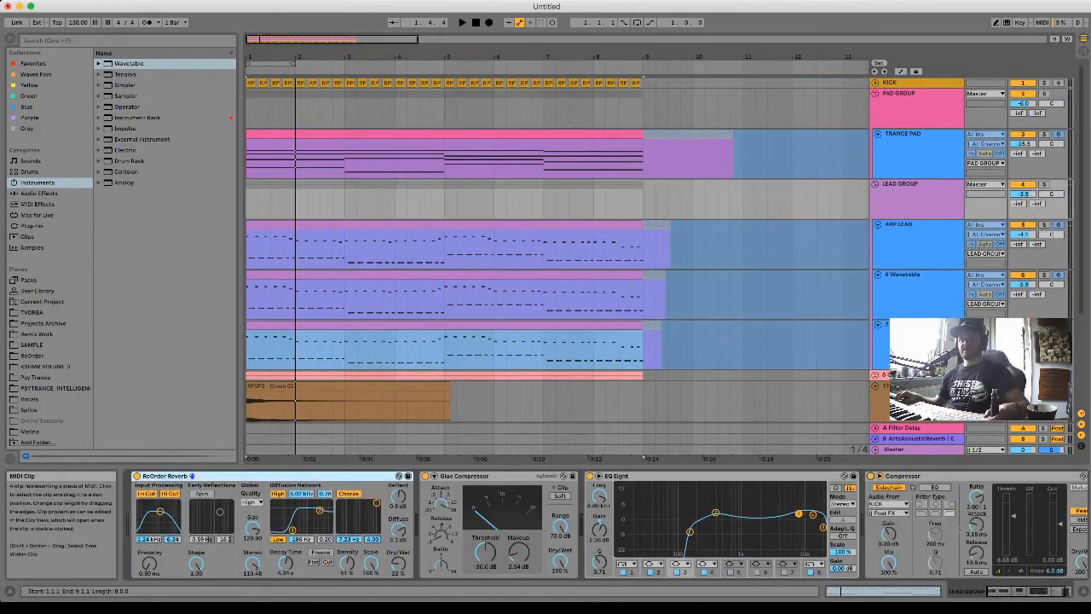
{"action": "key", "text": "space"}
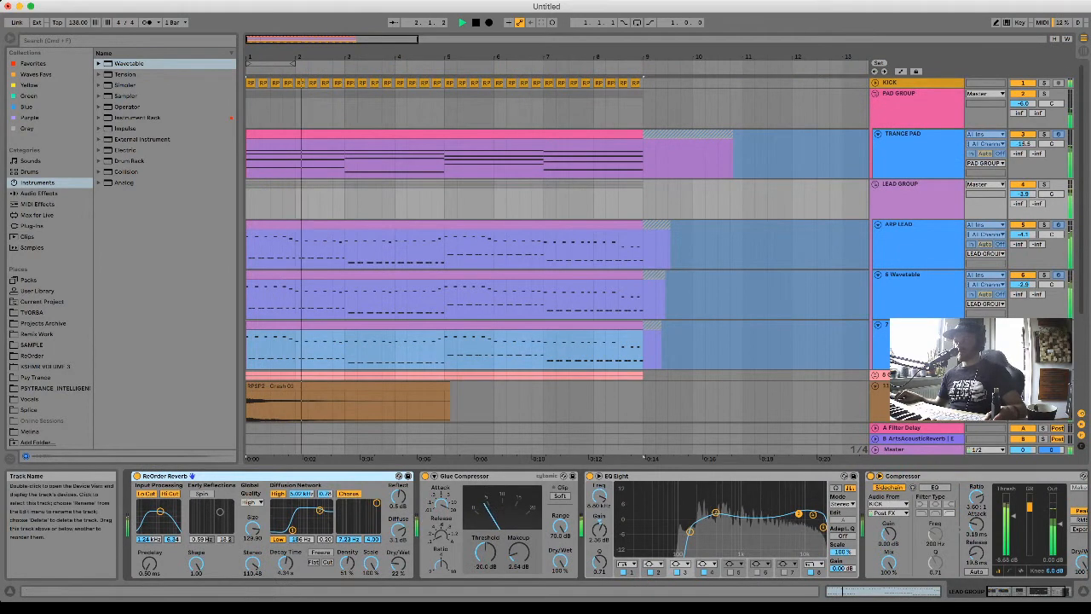
Lower ARP LEAD's volume to -6.6 dB and play 7 Wavetable soloed.
{"action": "left_click", "coordinate": [917, 191]}
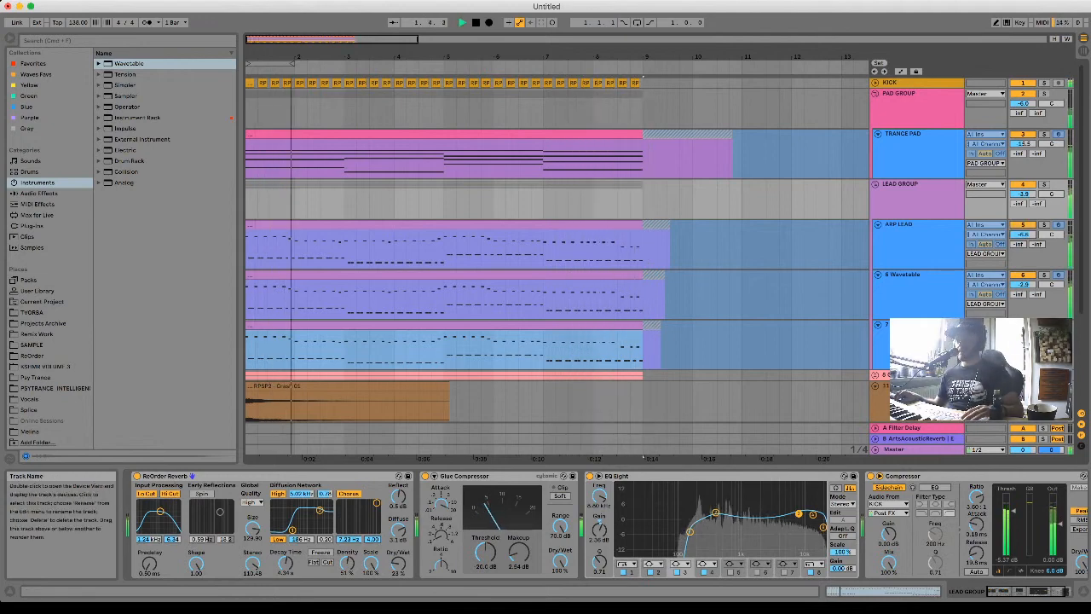
{"action": "left_click", "coordinate": [912, 275]}
{"action": "left_click", "coordinate": [912, 325]}
{"action": "left_click", "coordinate": [1044, 325]}
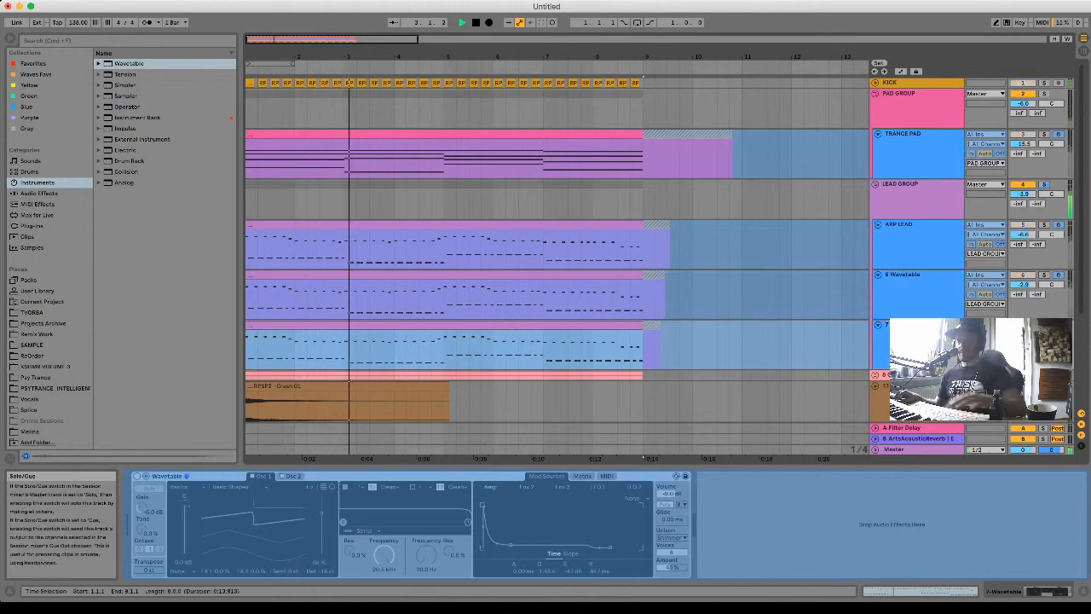
{"action": "key", "text": "space"}
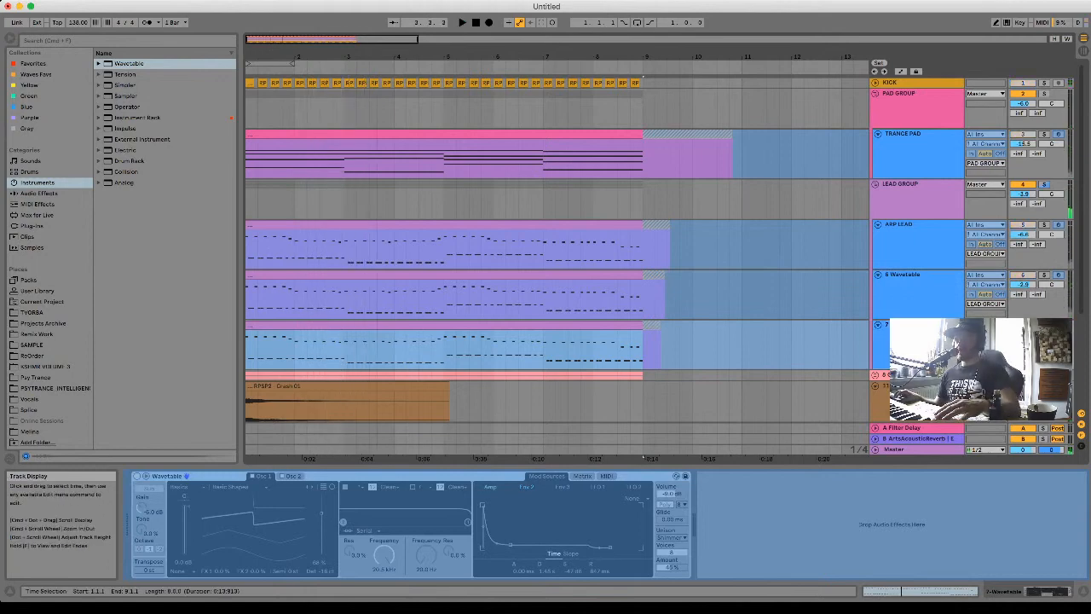
Unfreeze 7 Wavetable and delete the row of low notes from its MIDI clip.
{"action": "right_click", "coordinate": [912, 326]}
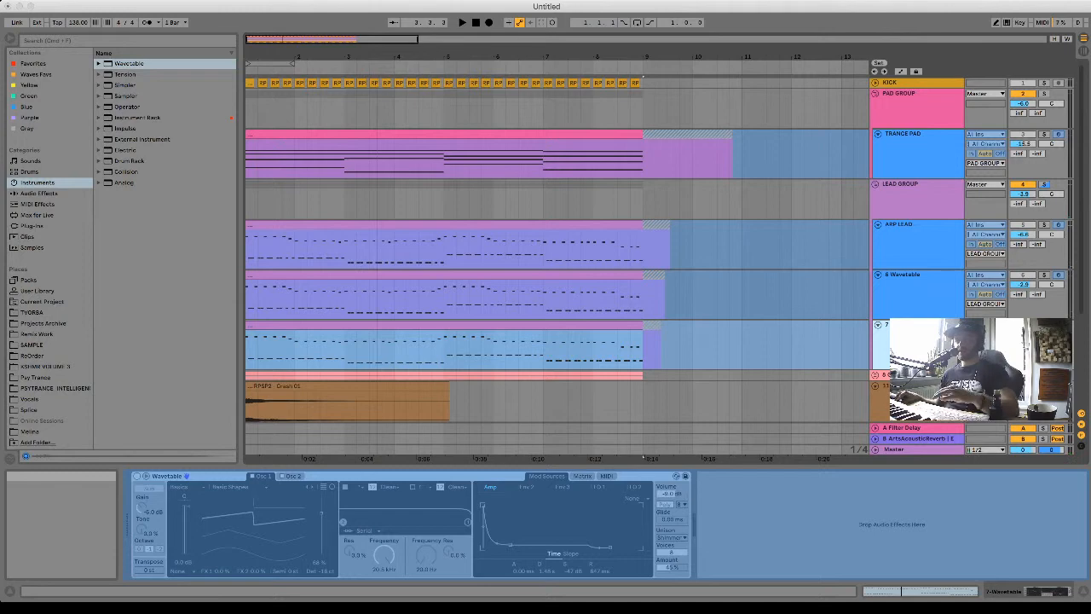
{"action": "left_click", "coordinate": [511, 326]}
{"action": "double_click", "coordinate": [511, 326]}
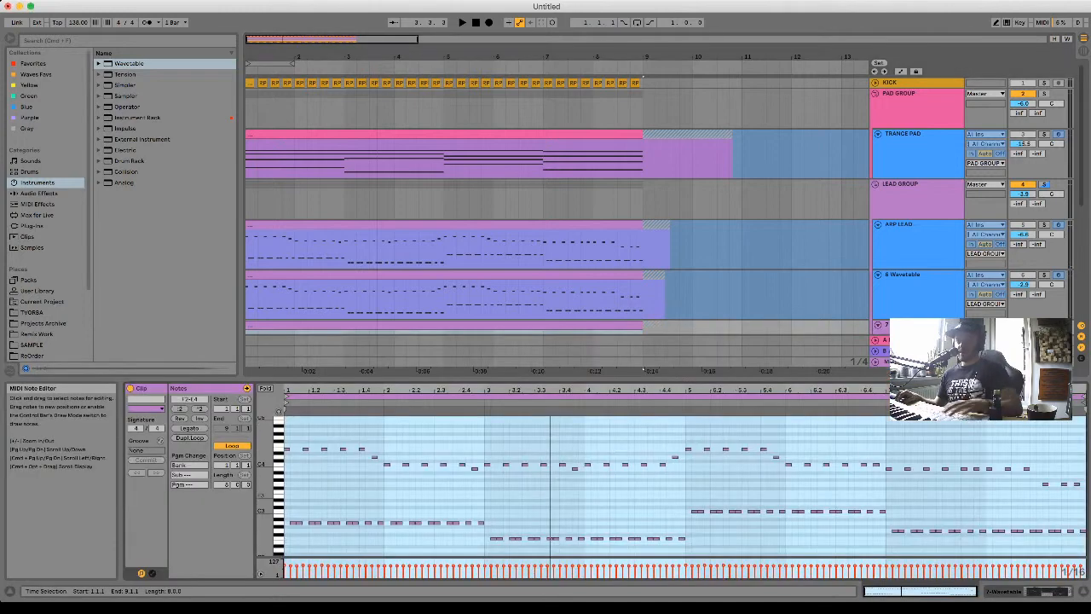
{"action": "left_click_drag", "start_coordinate": [279, 511], "coordinate": [280, 538]}
{"action": "key", "text": "Delete"}
Duplicate the clip's remaining notes one octave lower and lengthen all notes slightly with grid snapping off.
{"action": "left_click", "coordinate": [609, 503]}
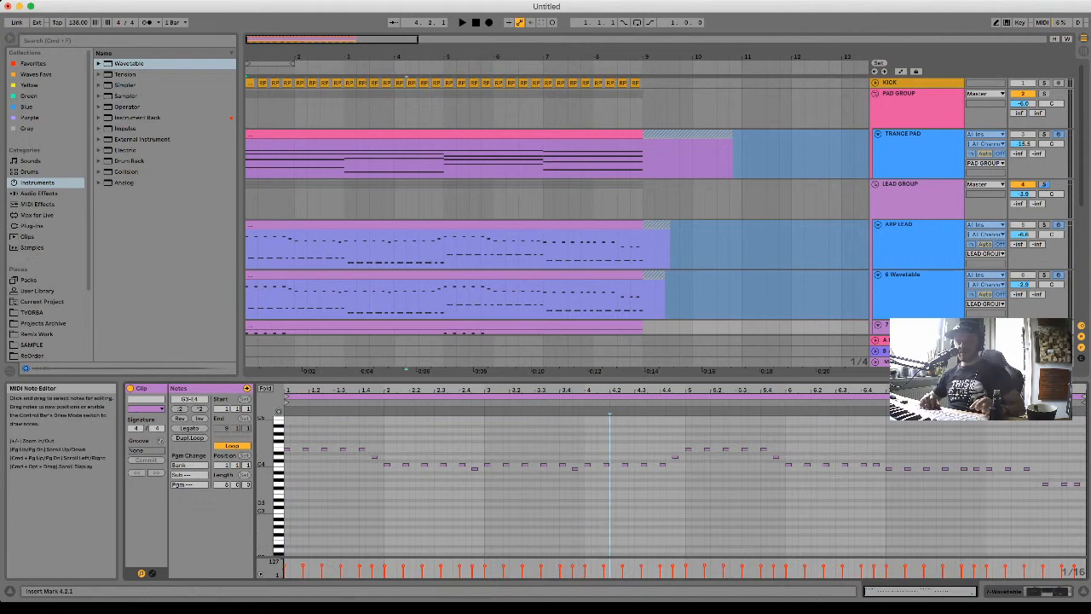
{"action": "key", "text": "super+a"}
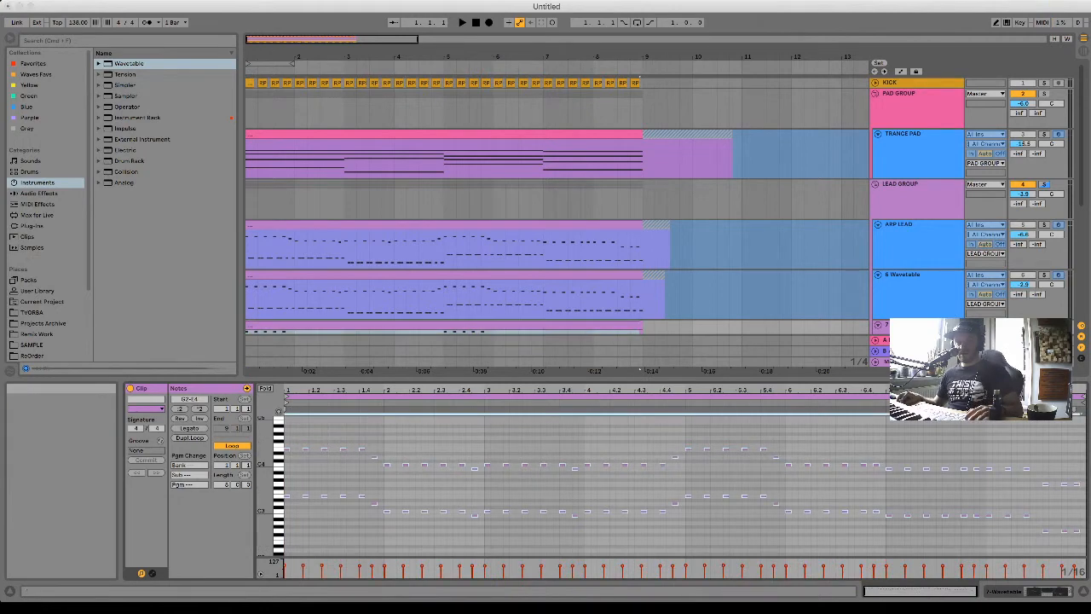
{"action": "key", "text": "super+4"}
{"action": "left_click_drag", "start_coordinate": [376, 504], "coordinate": [380, 504]}
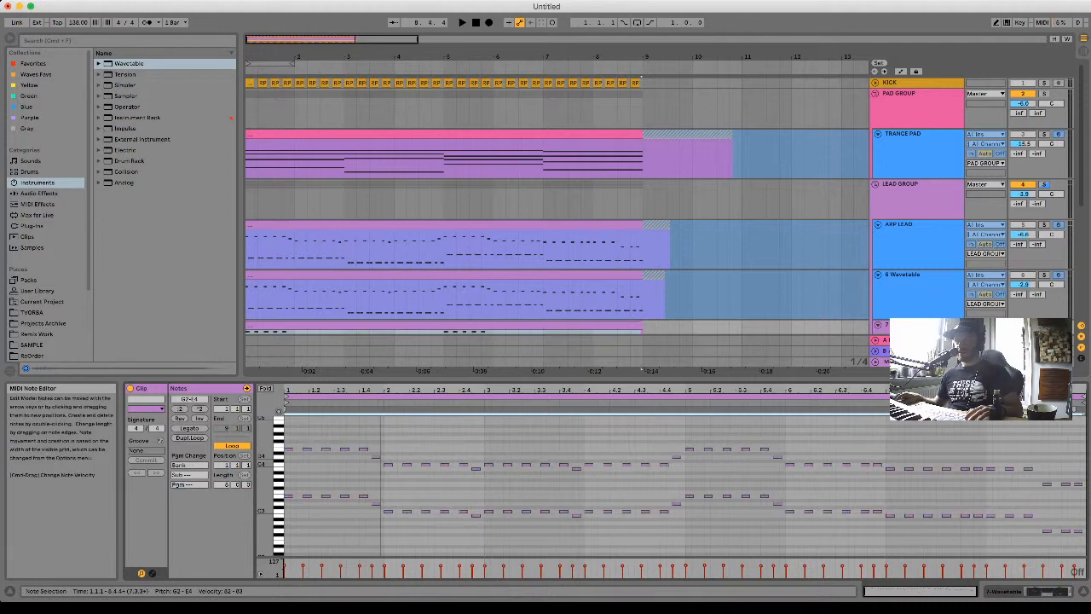
Freeze 7 Wavetable and lower its volume to -4.8 dB while playing it soloed together with ARP LEAD and 6 Wavetable.
{"action": "left_click", "coordinate": [908, 325]}
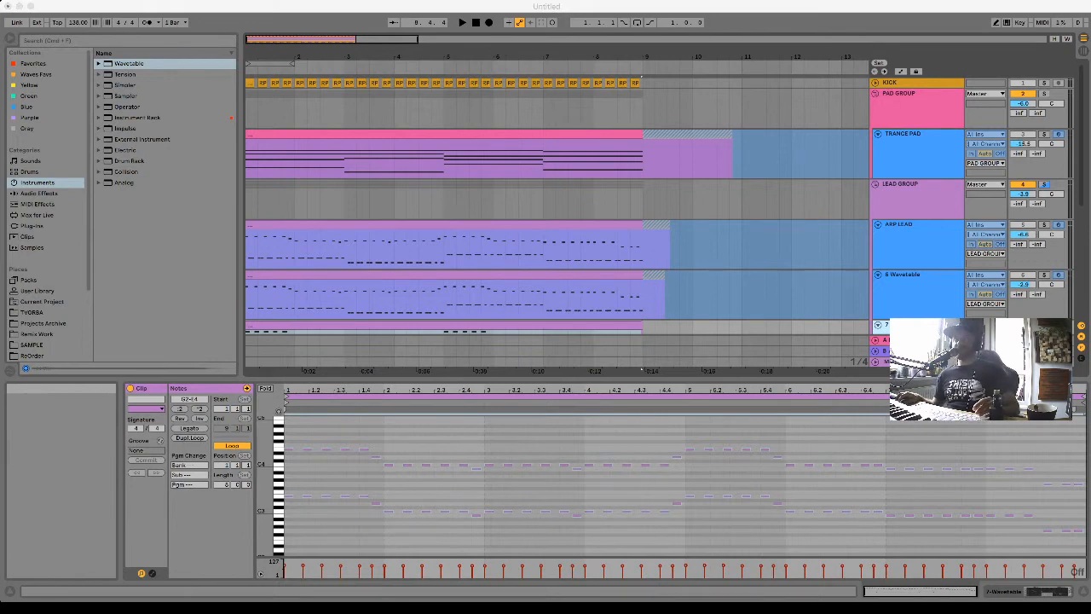
{"action": "scroll", "coordinate": [557, 205], "scroll_direction": "down", "scroll_amount": 10}
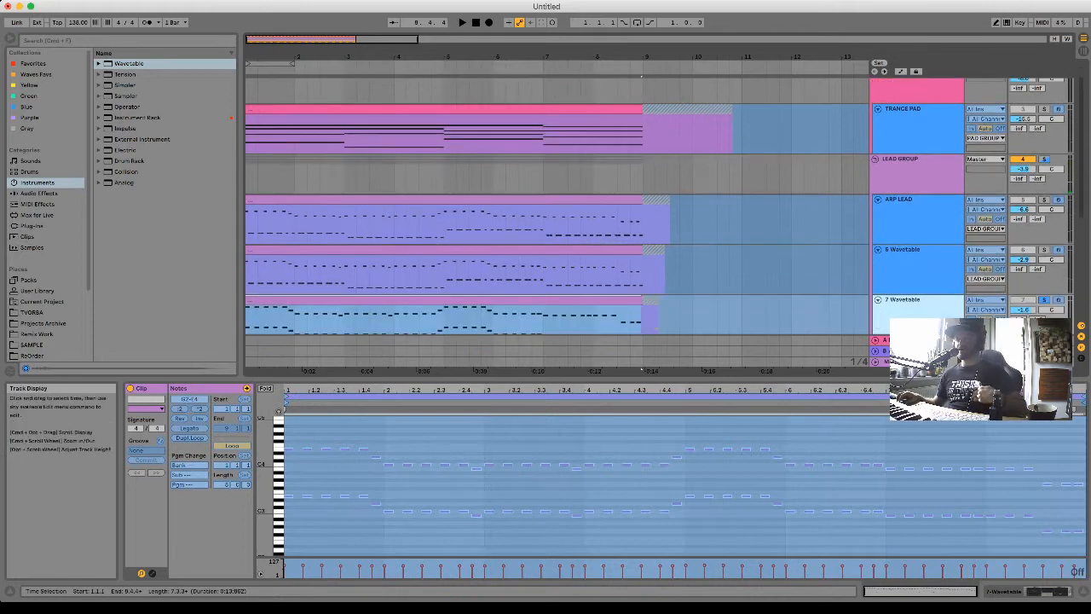
{"action": "scroll", "coordinate": [557, 256], "scroll_direction": "down", "scroll_amount": 1}
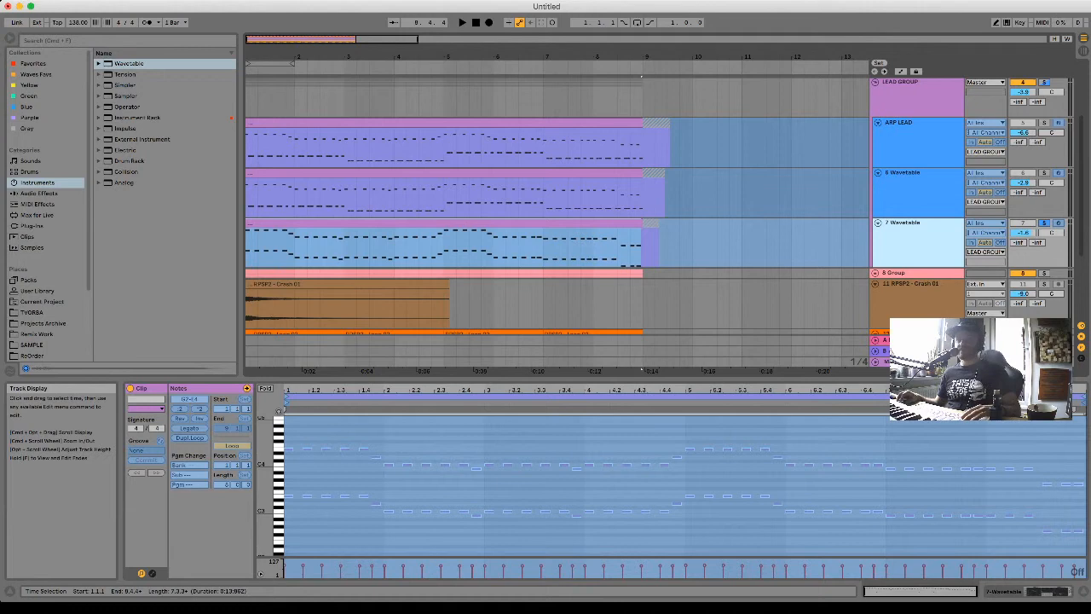
{"action": "key", "text": "space"}
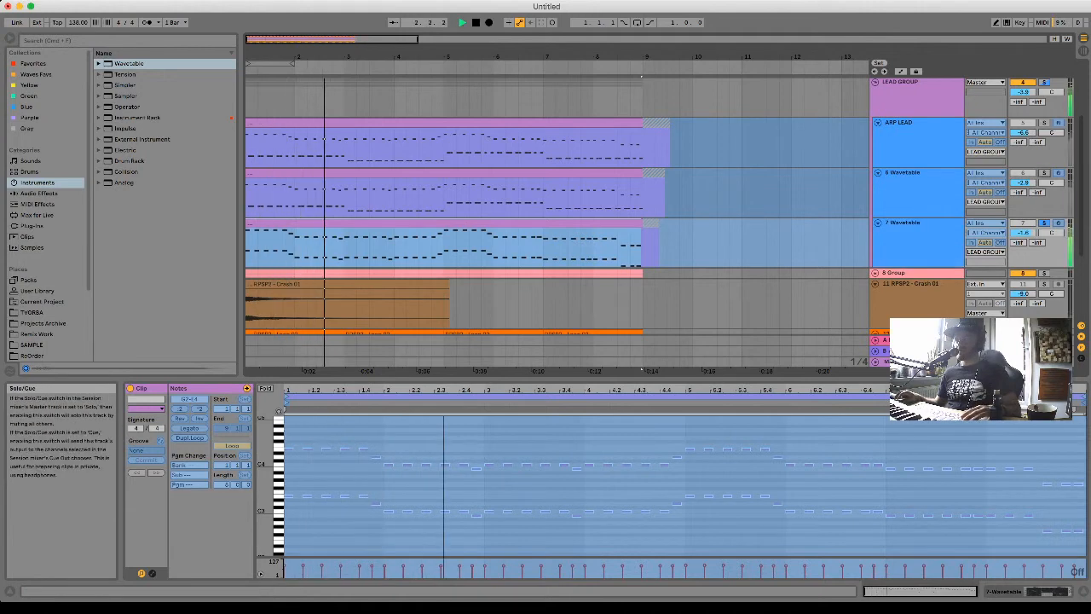
{"action": "left_click", "coordinate": [1044, 172], "text": "super"}
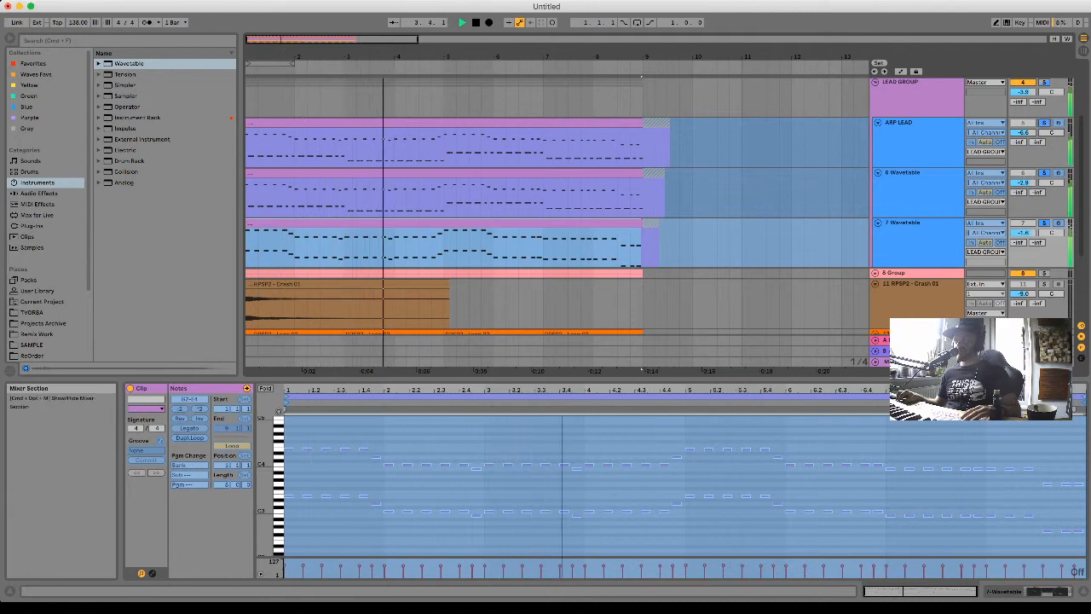
{"action": "left_click_drag", "start_coordinate": [1023, 232], "coordinate": [1023, 259]}
{"action": "key", "text": "space"}
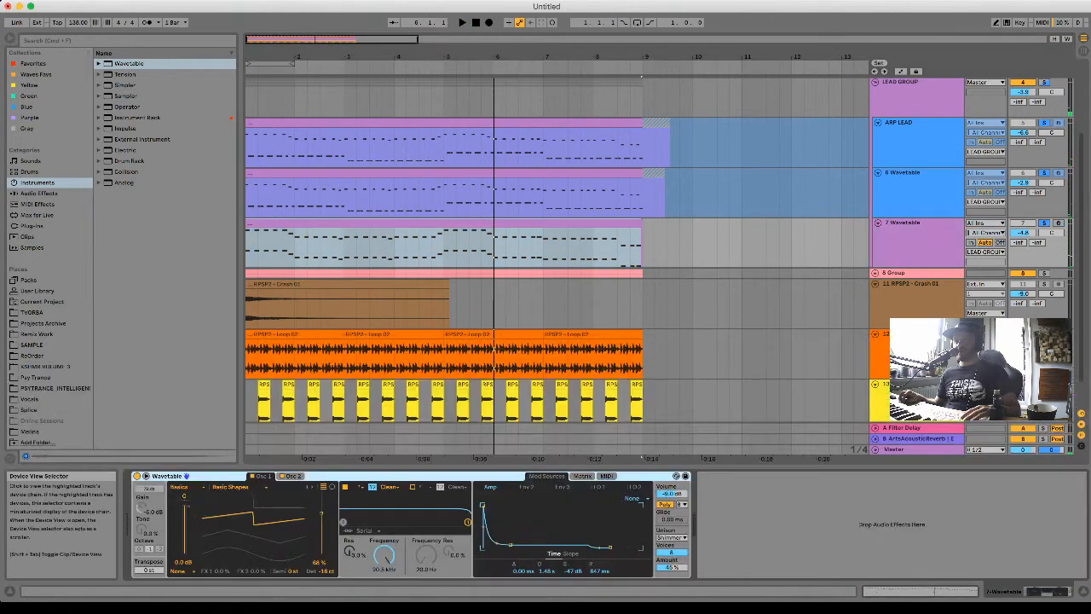
Set 7 Wavetable's amp envelope decay to 2.20 s and sustain to -20 dB during playback, and freeze the track again.
{"action": "key", "text": "space"}
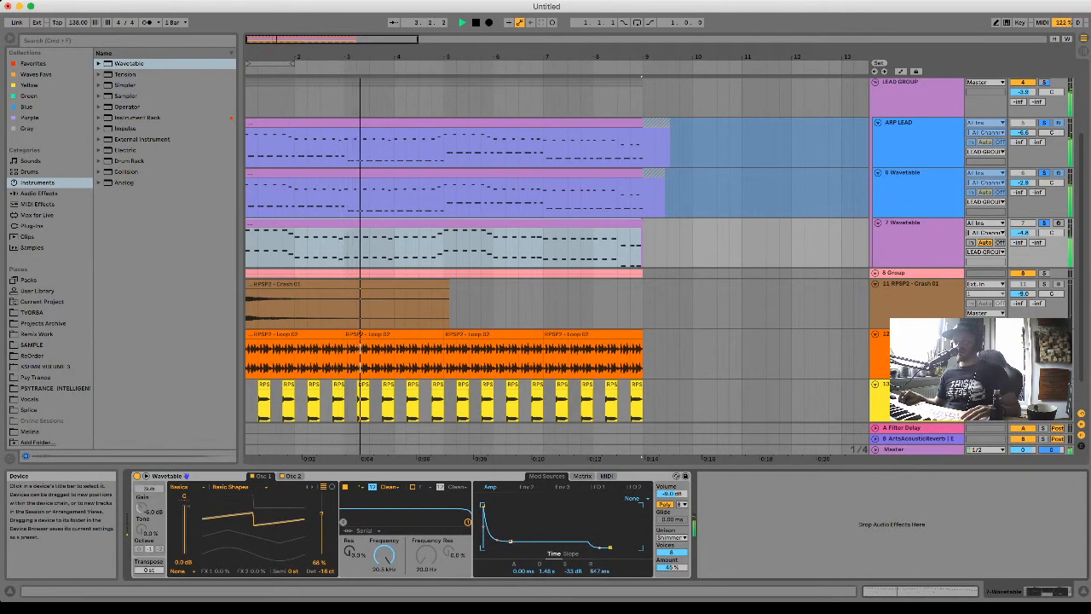
{"action": "key", "text": "space"}
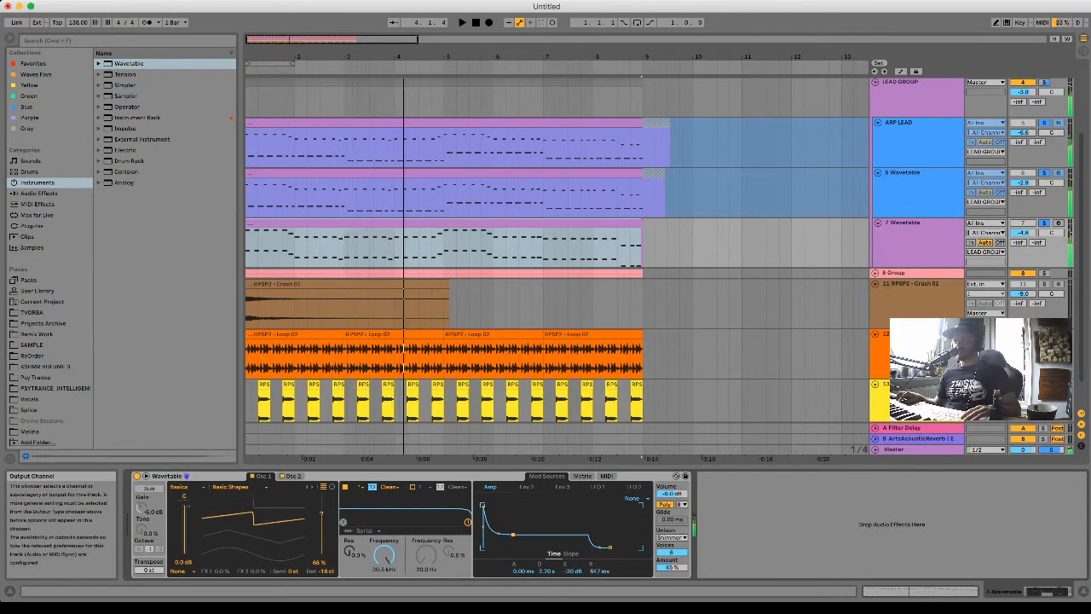
{"action": "left_click", "coordinate": [920, 242]}
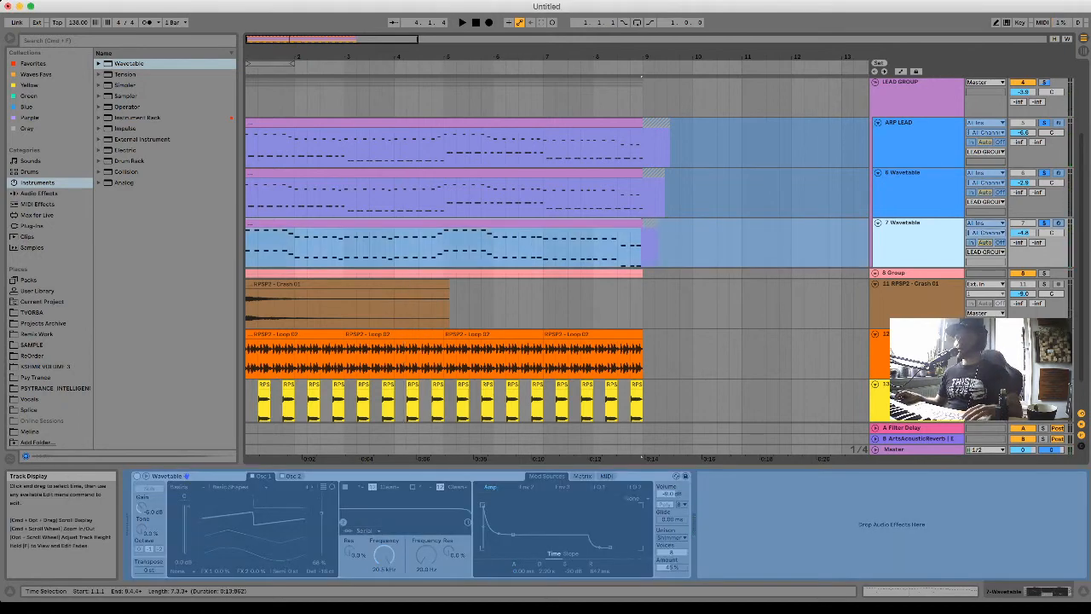
Fold LEAD GROUP and unfold 8 Group to reach its SUB BASS and MID BASS tracks.
{"action": "scroll", "coordinate": [818, 200], "scroll_direction": "up", "scroll_amount": 4}
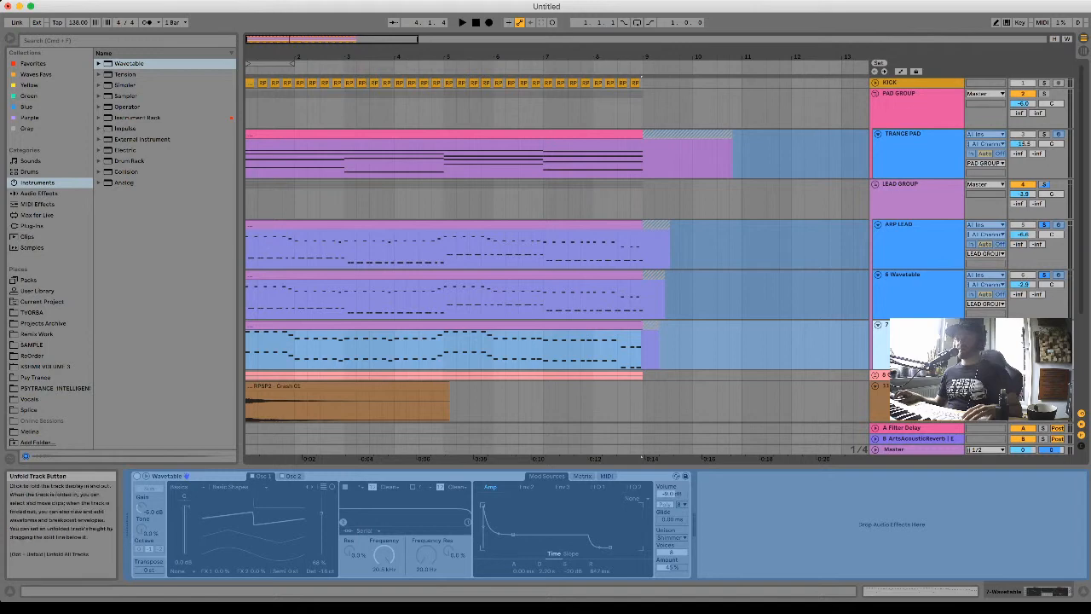
{"action": "left_click", "coordinate": [875, 184]}
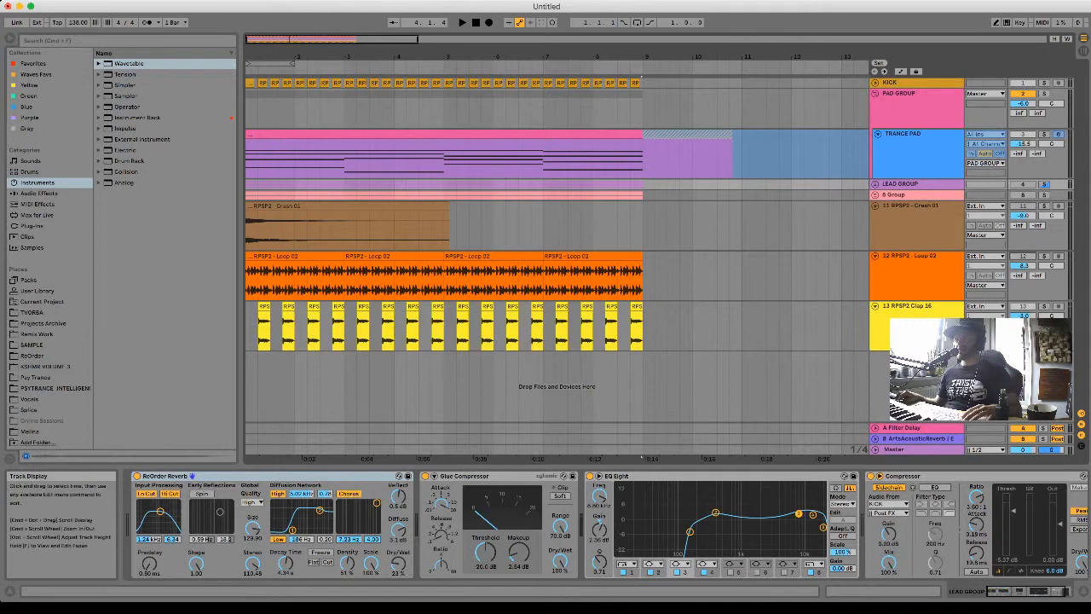
{"action": "left_click", "coordinate": [898, 195]}
{"action": "left_click", "coordinate": [875, 195]}
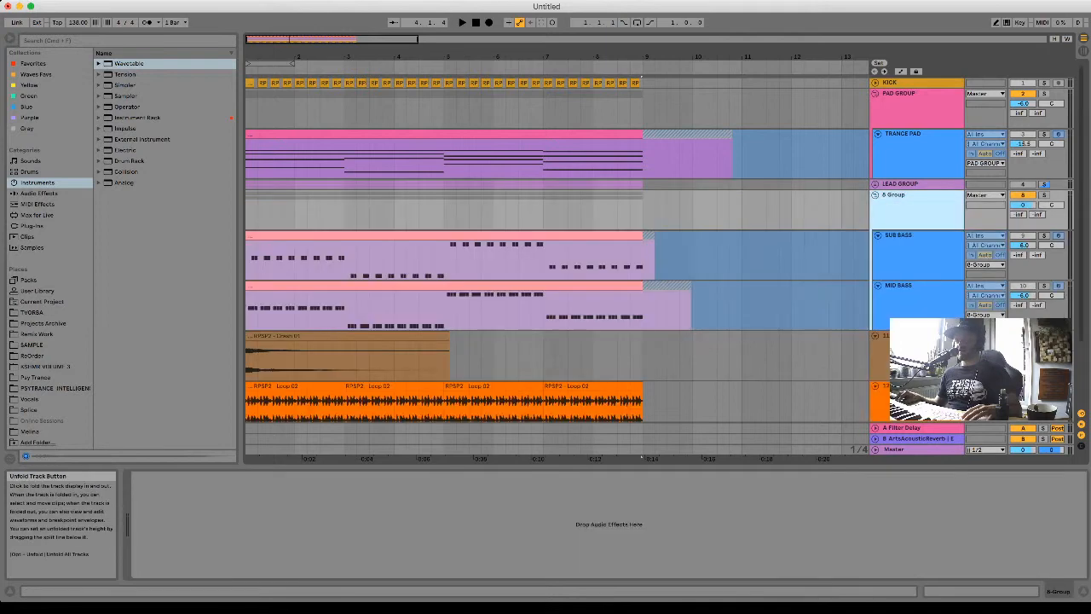
{"action": "left_click", "coordinate": [899, 236]}
{"action": "left_click", "coordinate": [900, 286]}
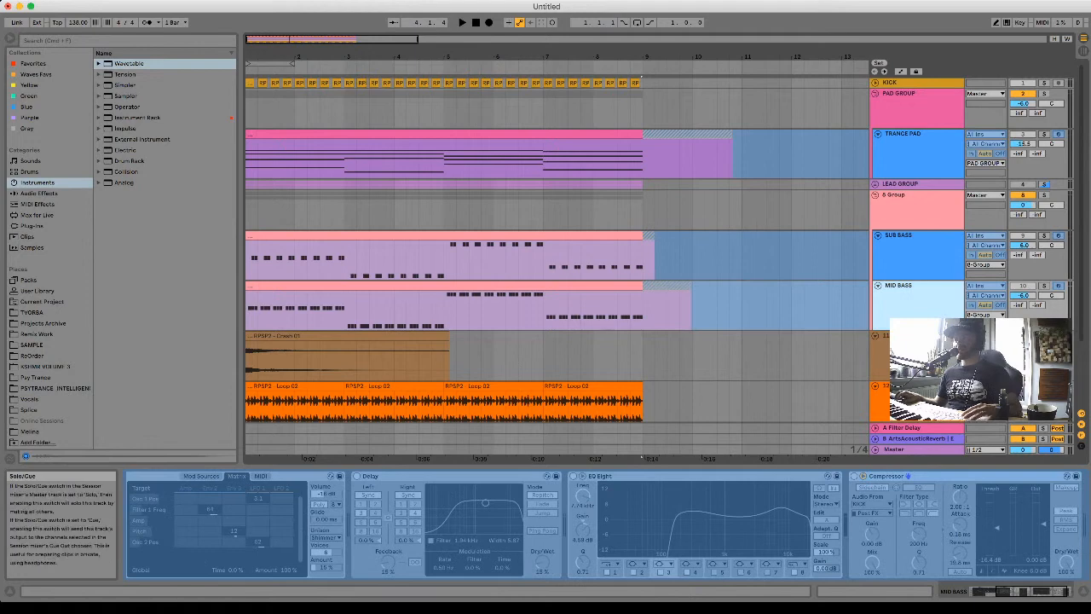
Play KICK and 8 Group soloed, raise 8 Group's volume to 0.8 dB and clear the solos.
{"action": "key", "text": "space"}
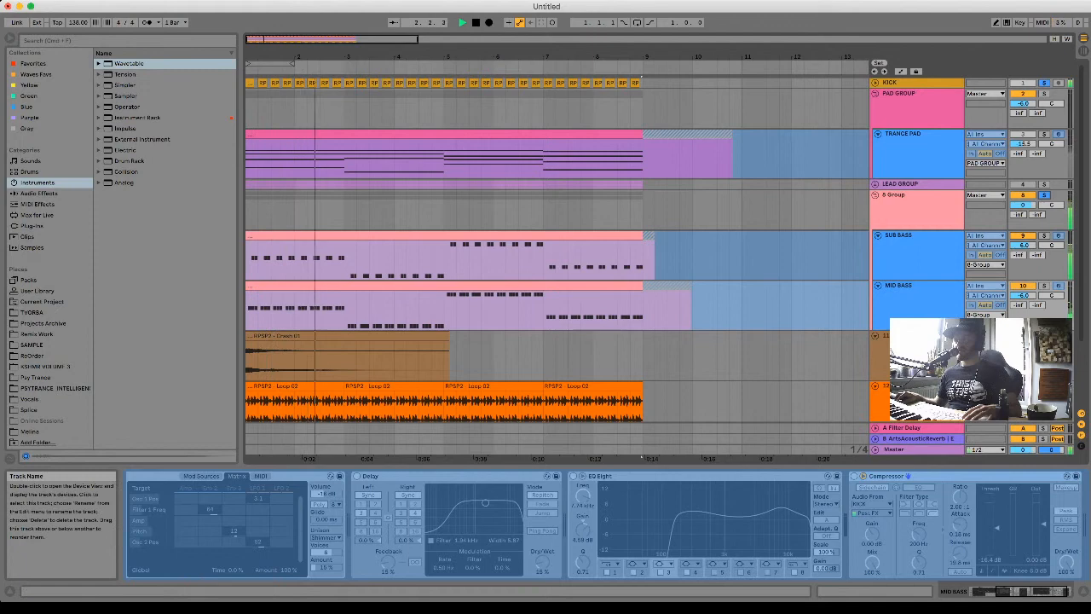
{"action": "left_click_drag", "start_coordinate": [1022, 204], "coordinate": [1023, 198]}
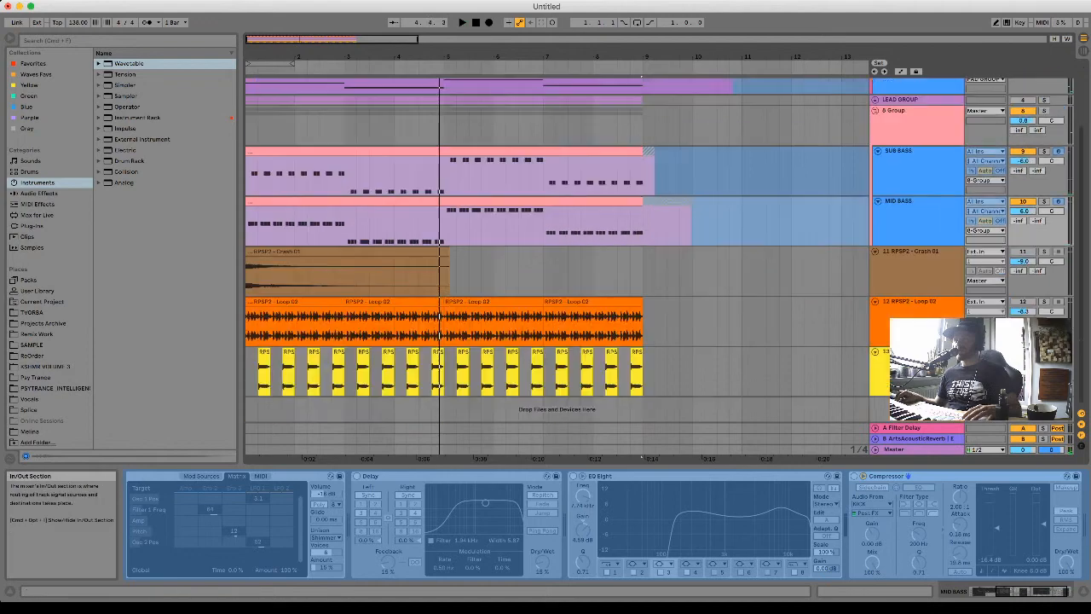
{"action": "scroll", "coordinate": [1031, 204], "scroll_direction": "down", "scroll_amount": 3}
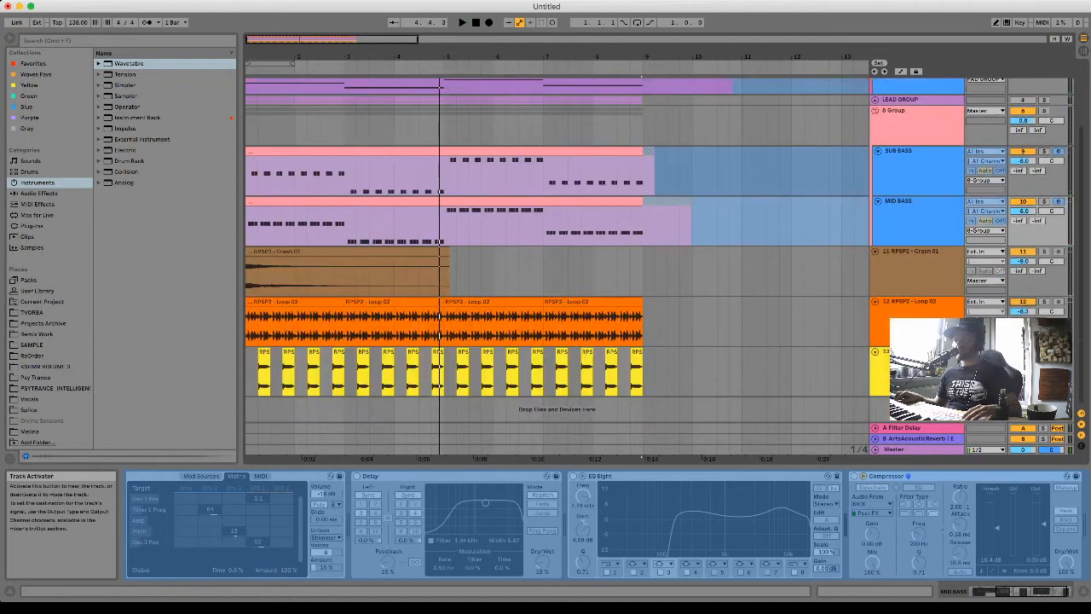
{"action": "scroll", "coordinate": [988, 256], "scroll_direction": "up", "scroll_amount": 3}
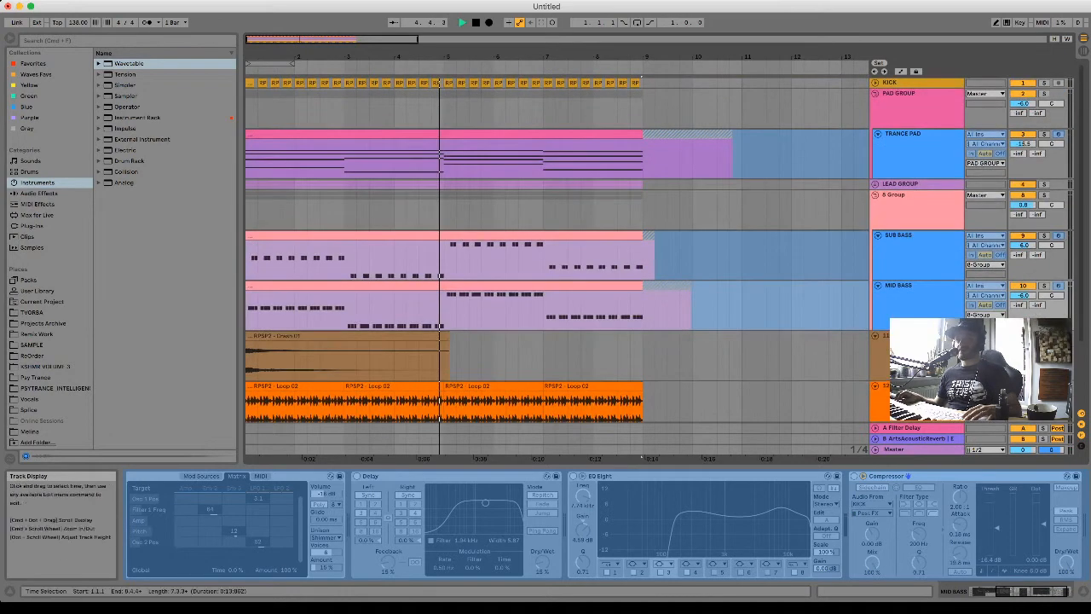
With the full mix playing, lower the low-cut frequency and the high-mid band's frequency in LEAD GROUP's EQ Eight.
{"action": "key", "text": "space"}
{"action": "left_click", "coordinate": [903, 195]}
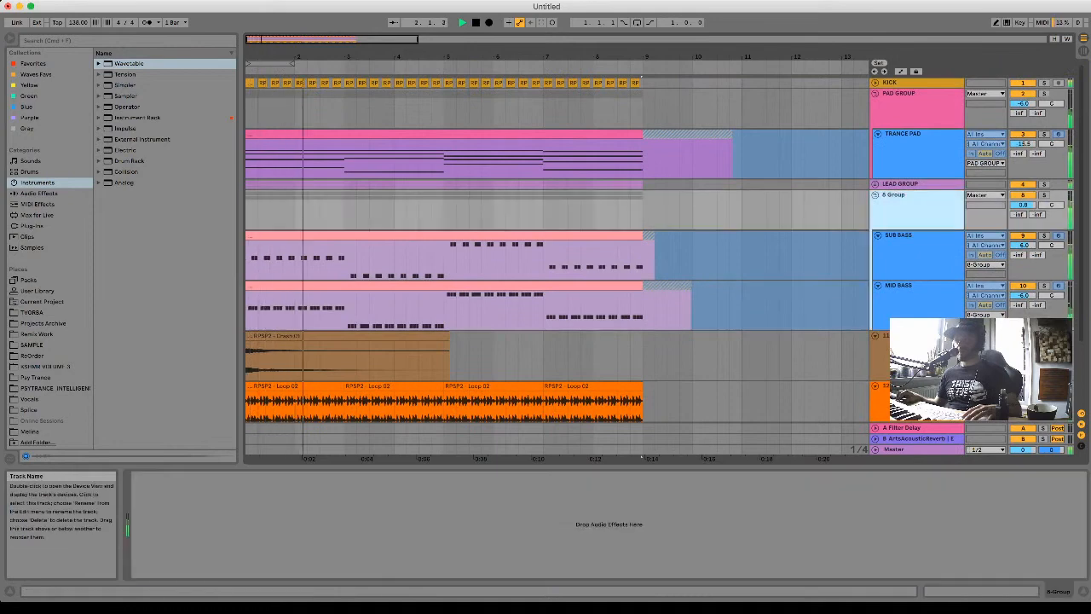
{"action": "left_click", "coordinate": [904, 184]}
{"action": "scroll", "coordinate": [681, 476], "scroll_direction": "right", "scroll_amount": 1}
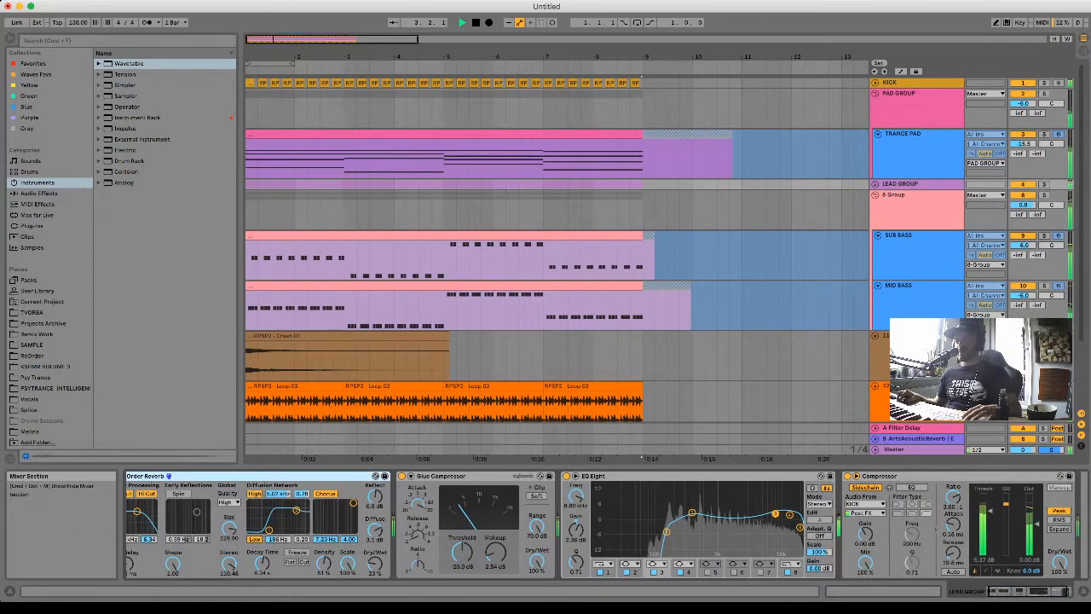
{"action": "left_click_drag", "start_coordinate": [681, 510], "coordinate": [664, 532]}
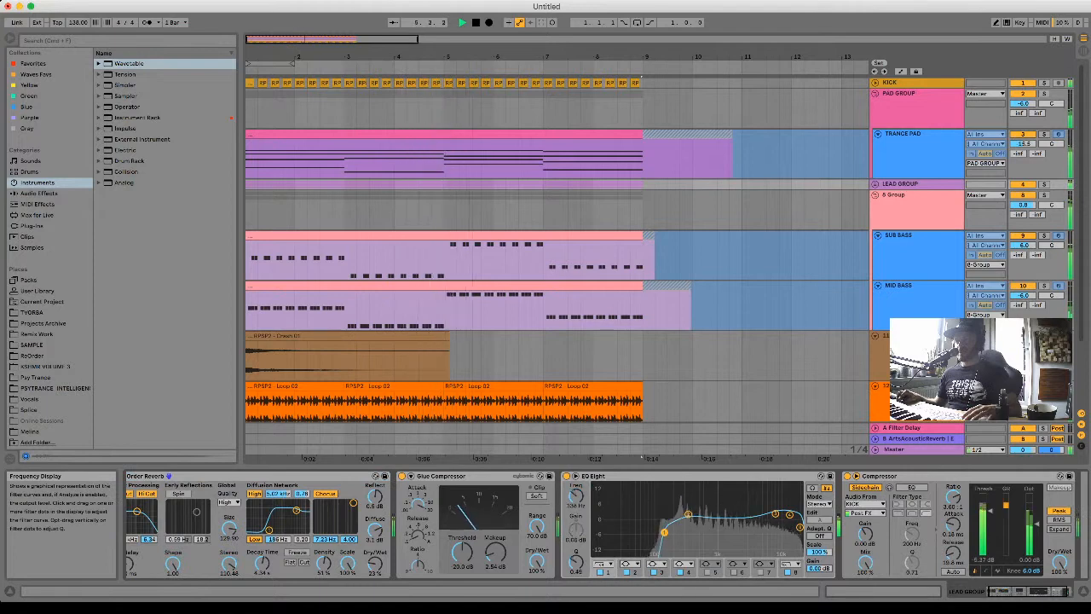
{"action": "mouse_move", "coordinate": [775, 513]}
{"action": "left_mouse_down"}
{"action": "mouse_move", "coordinate": [735, 514]}
{"action": "mouse_move", "coordinate": [746, 523]}
{"action": "mouse_move", "coordinate": [750, 507]}
{"action": "mouse_move", "coordinate": [758, 515]}
{"action": "left_mouse_up"}
{"action": "key", "text": "space"}
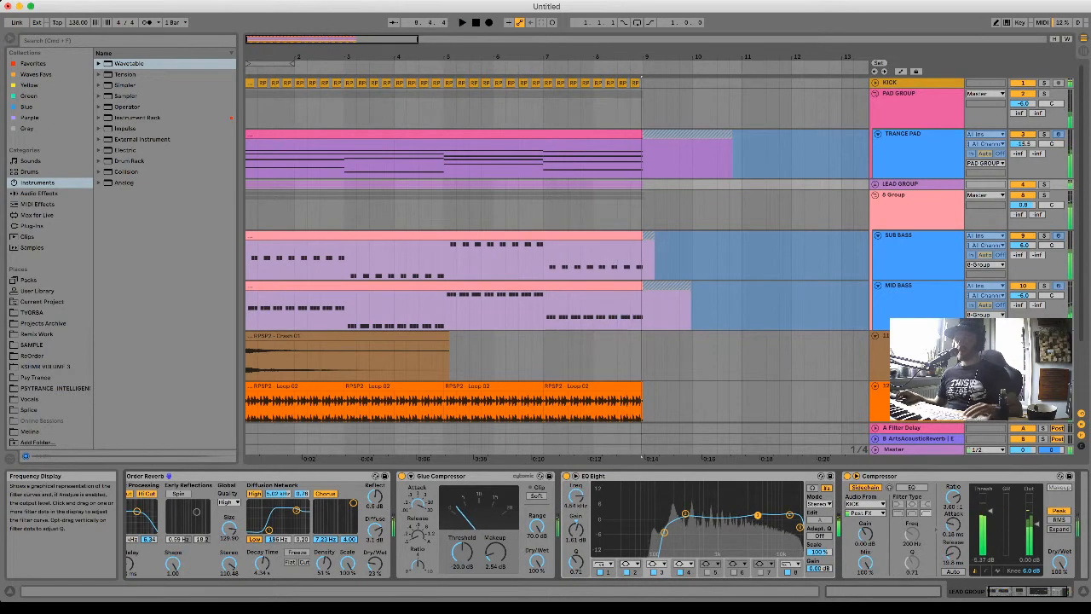
Unfold LEAD GROUP and unfreeze 7 Wavetable, undoing the track's accidental deletion.
{"action": "key", "text": "space"}
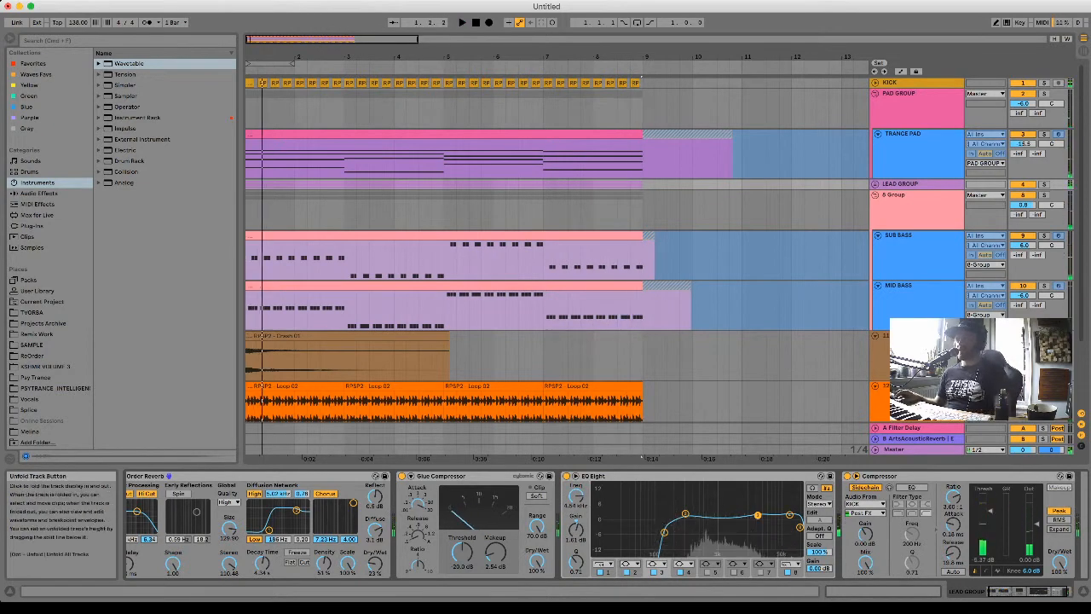
{"action": "left_click", "coordinate": [876, 184]}
{"action": "right_click", "coordinate": [912, 325]}
{"action": "key", "text": "Delete"}
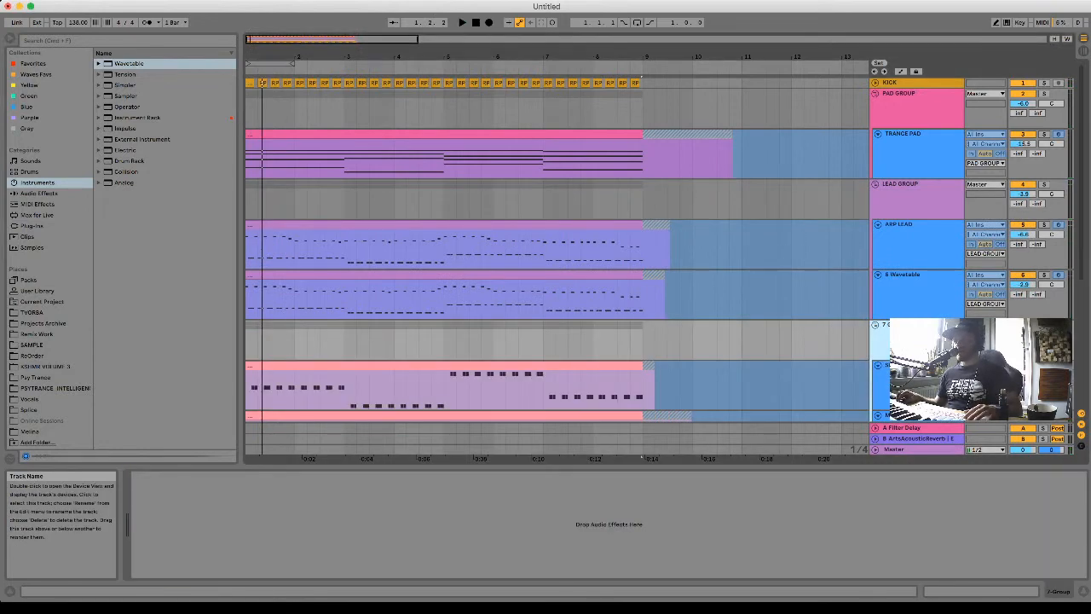
{"action": "key", "text": "super+z"}
{"action": "left_click", "coordinate": [946, 477]}
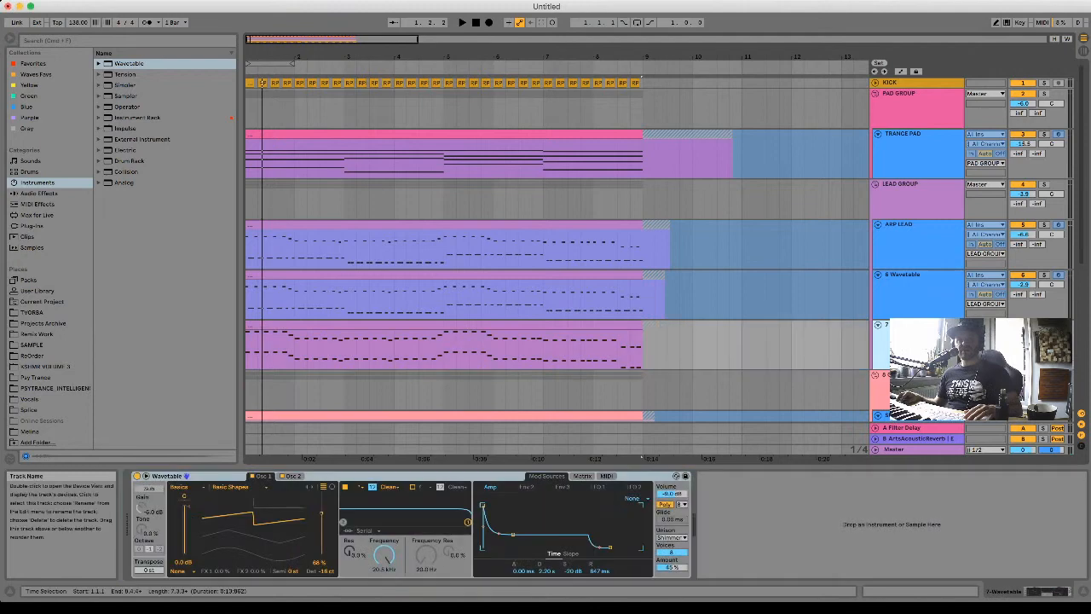
Add the default Delay audio effect after the Wavetable device on 7 Wavetable.
{"action": "left_click", "coordinate": [38, 193]}
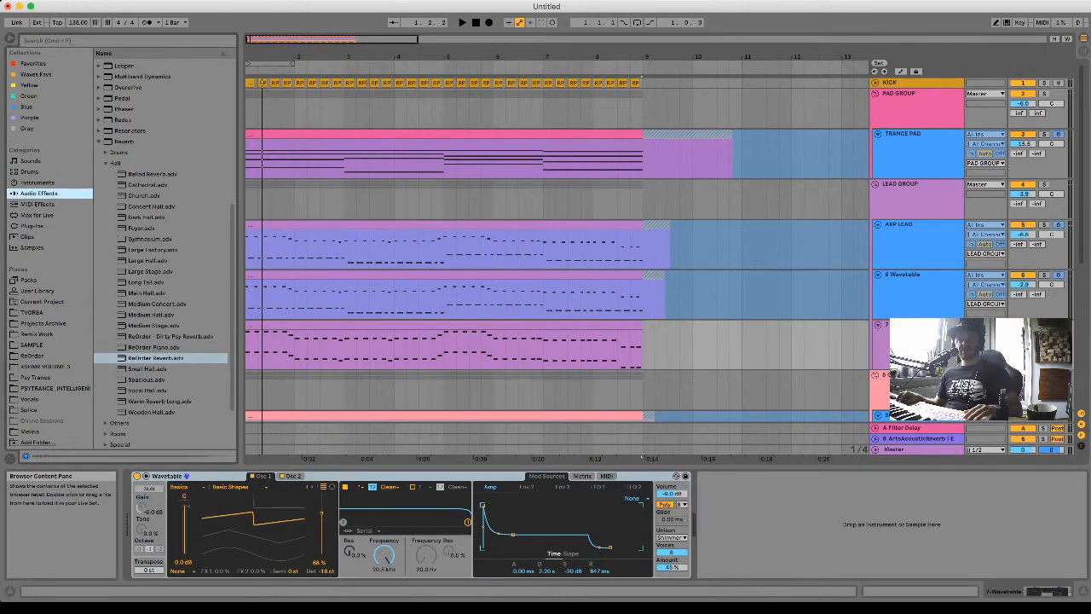
{"action": "left_click", "coordinate": [124, 141]}
{"action": "key", "text": "Left"}
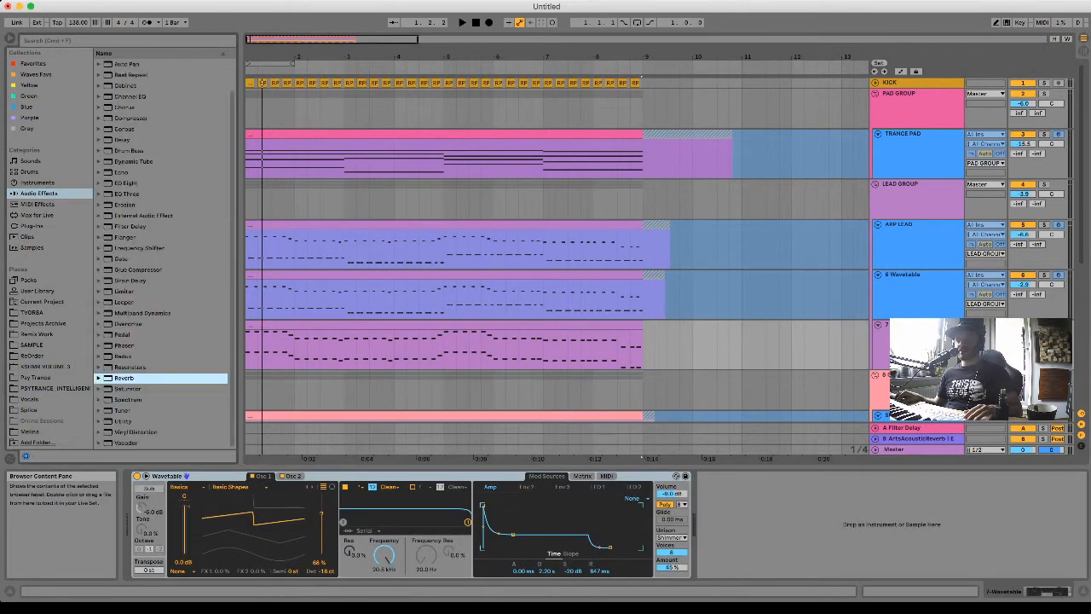
{"action": "left_click", "coordinate": [123, 140]}
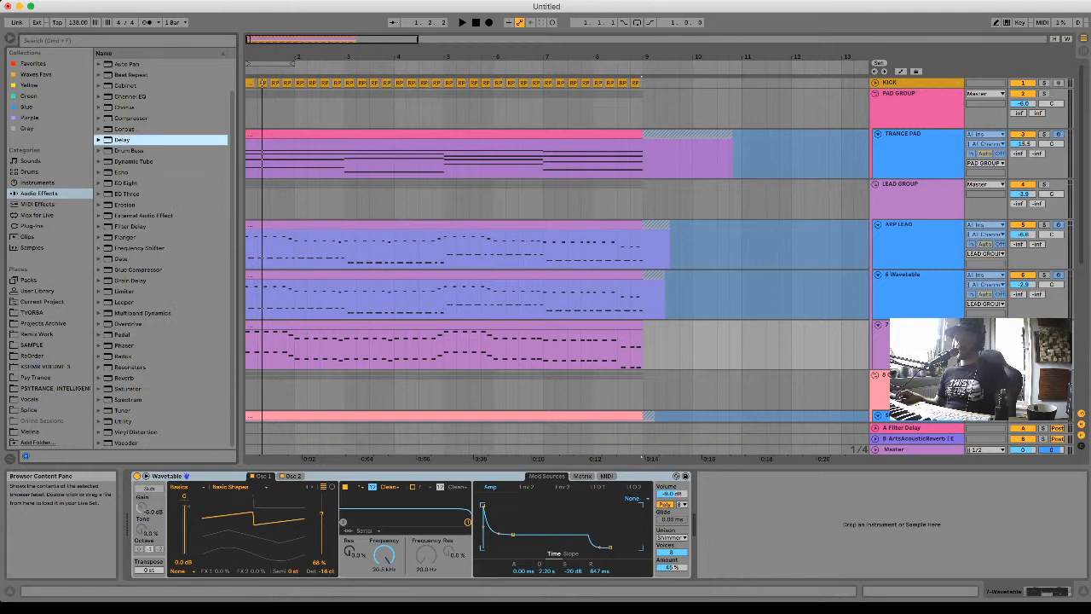
{"action": "key", "text": "Return"}
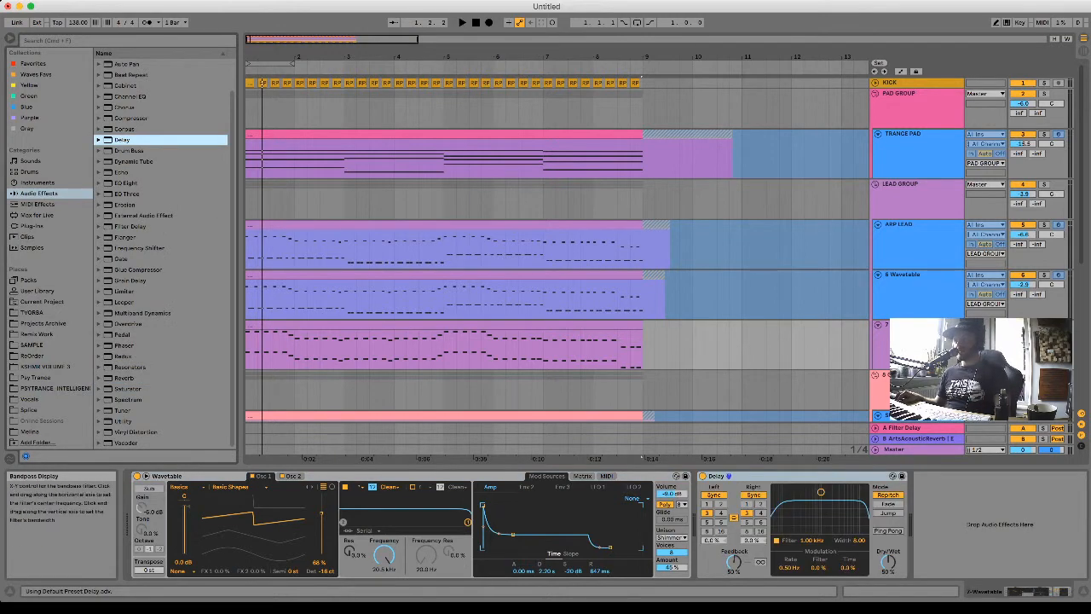
Set the Delay's filter to 3.88 kHz with width 4.64, right time to 4, feedback to 44%, dry/wet to 33%, and enable Ping Pong.
{"action": "left_click_drag", "start_coordinate": [821, 491], "coordinate": [823, 495]}
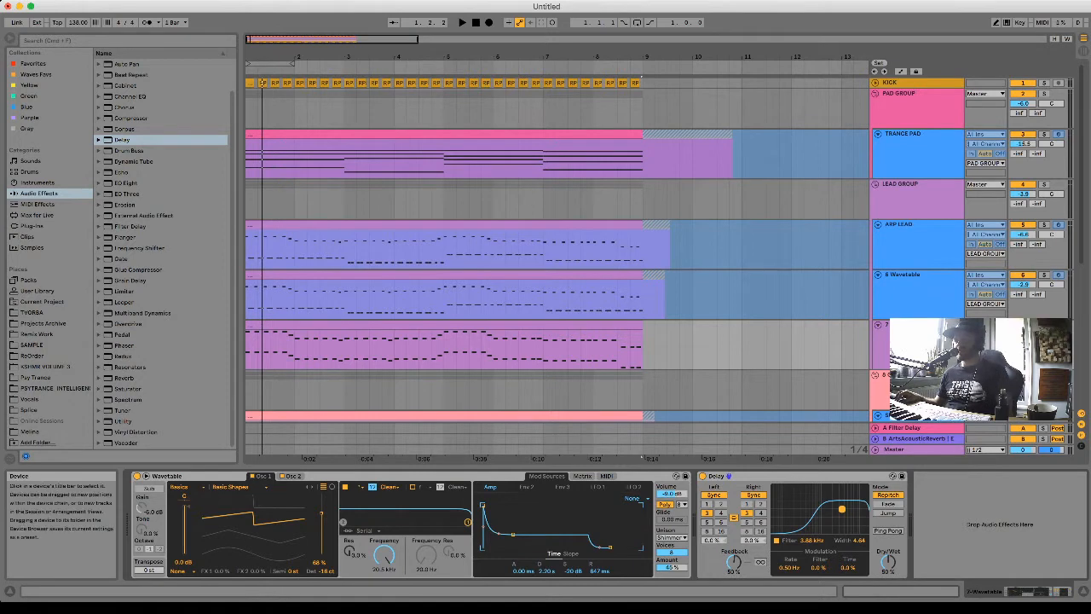
{"action": "left_click", "coordinate": [887, 530]}
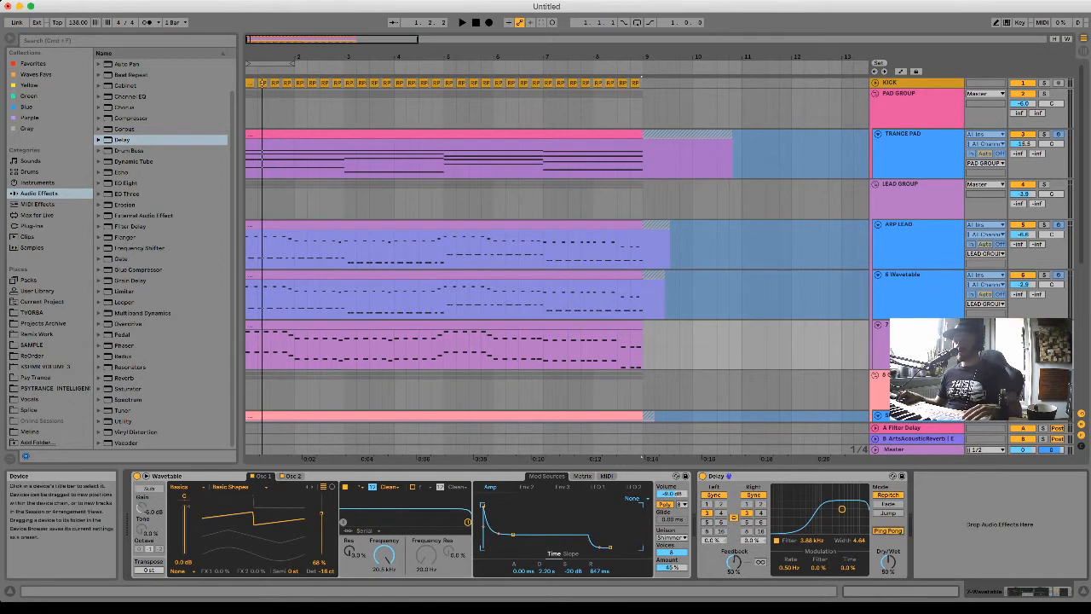
{"action": "left_click_drag", "start_coordinate": [888, 561], "coordinate": [887, 568]}
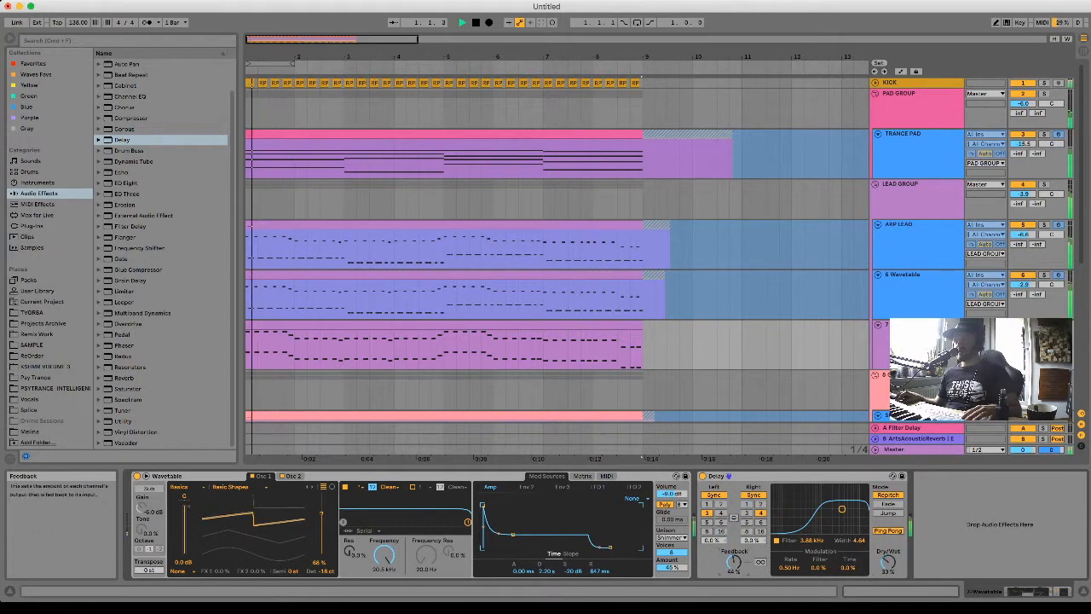
Solo LEAD GROUP, freeze 7 Wavetable and play the leads on their own.
{"action": "key", "text": "space"}
{"action": "key", "text": "space"}
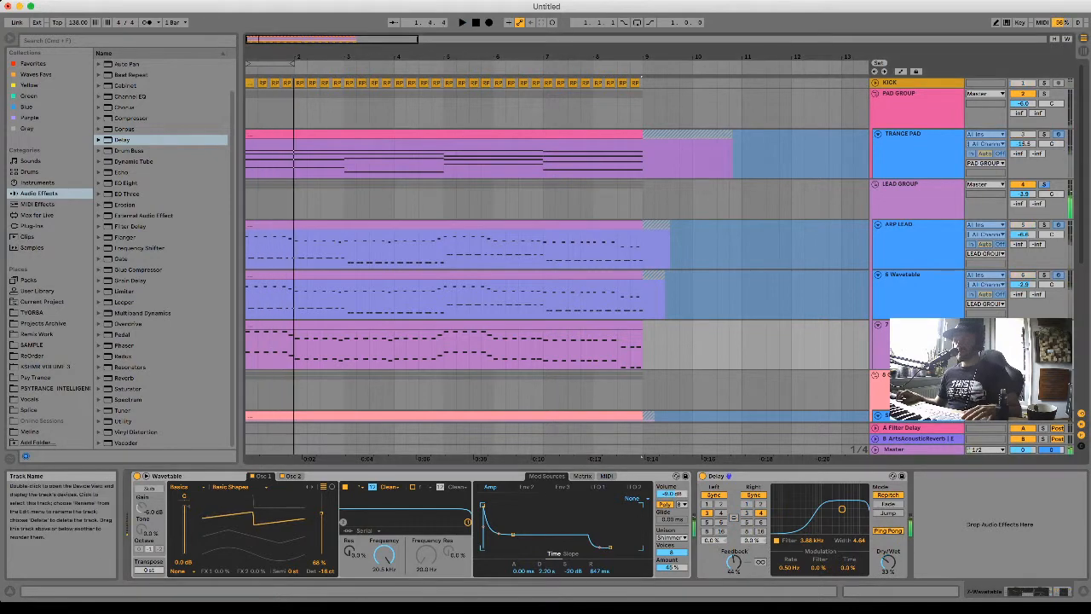
{"action": "key", "text": "super+Tab"}
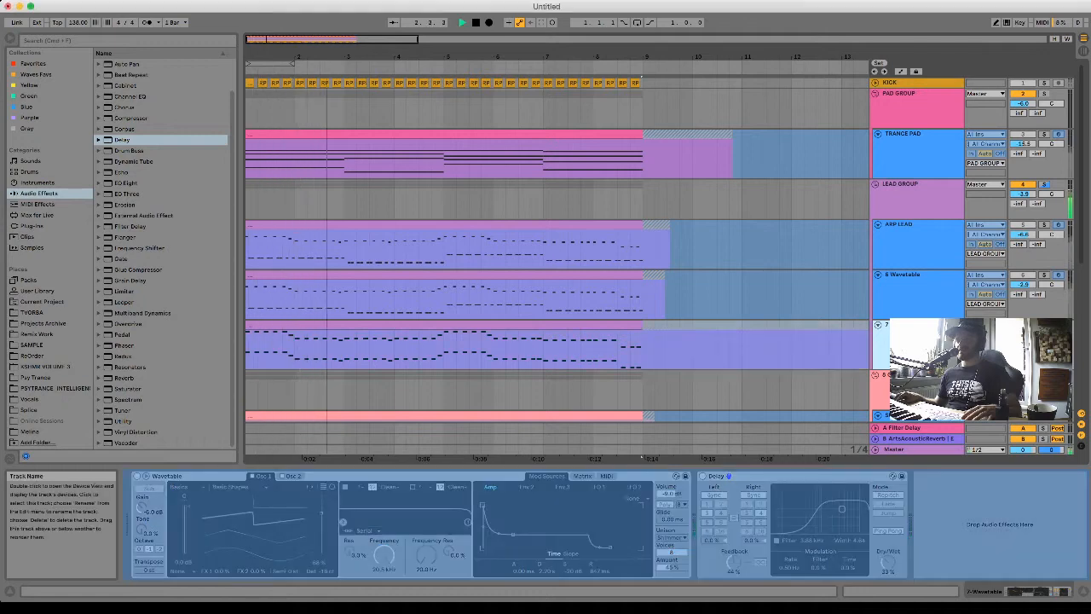
{"action": "key", "text": "space"}
Insert a Utility between EQ Eight and the sidechain Compressor on LEAD GROUP.
{"action": "left_click", "coordinate": [913, 184]}
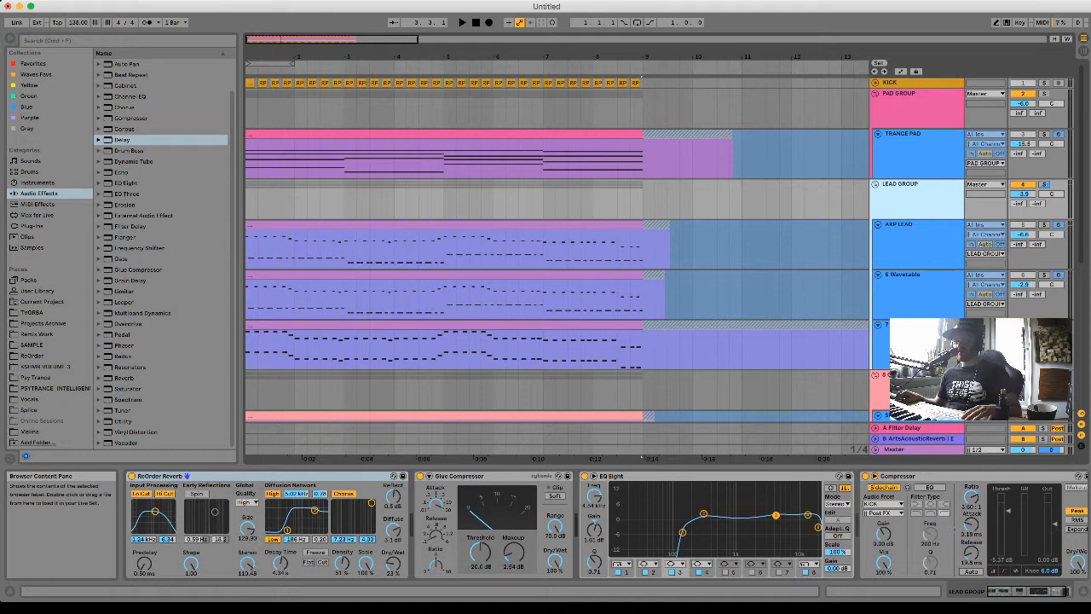
{"action": "left_click_drag", "start_coordinate": [122, 421], "coordinate": [861, 524]}
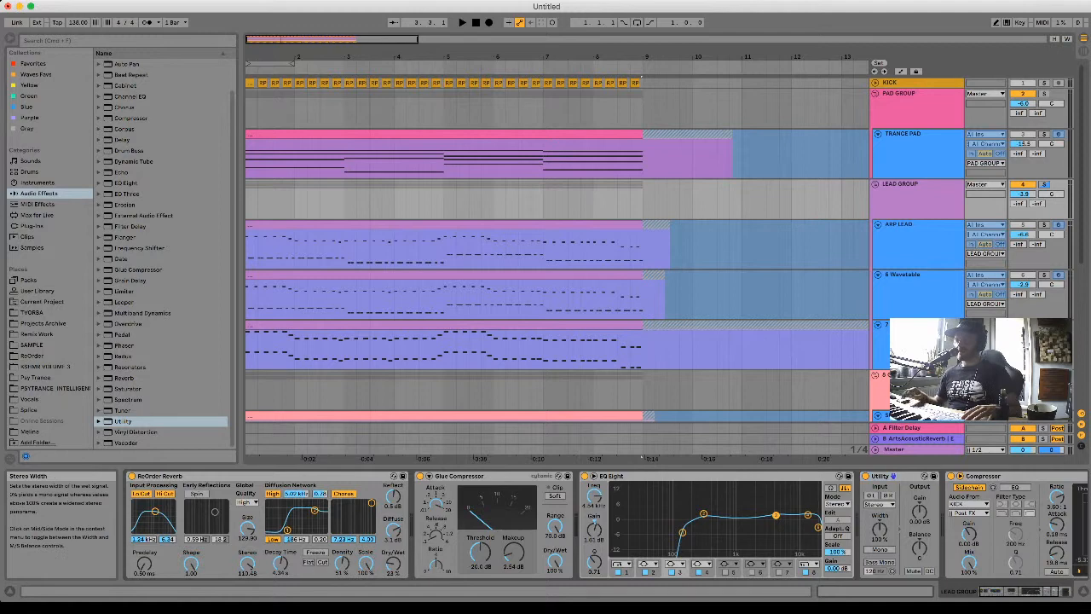
Set the Glue Compressor on LEAD GROUP to a threshold of -26.0 dB and a makeup gain of 6.98 dB.
{"action": "key", "text": "space"}
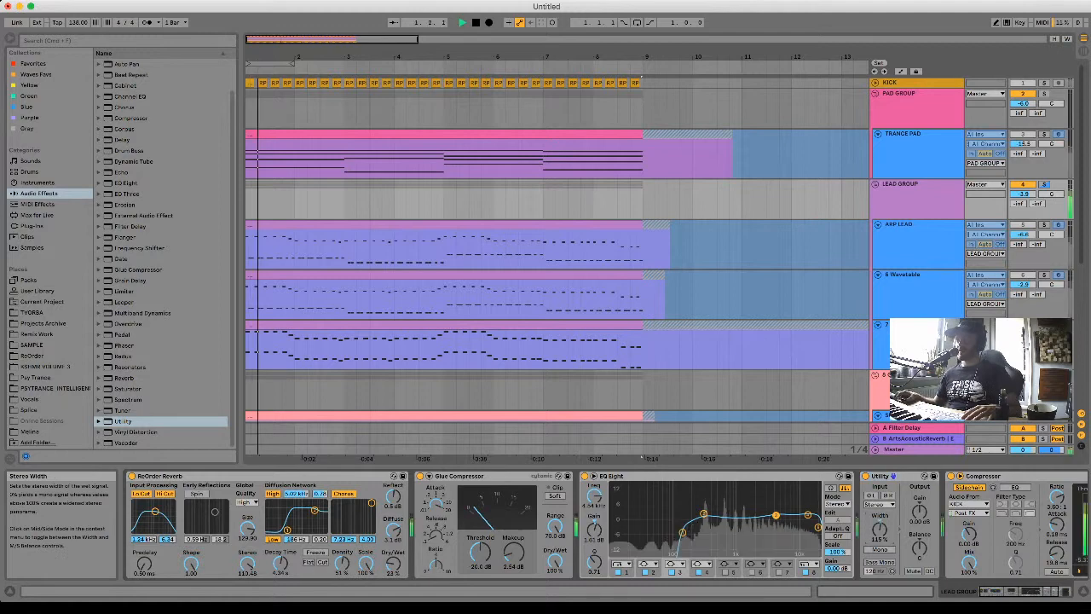
{"action": "scroll", "coordinate": [767, 248], "scroll_direction": "down", "scroll_amount": 1}
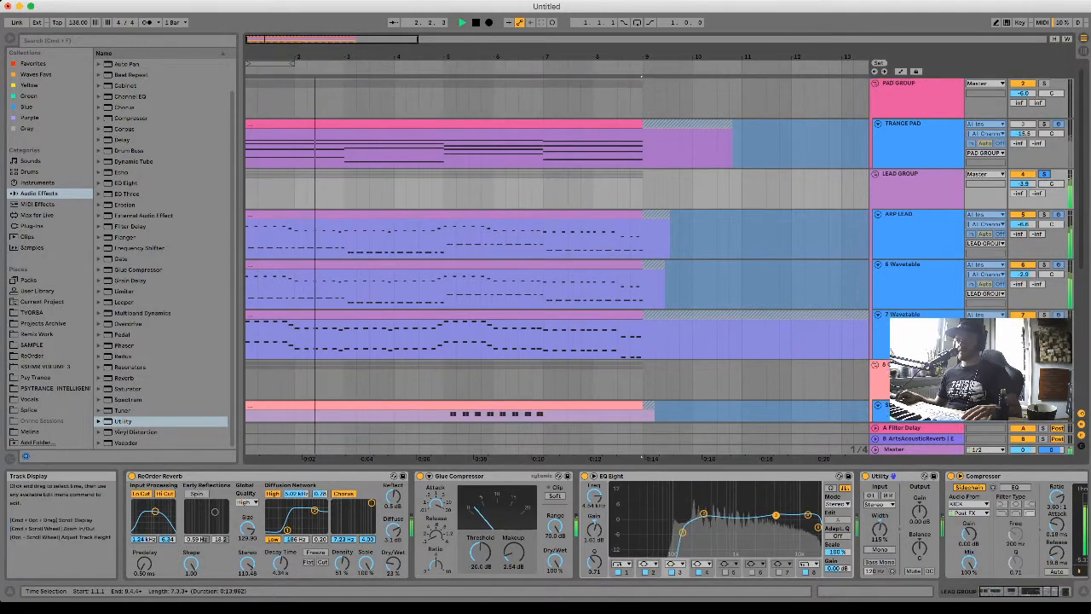
{"action": "left_click", "coordinate": [918, 228]}
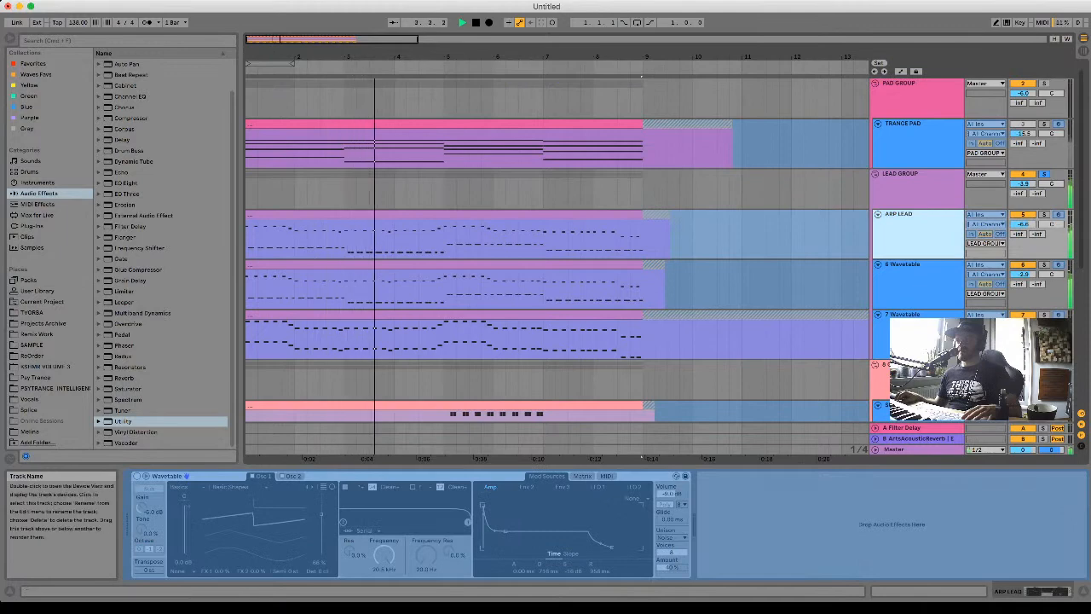
{"action": "left_click", "coordinate": [921, 279]}
{"action": "left_click", "coordinate": [919, 187]}
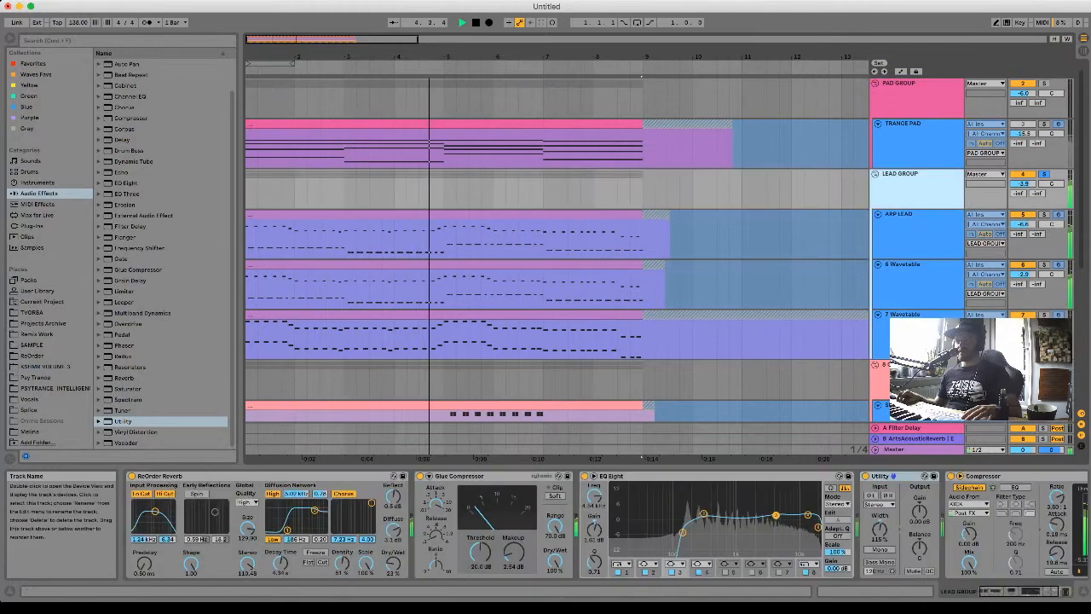
{"action": "left_click", "coordinate": [481, 552]}
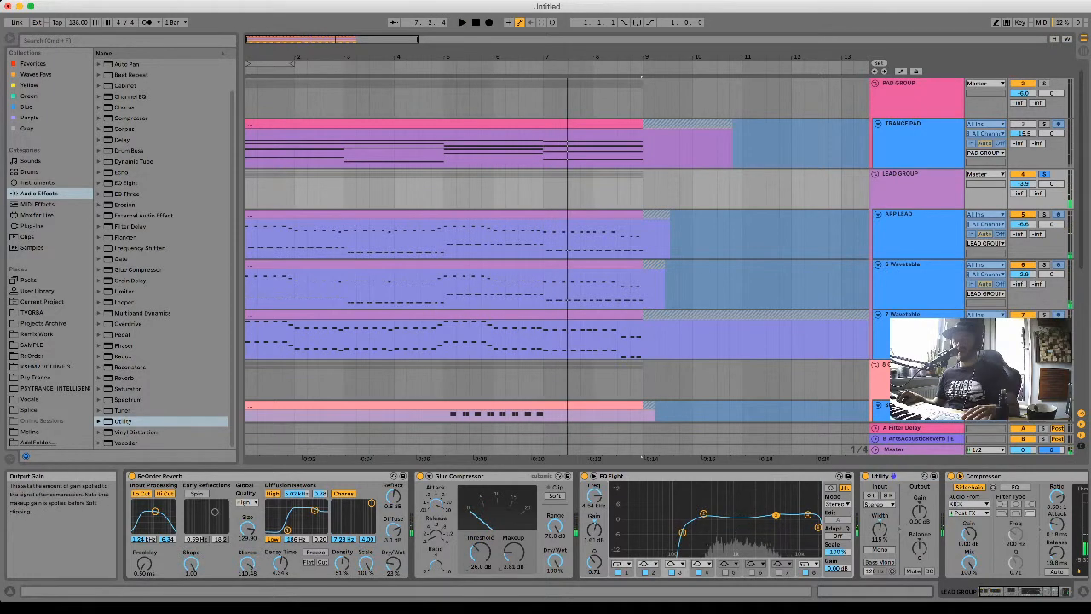
{"action": "key", "text": "space"}
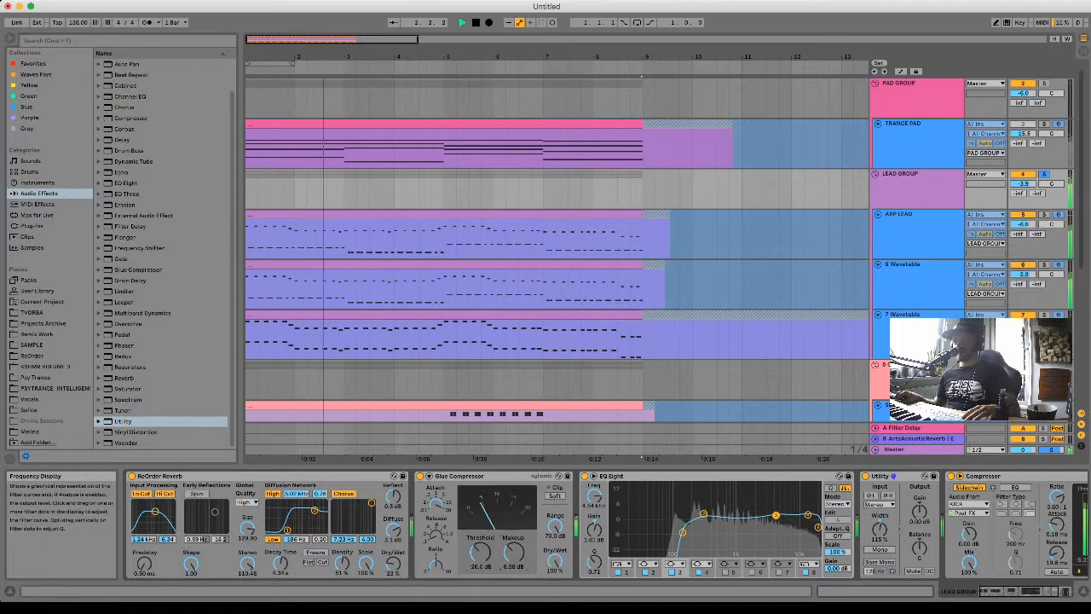
On LEAD GROUP, set the EQ Eight's high band to 9.78 kHz with 2.85 dB gain and the sidechain Compressor's threshold to -6.11 dB.
{"action": "scroll", "coordinate": [725, 522], "scroll_direction": "right", "scroll_amount": 3}
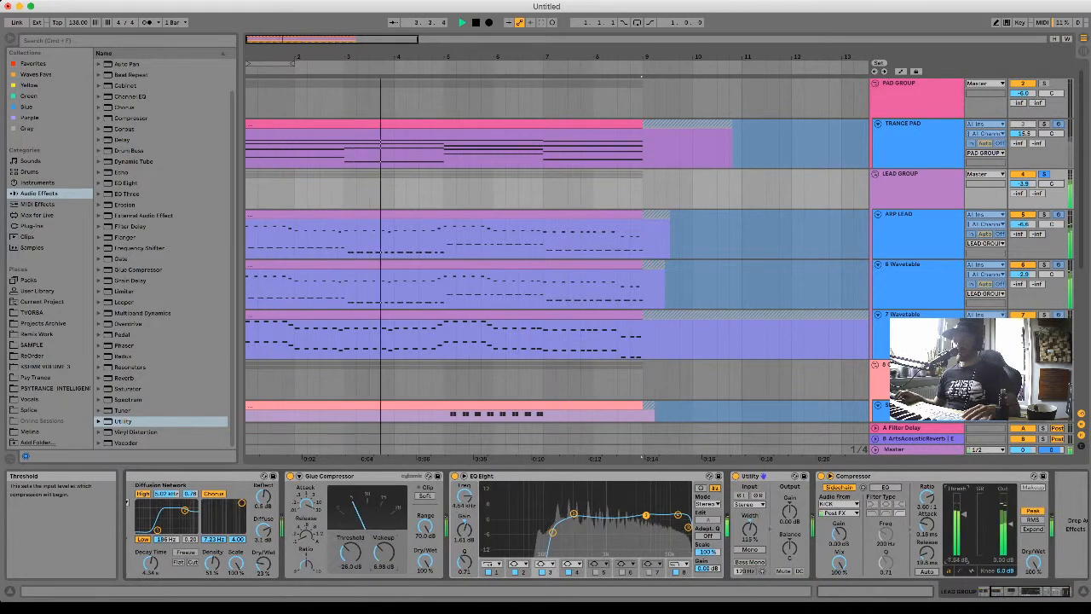
{"action": "key", "text": "space"}
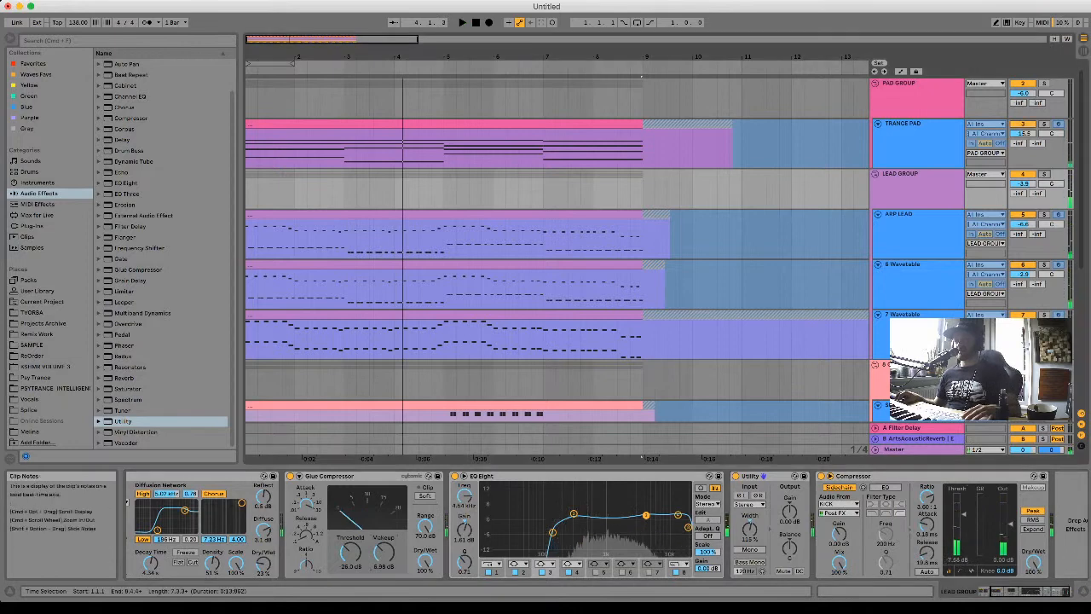
{"action": "key", "text": "space"}
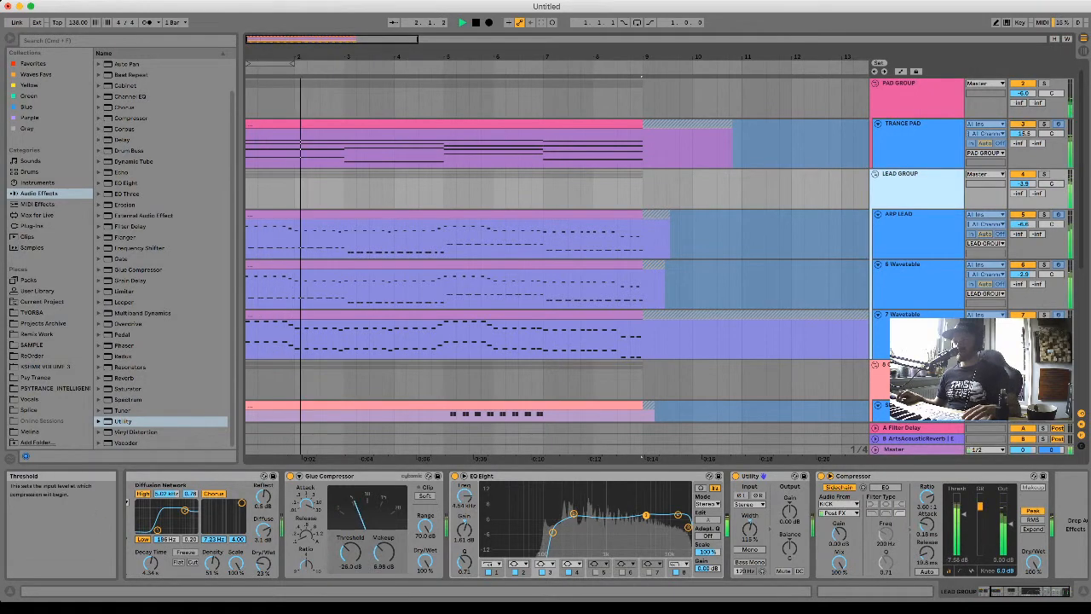
{"action": "left_click_drag", "start_coordinate": [963, 514], "coordinate": [963, 512]}
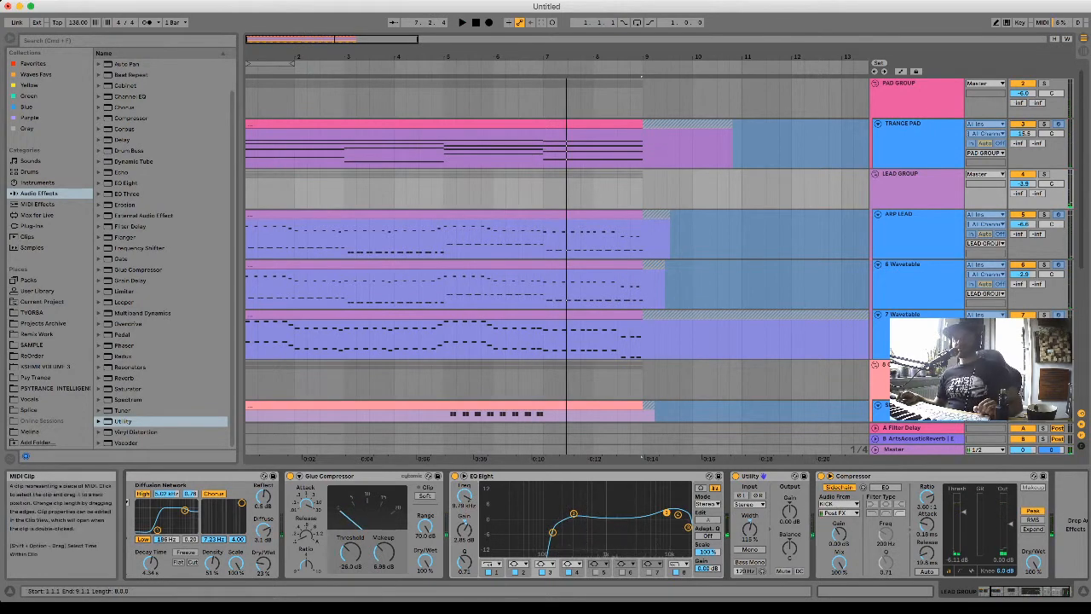
Solo PAD GROUP together with LEAD GROUP and raise TRANCE PAD's volume to -9.3 dB during playback.
{"action": "scroll", "coordinate": [554, 256], "scroll_direction": "up", "scroll_amount": 1}
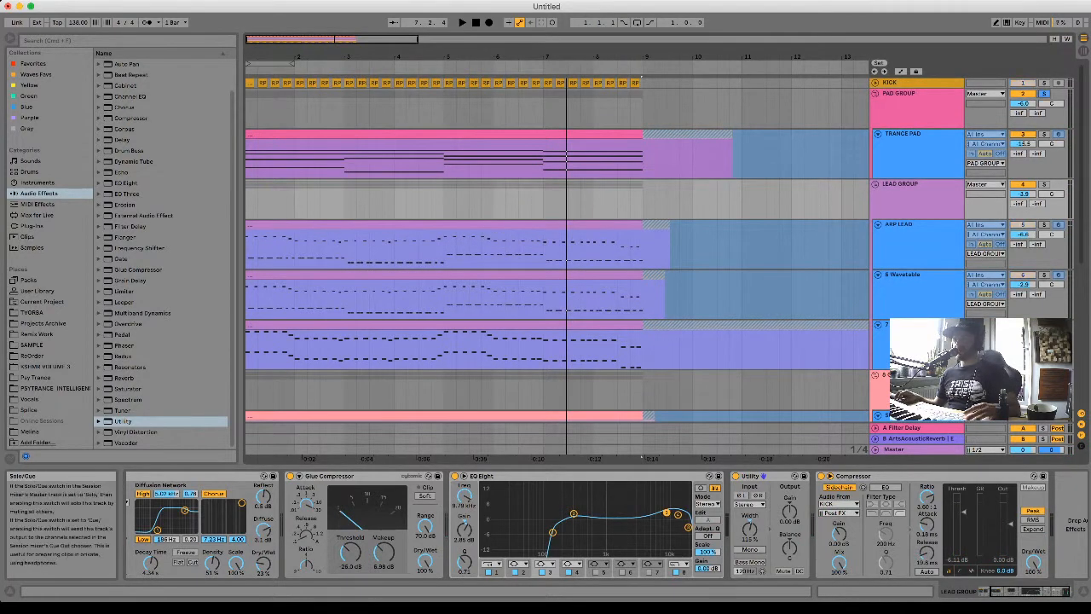
{"action": "key", "text": "space"}
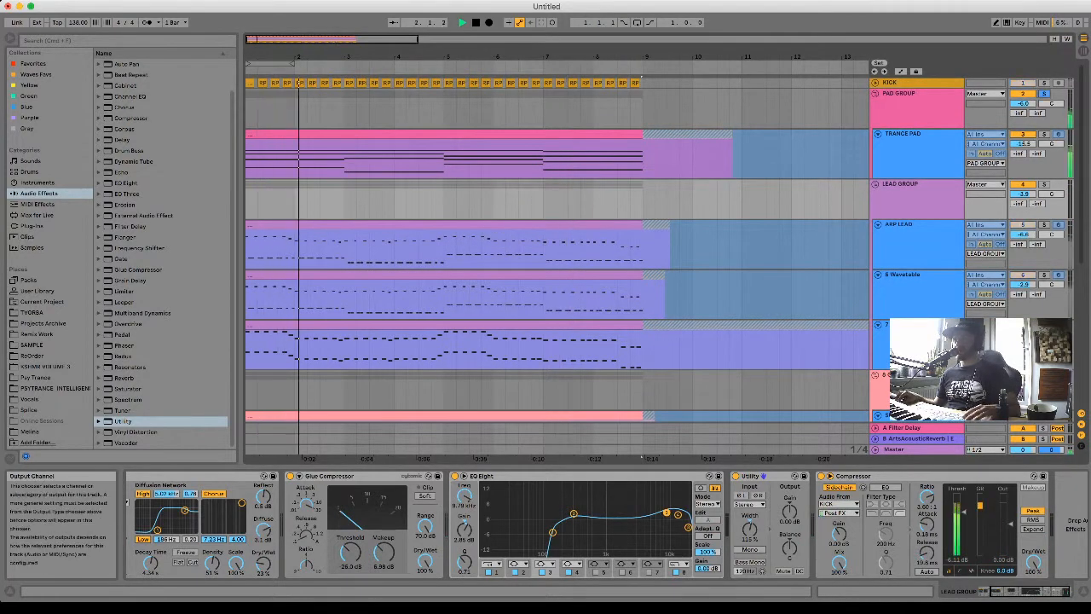
{"action": "left_click", "coordinate": [1044, 184], "text": "super"}
{"action": "key", "text": "space"}
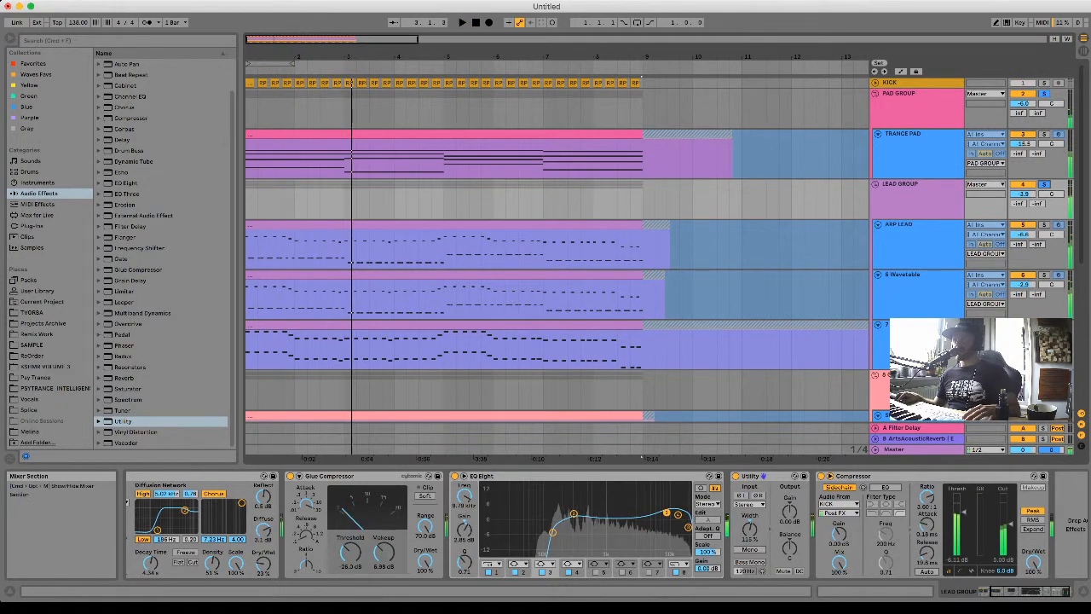
{"action": "key", "text": "space"}
{"action": "left_click_drag", "start_coordinate": [1022, 144], "coordinate": [1023, 127]}
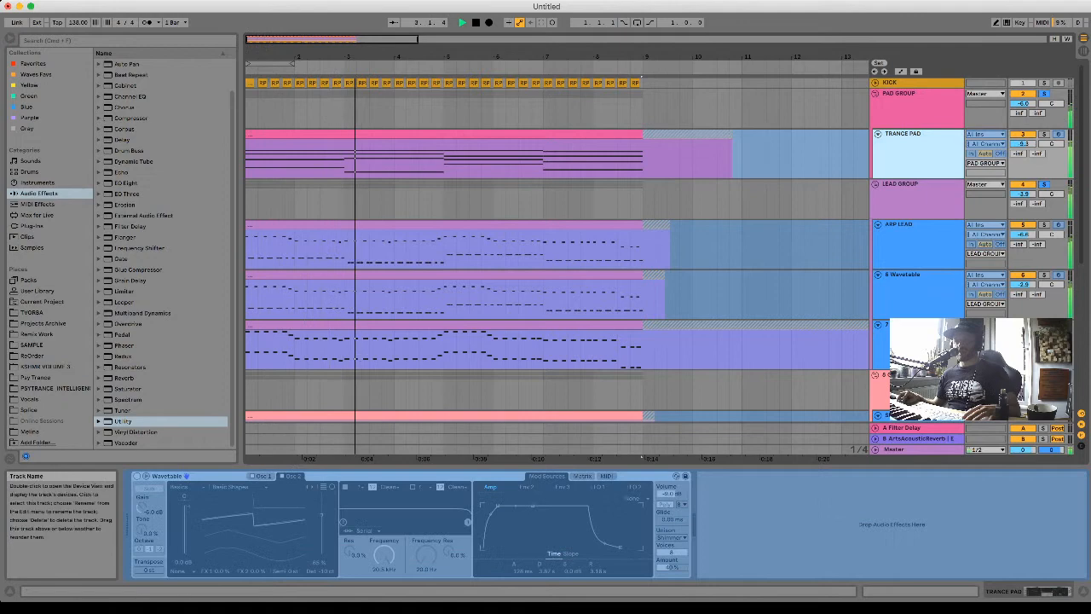
On PAD GROUP's EQ Eight, reduce the high band, move the mid boost to 791 Hz at 3.16 dB and raise the low cut.
{"action": "left_click", "coordinate": [914, 95]}
{"action": "left_click", "coordinate": [356, 515]}
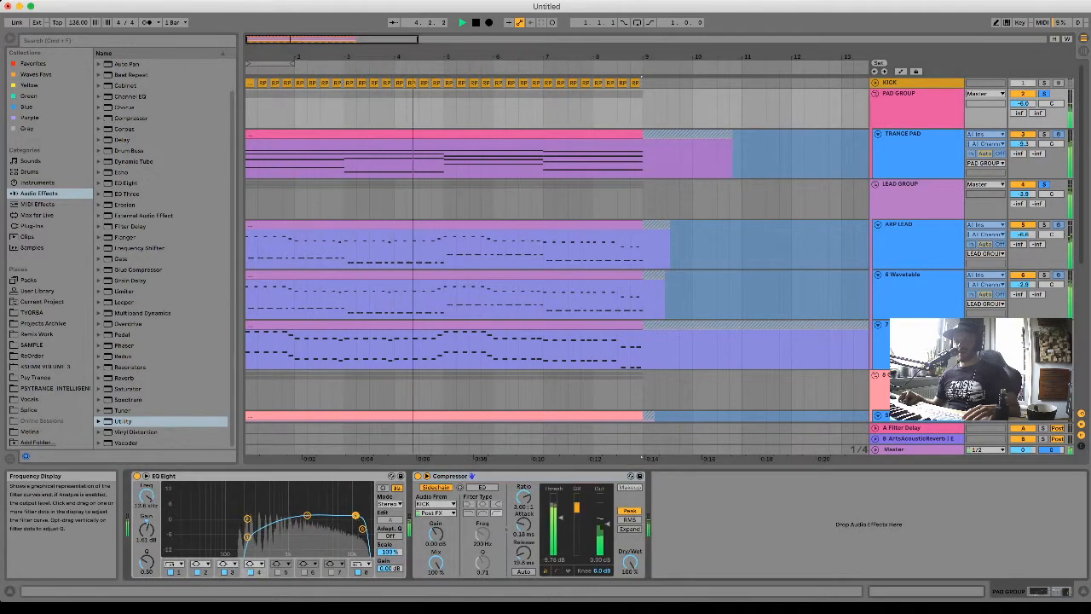
{"action": "left_click_drag", "start_coordinate": [306, 516], "coordinate": [282, 511]}
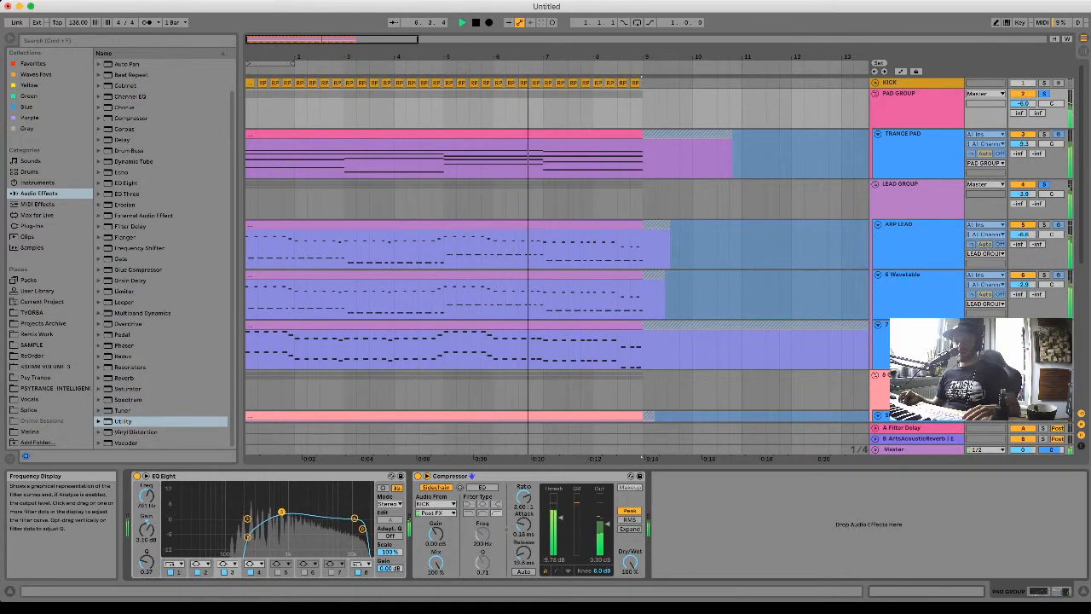
{"action": "left_click", "coordinate": [246, 537]}
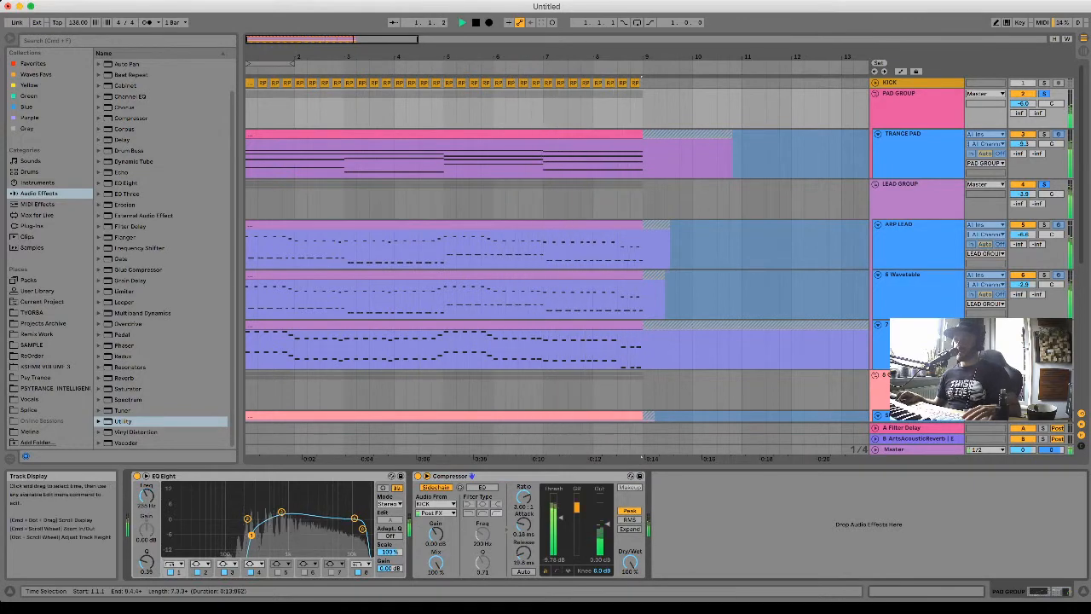
Unsolo PAD GROUP and LEAD GROUP and play the full mix with kick, bass and drums.
{"action": "key", "text": "space"}
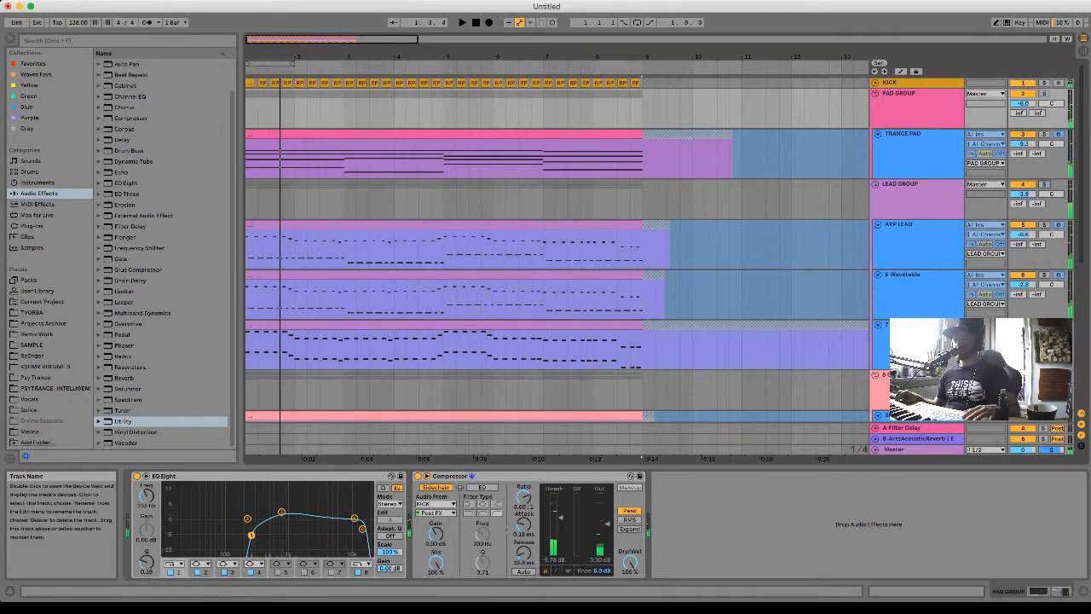
{"action": "key", "text": "space"}
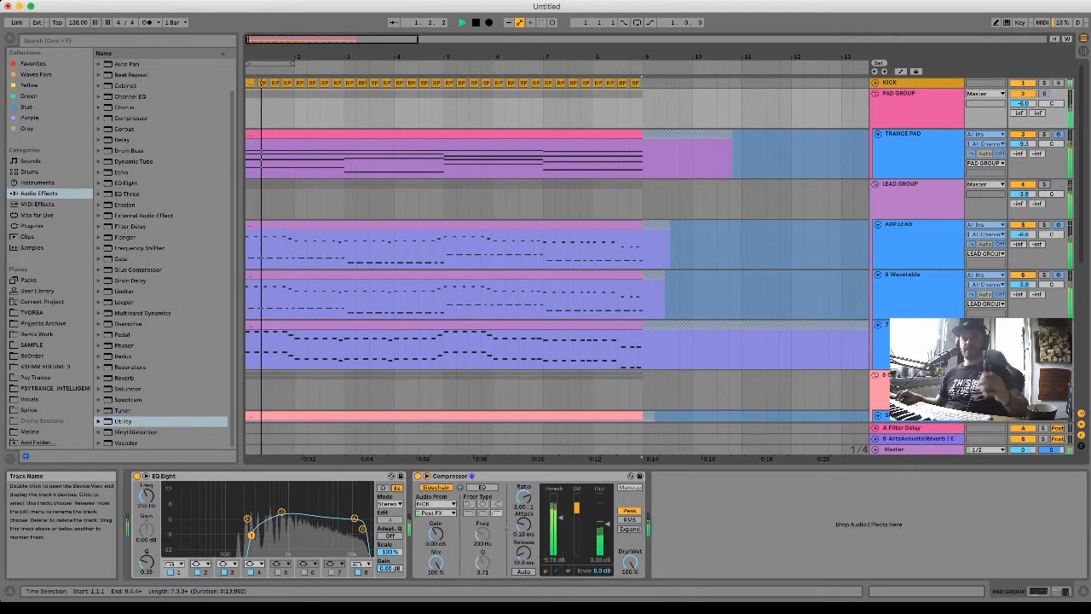
{"action": "scroll", "coordinate": [554, 265], "scroll_direction": "down", "scroll_amount": 10}
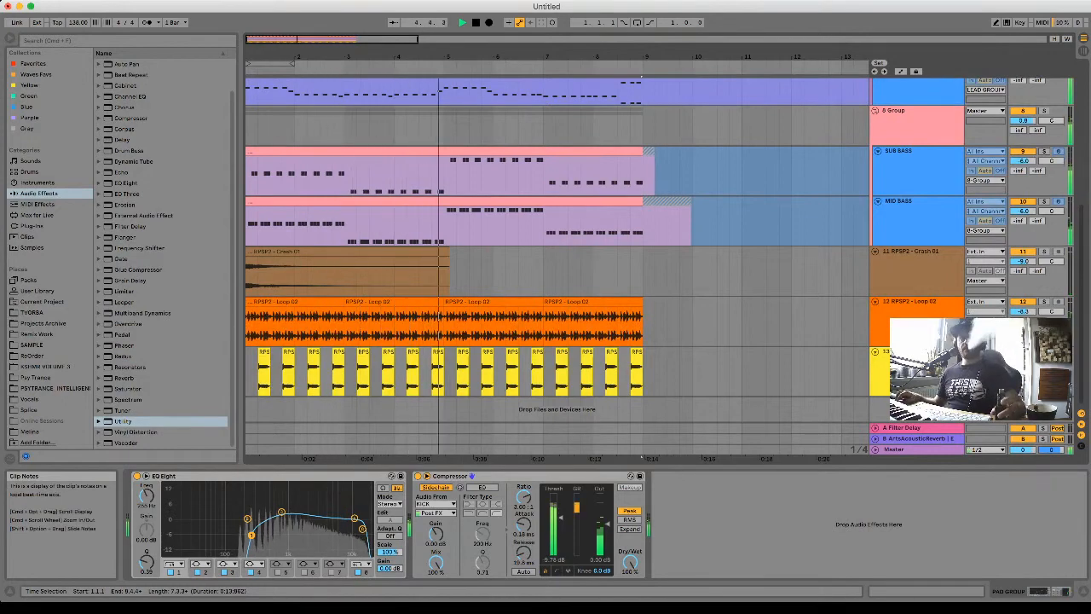
{"action": "scroll", "coordinate": [554, 264], "scroll_direction": "up", "scroll_amount": 5}
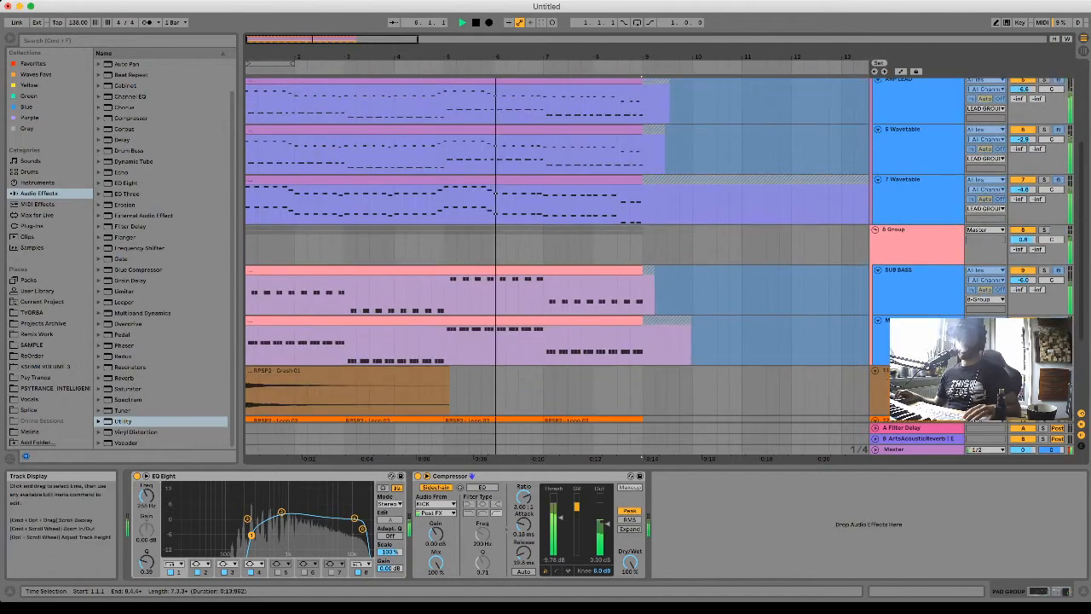
{"action": "scroll", "coordinate": [554, 265], "scroll_direction": "down", "scroll_amount": 1}
{"action": "scroll", "coordinate": [527, 152], "scroll_direction": "down", "scroll_amount": 6}
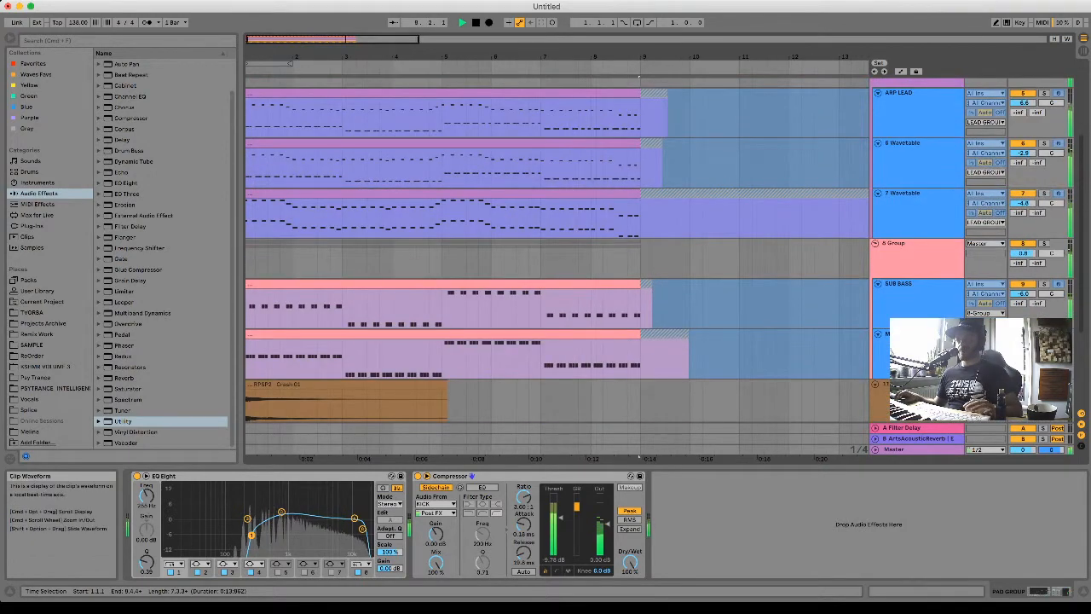
Unfreeze ARP LEAD and solo it to audition its Wavetable sound.
{"action": "left_click", "coordinate": [917, 204]}
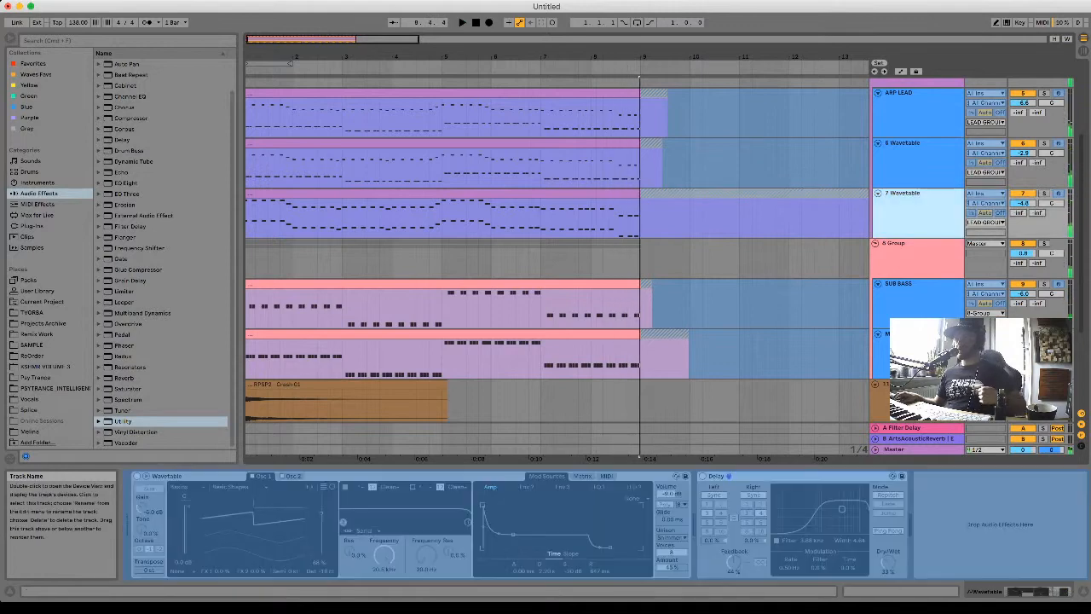
{"action": "left_click", "coordinate": [917, 155]}
{"action": "left_click", "coordinate": [917, 105]}
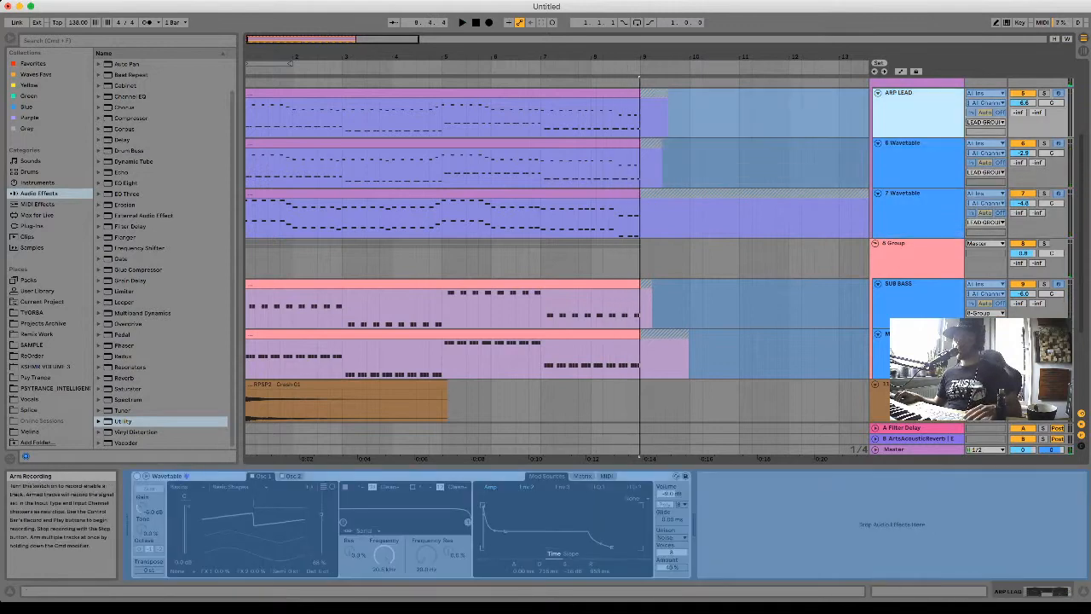
{"action": "right_click", "coordinate": [917, 106]}
{"action": "left_click", "coordinate": [954, 248]}
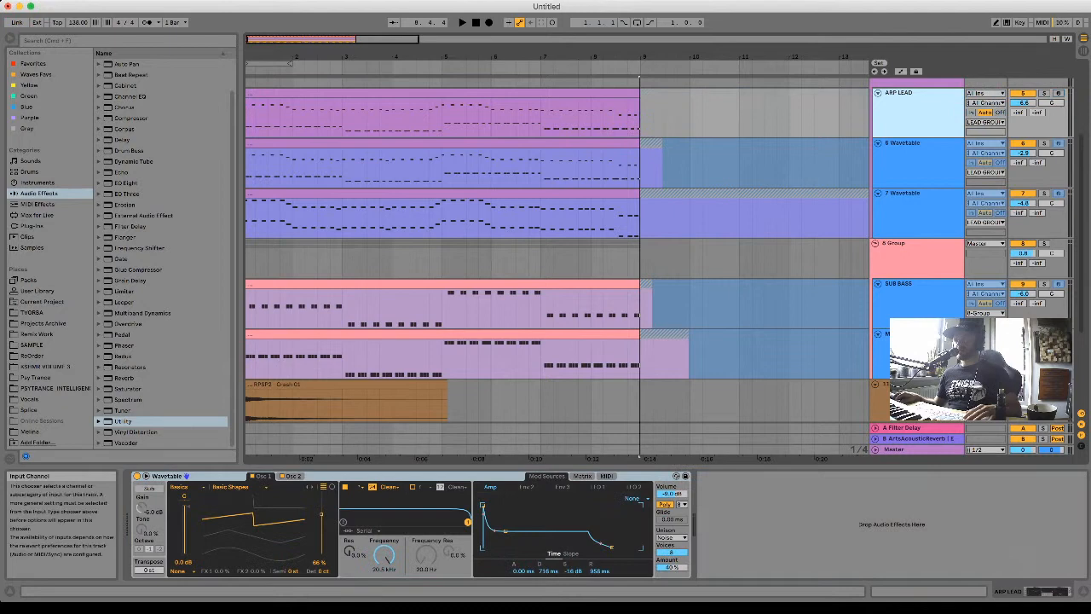
{"action": "left_click", "coordinate": [1044, 93]}
{"action": "key", "text": "space"}
{"action": "left_click", "coordinate": [917, 105]}
{"action": "key", "text": "space"}
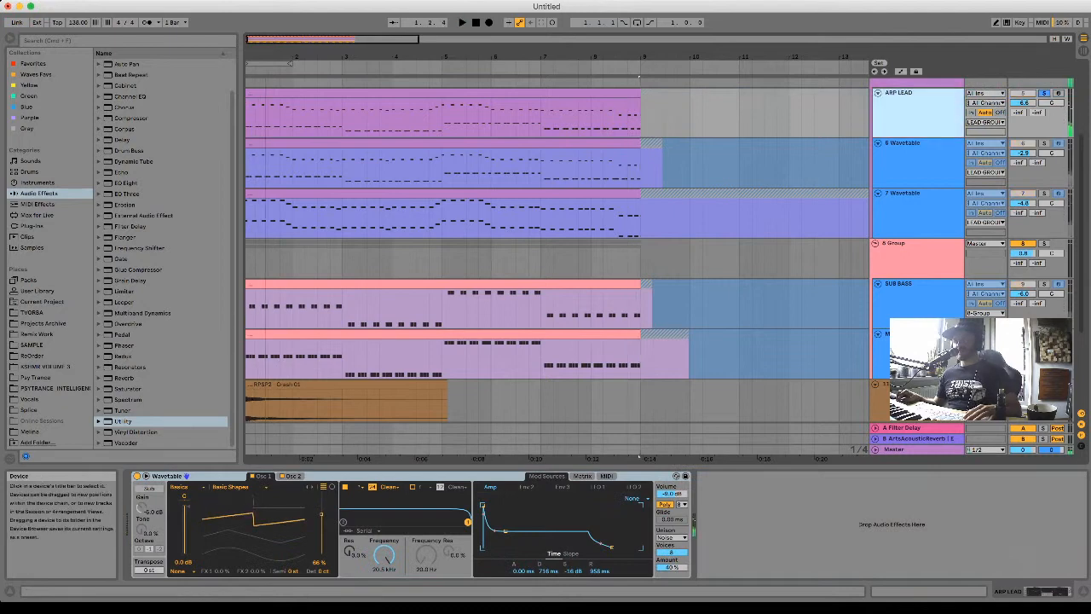
Set ARP LEAD's Wavetable amp envelope to a 525 ms decay and -inf dB sustain, checking it with short playbacks.
{"action": "left_click_drag", "start_coordinate": [505, 531], "coordinate": [502, 547]}
{"action": "key", "text": "space"}
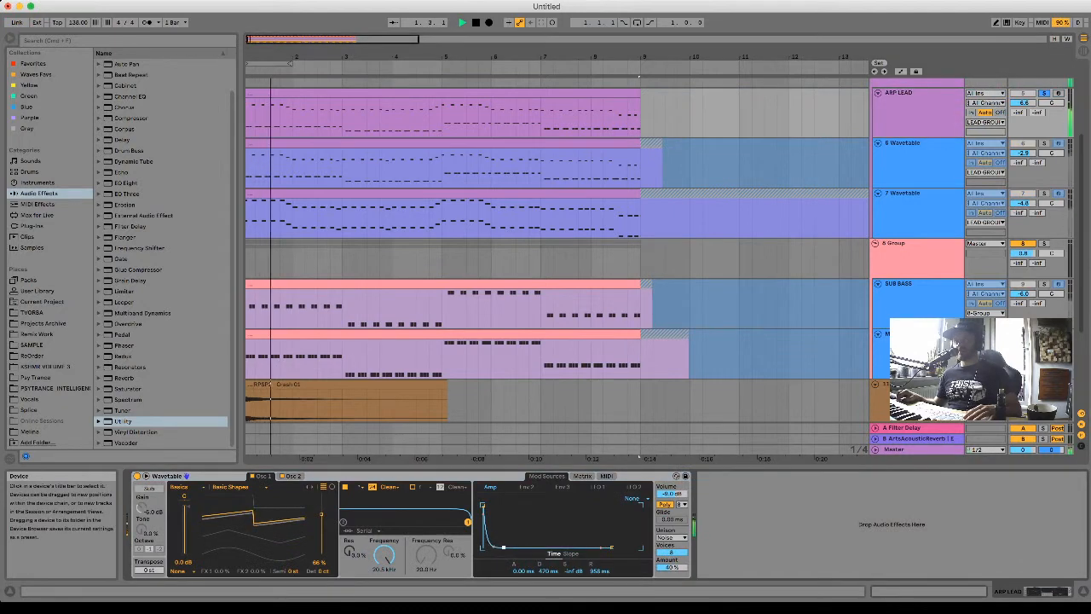
{"action": "key", "text": "space"}
{"action": "key", "text": "space"}
{"action": "key", "text": "space"}
{"action": "key", "text": "space"}
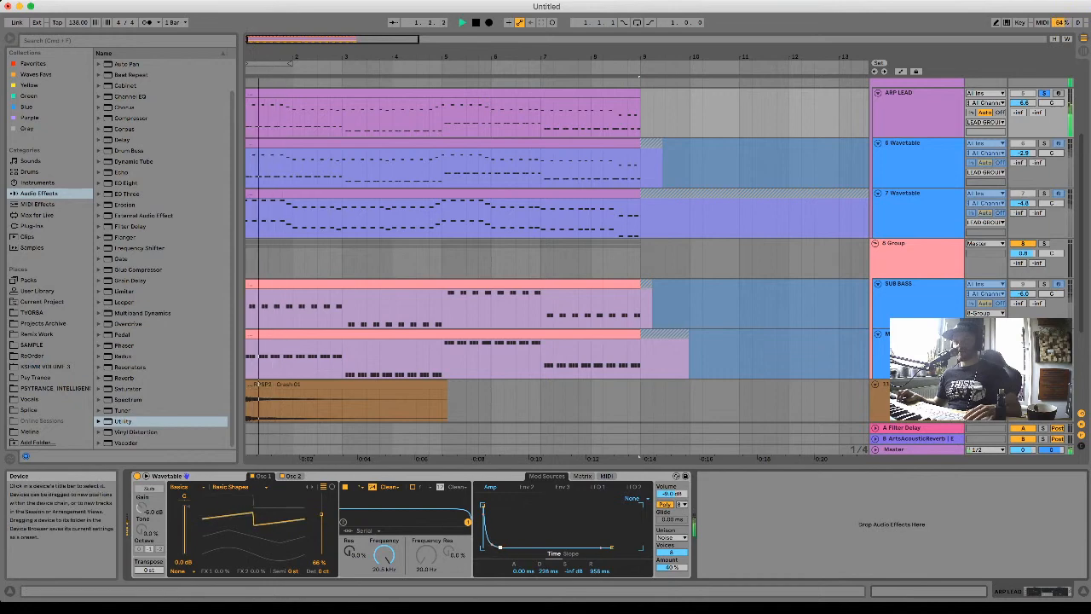
{"action": "left_click_drag", "start_coordinate": [503, 547], "coordinate": [504, 547]}
{"action": "key", "text": "space"}
{"action": "key", "text": "space"}
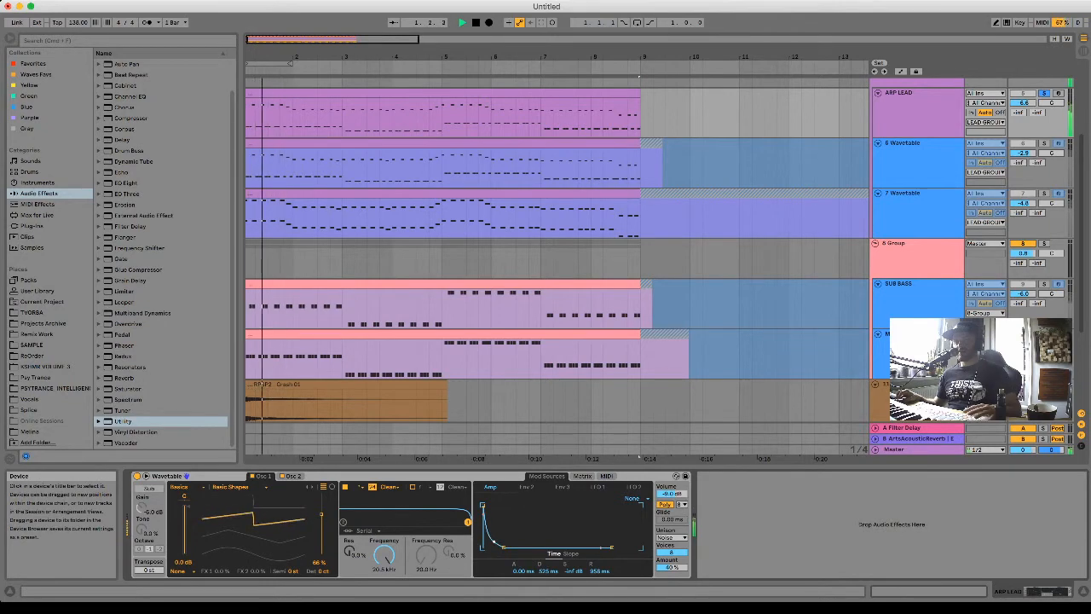
{"action": "key", "text": "space"}
{"action": "key", "text": "space"}
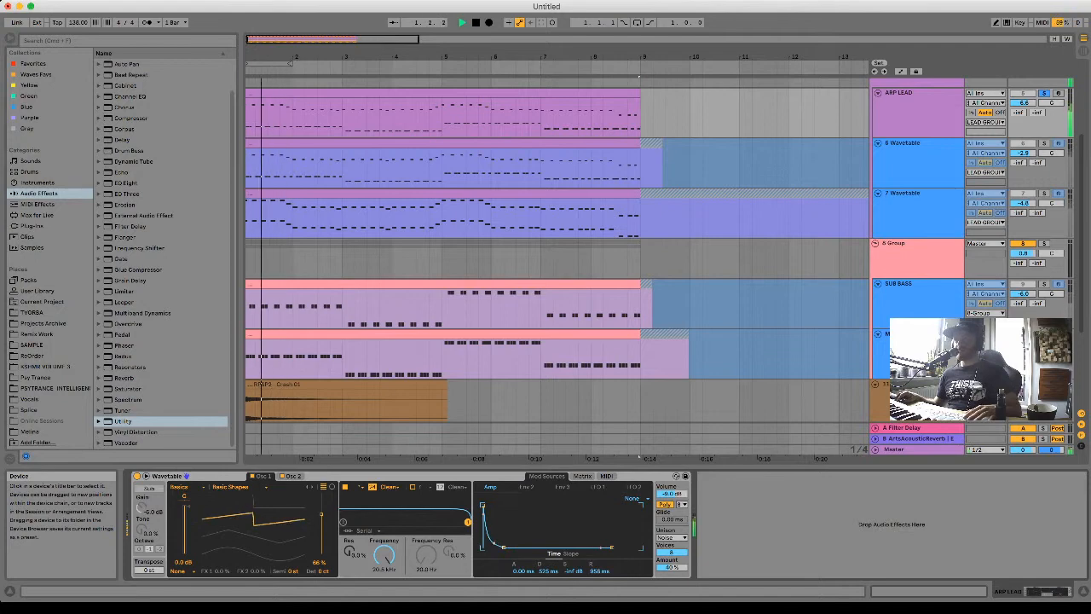
{"action": "key", "text": "space"}
Freeze ARP LEAD again and play all the soloed leads together with 7 Wavetable's volume at -2.9 dB.
{"action": "left_click", "coordinate": [921, 93]}
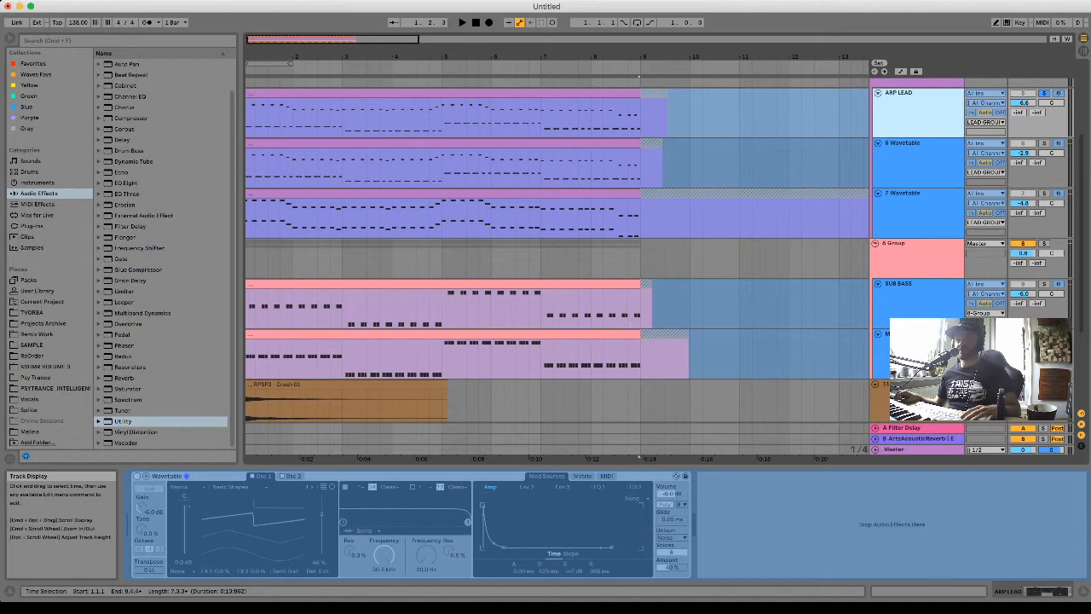
{"action": "scroll", "coordinate": [554, 248], "scroll_direction": "up", "scroll_amount": 5}
{"action": "key", "text": "space"}
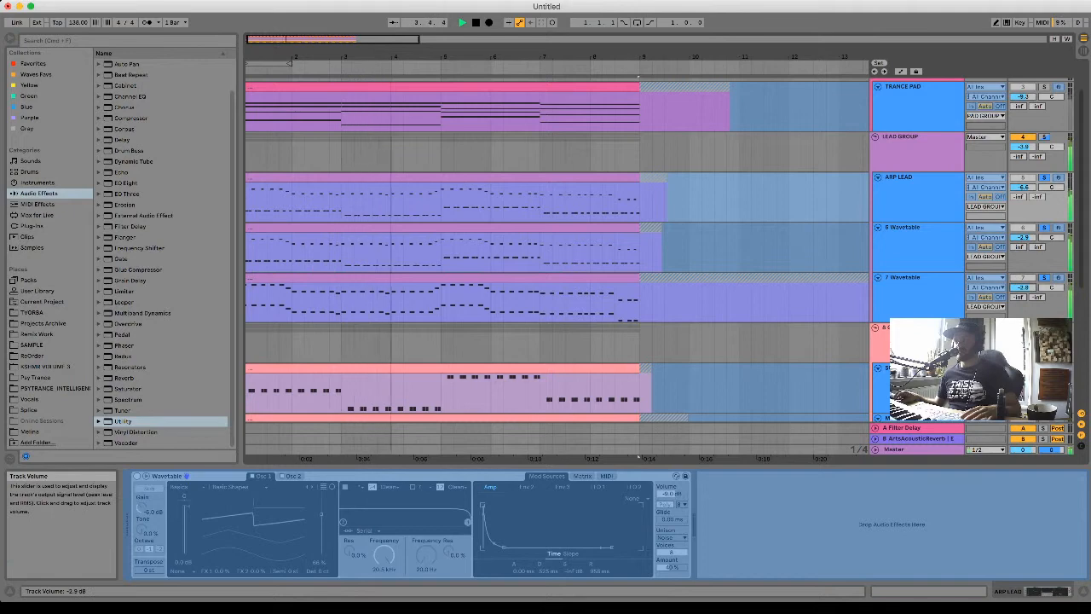
Switch off ReOrder Reverb on LEAD GROUP, add the ArtsAcoustic Reverb plug-in ahead of it, and play the leads to audition it.
{"action": "left_click", "coordinate": [916, 137]}
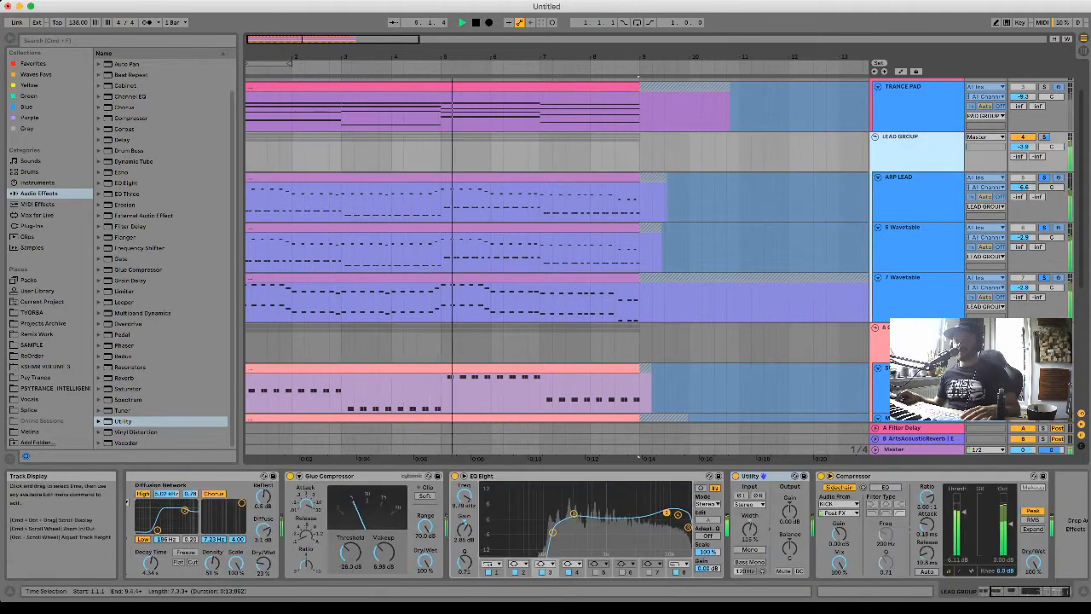
{"action": "key", "text": "space"}
{"action": "left_click", "coordinate": [750, 475]}
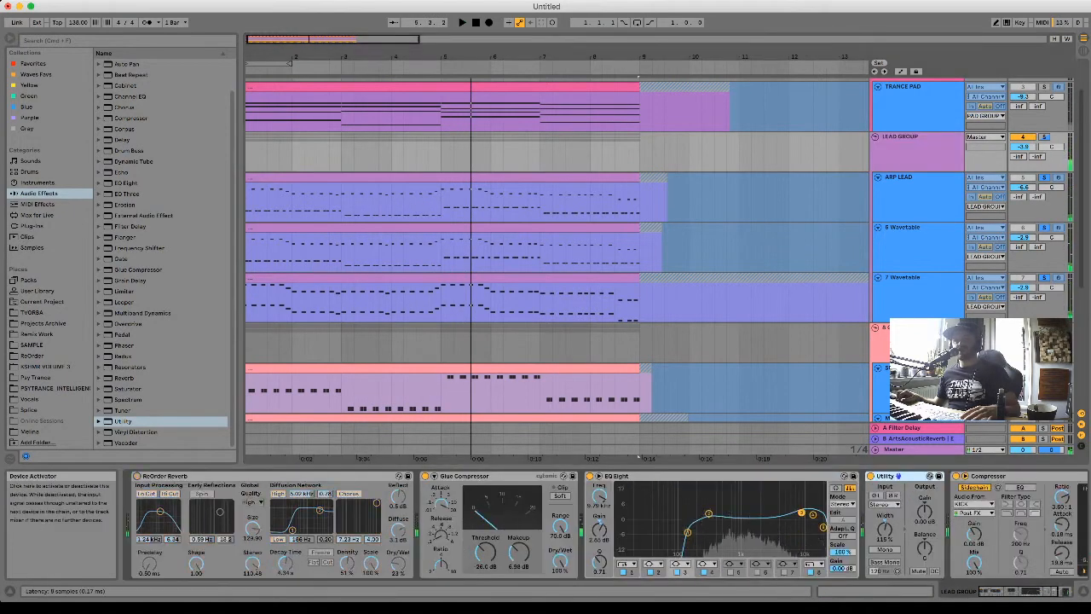
{"action": "left_click", "coordinate": [32, 226]}
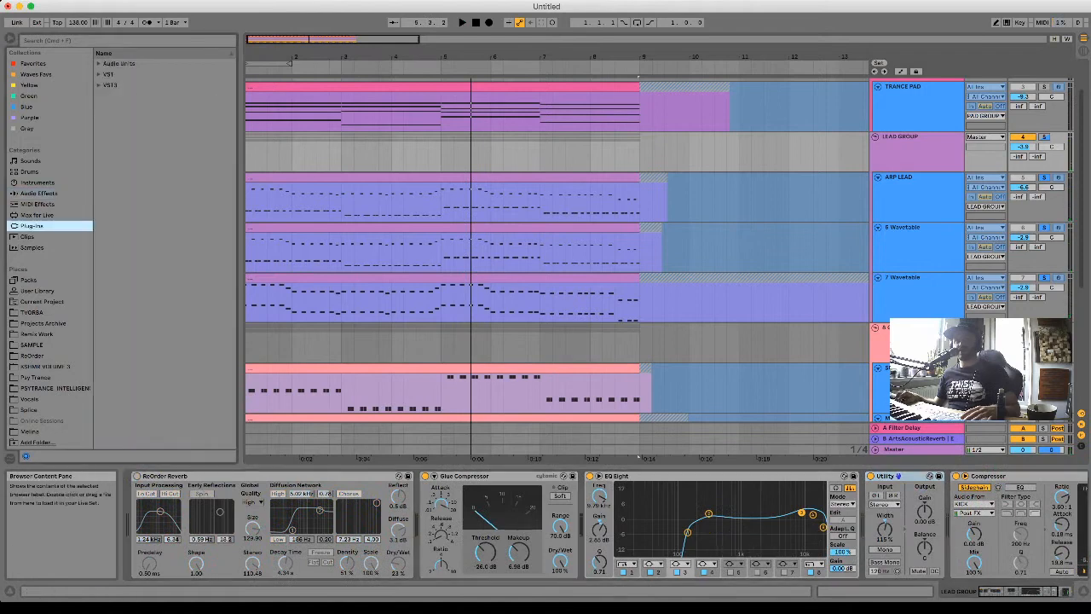
{"action": "left_click", "coordinate": [99, 64]}
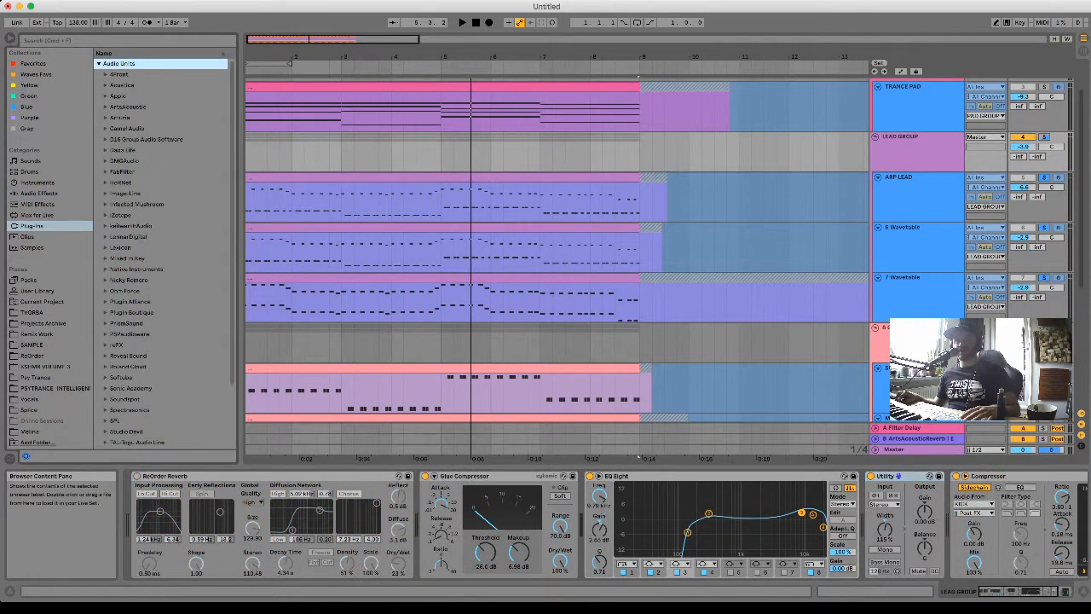
{"action": "left_click", "coordinate": [105, 107]}
{"action": "left_click_drag", "start_coordinate": [156, 117], "coordinate": [145, 520]}
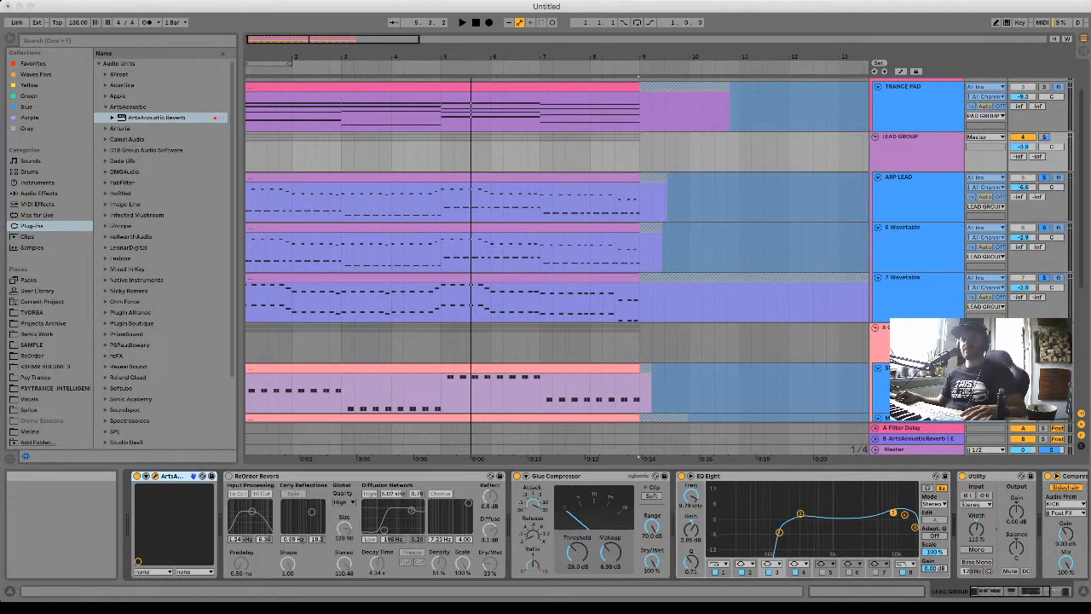
{"action": "key", "text": "space"}
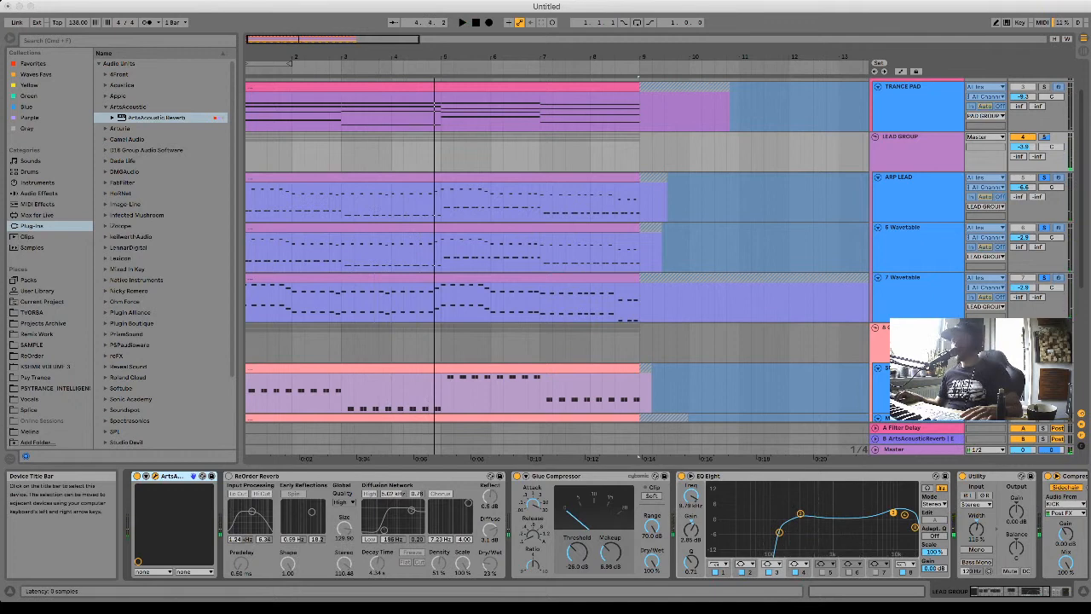
Move Glue Compressor to the start of LEAD GROUP's effect chain and set ReOrder Reverb's decay time to 3.46 s during playback.
{"action": "left_click_drag", "start_coordinate": [558, 477], "coordinate": [138, 498]}
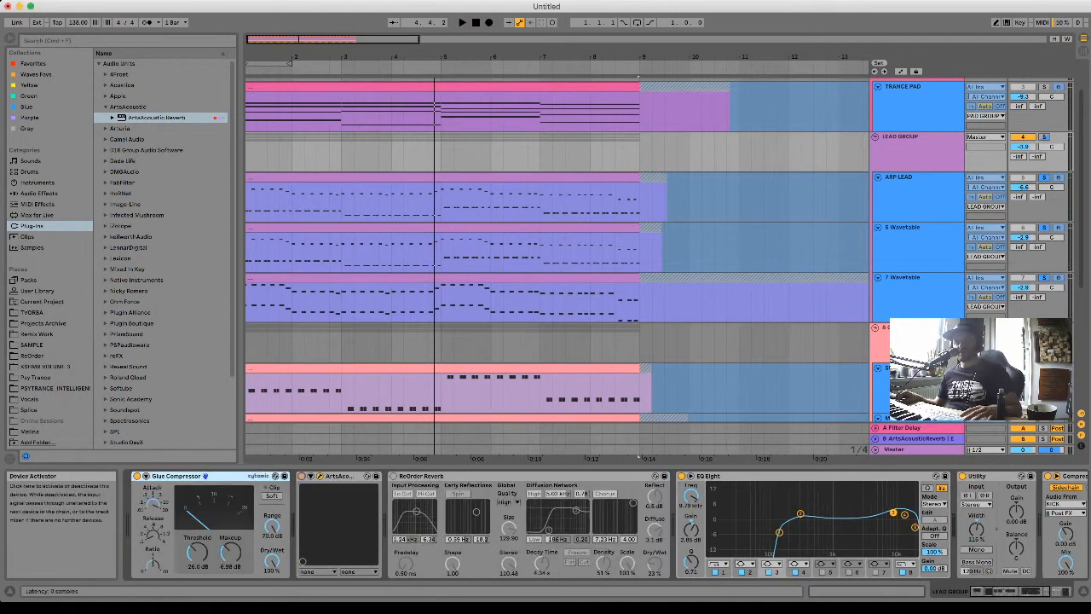
{"action": "key", "text": "space"}
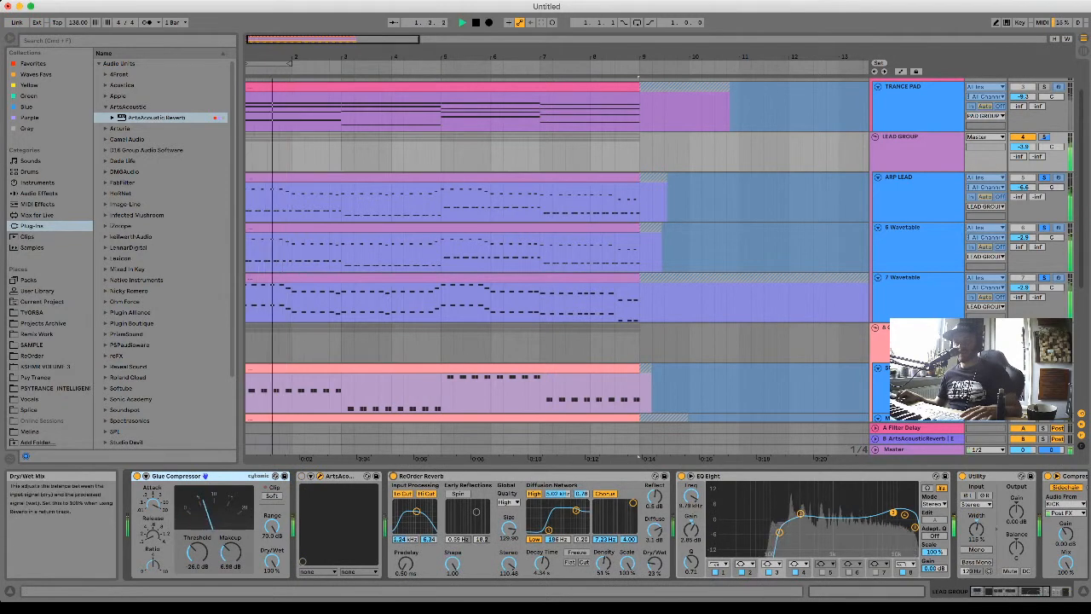
{"action": "left_click_drag", "start_coordinate": [542, 564], "coordinate": [542, 573]}
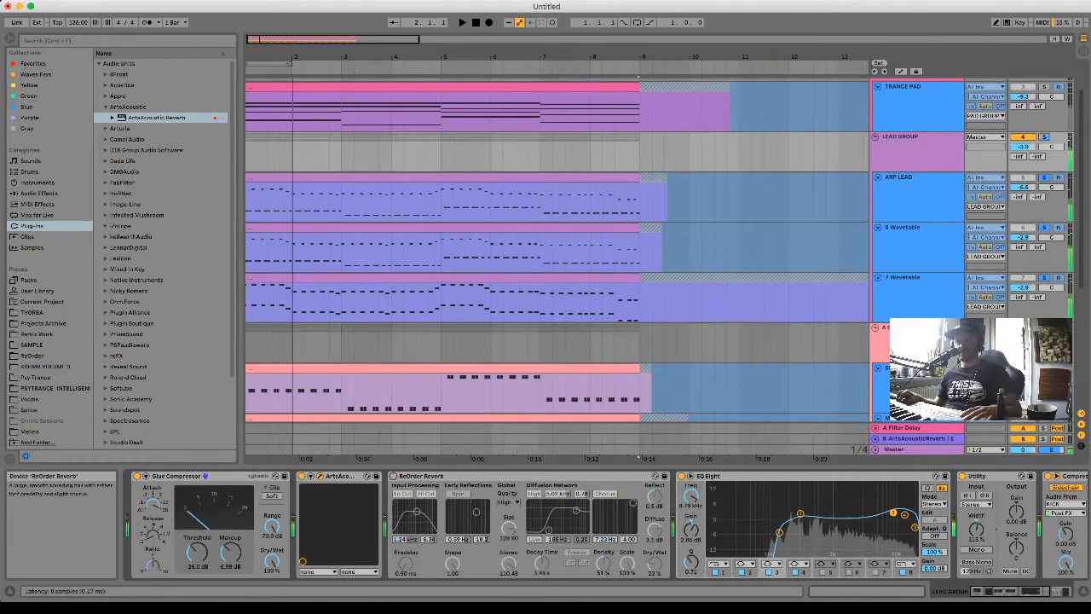
Audition the leads through ArtsAcoustic Reverb, remove it from LEAD GROUP, and switch ReOrder Reverb back on.
{"action": "key", "text": "space"}
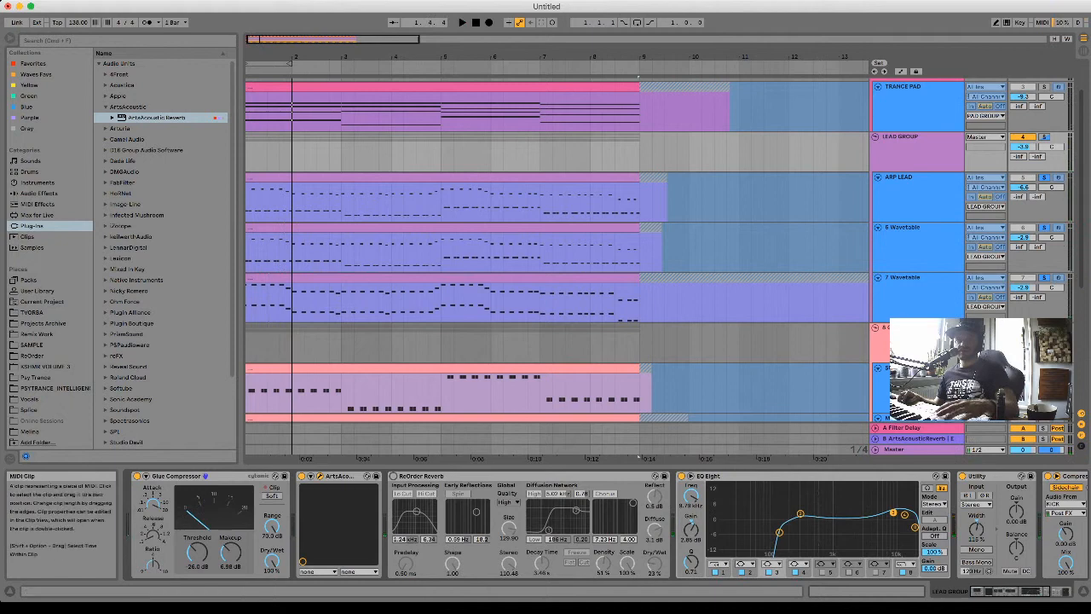
{"action": "key", "text": "space"}
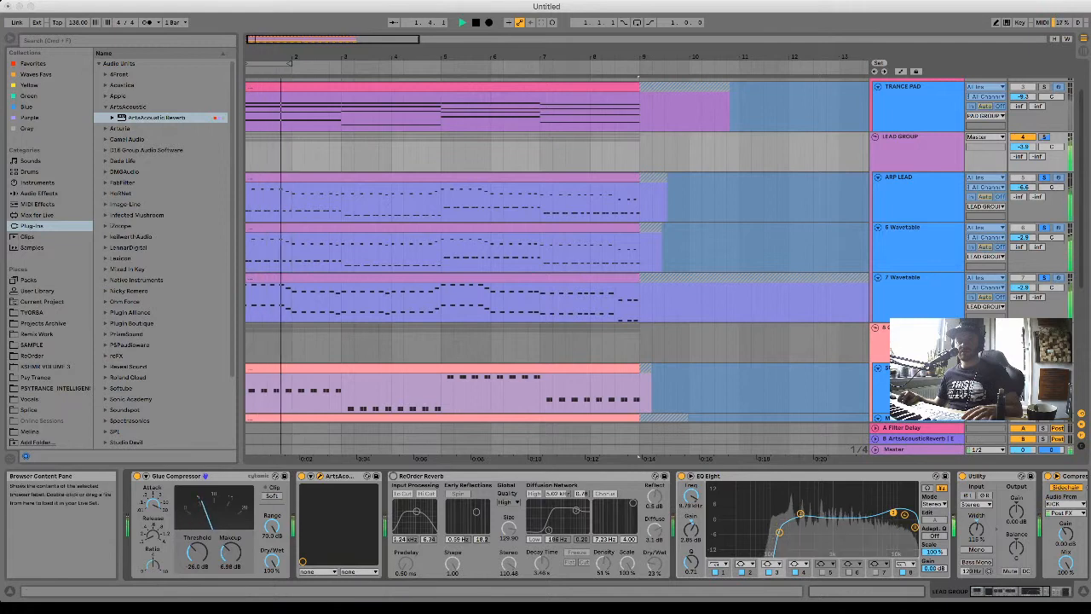
{"action": "key", "text": "space"}
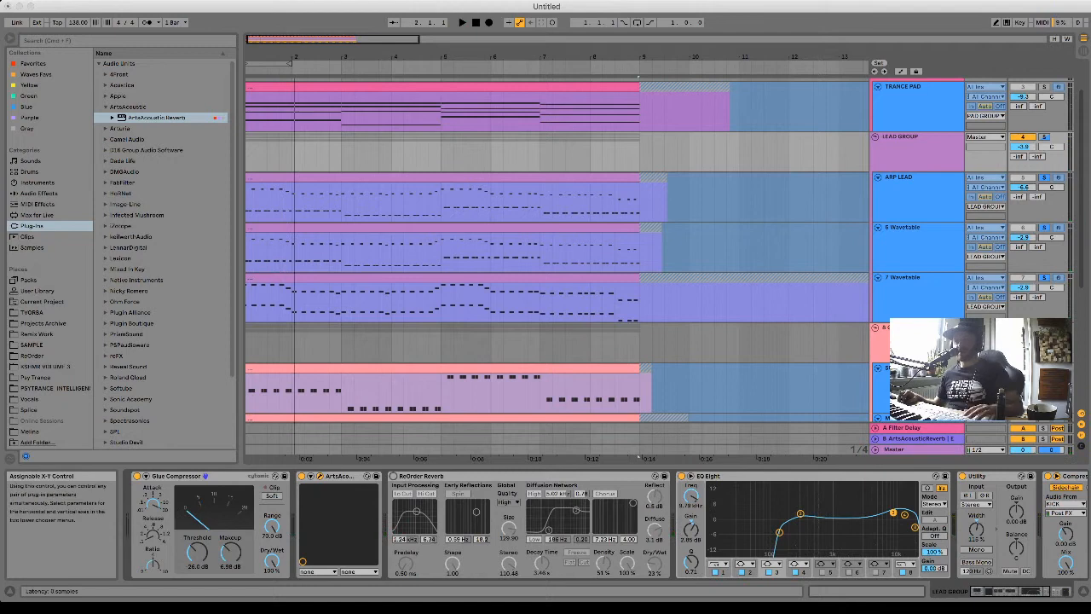
{"action": "left_click", "coordinate": [337, 476]}
{"action": "key", "text": "Delete"}
{"action": "left_click", "coordinate": [302, 475]}
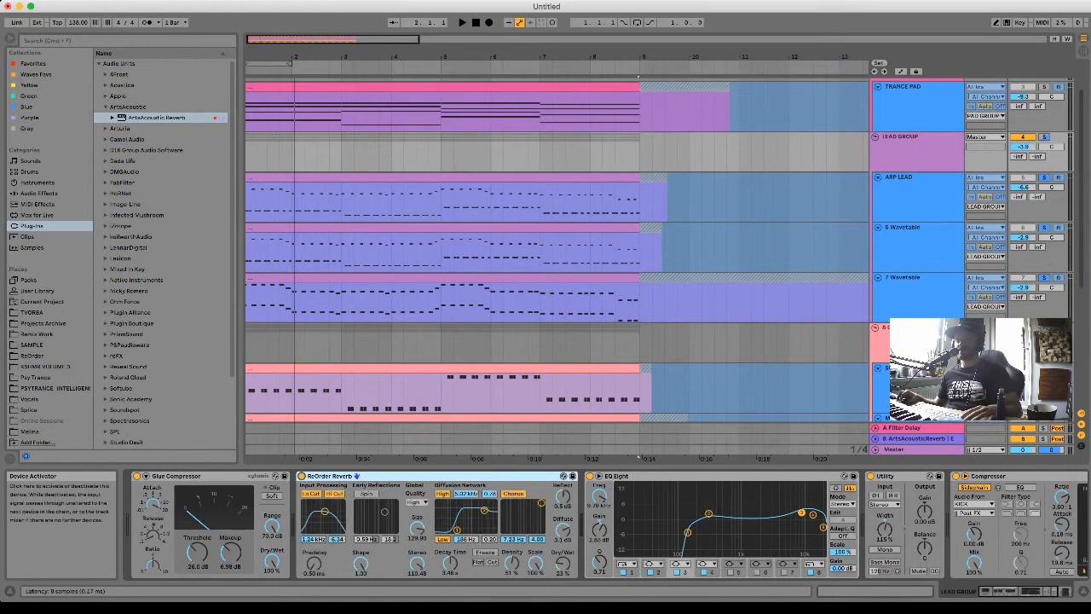
Play the leads with ReOrder Reverb, unsolo them, and lower LEAD GROUP's volume to -4.1 dB against the full mix.
{"action": "key", "text": "space"}
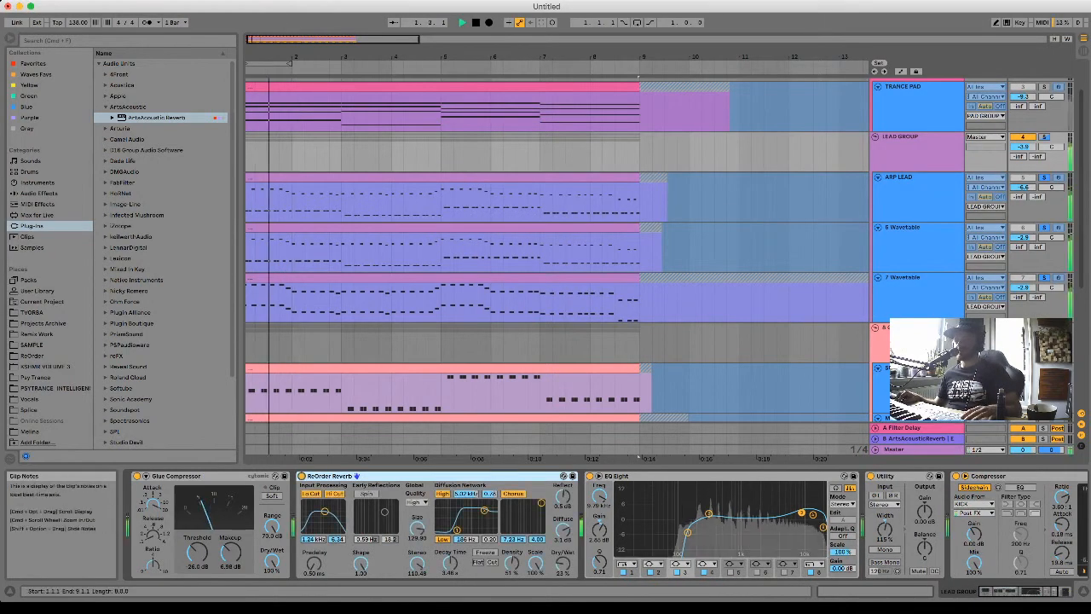
{"action": "key", "text": "space"}
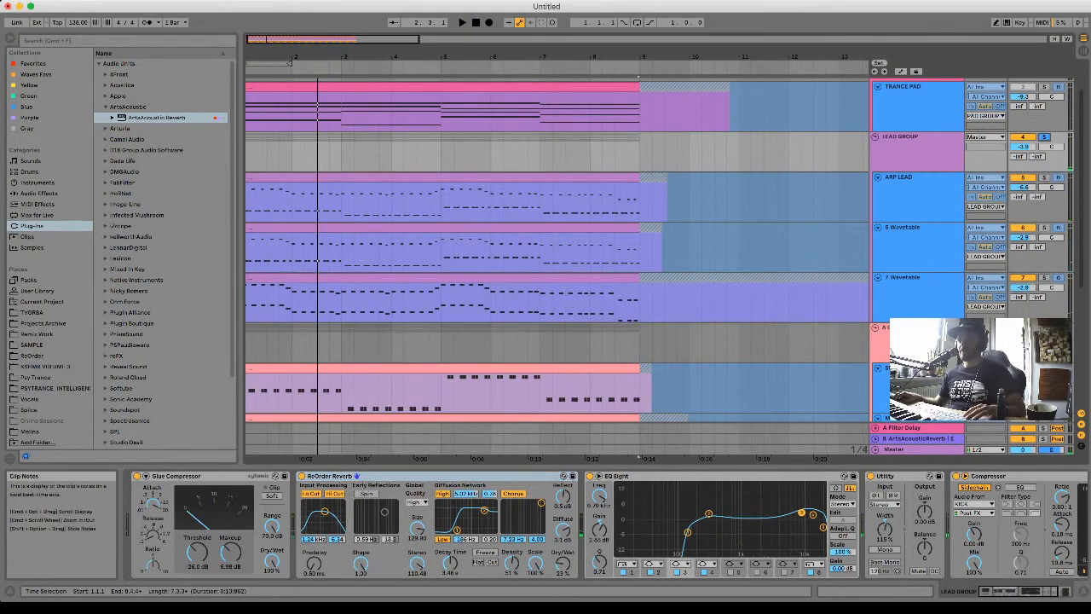
{"action": "key", "text": "space"}
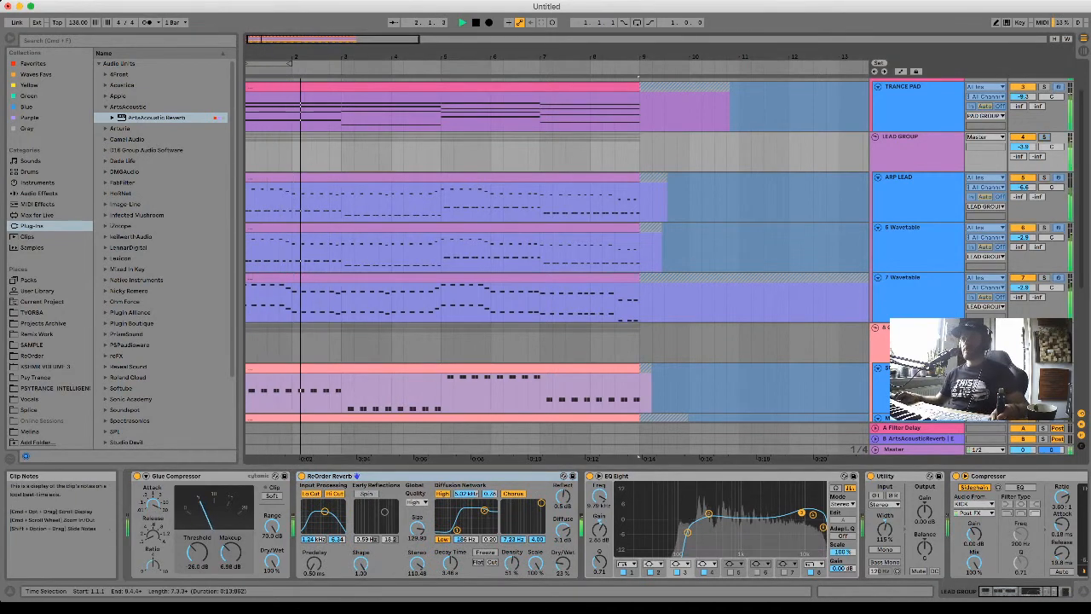
{"action": "left_click_drag", "start_coordinate": [1020, 146], "coordinate": [1020, 155]}
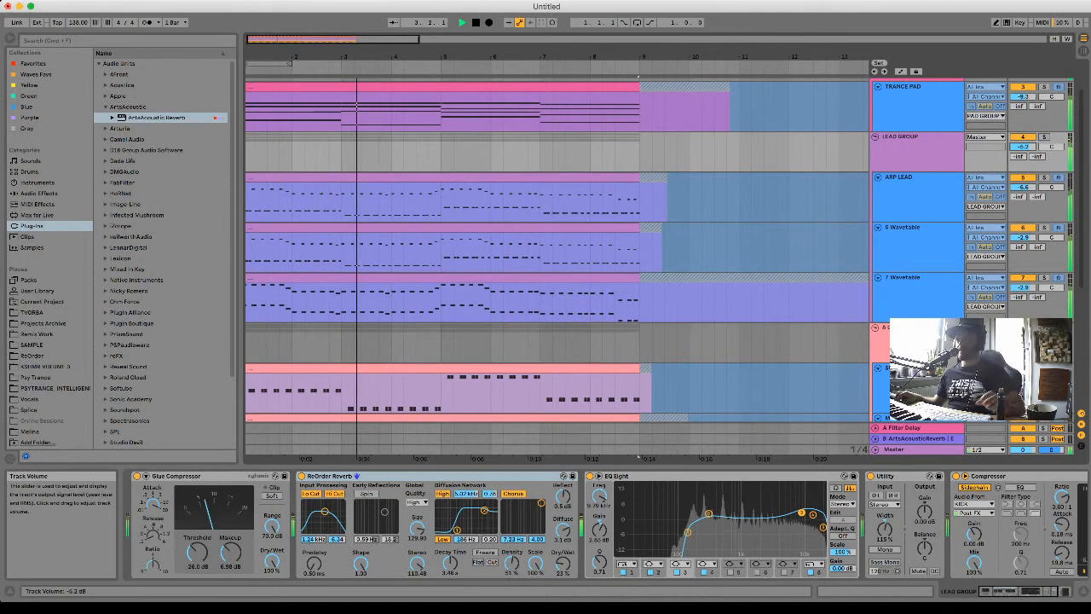
Stop playback and fold LEAD GROUP, TRANCE PAD and the bass group to make the arrangement compact.
{"action": "scroll", "coordinate": [929, 162], "scroll_direction": "up", "scroll_amount": 2}
{"action": "left_click", "coordinate": [876, 168]}
{"action": "key", "text": "space"}
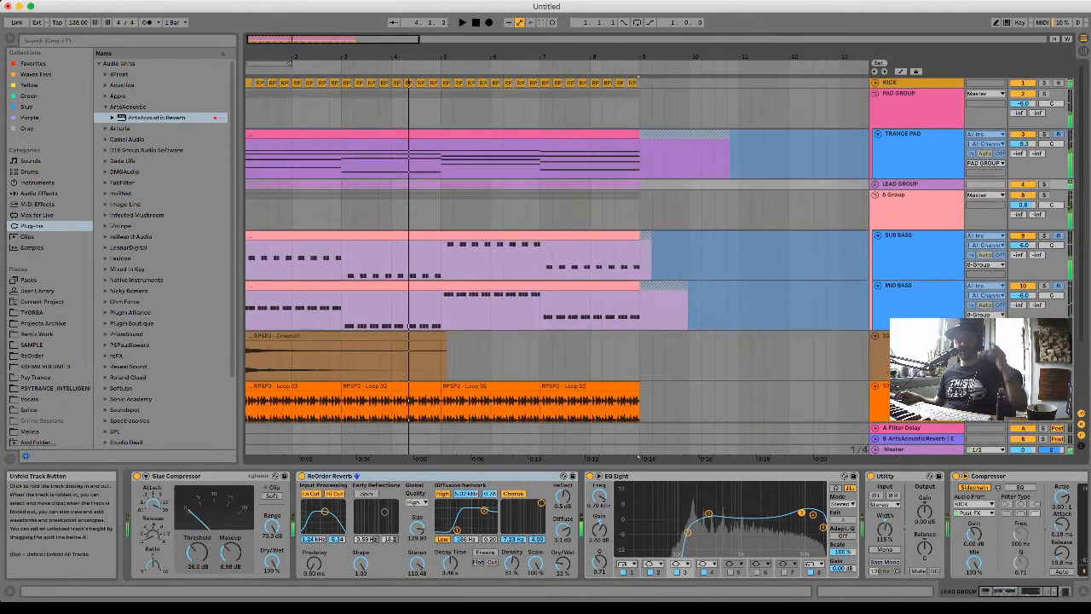
{"action": "left_click", "coordinate": [877, 134]}
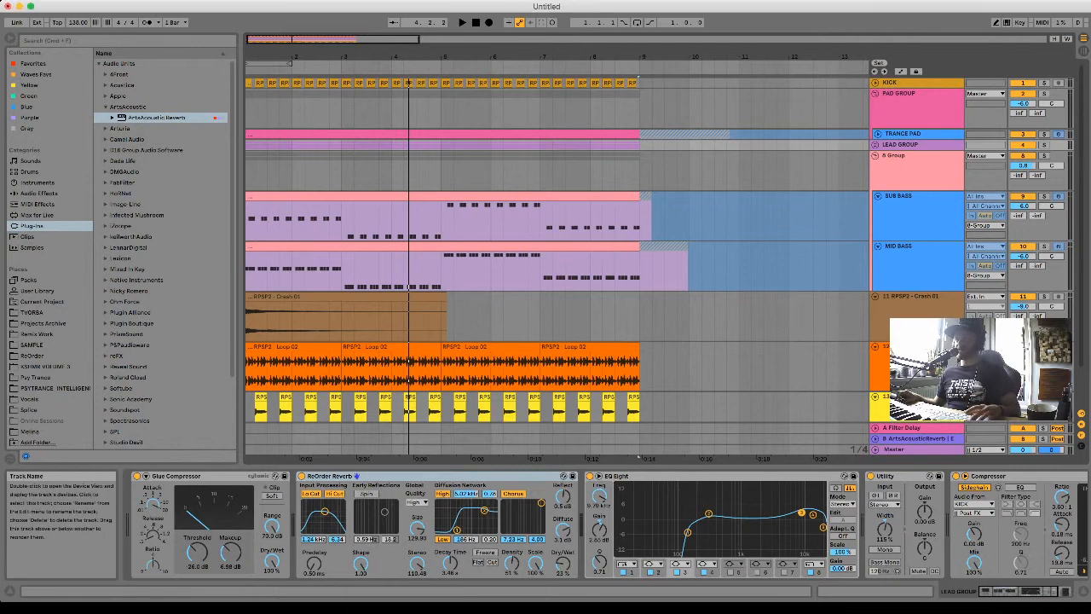
{"action": "left_click", "coordinate": [875, 156]}
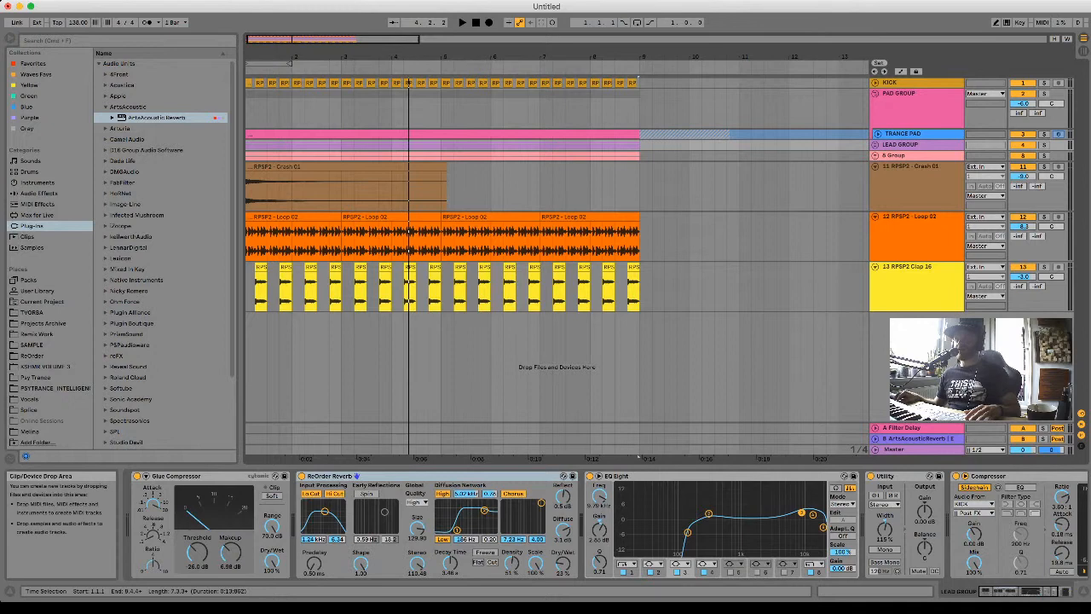
Unfold LEAD GROUP and the bass group to review their tracks, ARP LEAD's Wavetable and LEAD GROUP's effect chain.
{"action": "left_click", "coordinate": [876, 145]}
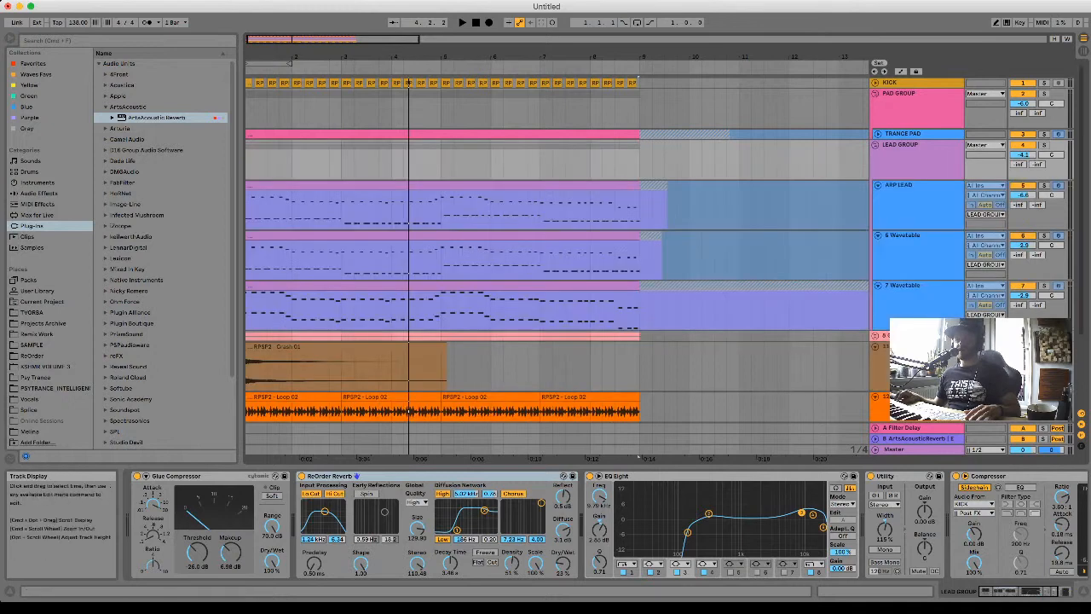
{"action": "left_click", "coordinate": [900, 185]}
{"action": "scroll", "coordinate": [554, 248], "scroll_direction": "down", "scroll_amount": 3}
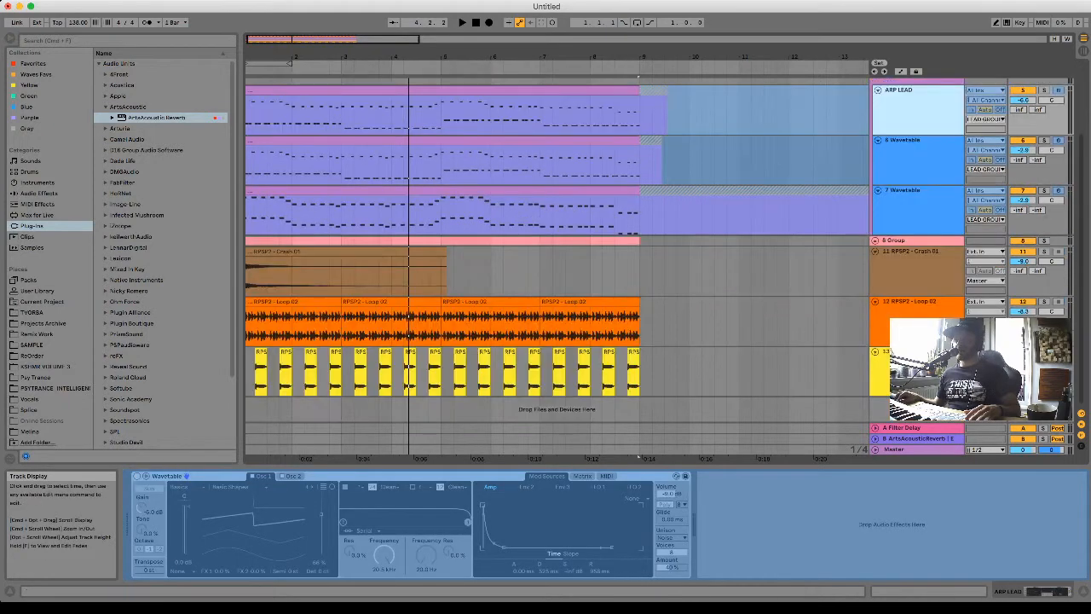
{"action": "left_click", "coordinate": [875, 241]}
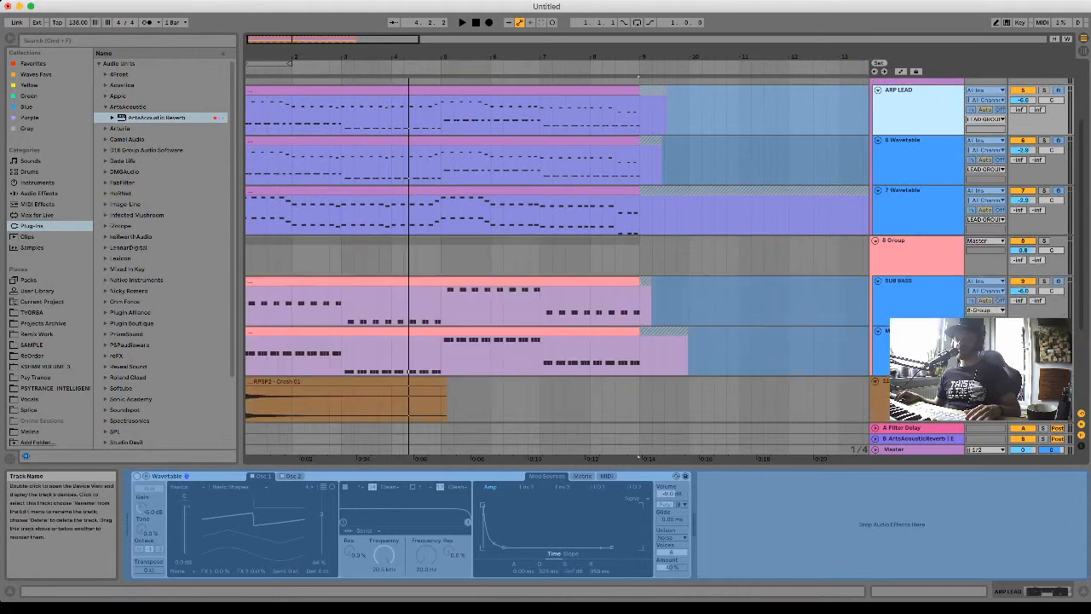
{"action": "scroll", "coordinate": [900, 247], "scroll_direction": "down", "scroll_amount": 1}
{"action": "scroll", "coordinate": [554, 247], "scroll_direction": "up", "scroll_amount": 4}
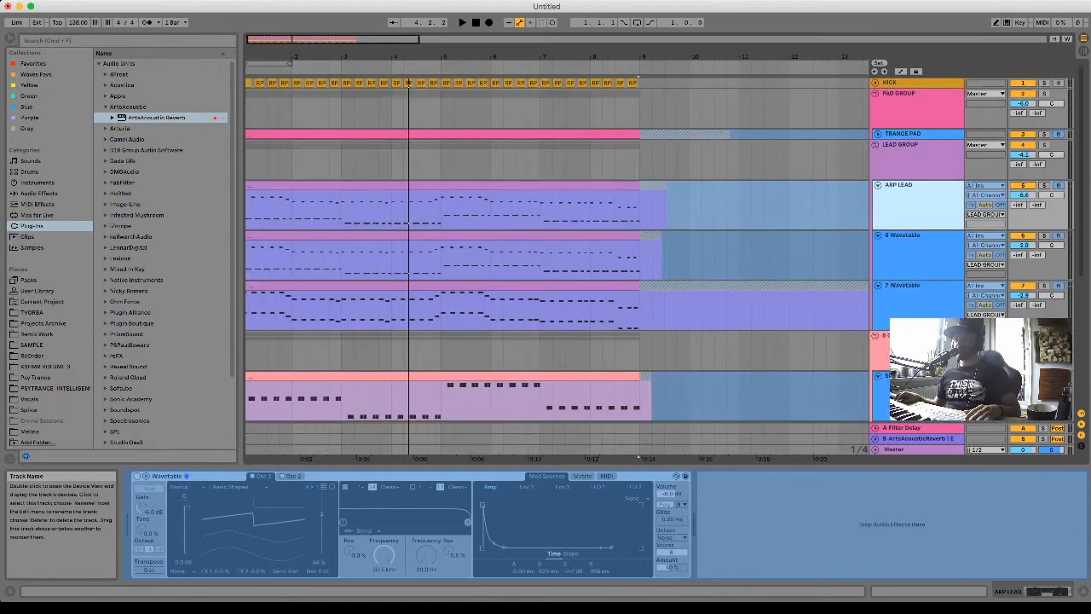
{"action": "left_click", "coordinate": [875, 145]}
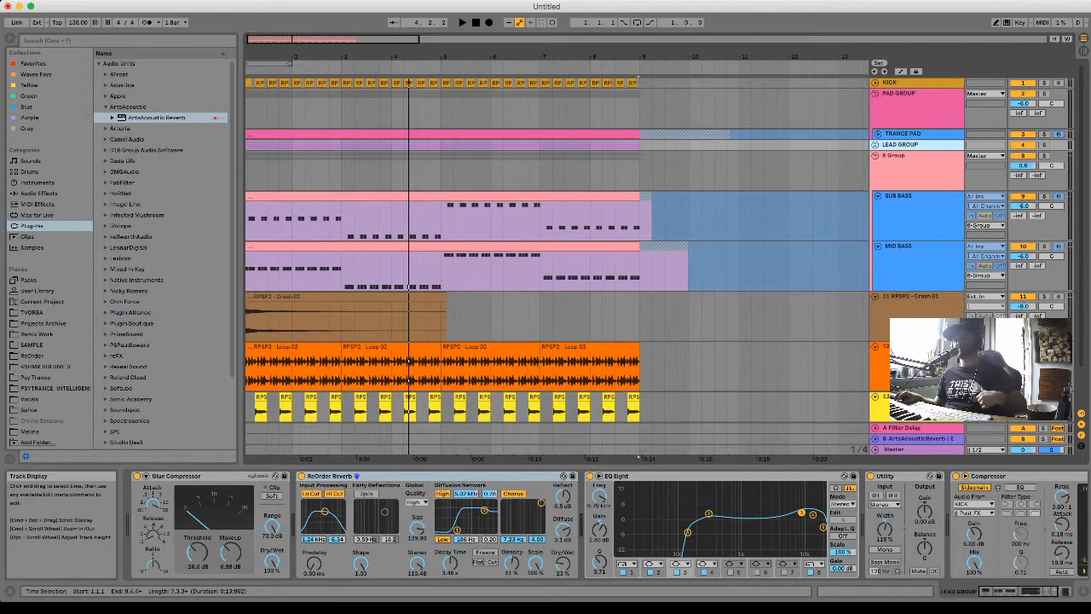
{"action": "left_click", "coordinate": [875, 145]}
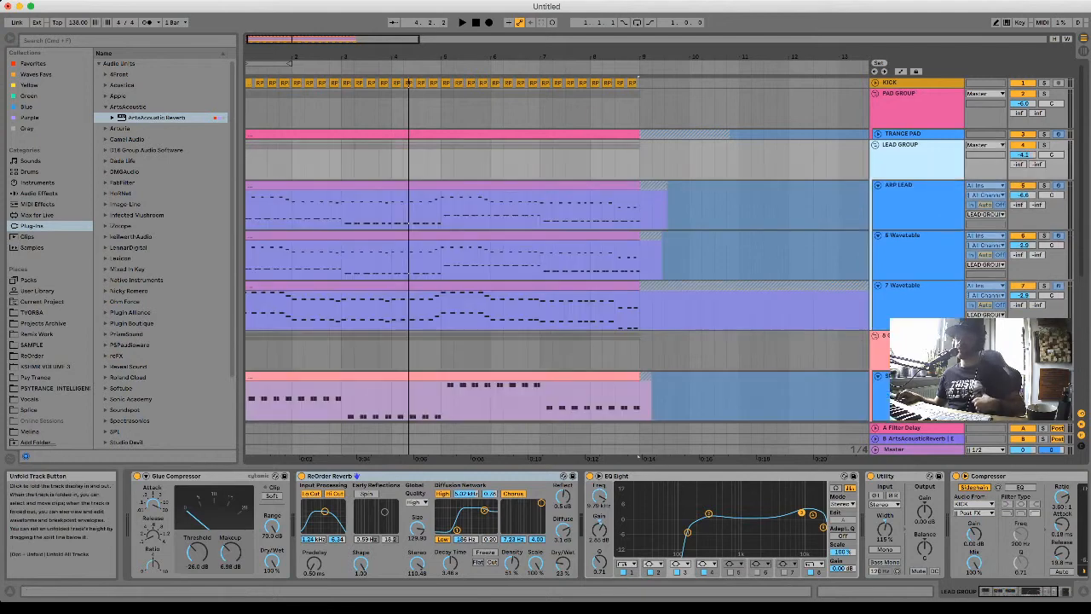
Solo ARP LEAD, 6 Wavetable and 7 Wavetable, and review the lead and bass tracks with ARP LEAD's Wavetable displayed.
{"action": "left_click", "coordinate": [912, 186]}
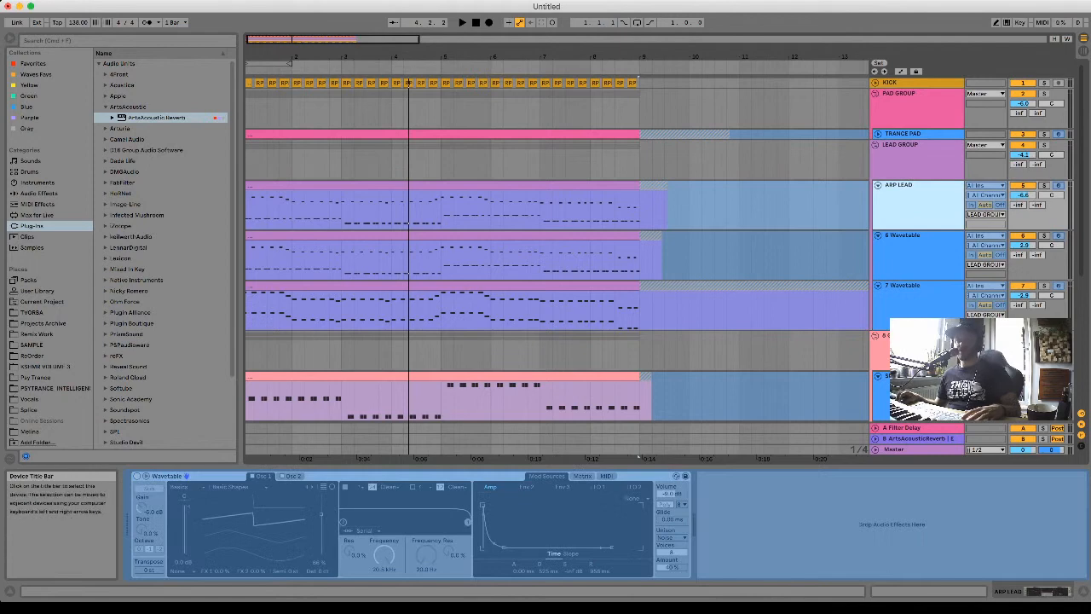
{"action": "scroll", "coordinate": [554, 255], "scroll_direction": "down", "scroll_amount": 3}
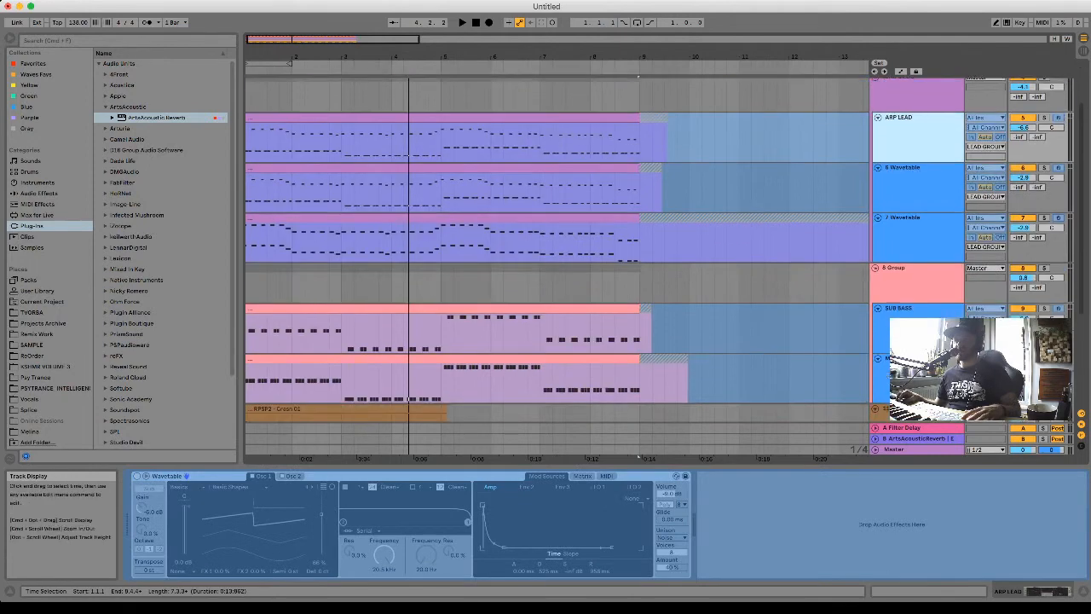
{"action": "scroll", "coordinate": [554, 256], "scroll_direction": "down", "scroll_amount": 1}
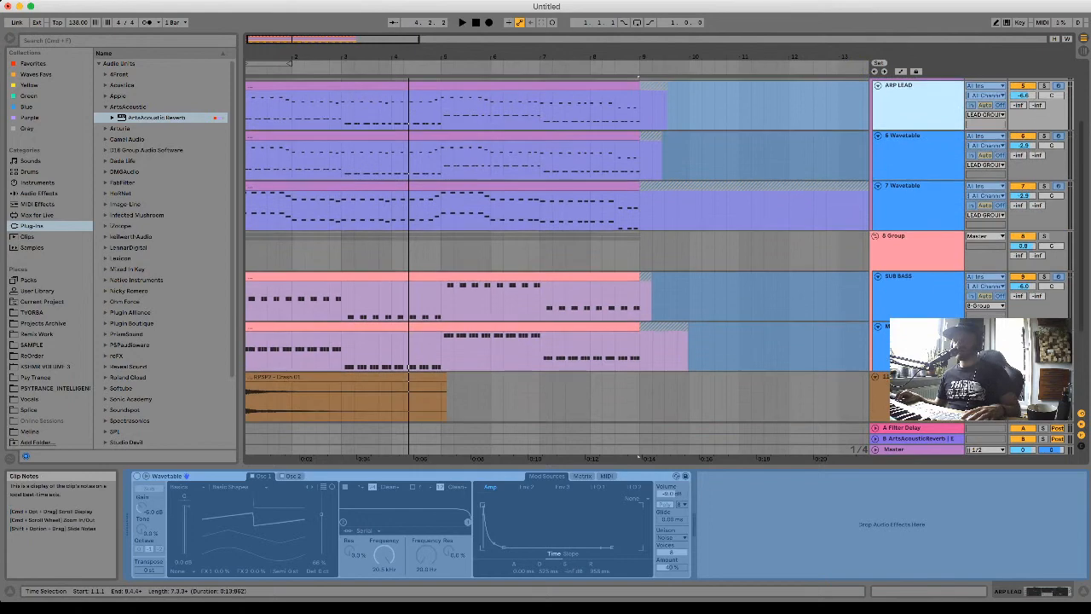
{"action": "scroll", "coordinate": [553, 256], "scroll_direction": "up", "scroll_amount": 3}
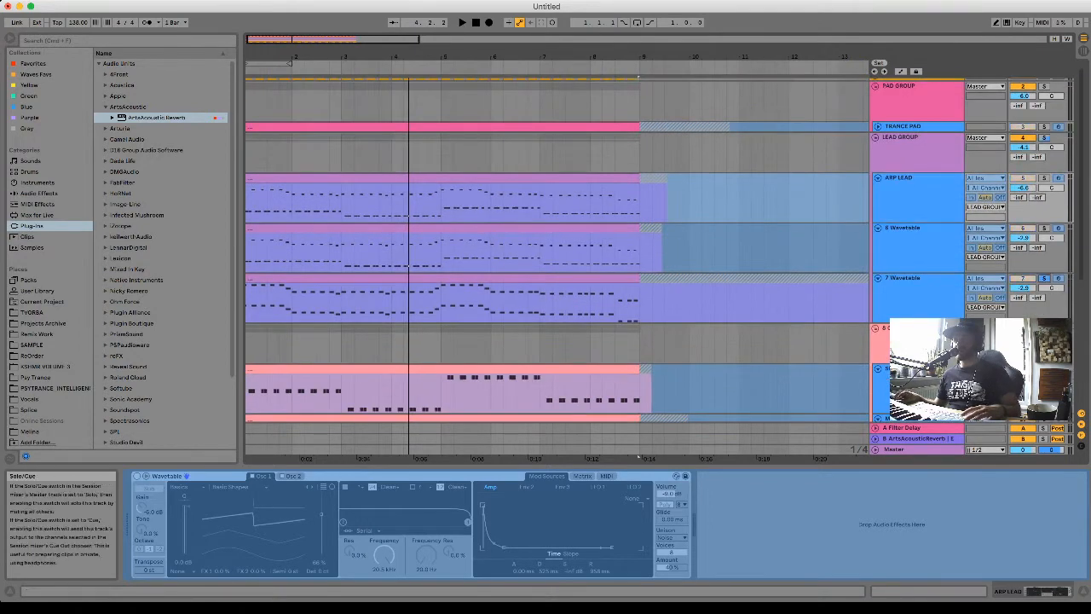
{"action": "left_click", "coordinate": [1043, 228], "text": "super"}
{"action": "left_click", "coordinate": [1044, 178], "text": "super"}
{"action": "left_click", "coordinate": [918, 194]}
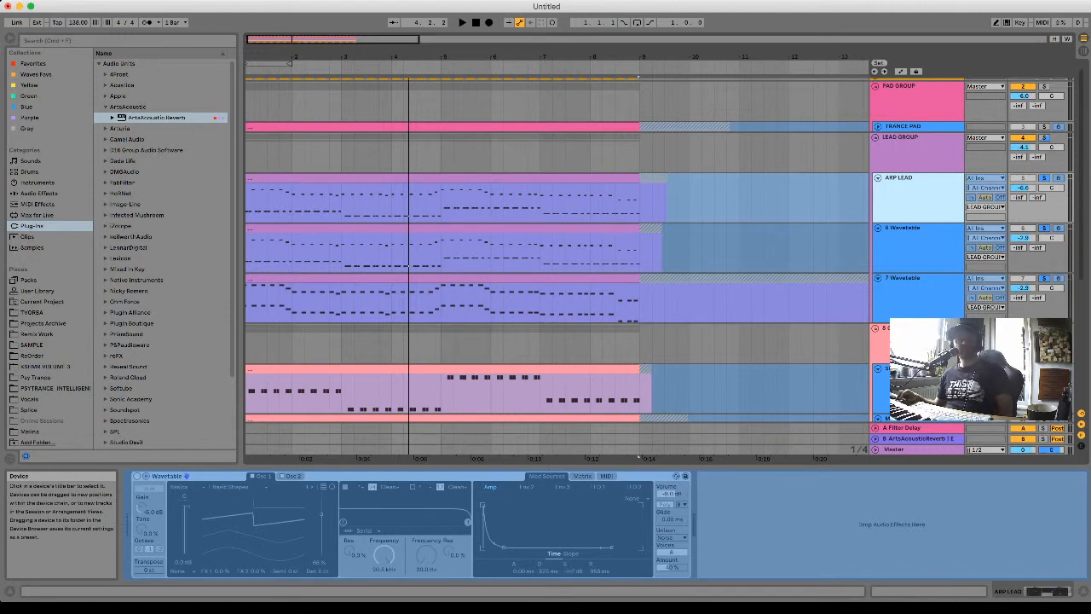
{"action": "scroll", "coordinate": [554, 256], "scroll_direction": "down", "scroll_amount": 2}
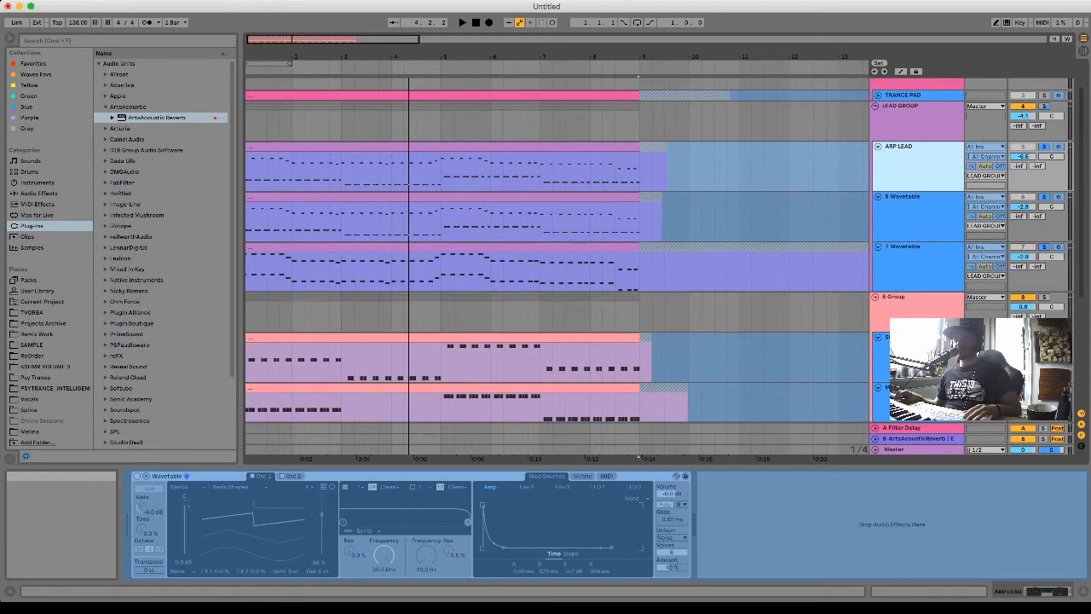
{"action": "scroll", "coordinate": [1036, 187], "scroll_direction": "down", "scroll_amount": 3}
{"action": "scroll", "coordinate": [1035, 187], "scroll_direction": "up", "scroll_amount": 6}
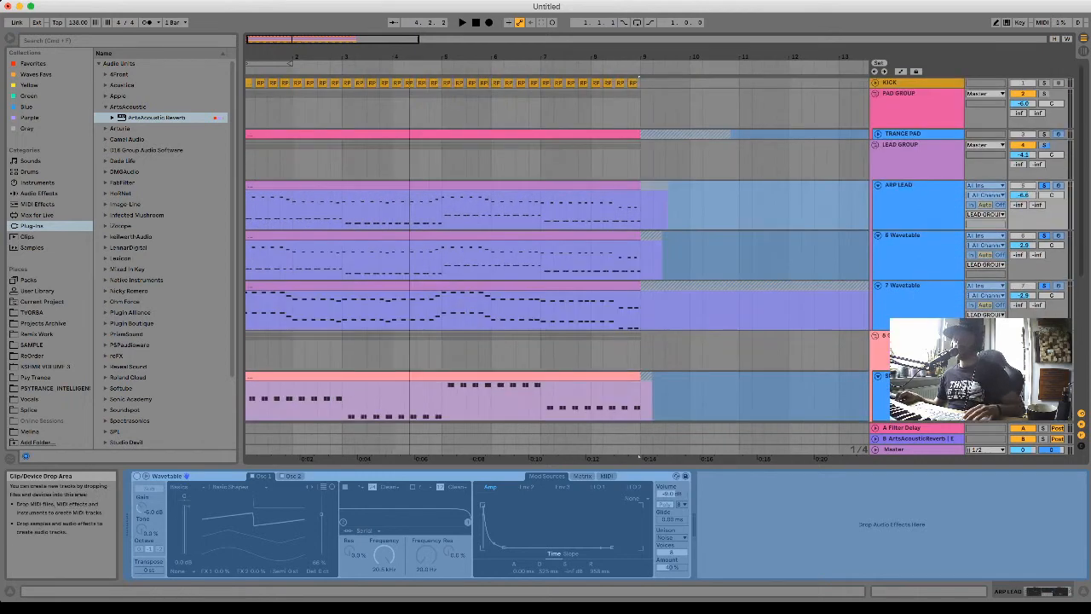
Fold LEAD GROUP and the bass group, and select the first three claps from bar 1 on the Clap 16 track.
{"action": "left_click", "coordinate": [876, 144]}
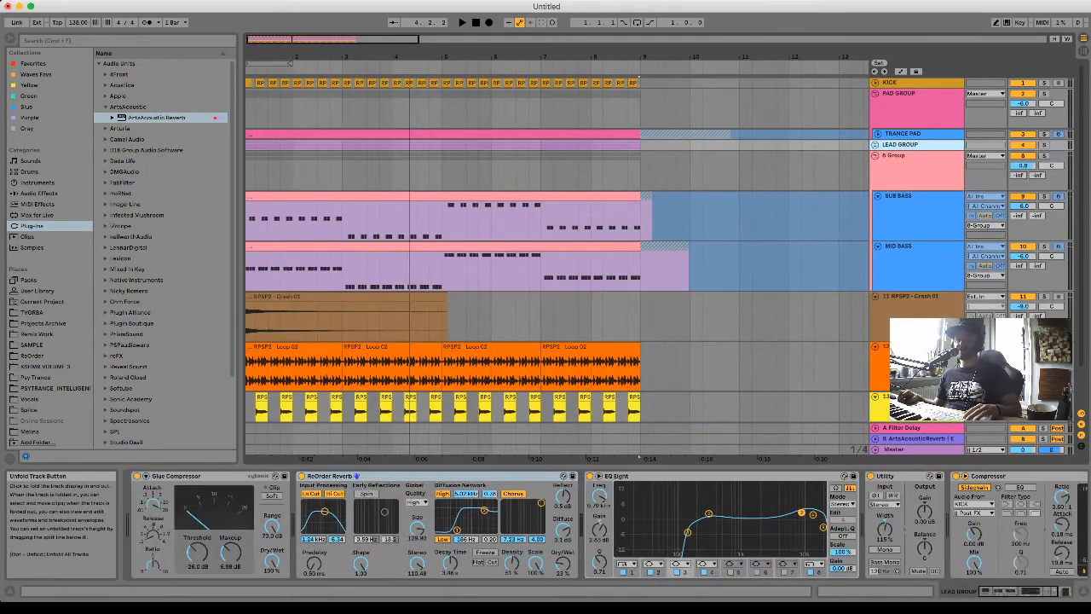
{"action": "left_click", "coordinate": [875, 155]}
{"action": "left_click_drag", "start_coordinate": [324, 286], "coordinate": [248, 286]}
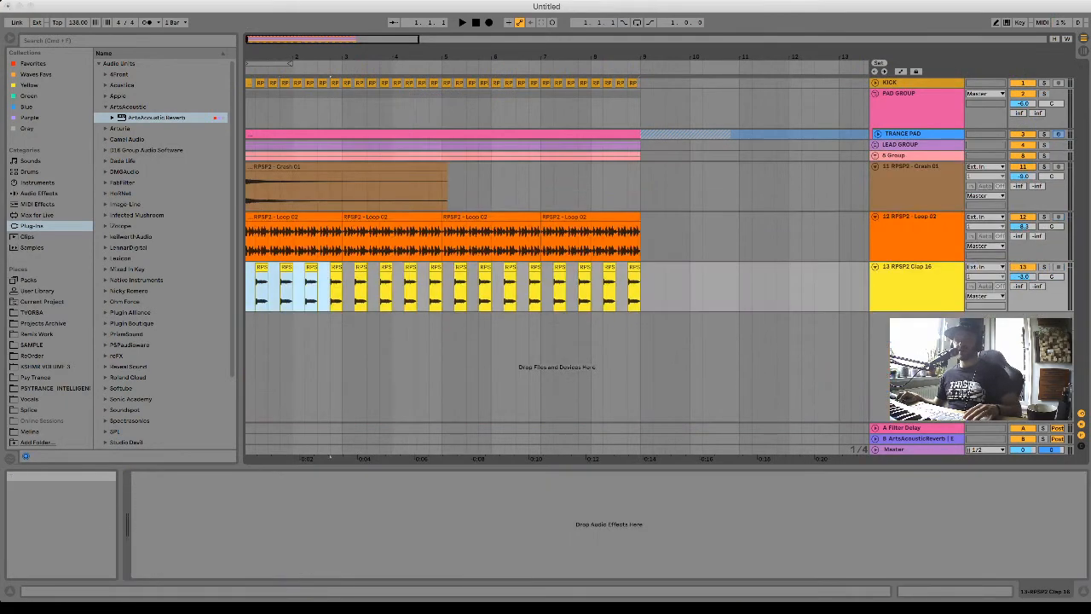
Solo KICK and play a two-bar loop from bar 1, extending the loop to eight bars during playback.
{"action": "key", "text": "super+l"}
{"action": "left_click_drag", "start_coordinate": [328, 64], "coordinate": [341, 63]}
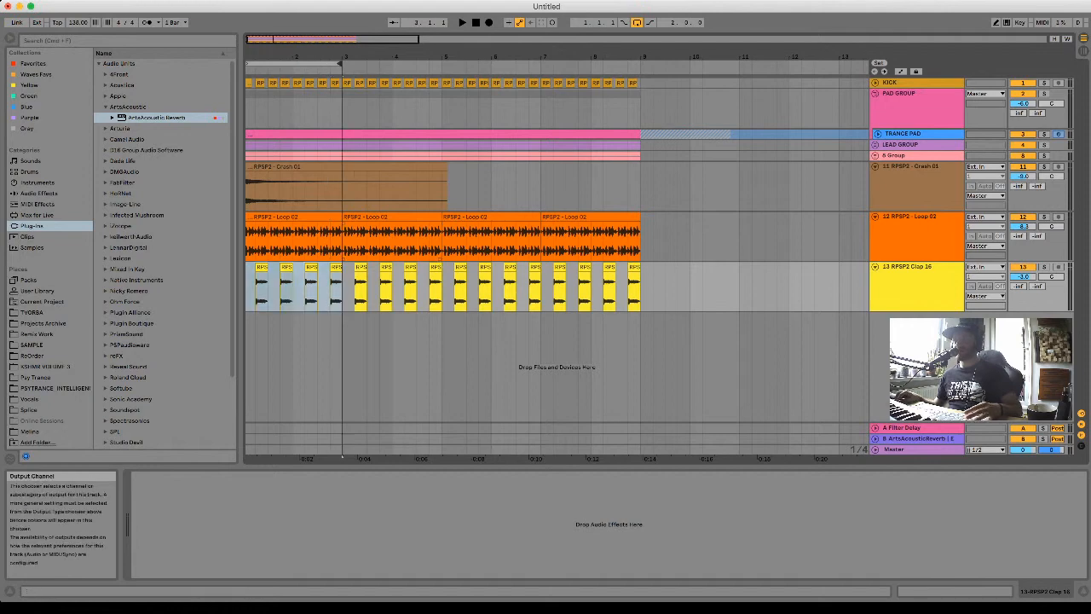
{"action": "left_click", "coordinate": [1043, 83]}
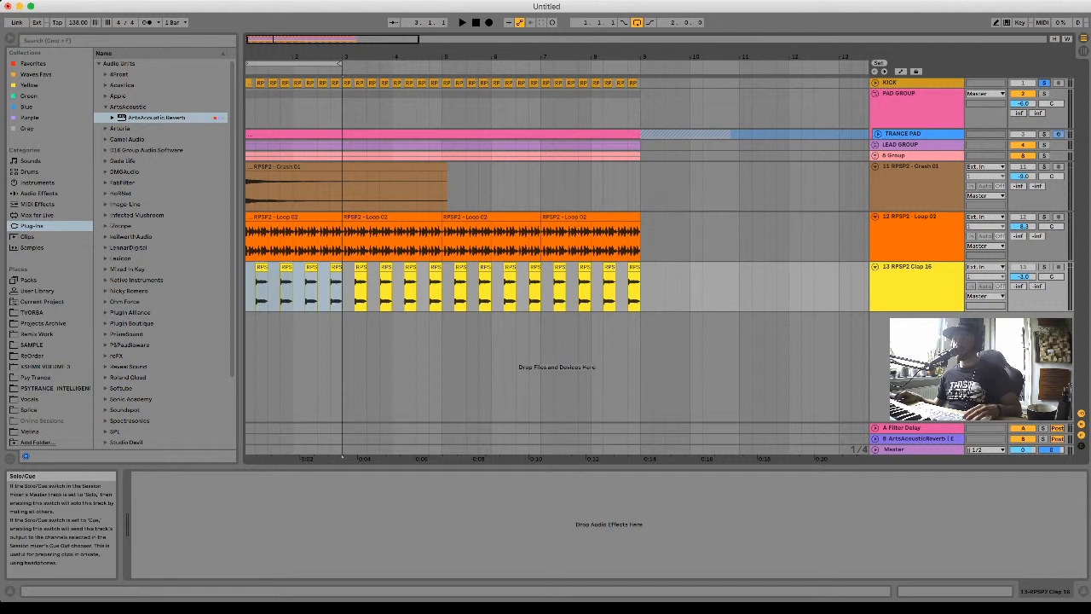
{"action": "key", "text": "space"}
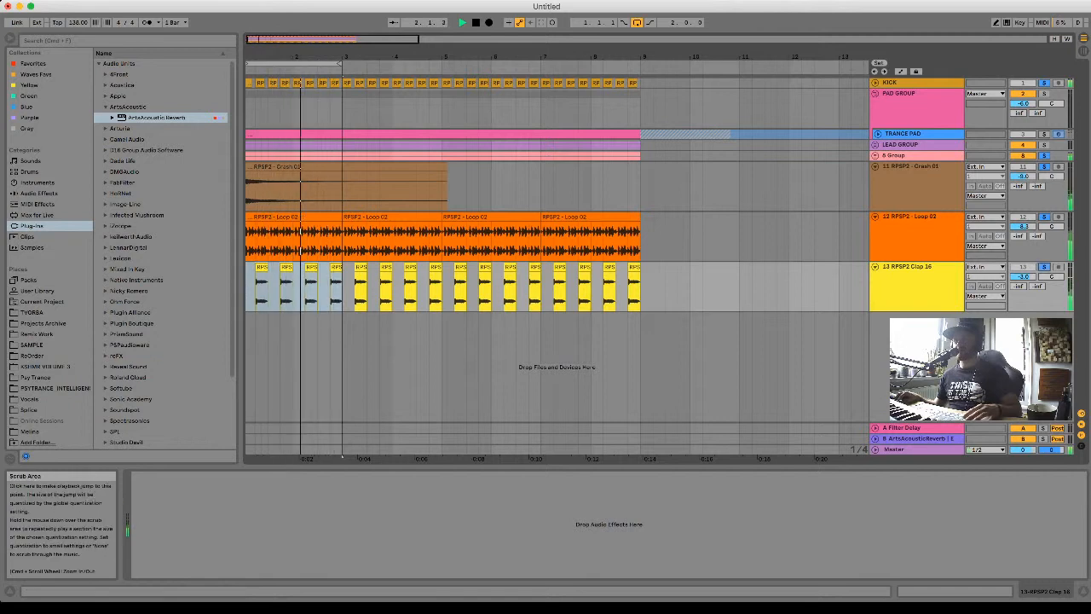
{"action": "left_click_drag", "start_coordinate": [342, 457], "coordinate": [640, 457]}
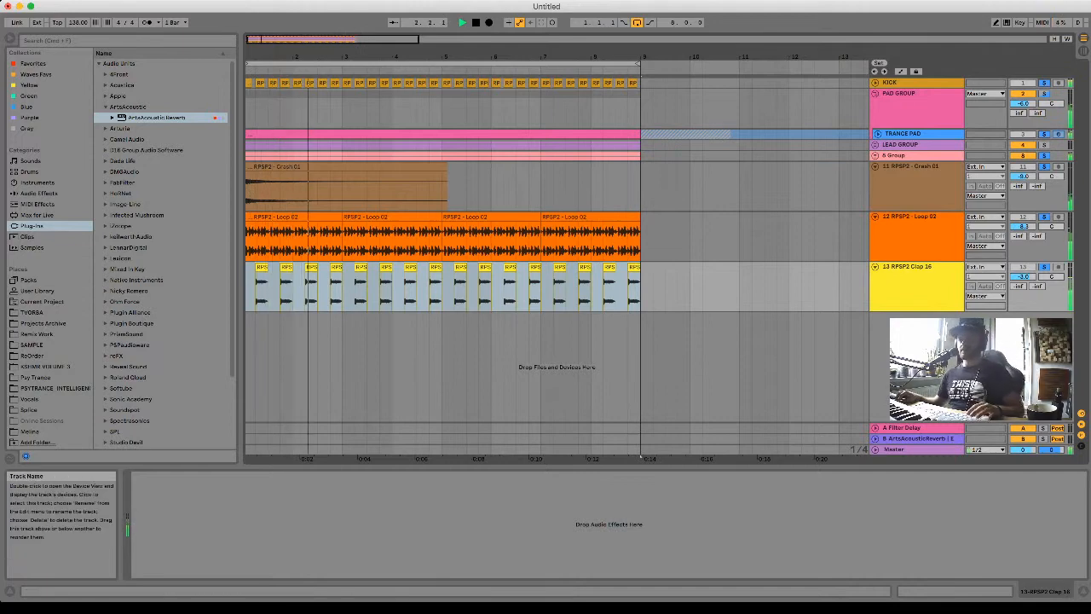
Boost the high-frequency bell band by about 4 dB in PAD GROUP's EQ Eight.
{"action": "left_click", "coordinate": [916, 102]}
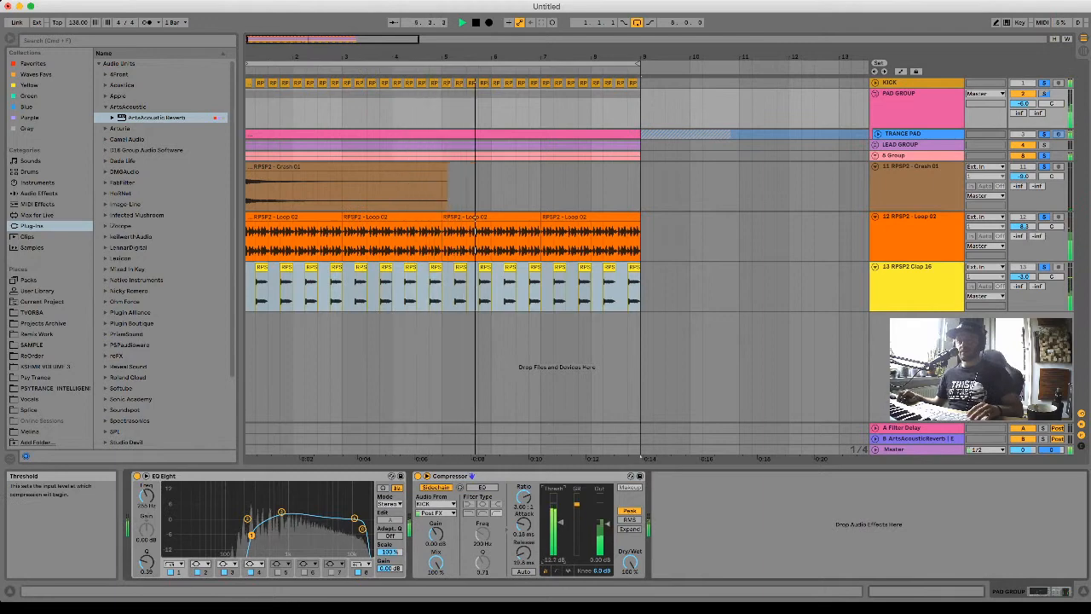
{"action": "left_click_drag", "start_coordinate": [353, 517], "coordinate": [346, 509]}
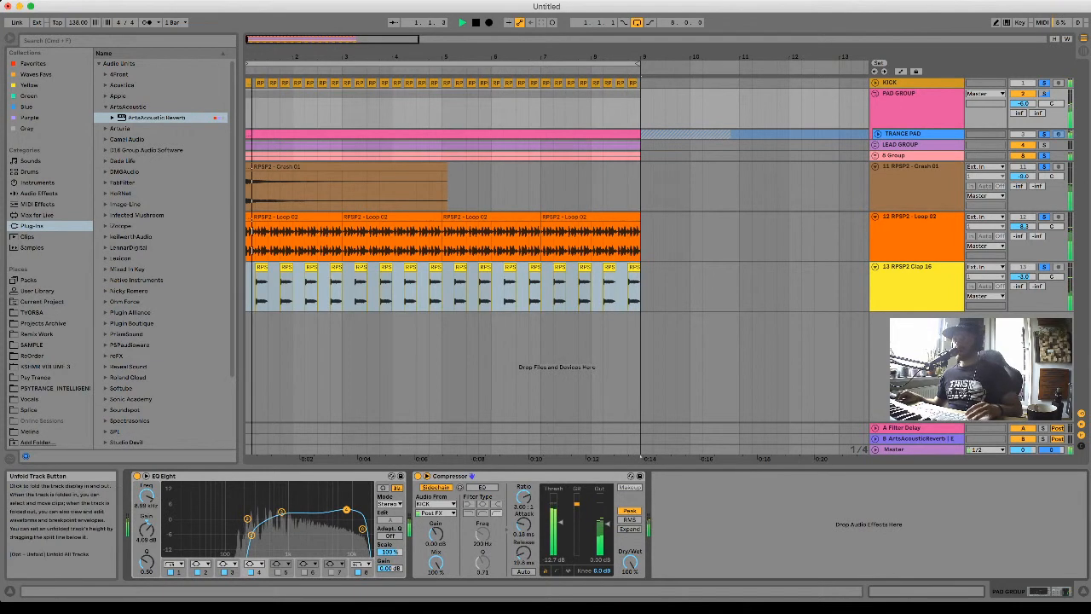
Unfold LEAD GROUP, clear the track solos and restart playback from bar 1 with the full mix.
{"action": "left_click", "coordinate": [875, 144]}
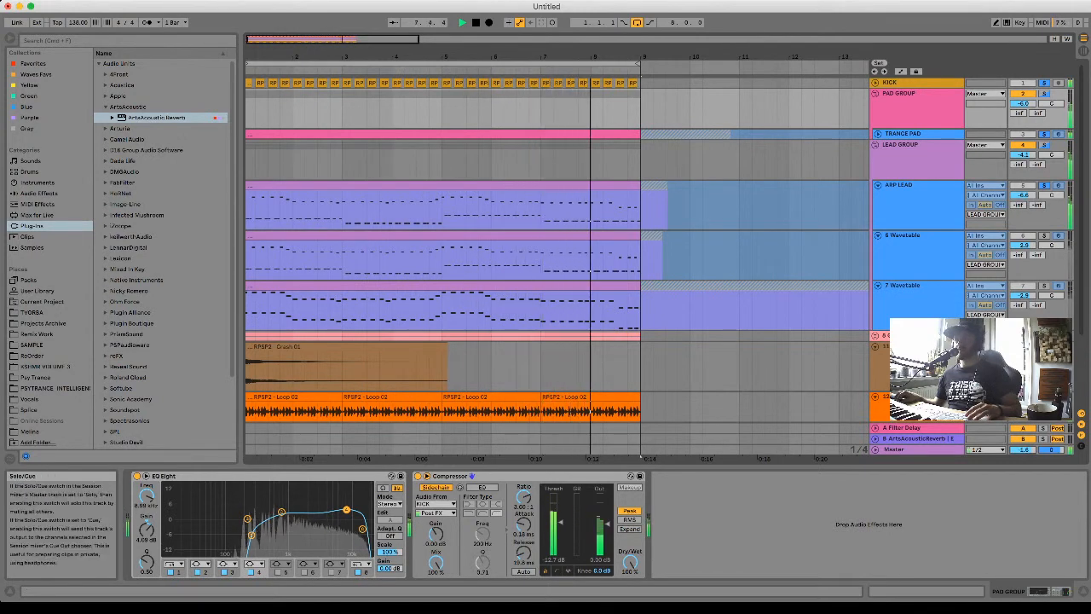
{"action": "key", "text": "space"}
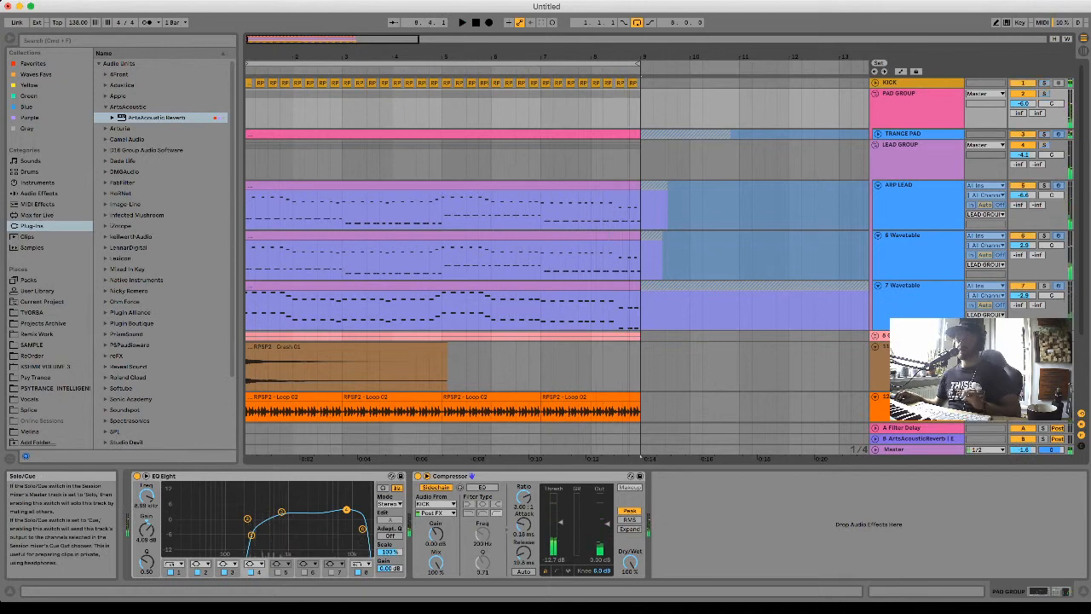
{"action": "key", "text": "space"}
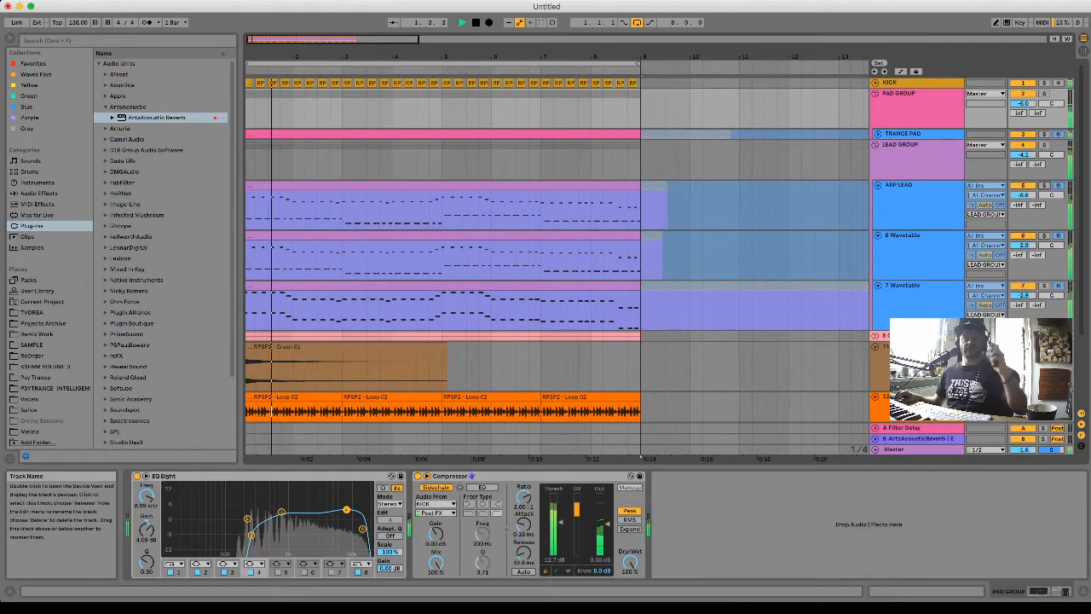
Extend the arrangement loop to 12 bars, ending at bar 13.
{"action": "scroll", "coordinate": [554, 256], "scroll_direction": "down", "scroll_amount": 3}
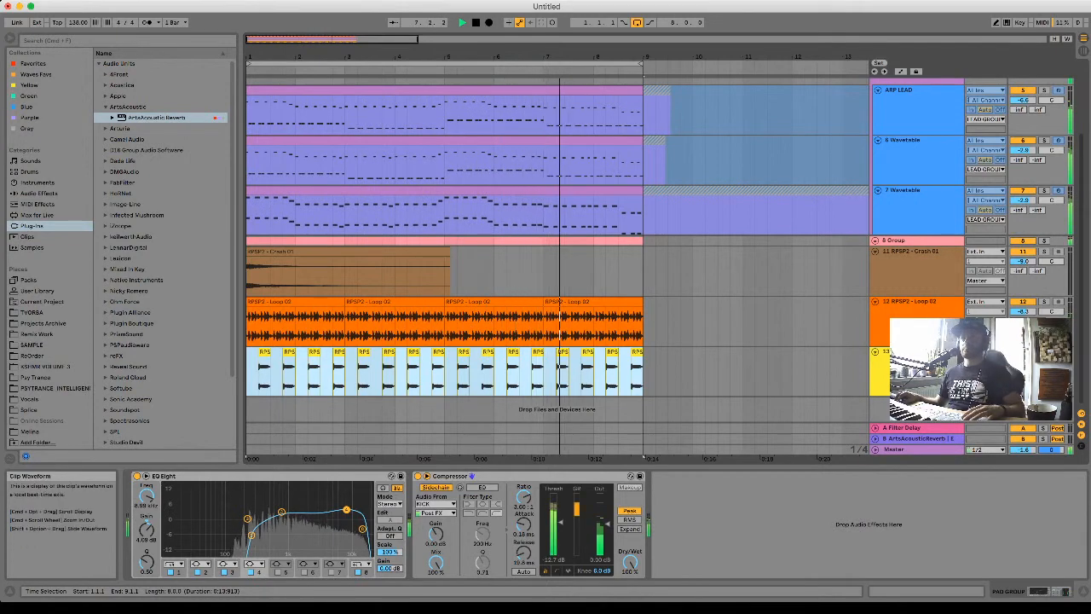
{"action": "left_click_drag", "start_coordinate": [645, 64], "coordinate": [840, 64]}
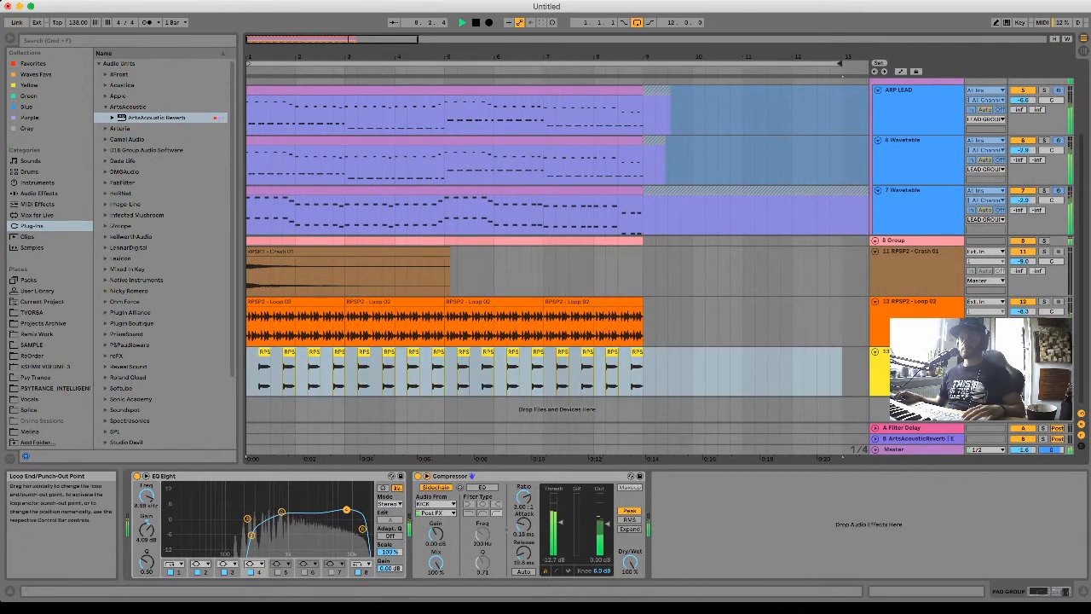